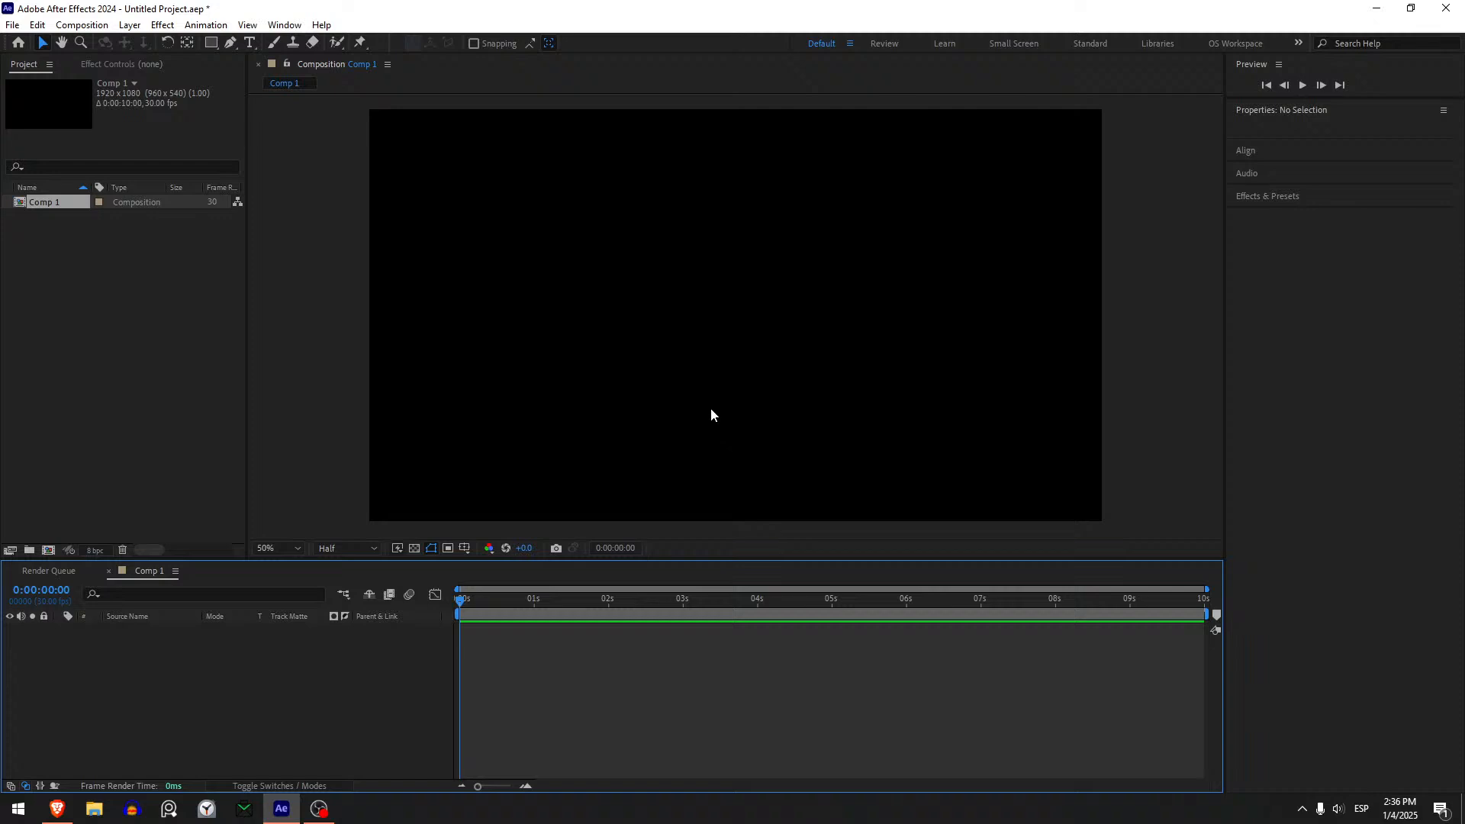
- Draw a white circle about 192 px wide, centre its anchor point on it, and centre it in the composition
click(212, 42)
click(280, 74)
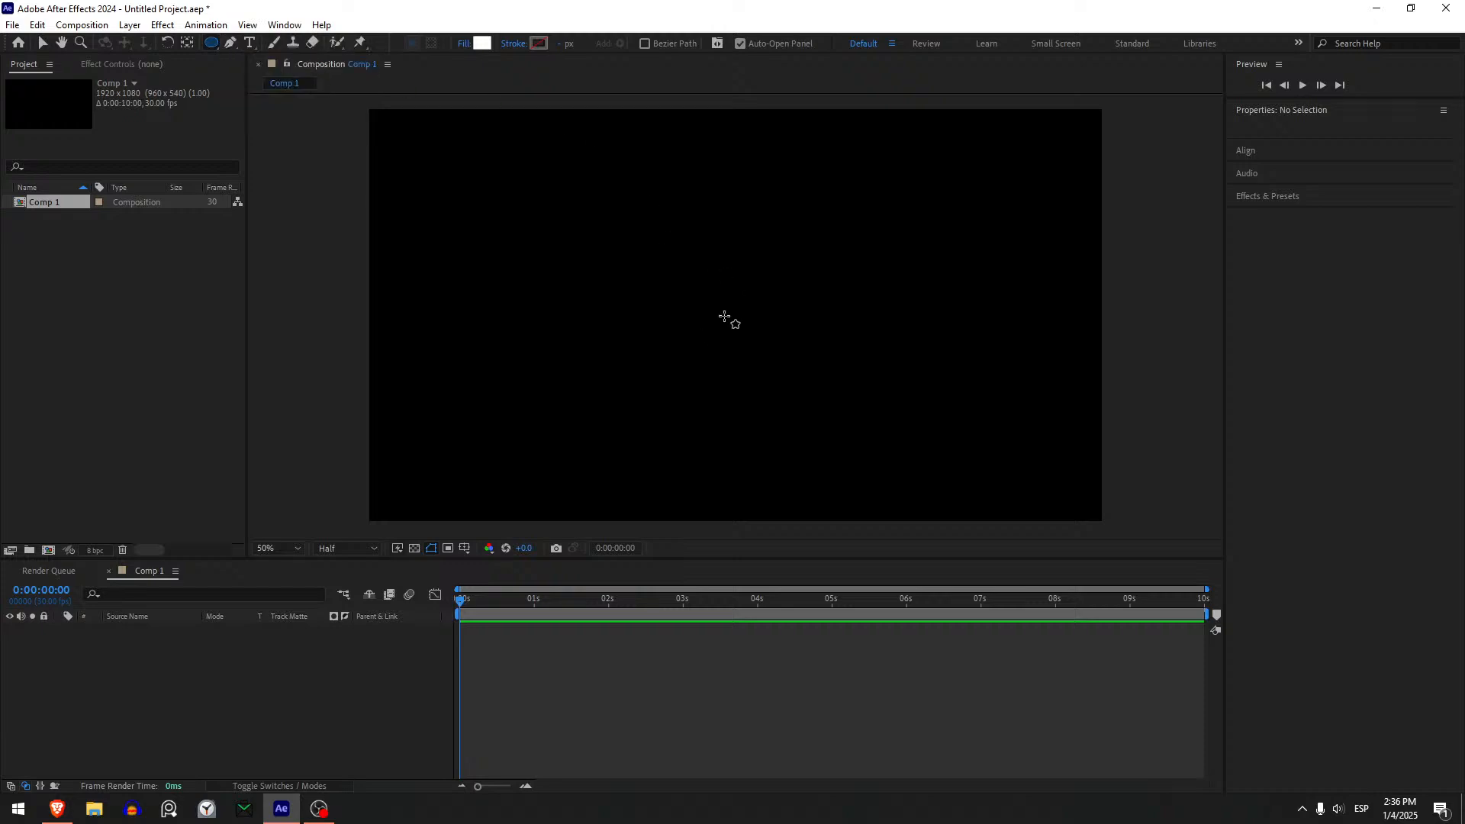
mouse_move(713, 327)
mouse_down()
mouse_move(760, 306)
mouse_move(794, 236)
mouse_move(741, 290)
mouse_up()
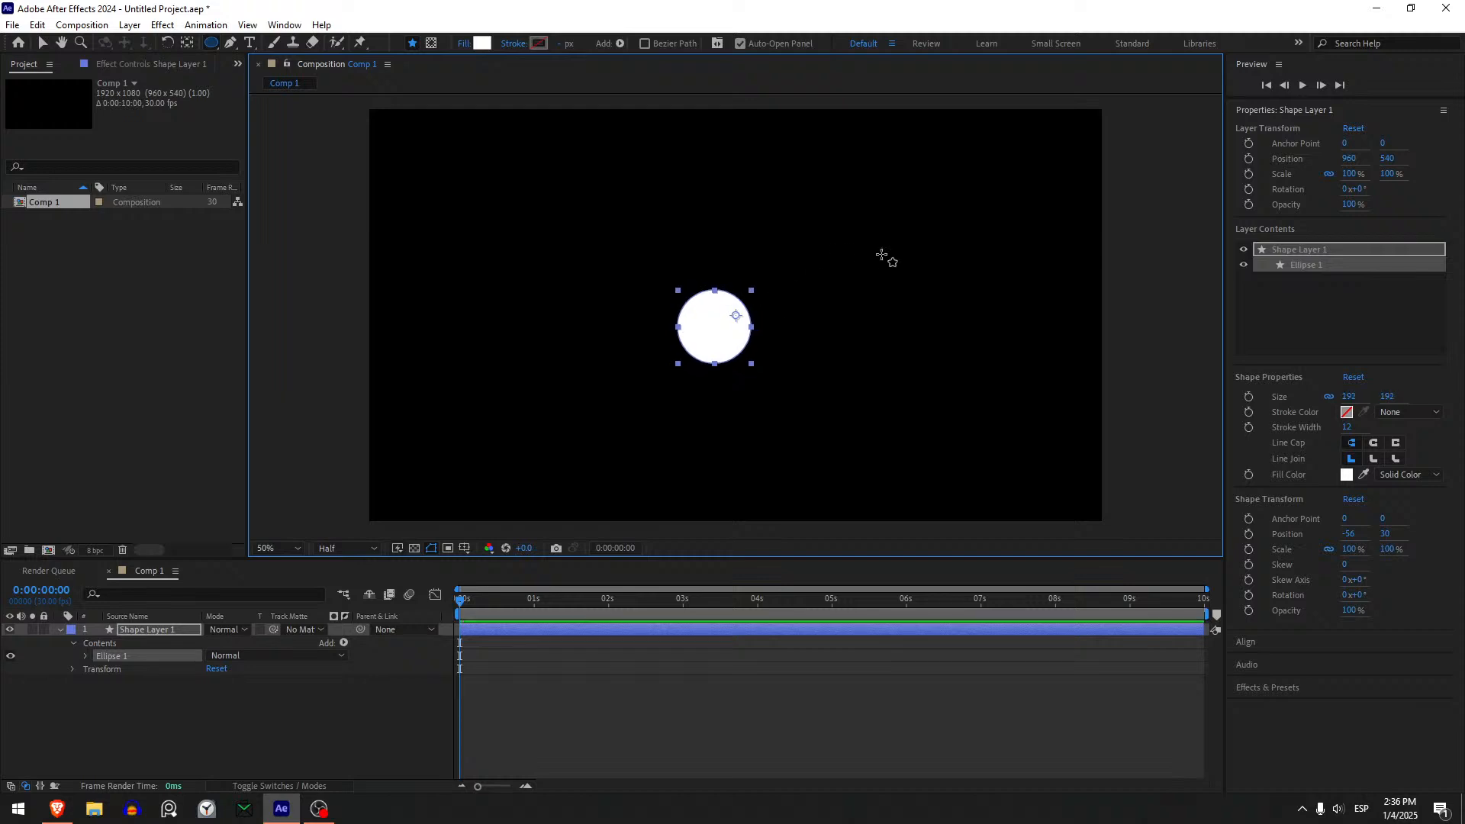
key(ctrl+alt+Home)
key(ctrl+Home)
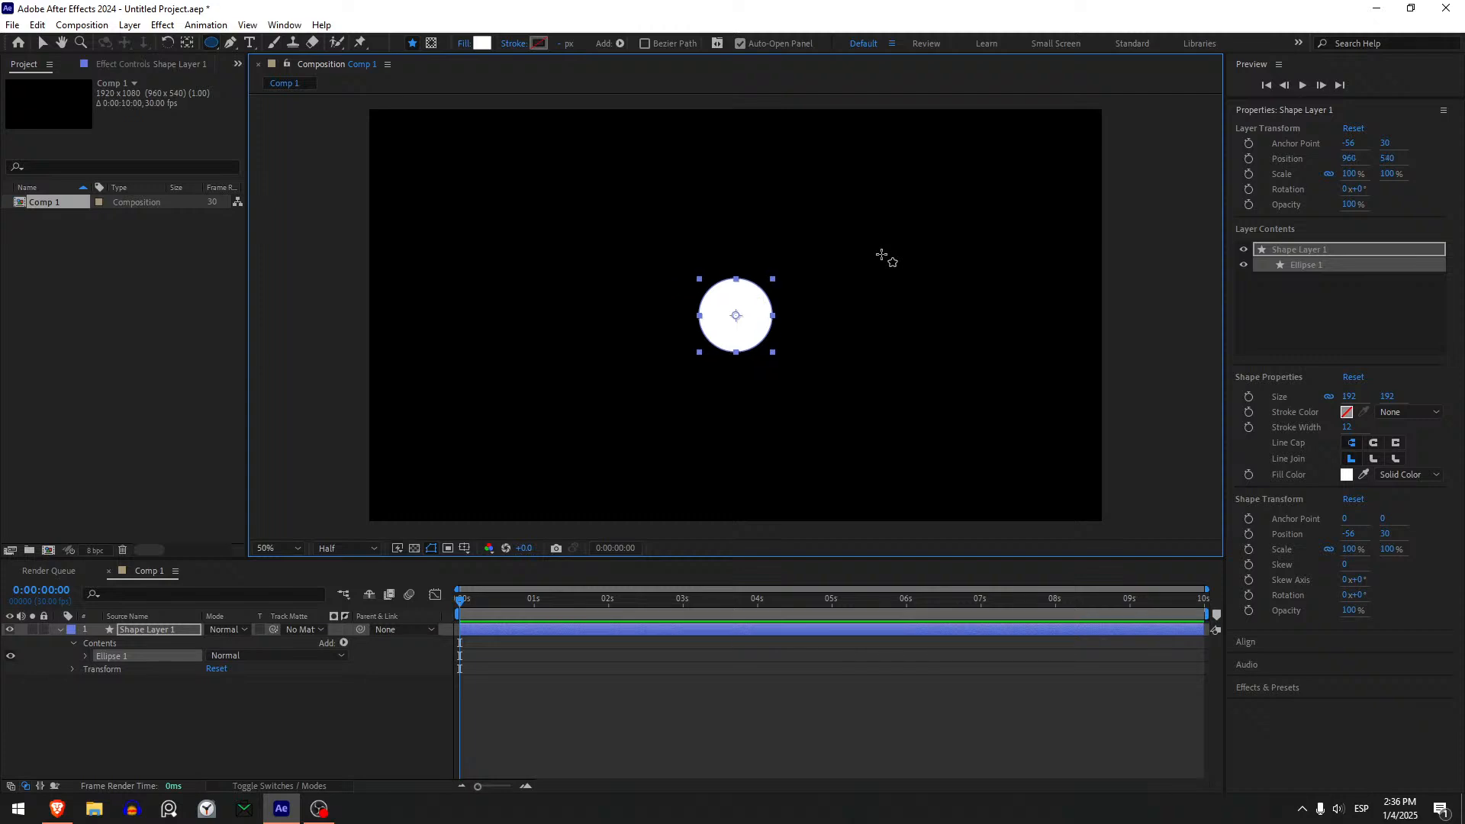
- Rename the circle's shape layer as Blob
click(175, 628)
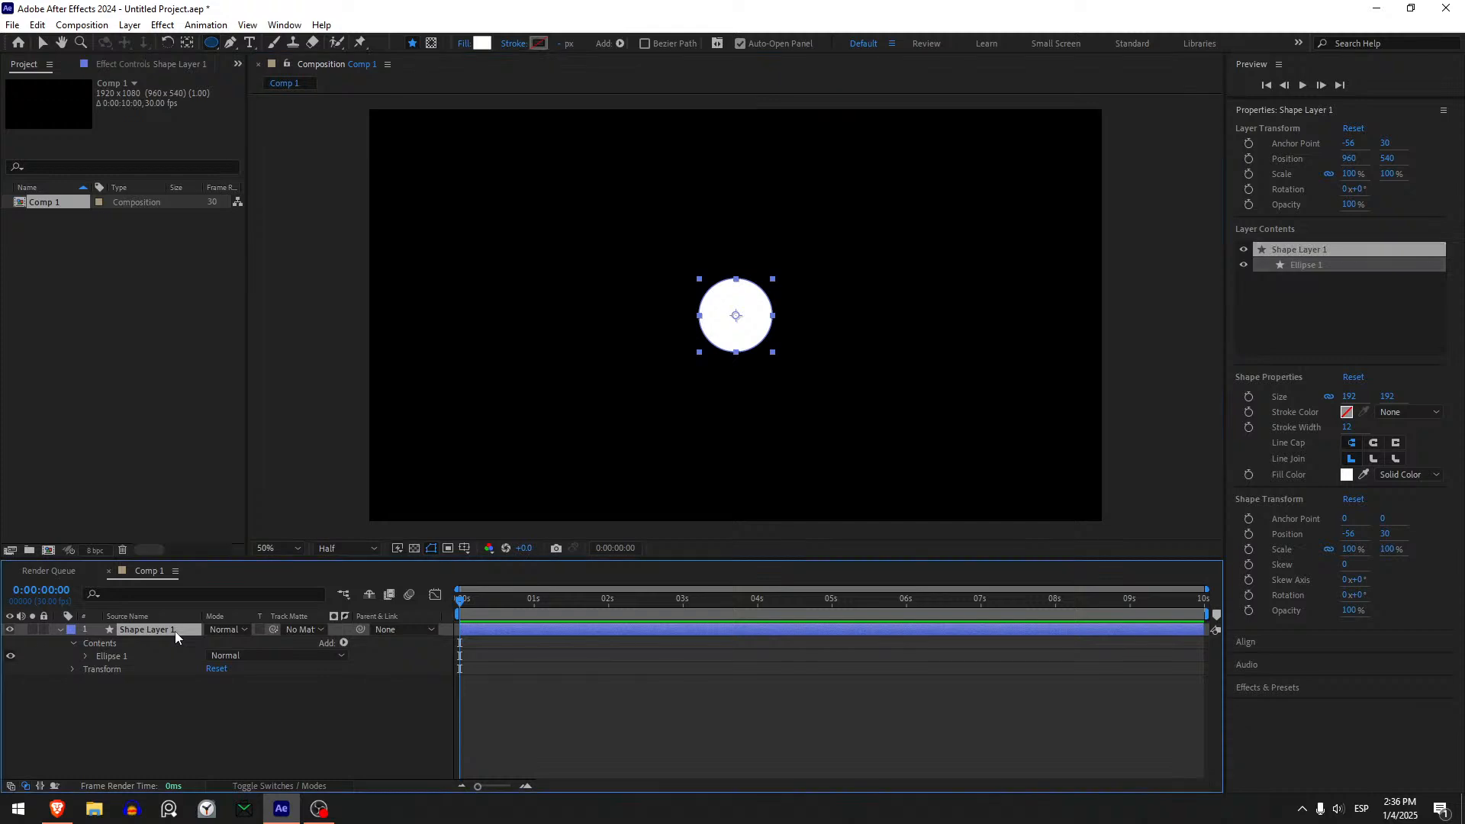
key(Return)
text(Blob)
key(Return)
- Duplicate the Blob layer into five copies and spread them around the centre circle without overlapping
key(ctrl+d)
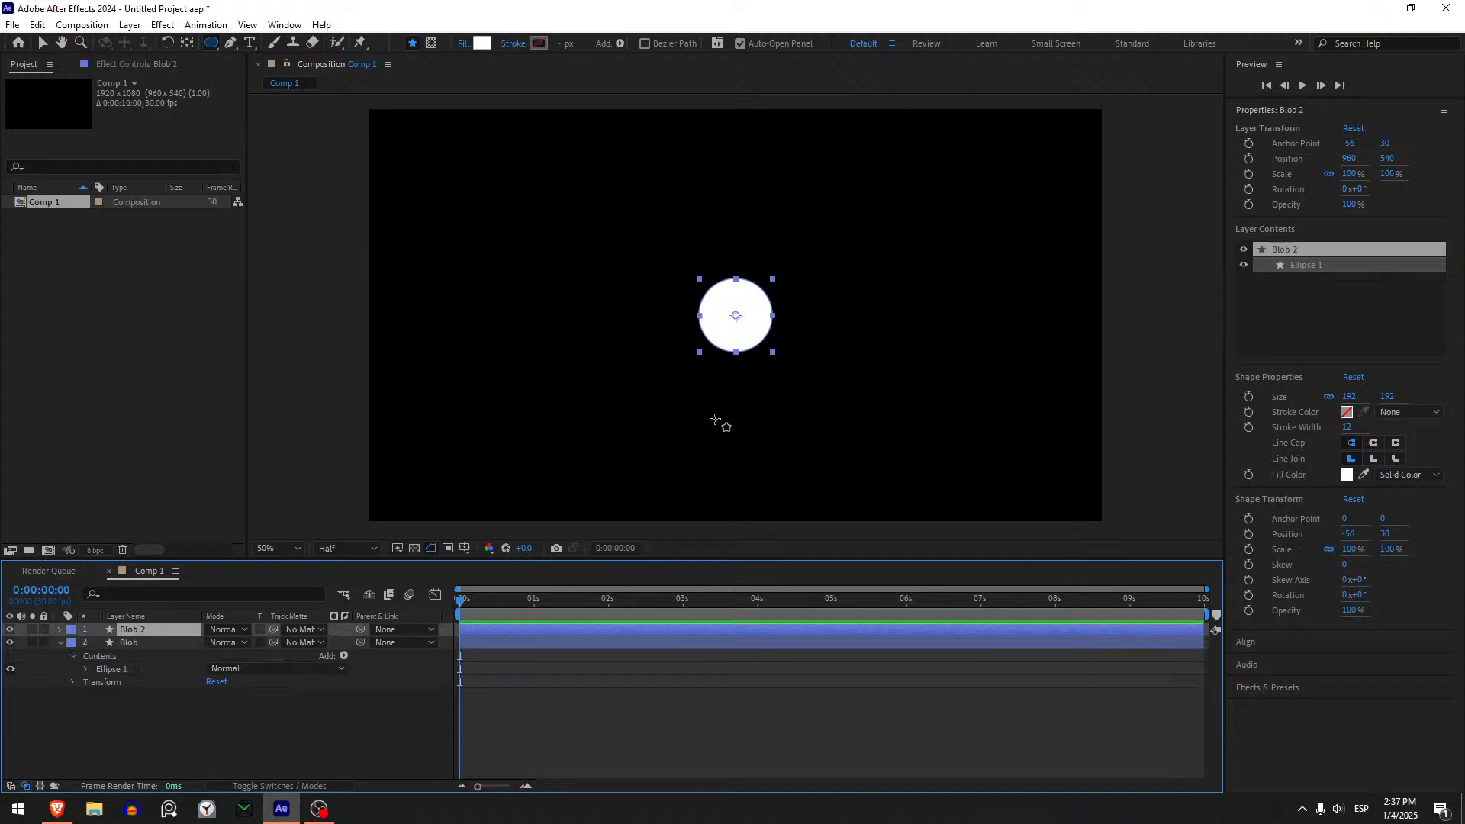
key(v)
drag(741, 330, 878, 342)
key(ctrl+d)
click(145, 627)
key(ctrl+d)
click(157, 630)
key(ctrl+d)
key(ctrl+d)
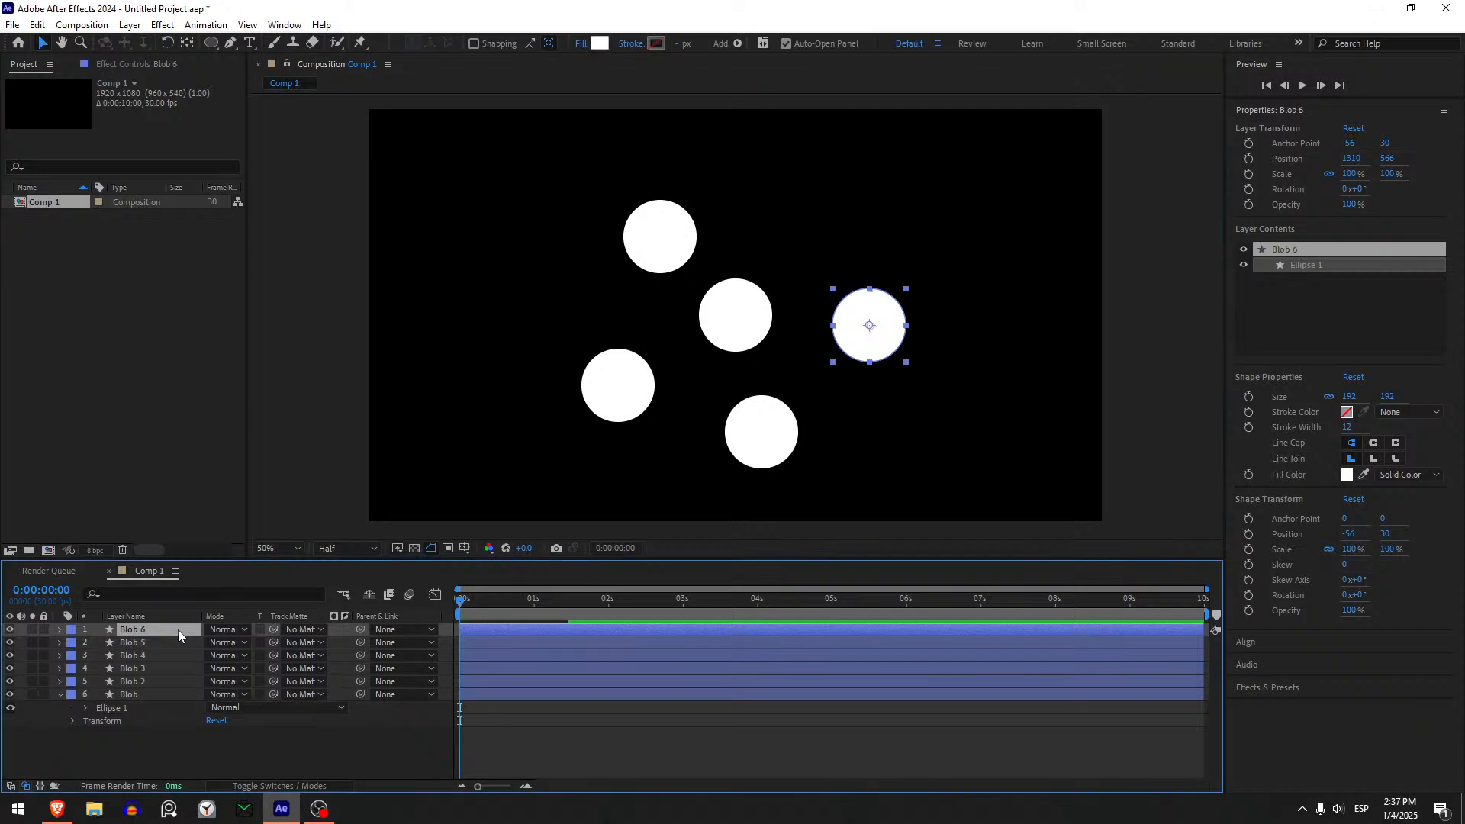
drag(872, 341, 805, 221)
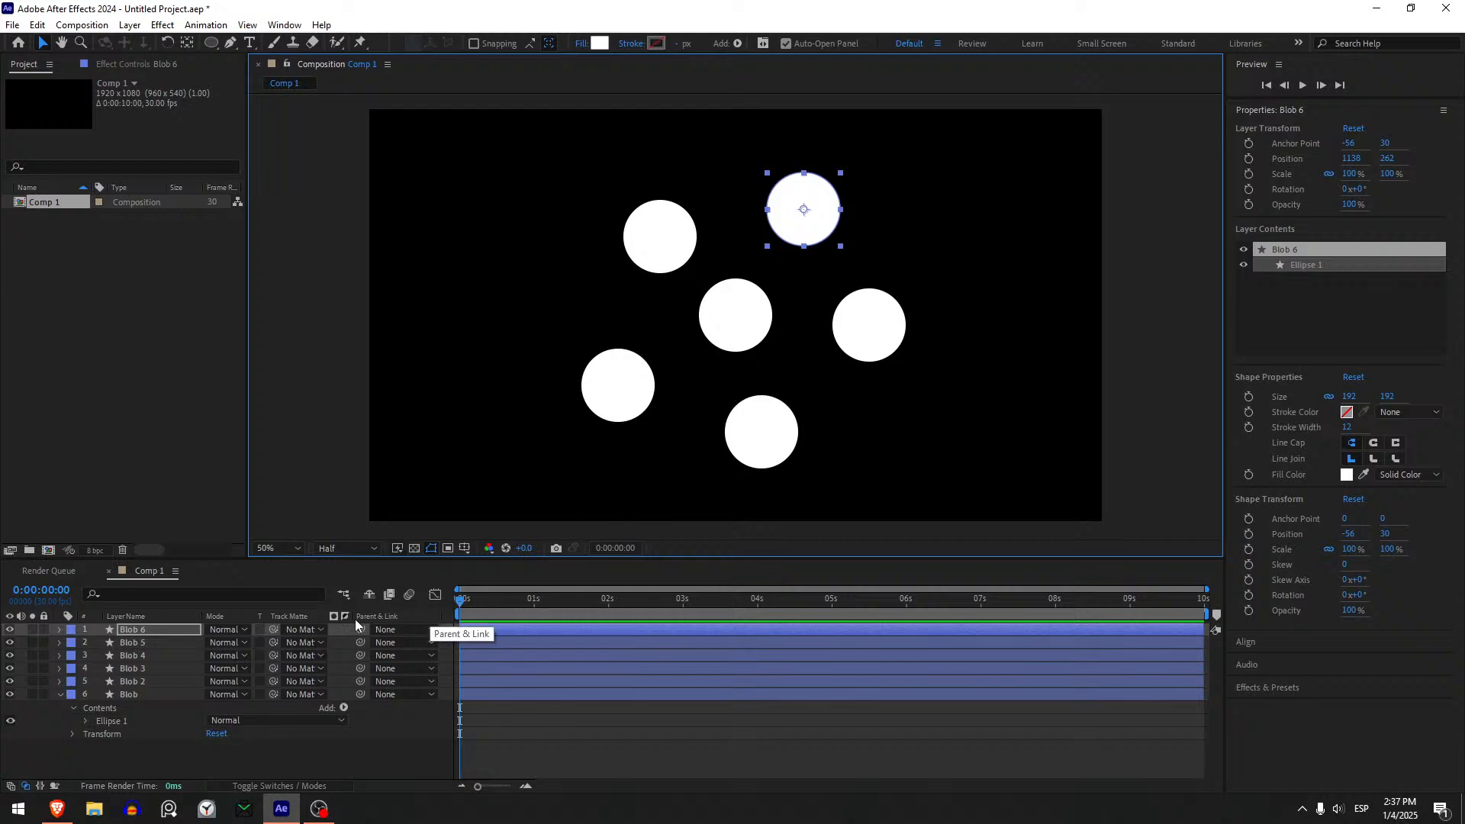
- Change the fill of the centre circle, Blob, to green (28D200)
click(144, 694)
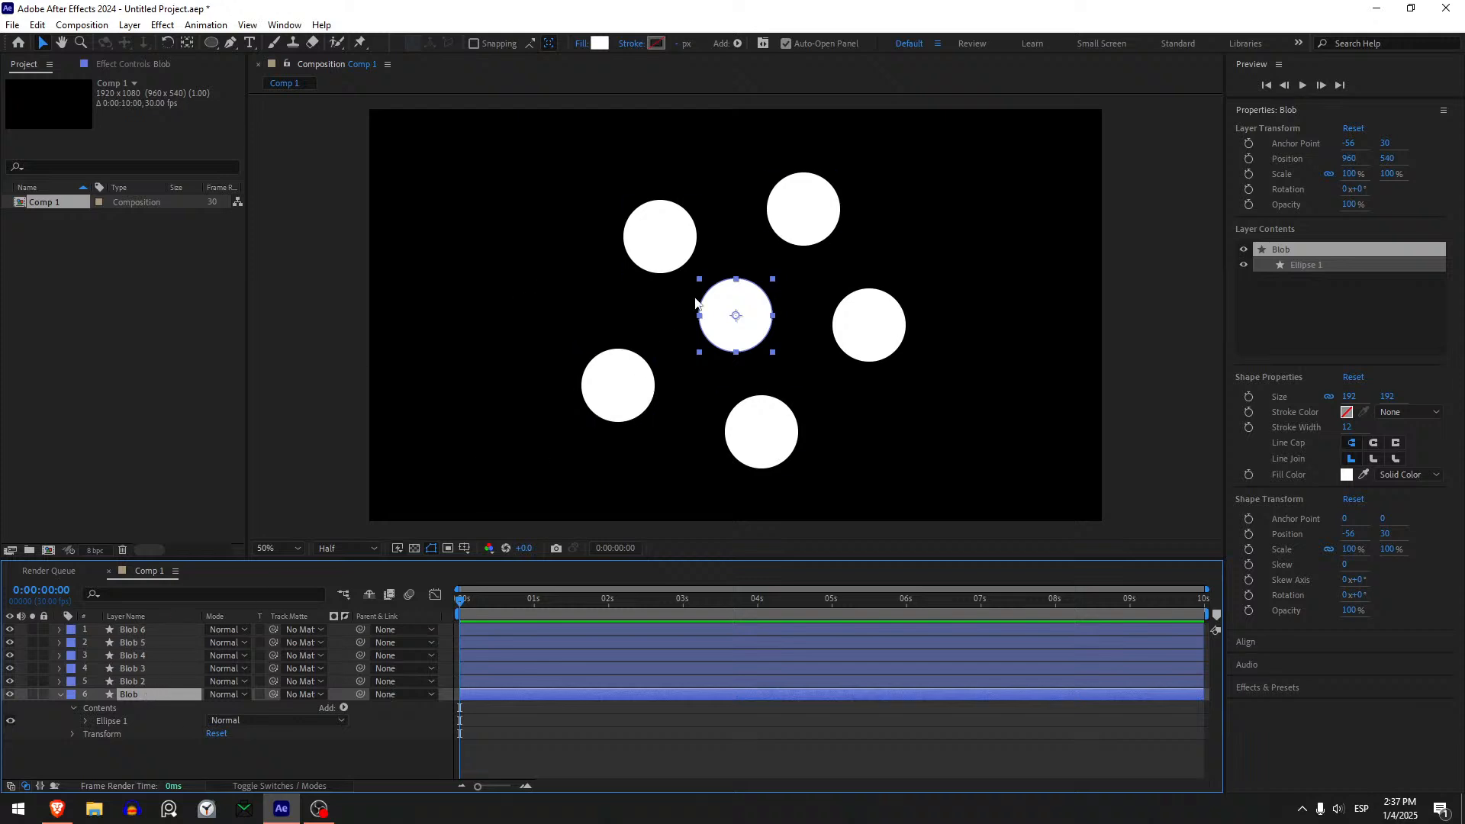
click(600, 43)
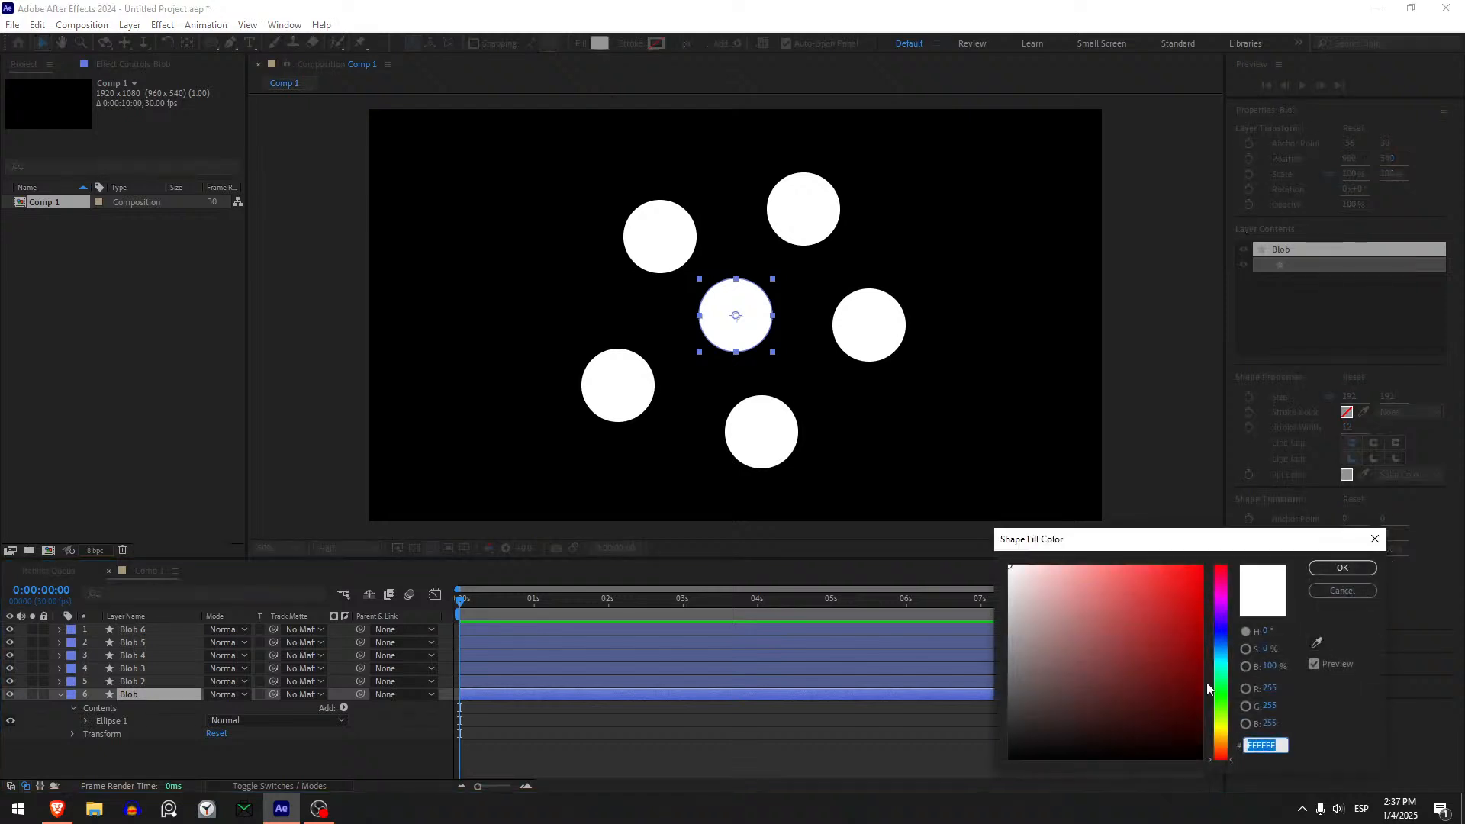
click(1223, 720)
drag(1224, 717, 1255, 537)
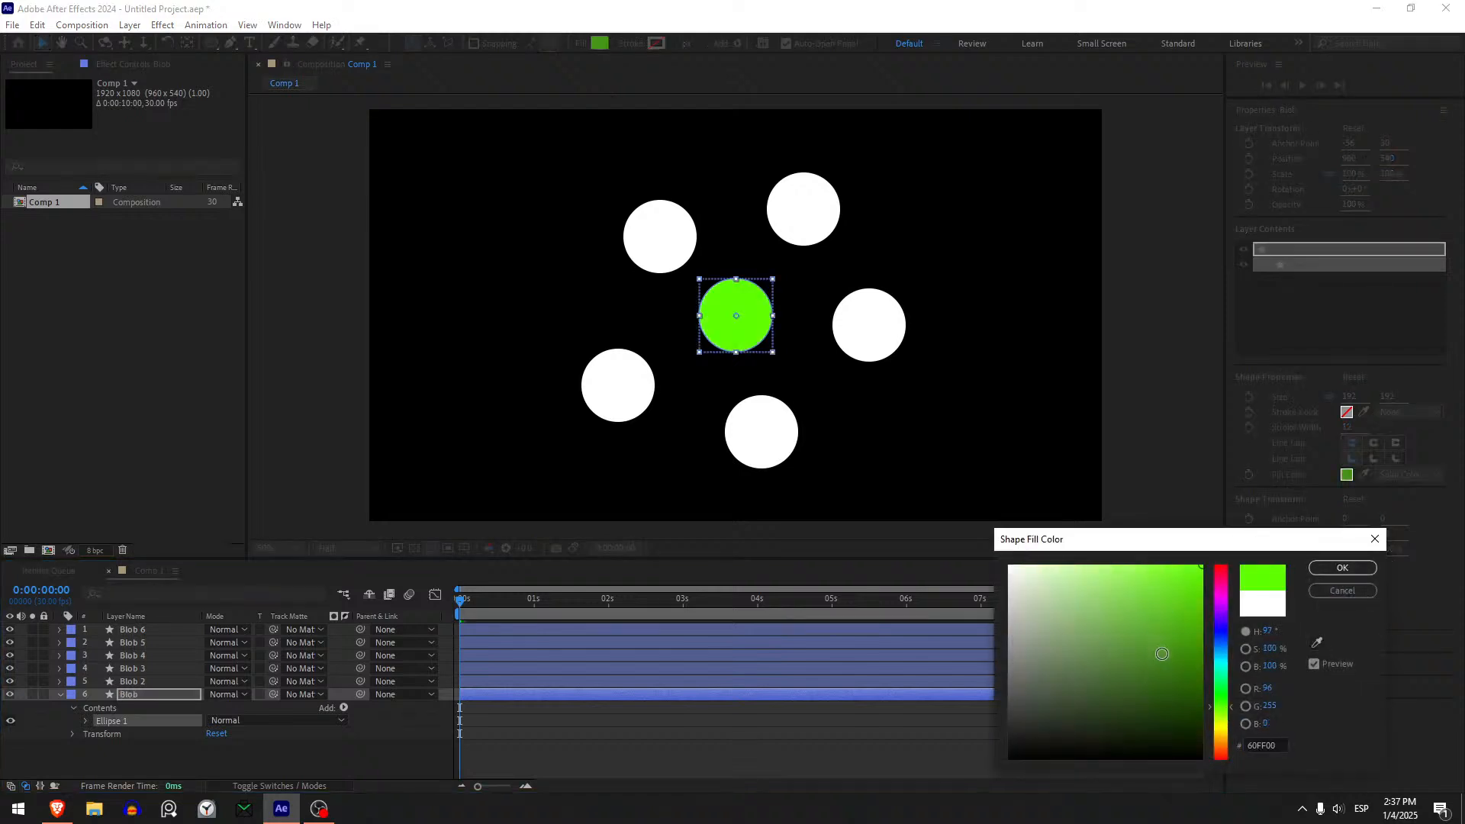
drag(1197, 671, 1223, 599)
drag(1227, 707, 1228, 702)
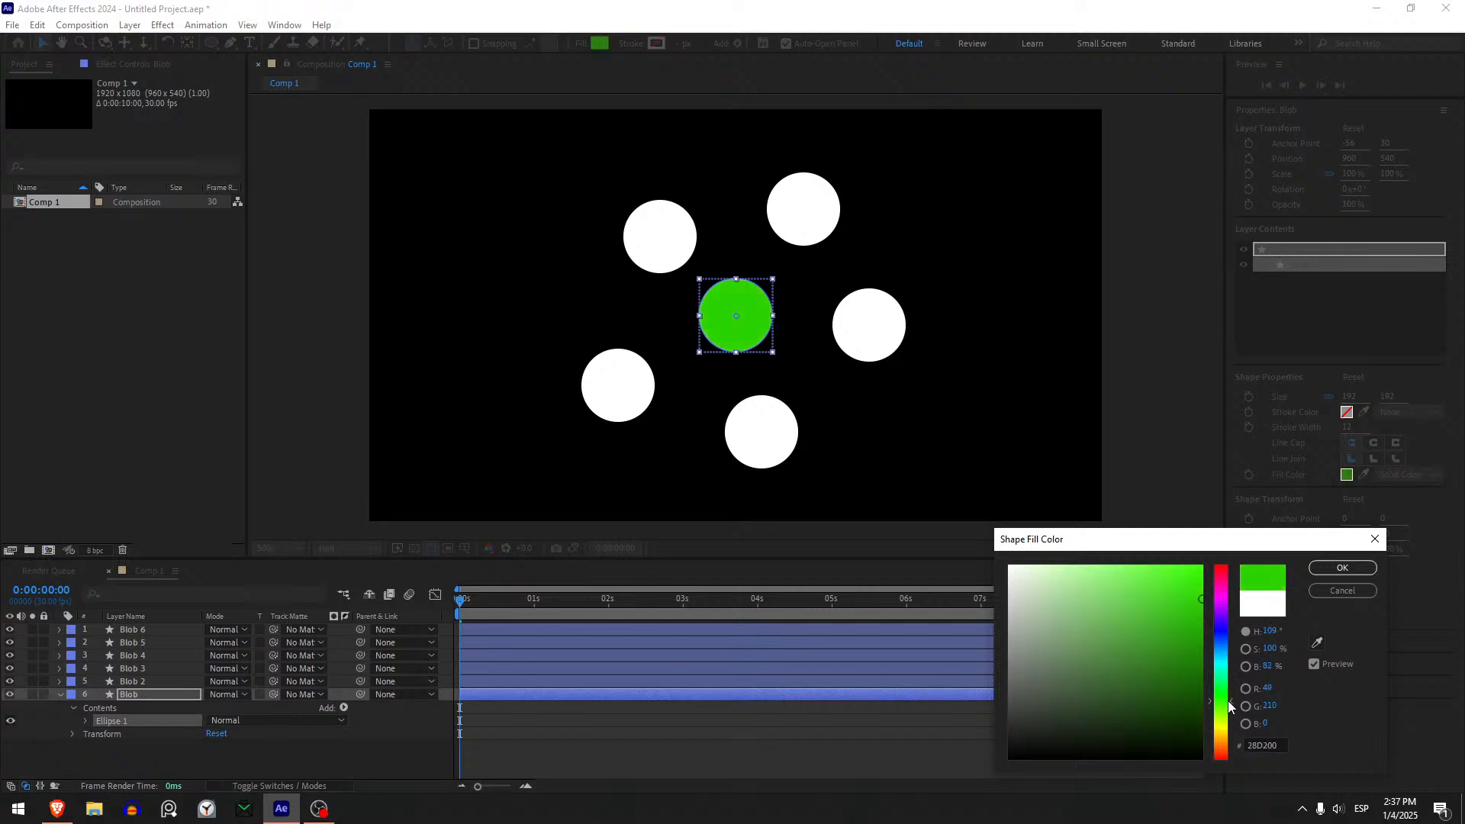
click(1343, 567)
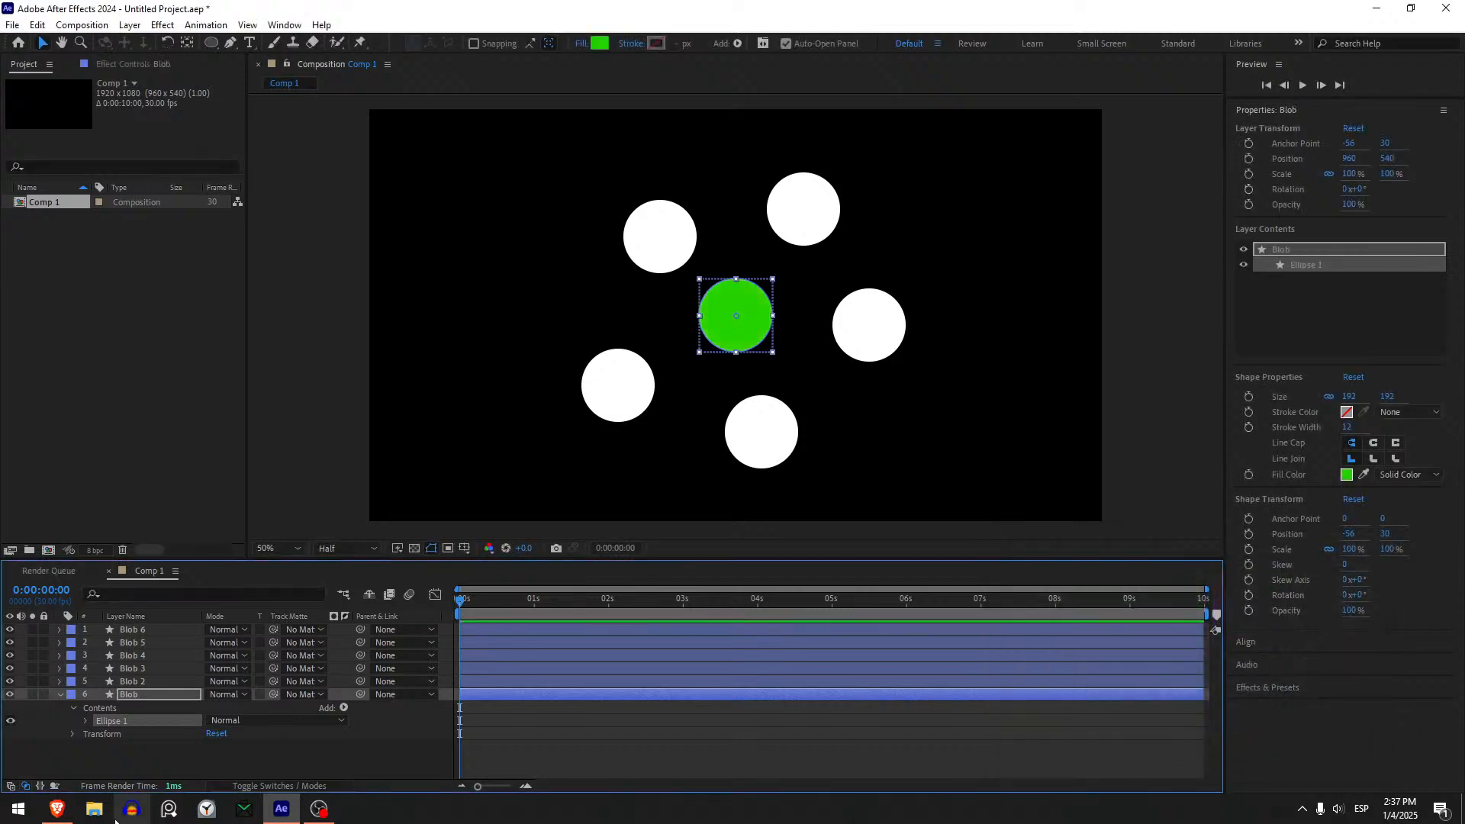
- Change the fill of the Blob 2 circle to magenta (EA00FF)
click(136, 681)
click(598, 44)
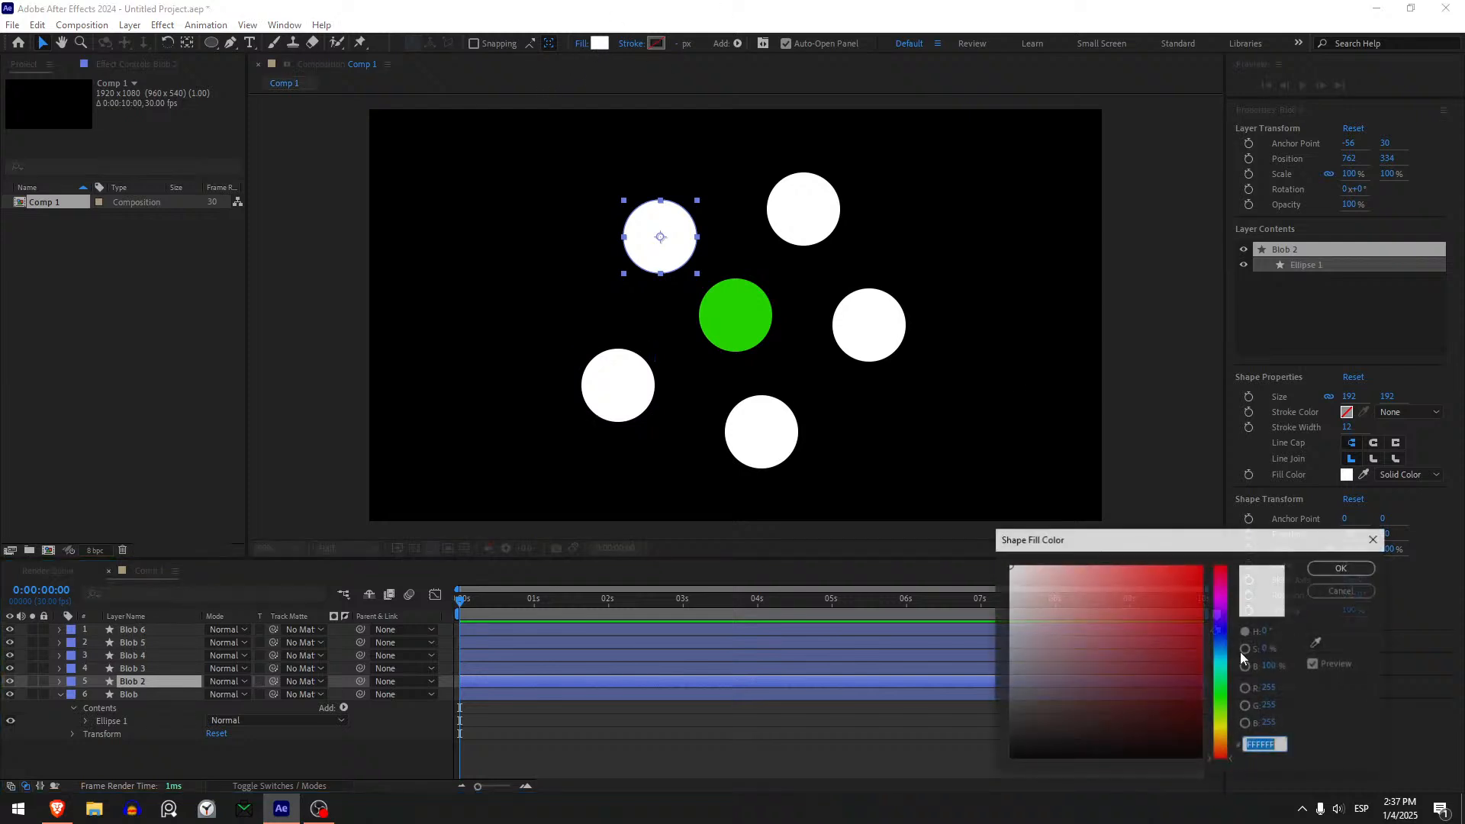
click(1221, 601)
click(1201, 567)
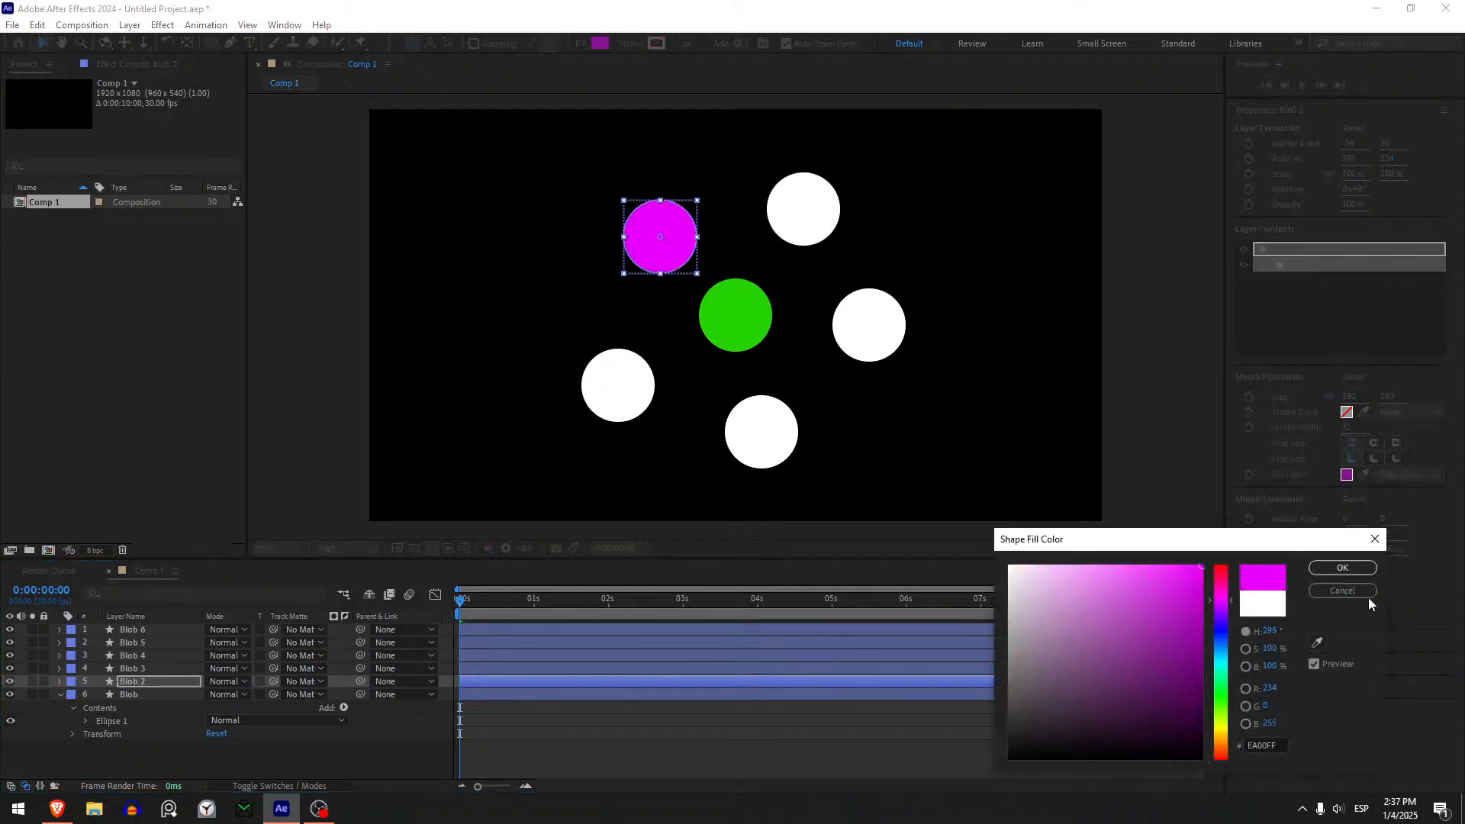
click(1342, 568)
- Change the fill of the Blob 3 circle to fully saturated, bright yellow
click(134, 668)
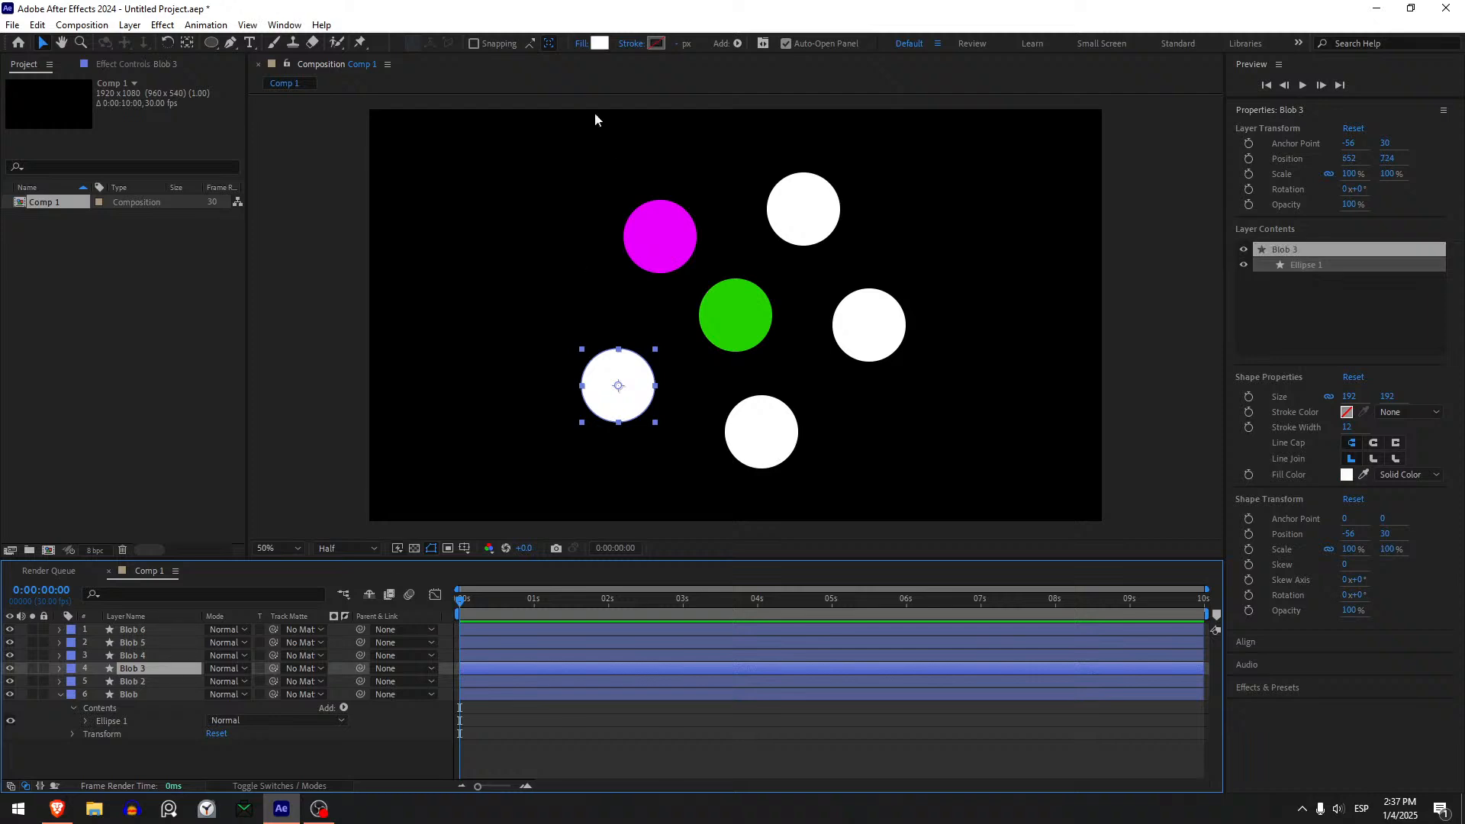
click(600, 44)
click(1223, 727)
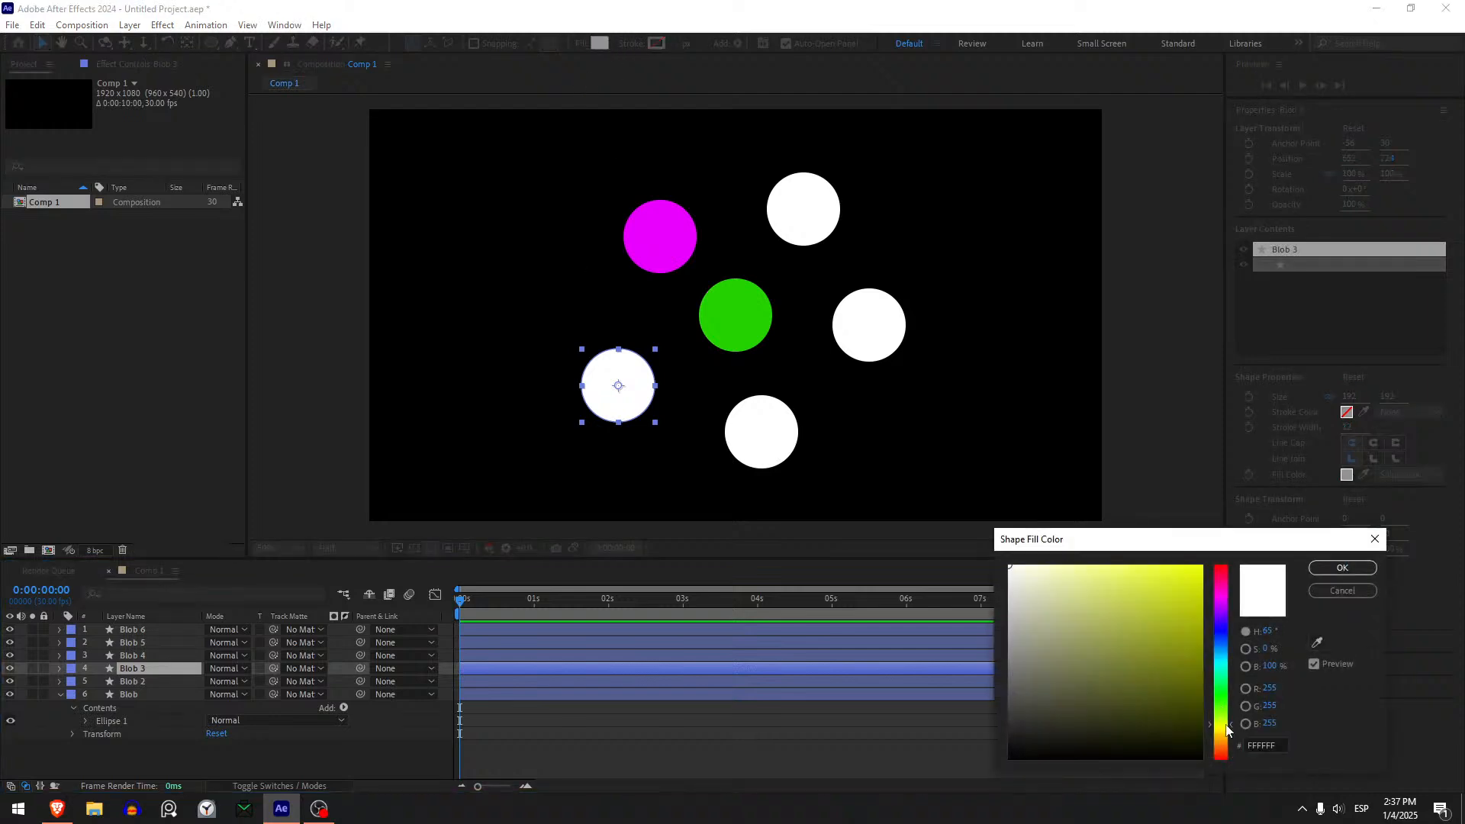
click(1201, 567)
click(1342, 568)
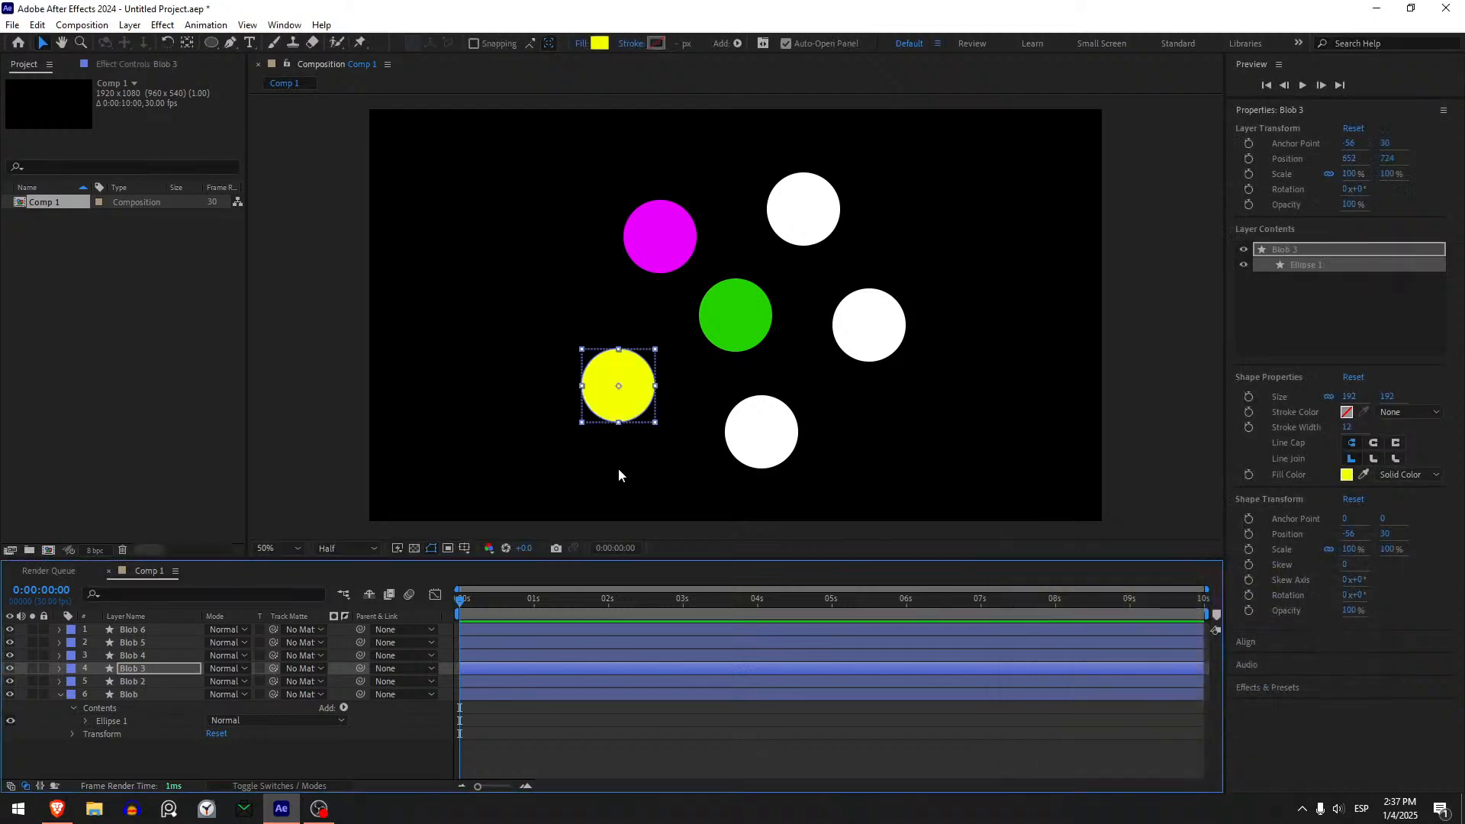
- Change the fill of the Blob 4 circle to orange (FFB400)
click(844, 449)
click(763, 450)
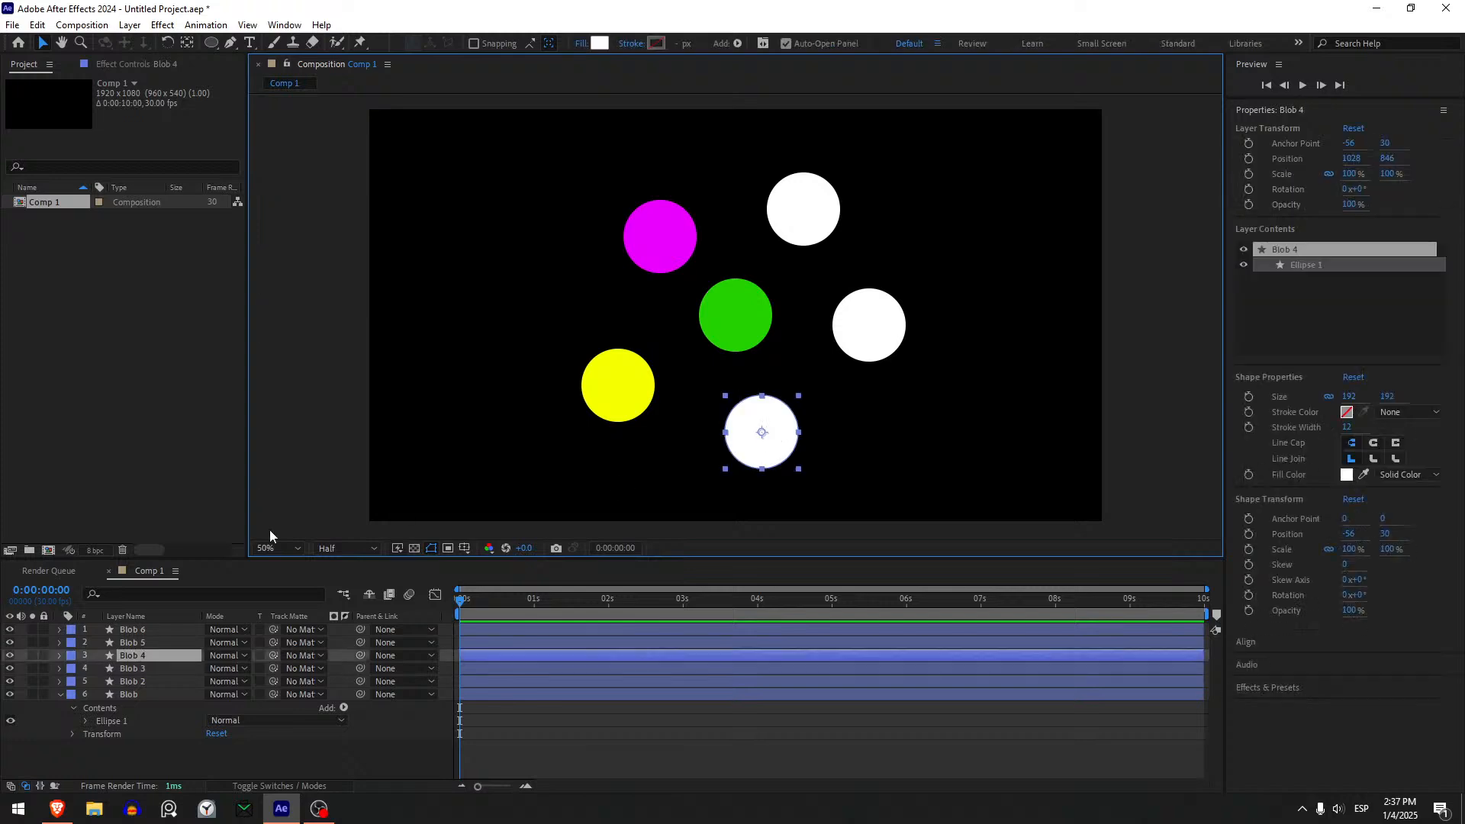
click(600, 44)
click(1222, 736)
click(1199, 569)
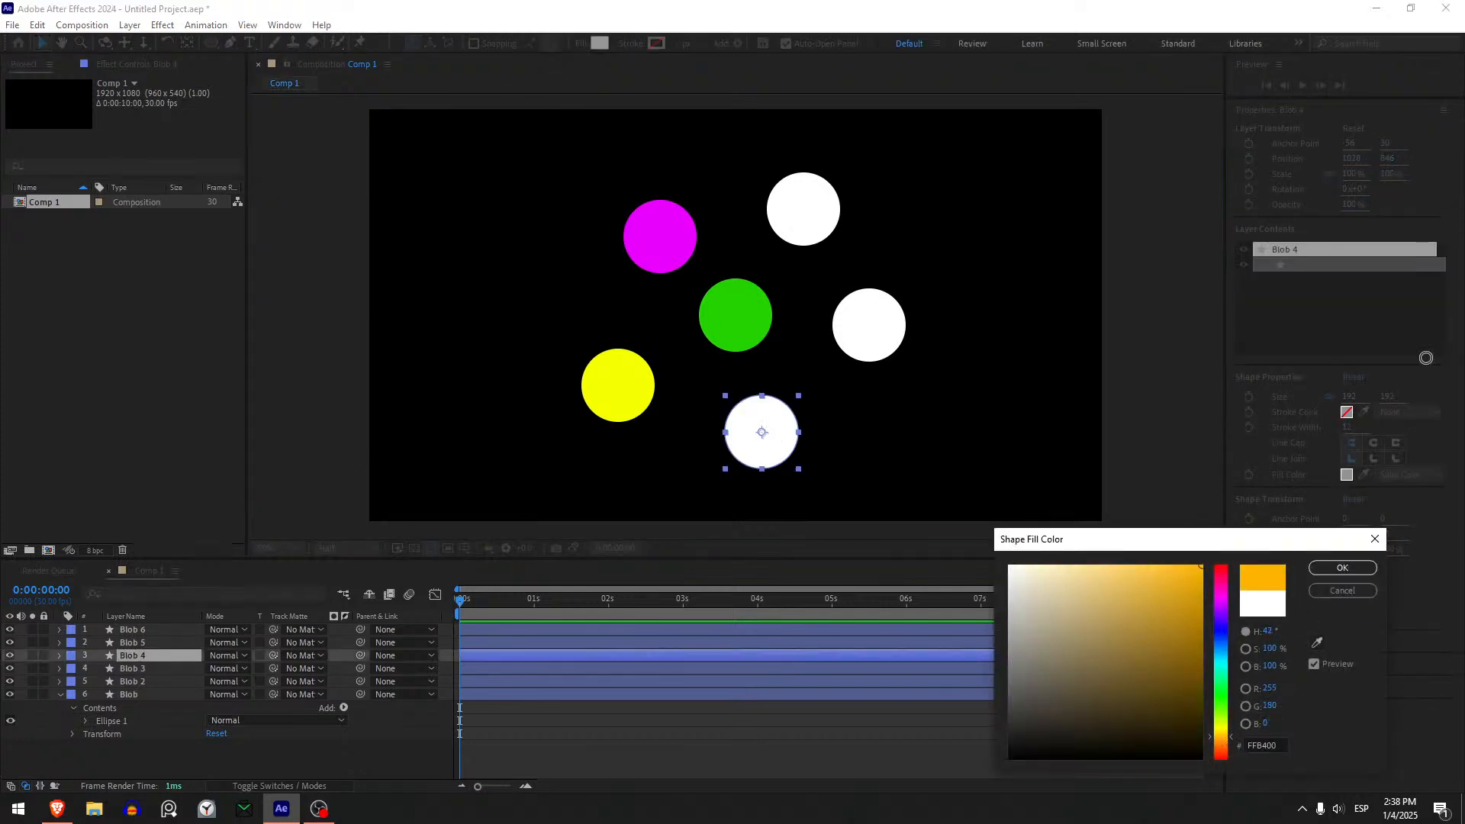
click(1342, 568)
- Change the fill of the Blob 5 circle to red (FF0000)
click(870, 332)
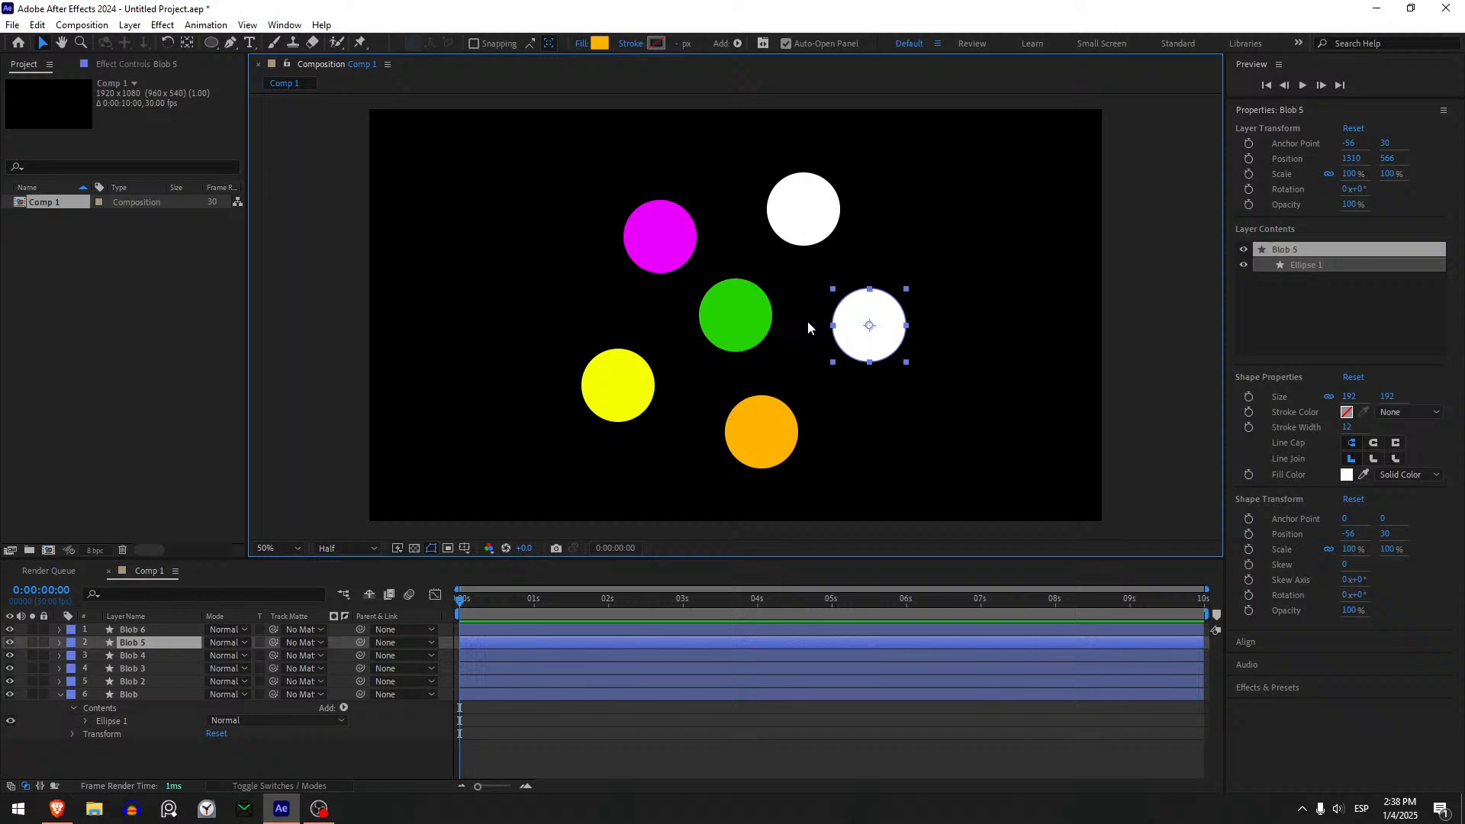
click(601, 44)
click(1199, 568)
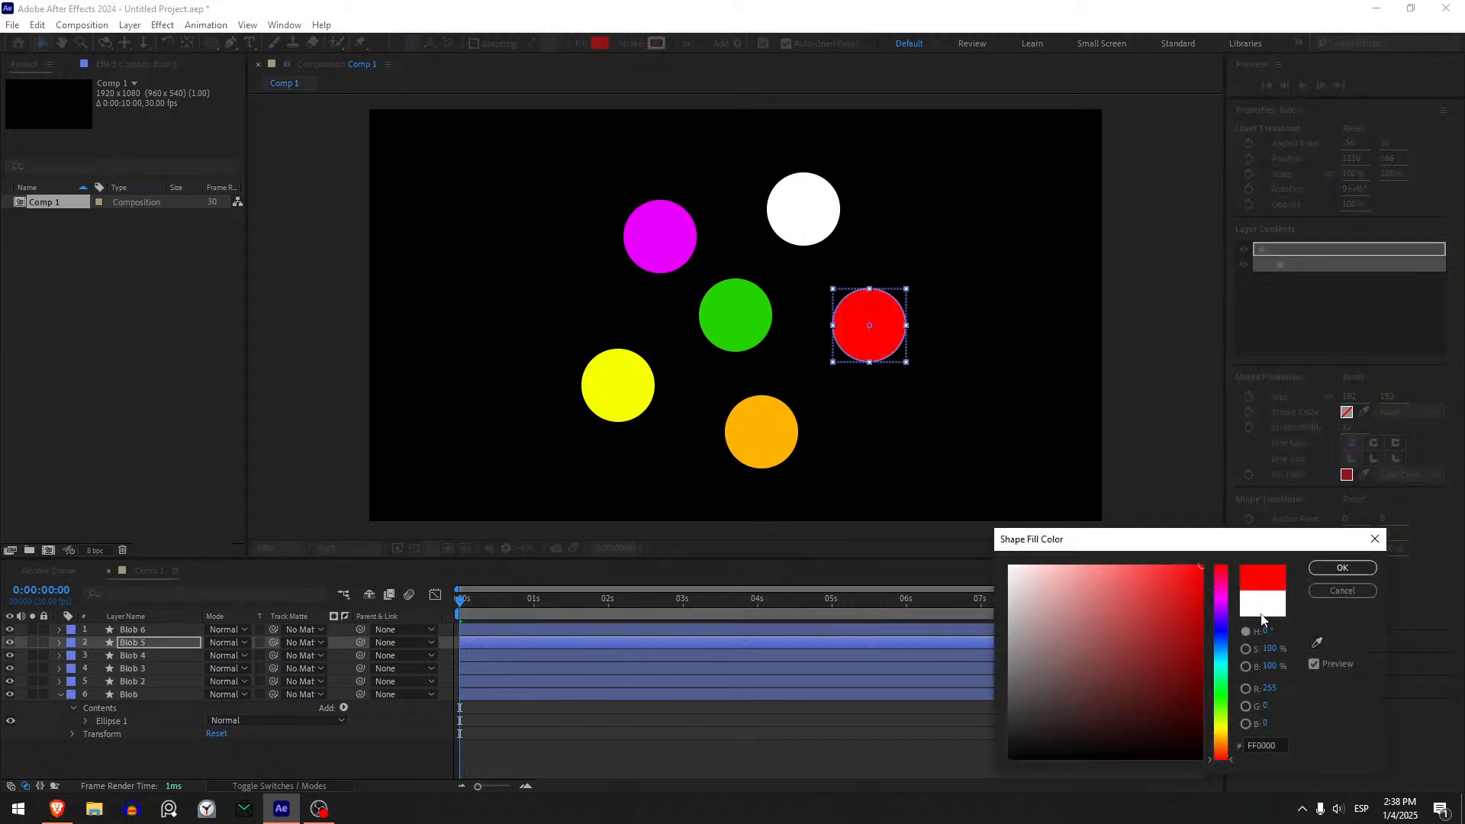
click(1342, 568)
- Change the fill of the Blob 6 circle to blue (009CFF), leaving no layer selected
click(801, 206)
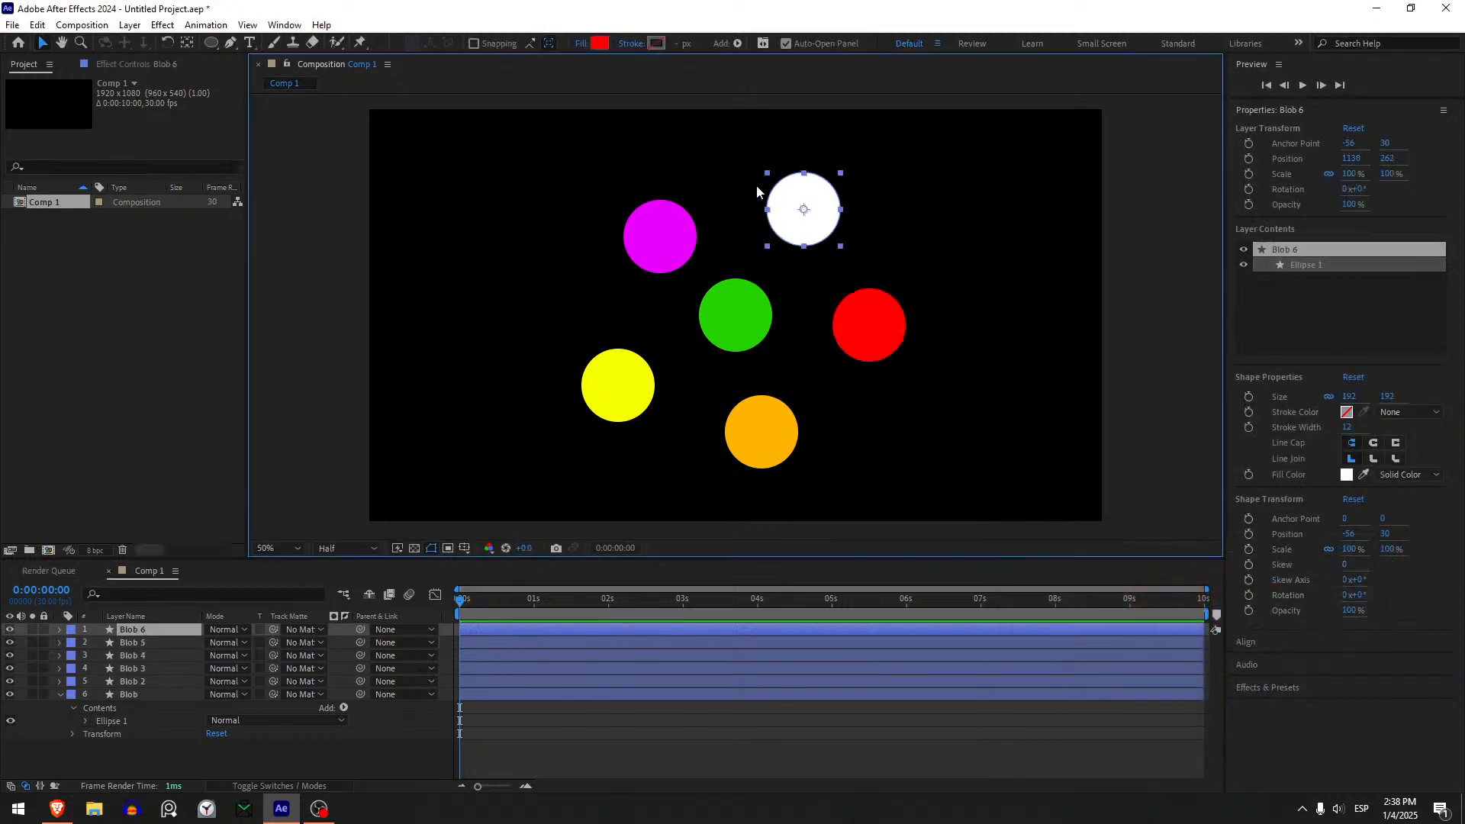
click(600, 44)
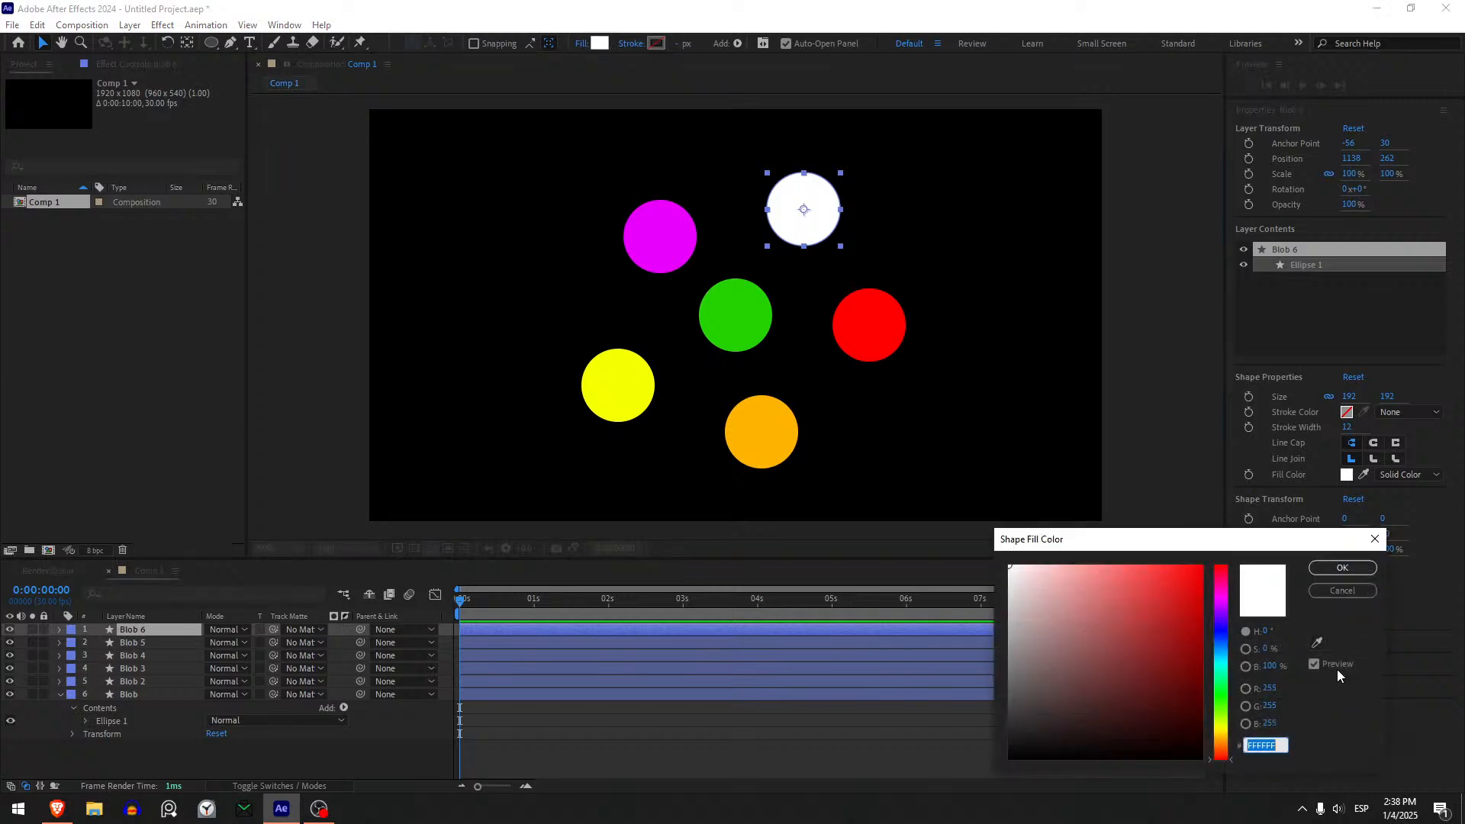
click(1221, 656)
mouse_move(1232, 645)
mouse_down()
mouse_move(1231, 632)
mouse_move(1233, 655)
mouse_up()
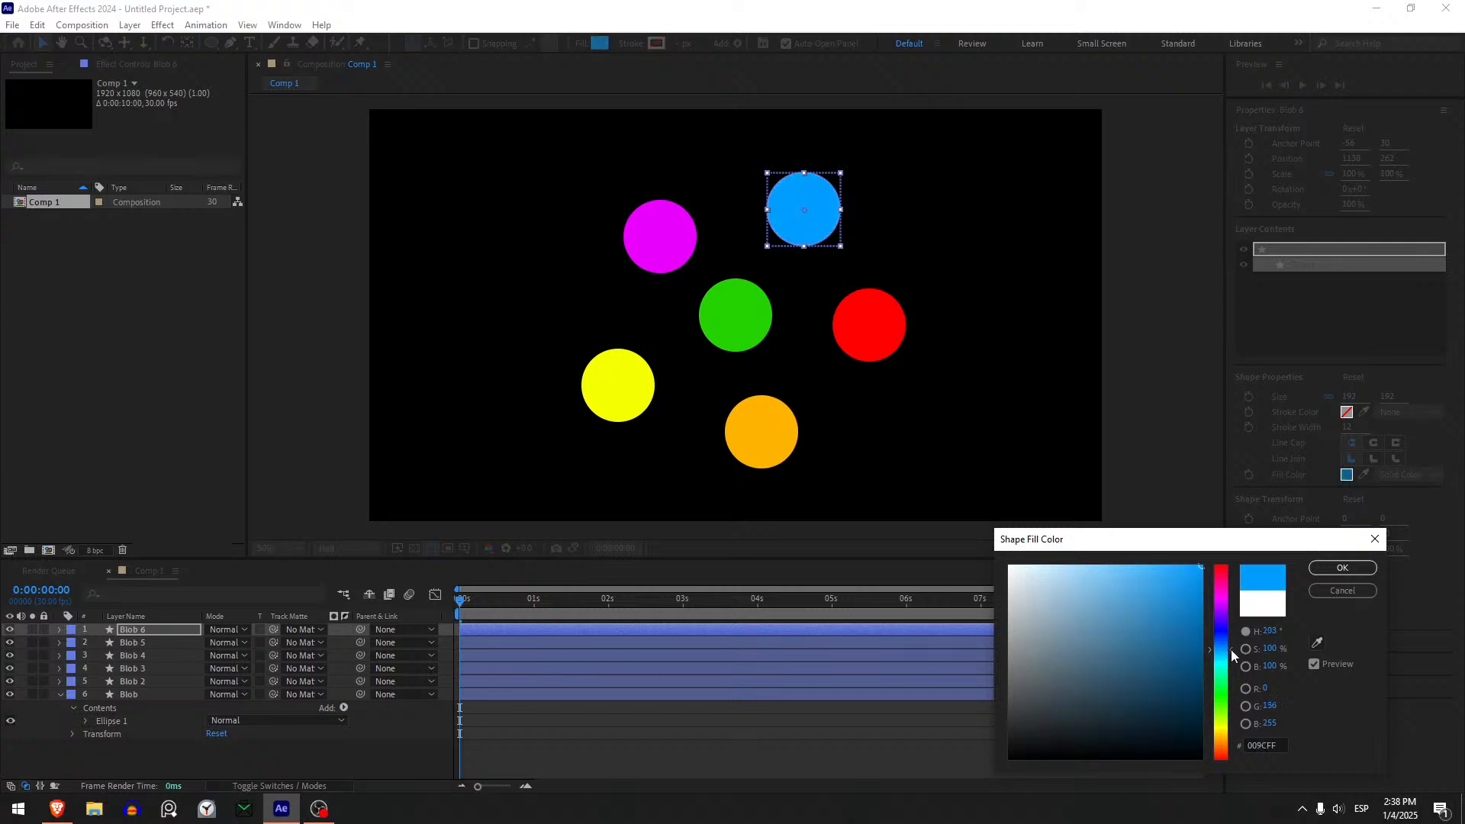
click(1343, 569)
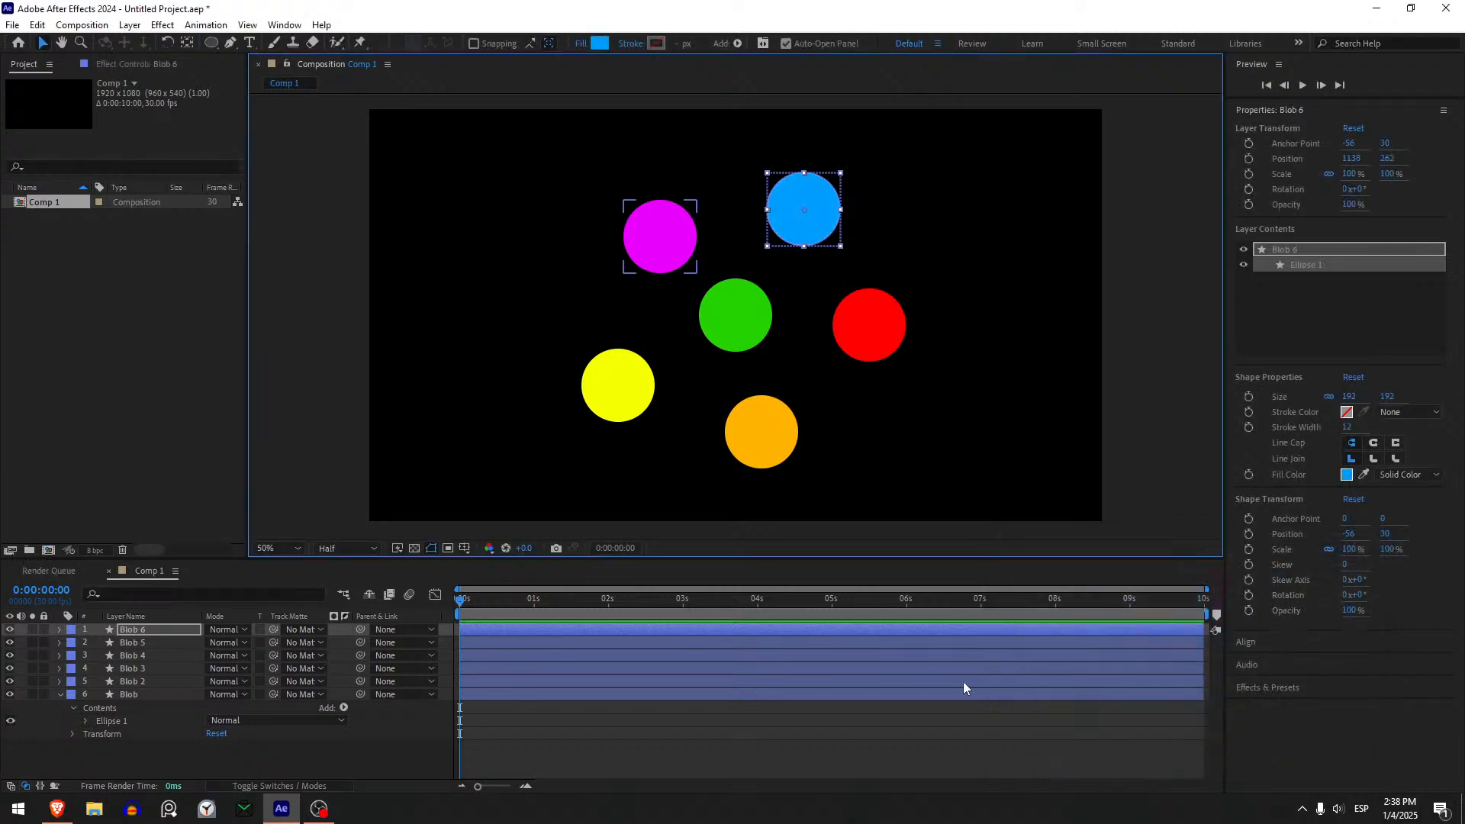
click(561, 744)
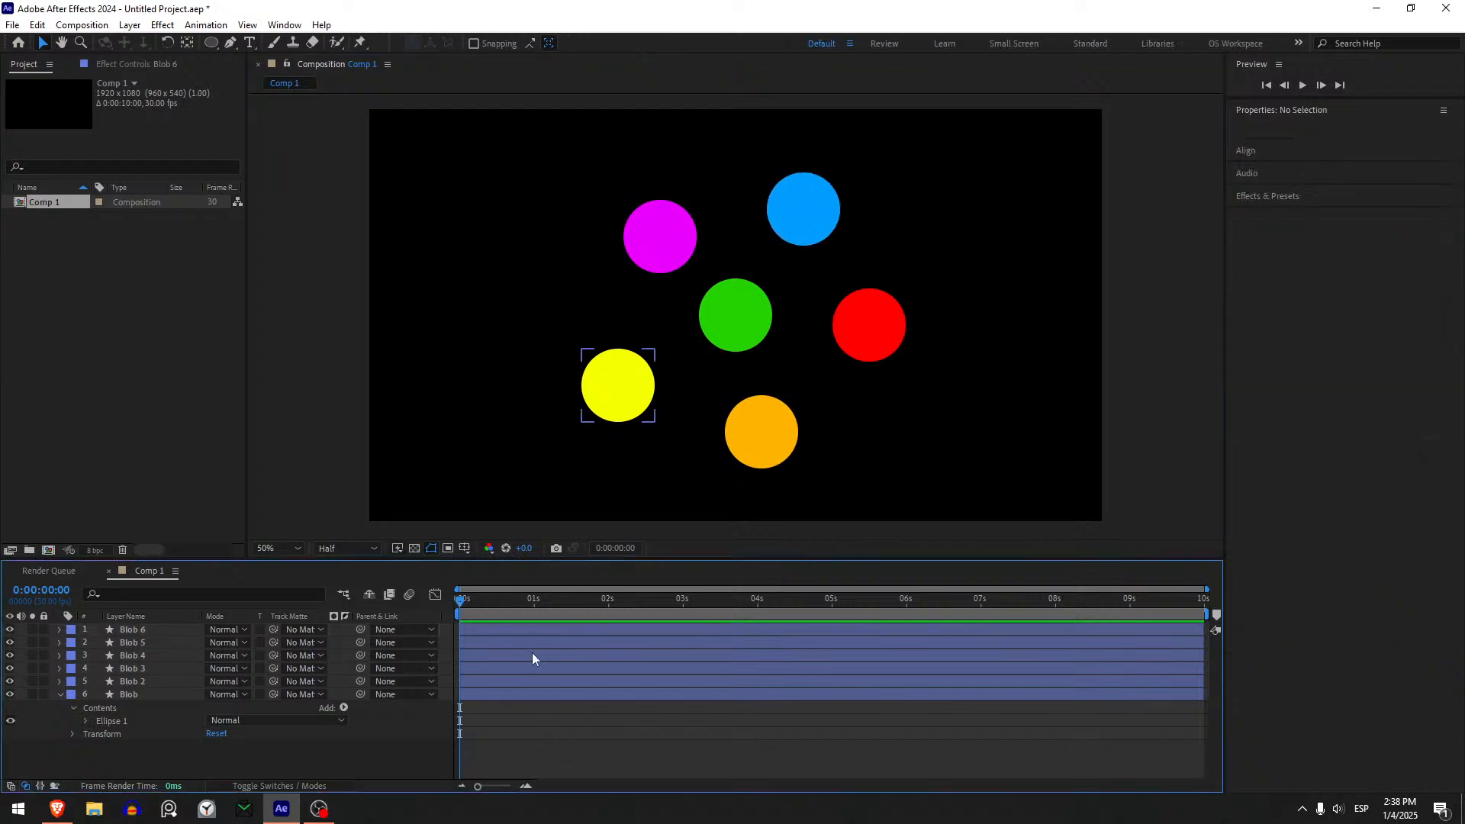
- Create an adjustment layer above all the blob layers and show its effect controls
click(160, 632)
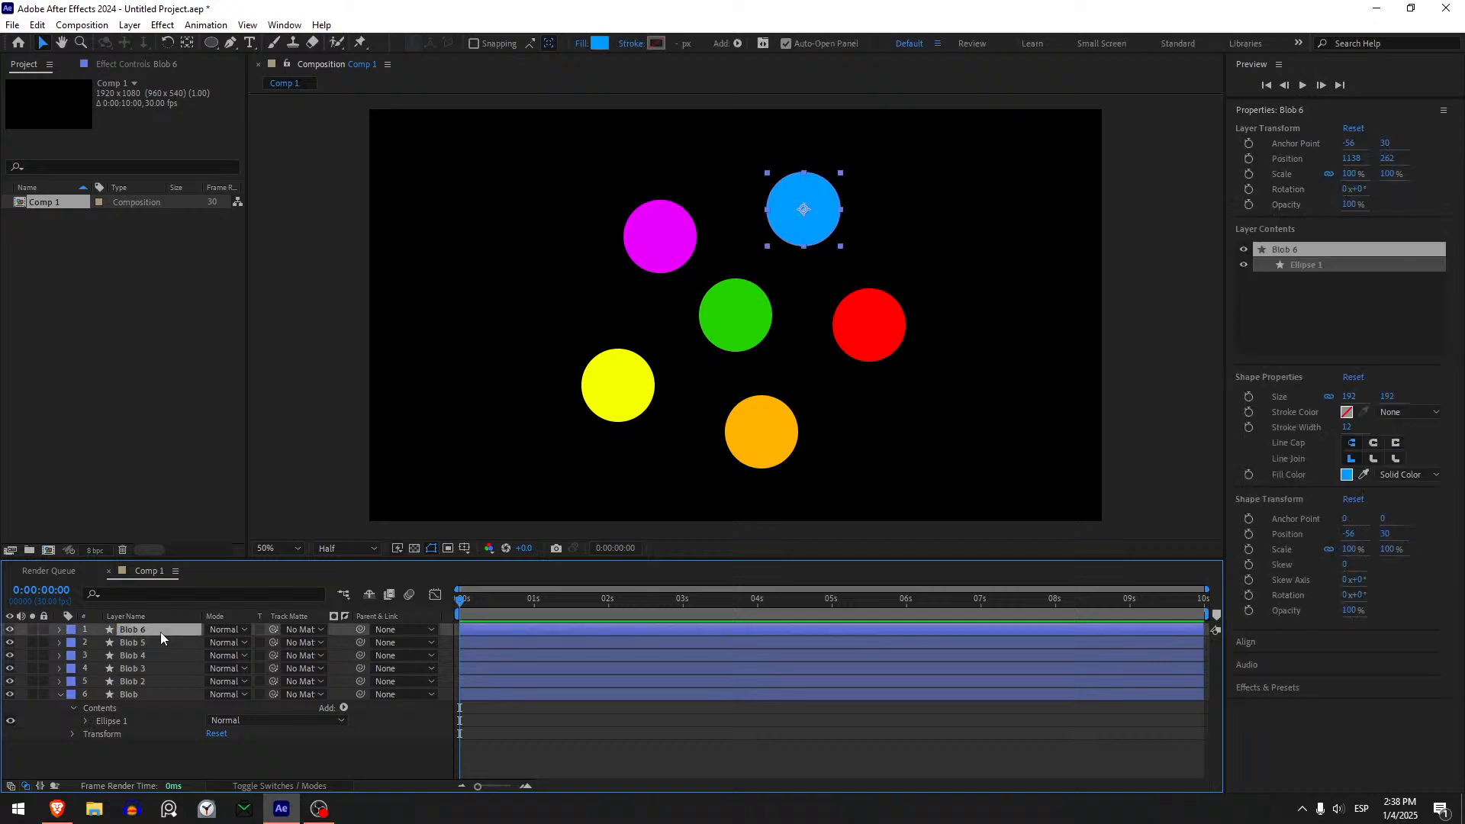
key(ctrl+alt+y)
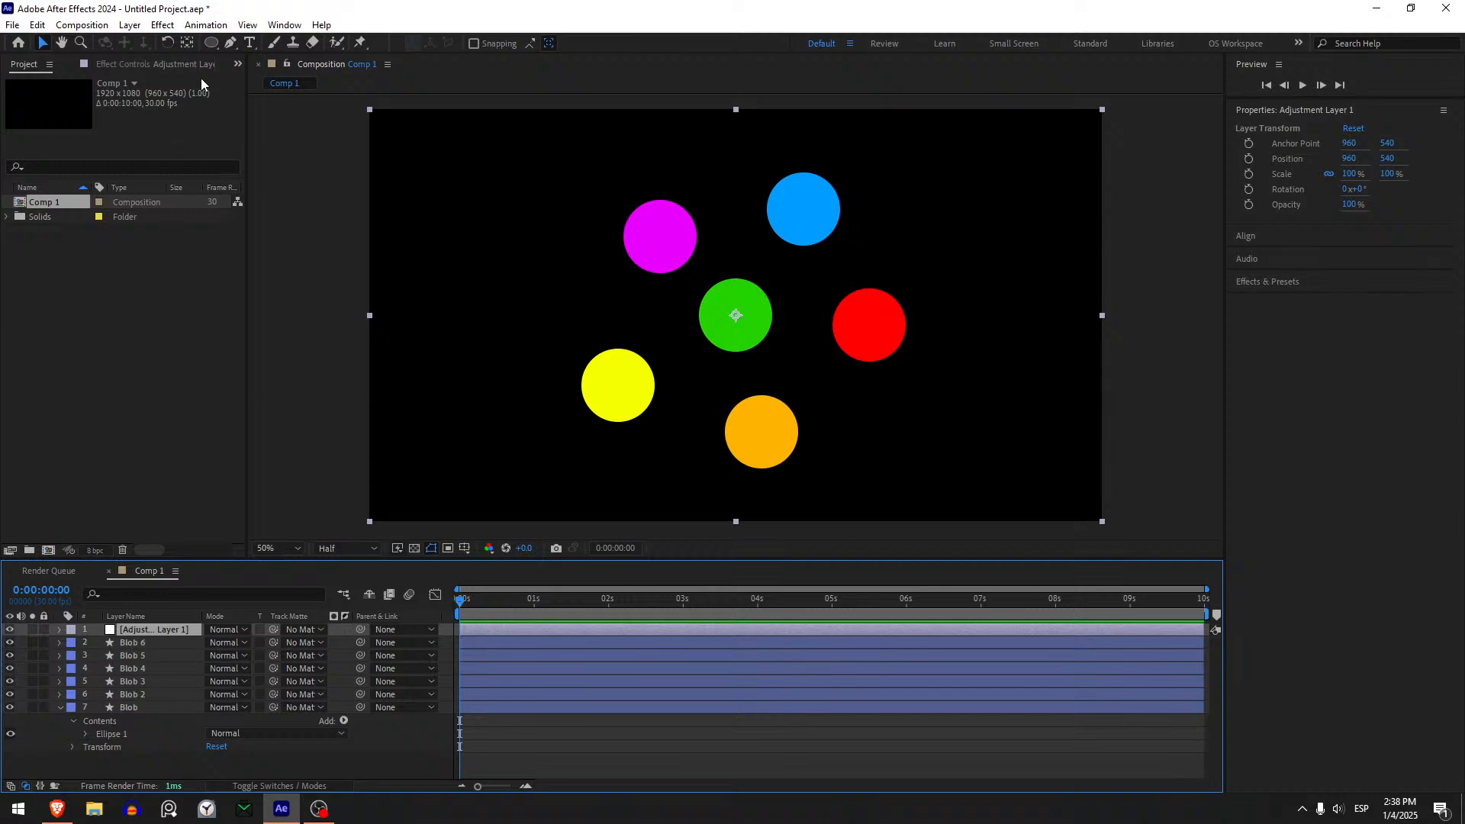
click(178, 64)
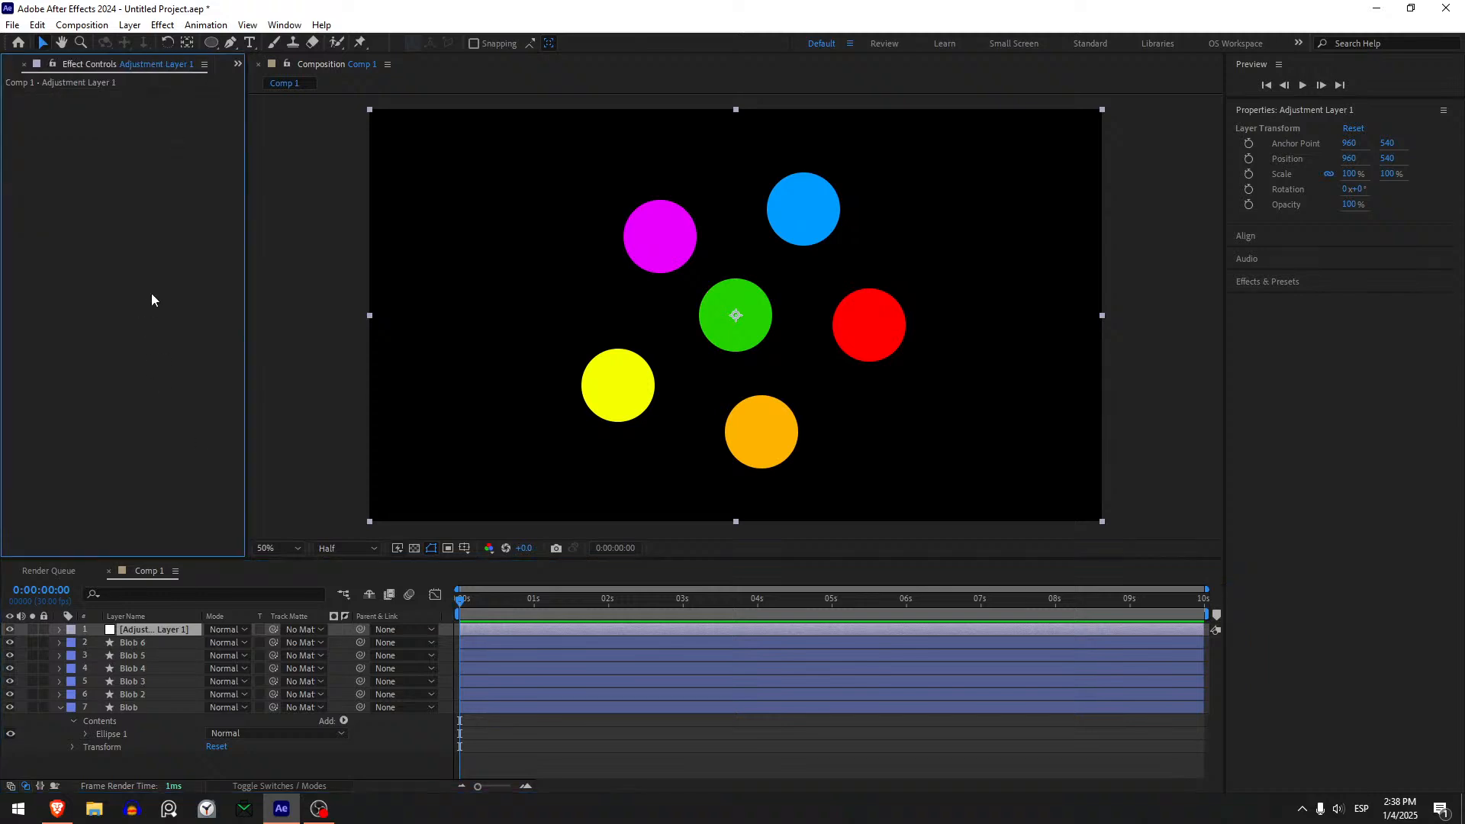
- Apply Gaussian Blur to the adjustment layer with Blurriness about 57 and Repeat Edge Pixels off
key(ctrl+space)
text(gaus)
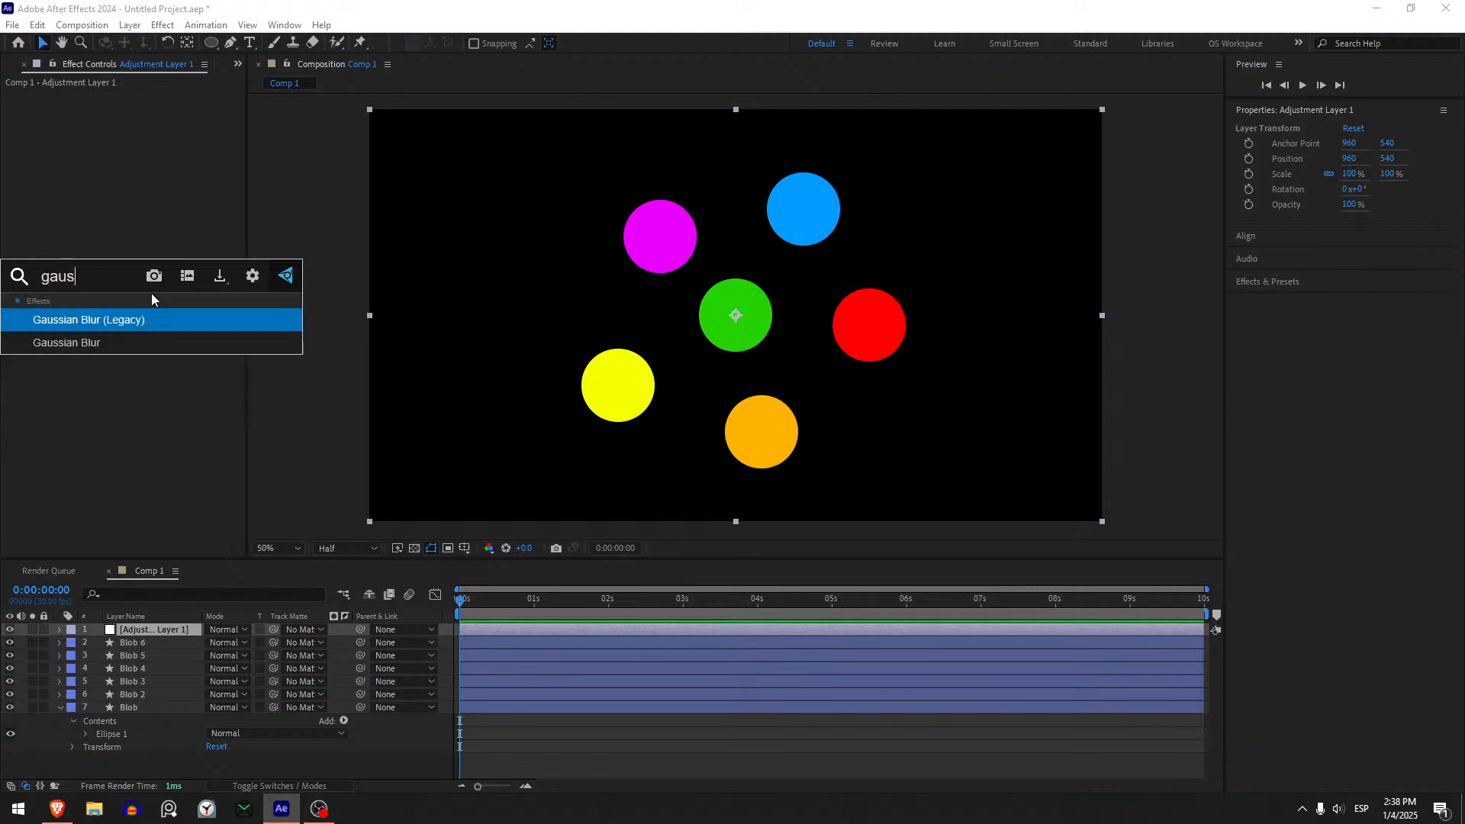
key(Down)
key(Return)
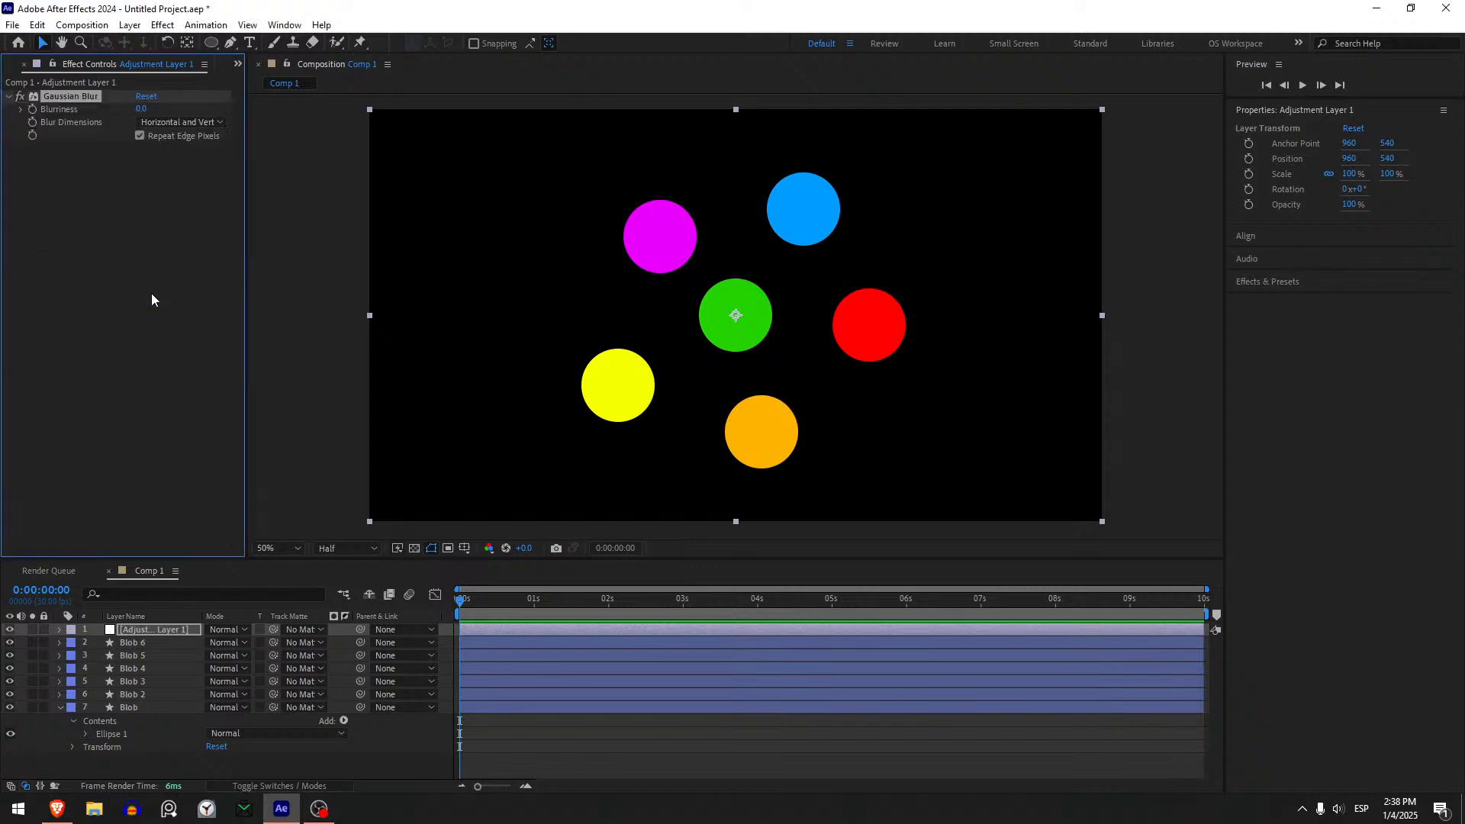
drag(137, 113, 691, 179)
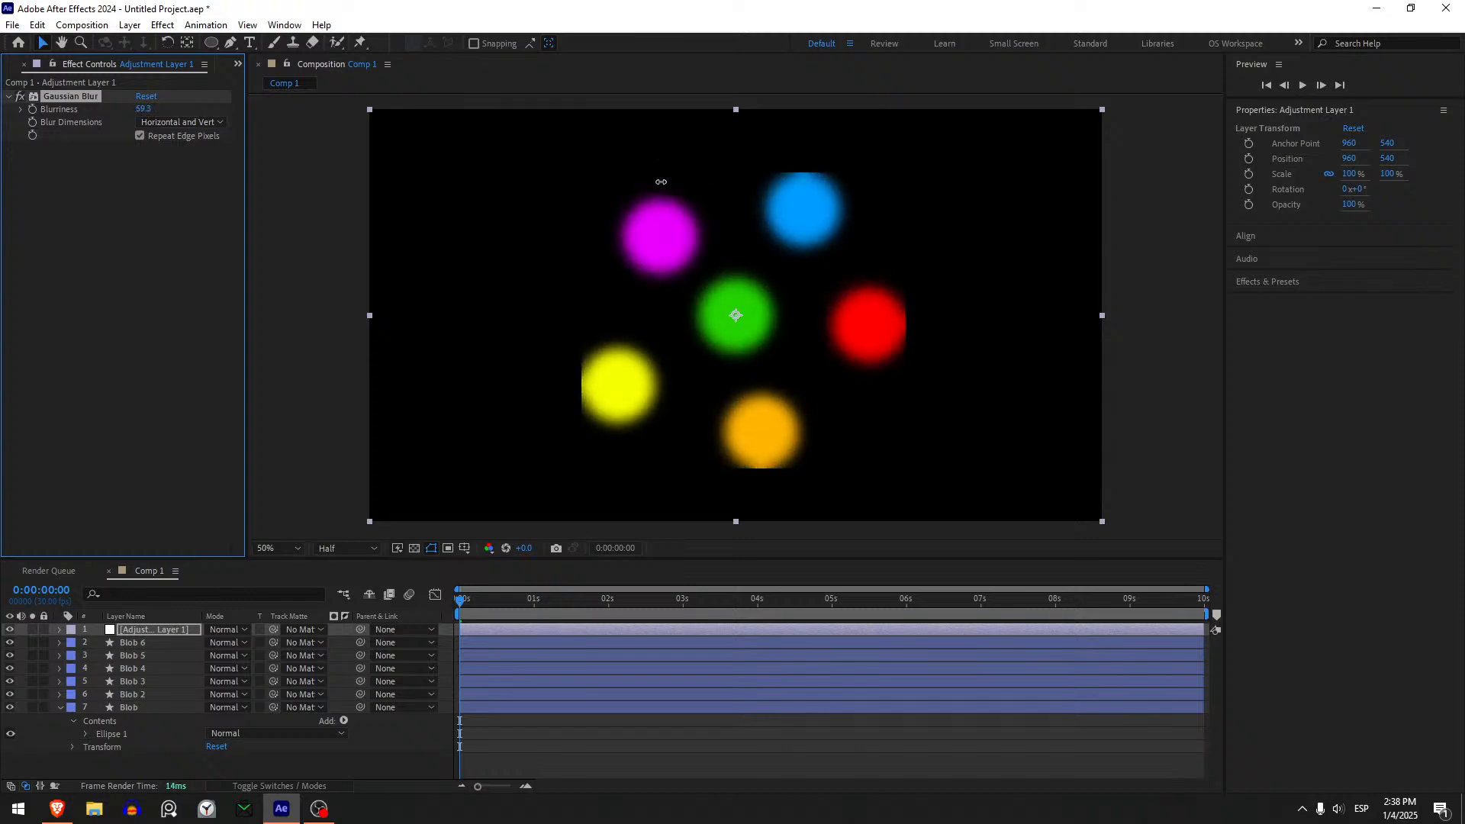
click(139, 137)
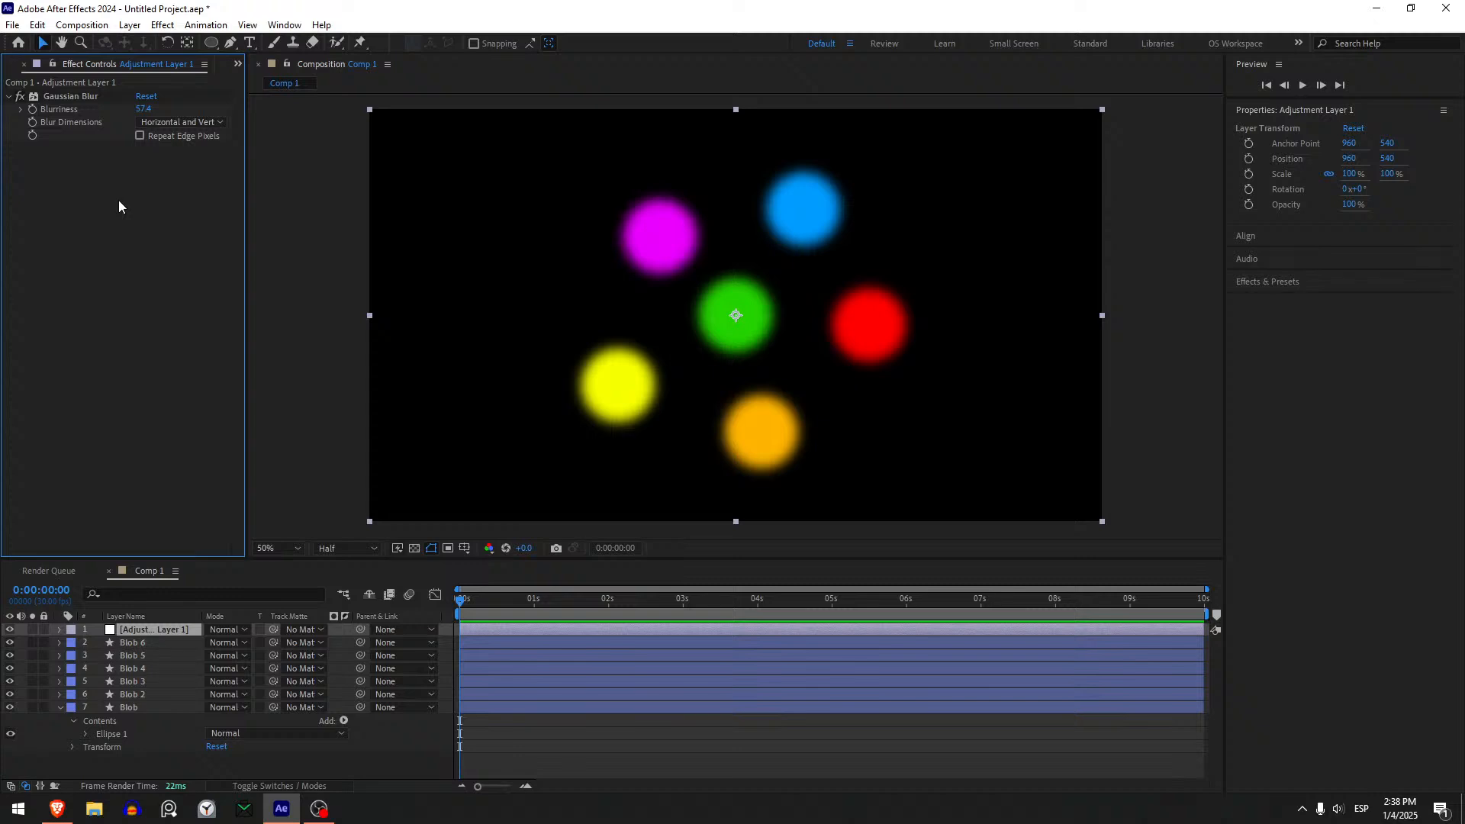
- Apply Simple Choker to the adjustment layer below Gaussian Blur and set Choke Matte to 13
key(ctrl+space)
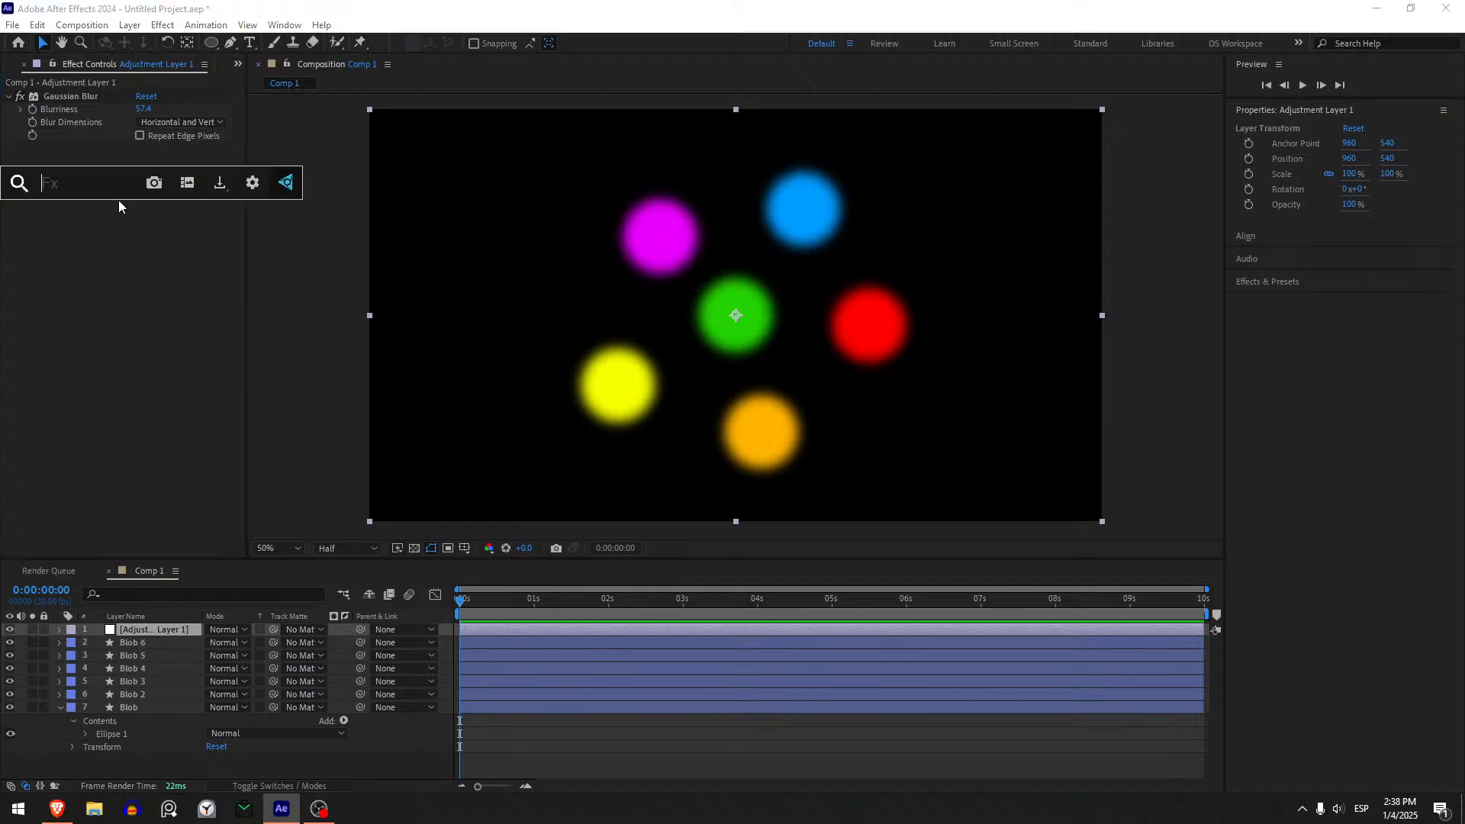
text(simple)
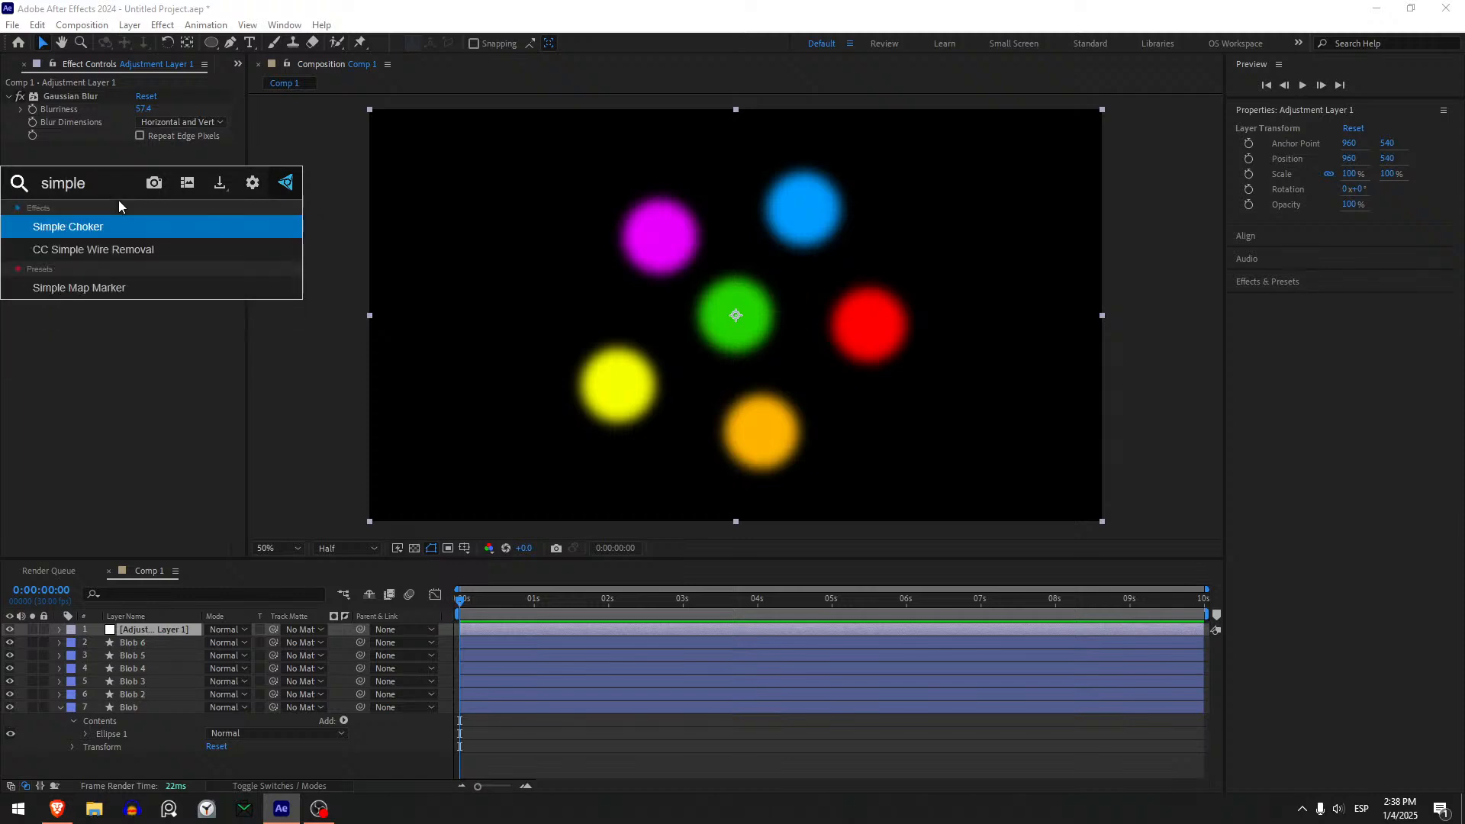
key(Return)
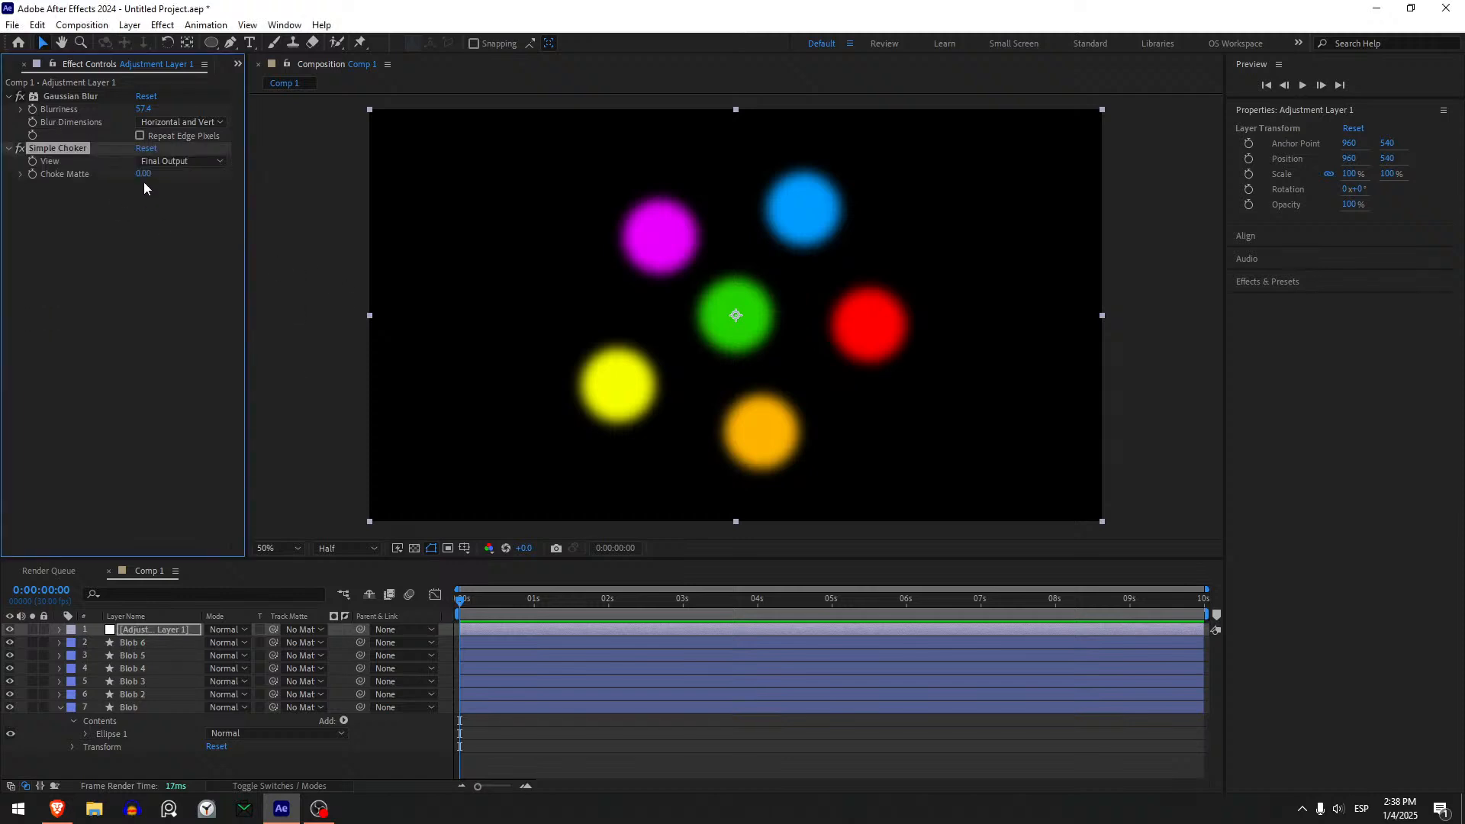
drag(143, 174, 252, 184)
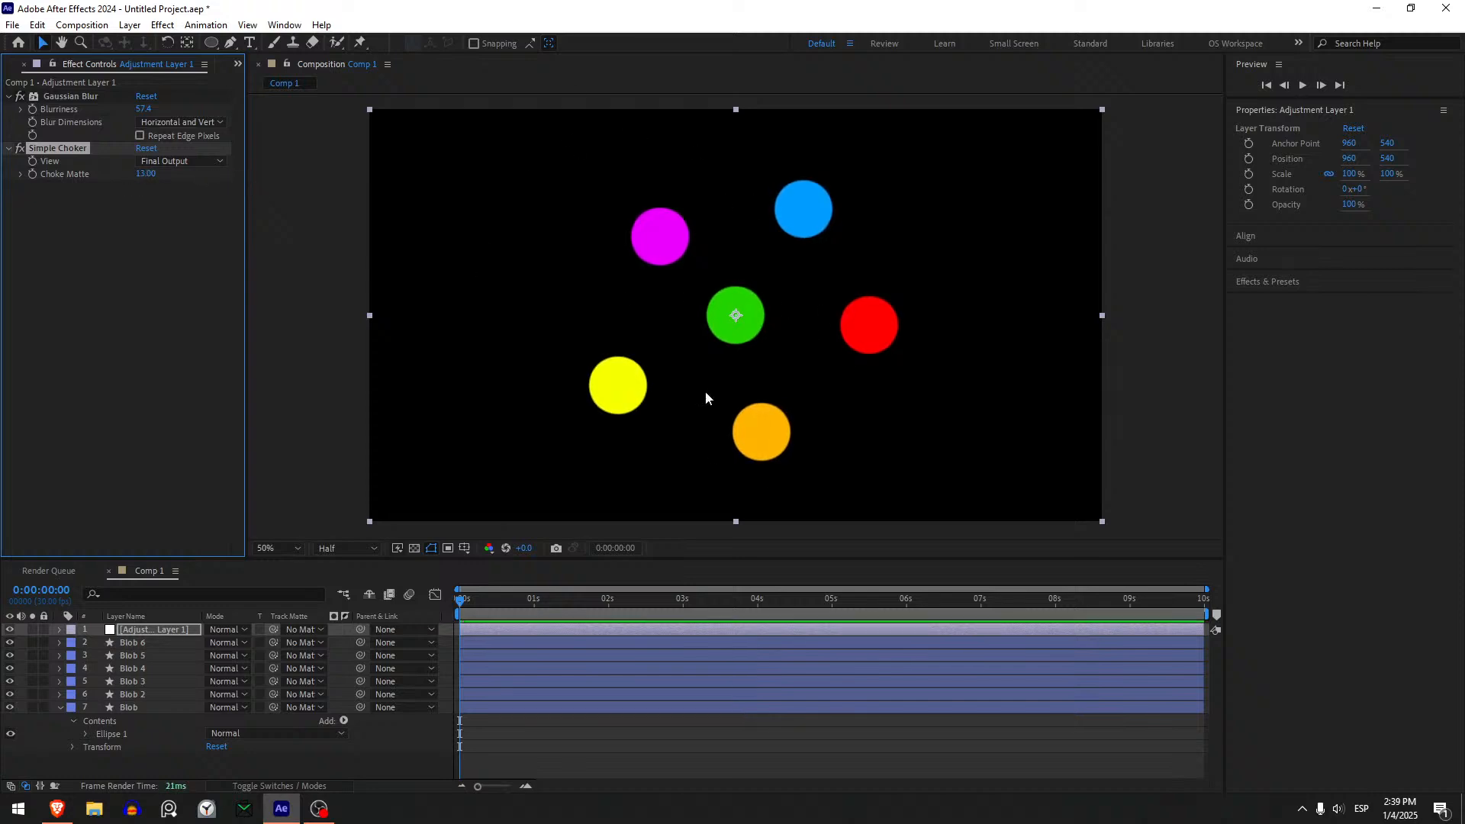
- Test the merging effect by moving the Blob 5 and Blob 6 circles around the composition and back
click(138, 655)
mouse_move(863, 341)
mouse_down()
mouse_move(787, 334)
mouse_move(721, 291)
mouse_move(706, 316)
mouse_move(706, 354)
mouse_move(797, 301)
mouse_move(769, 303)
mouse_move(853, 341)
mouse_up()
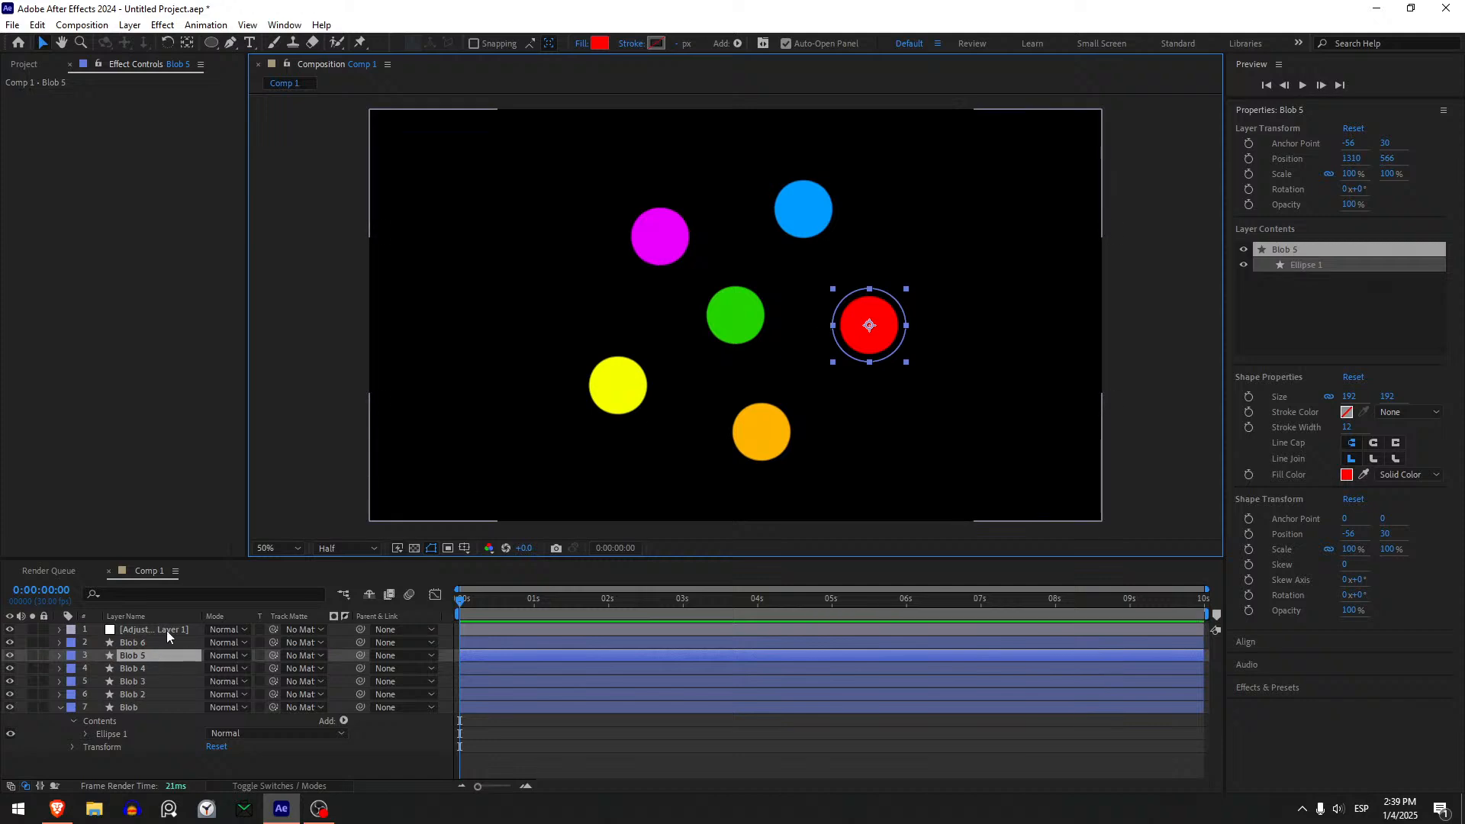
click(159, 642)
drag(778, 229, 830, 260)
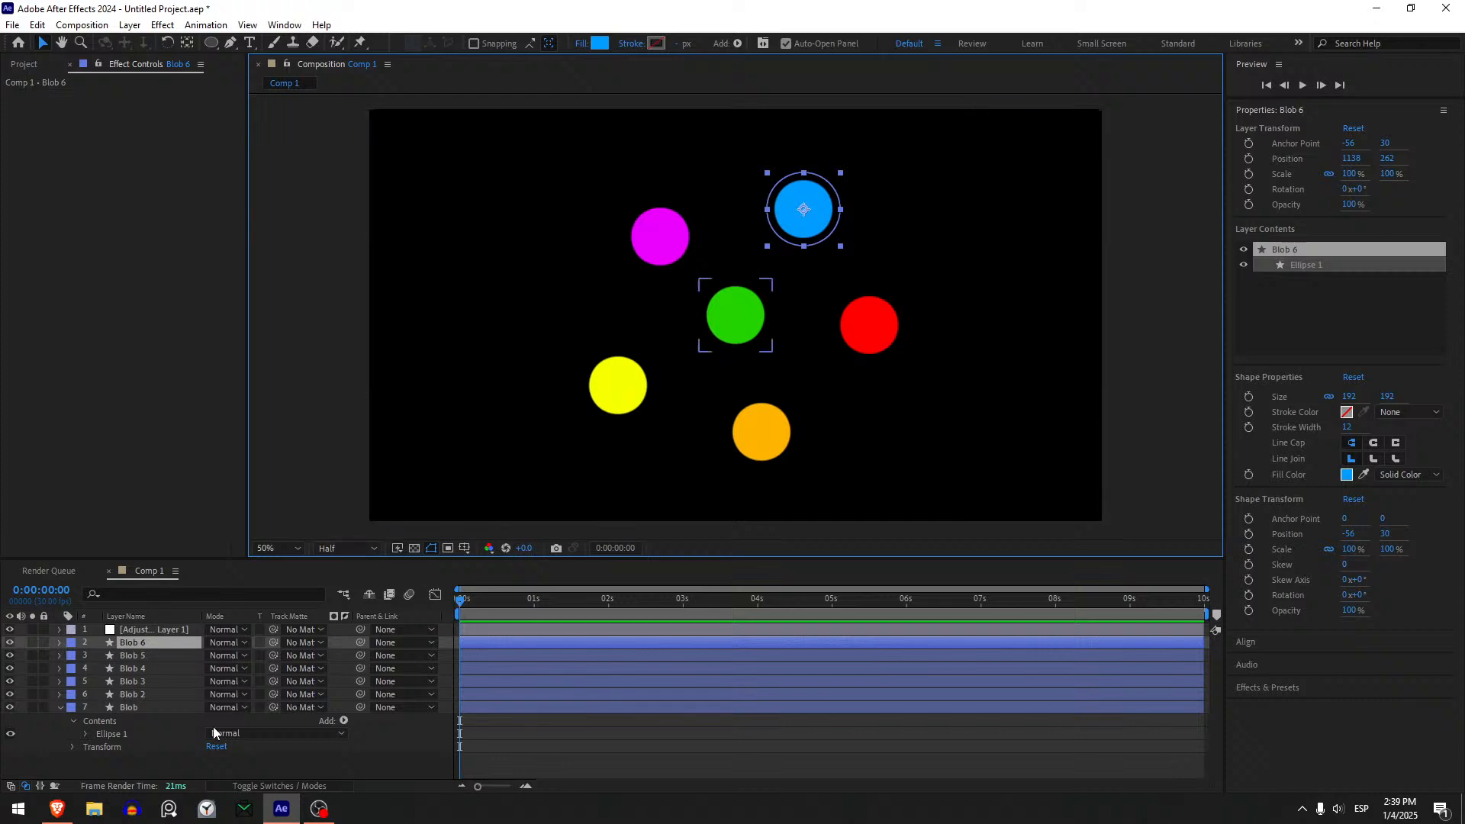
- Add the expression wiggle(2,50) to the Position of the green Blob layer and preview the motion
click(164, 711)
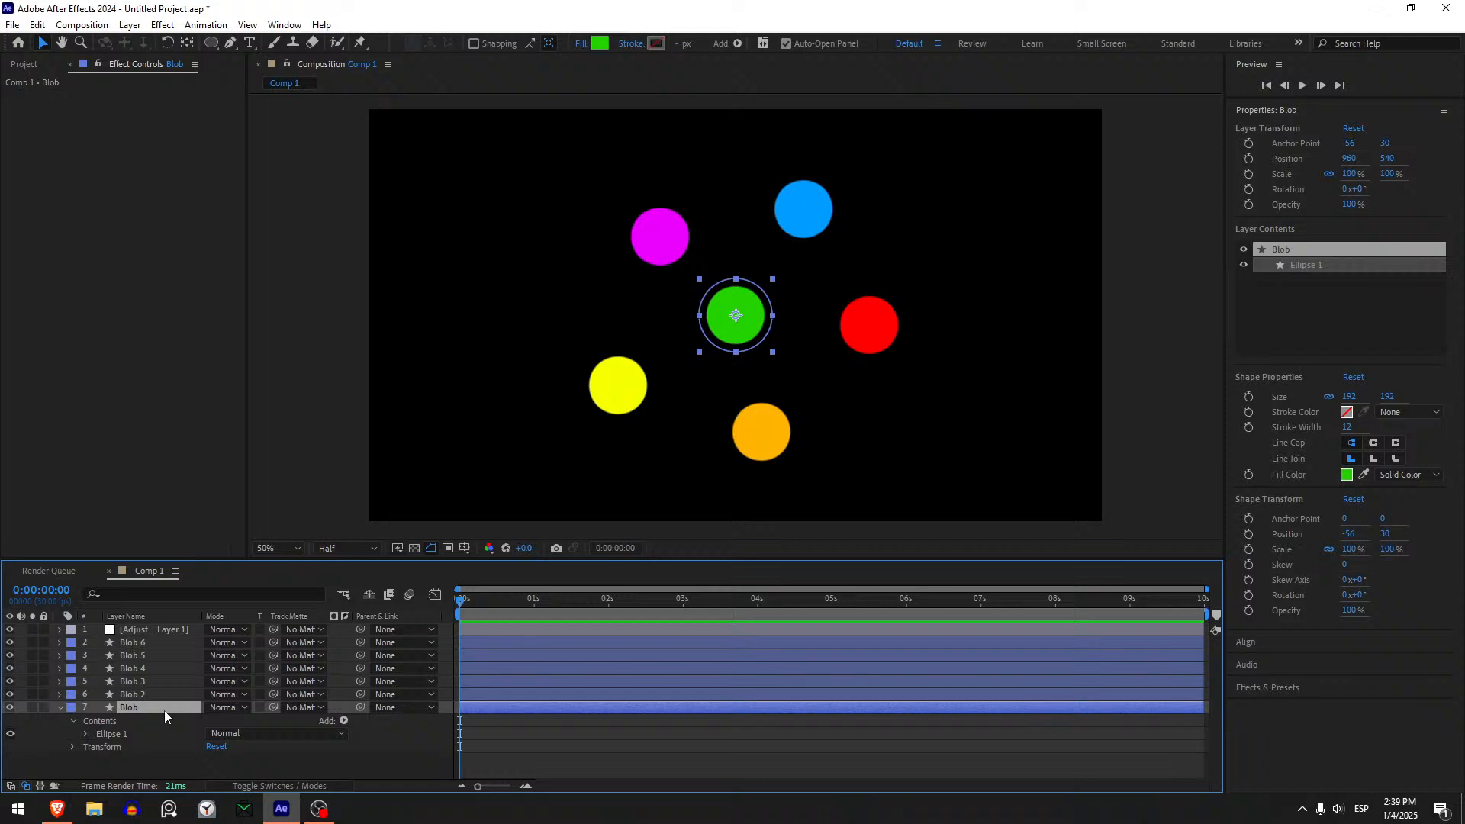
key(p)
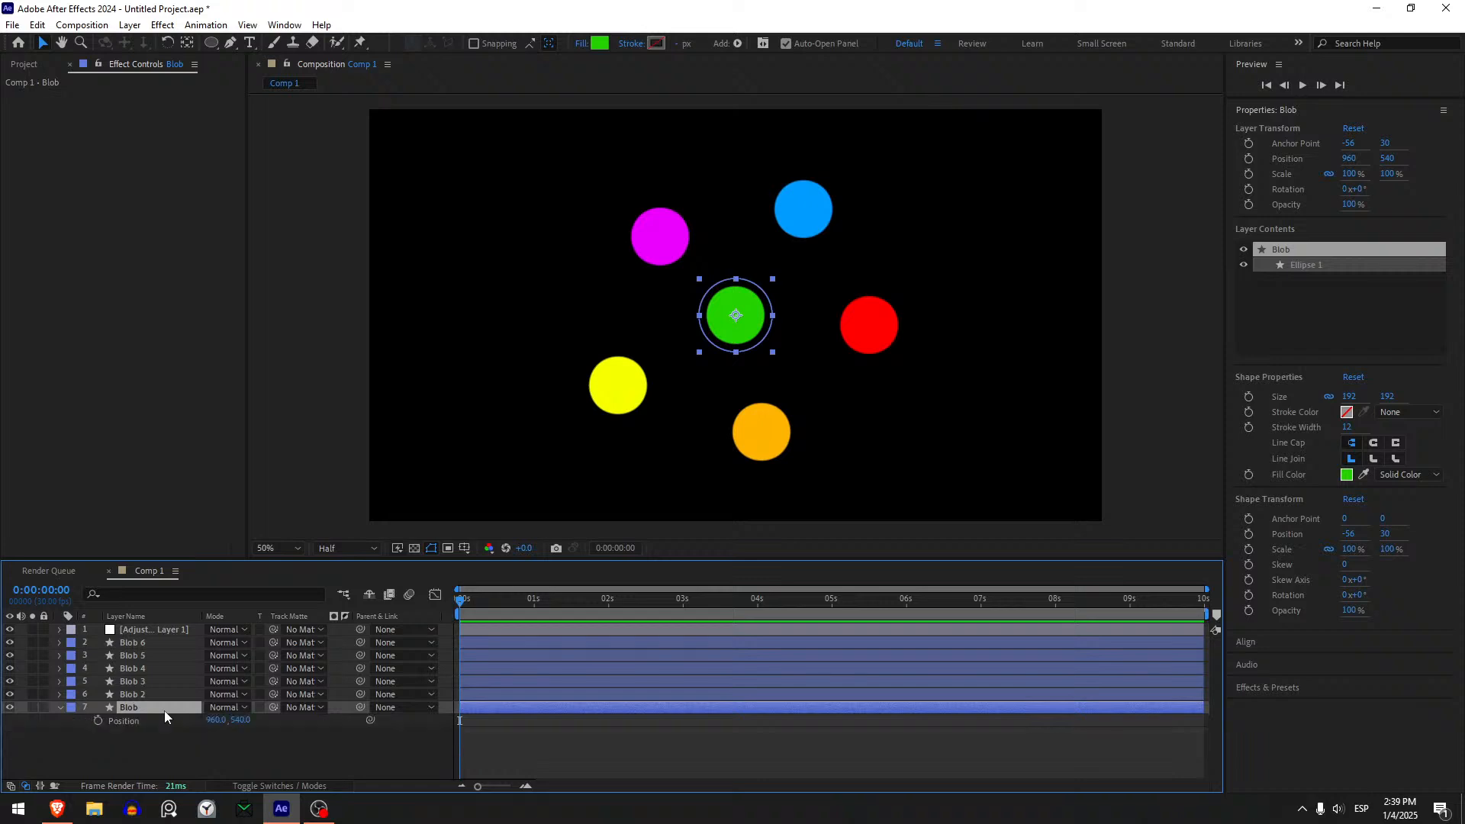
alt+click(98, 721)
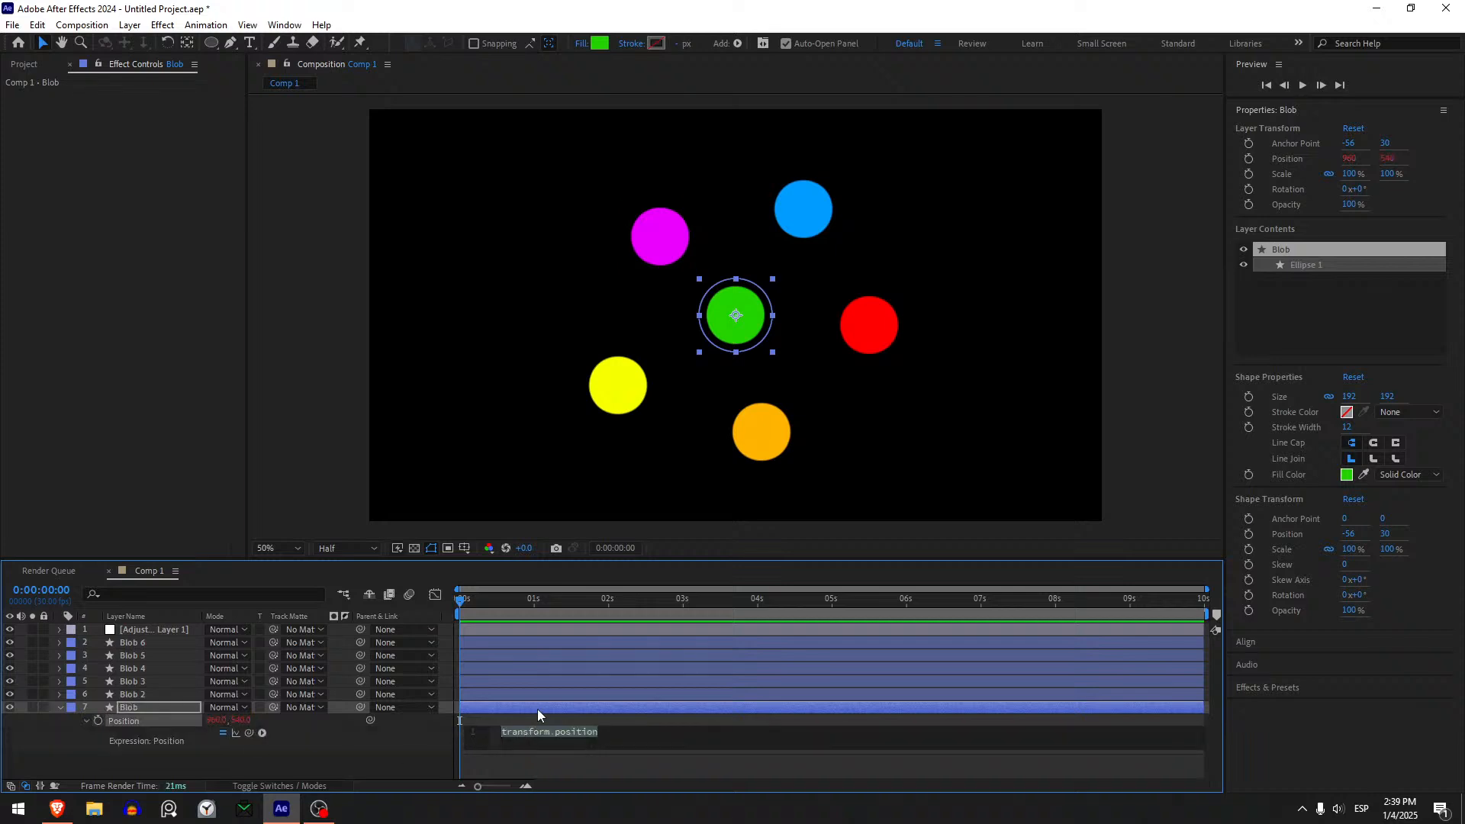
text(wiggl)
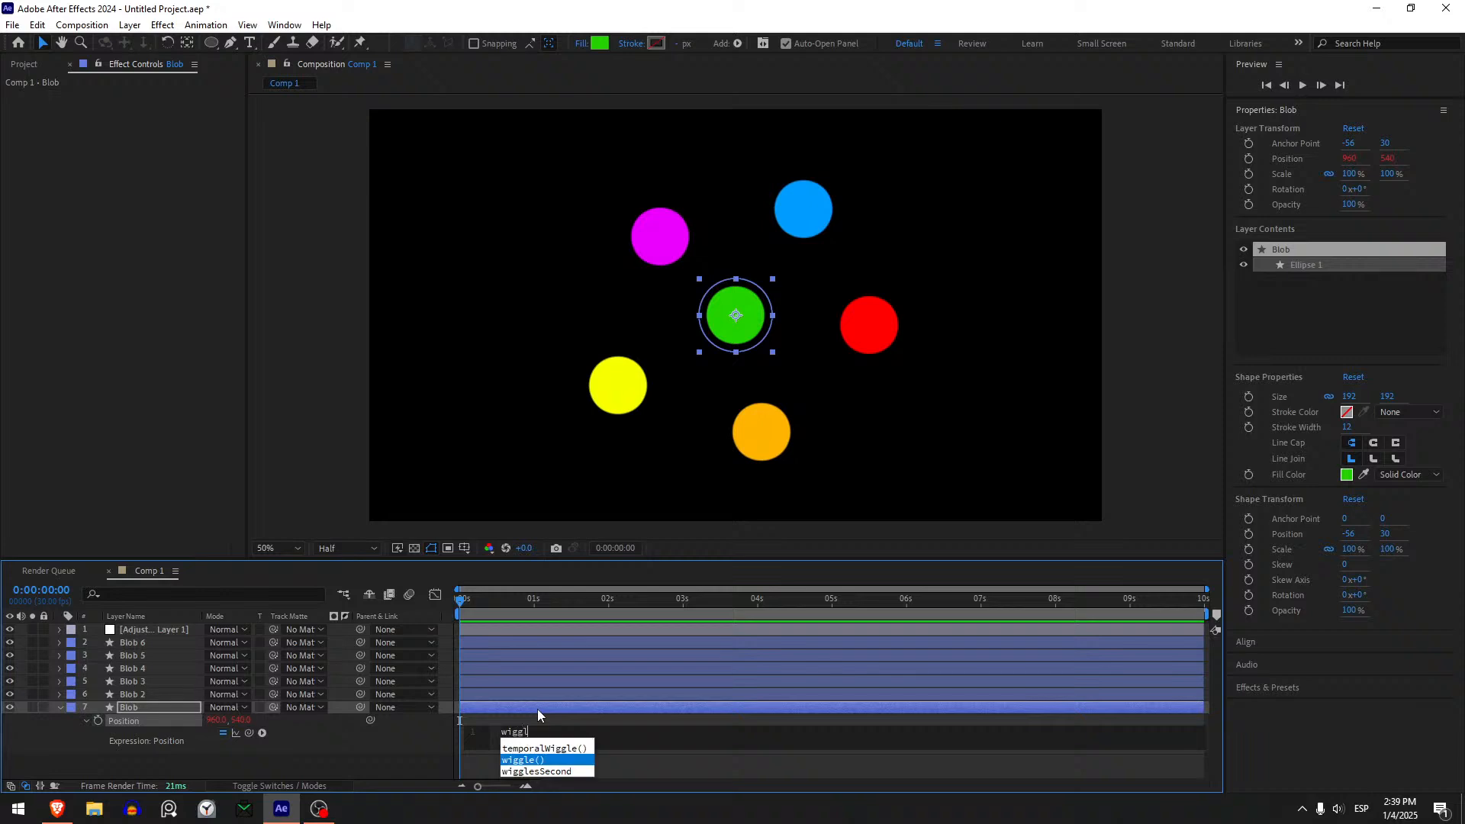
key(Return)
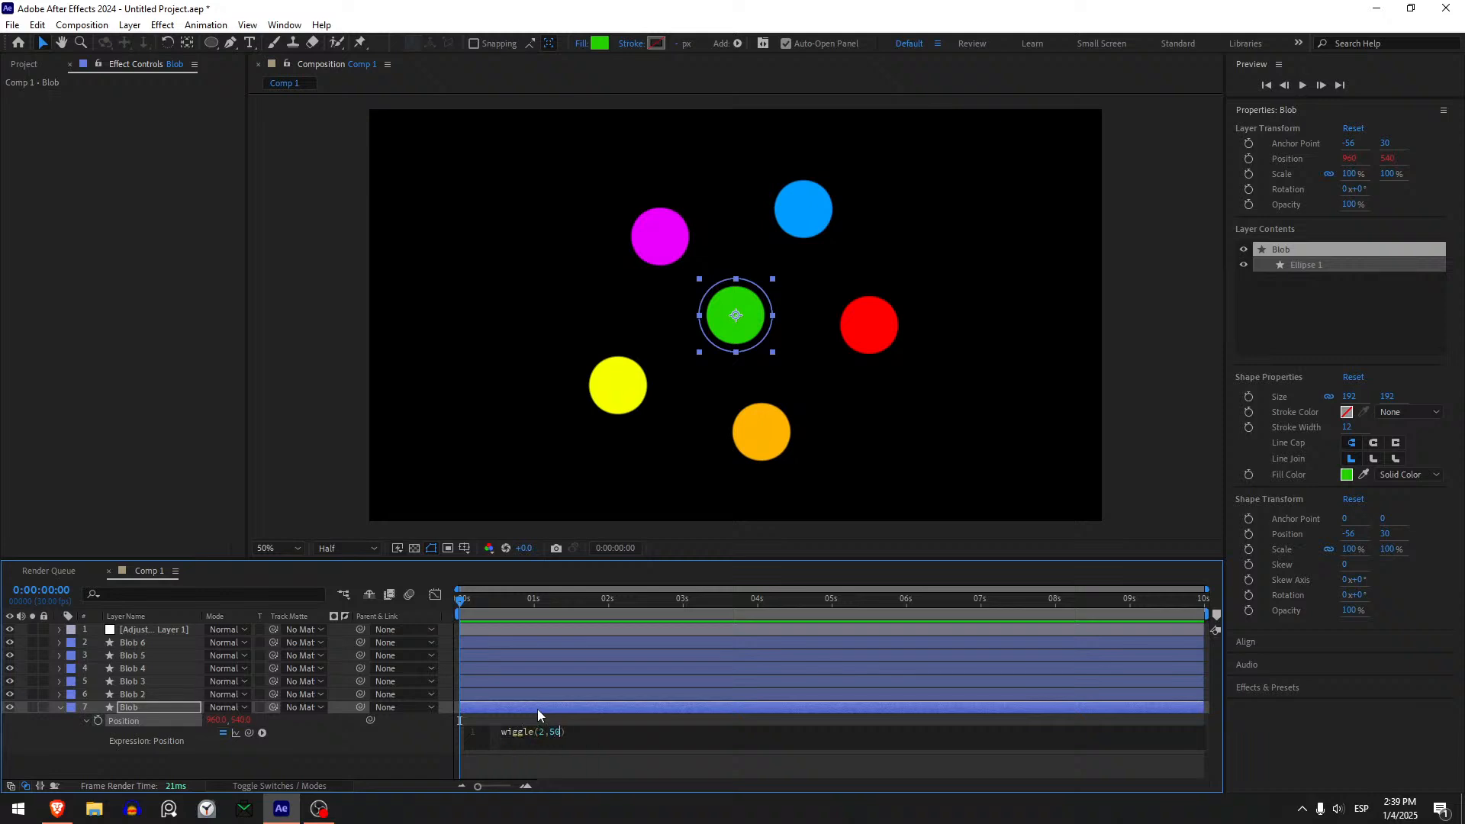
click(428, 770)
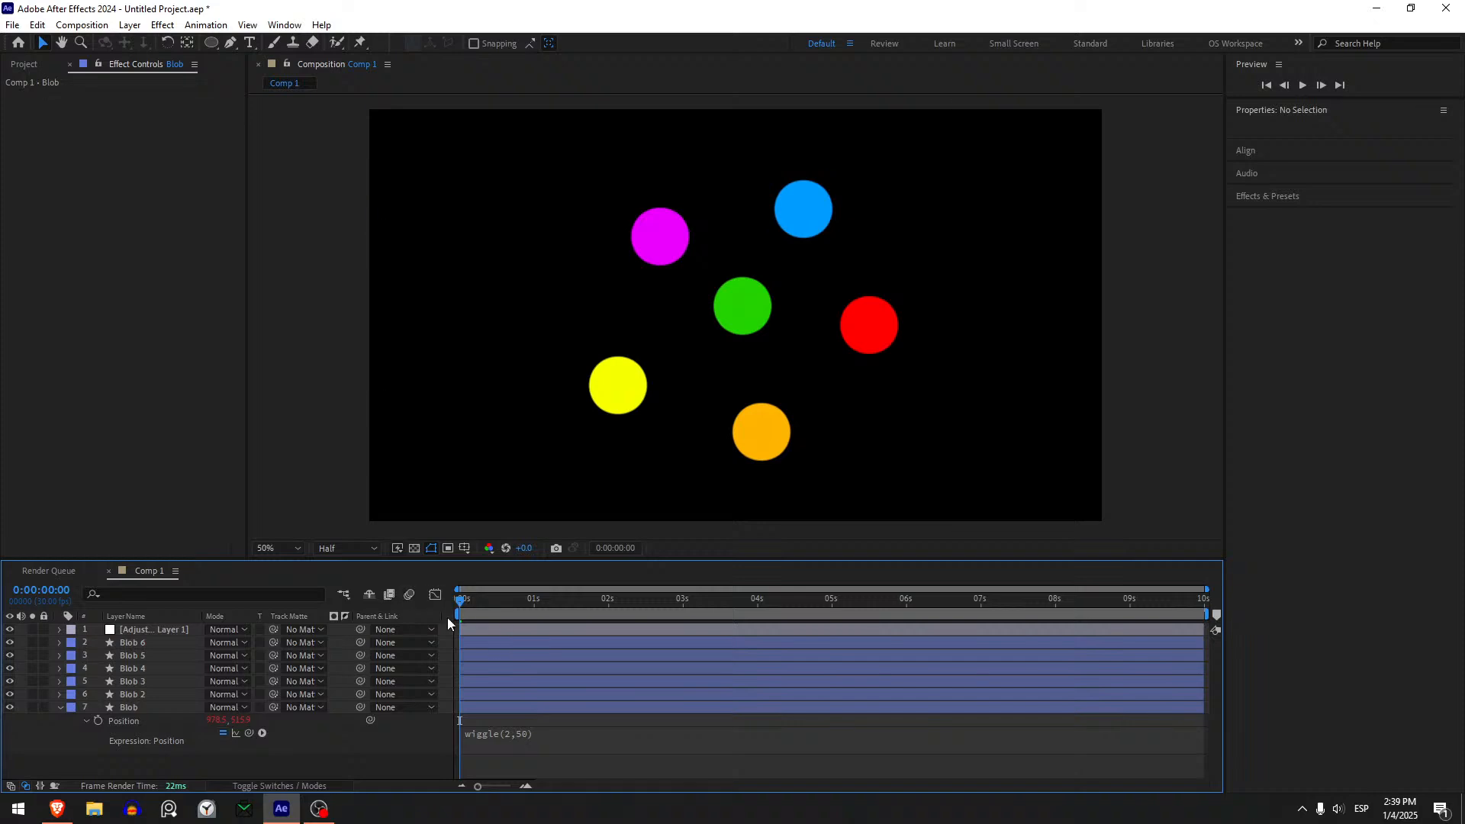
key(space)
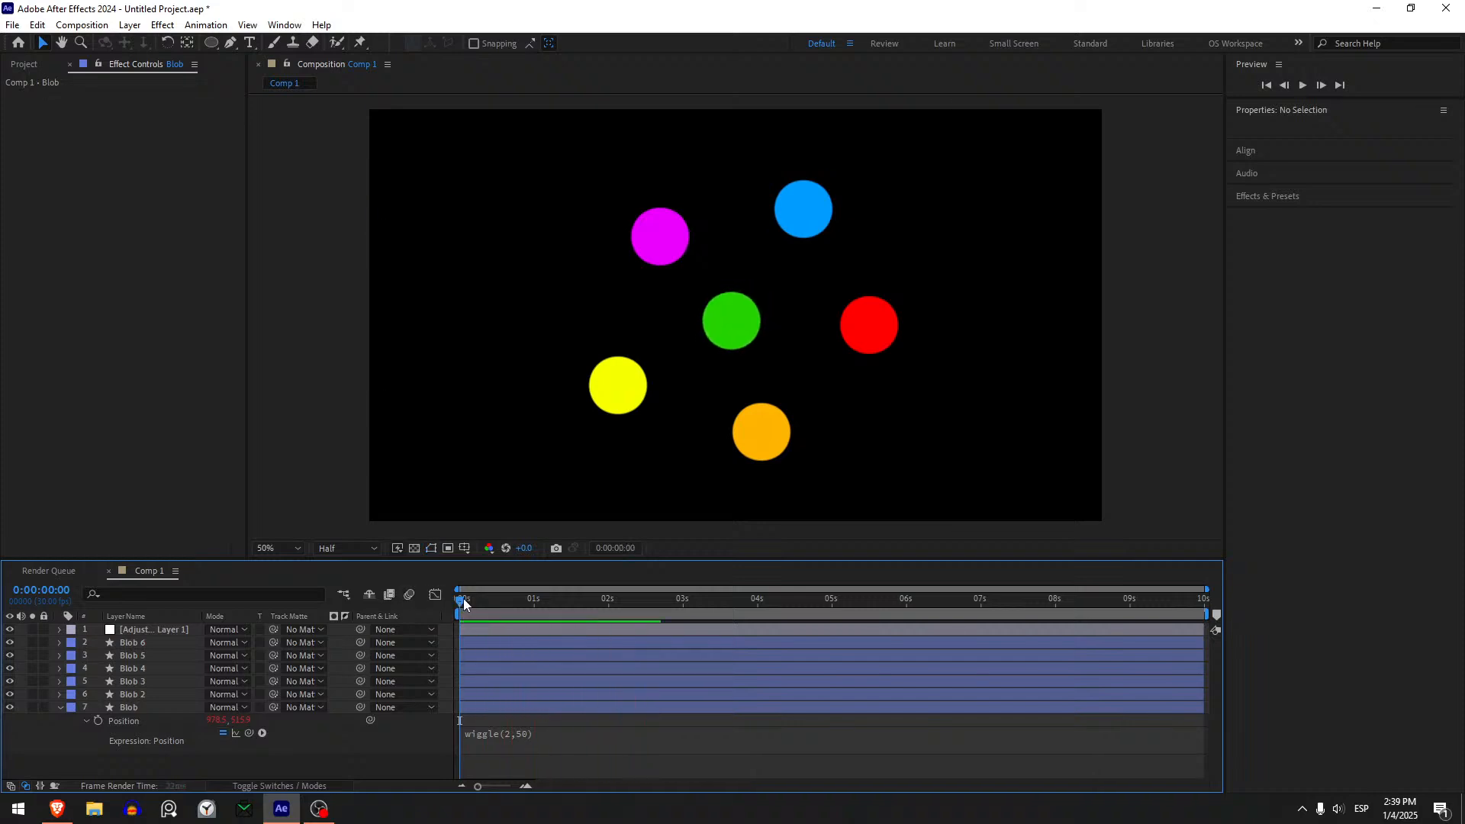
key(space)
- Copy the wiggle(2,50) expression from the Blob layer's Position to the Position of Blob 2
click(171, 721)
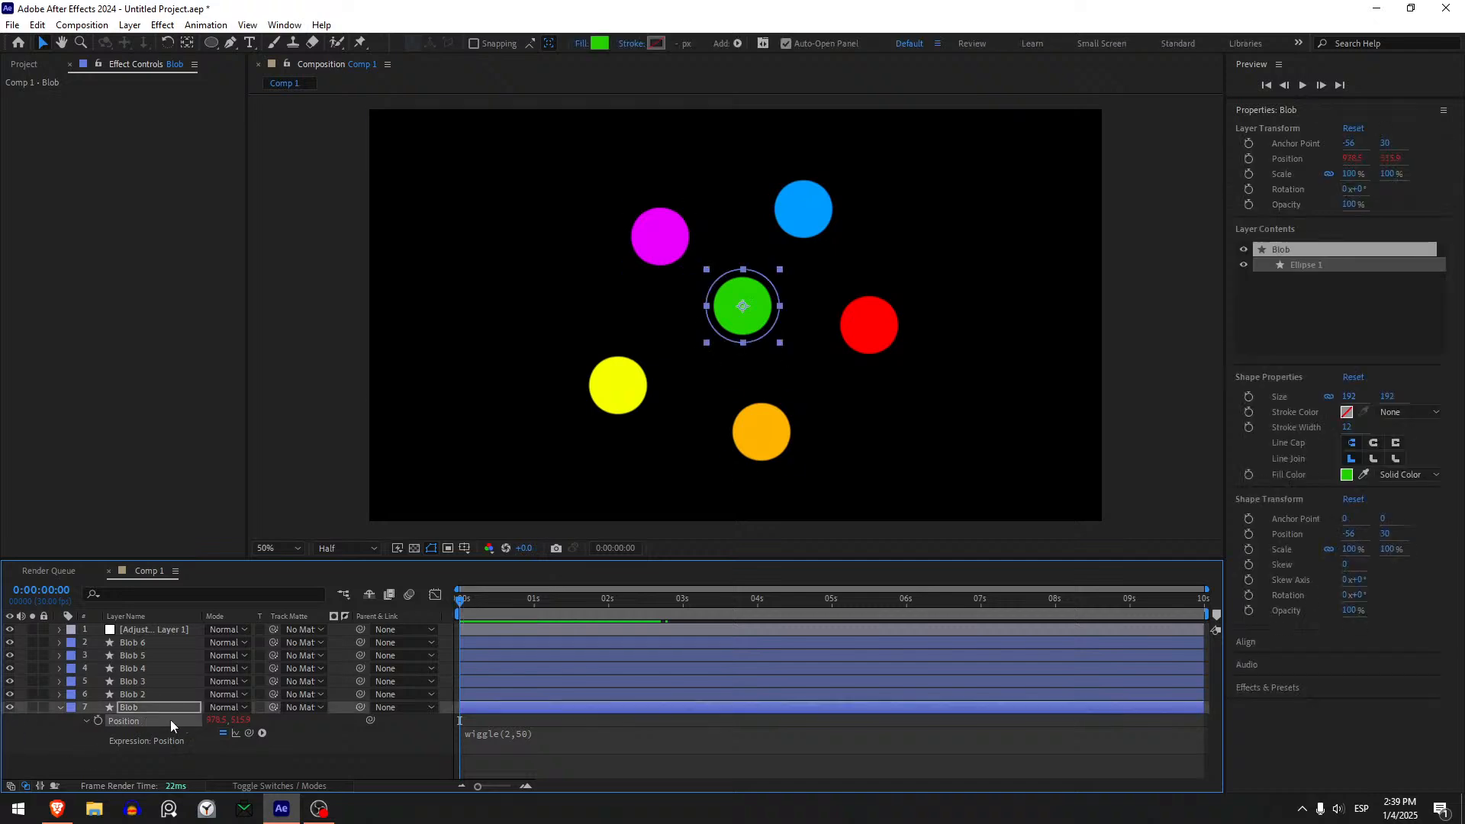
click(518, 734)
key(ctrl+c)
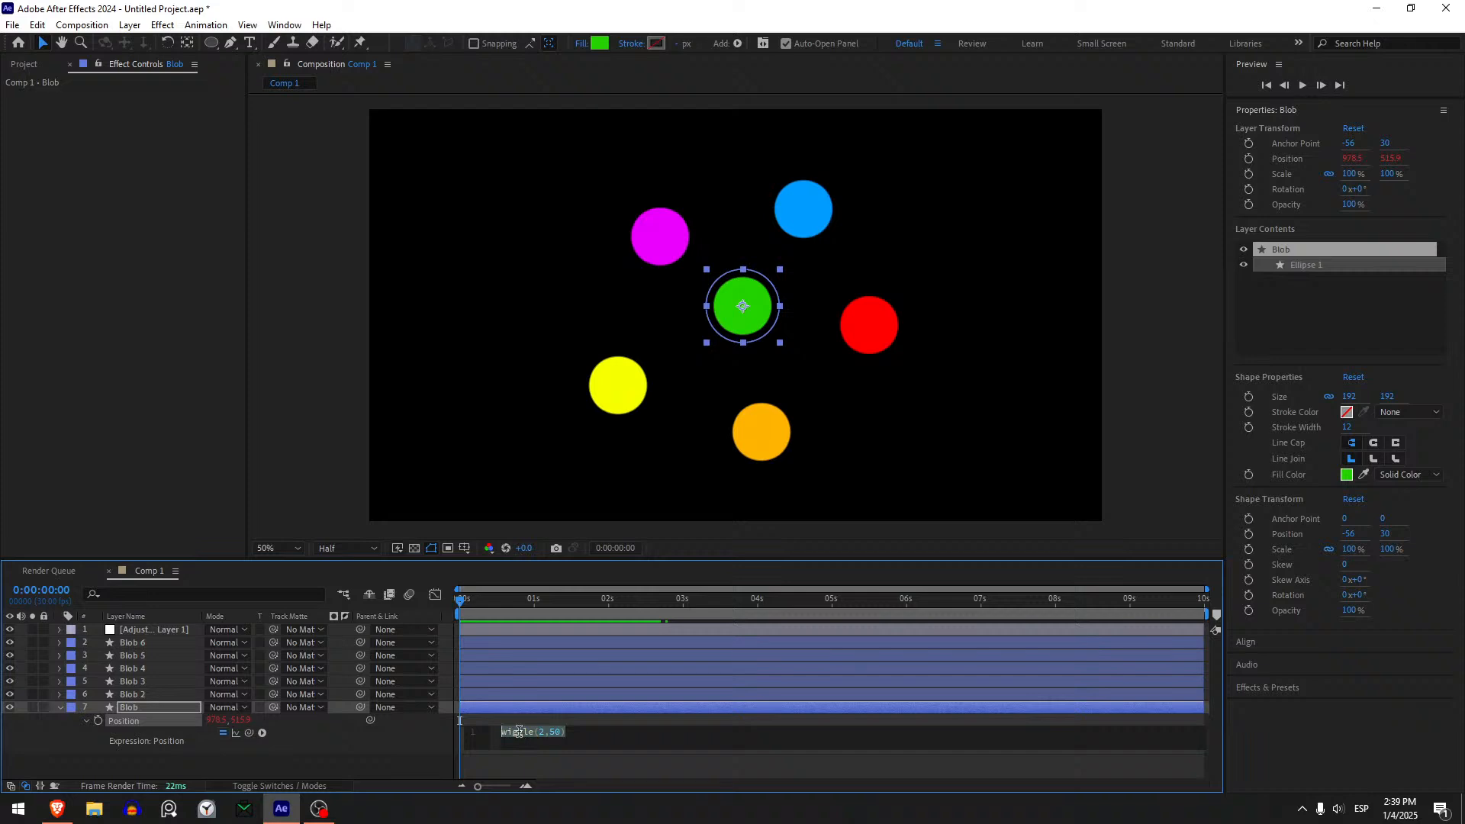
click(178, 702)
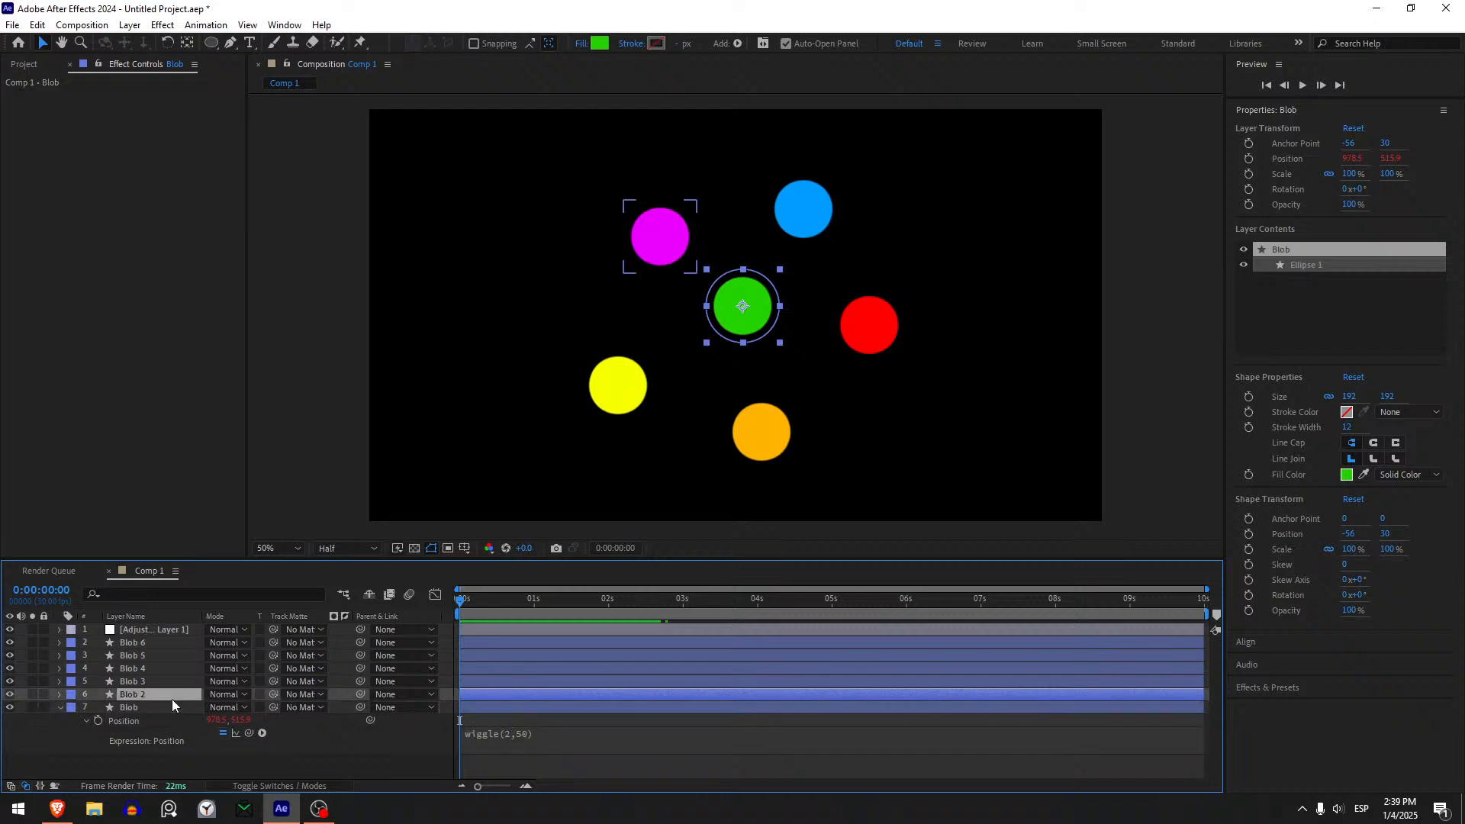
click(171, 699)
key(p)
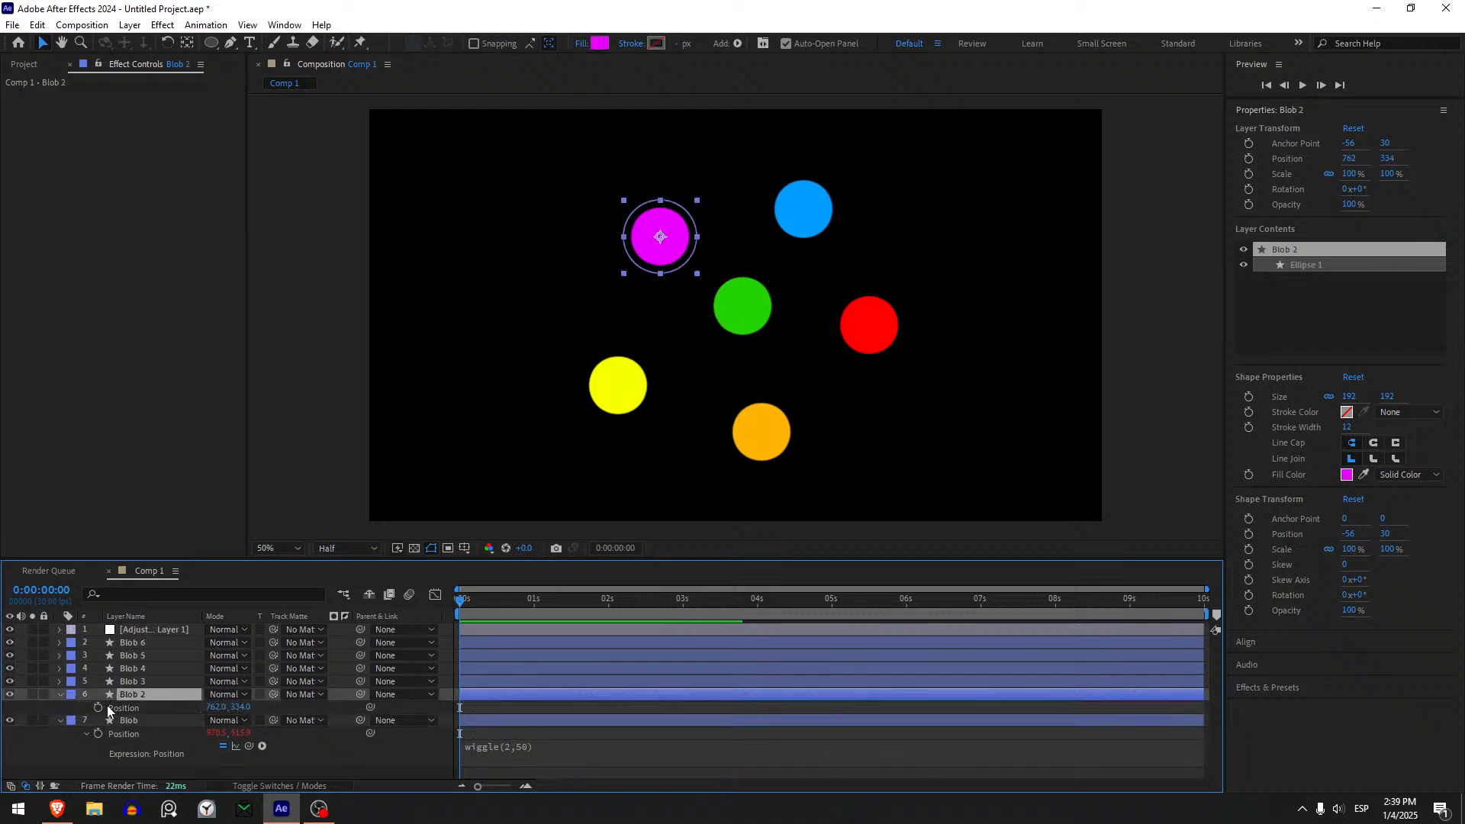
alt+click(97, 708)
key(ctrl+v)
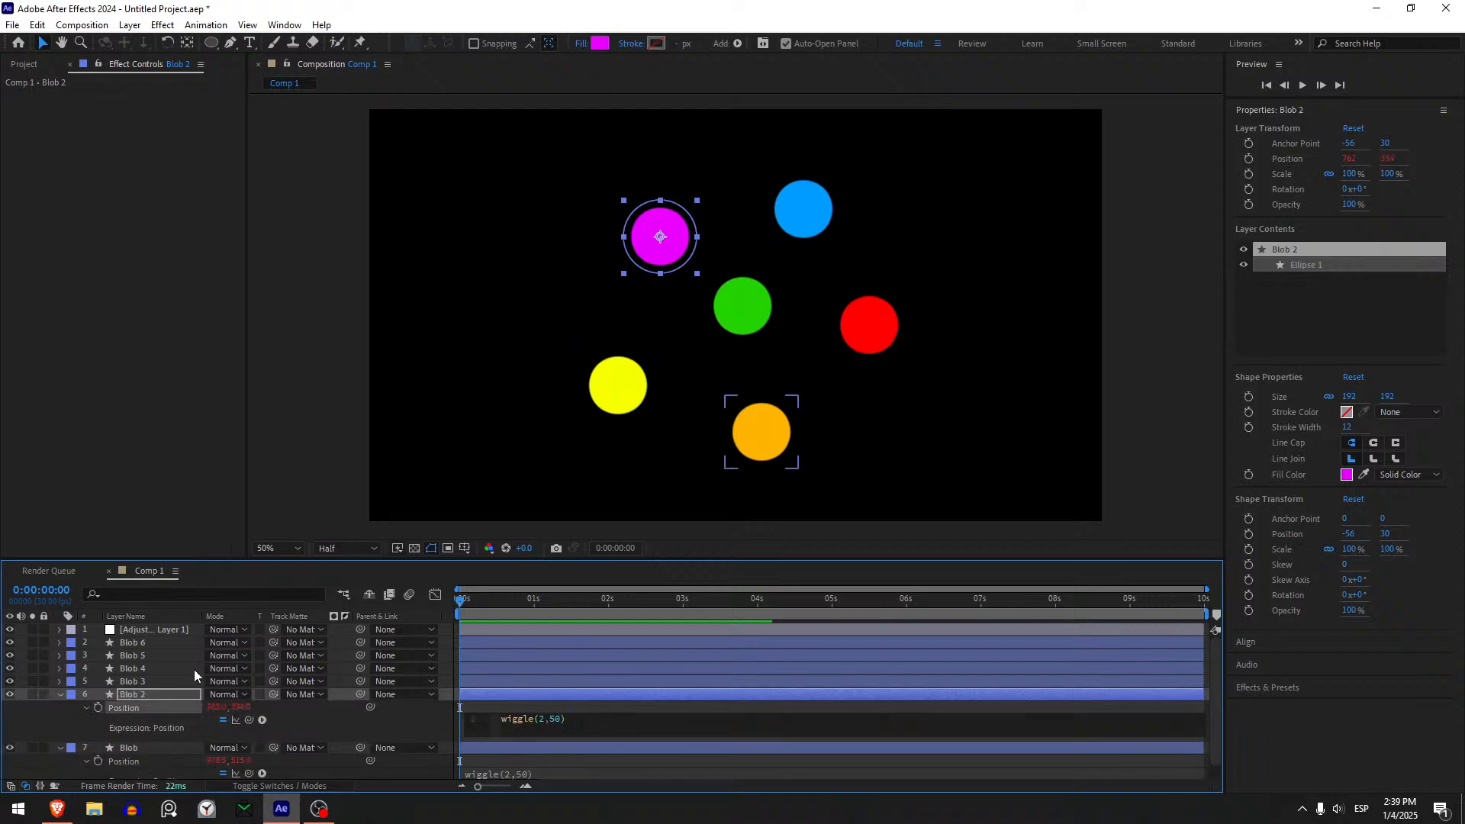
- Add the copied wiggle(2,50) expression to the Position of Blob 3 and Blob 4
click(165, 677)
key(p)
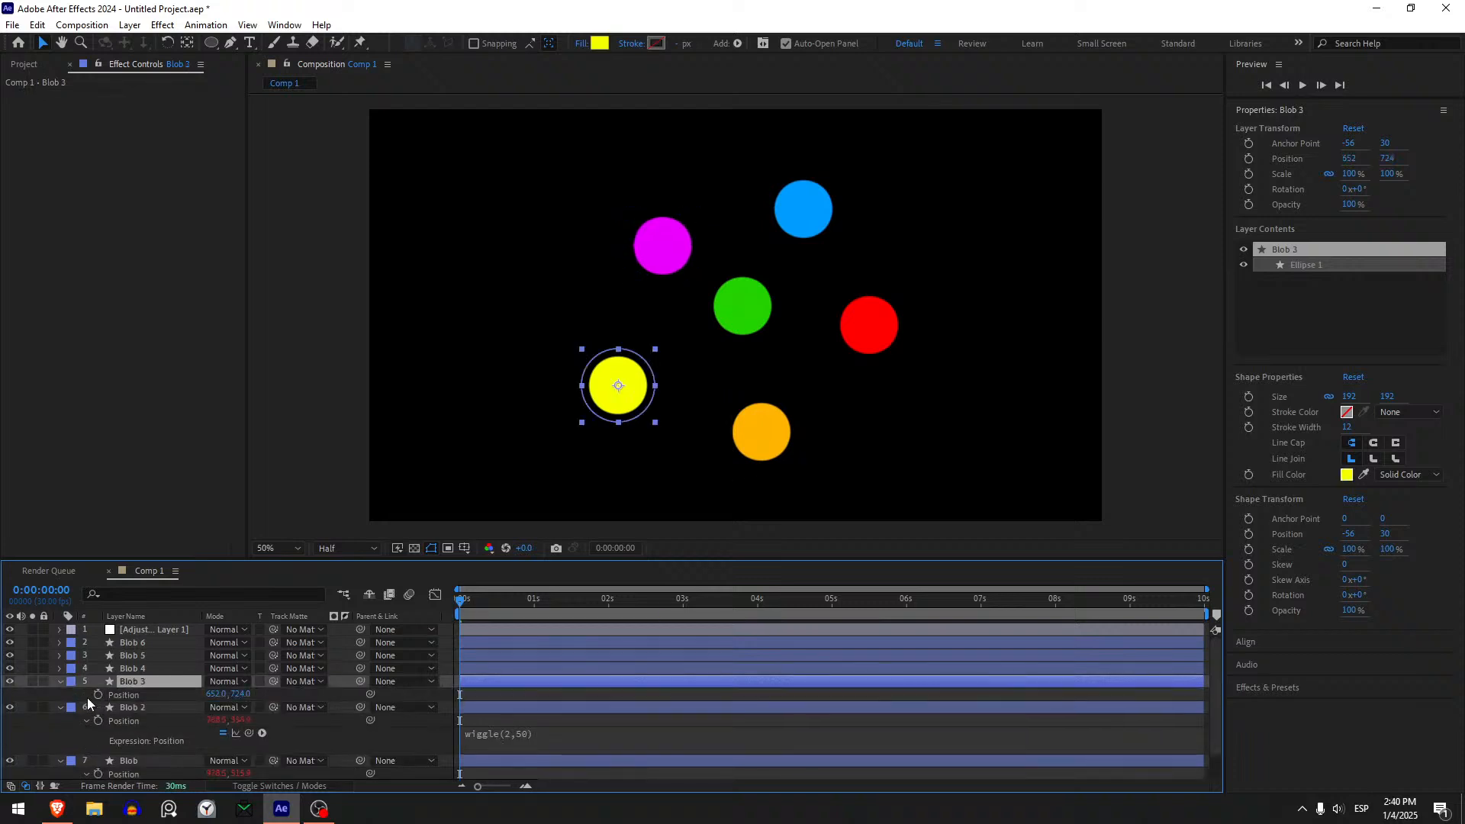
alt+click(97, 695)
key(ctrl+v)
click(136, 669)
key(p)
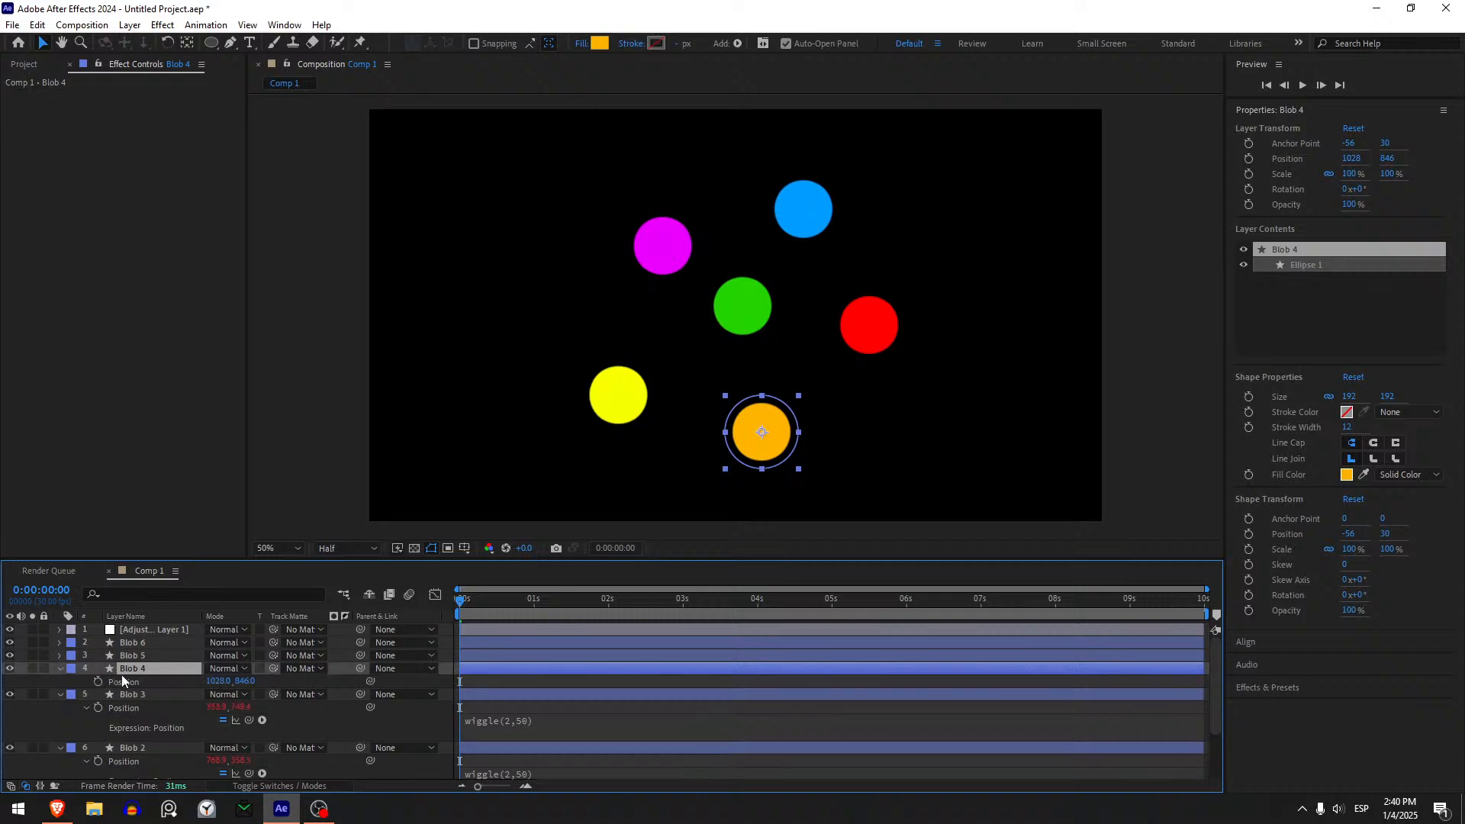
alt+click(98, 682)
key(ctrl+v)
- Add the copied wiggle(2,50) expression to the Position of Blob 5 and Blob 6, then collapse the layer properties
click(163, 659)
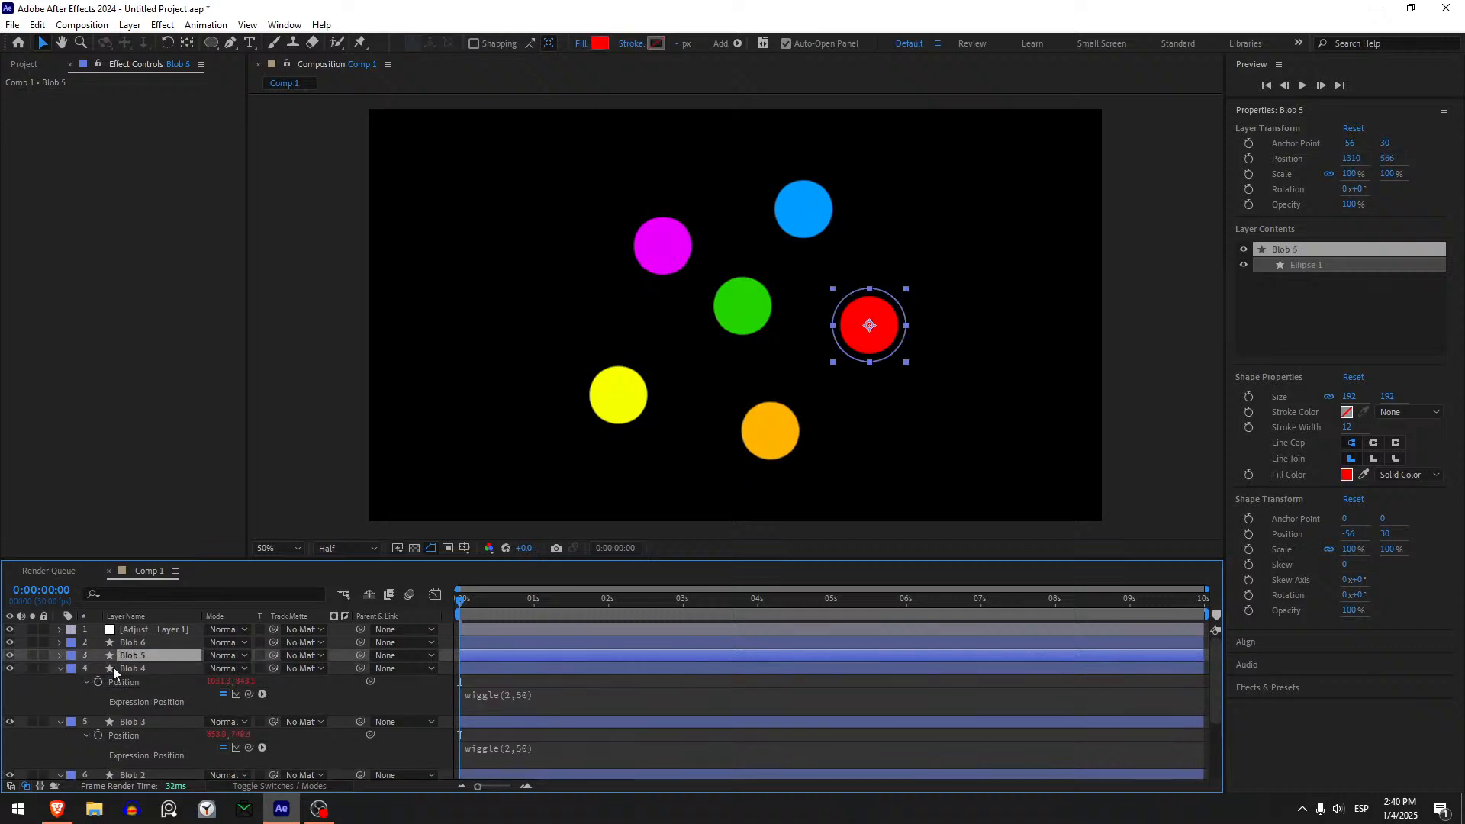
key(p)
alt+click(97, 669)
key(ctrl+v)
click(153, 644)
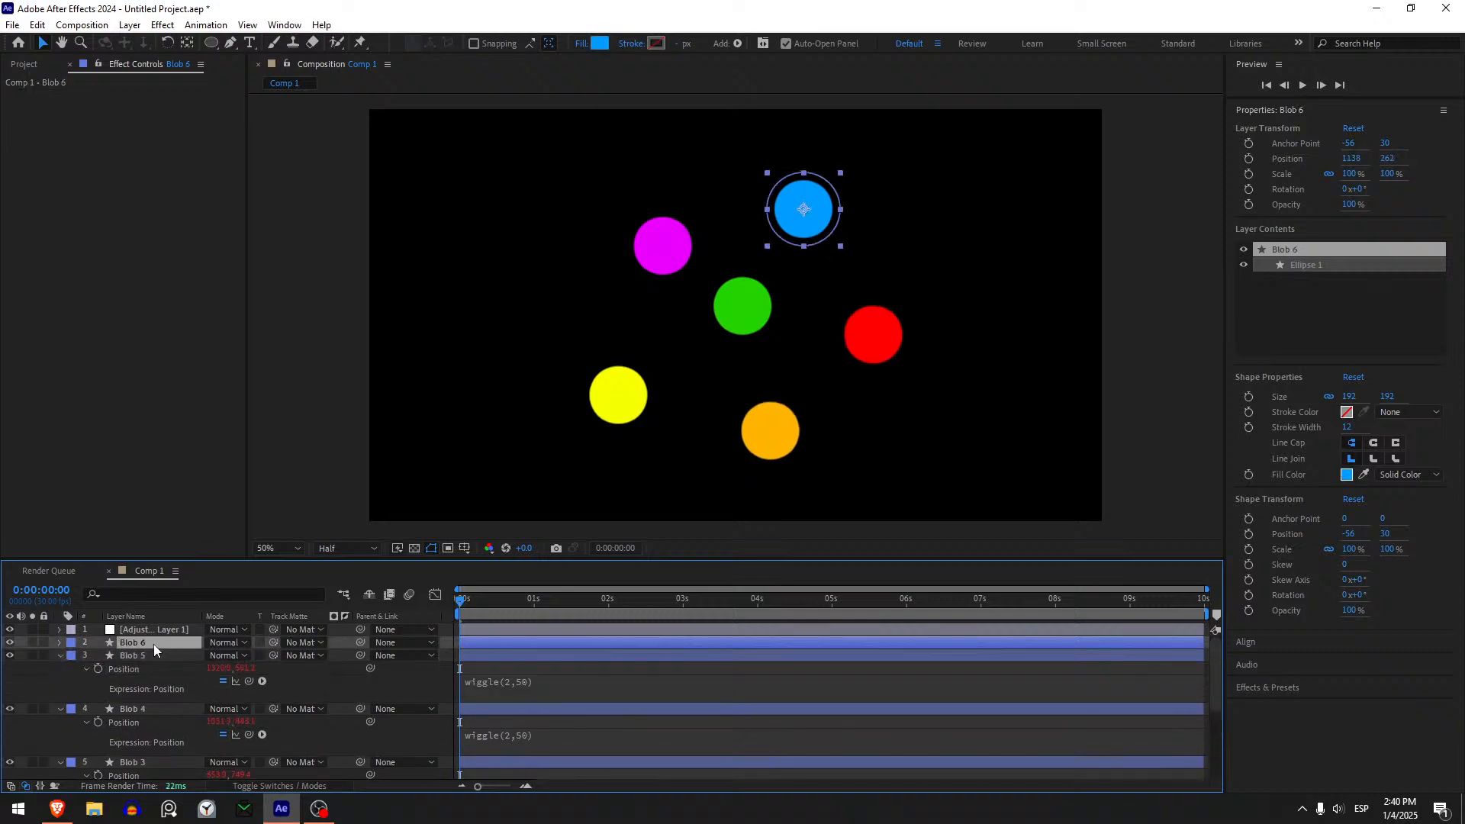
key(p)
alt+click(98, 656)
key(ctrl+v)
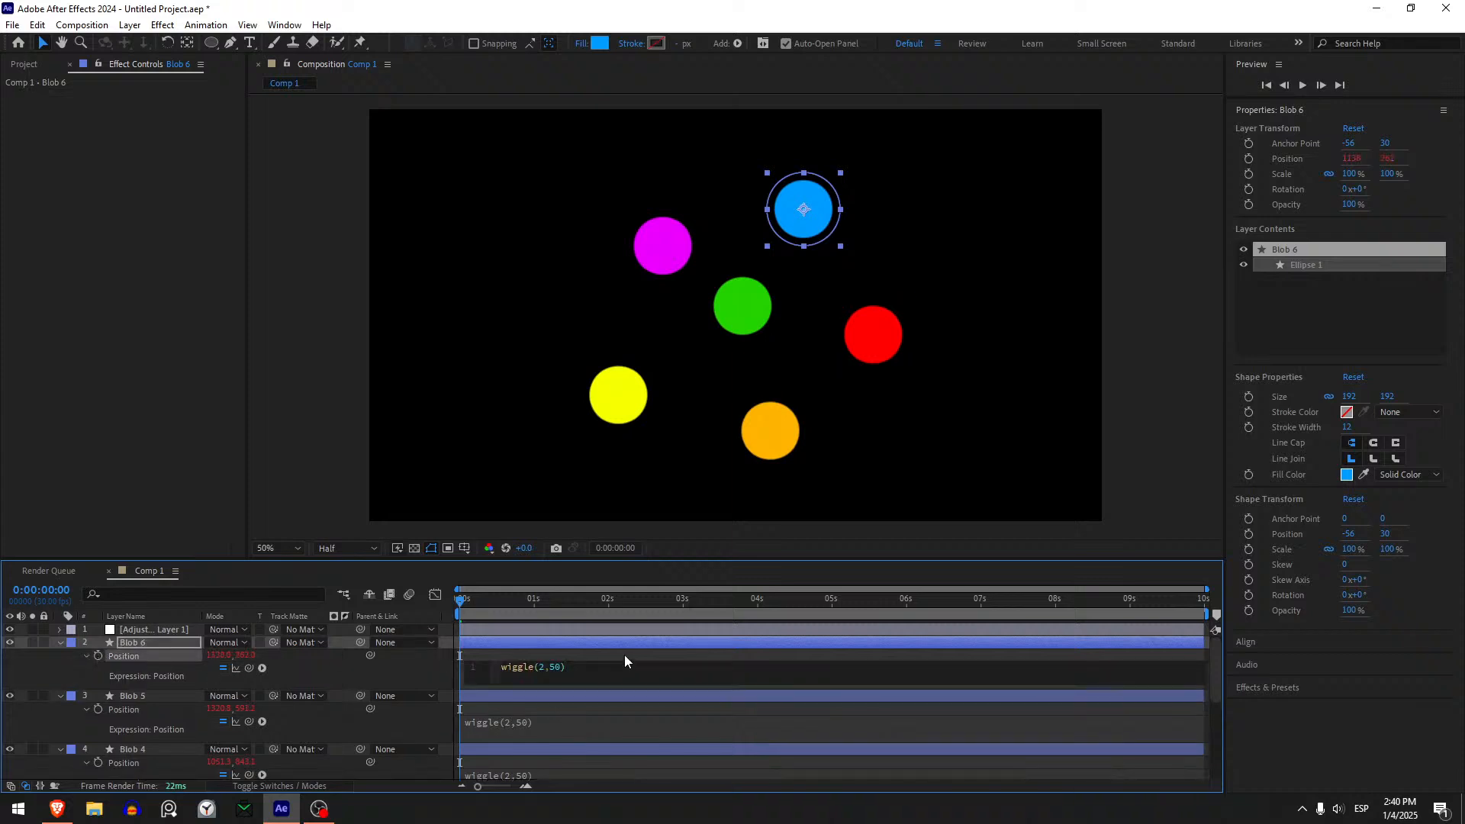
key(ctrl+shift+a)
key(u)
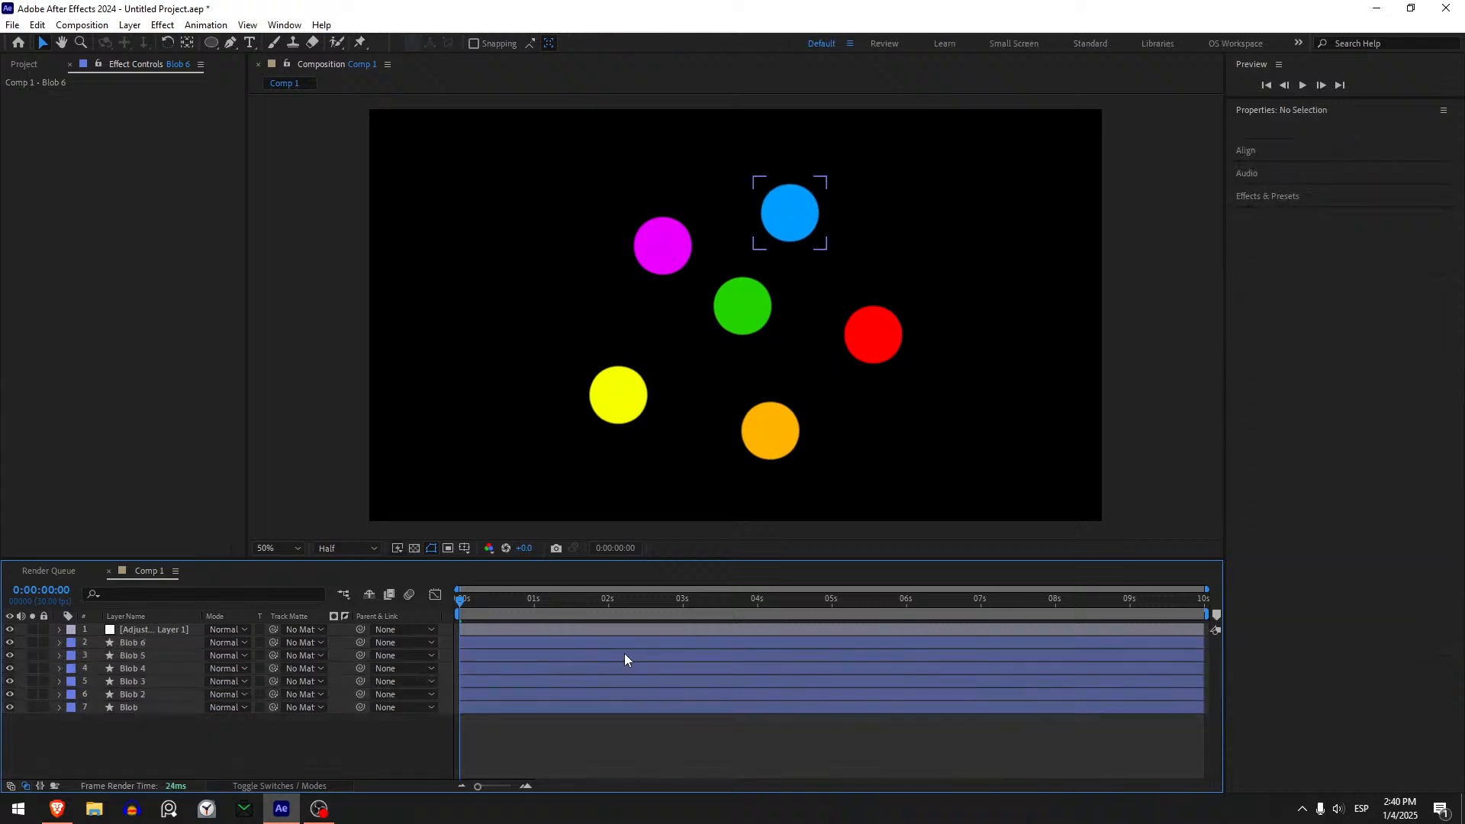
click(510, 707)
shift+click(511, 643)
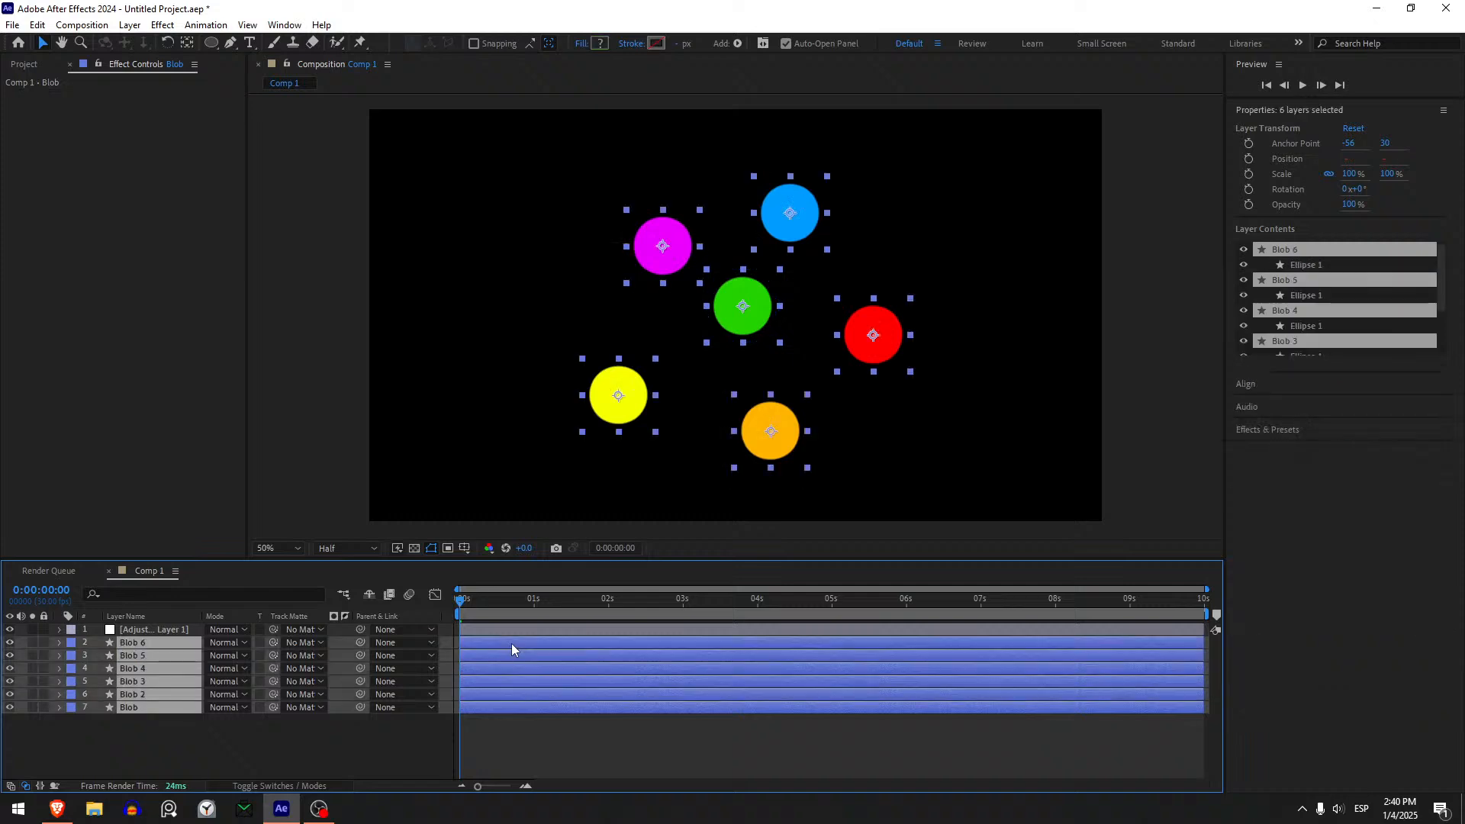
click(334, 728)
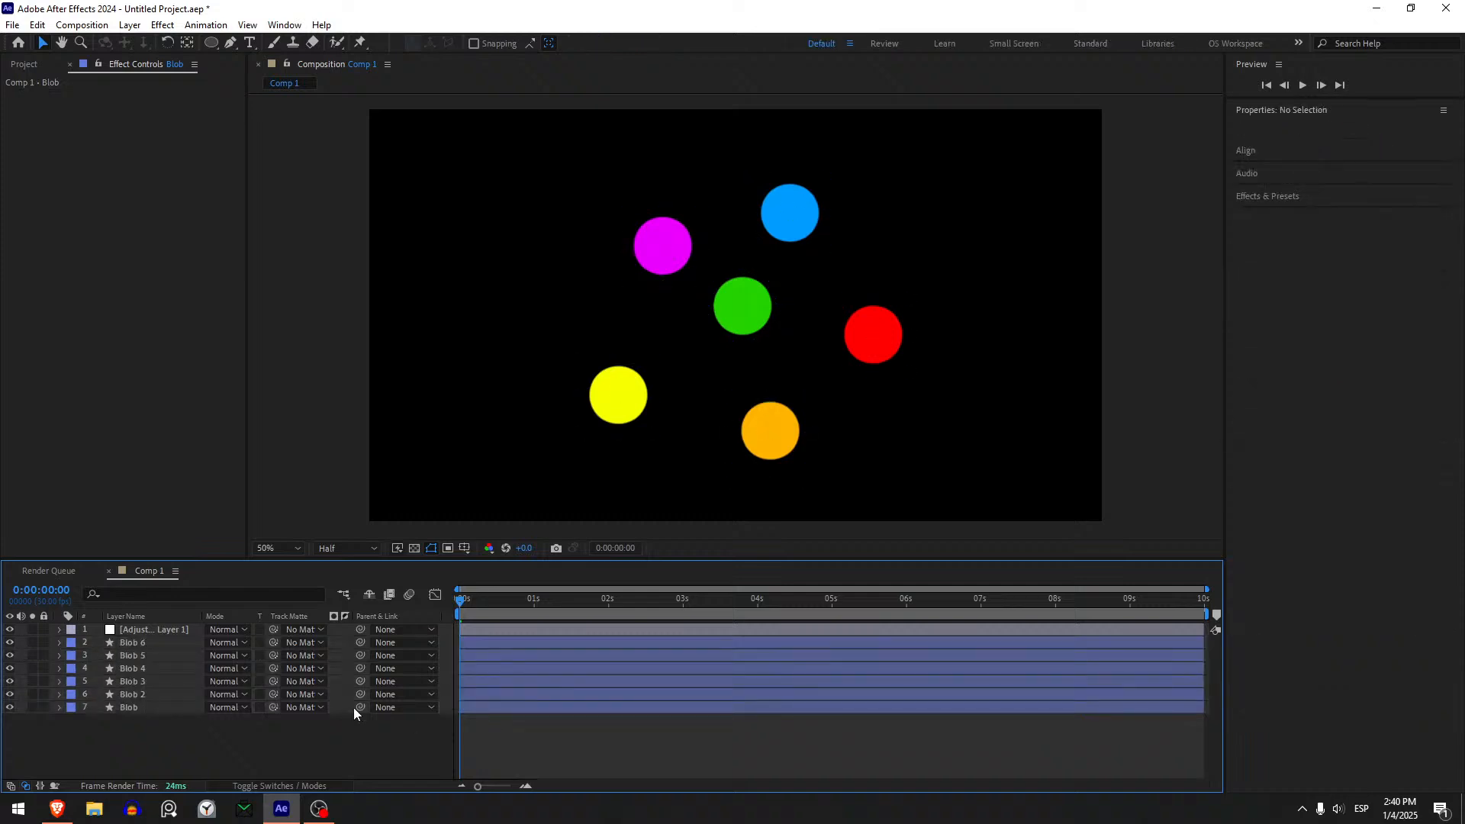
click(155, 645)
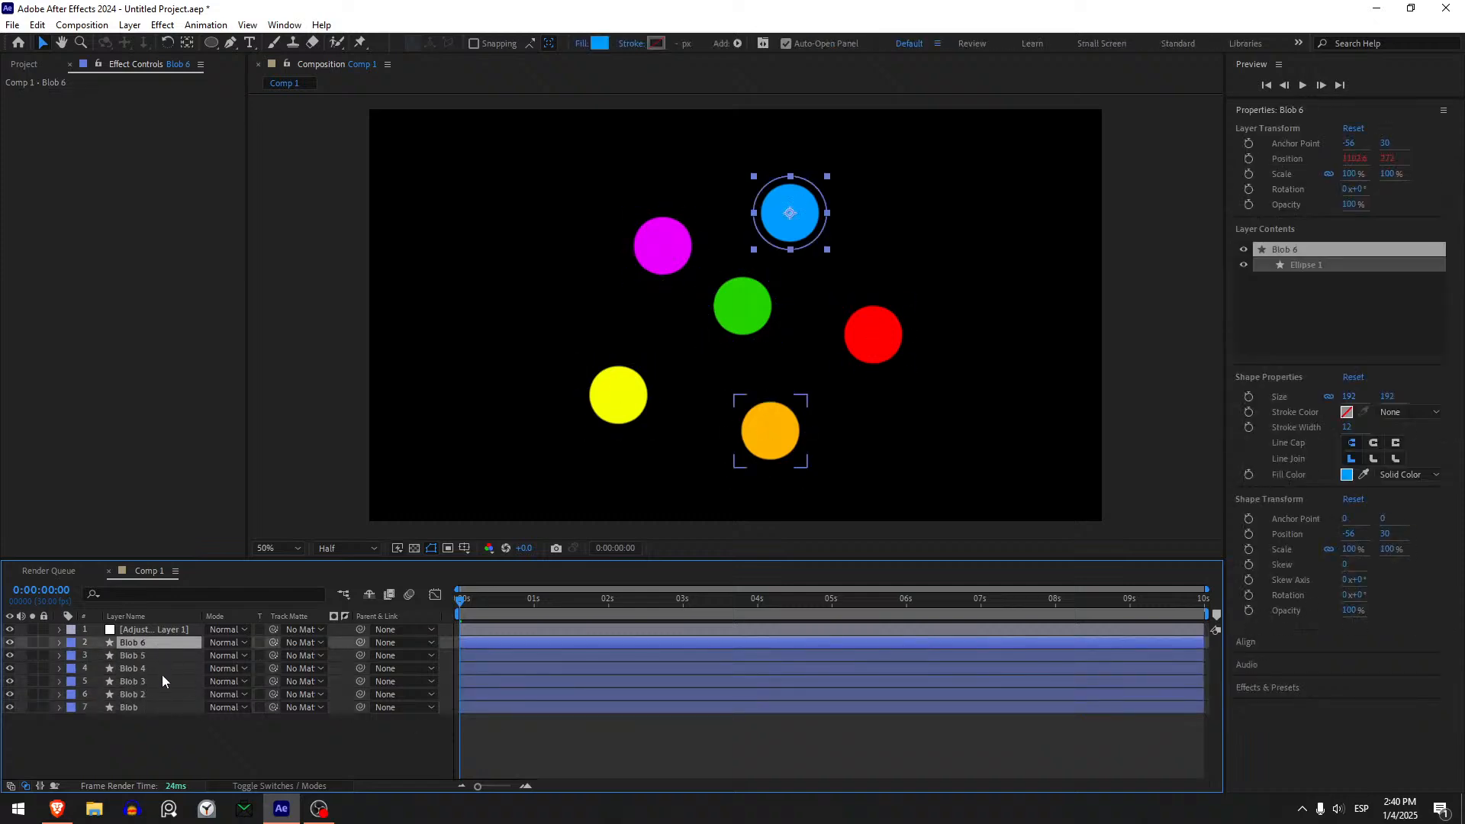
click(162, 670)
click(163, 695)
- Rename the green Blob layer as Big Blob and move it directly below the adjustment layer
click(159, 705)
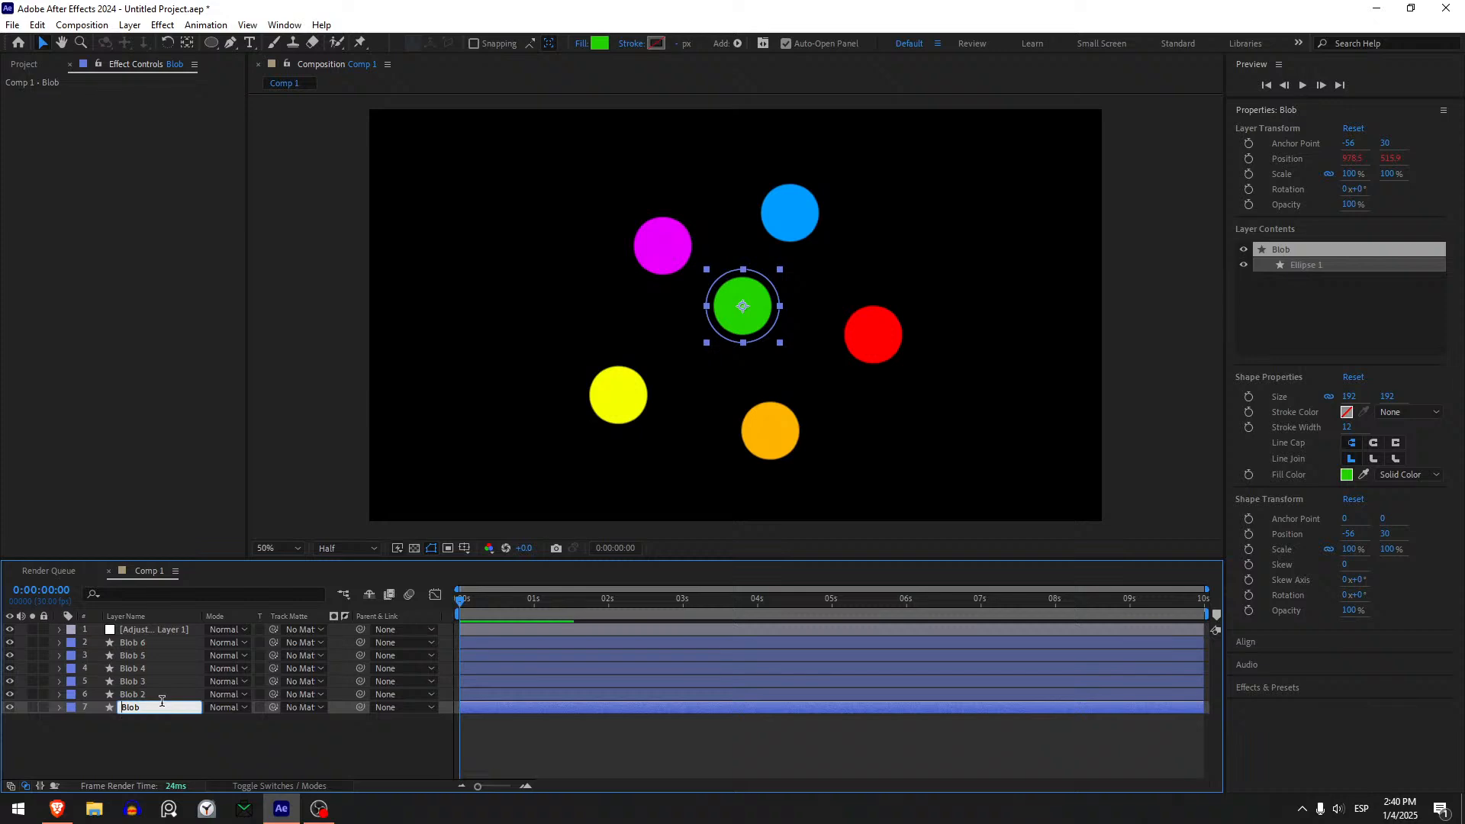
text(Big)
key(Return)
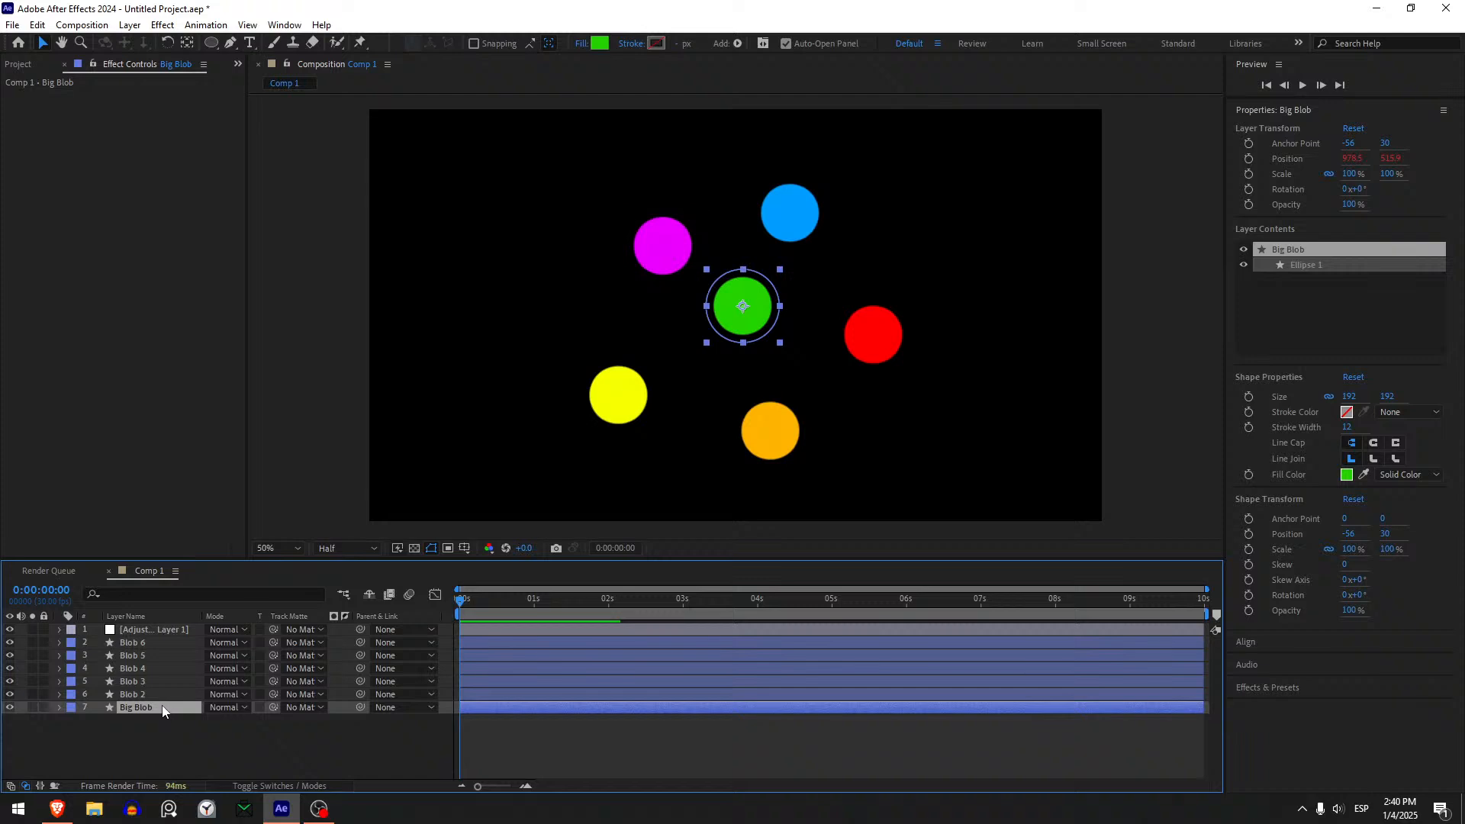
drag(162, 711, 166, 641)
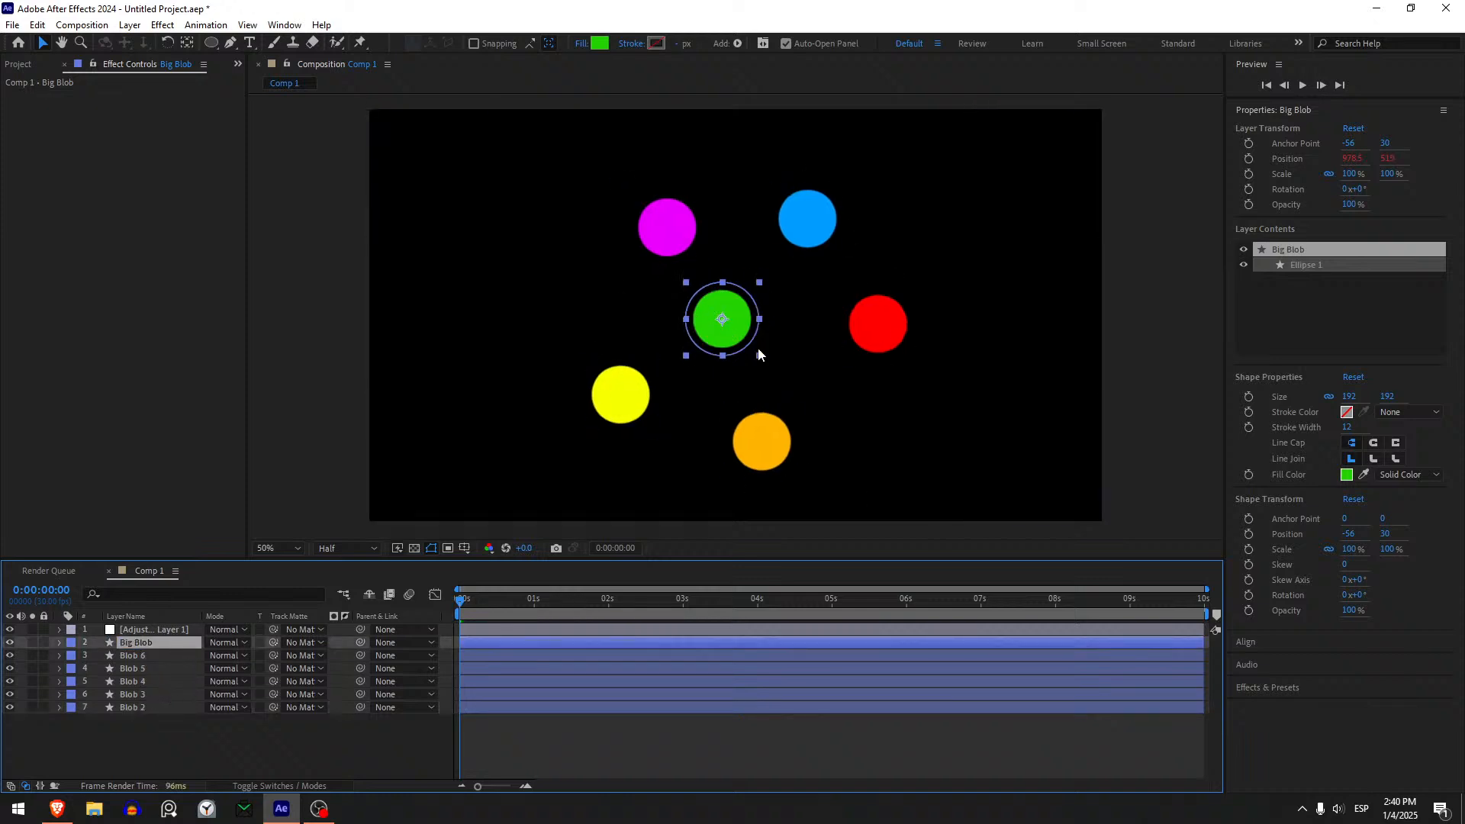
- Add Position keyframes at 0 seconds on Blob 2 through Blob 6, then move the current time to 0:00:01:29
click(136, 707)
shift+click(151, 659)
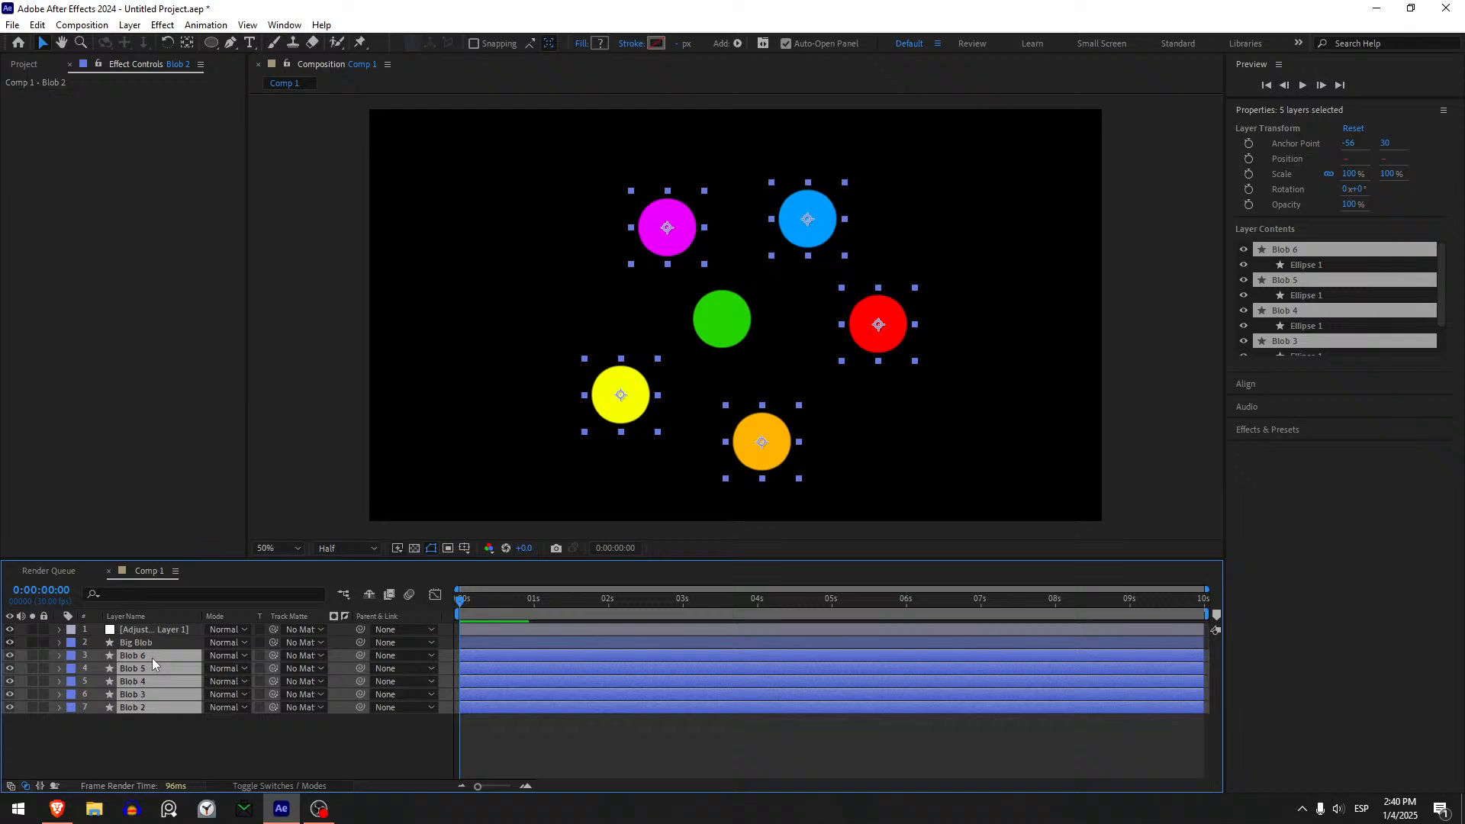
key(p)
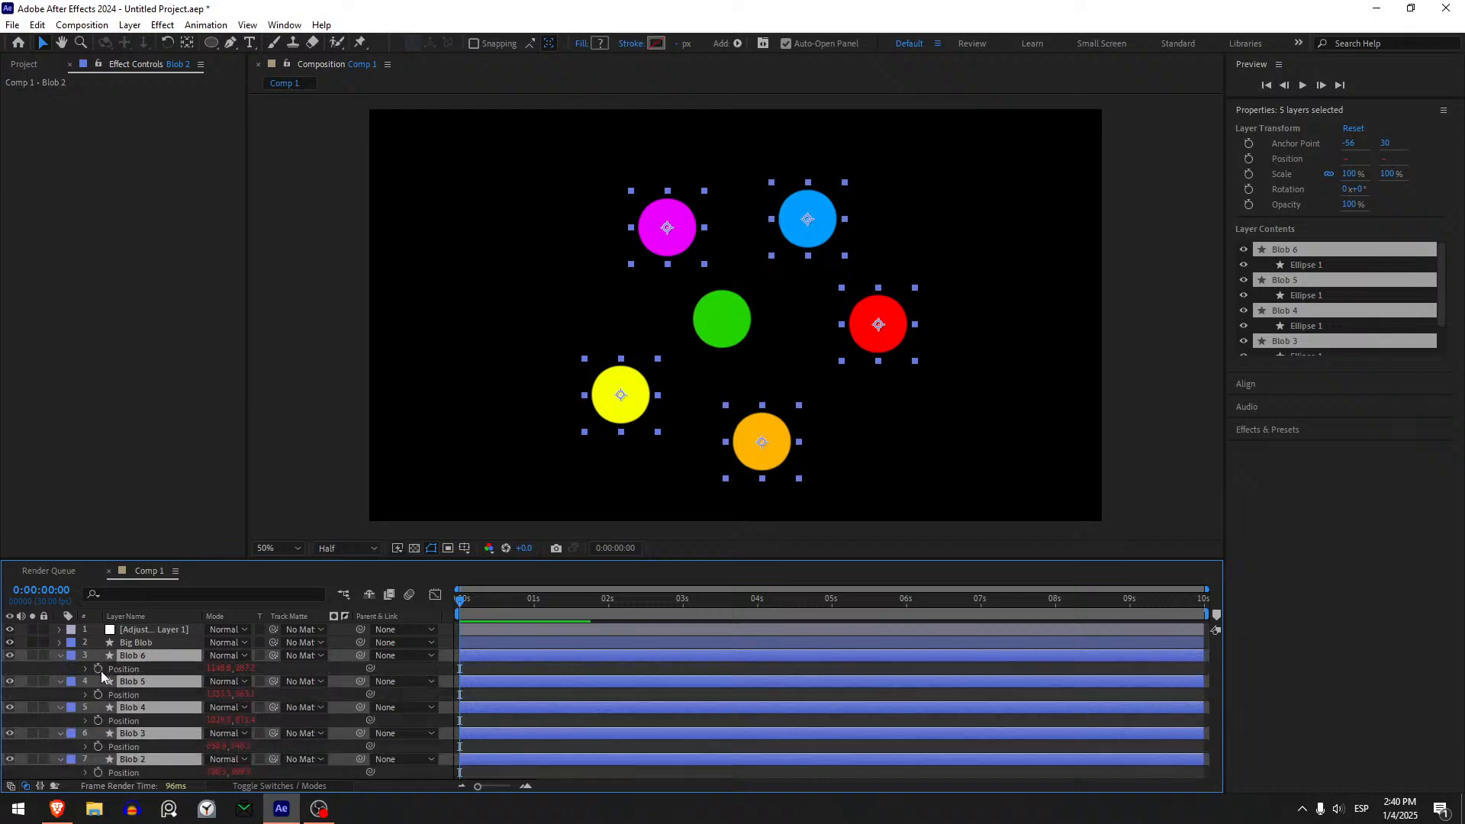
click(99, 669)
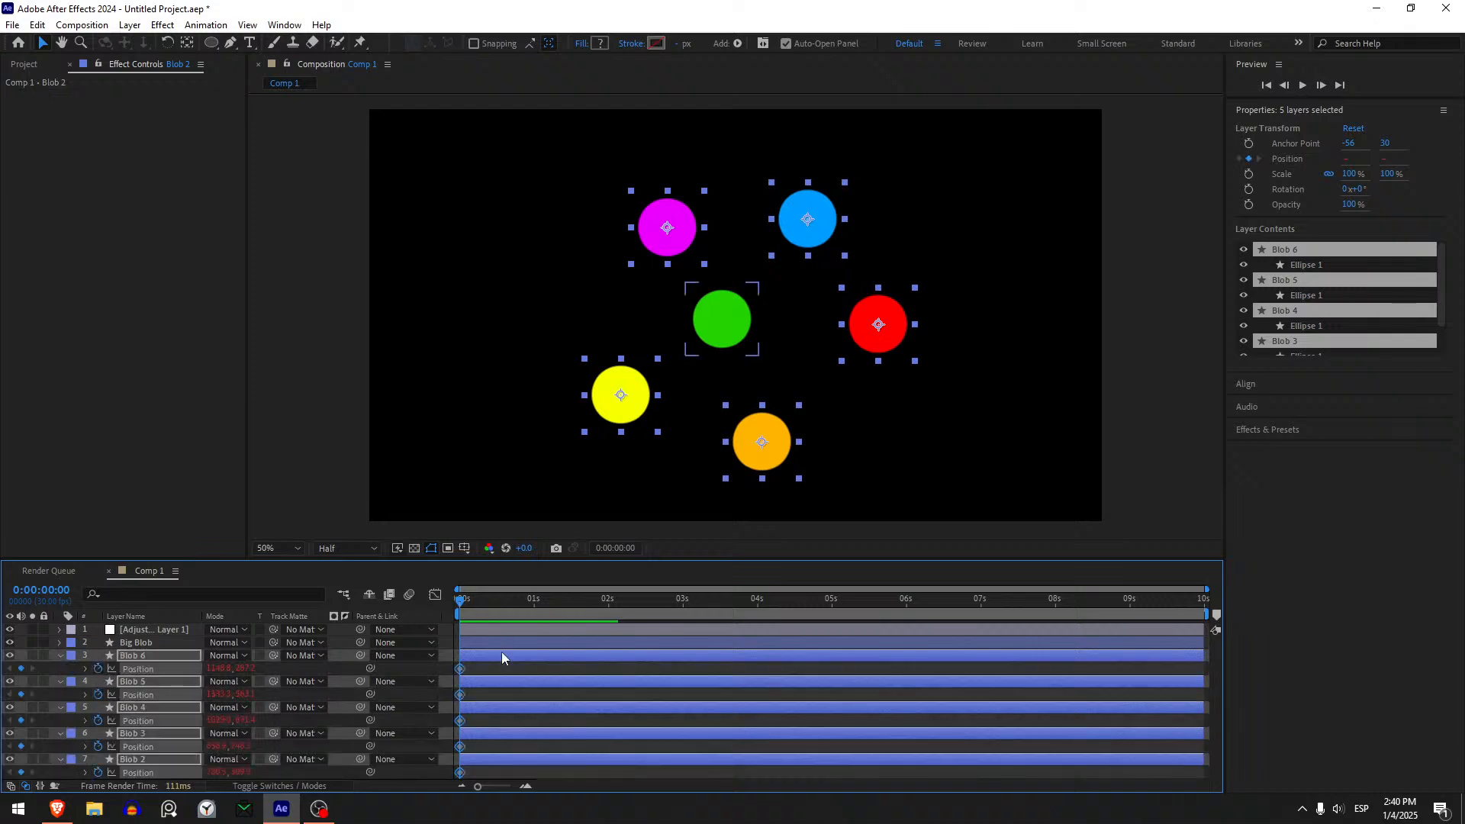
click(508, 670)
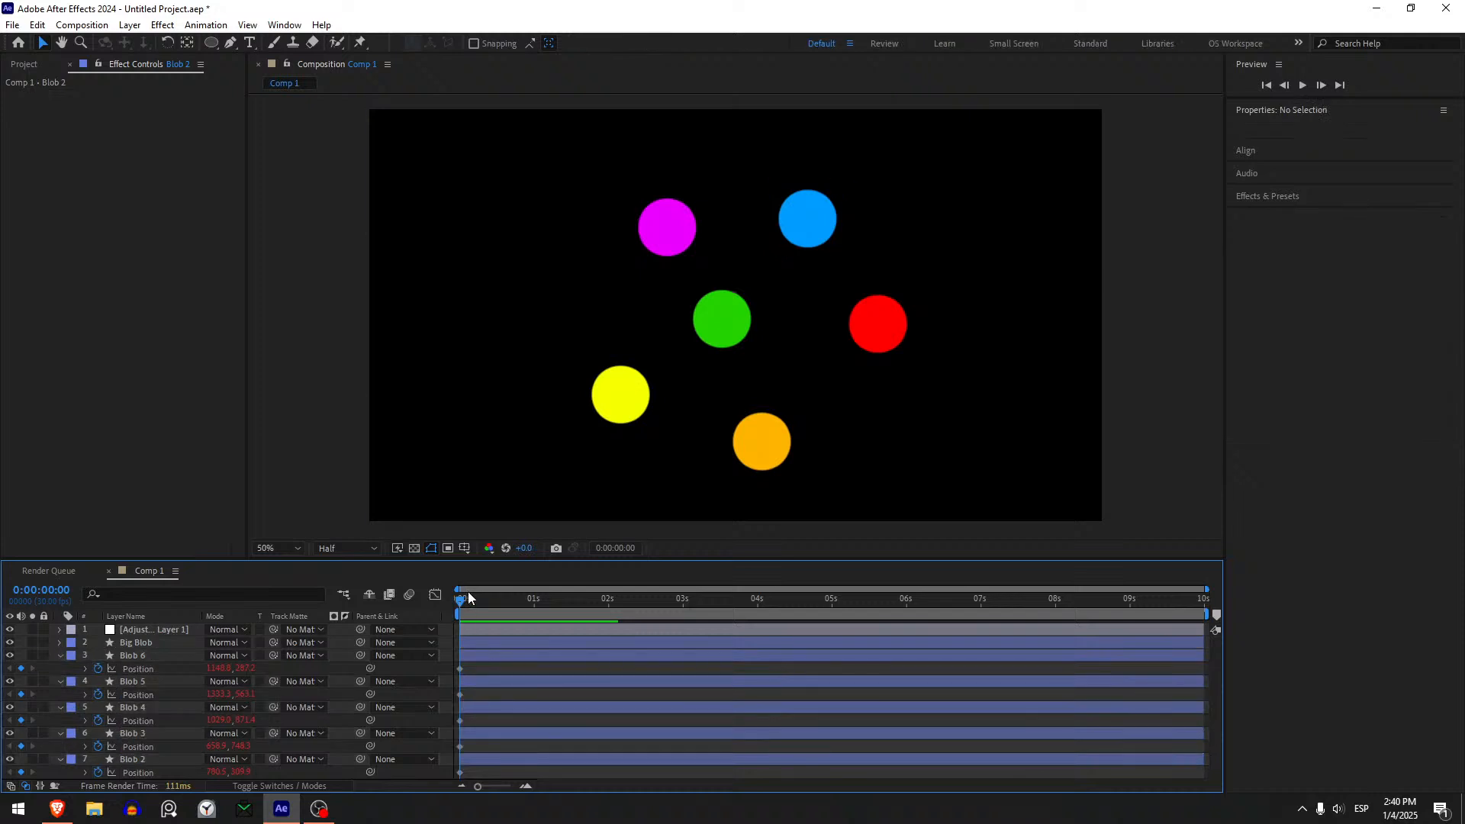
drag(472, 603, 607, 612)
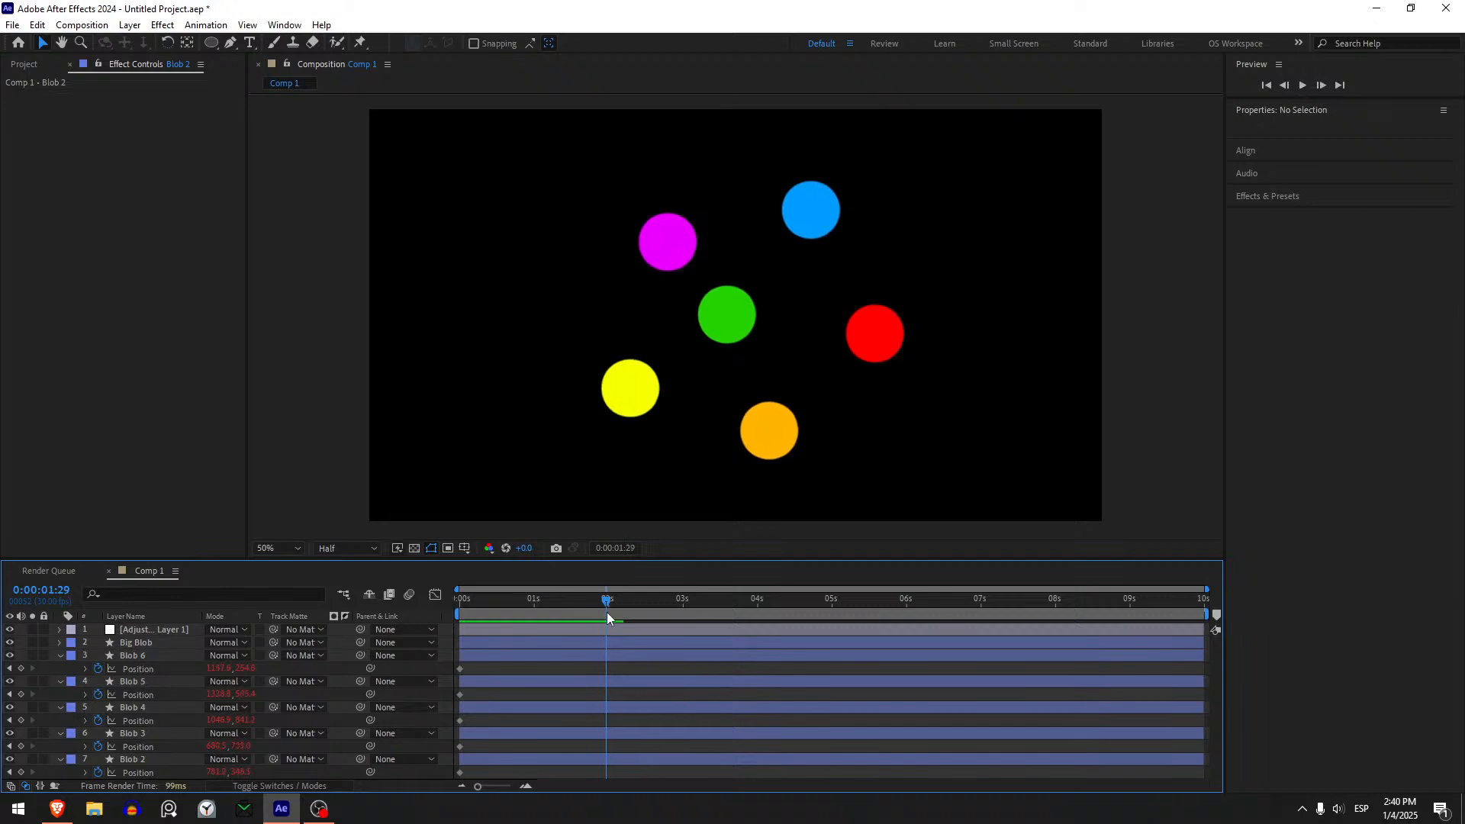
- At 0:00:02:00, move Blob 2 onto the green Big Blob and copy its new Position keyframe to Blob 3 through Blob 6
click(475, 760)
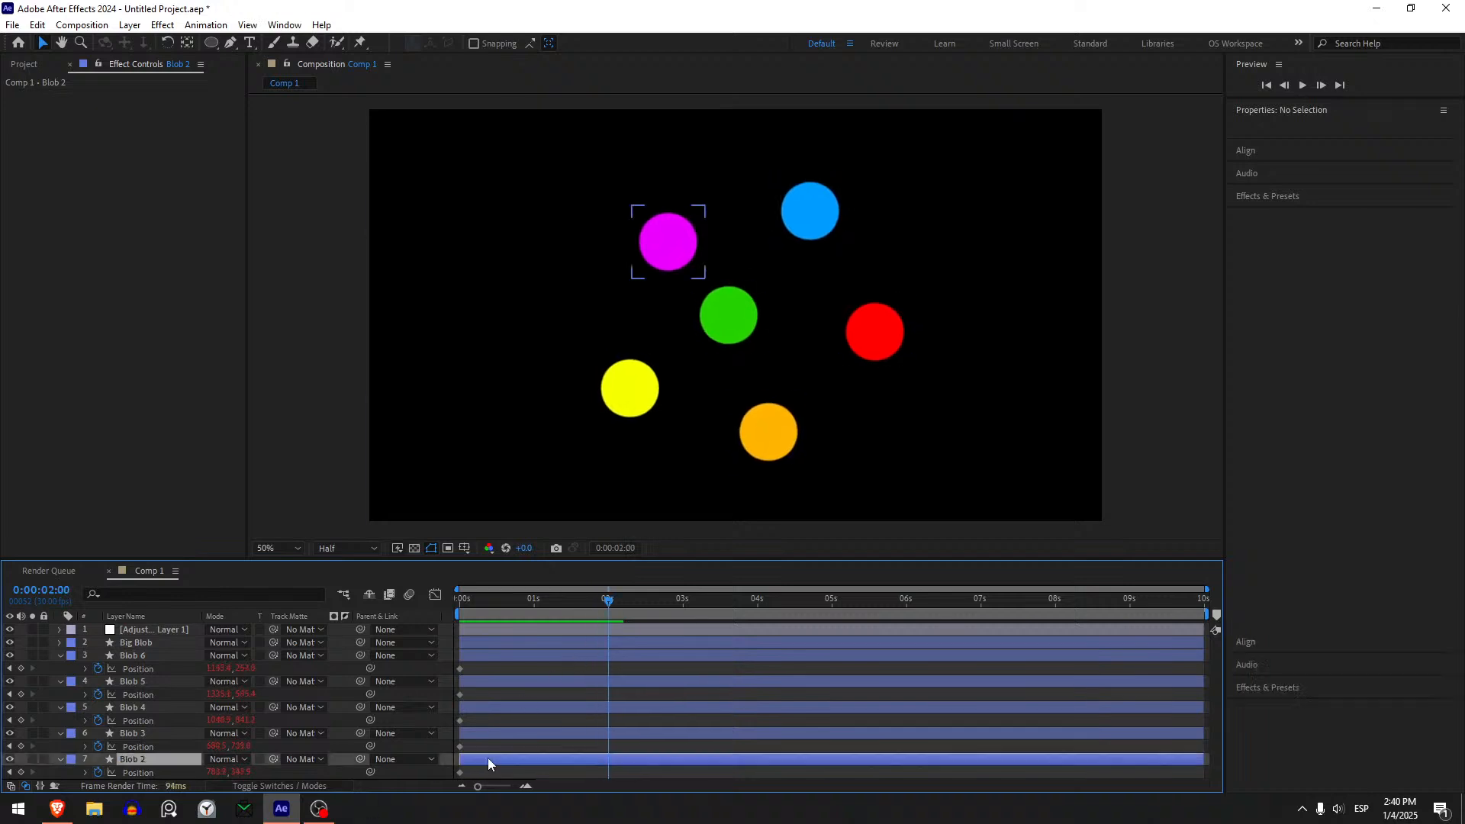
drag(660, 243, 719, 311)
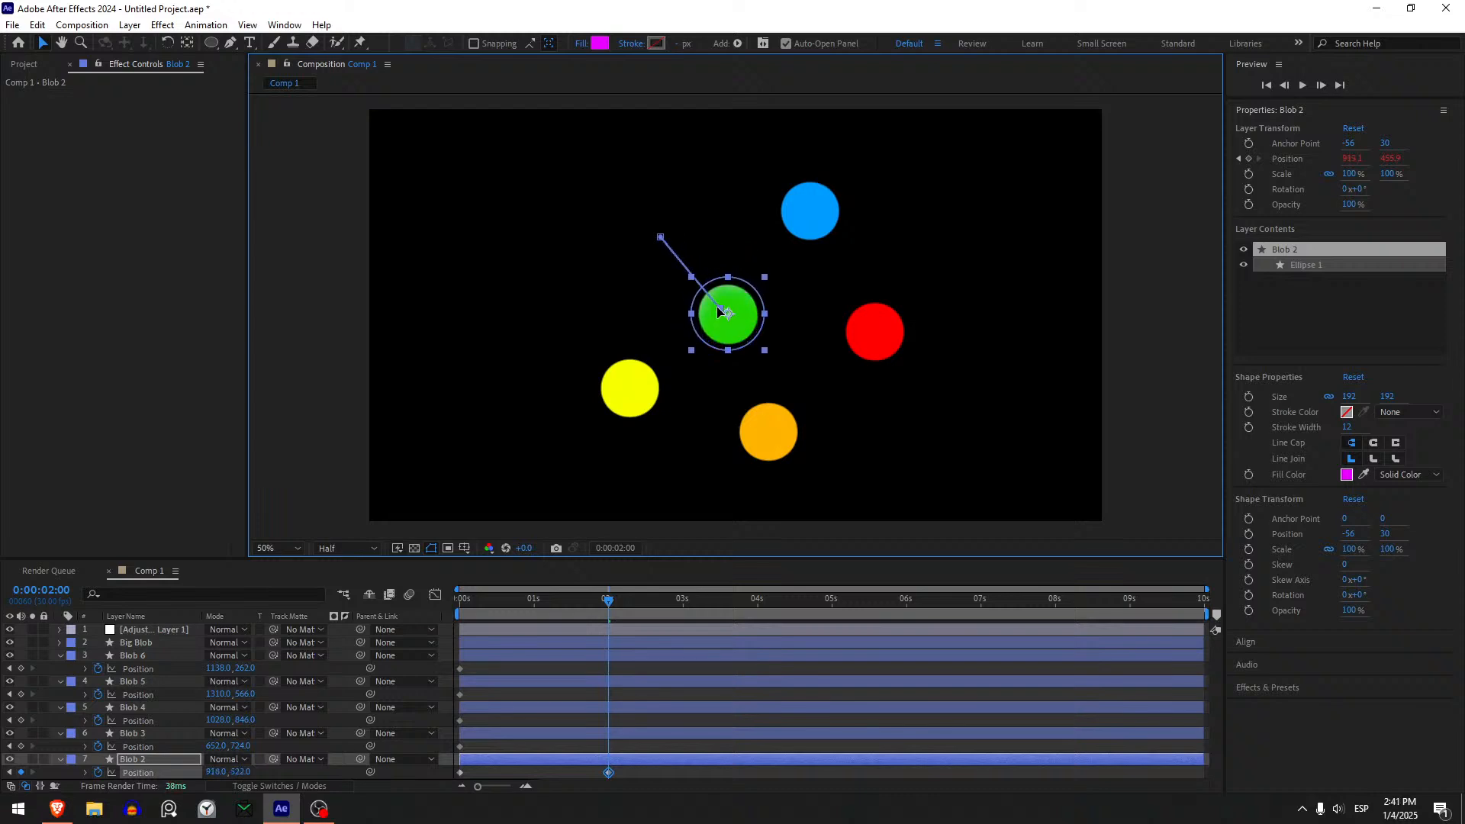
click(609, 775)
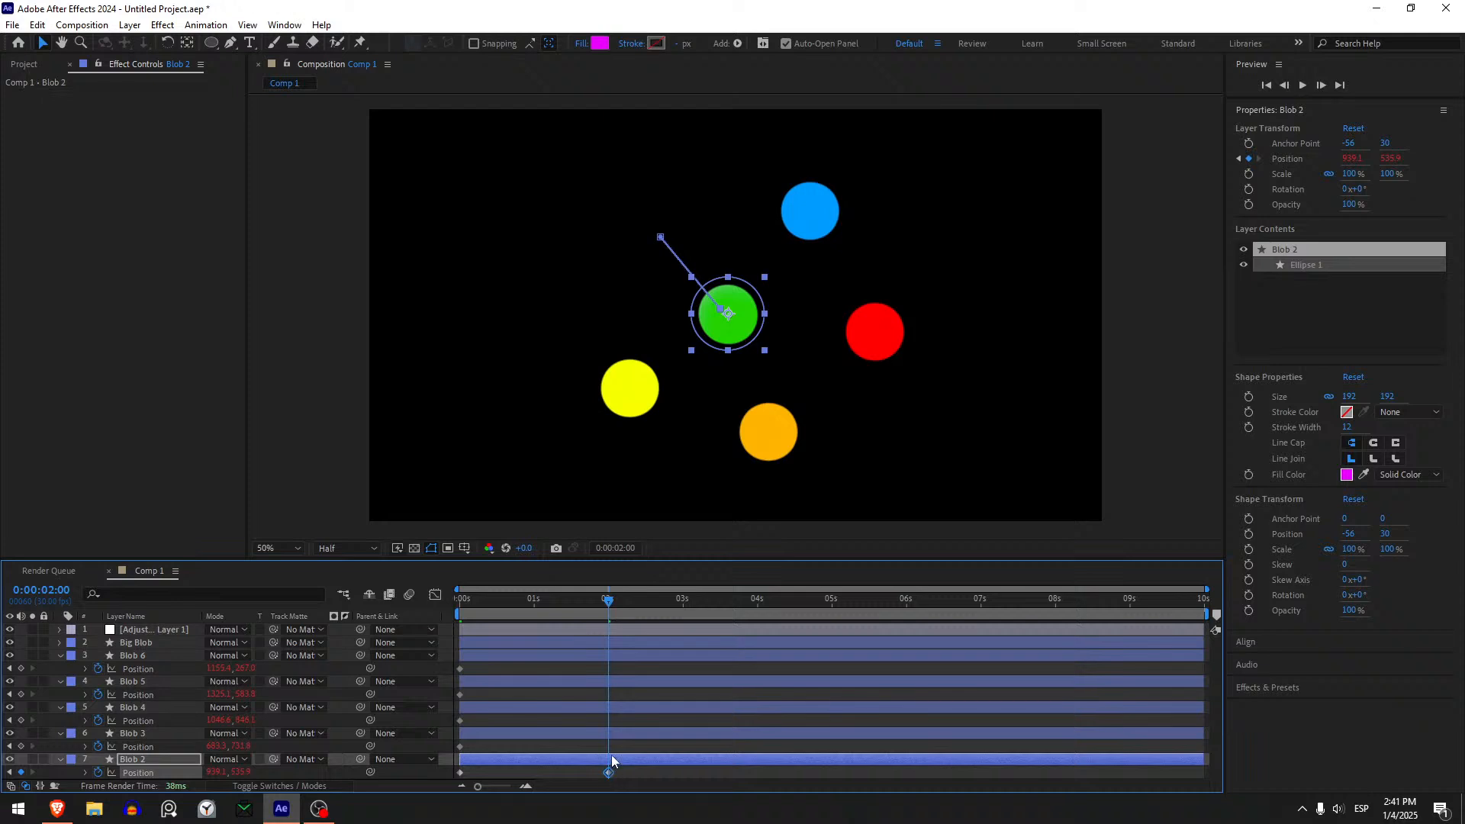
click(620, 731)
shift+click(162, 657)
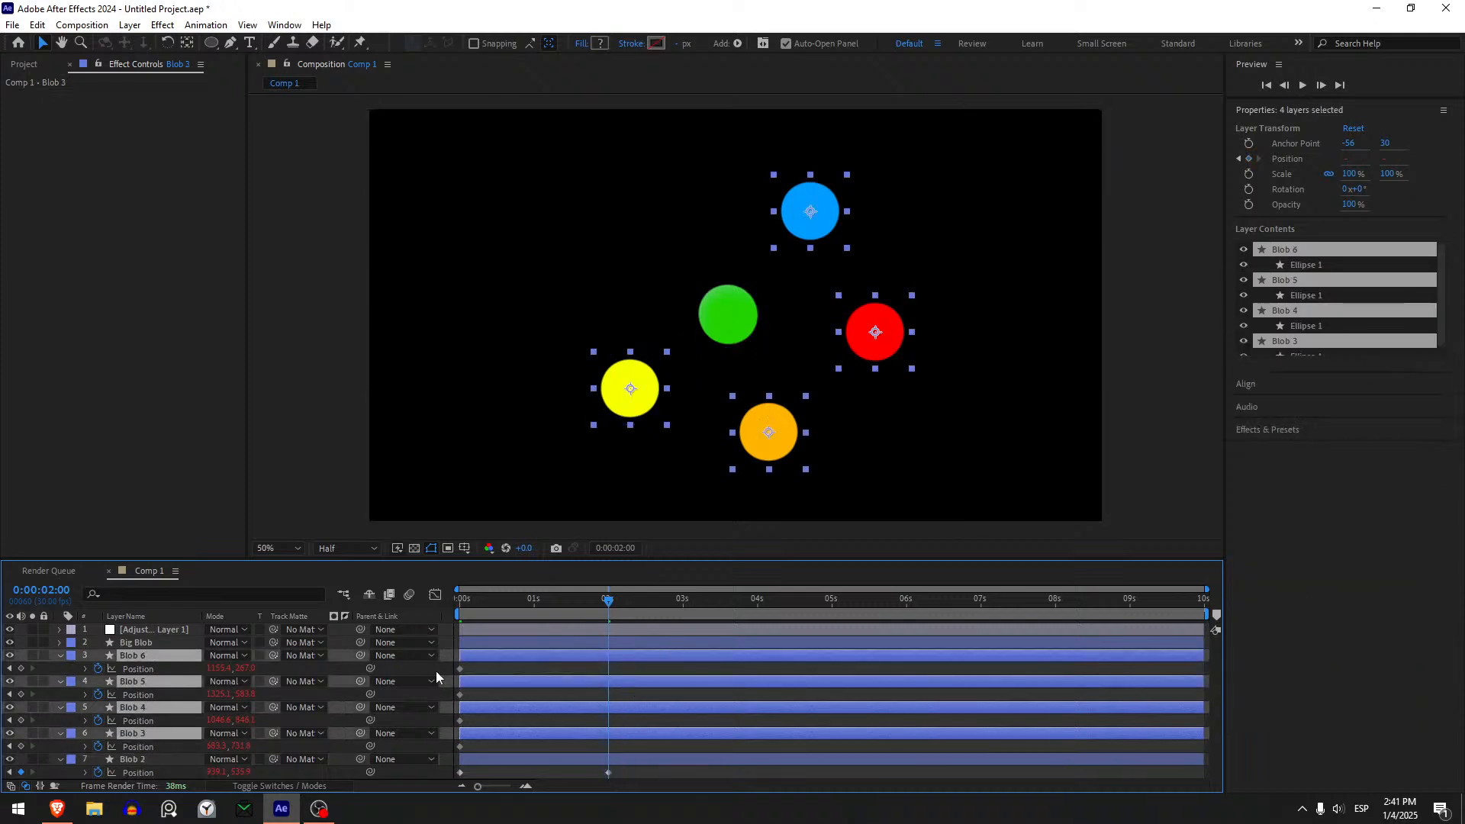
click(612, 775)
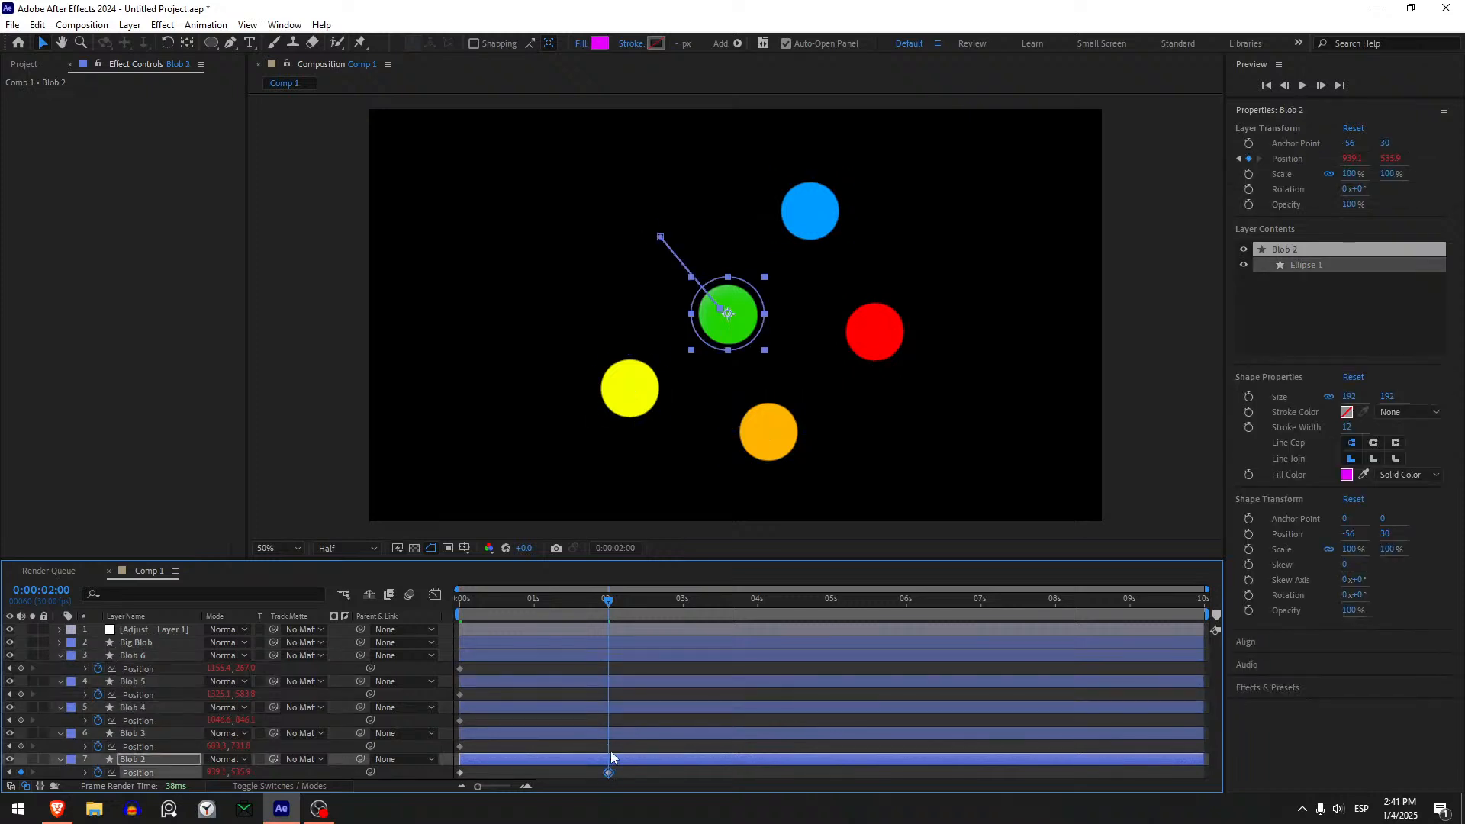
click(620, 734)
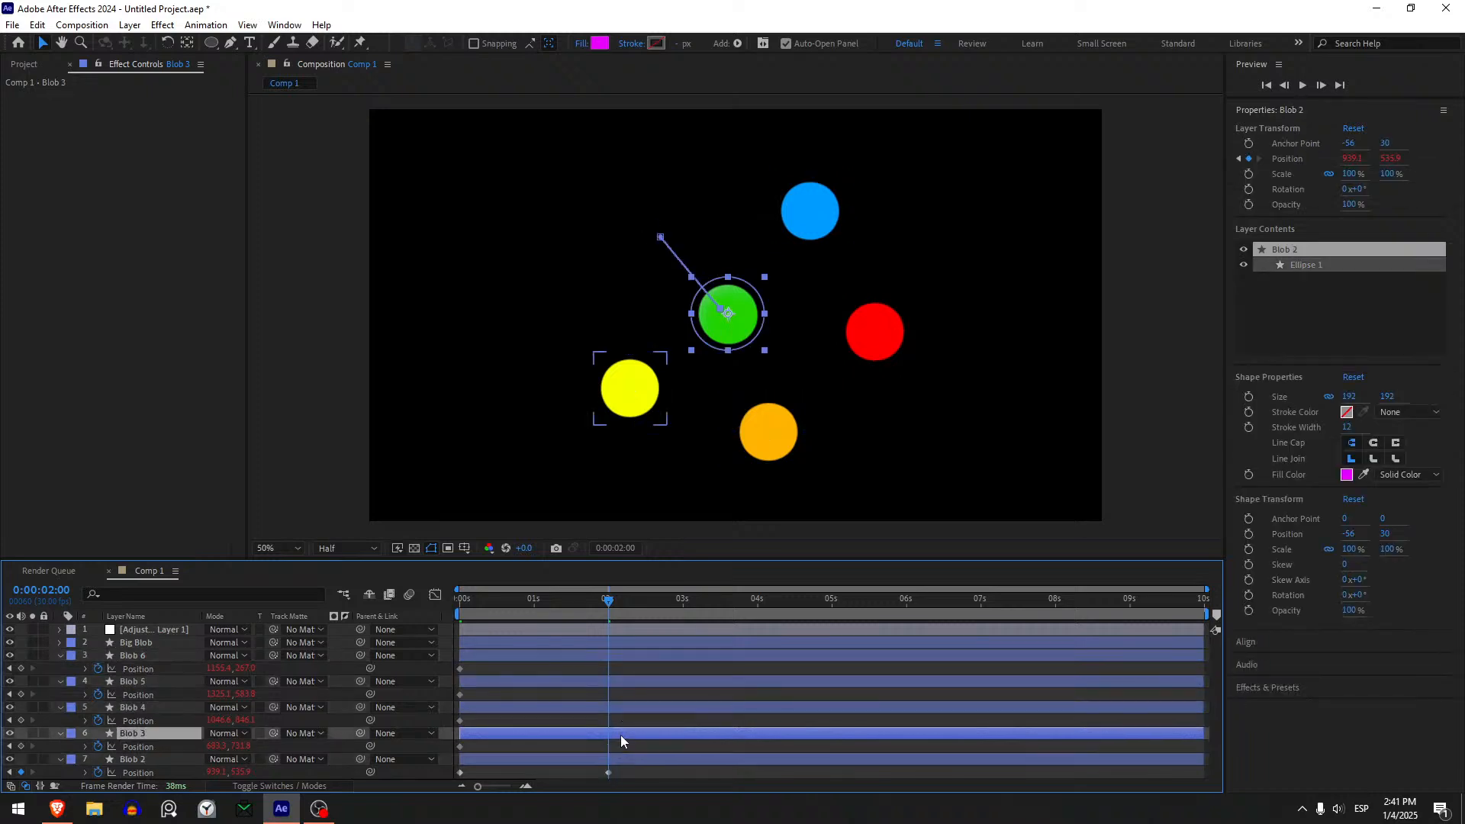
shift+click(613, 657)
key(ctrl+v)
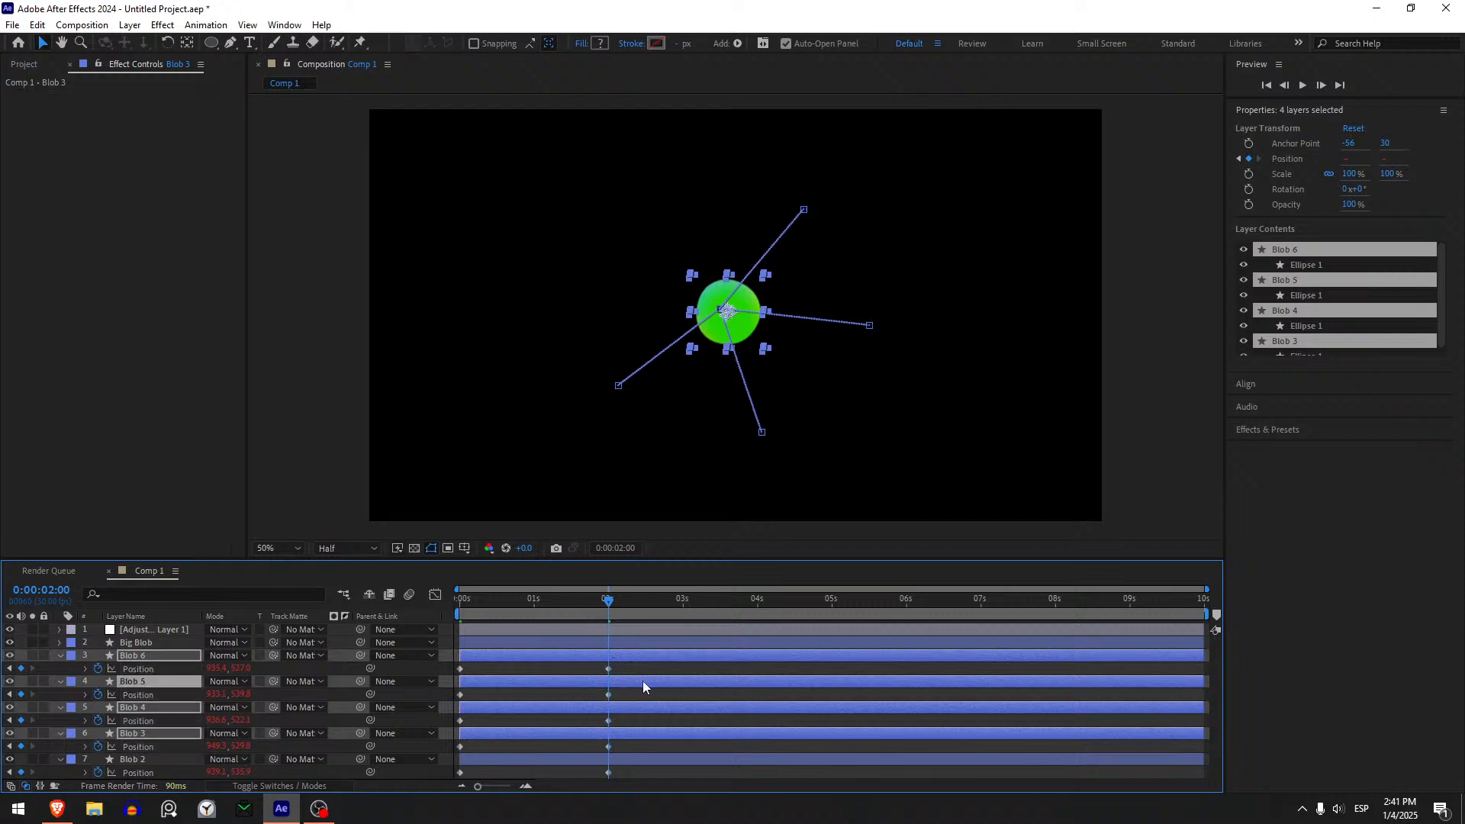
- Preview the merging animation from the start of the composition and return to 0 seconds
drag(579, 603, 354, 610)
key(space)
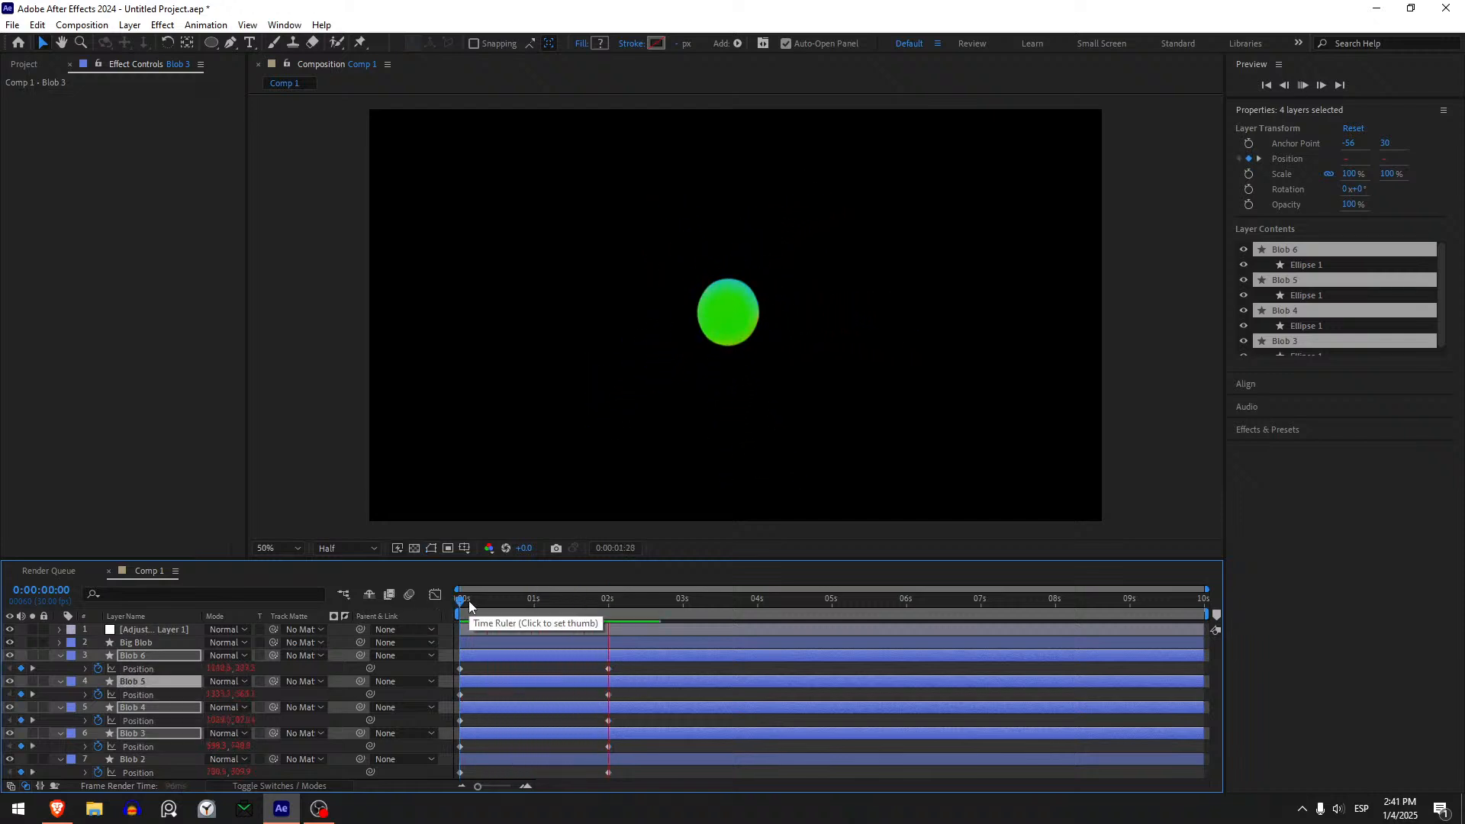
click(469, 606)
key(space)
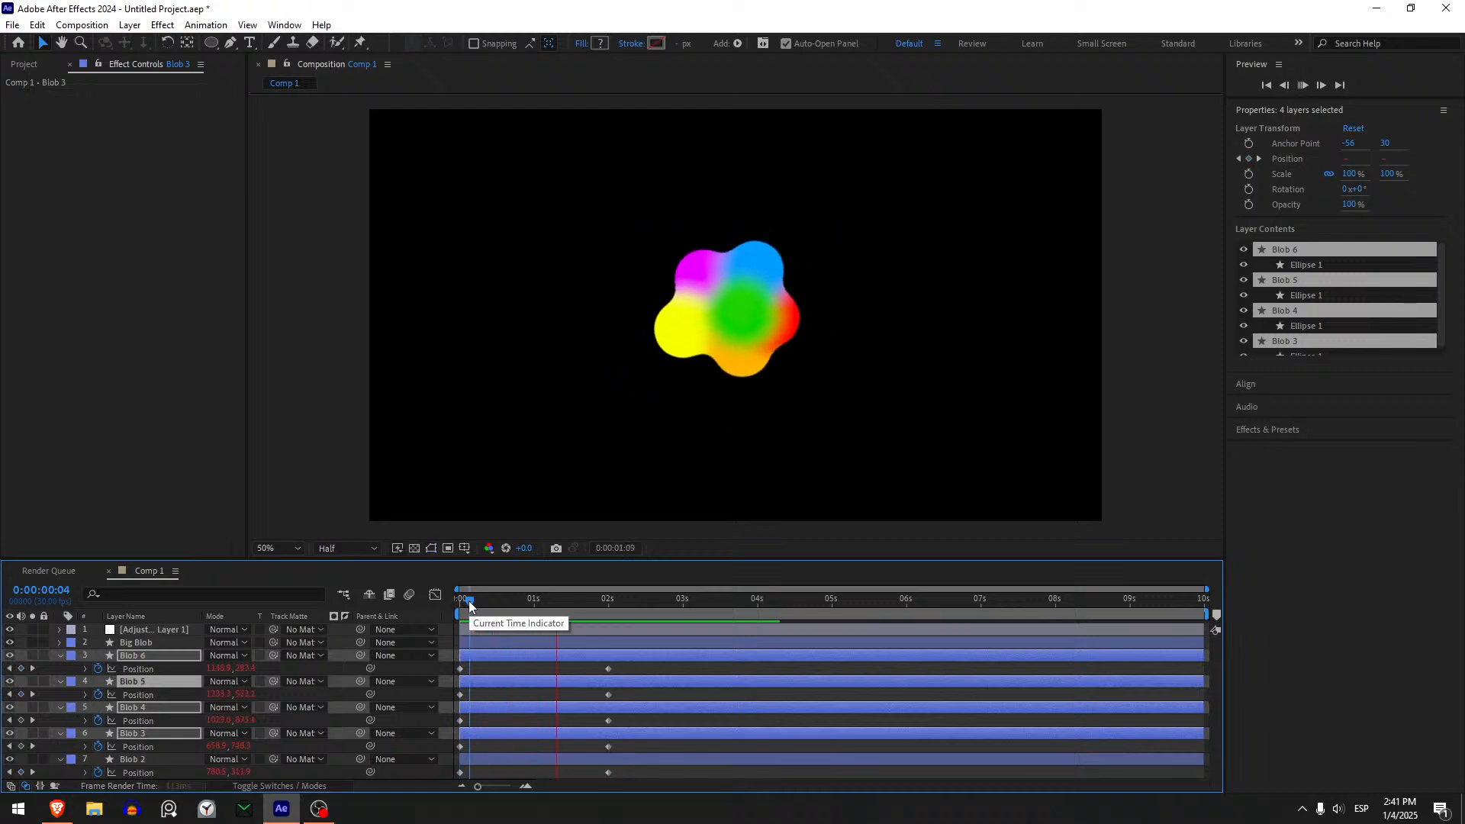
drag(483, 606, 418, 622)
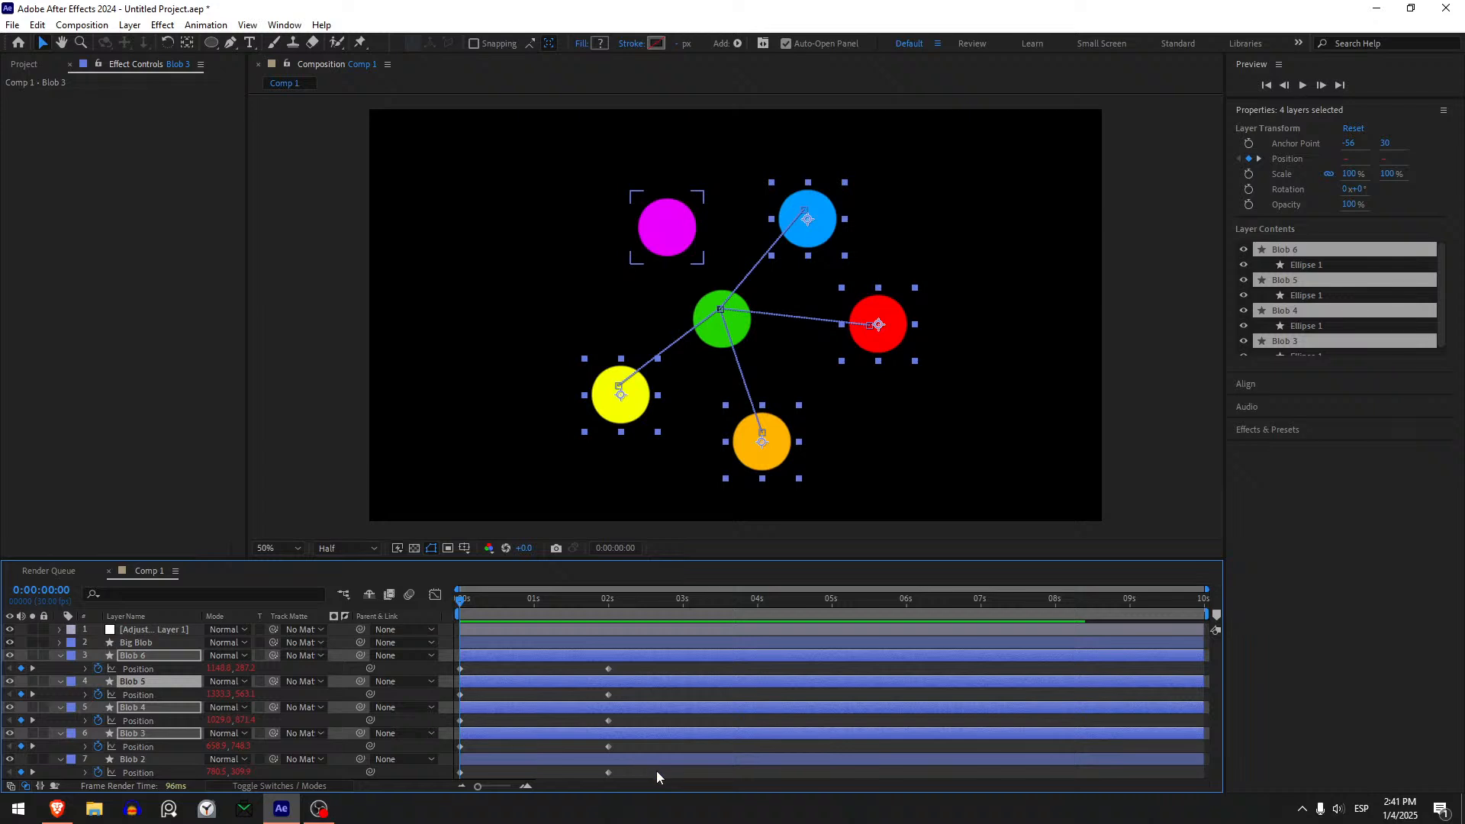
- Apply Easy Ease to all Position keyframes of Blob 2 through Blob 6 and sharpen their speed curves to peak near 1 second
drag(656, 777, 443, 666)
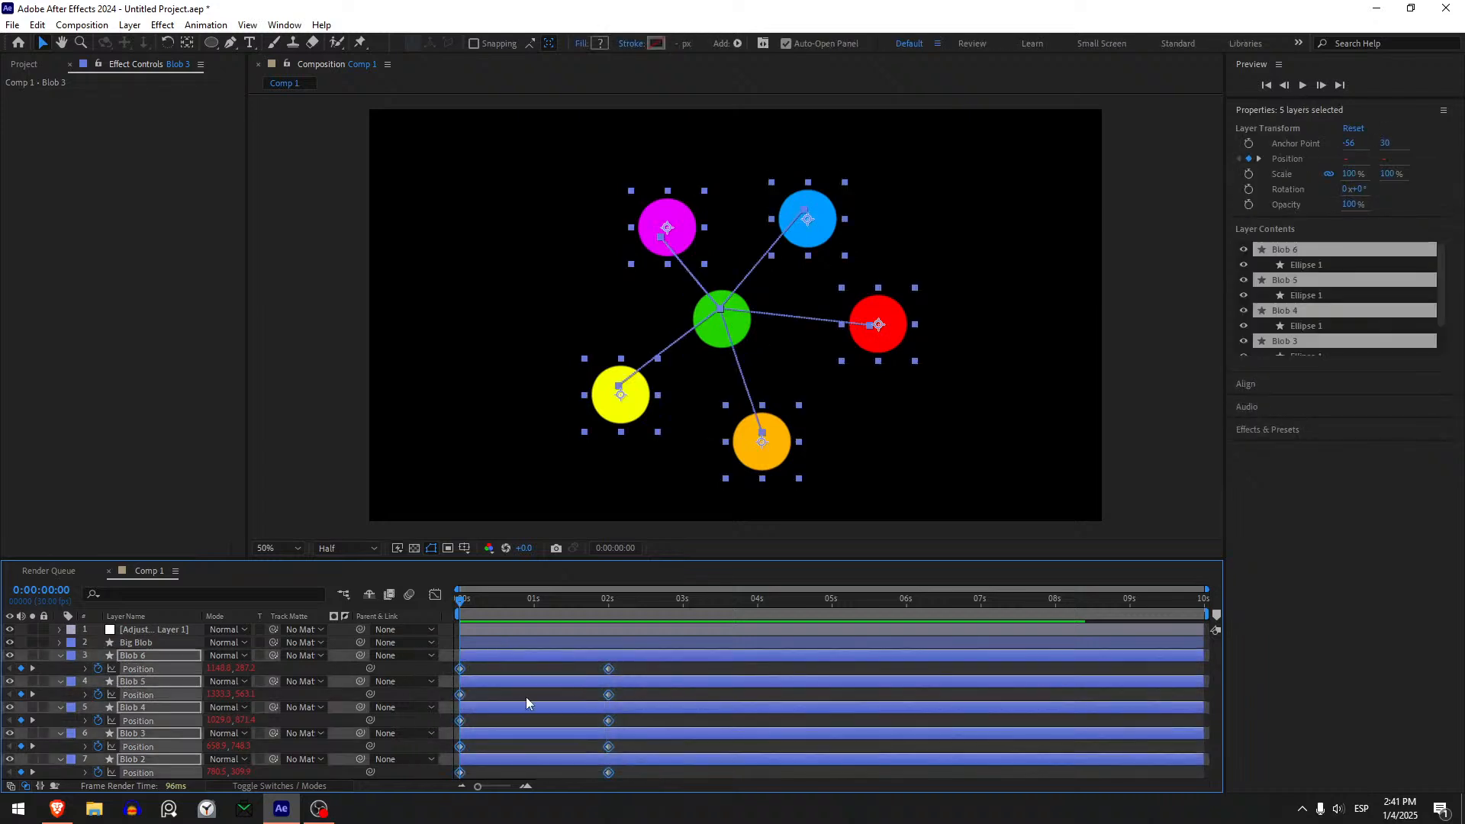
key(F9)
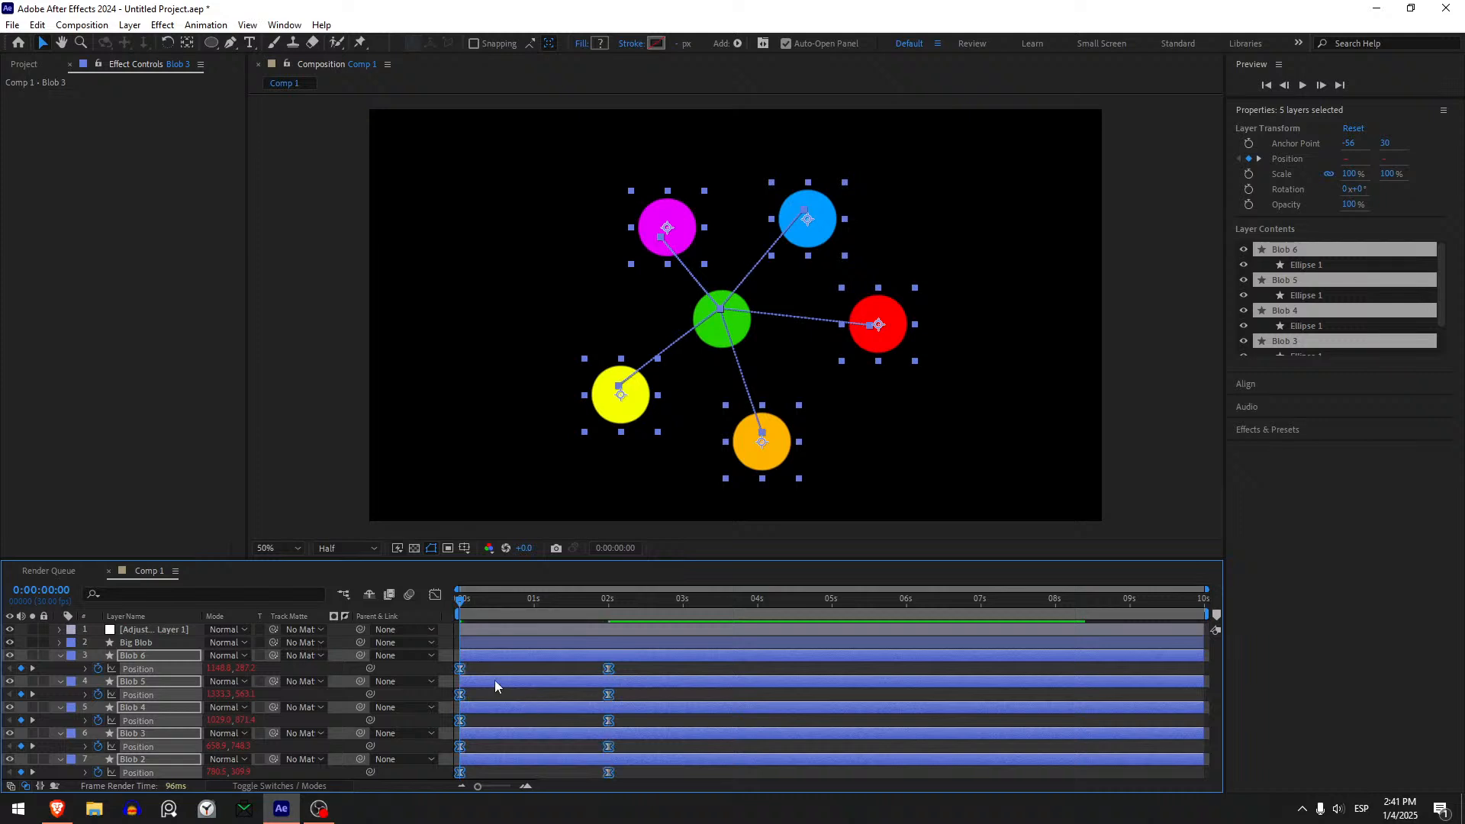
click(435, 594)
drag(502, 733, 418, 757)
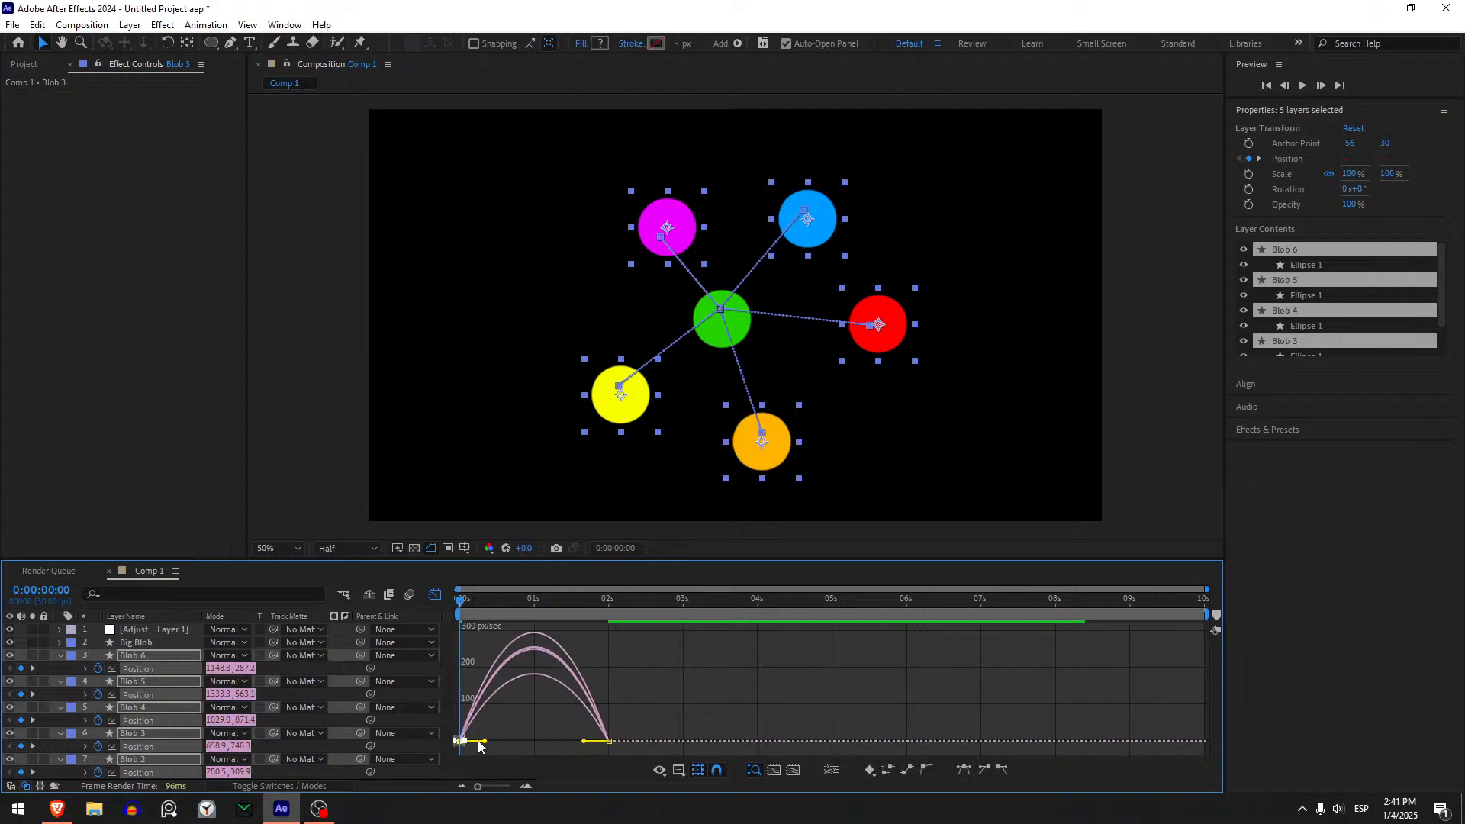
drag(484, 740, 515, 745)
drag(652, 712, 557, 748)
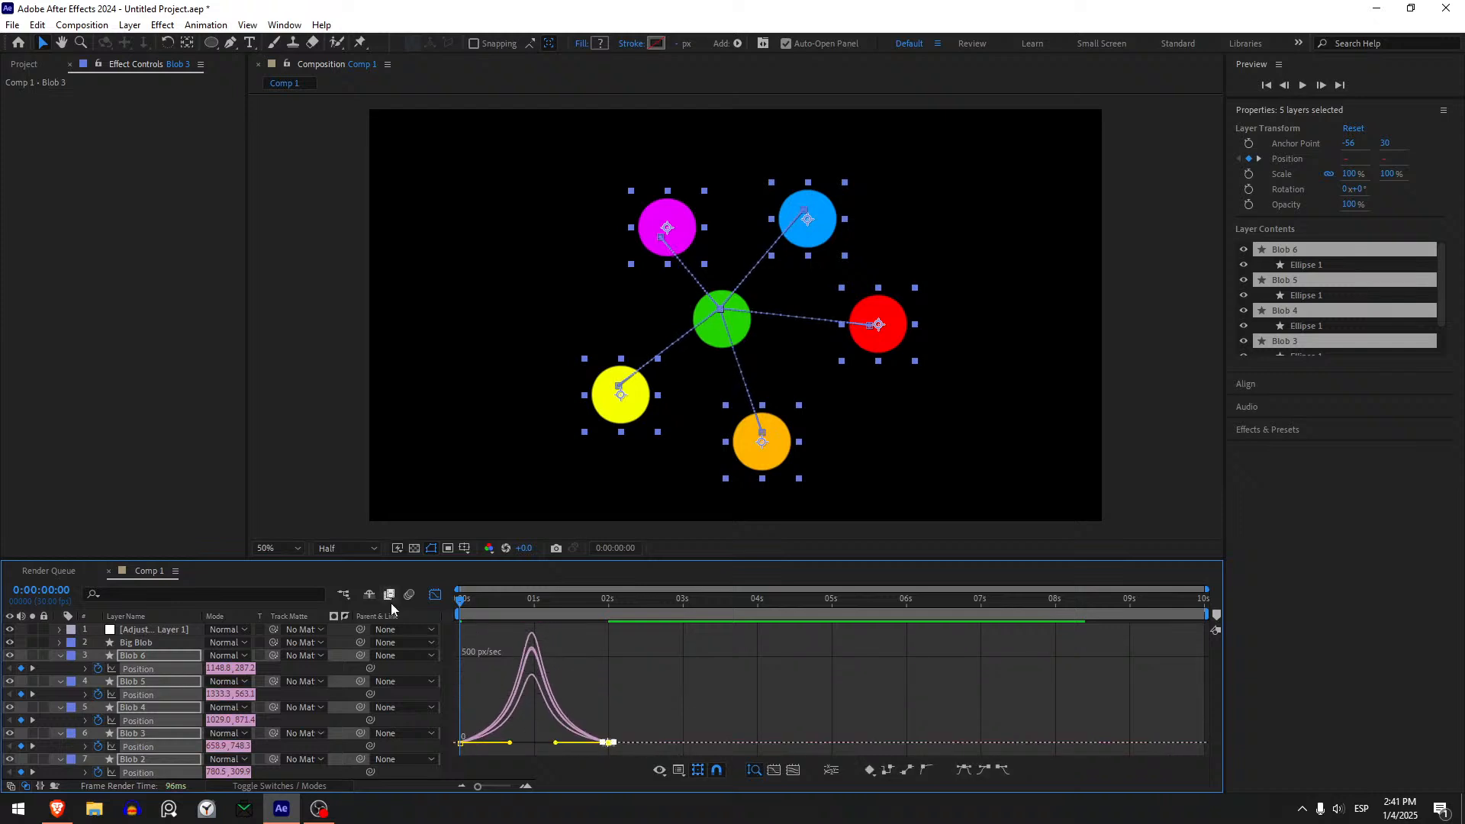
click(435, 594)
click(474, 662)
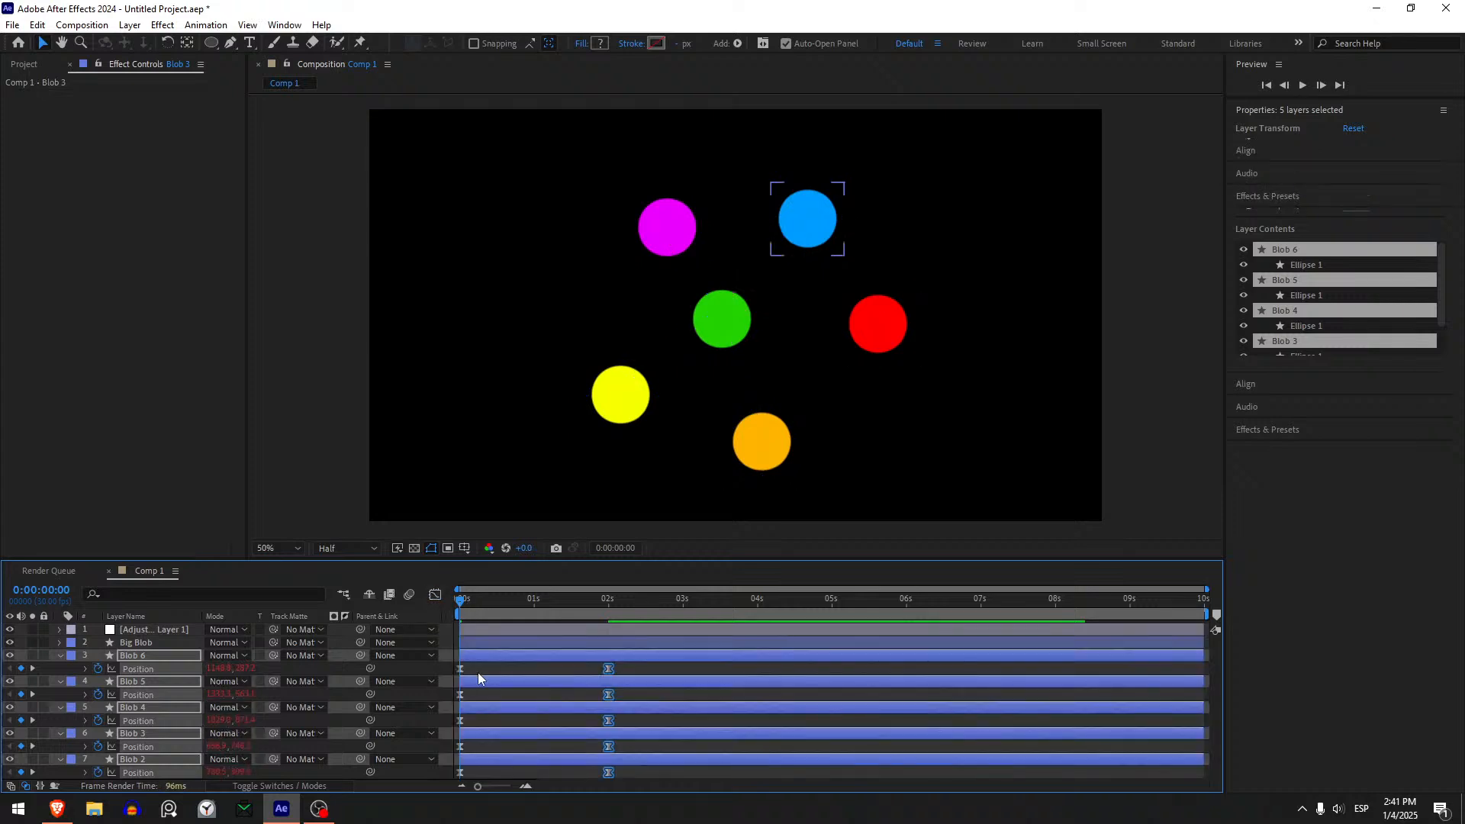
key(space)
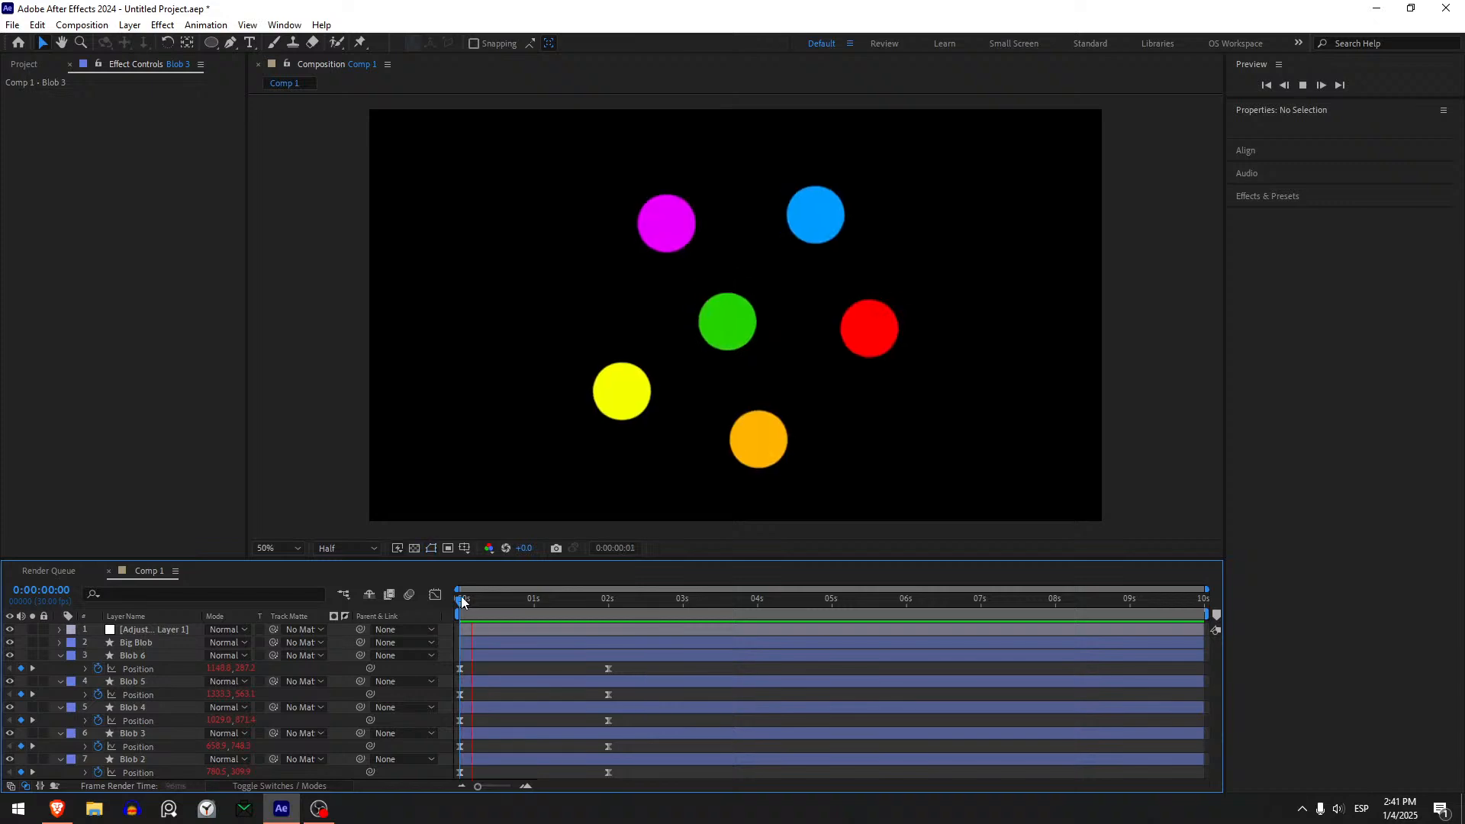
key(space)
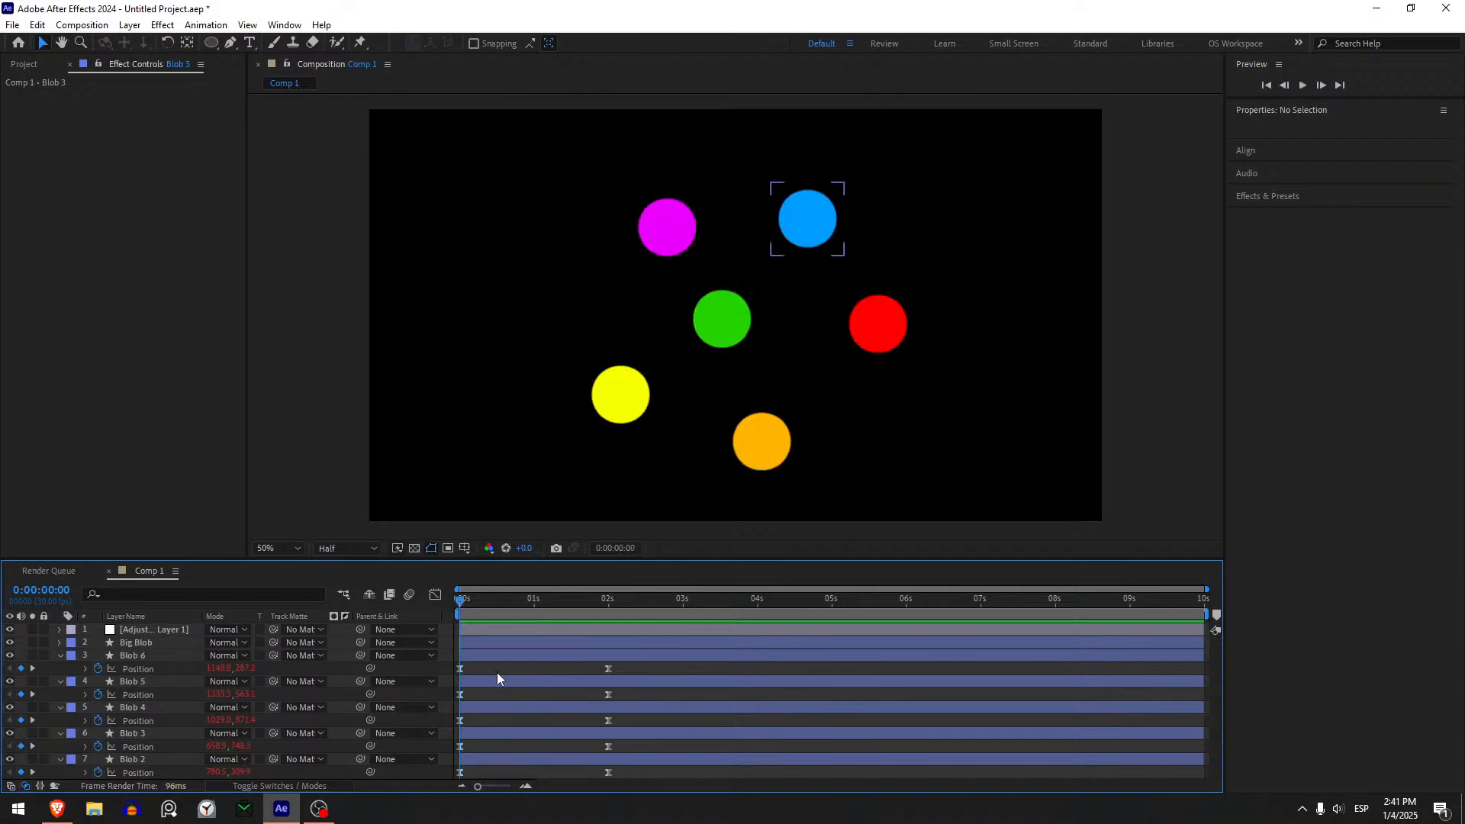
click(526, 643)
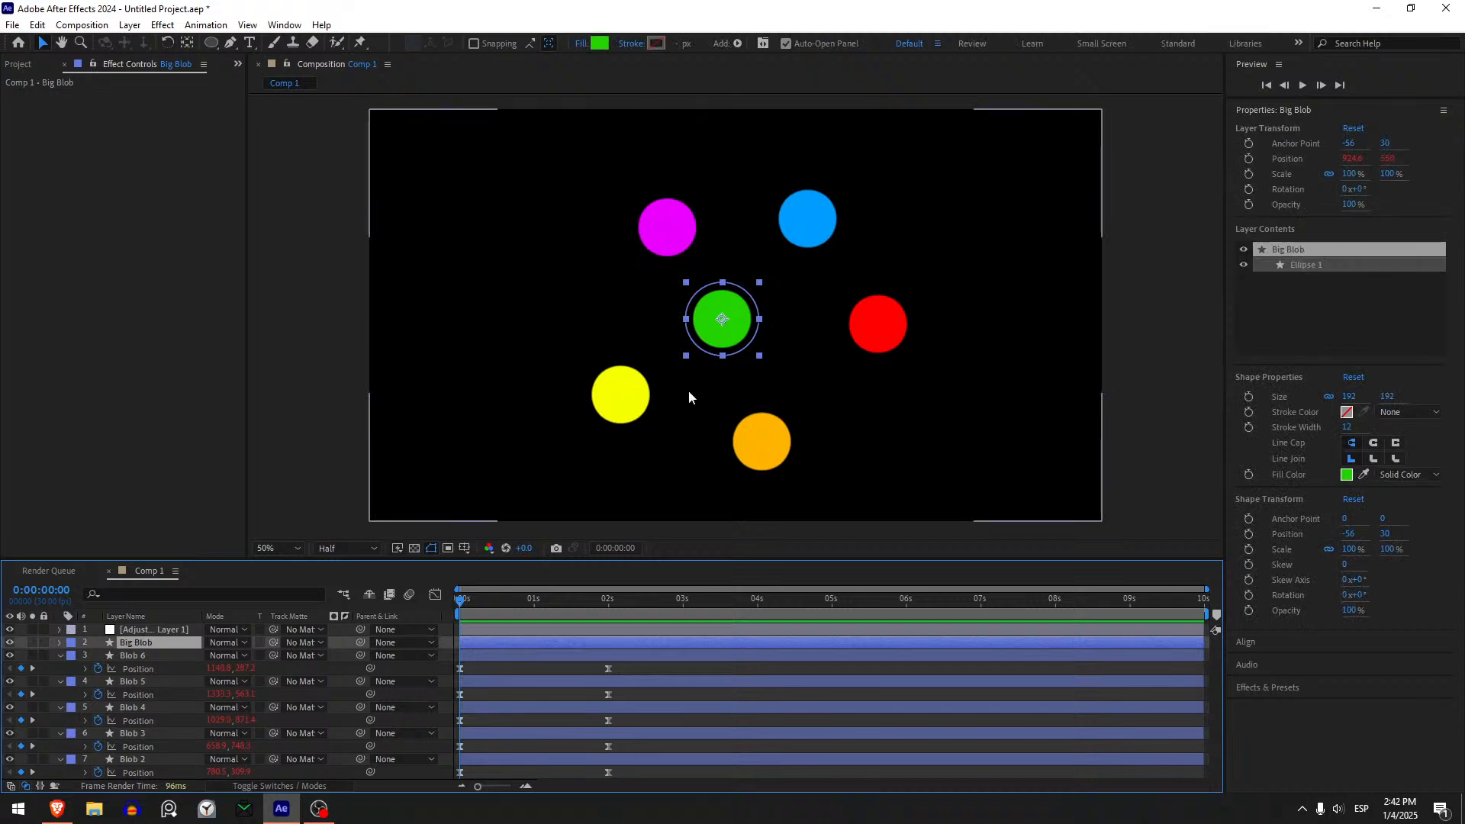
key(s)
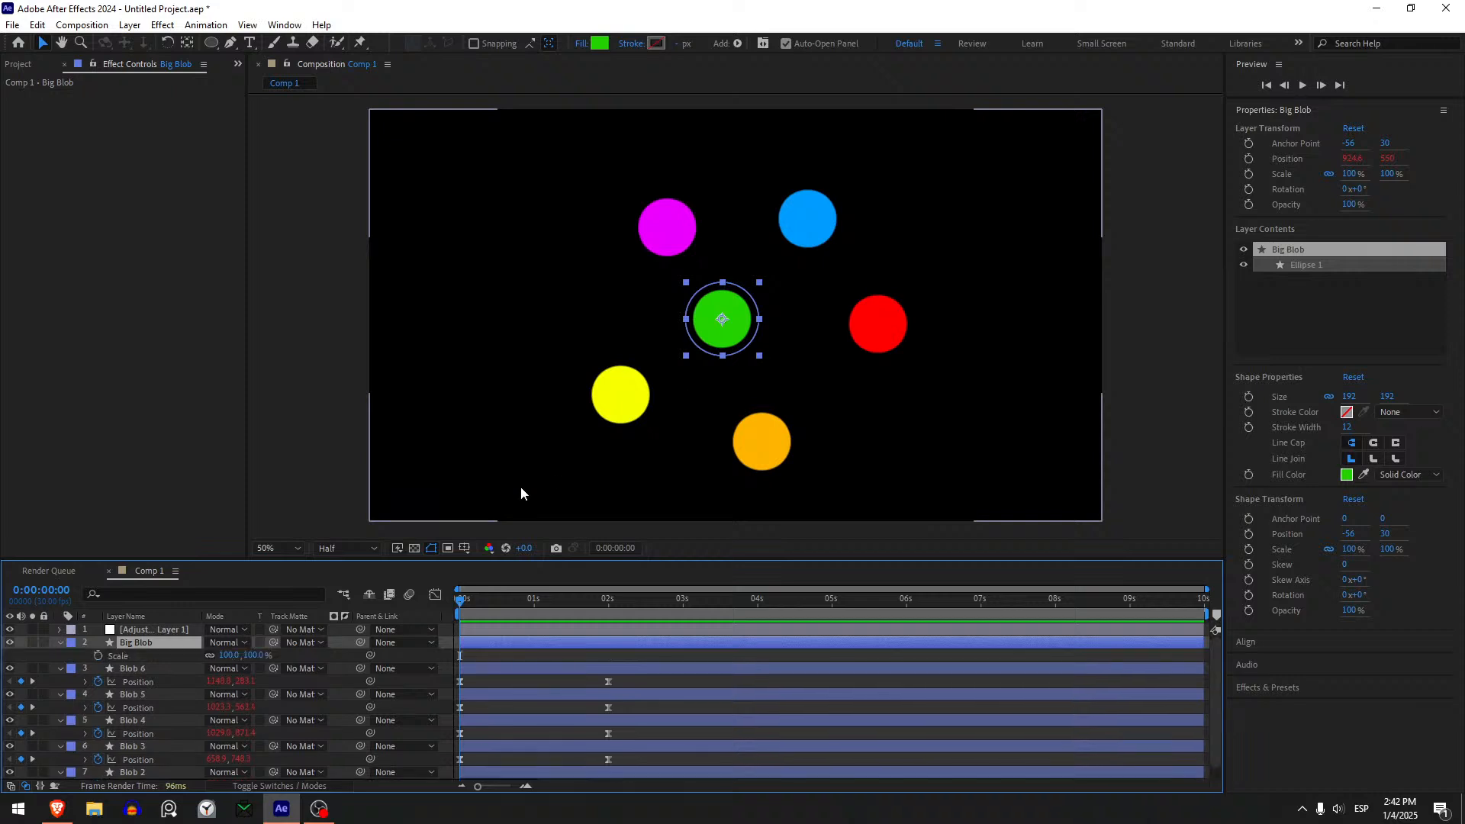
click(98, 656)
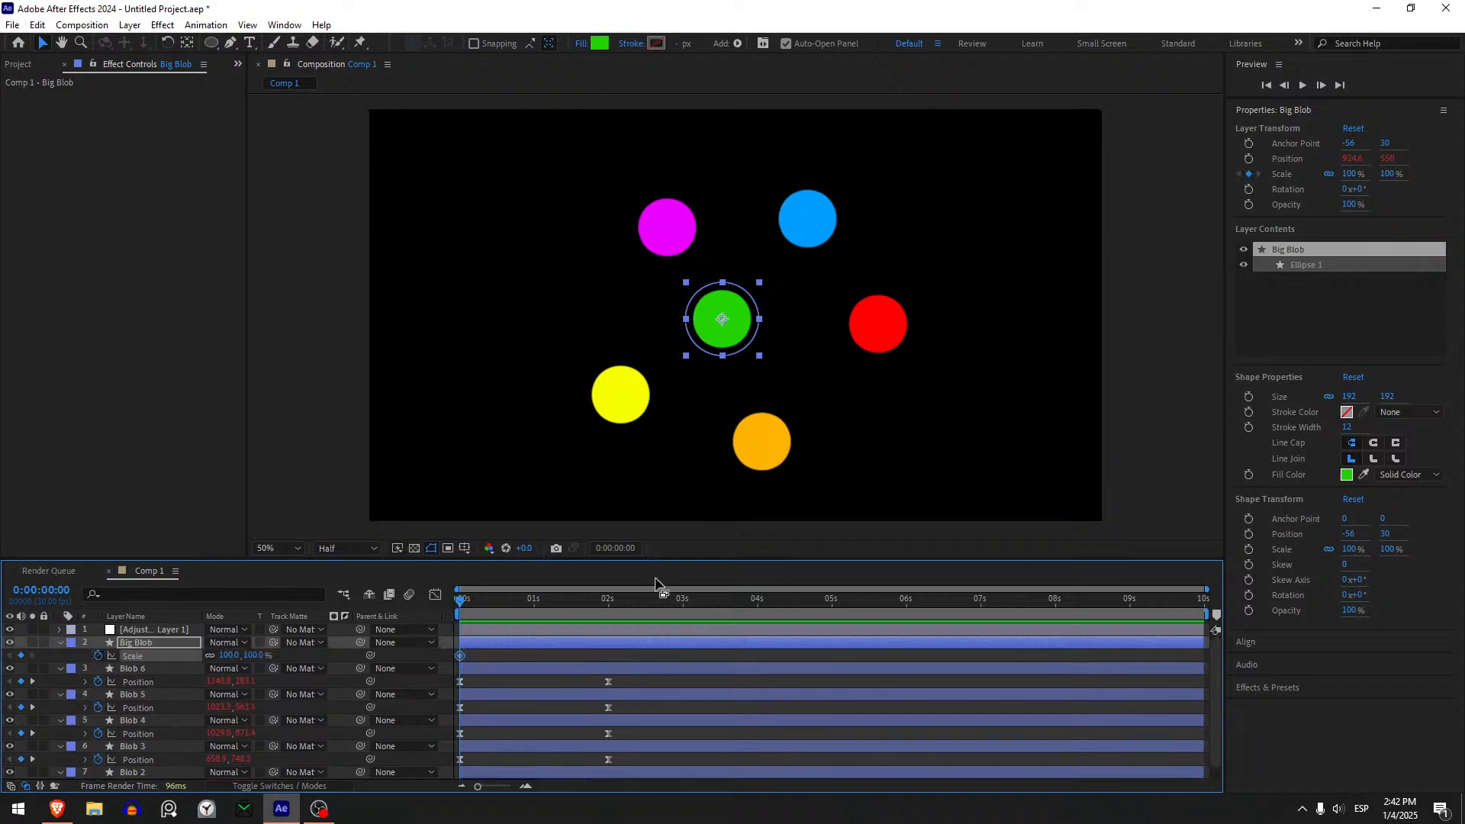
mouse_move(468, 605)
mouse_down()
mouse_move(501, 606)
mouse_move(460, 615)
mouse_up()
click(94, 657)
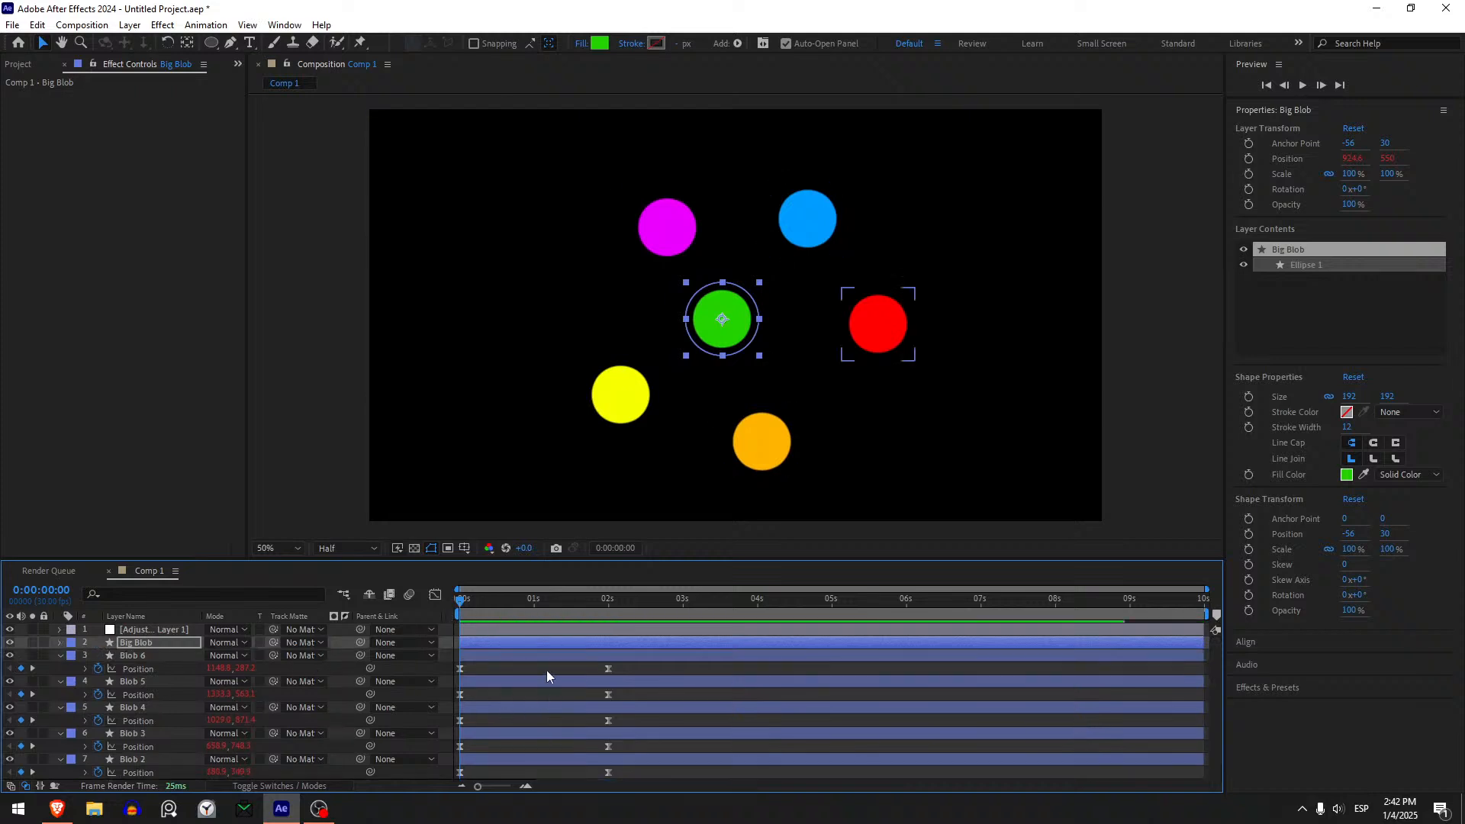
click(547, 670)
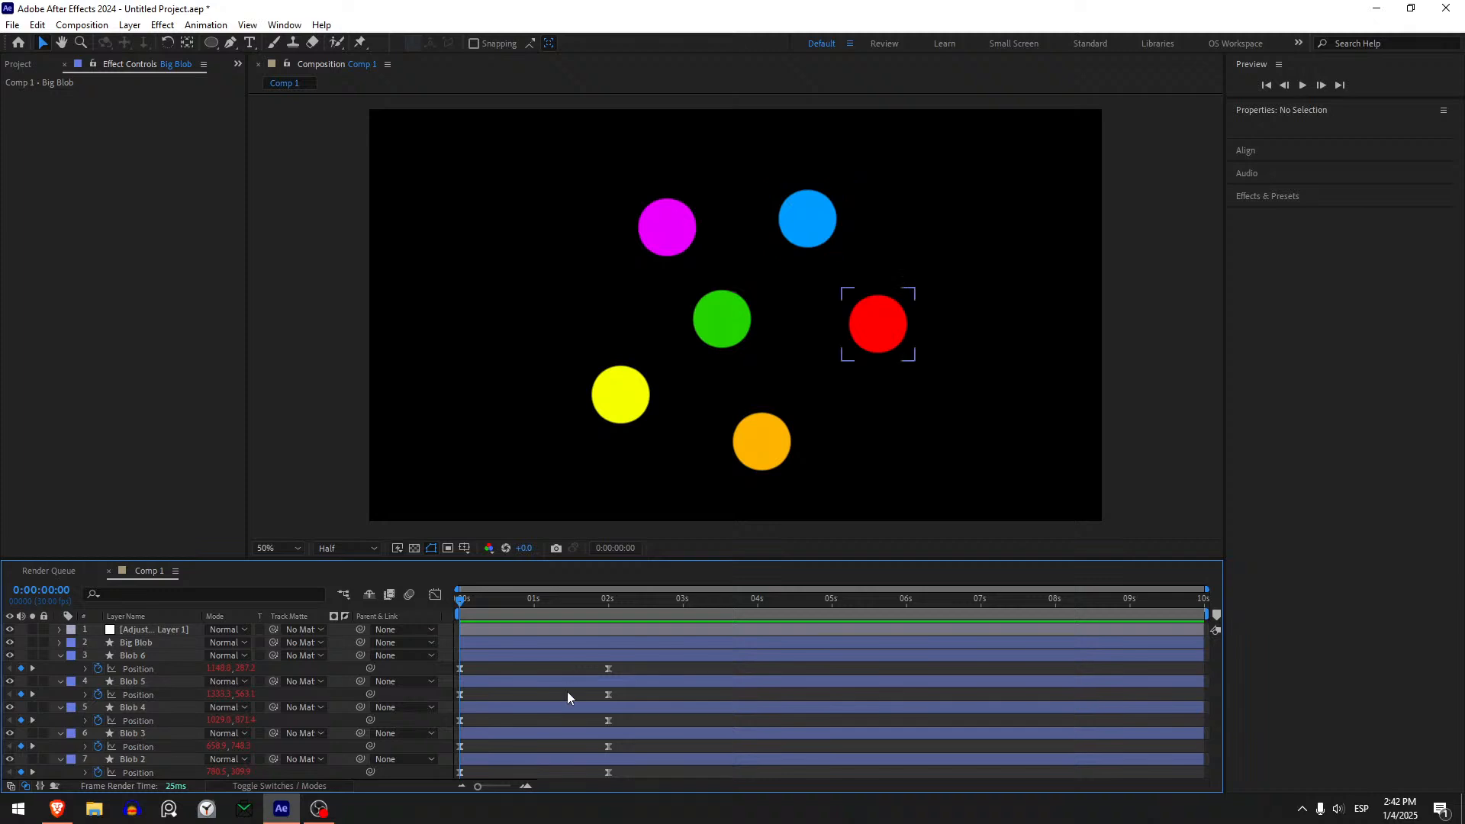
click(561, 682)
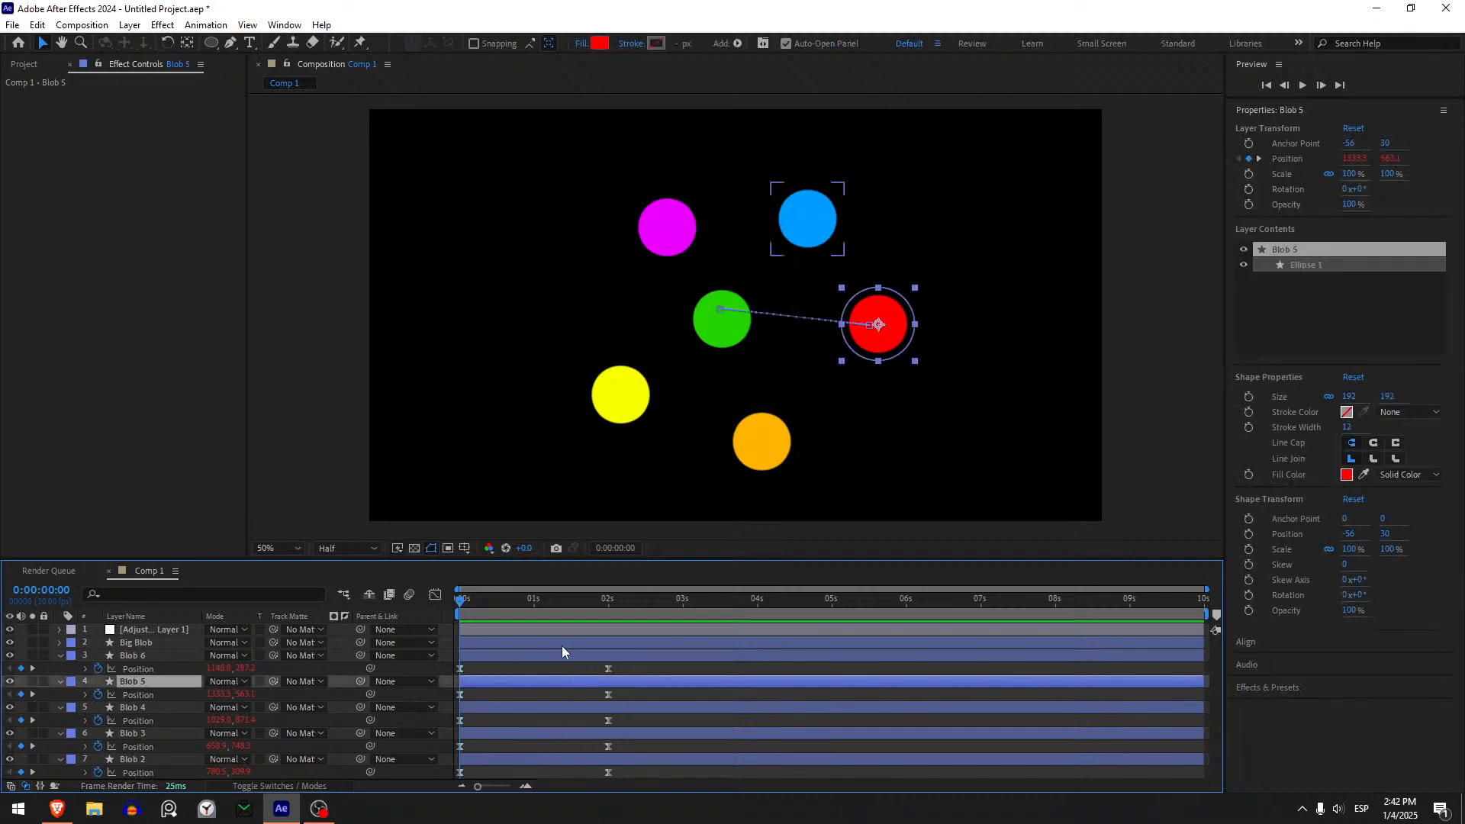
click(558, 695)
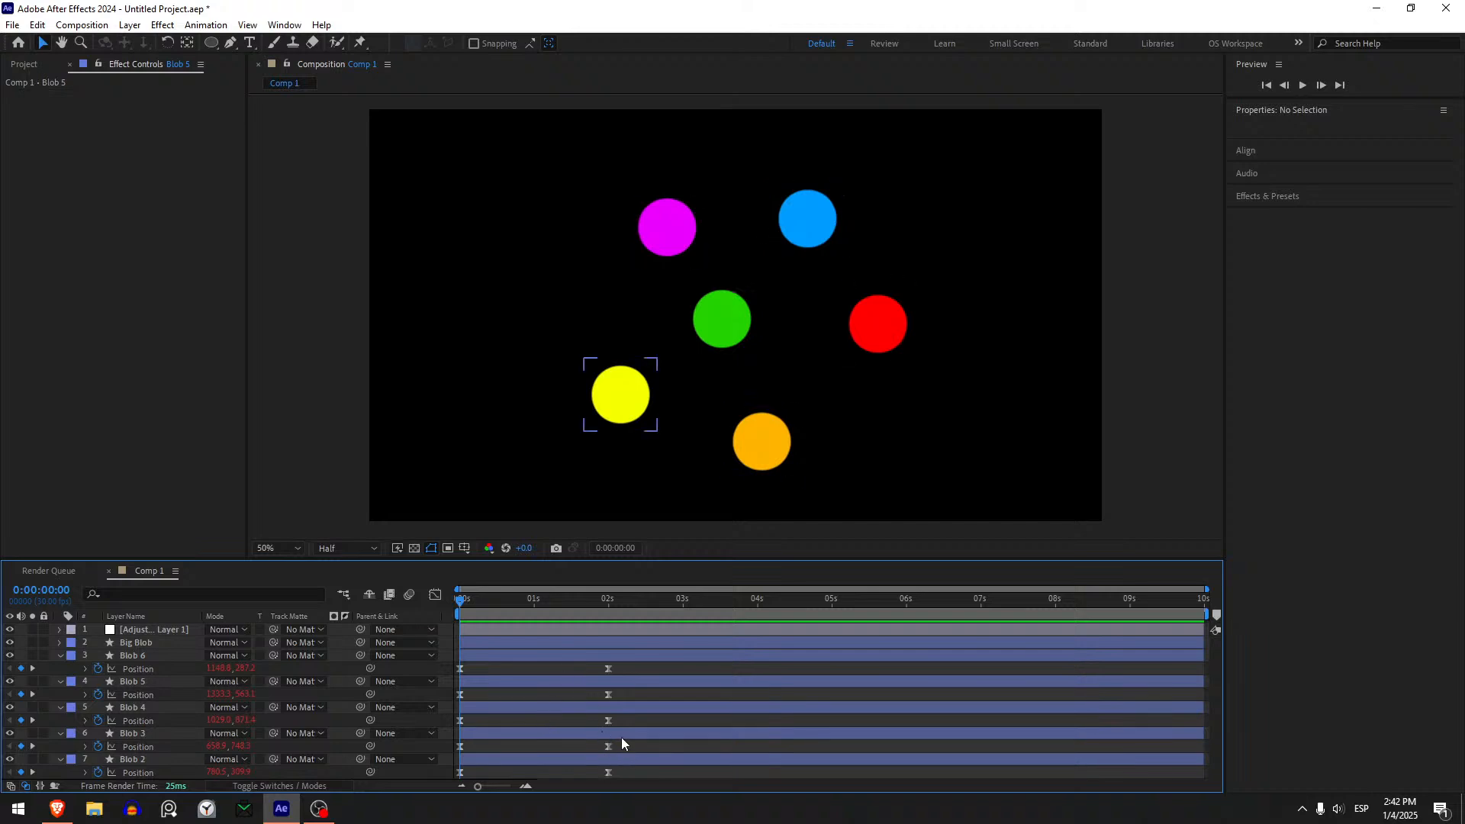
- Stagger the Position keyframe pairs of Blob 3 through Blob 6 progressively later, starting Blob 4 at 0:00:00:22 and Blob 6 last
drag(627, 744, 457, 762)
drag(460, 603, 532, 603)
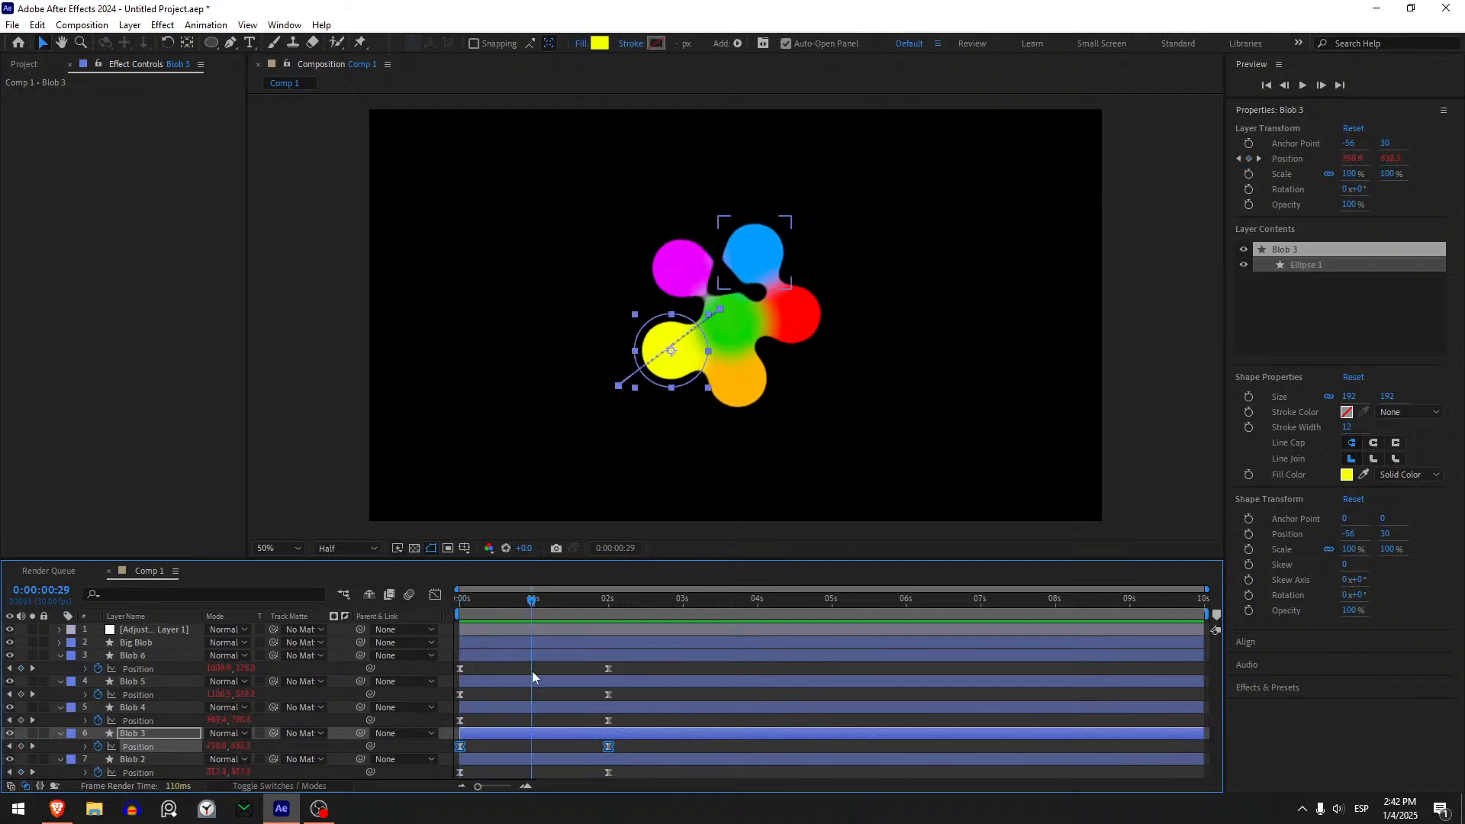
drag(469, 747, 485, 751)
drag(640, 724, 517, 723)
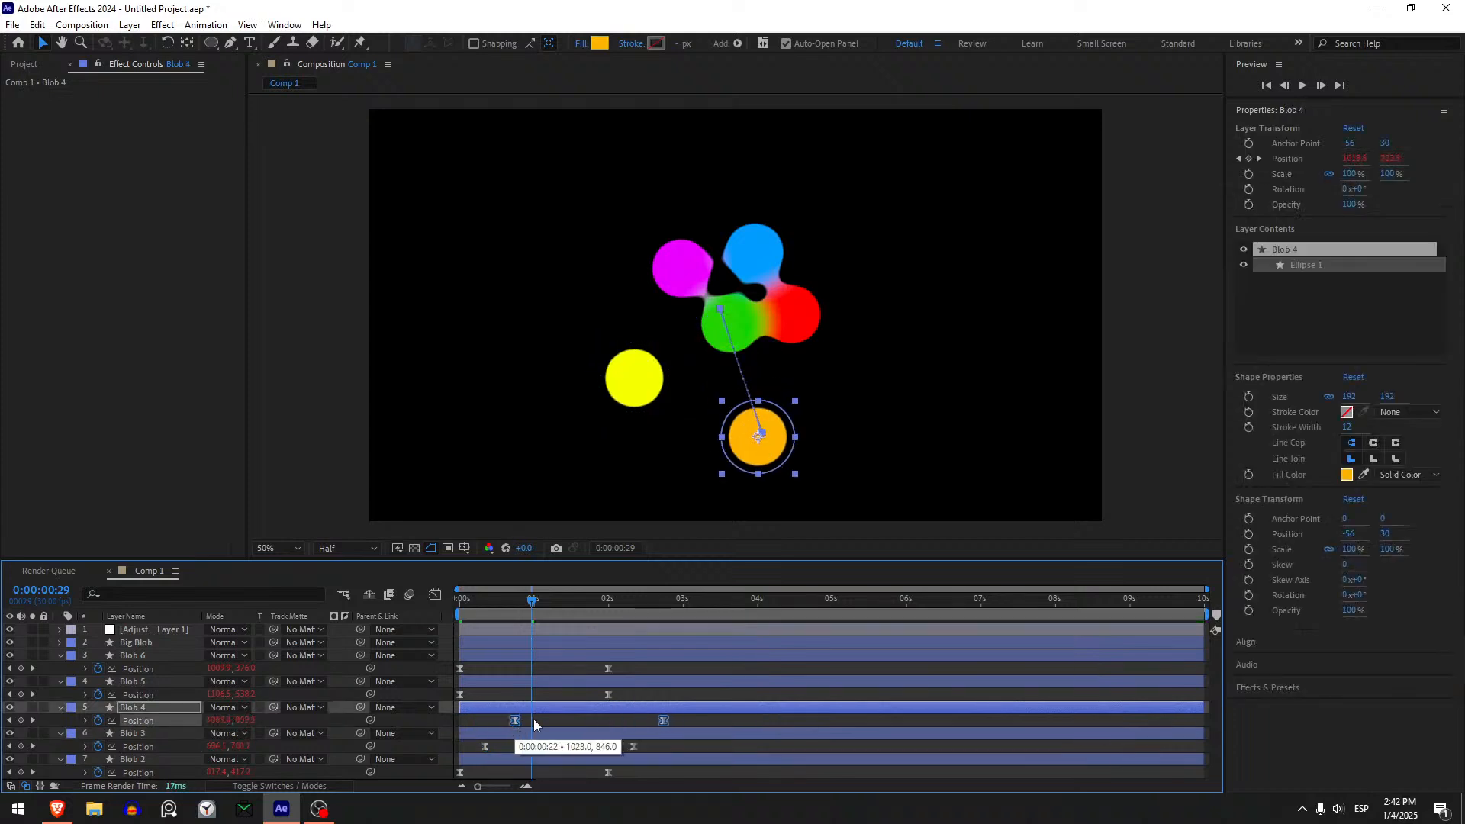
drag(617, 694, 522, 704)
drag(629, 670, 555, 679)
- Preview the staggered blob merge from the start of the composition
key(Home)
key(space)
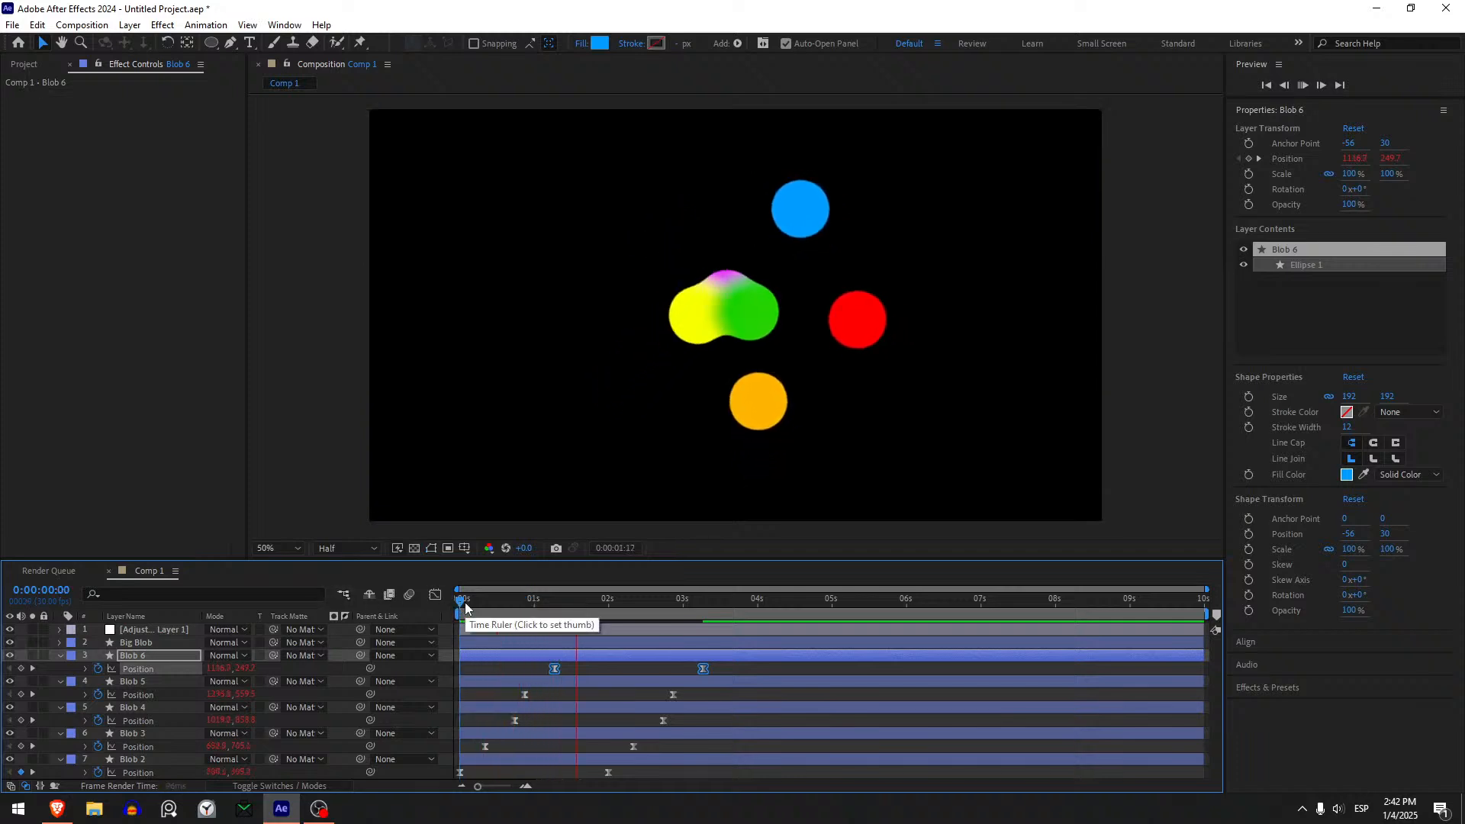
key(space)
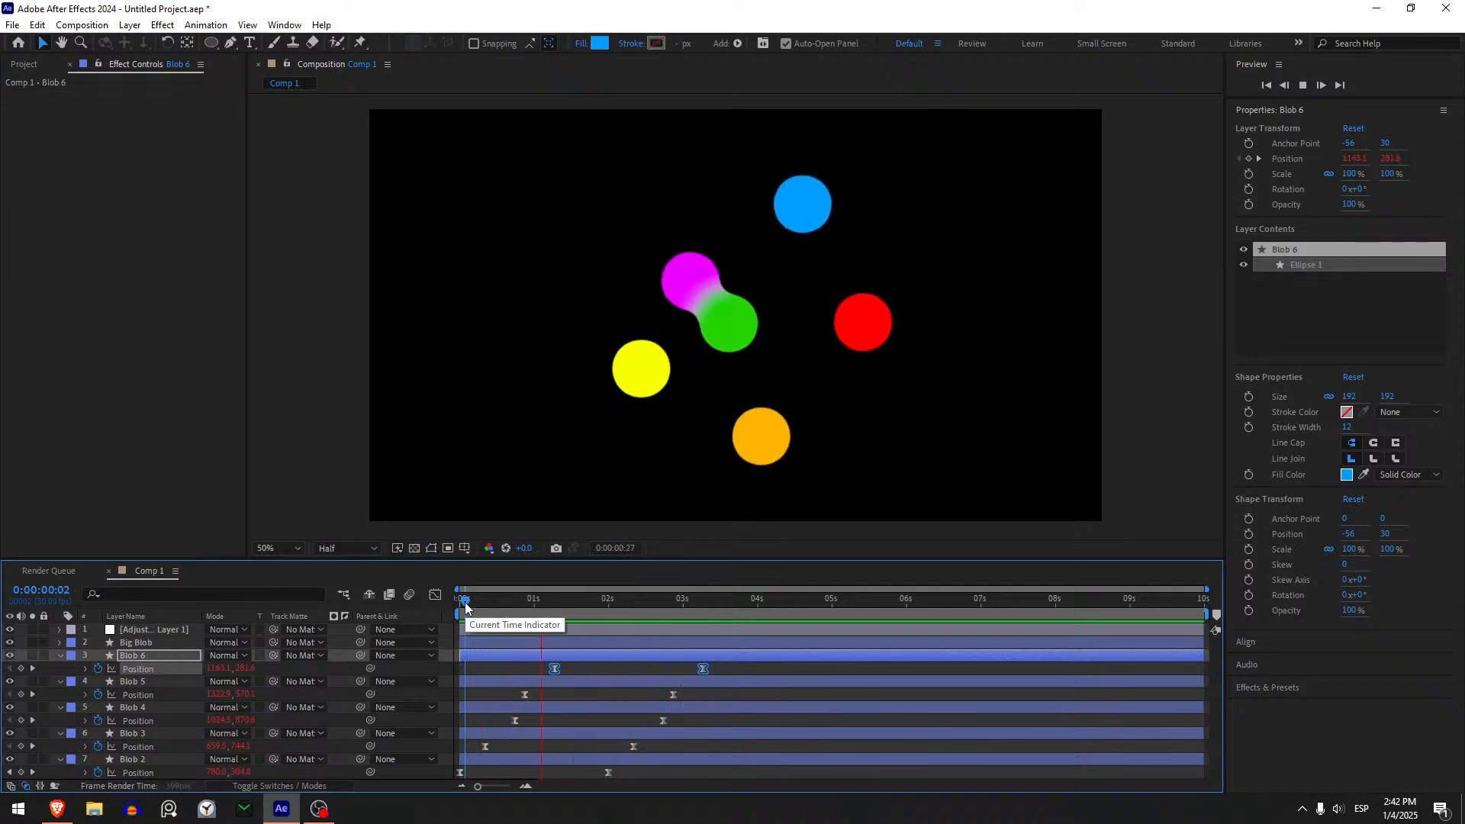
key(space)
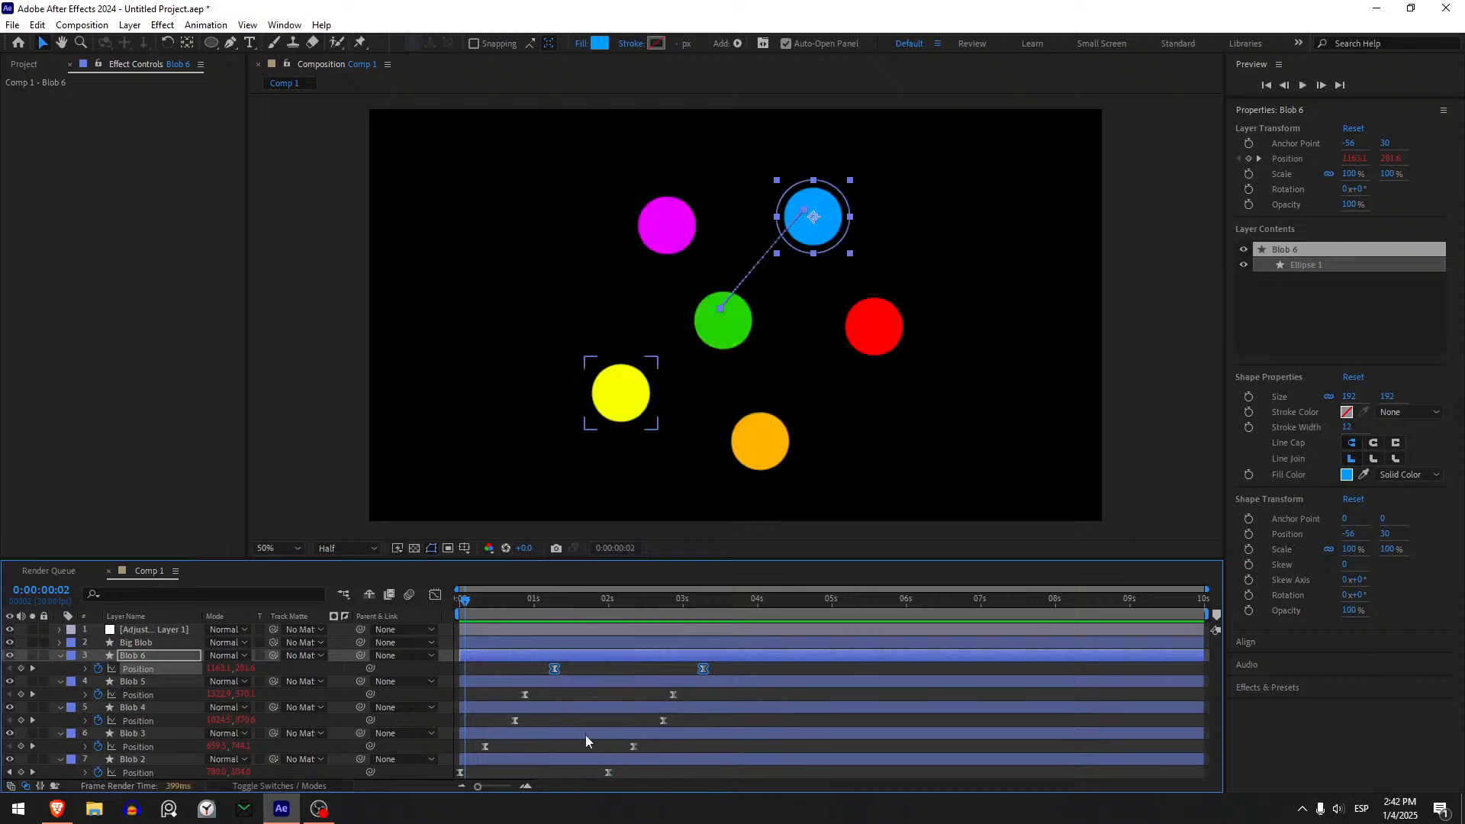
- Move Blob 2's ending Position keyframe earlier to about 1.6 seconds and preview the faster merge
drag(608, 772, 578, 773)
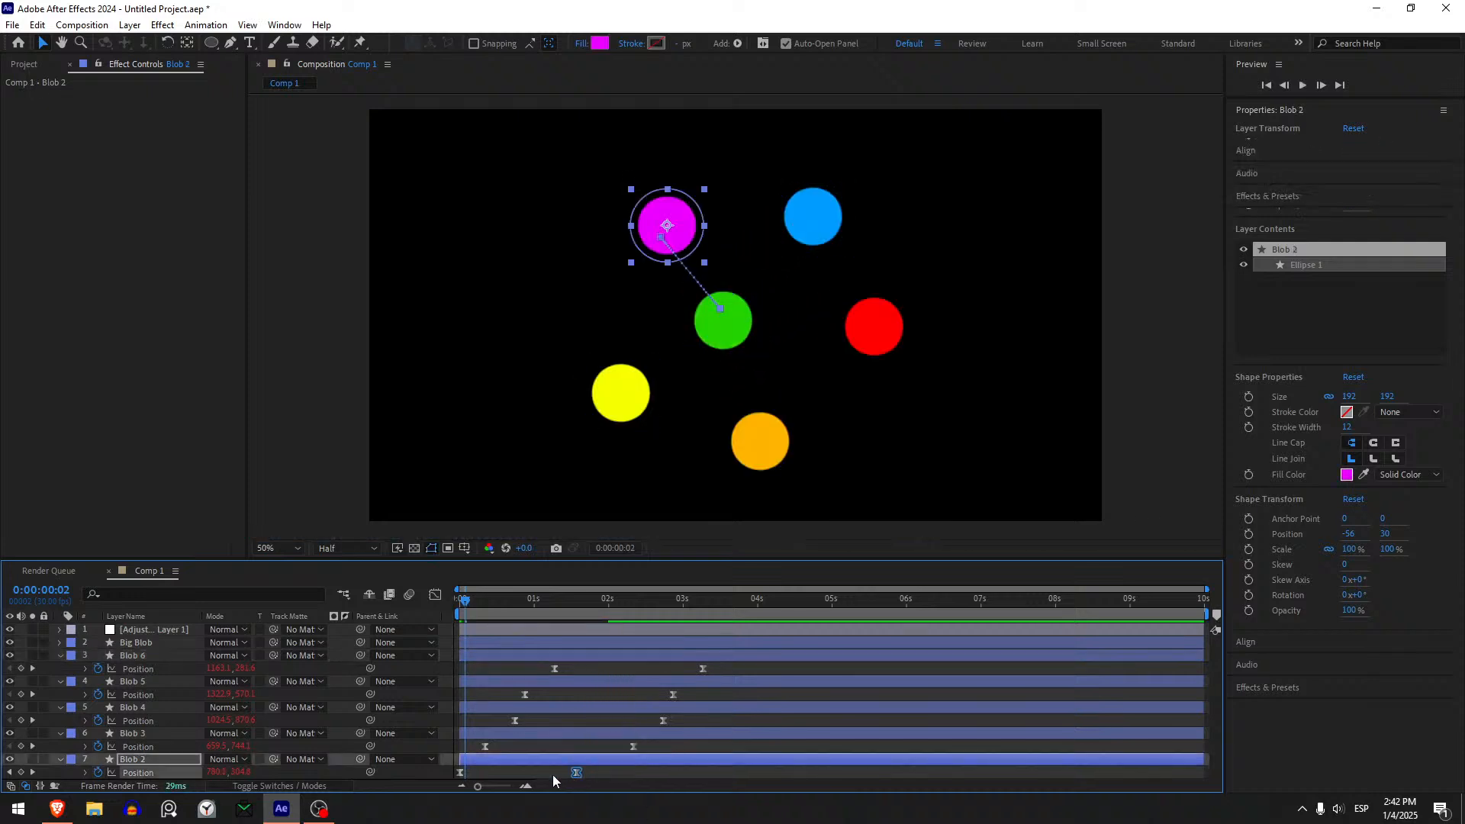
click(553, 775)
key(space)
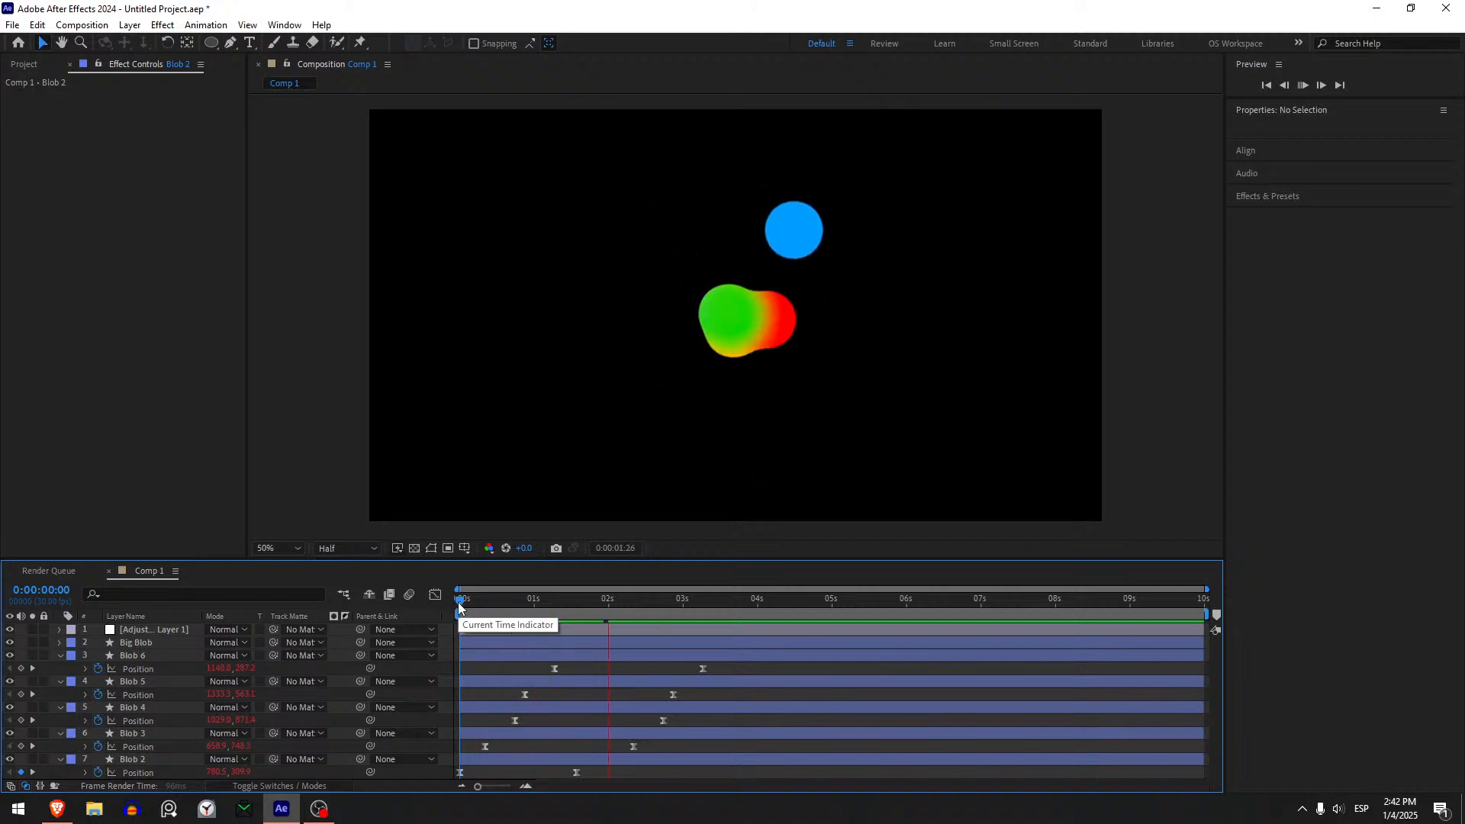
key(space)
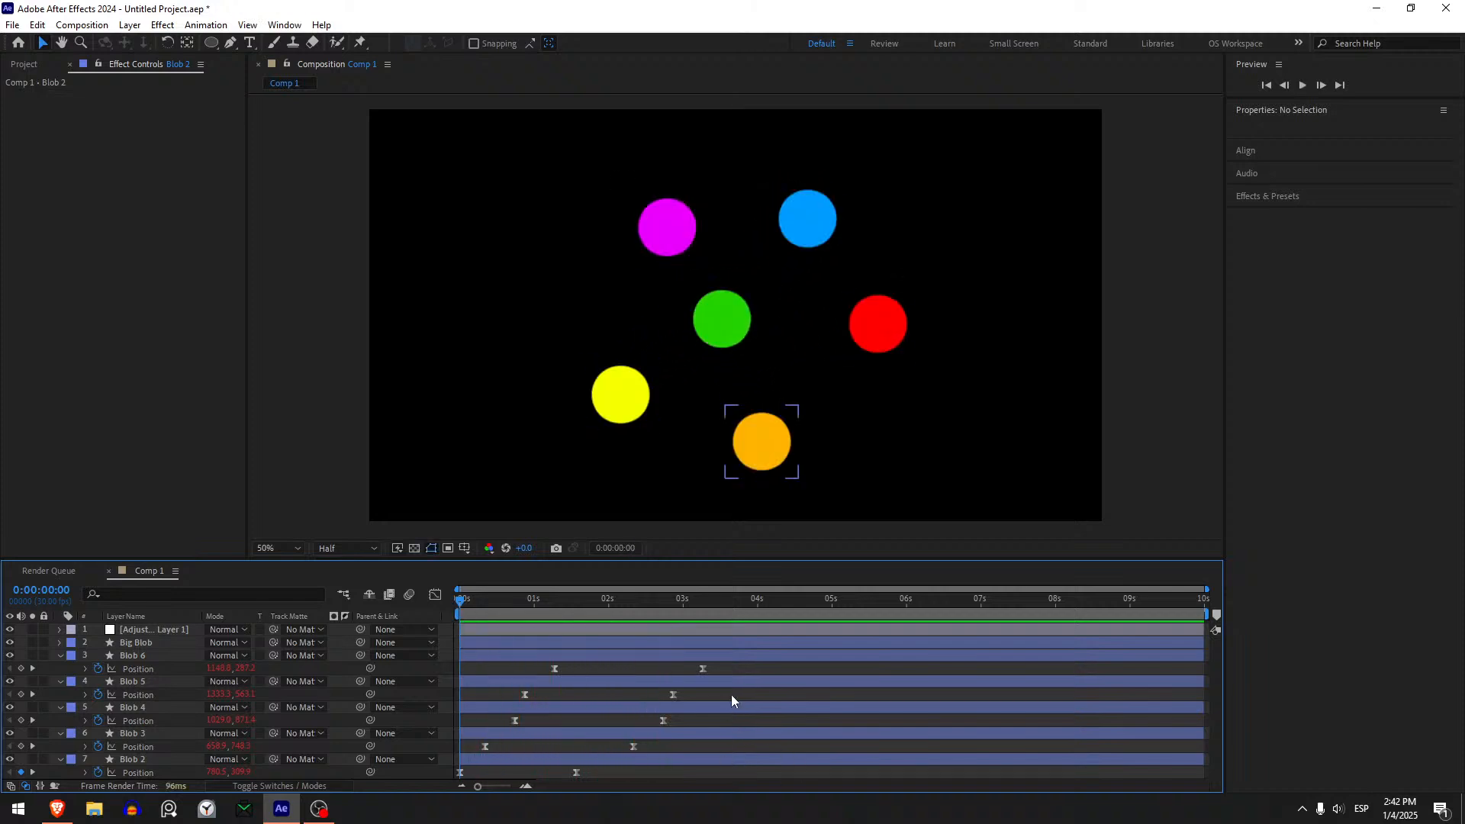
- Shift the Position keyframes of Blob 3 through Blob 6 slightly earlier, and those of Blob 4 through Blob 6 a little further
drag(724, 670, 359, 802)
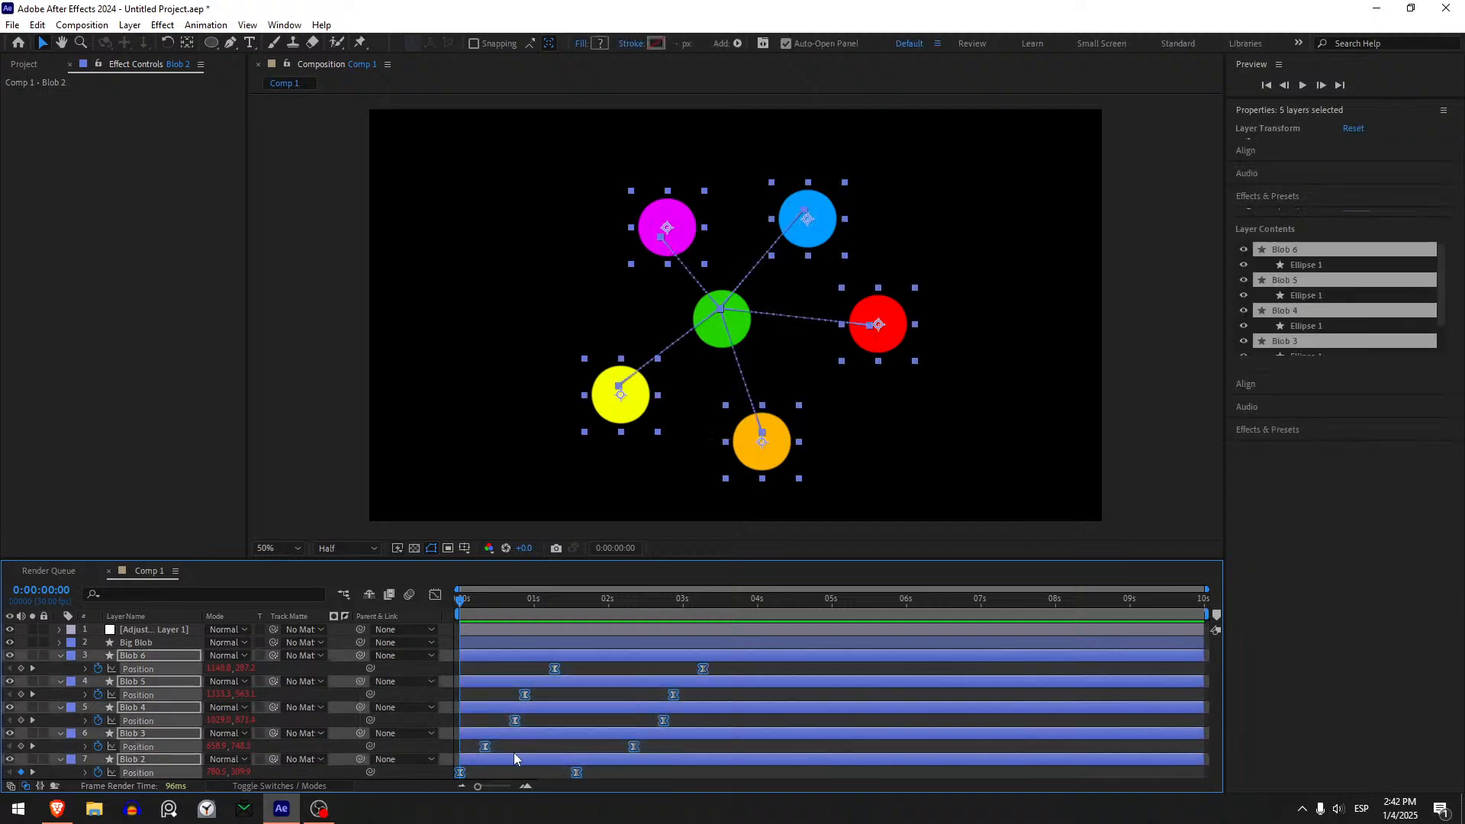
drag(464, 751, 853, 624)
drag(634, 747, 623, 747)
drag(680, 725, 440, 661)
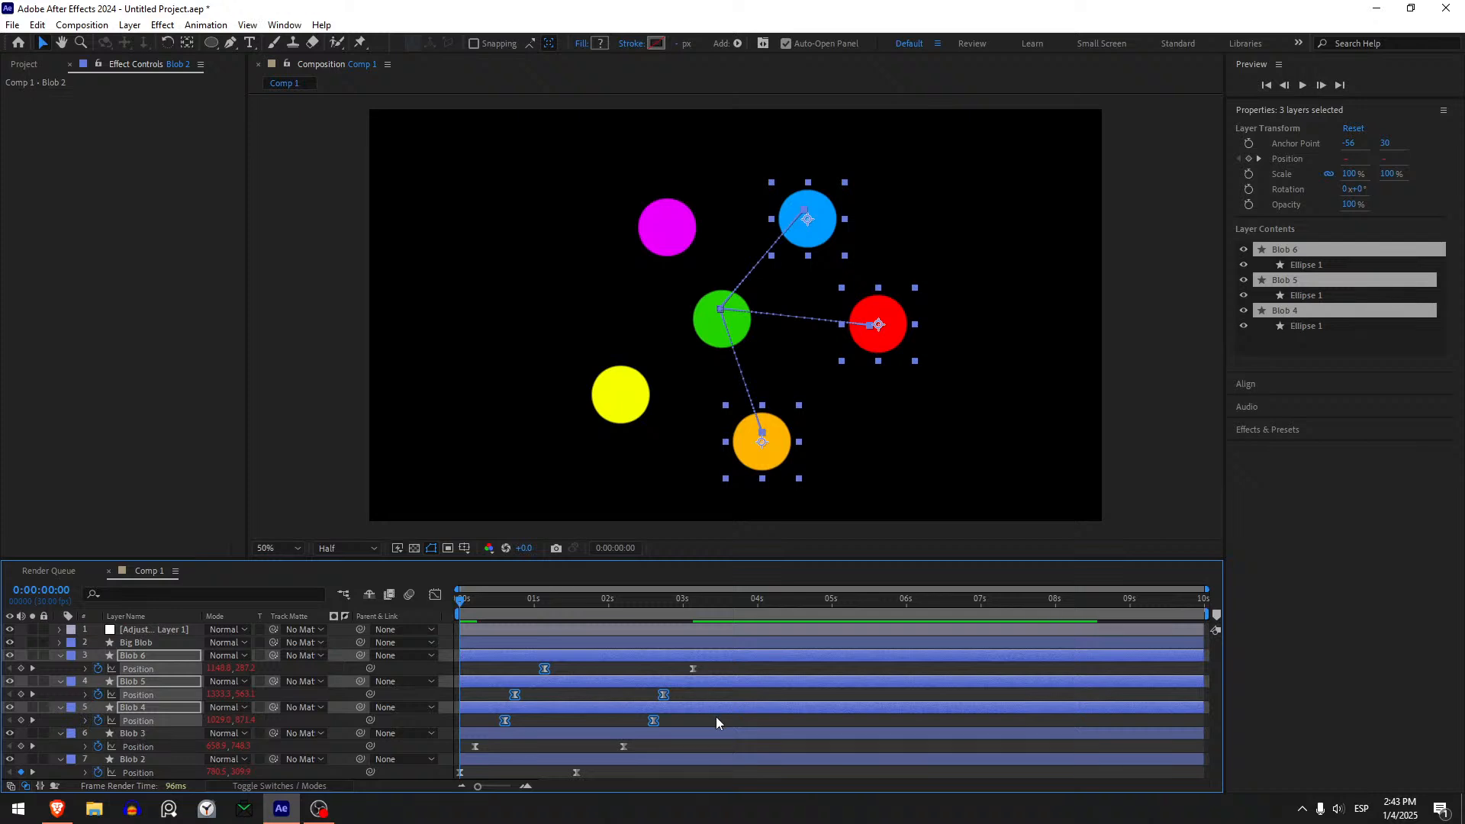
drag(716, 722, 443, 666)
drag(503, 721, 691, 662)
click(675, 668)
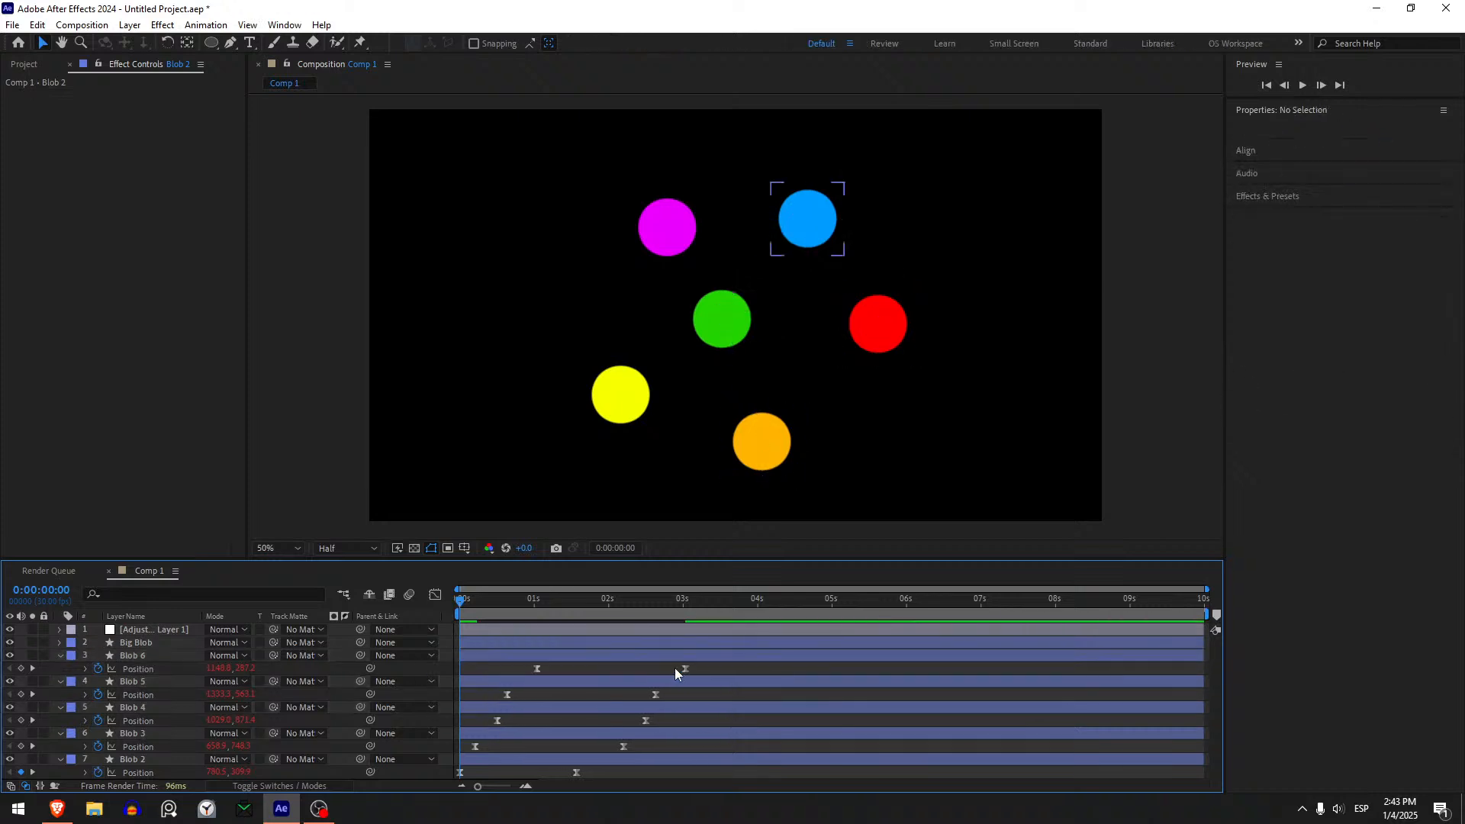
- Shift Blob 6's pair of Position keyframes slightly earlier and preview the blob merge before and after the change
key(space)
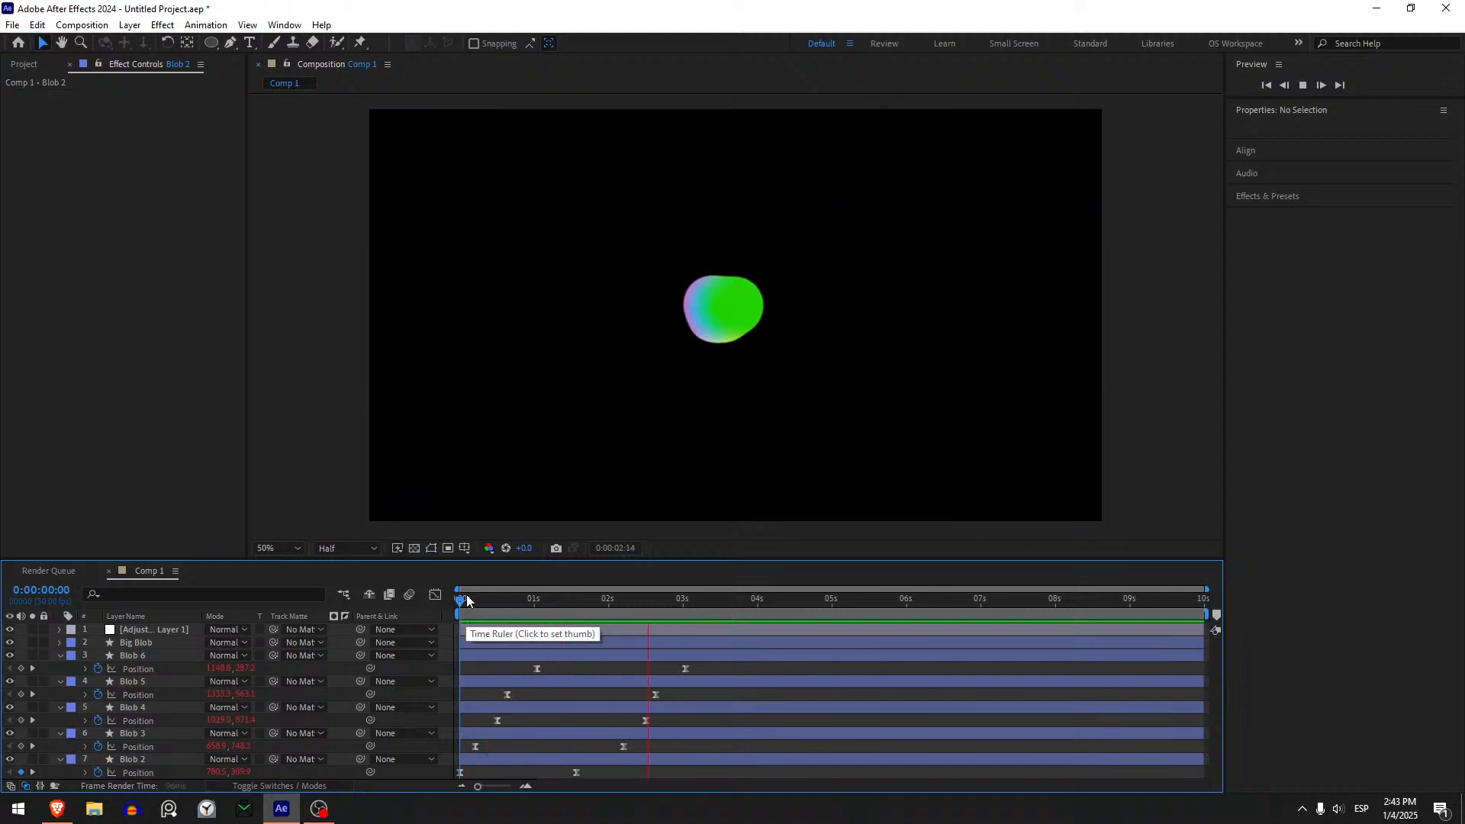
click(467, 601)
drag(525, 673, 770, 655)
drag(681, 668, 664, 668)
click(650, 670)
key(space)
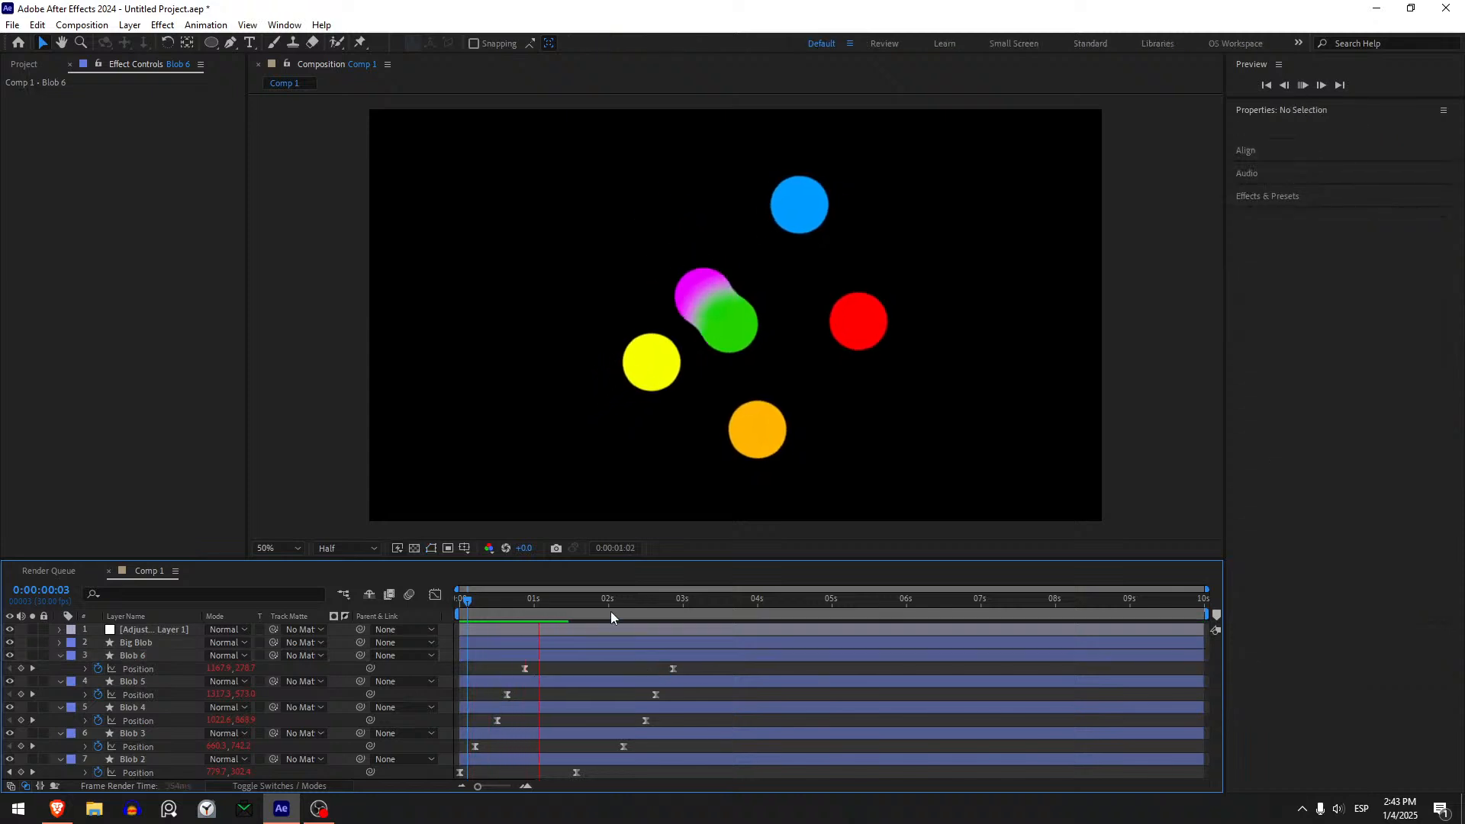
key(space)
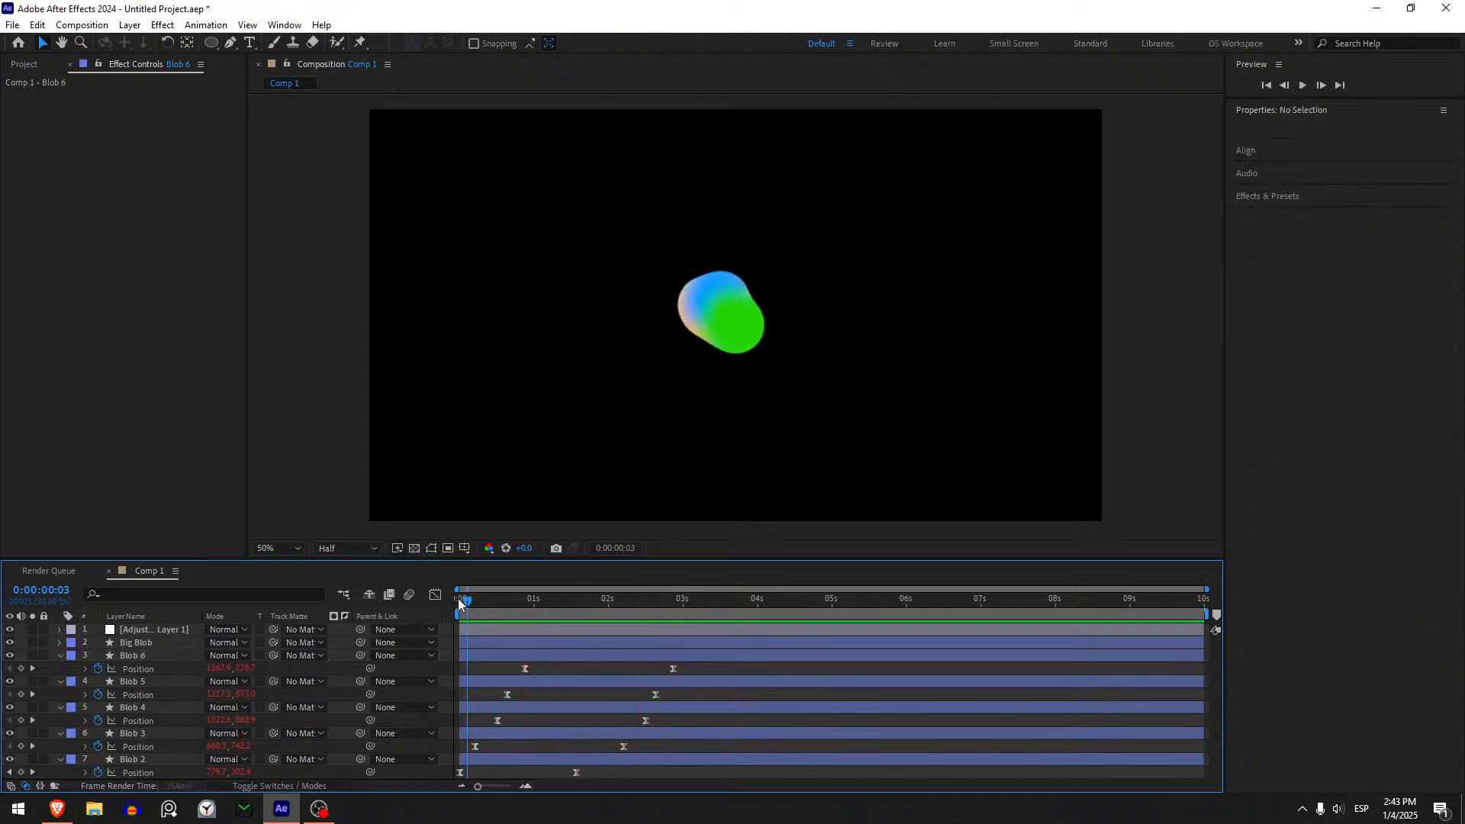
click(460, 603)
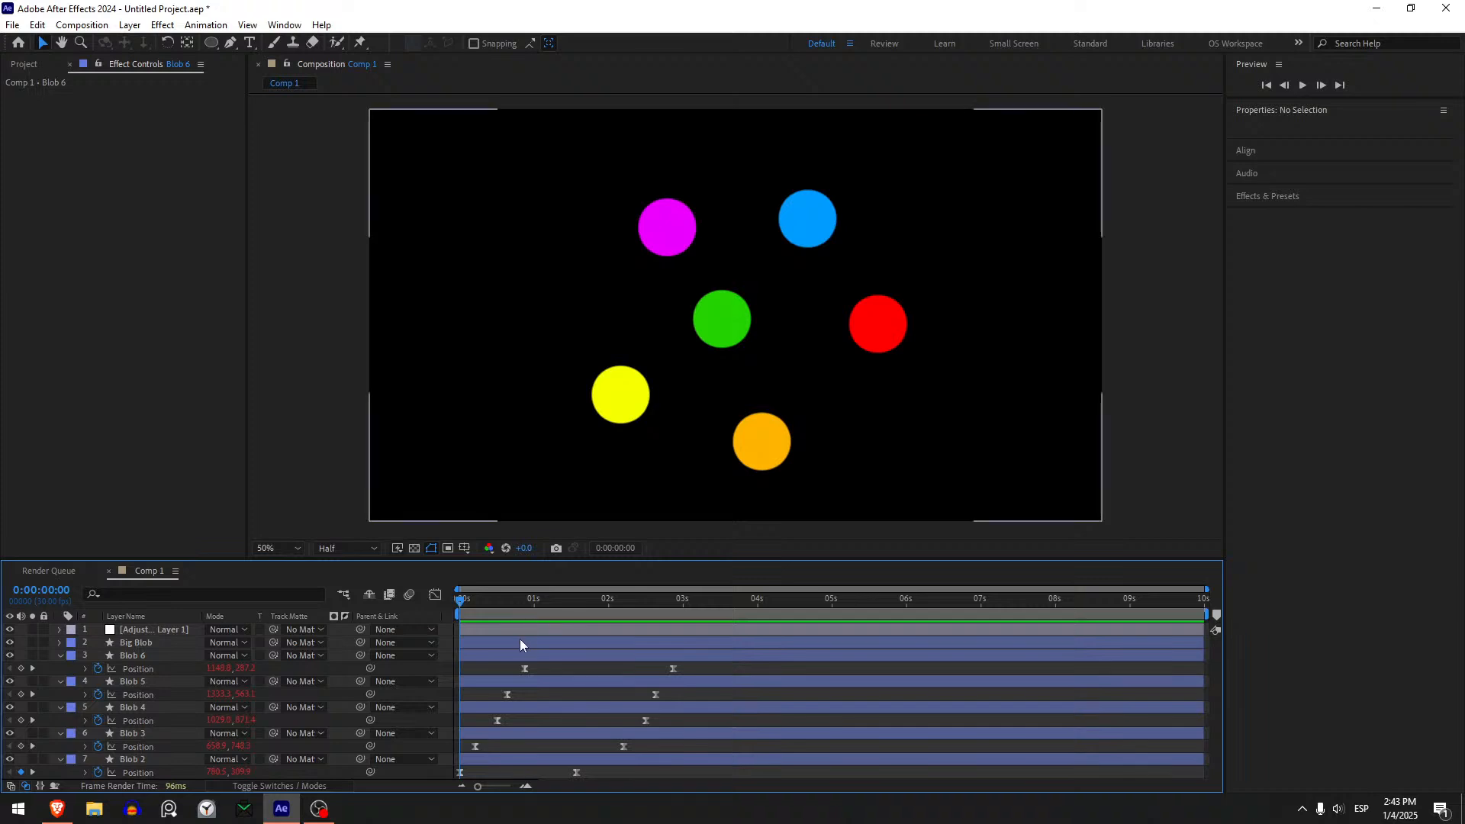
- Start animating Big Blob's Scale with a 100% keyframe placed at 0:00:00:21
click(519, 639)
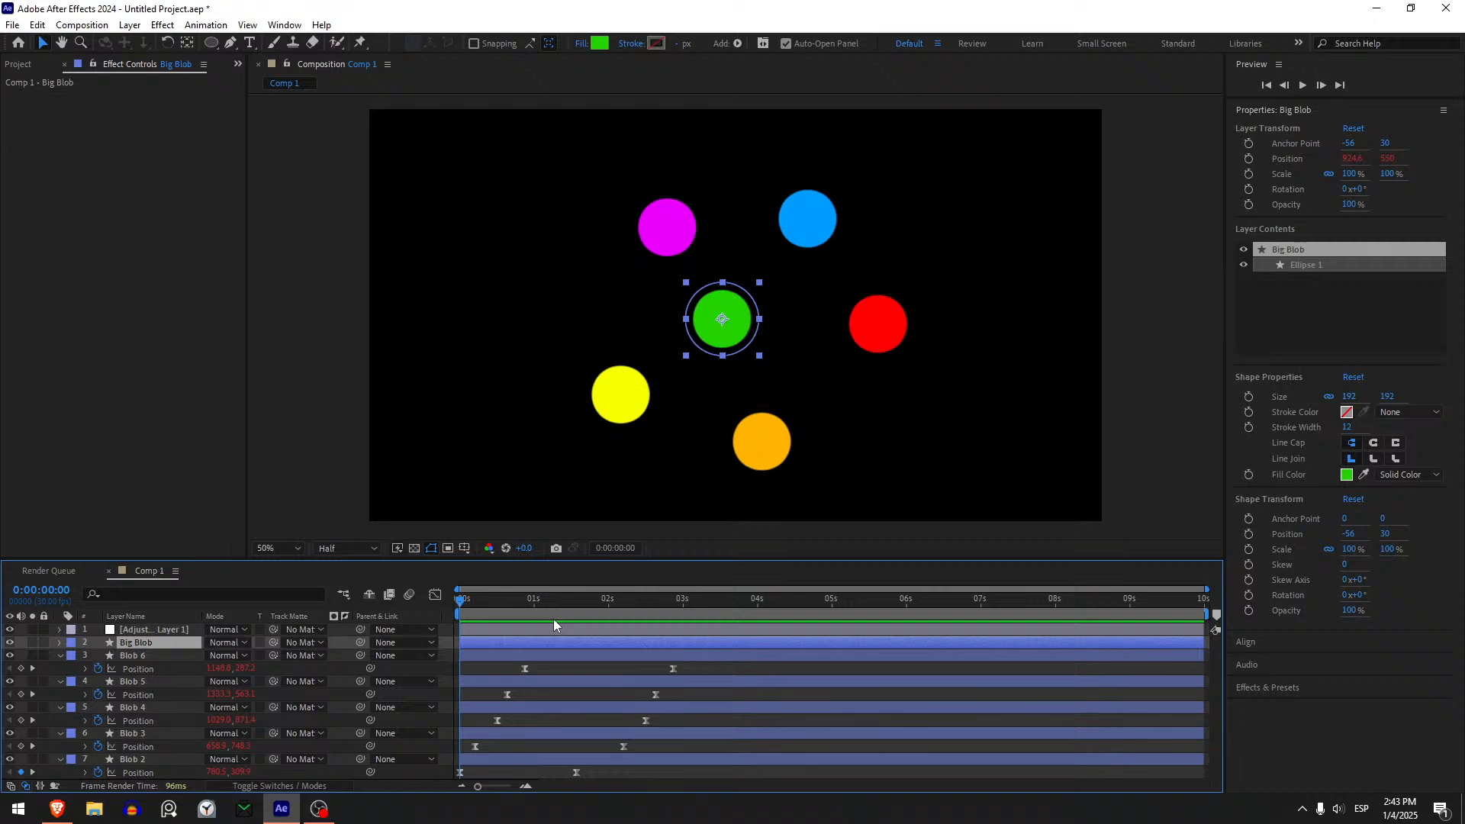
key(s)
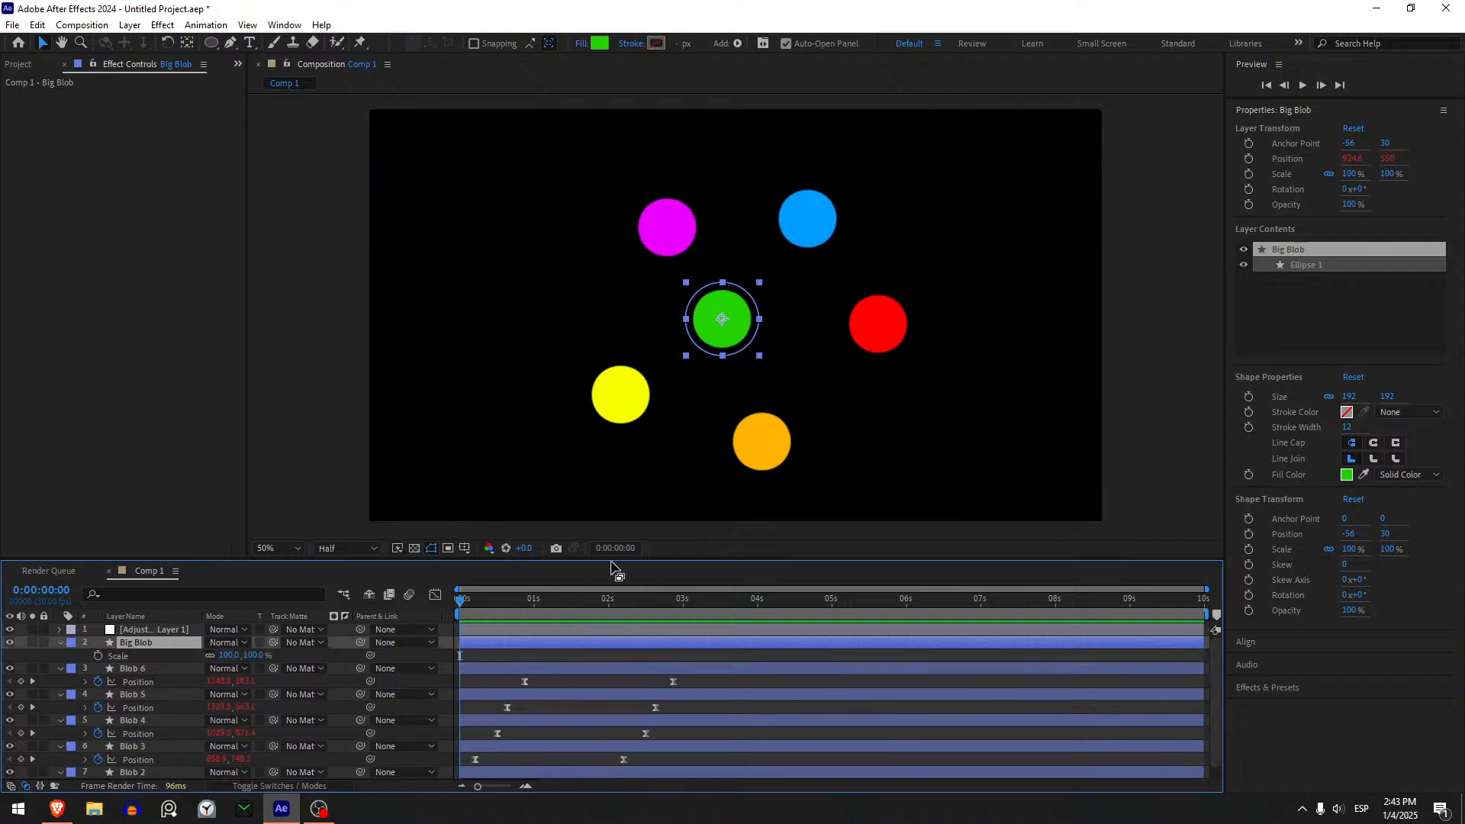
click(99, 656)
drag(470, 601, 511, 606)
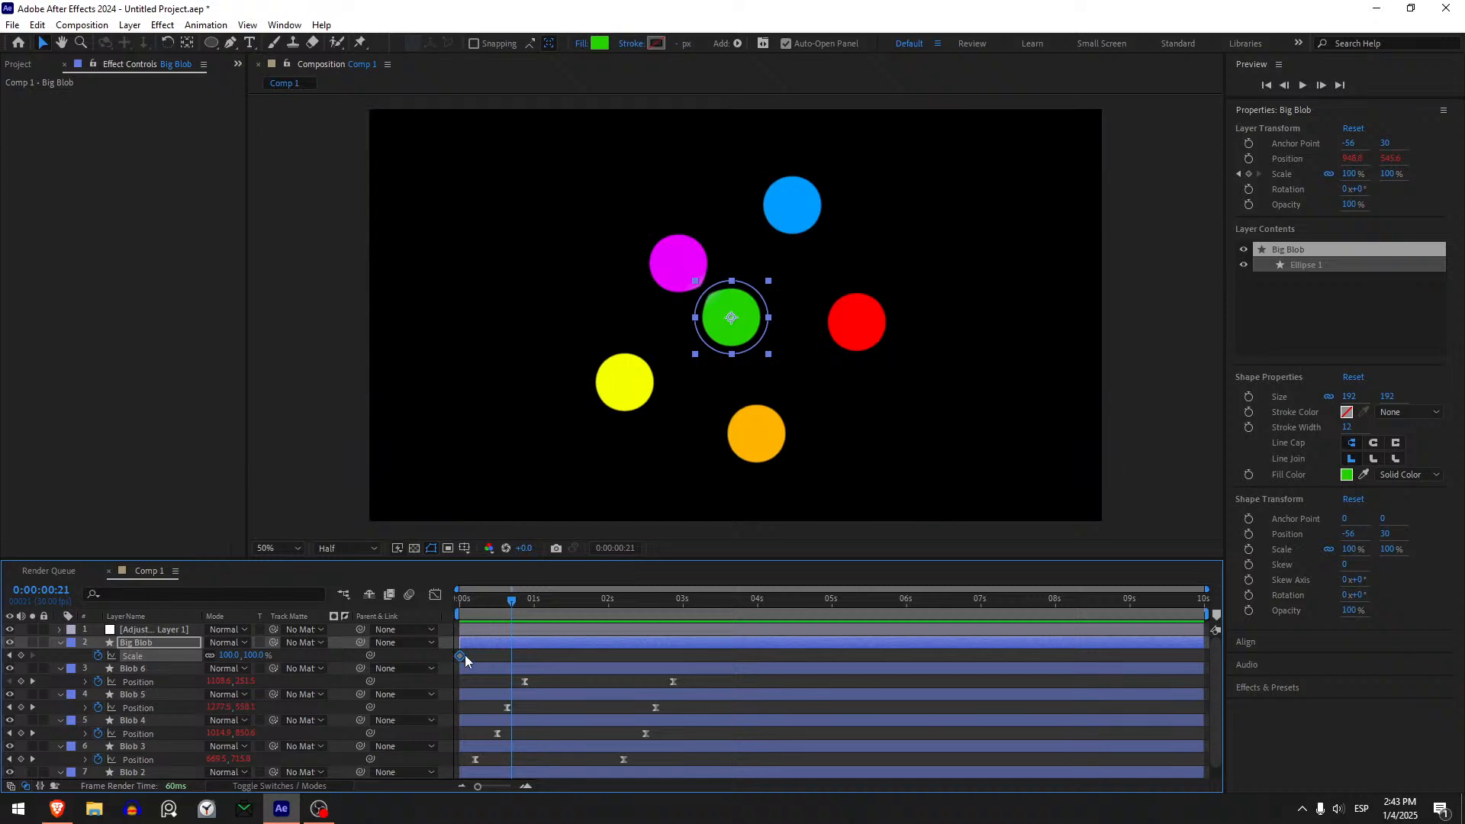
drag(460, 656, 512, 656)
- Keyframe Big Blob's Scale at 0:00:01:09, trying 120% and settling on 125%
drag(512, 595, 557, 611)
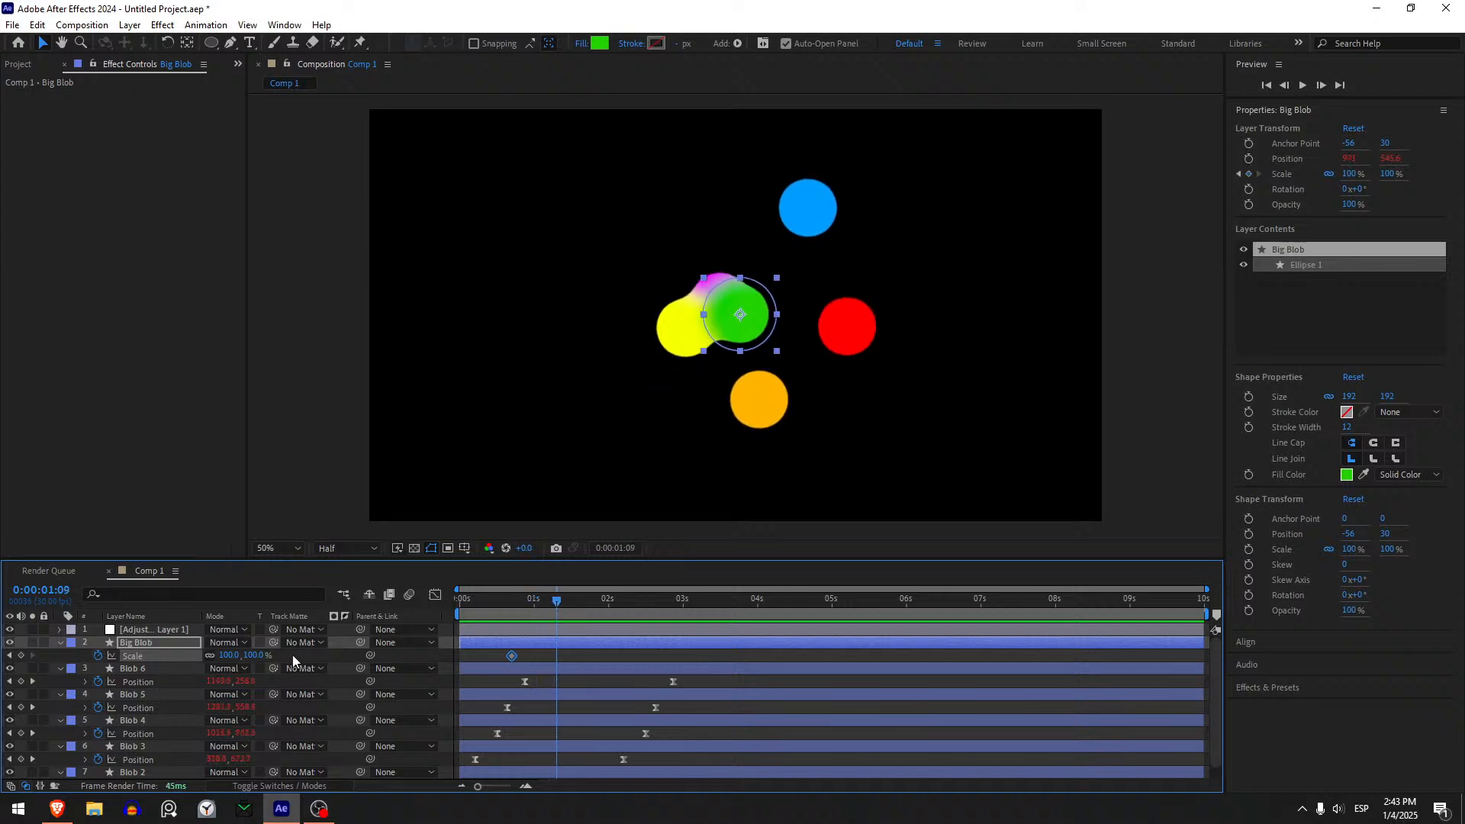
click(256, 655)
text(120)
key(Return)
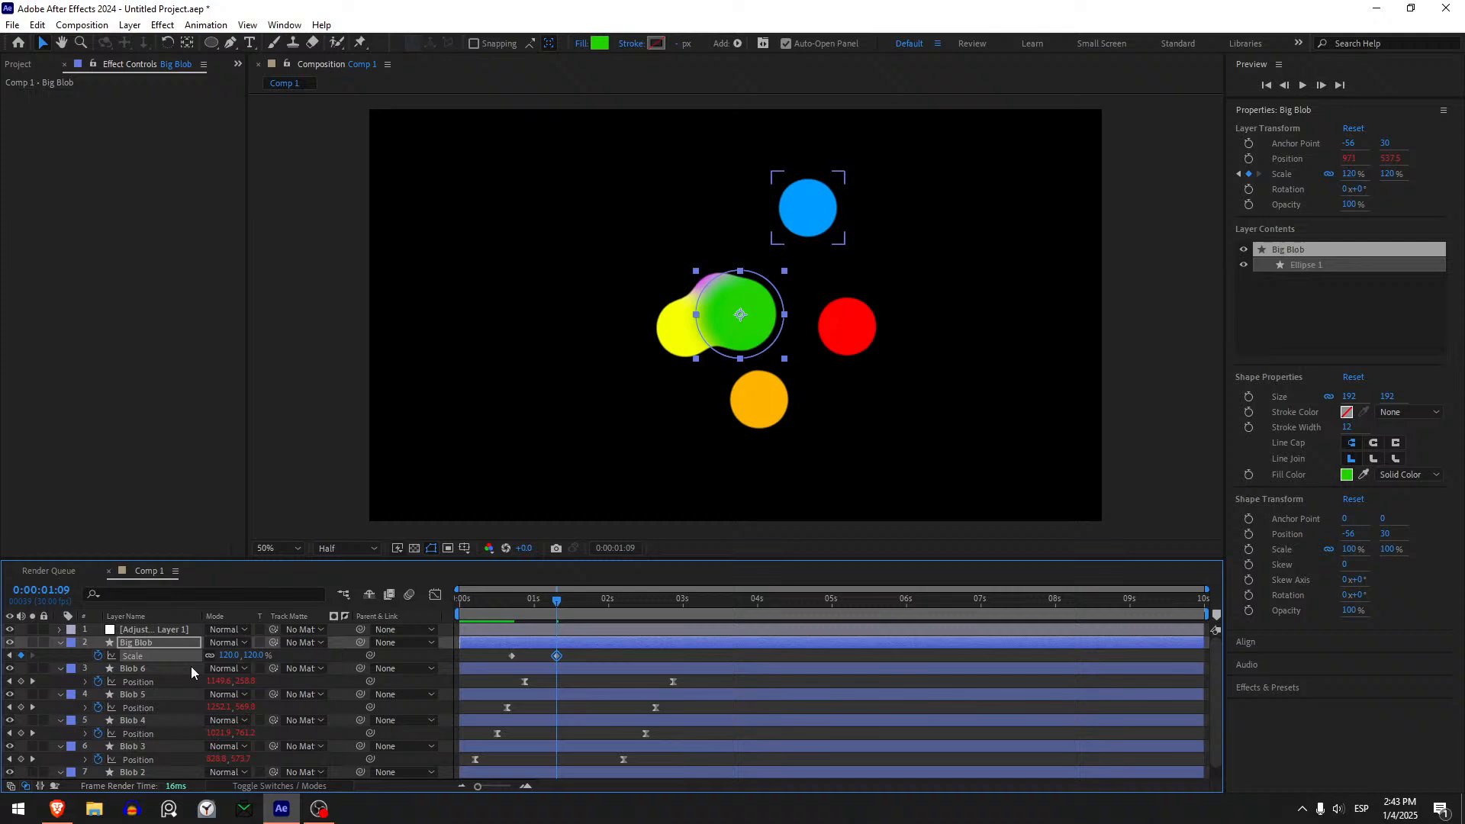
click(258, 655)
text(125)
key(Return)
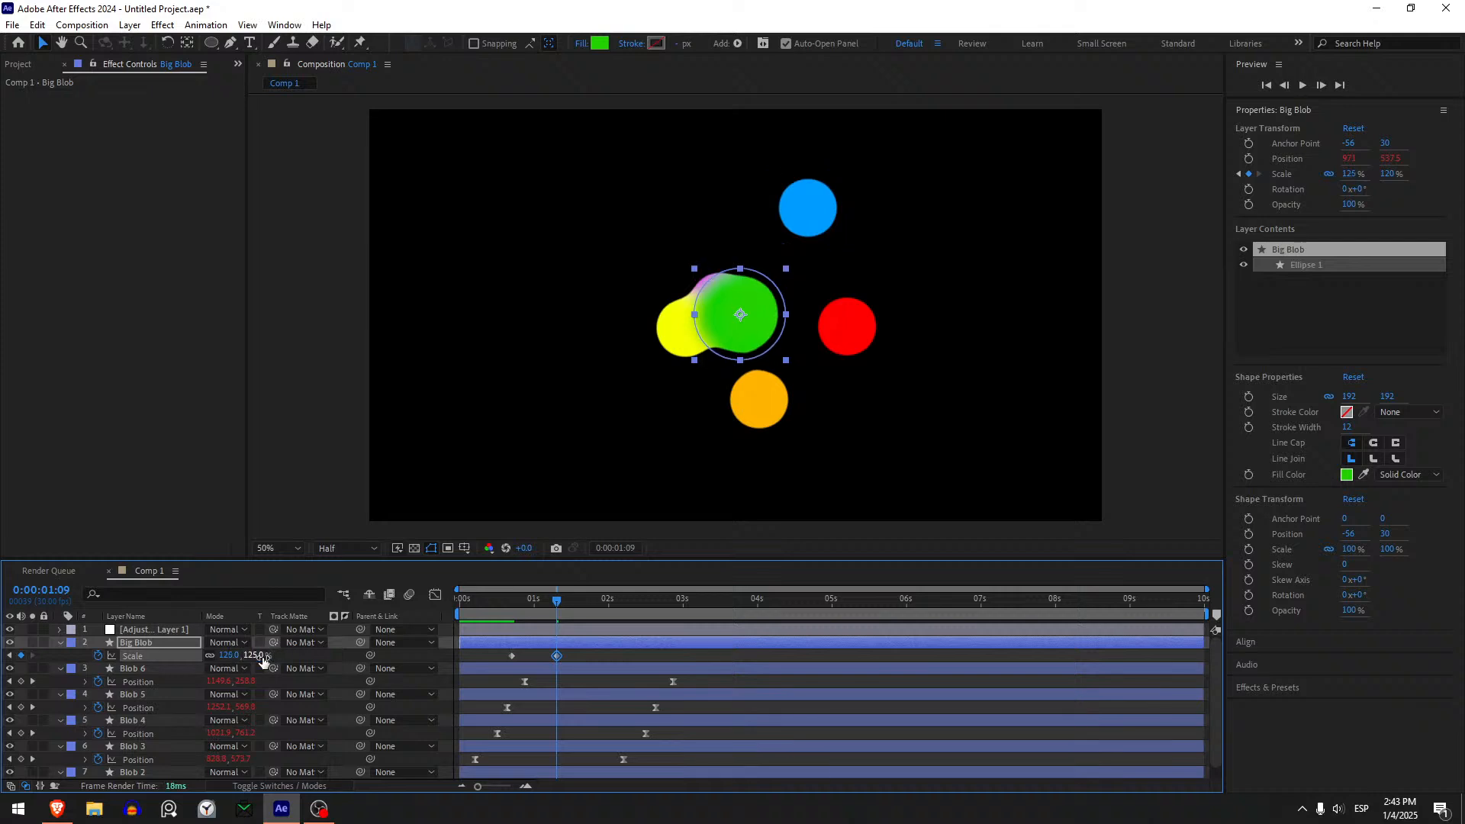
- Keyframe Big Blob's Scale at 150% at 0:00:01:19 and 175% at 0:00:01:23
drag(553, 608, 583, 609)
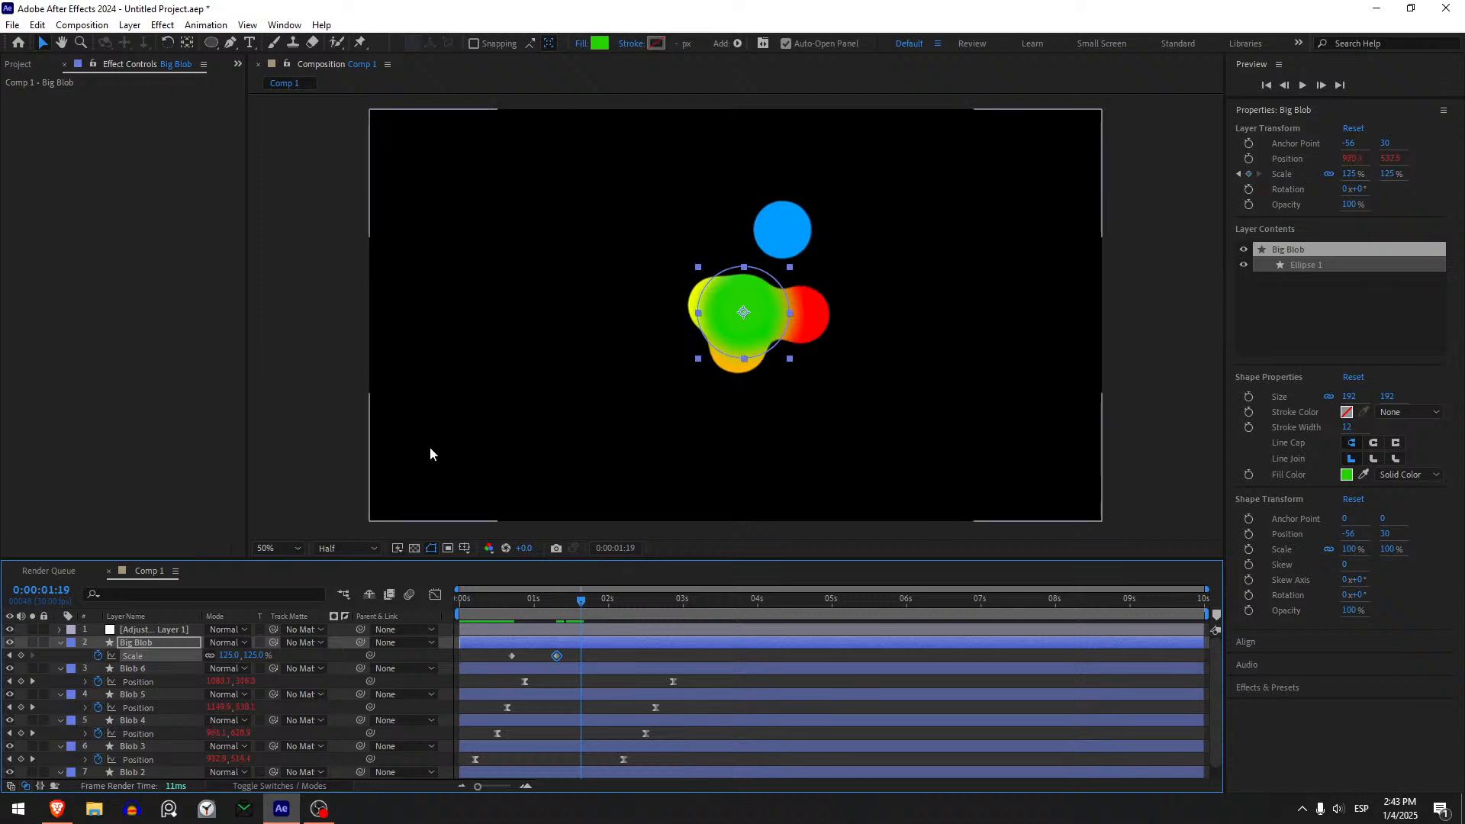
click(249, 655)
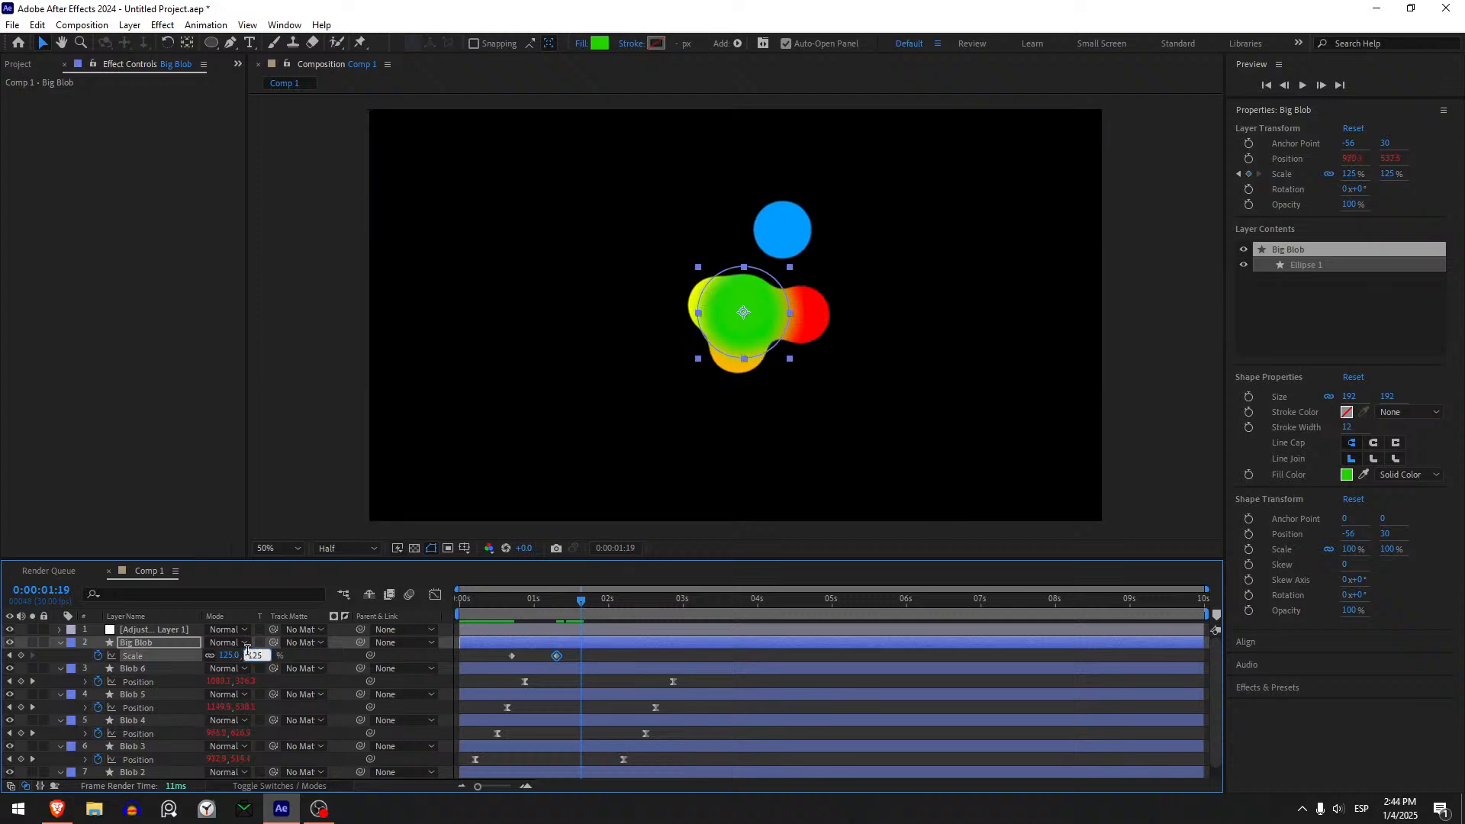
text(+25)
key(Return)
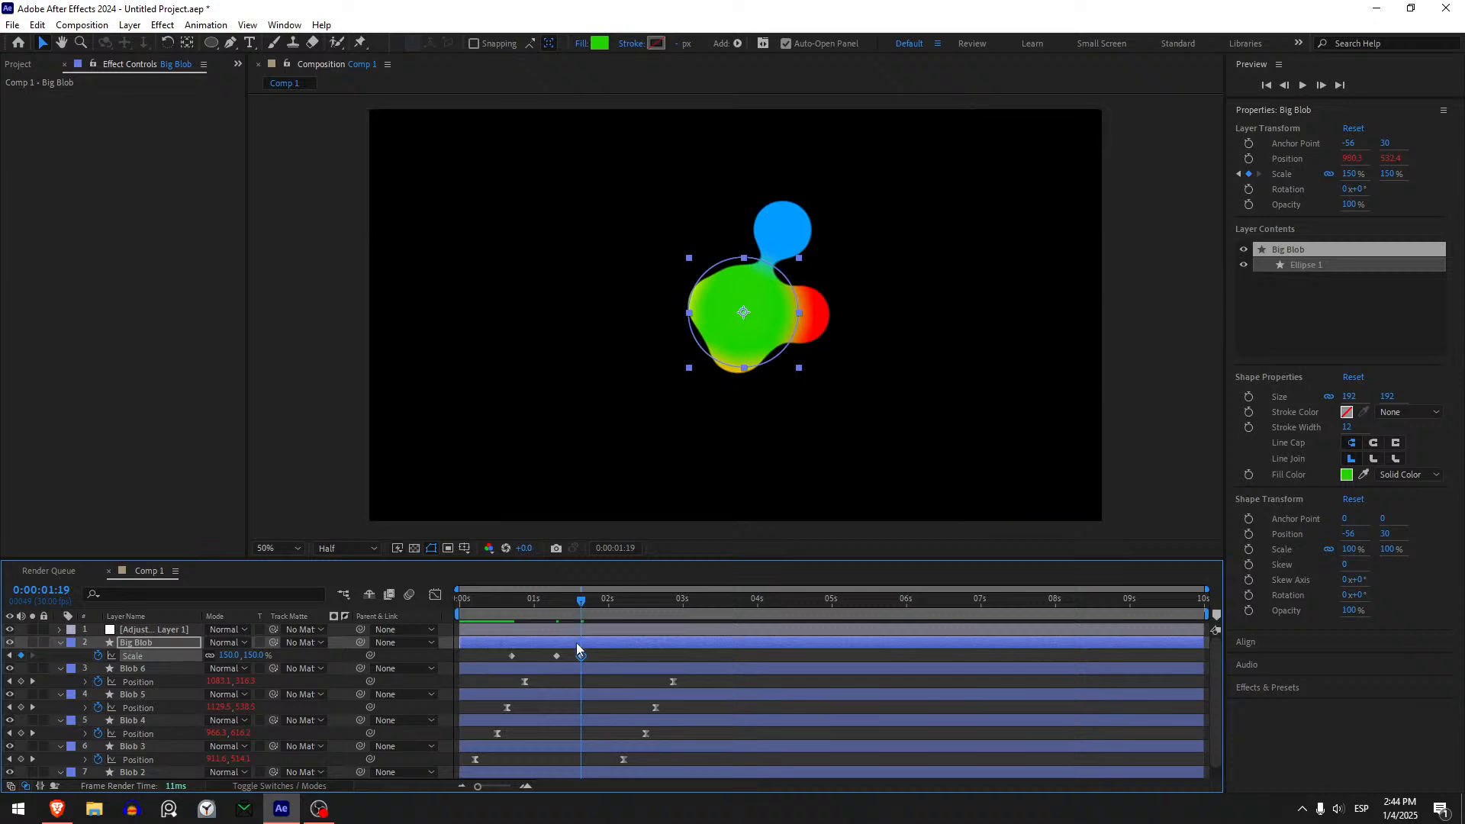
drag(582, 603, 591, 602)
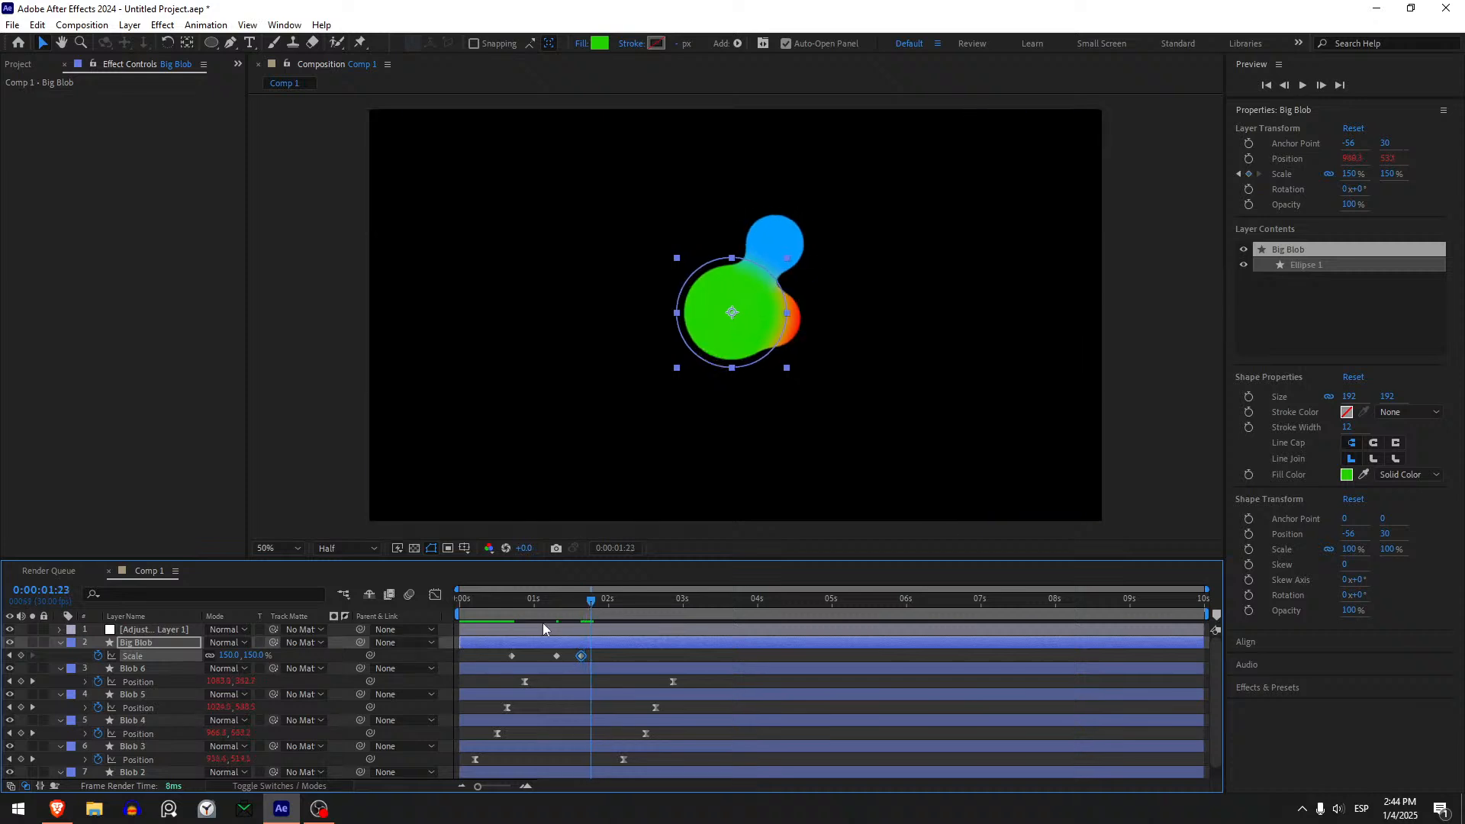
click(251, 655)
text(175)
key(Return)
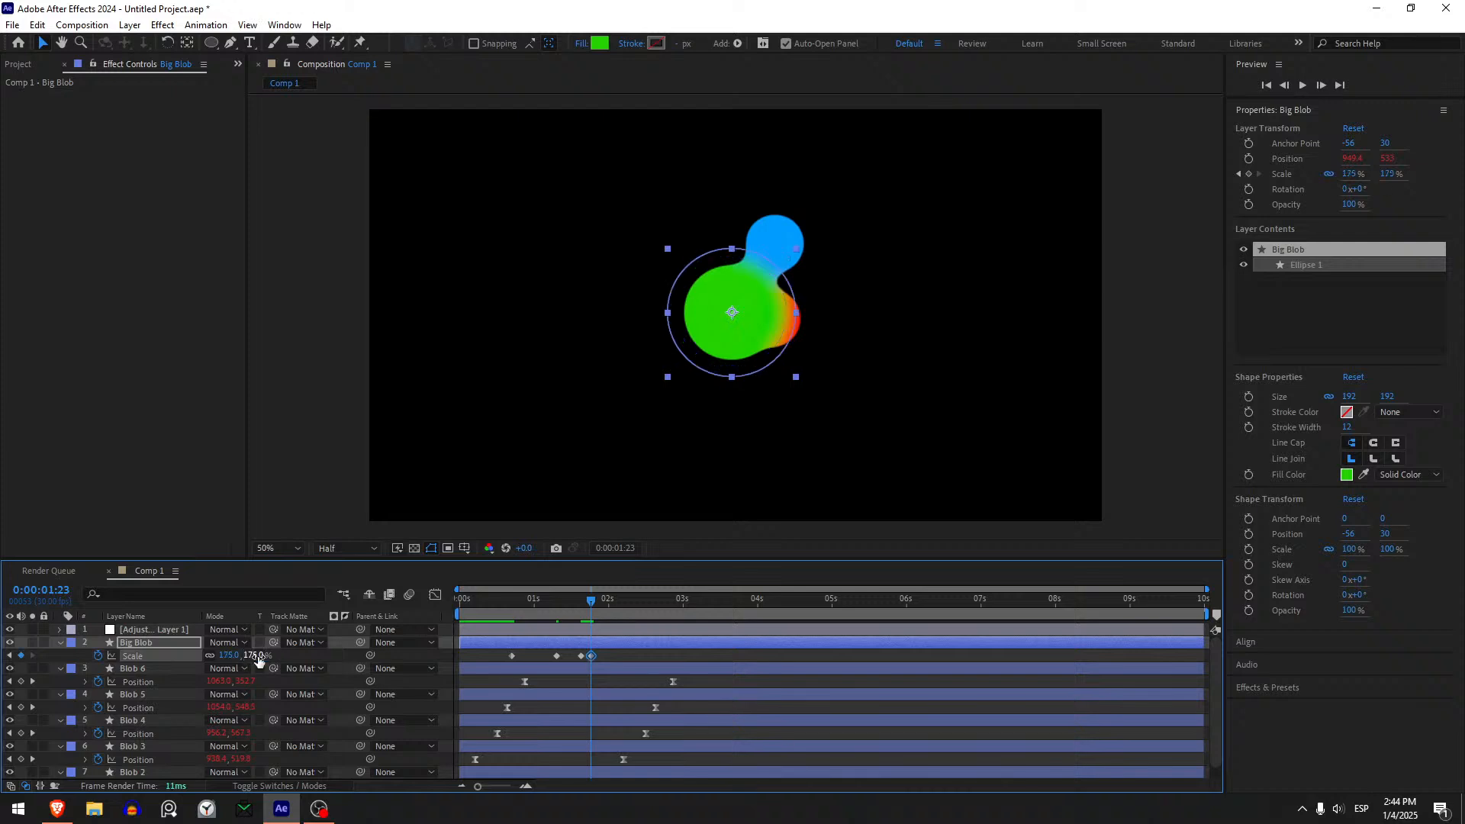
- Keyframe Big Blob's Scale at 190% at 0:00:01:27 and 200% at 0:00:02:01
drag(592, 605, 602, 604)
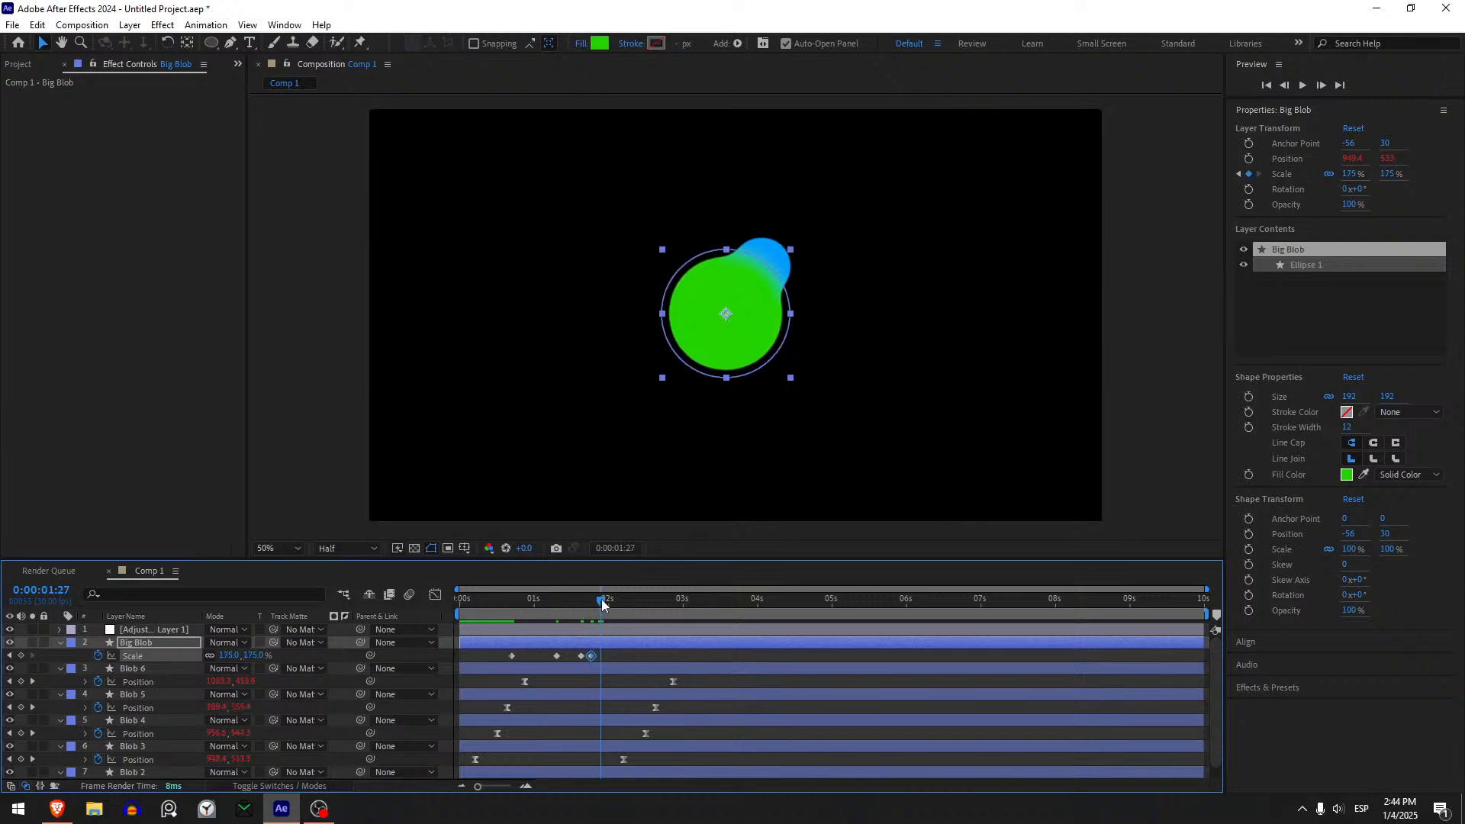
click(251, 655)
text(190)
key(Return)
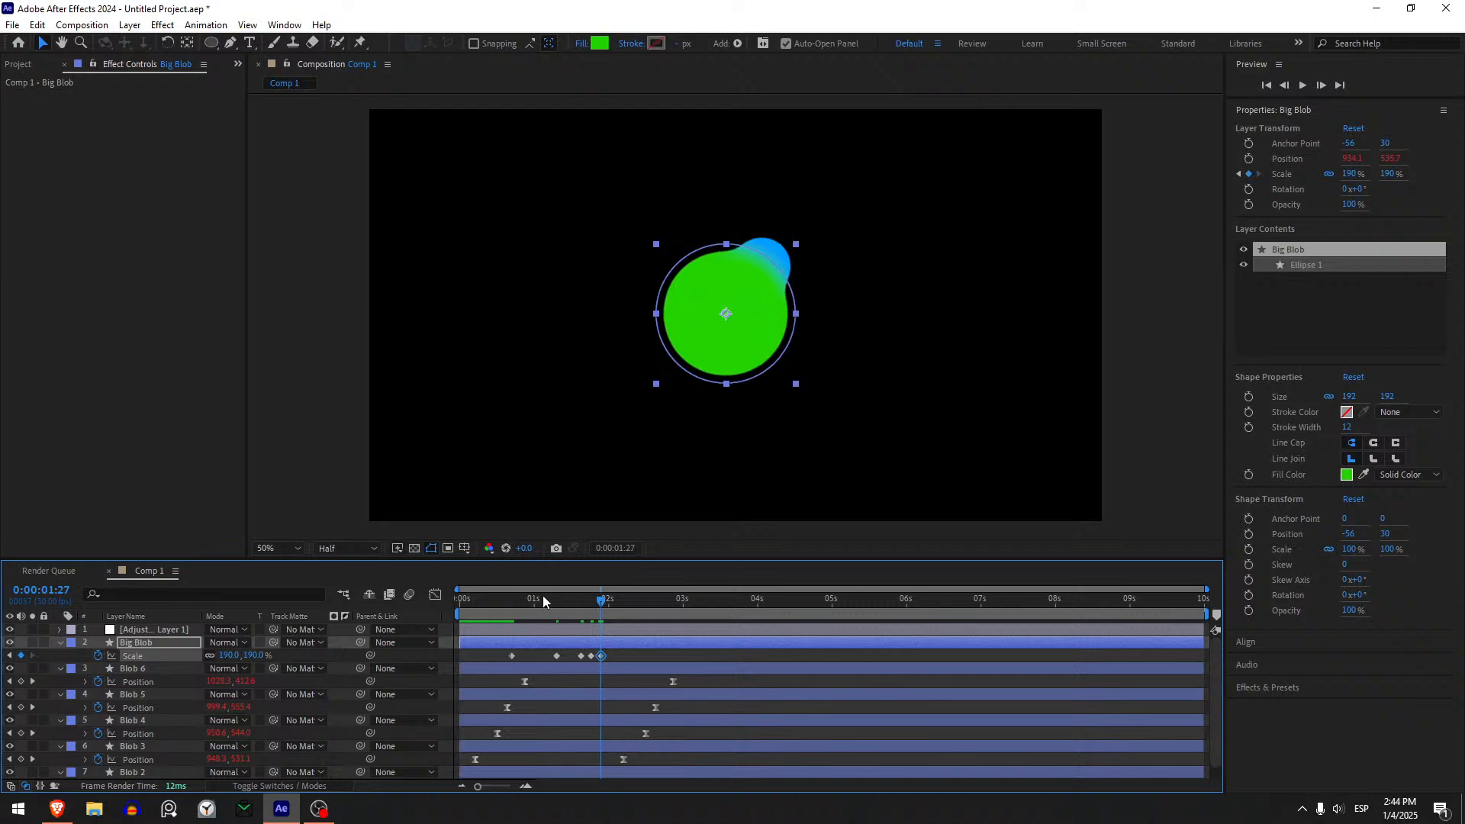
drag(609, 604, 611, 603)
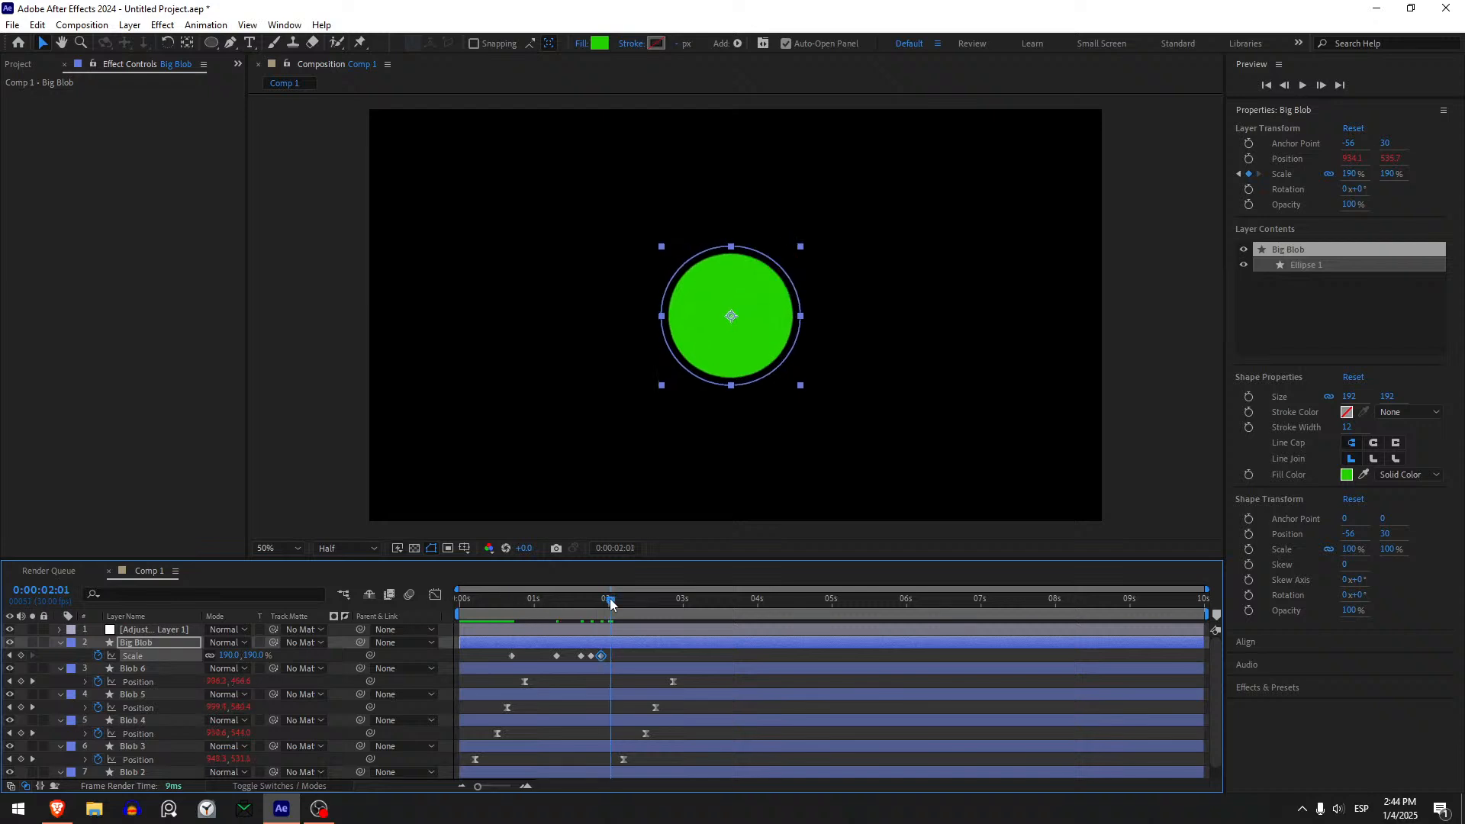
click(258, 655)
text(+10)
key(Return)
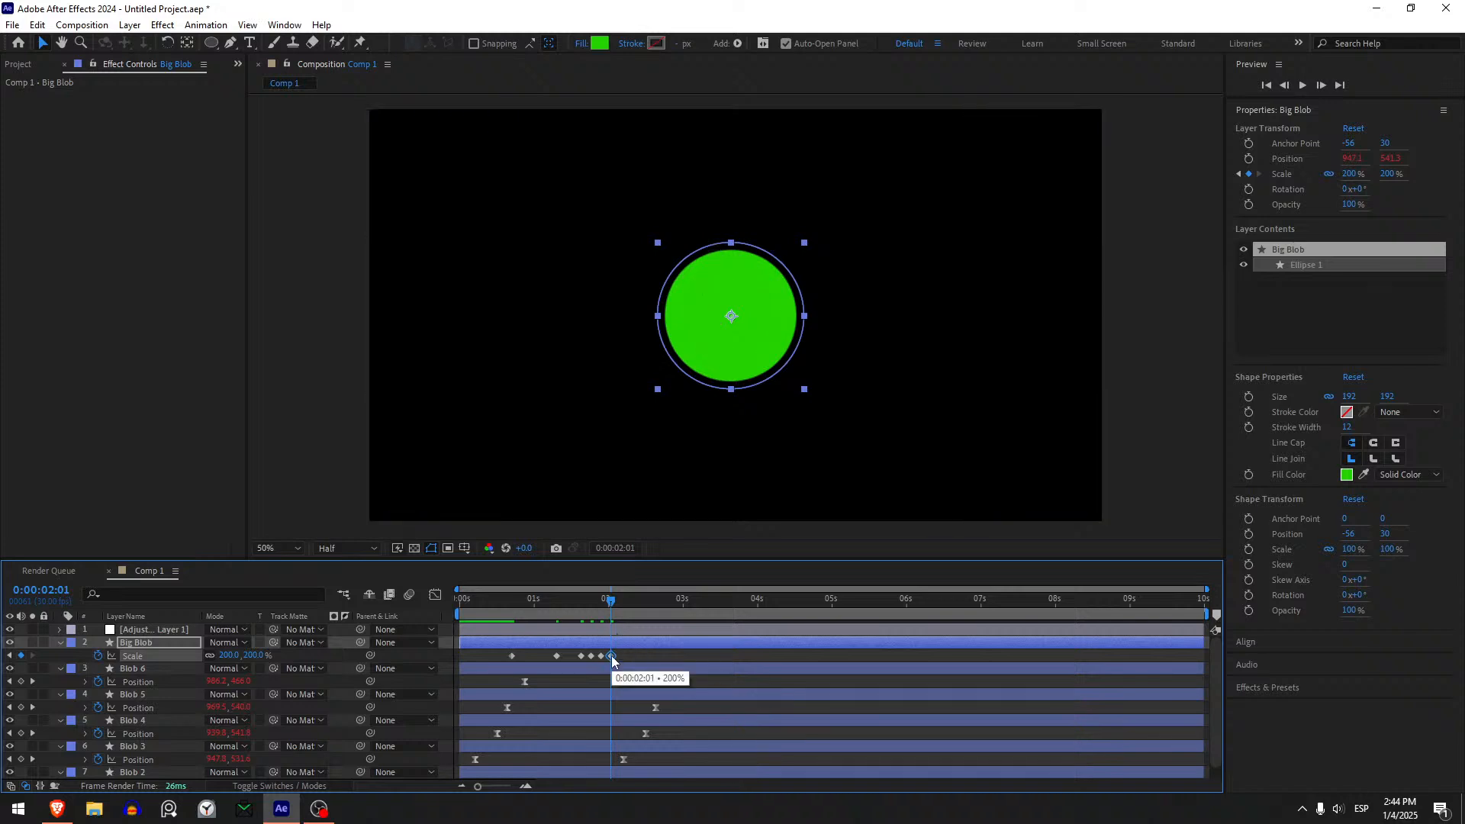
- Apply Easy Ease to all of Big Blob's Scale keyframes and preview the growth from the start of the composition
click(611, 656)
drag(633, 652, 476, 673)
key(F9)
click(496, 654)
drag(479, 599, 459, 601)
key(space)
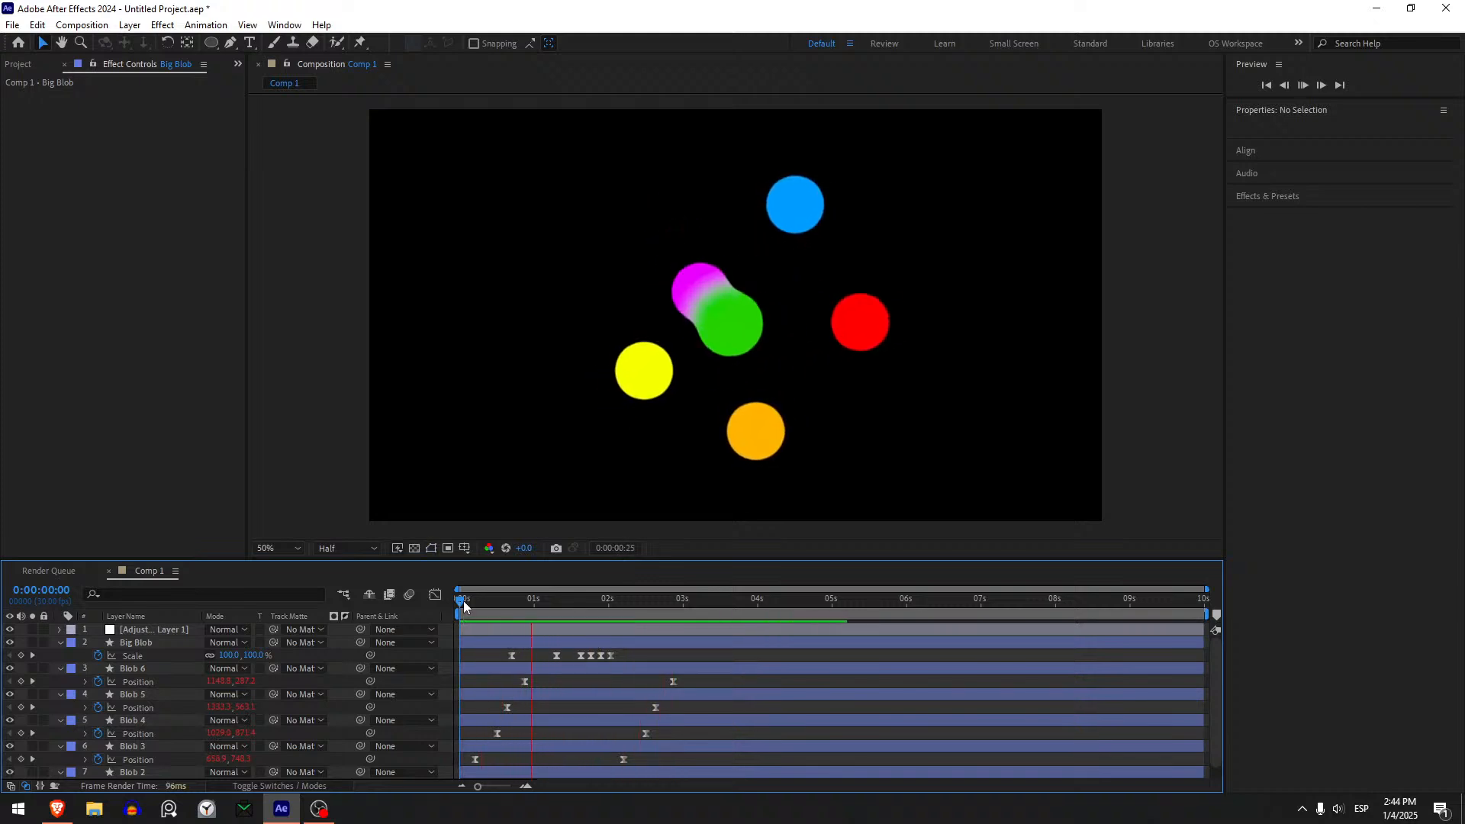
- Try moving Big Blob's last Scale keyframe to about 3 seconds, preview the slower growth, and undo the move
drag(464, 605, 682, 656)
click(554, 600)
key(space)
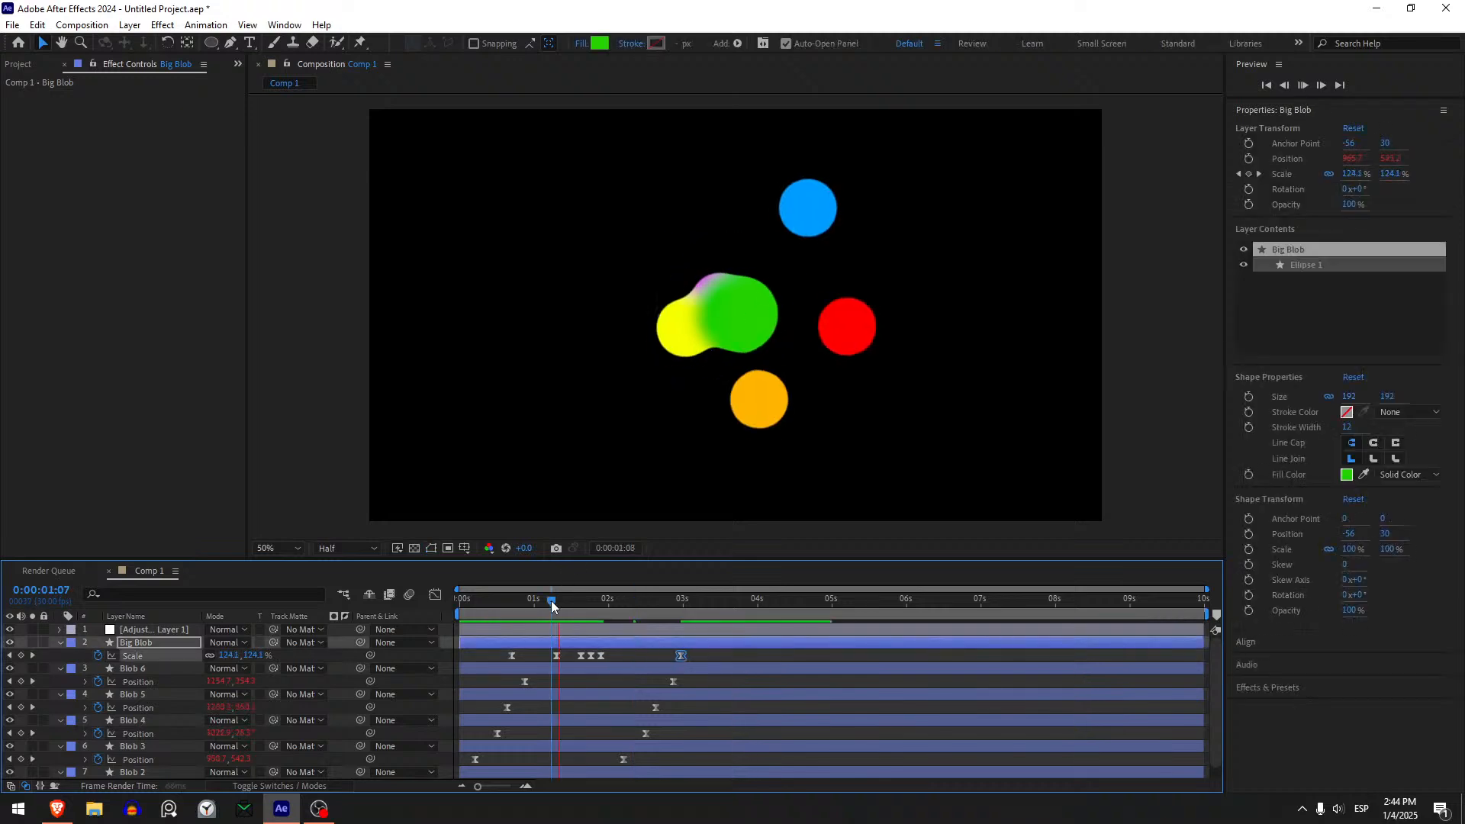
key(space)
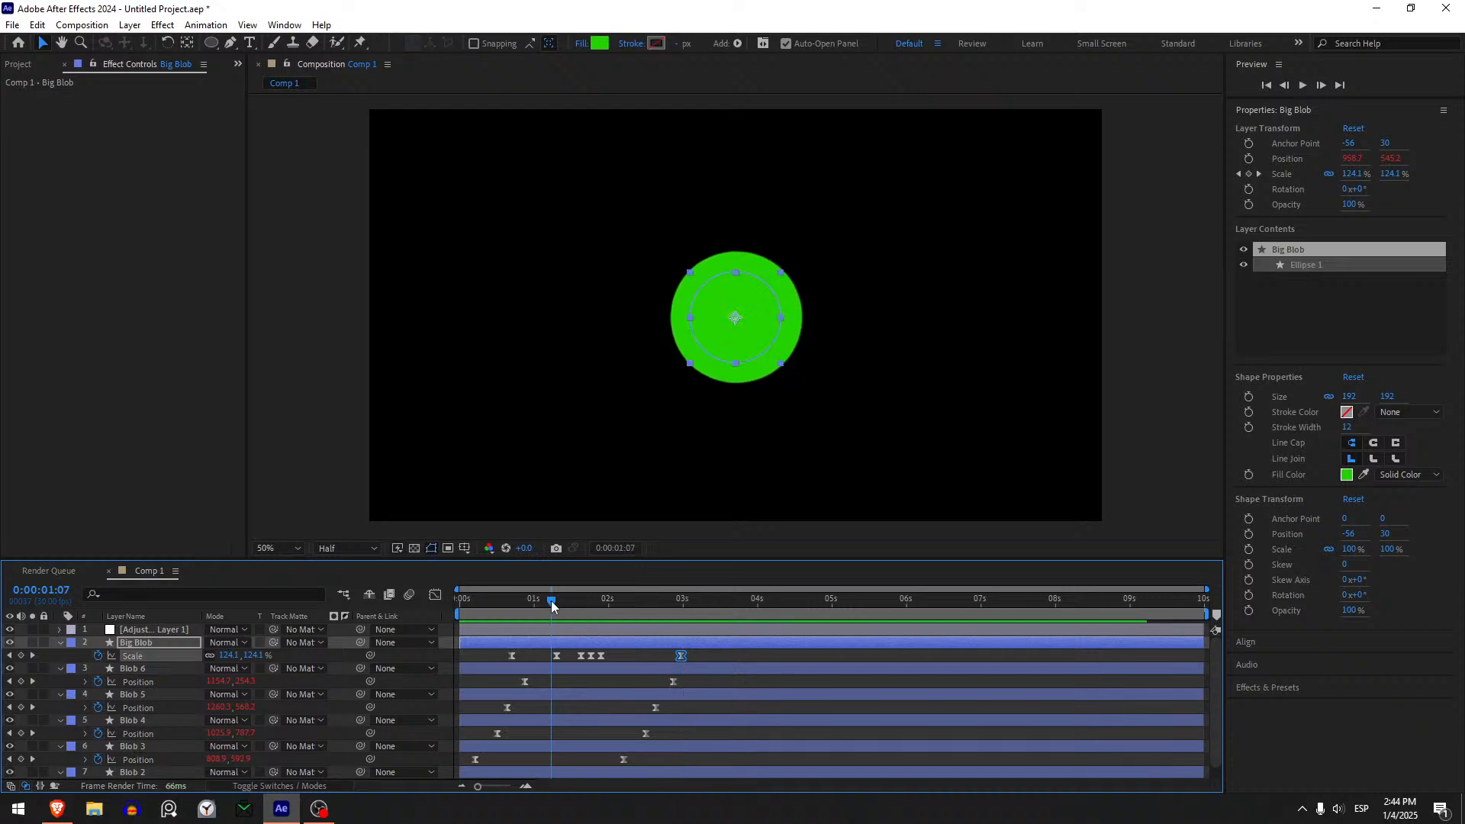
key(ctrl+z)
- Keyframe Big Blob's Scale at 221% at 0:00:02:24 and lengthen that keyframe's incoming ease in the speed graph
drag(552, 601, 668, 613)
click(661, 655)
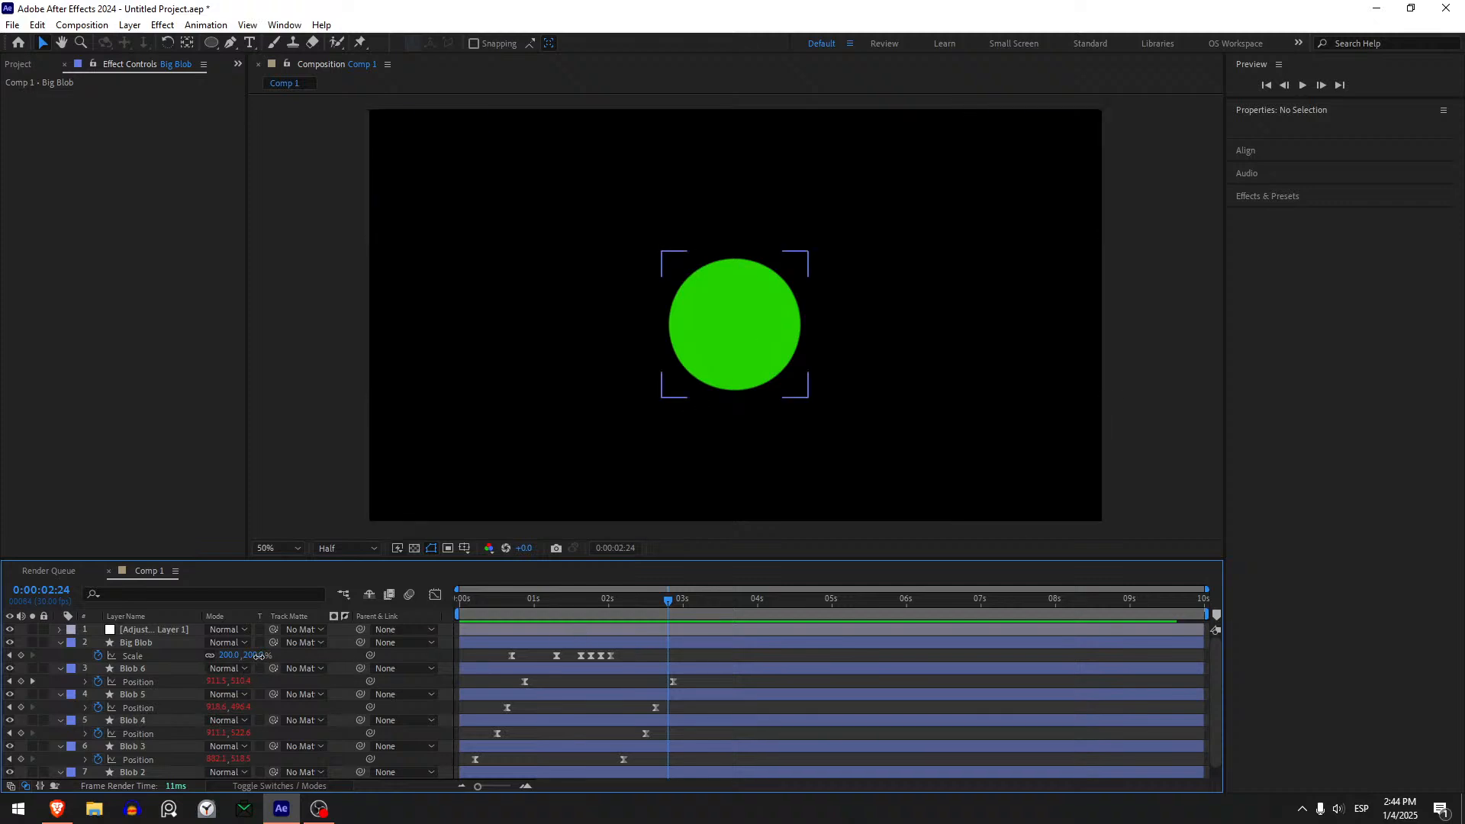
drag(252, 656, 273, 657)
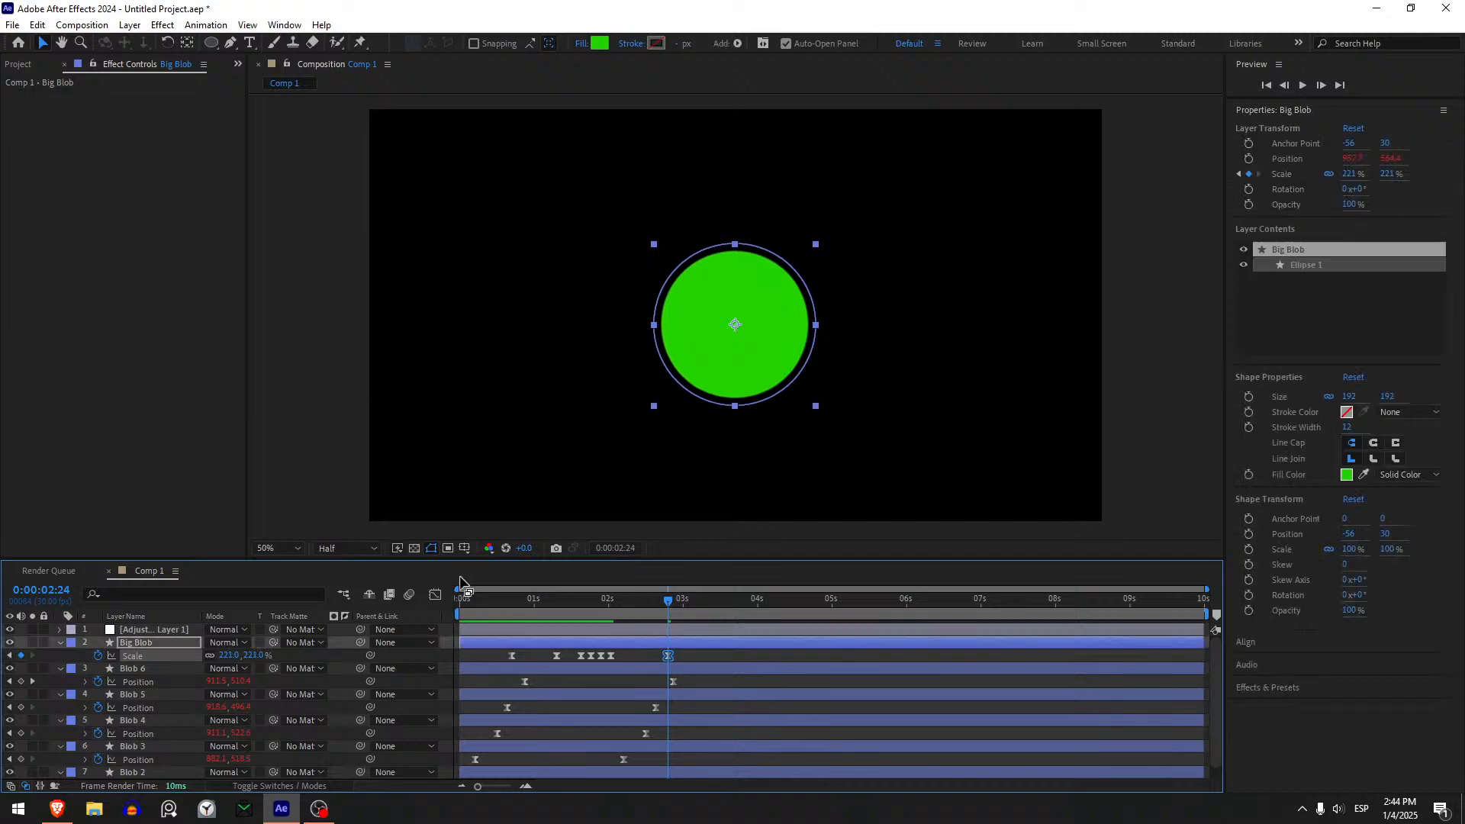
click(435, 592)
click(667, 747)
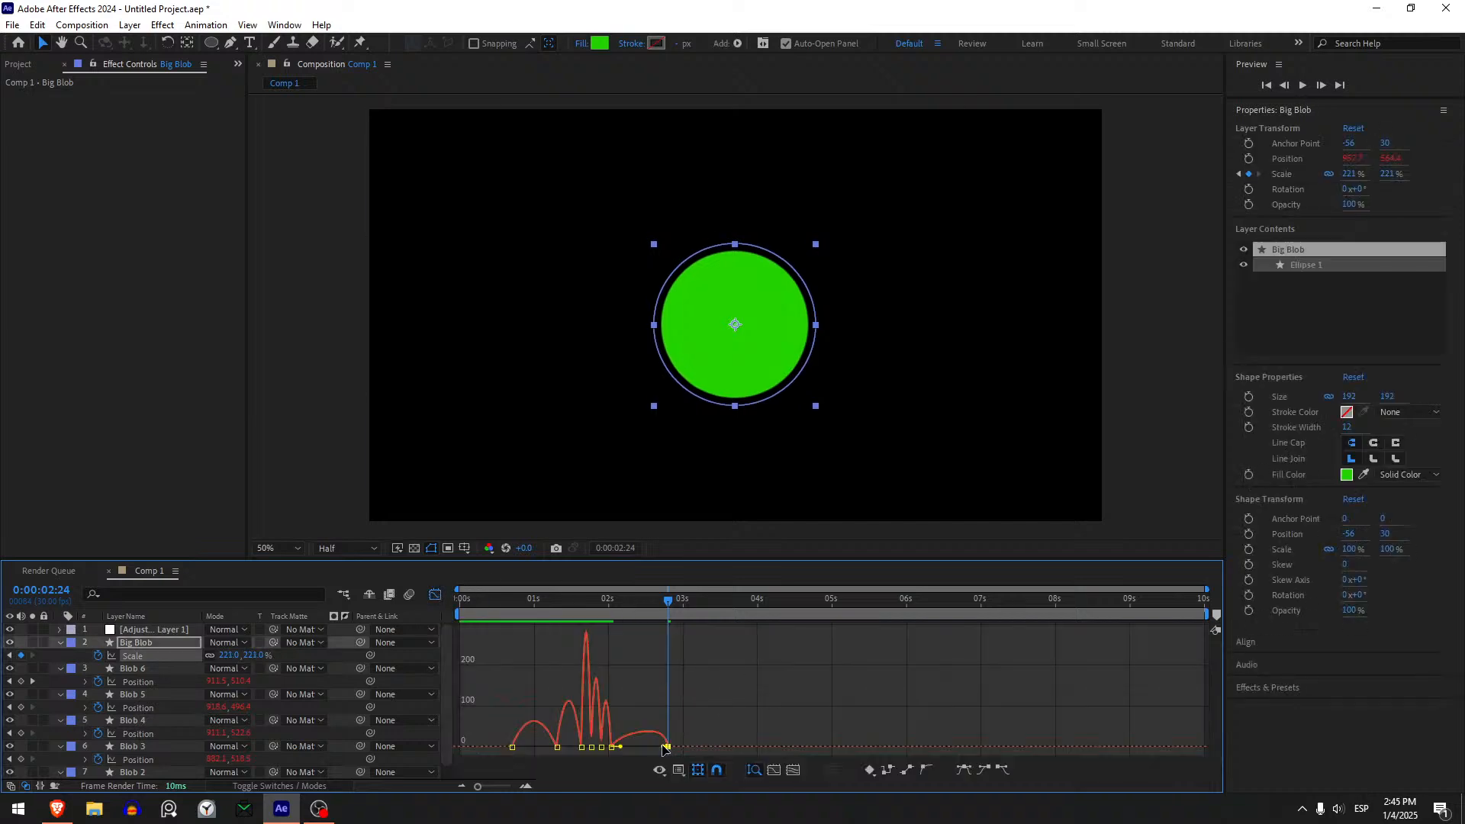
drag(663, 747, 646, 748)
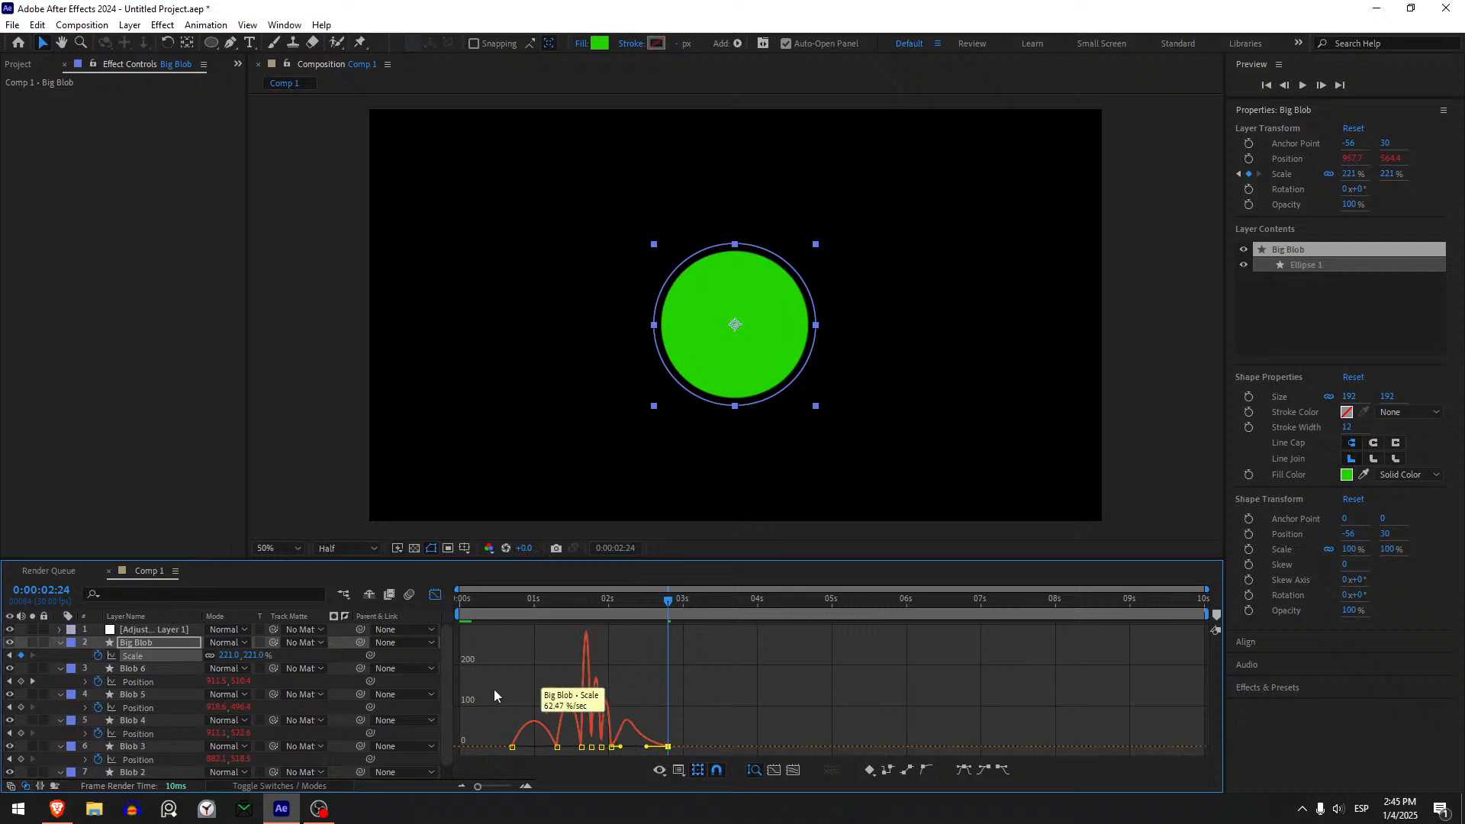
click(435, 594)
- Preview the extra growth and delete Big Blob's 221% Scale keyframe at 0:00:02:24
key(space)
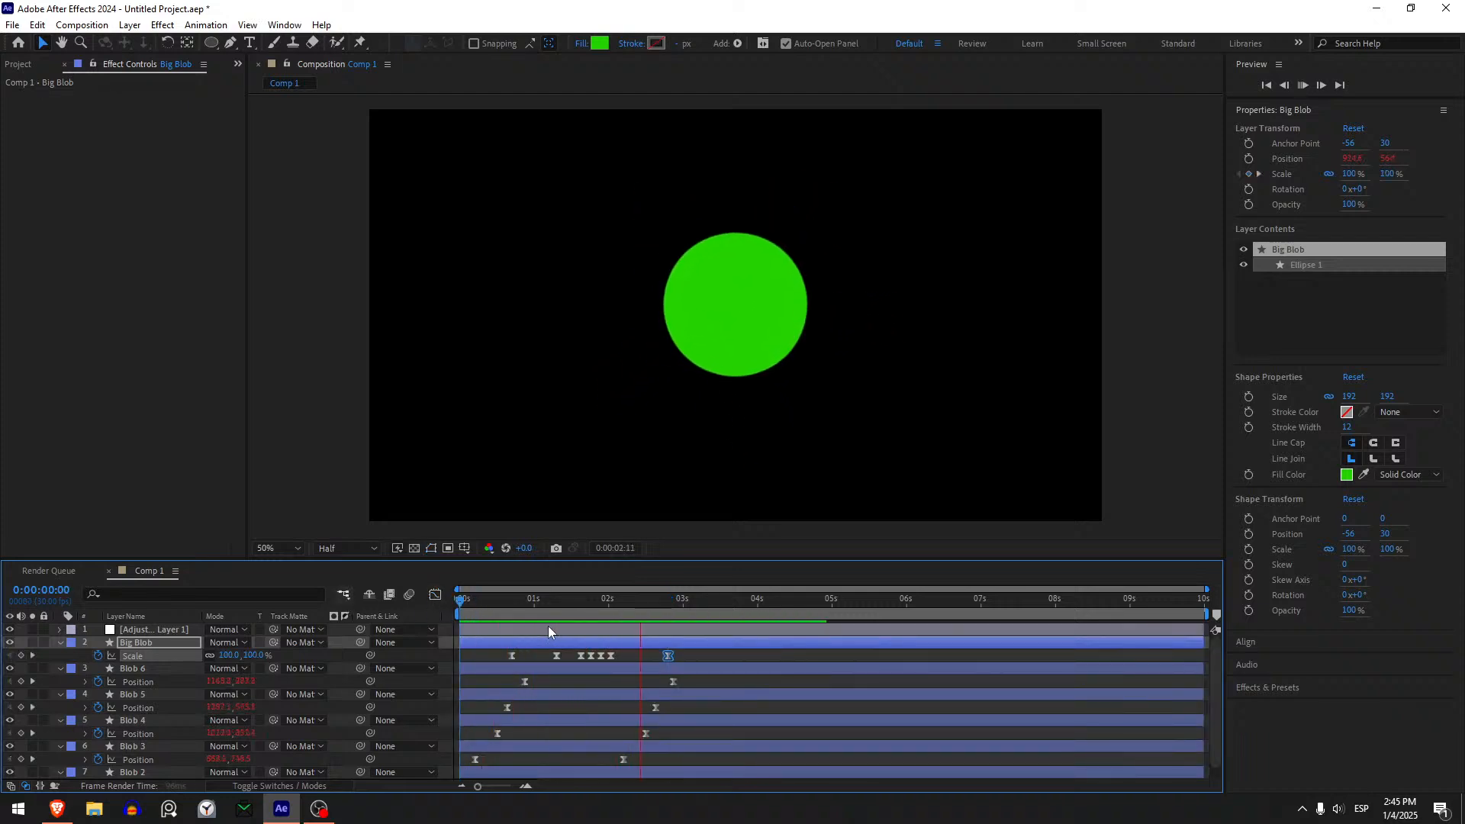
drag(595, 605, 620, 606)
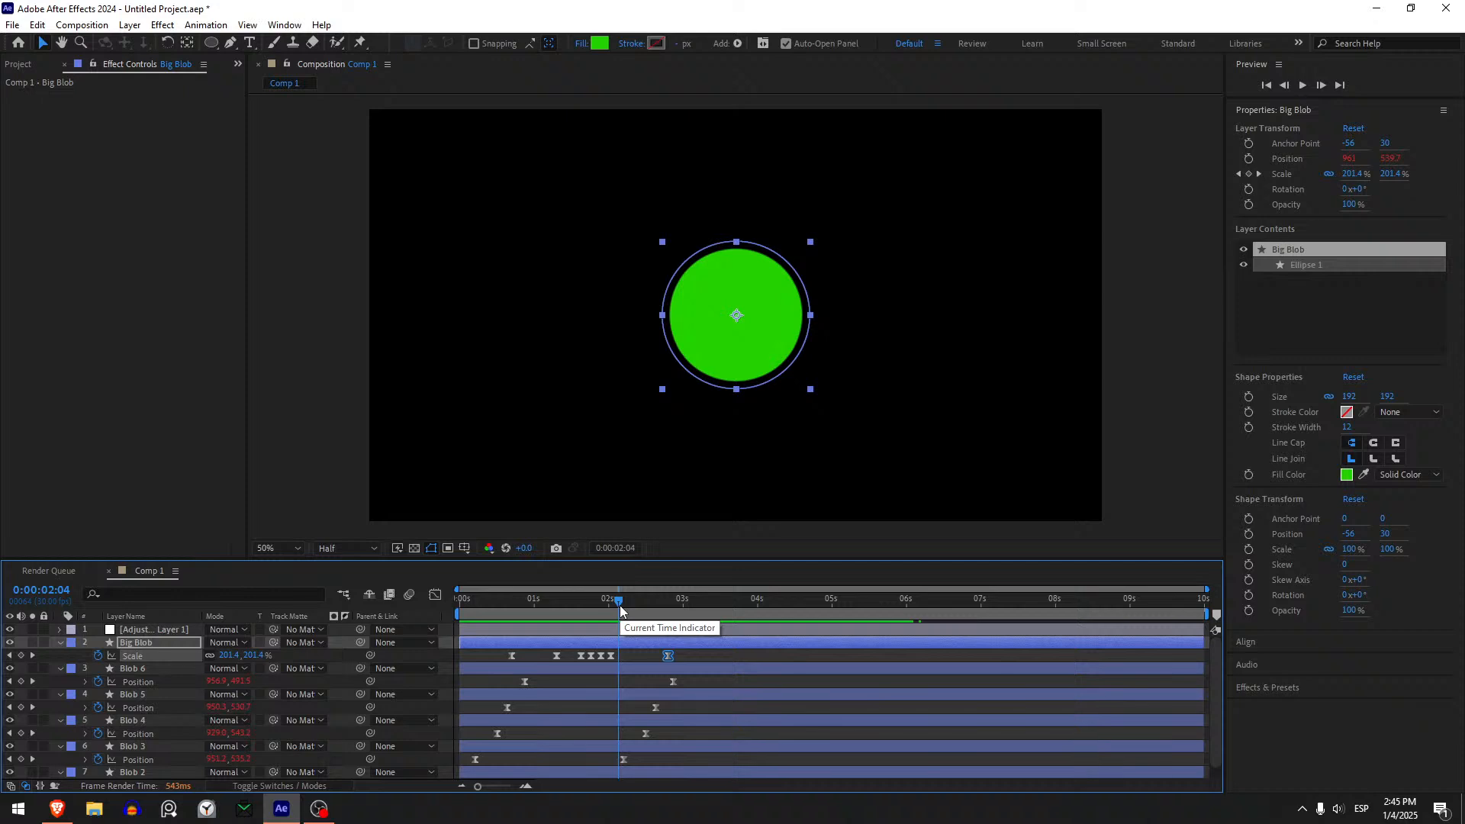
key(Delete)
- Move Big Blob's last Scale keyframe to about 2.9 seconds, lengthen its incoming ease in the speed graph, and preview
mouse_move(619, 606)
mouse_down()
mouse_move(594, 603)
mouse_move(608, 605)
mouse_up()
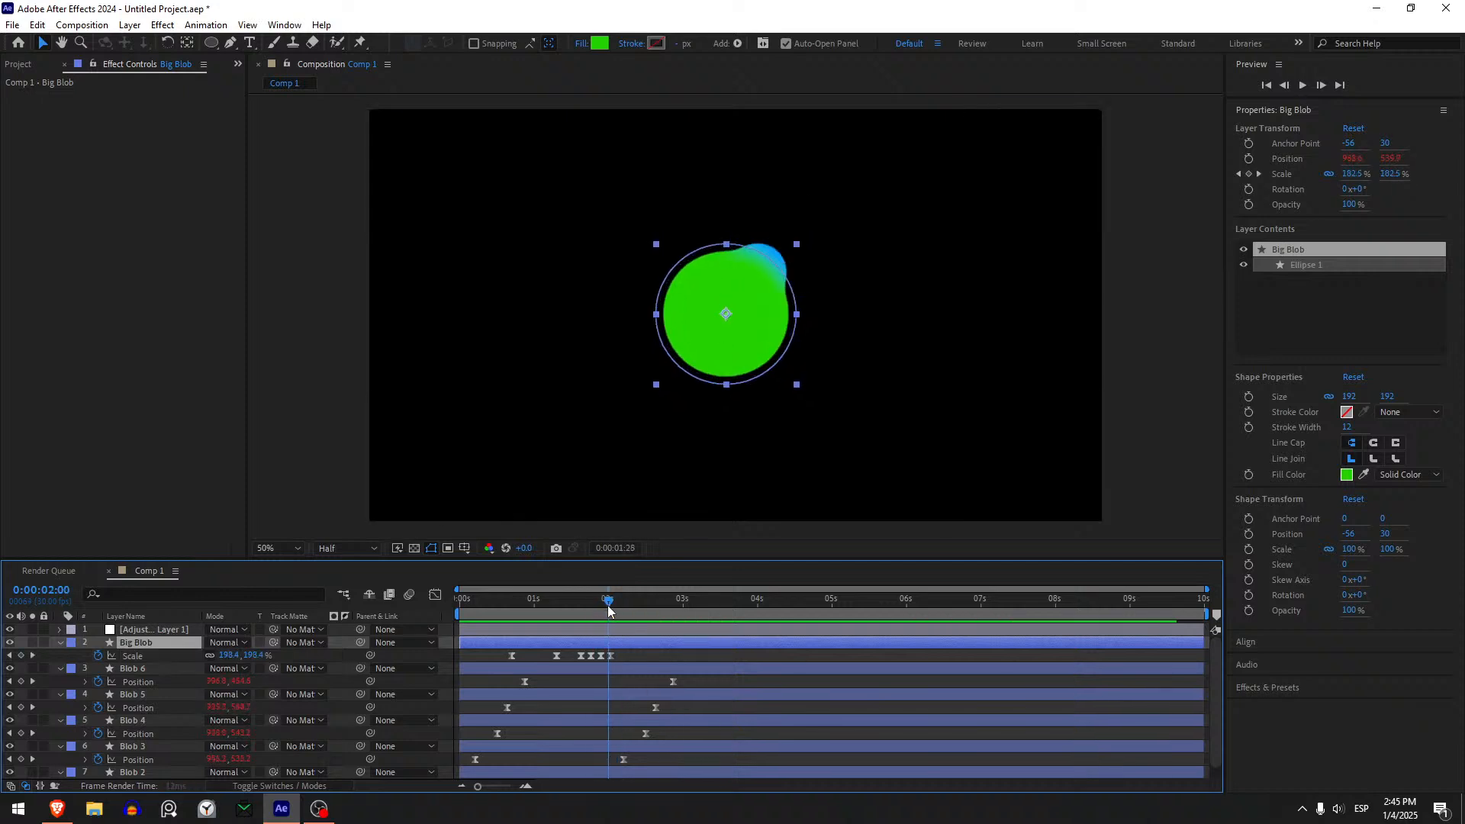
drag(611, 656, 672, 667)
click(435, 594)
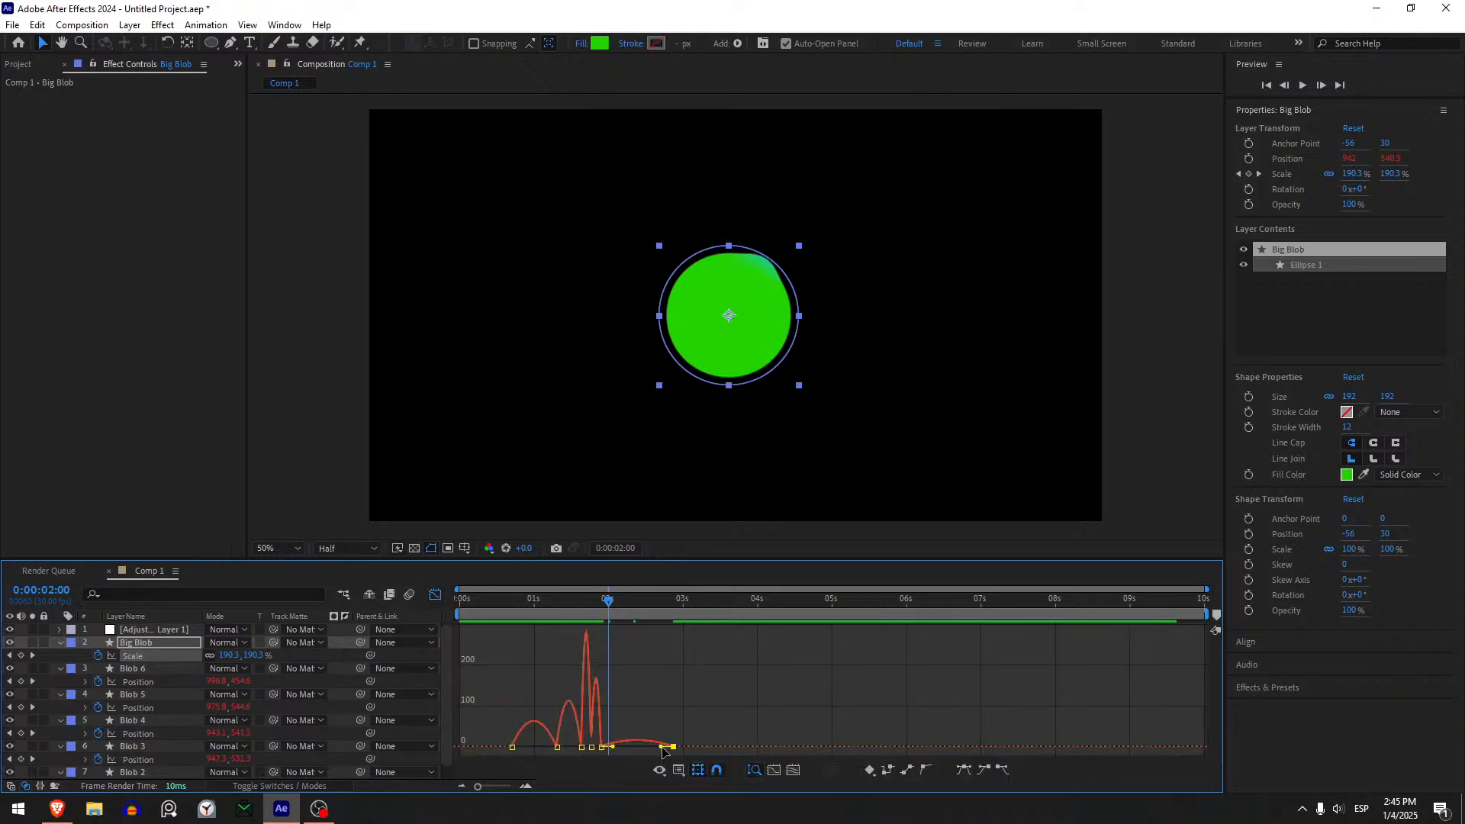
drag(662, 748, 642, 750)
click(436, 596)
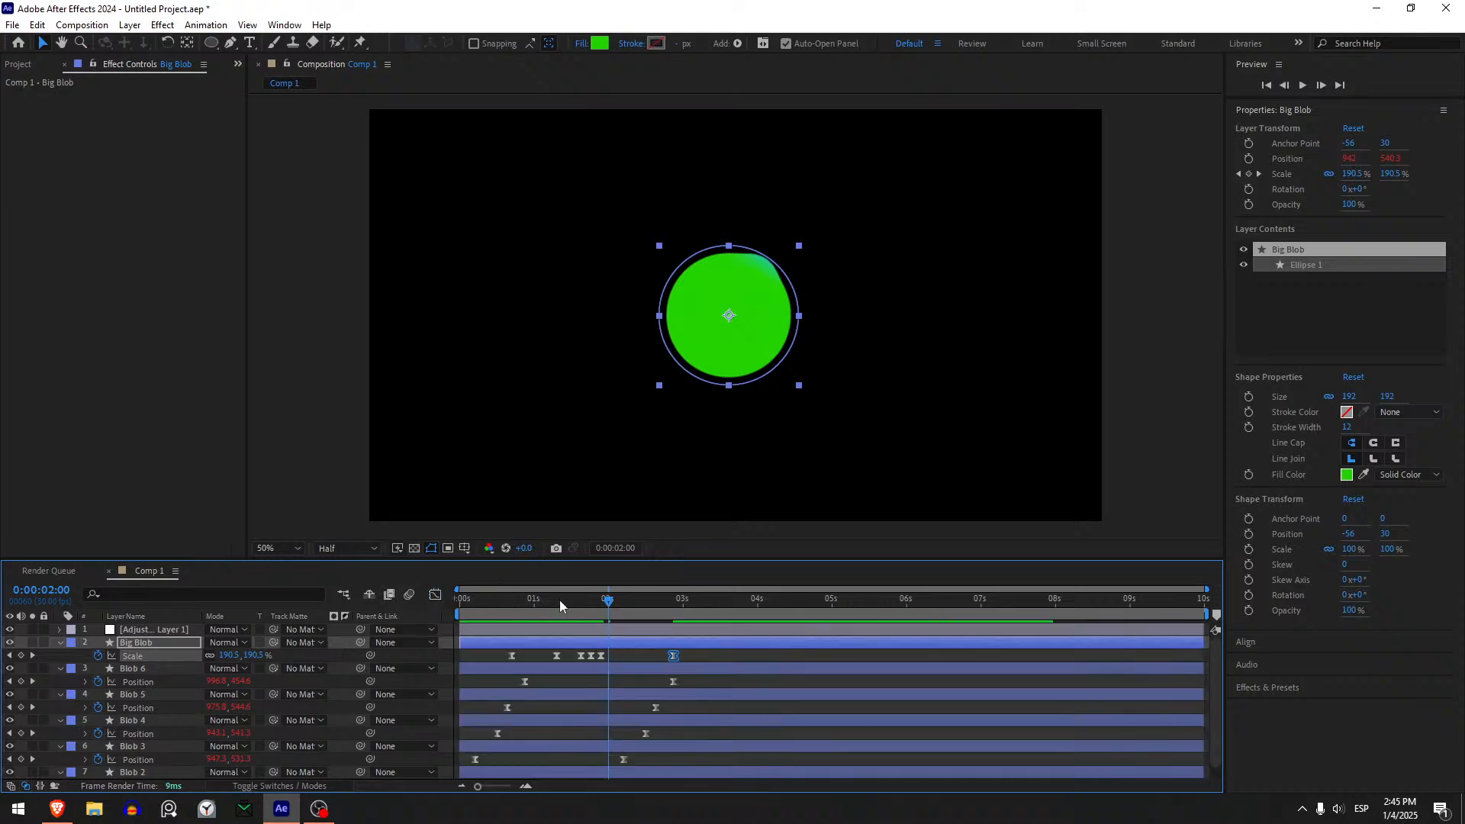
drag(560, 600, 479, 610)
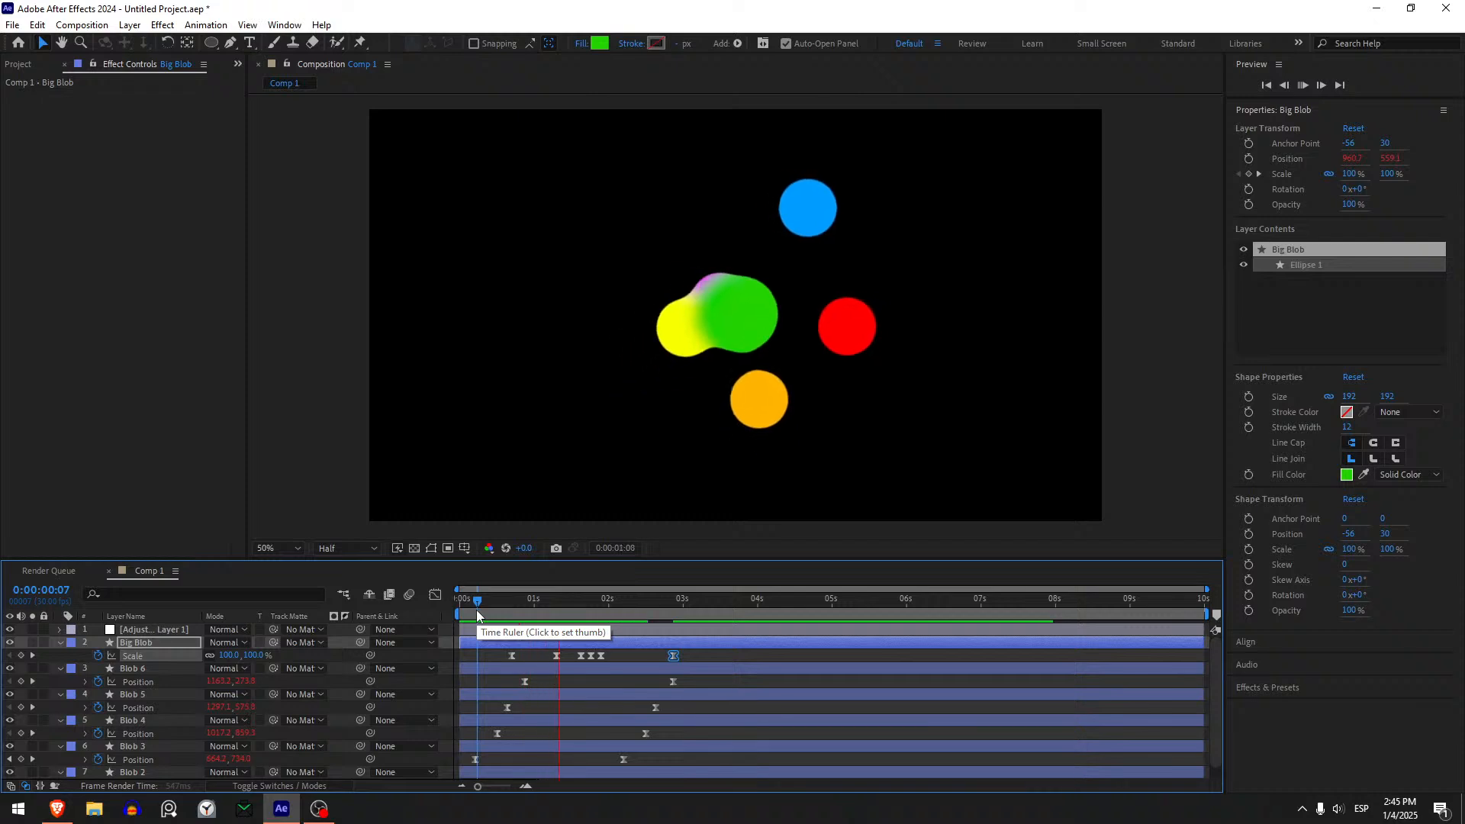
key(space)
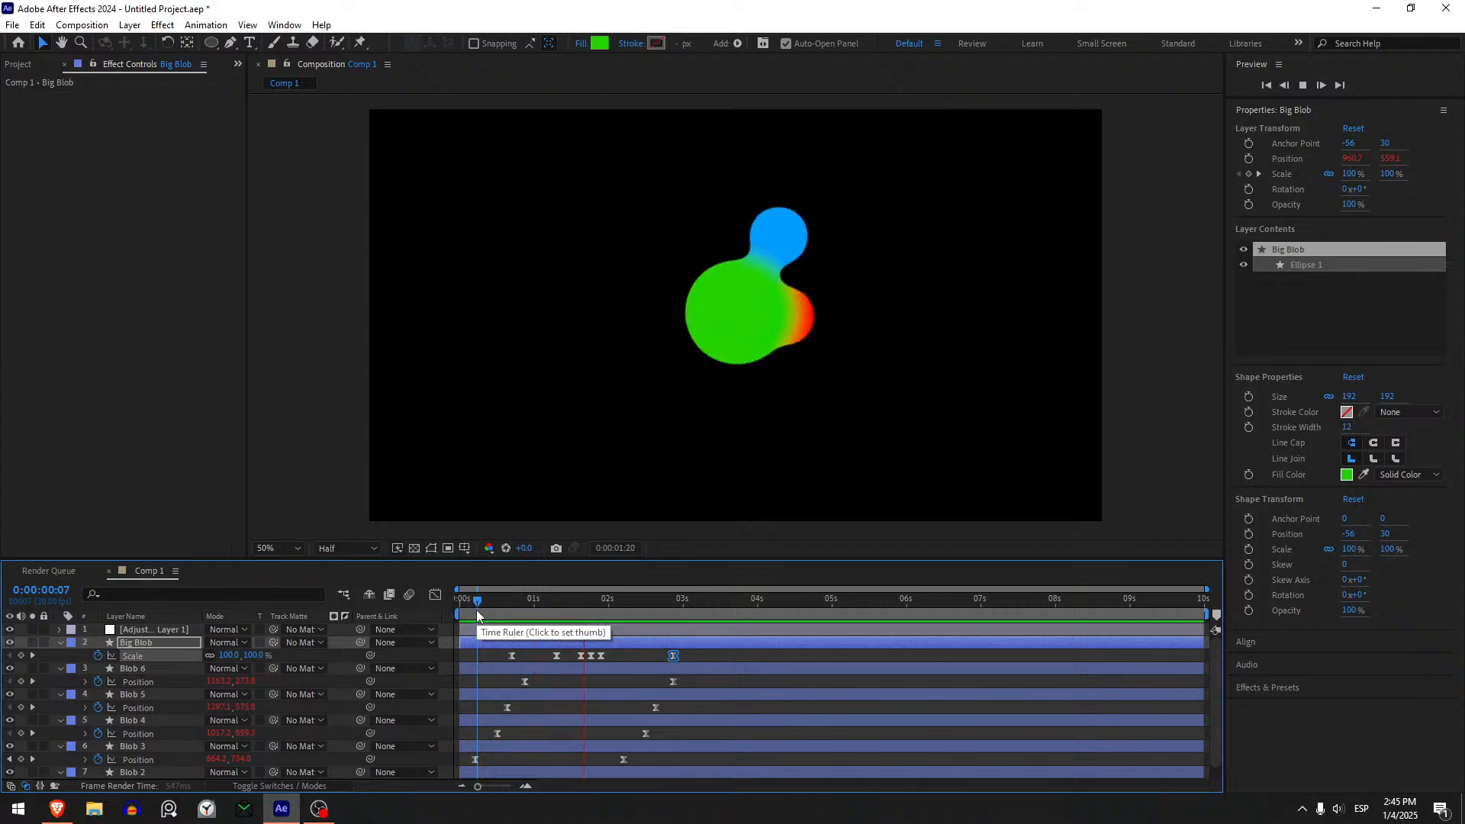
- Move Big Blob's second through fifth Scale keyframes earlier, with the second at about 1 second, and preview the new timing
drag(476, 610, 537, 658)
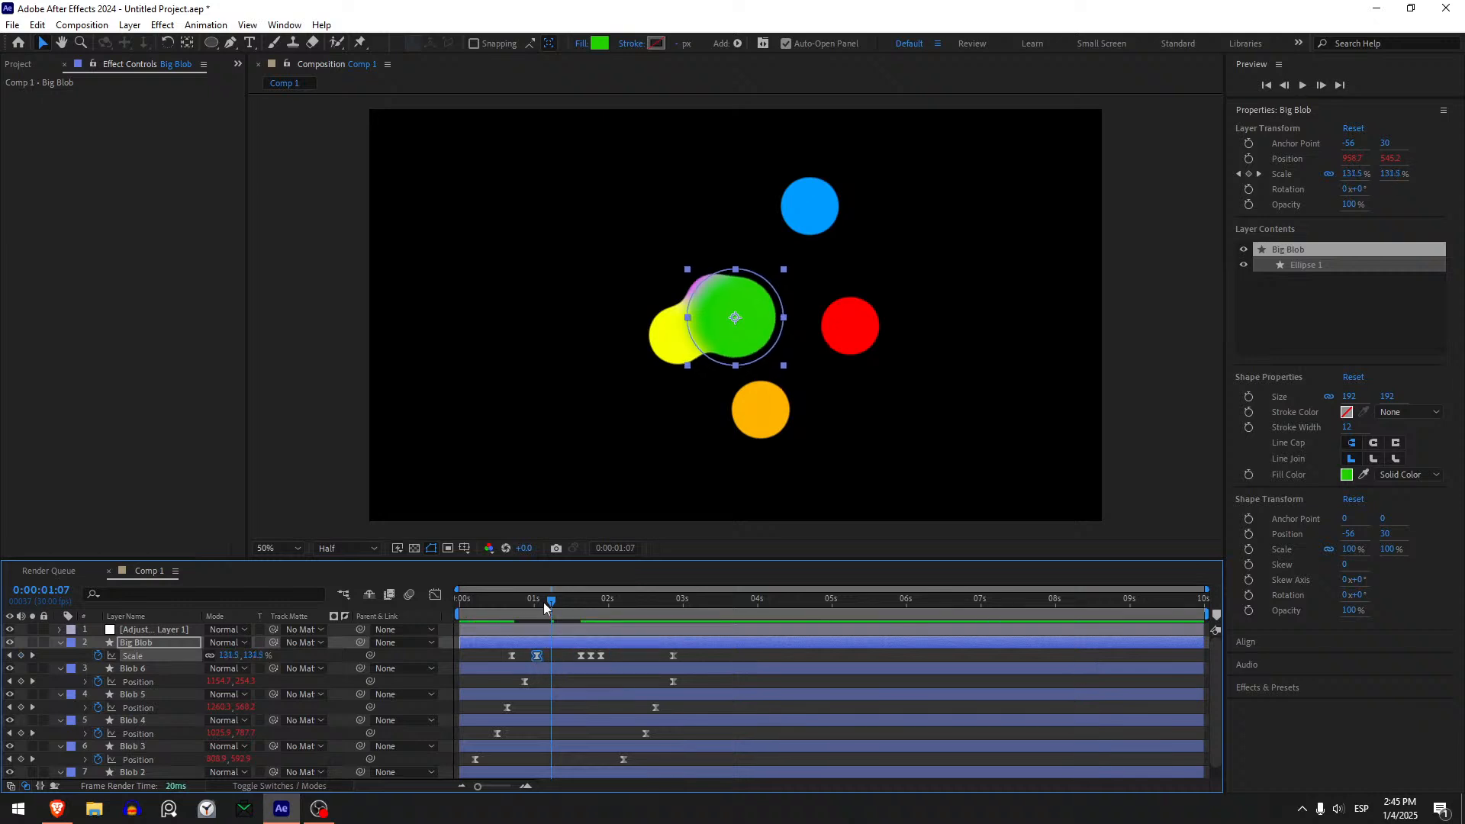
drag(544, 602, 599, 655)
click(482, 655)
click(492, 603)
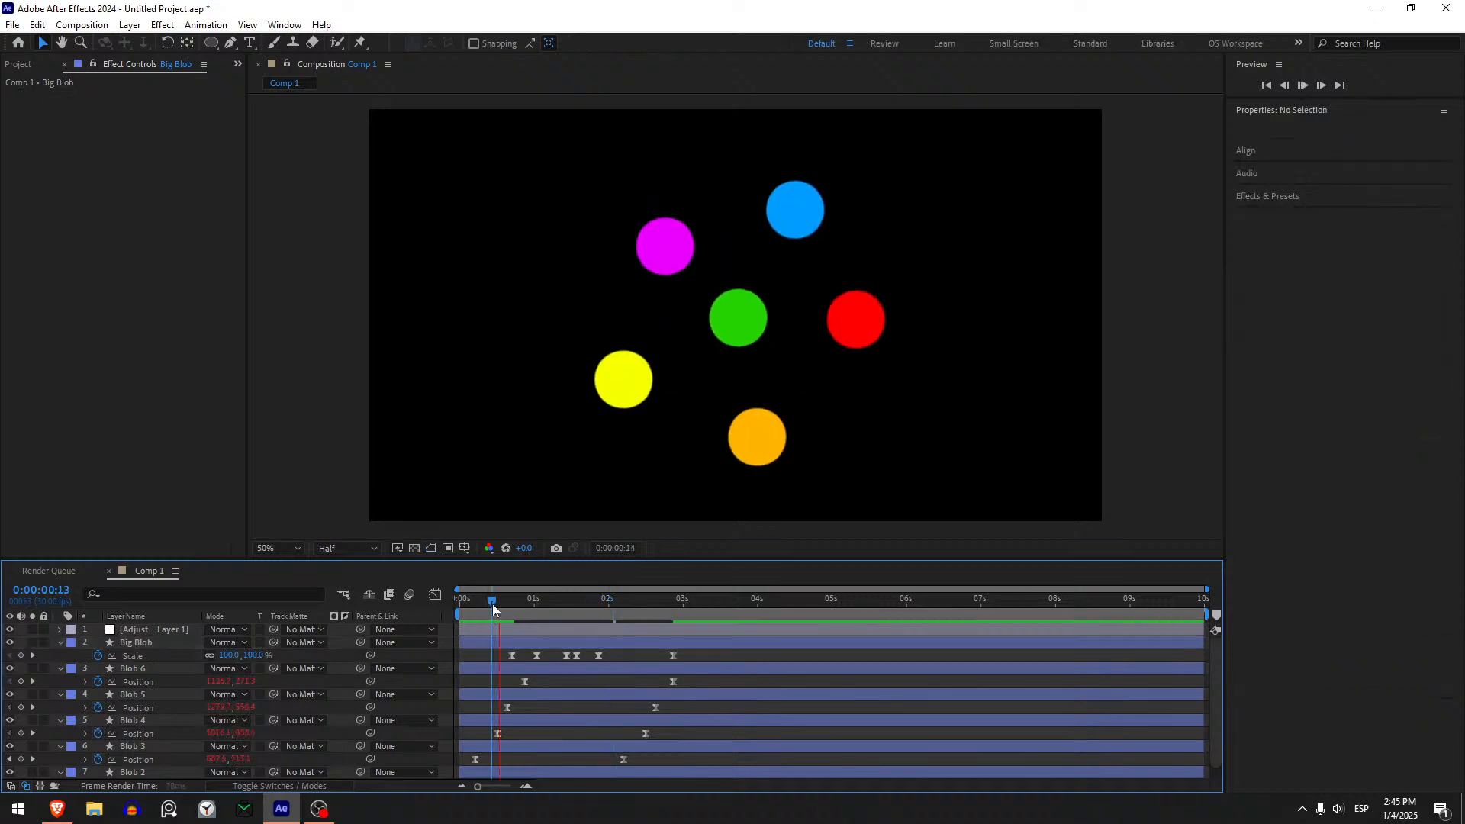
- Move Big Blob's last Scale keyframe earlier to about 2.5 seconds and preview the new timing
key(space)
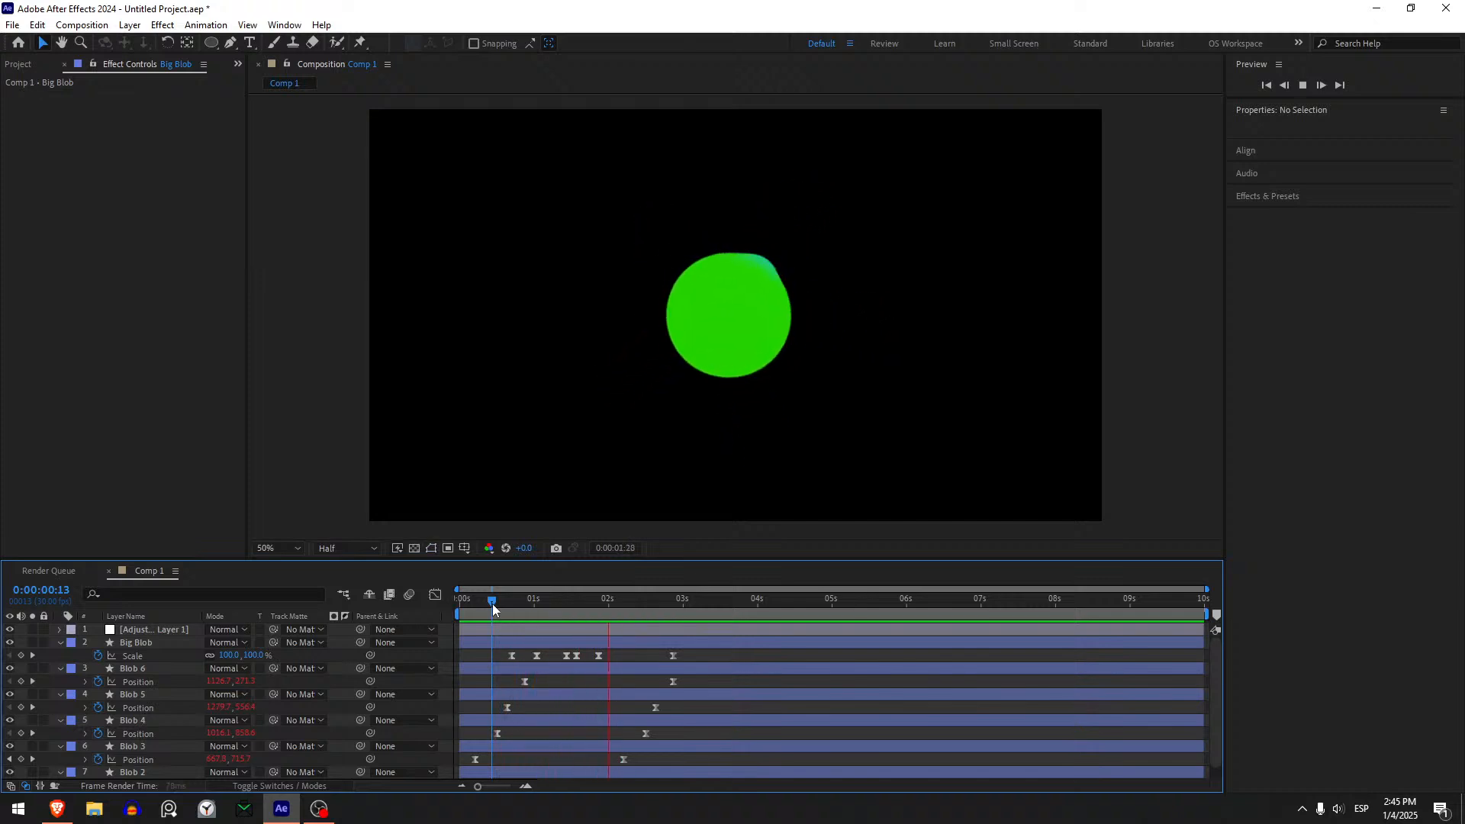
drag(492, 602, 647, 656)
drag(633, 600, 531, 607)
key(space)
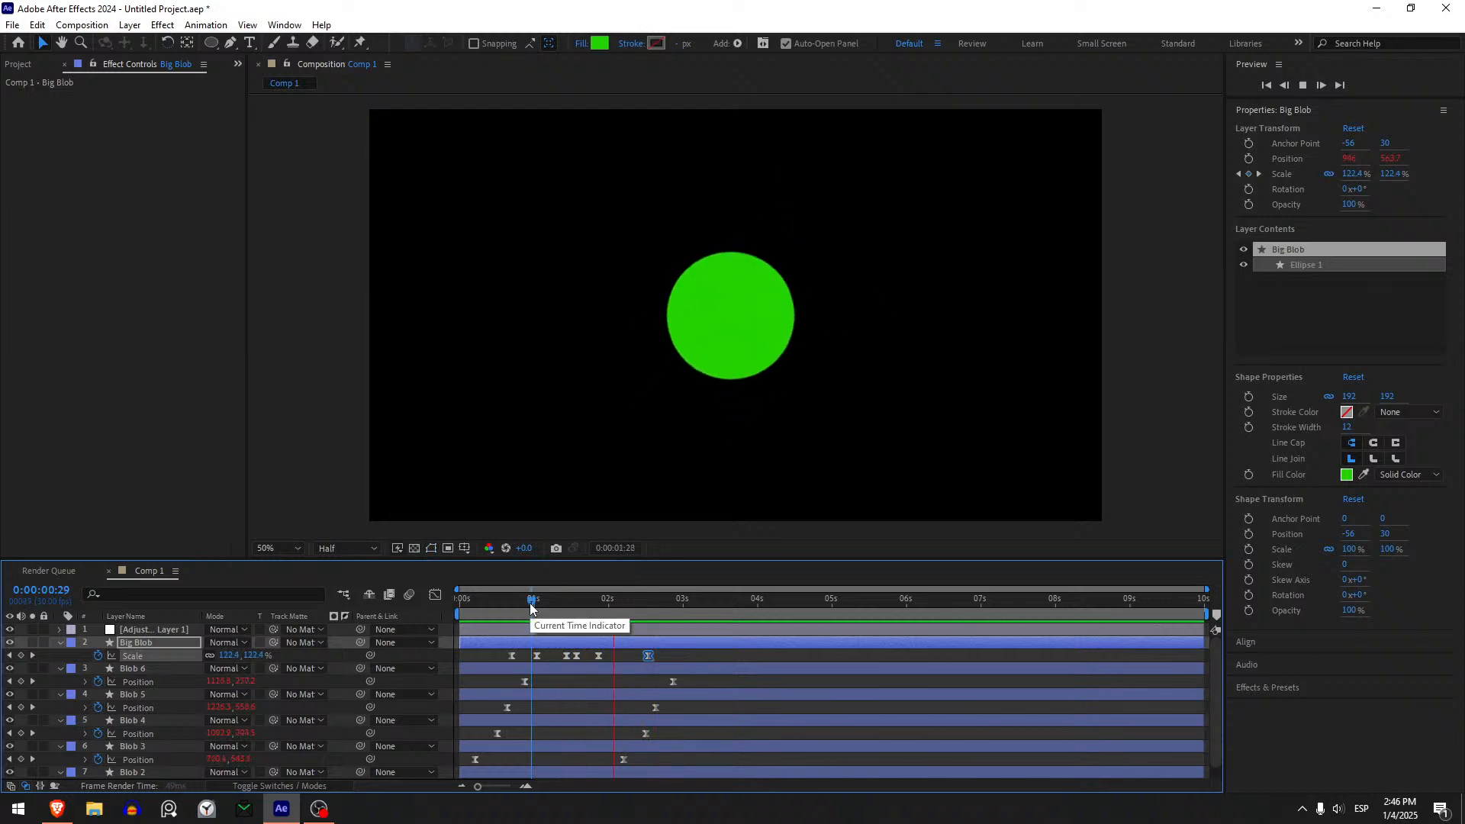
key(space)
drag(531, 607, 322, 647)
key(space)
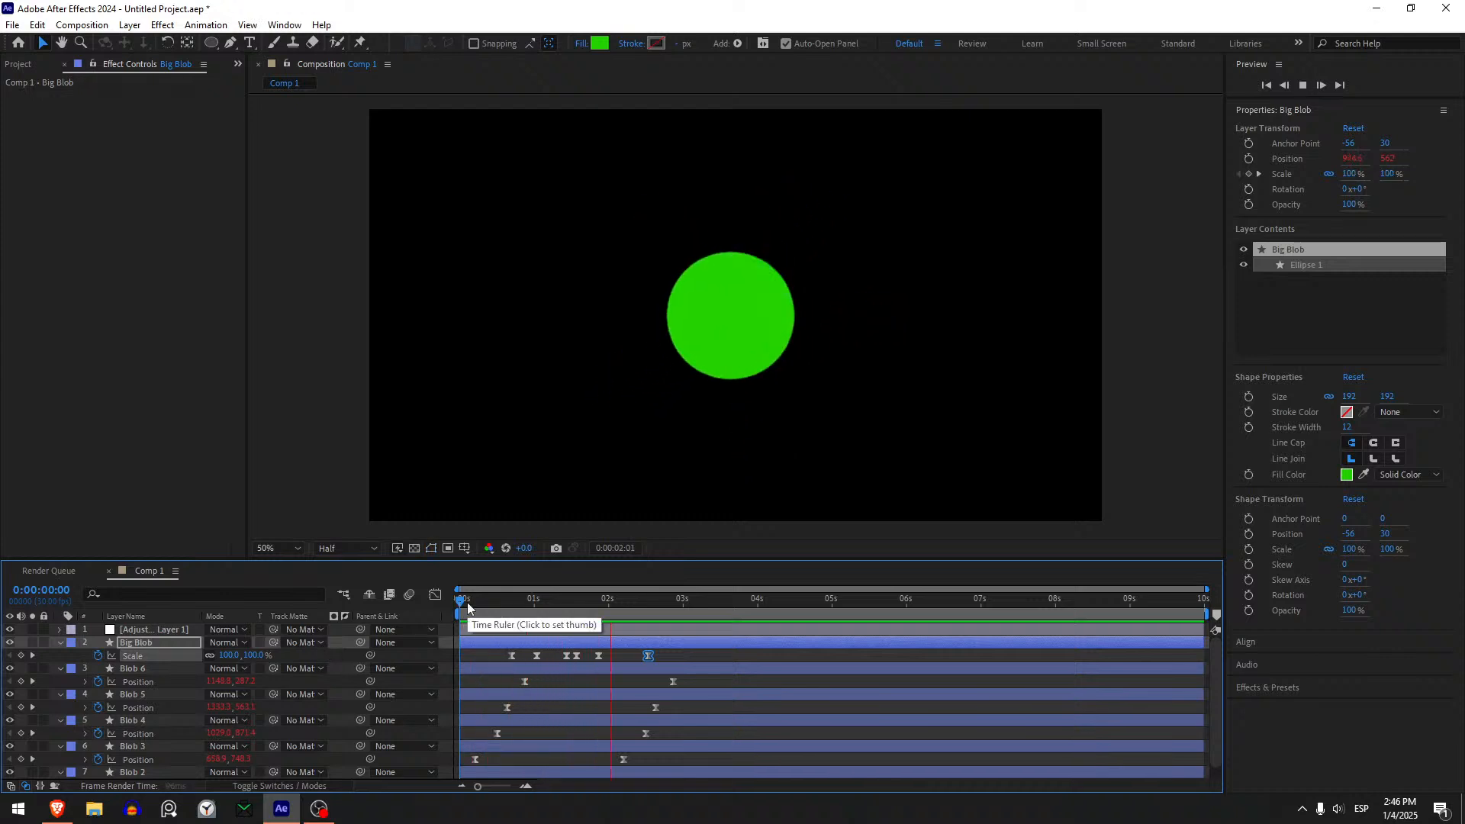
drag(467, 607, 519, 639)
click(634, 658)
- Apply the Turbulent Displace effect to the Big Blob layer and preview the distortion
click(525, 641)
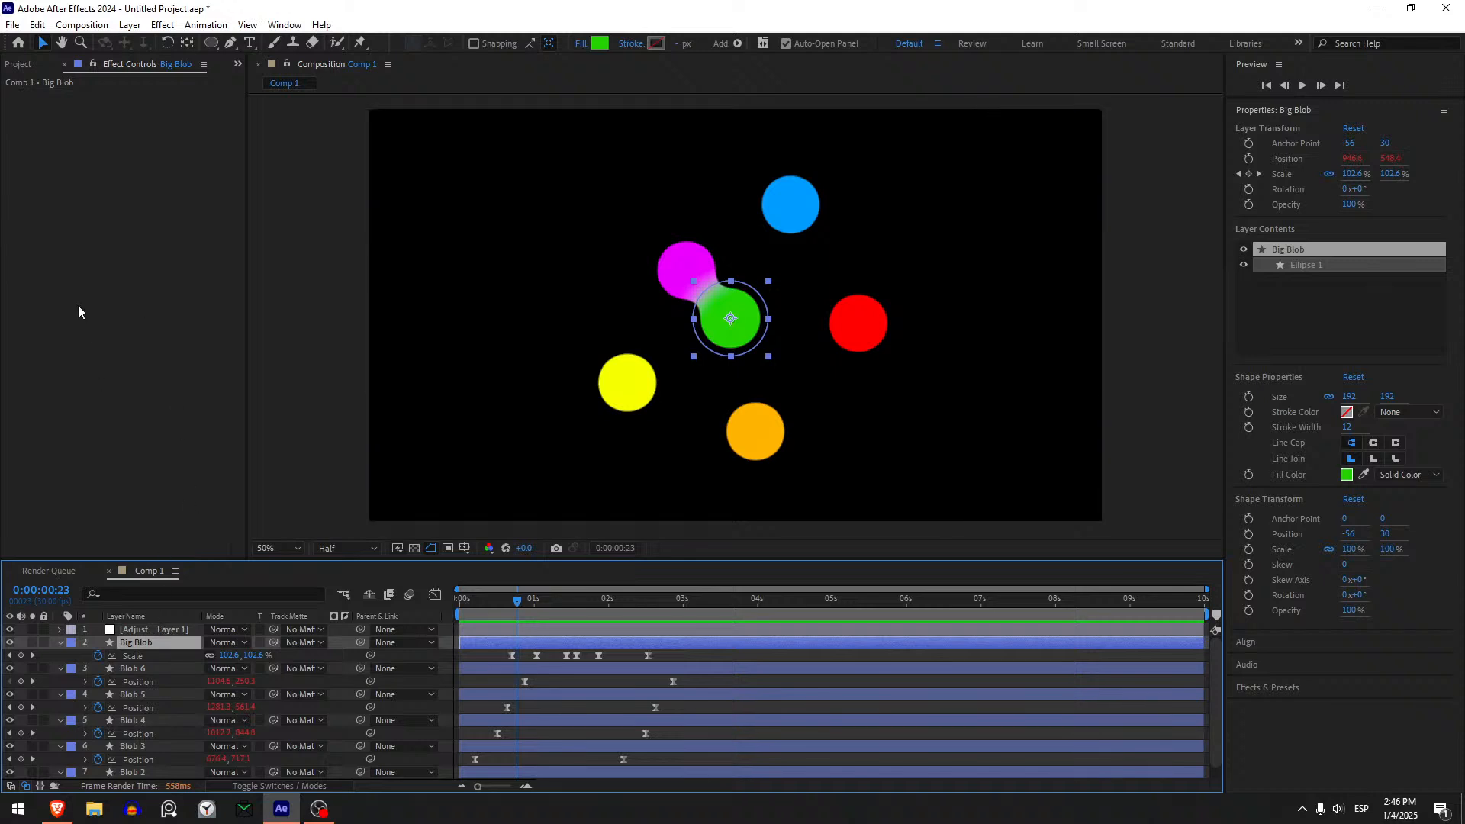
key(ctrl+space)
text(rbul)
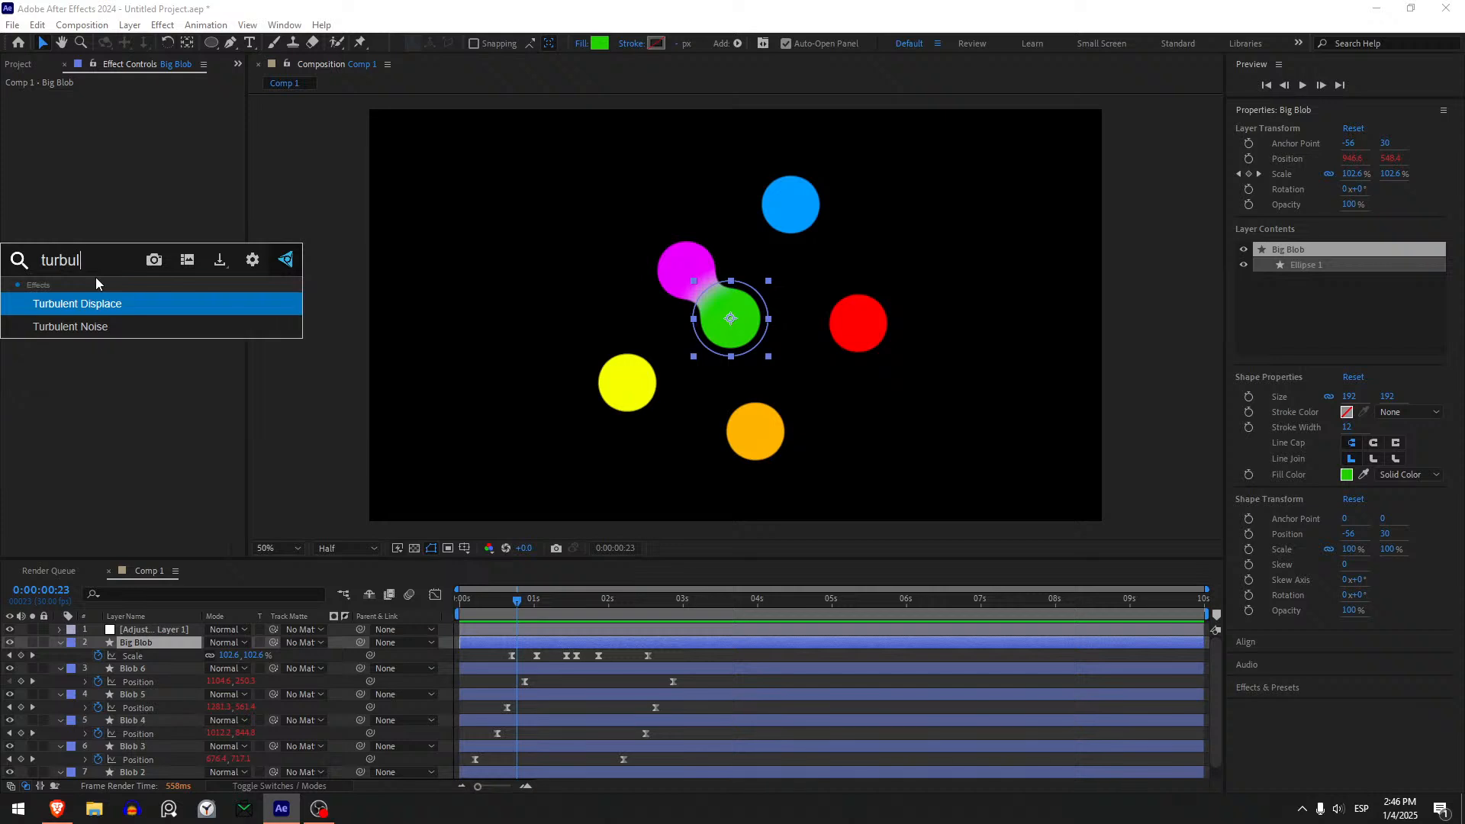
key(Return)
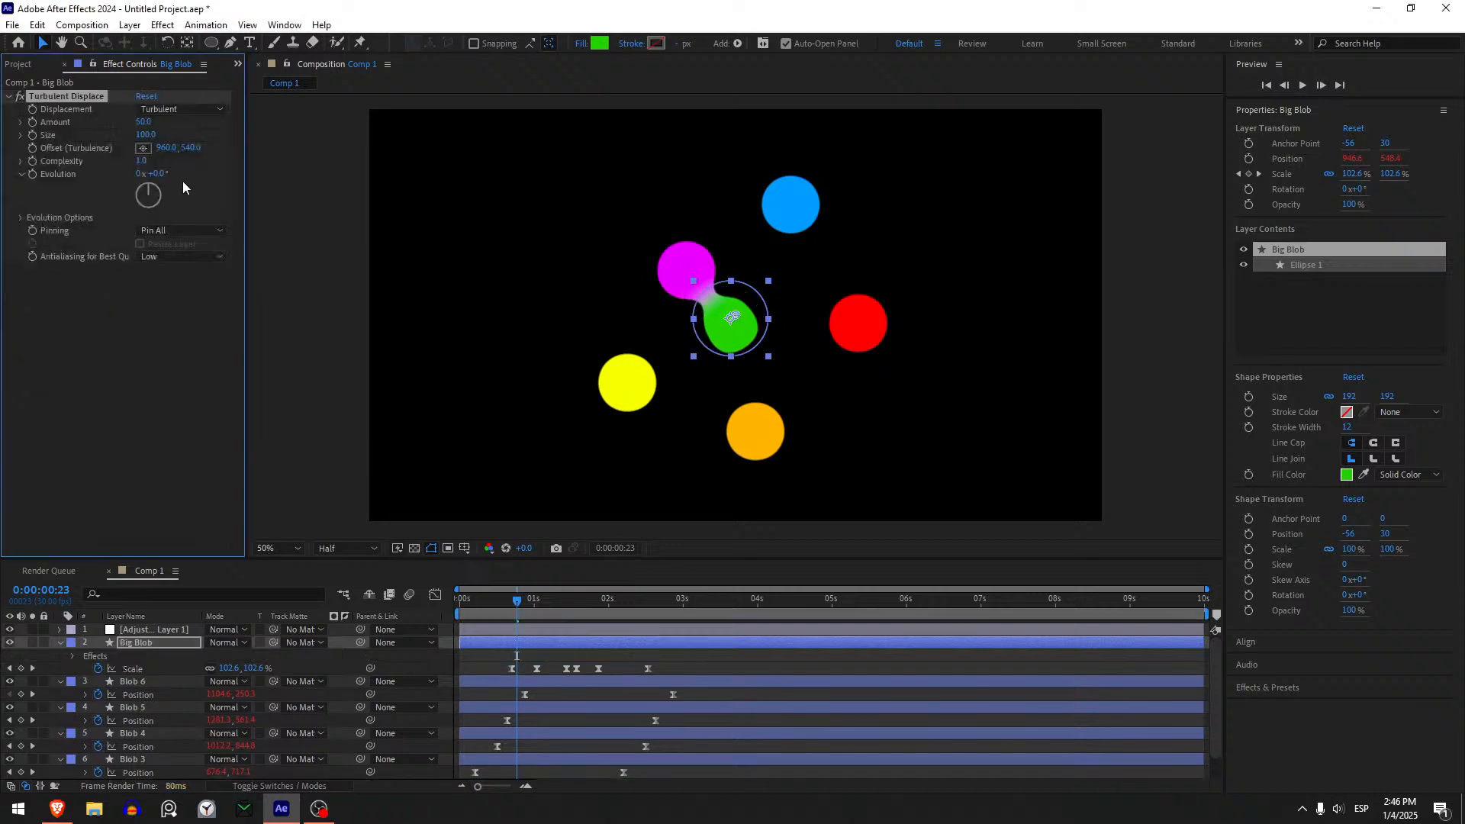
click(548, 609)
key(space)
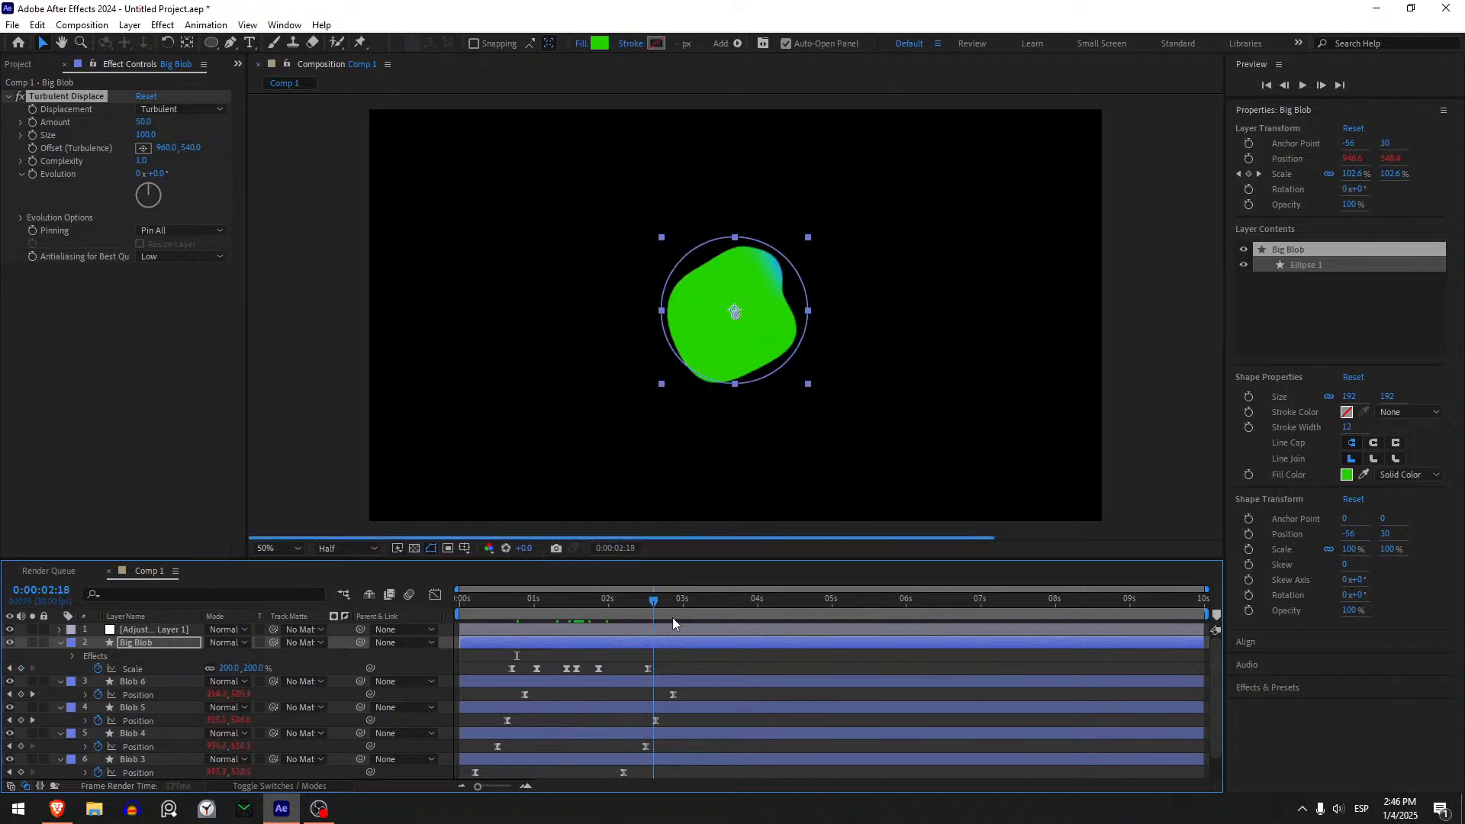
- Set the Turbulent Displace Size on Big Blob to 50, judging the shape at 0:00:02:26
drag(673, 619, 673, 619)
drag(144, 136, 113, 147)
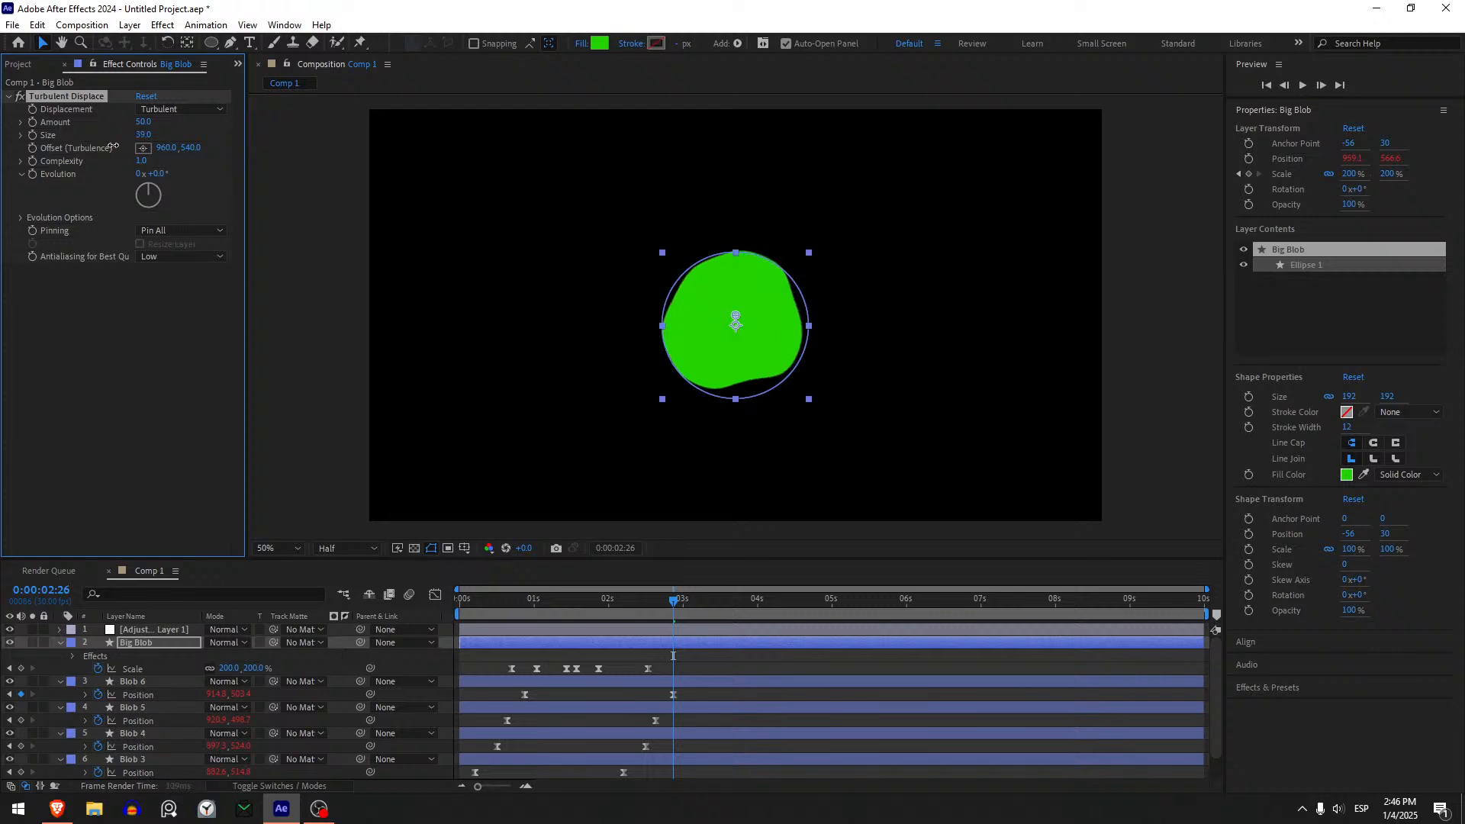
click(143, 135)
text(5)
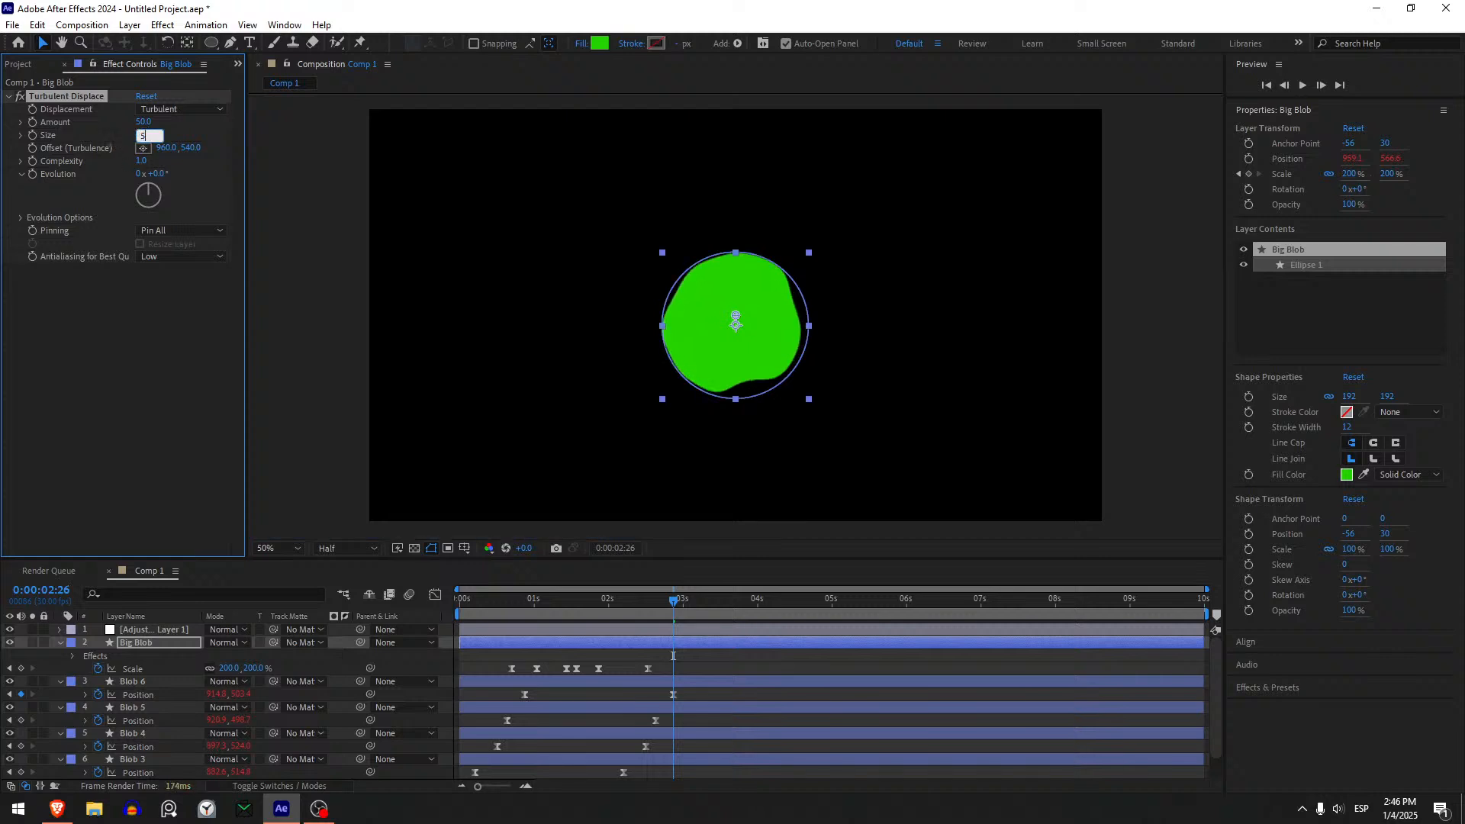
text(0)
key(Return)
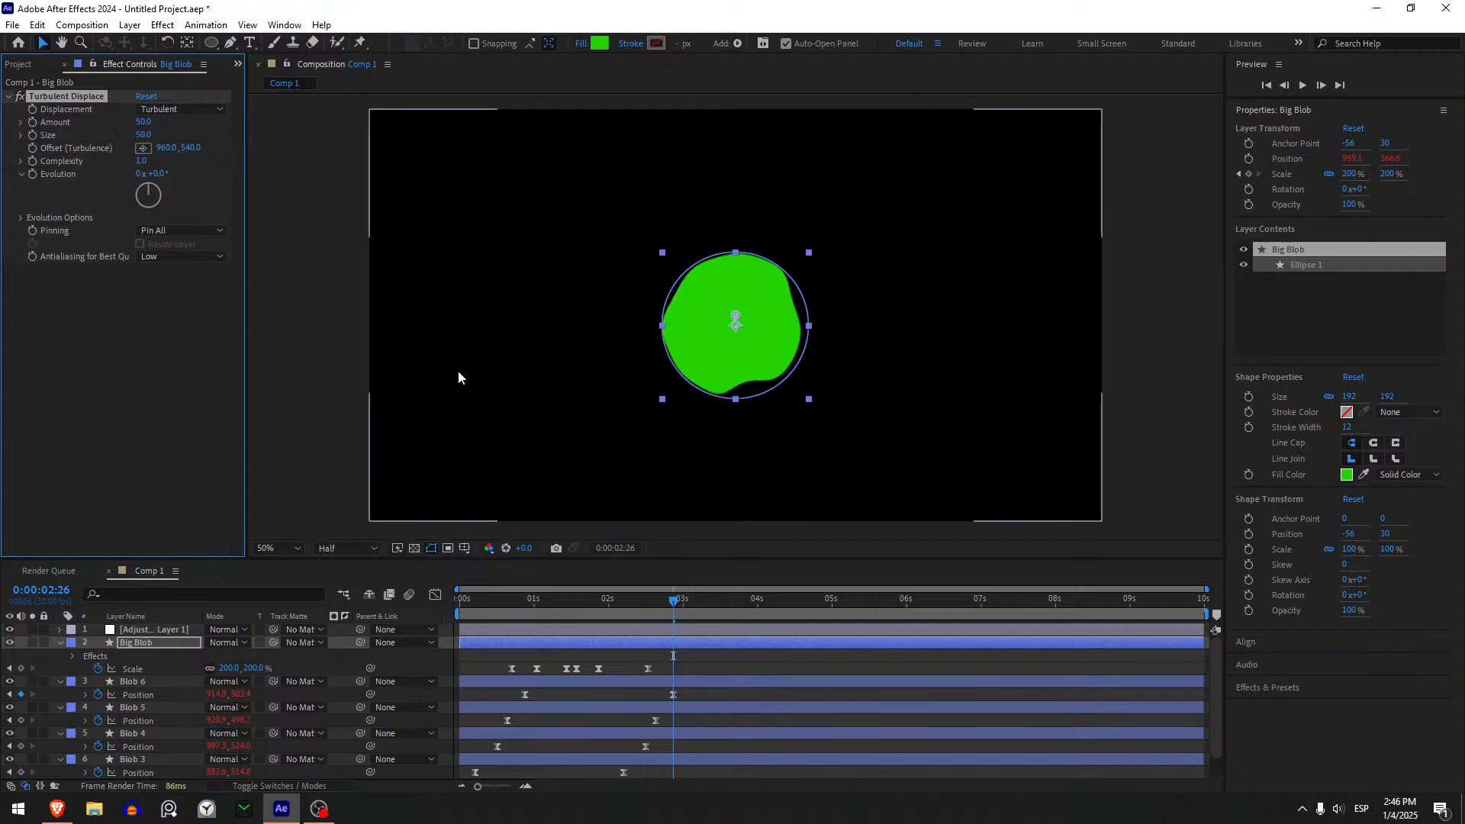
- Add the expression time*300 to Big Blob's Turbulent Displace Evolution and preview the moving distortion
alt+click(32, 174)
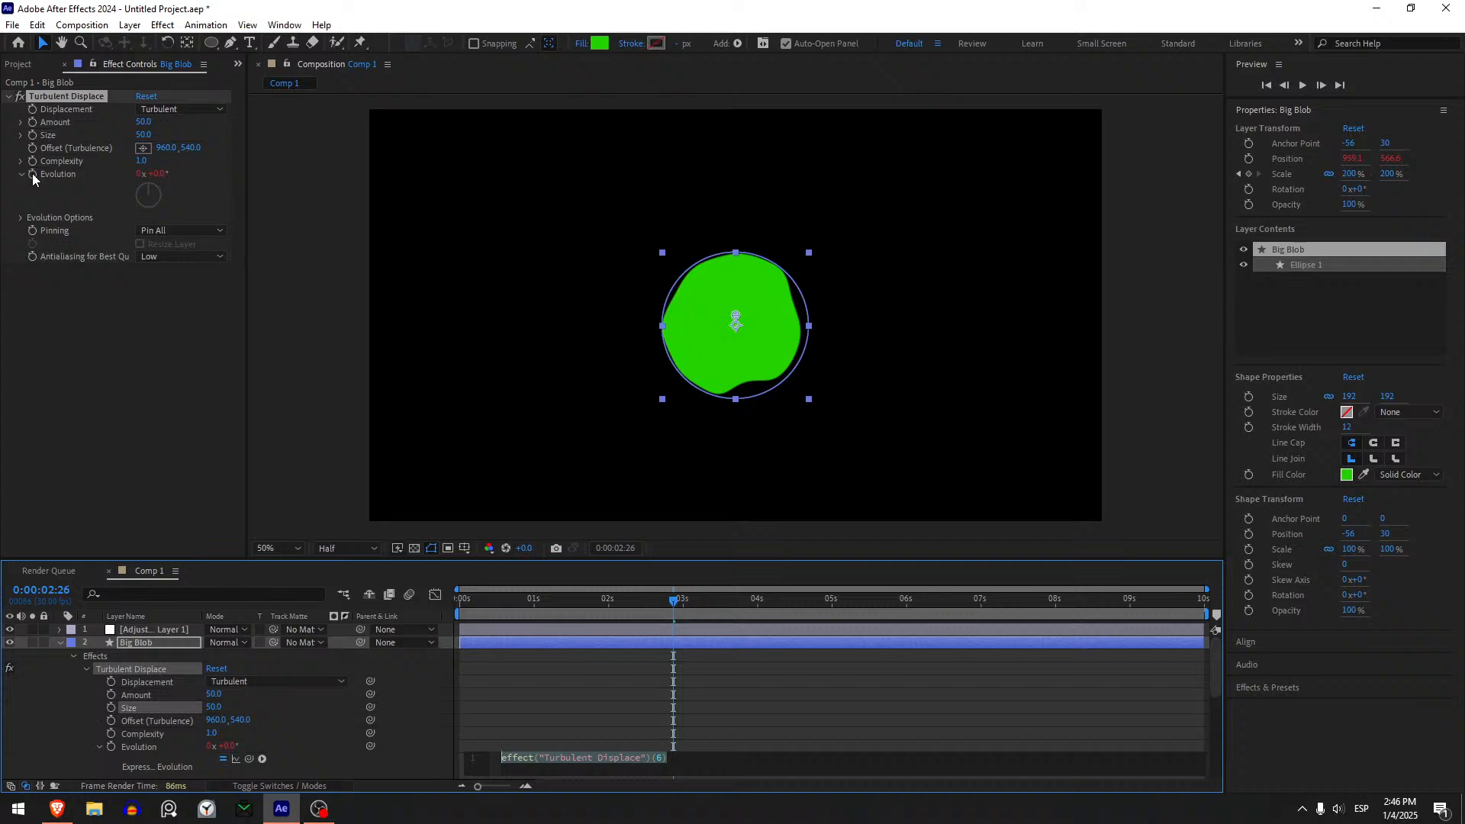
text(time*)
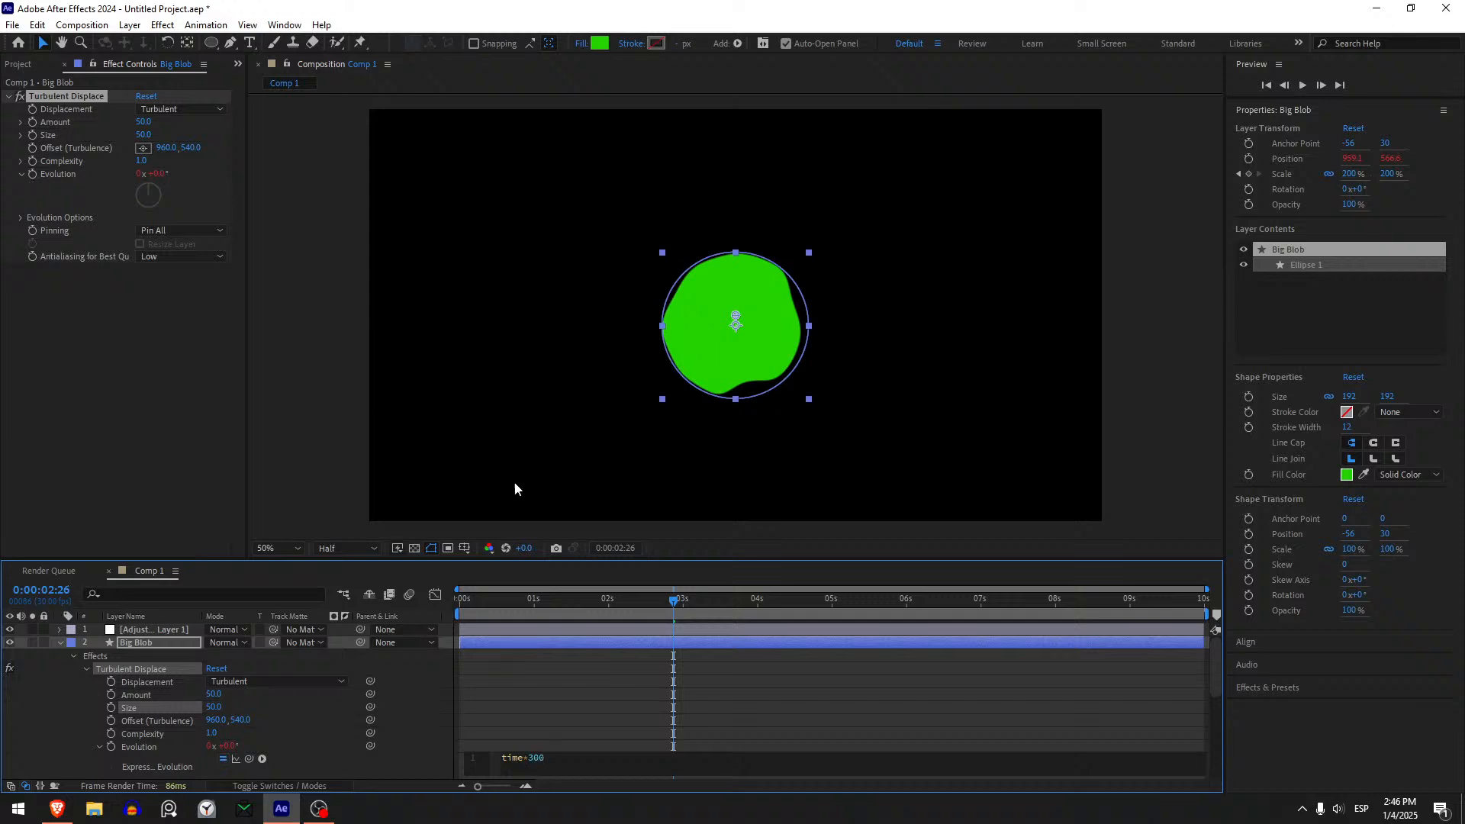
click(653, 695)
click(513, 611)
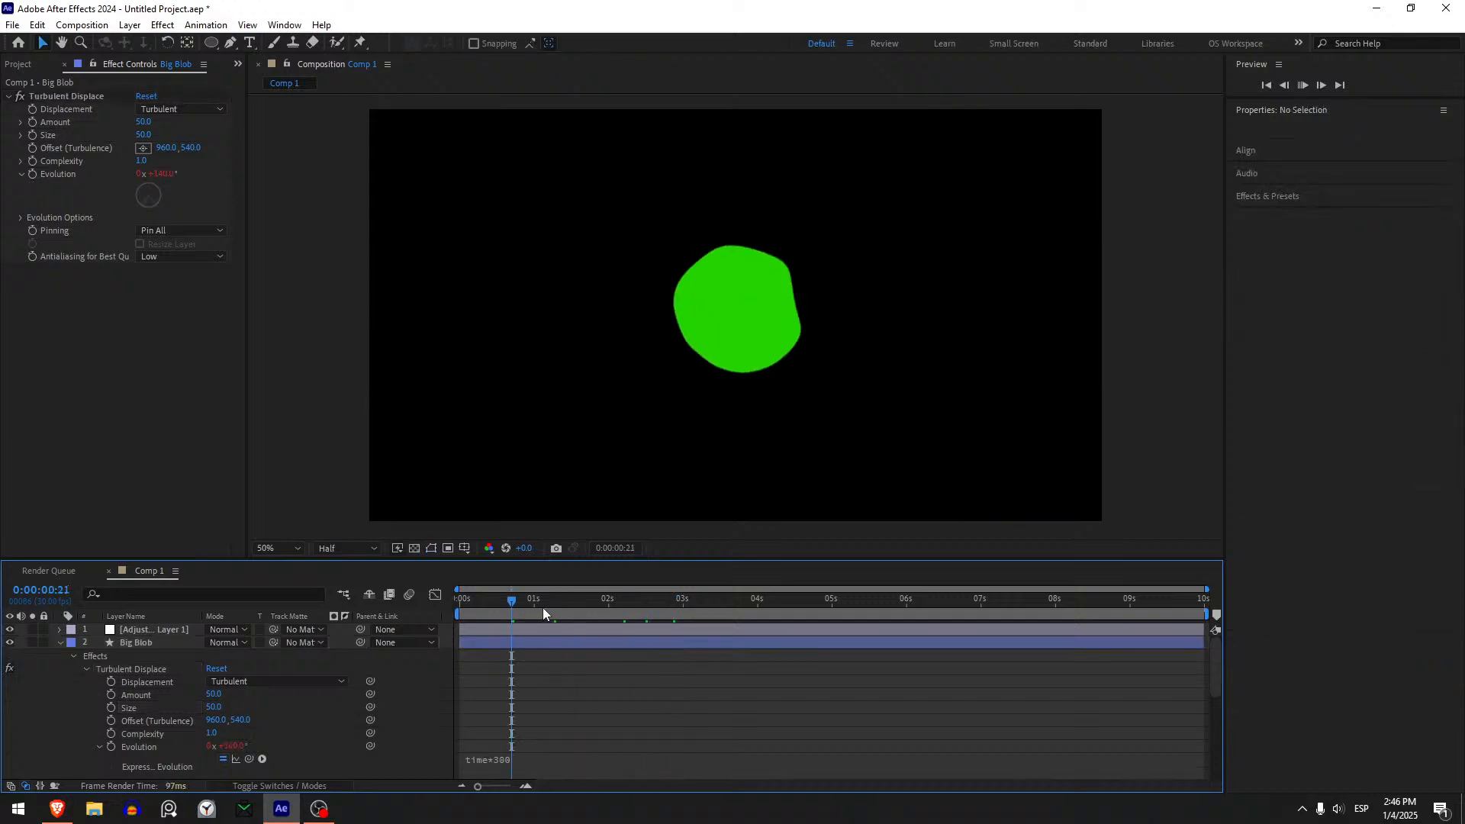
key(space)
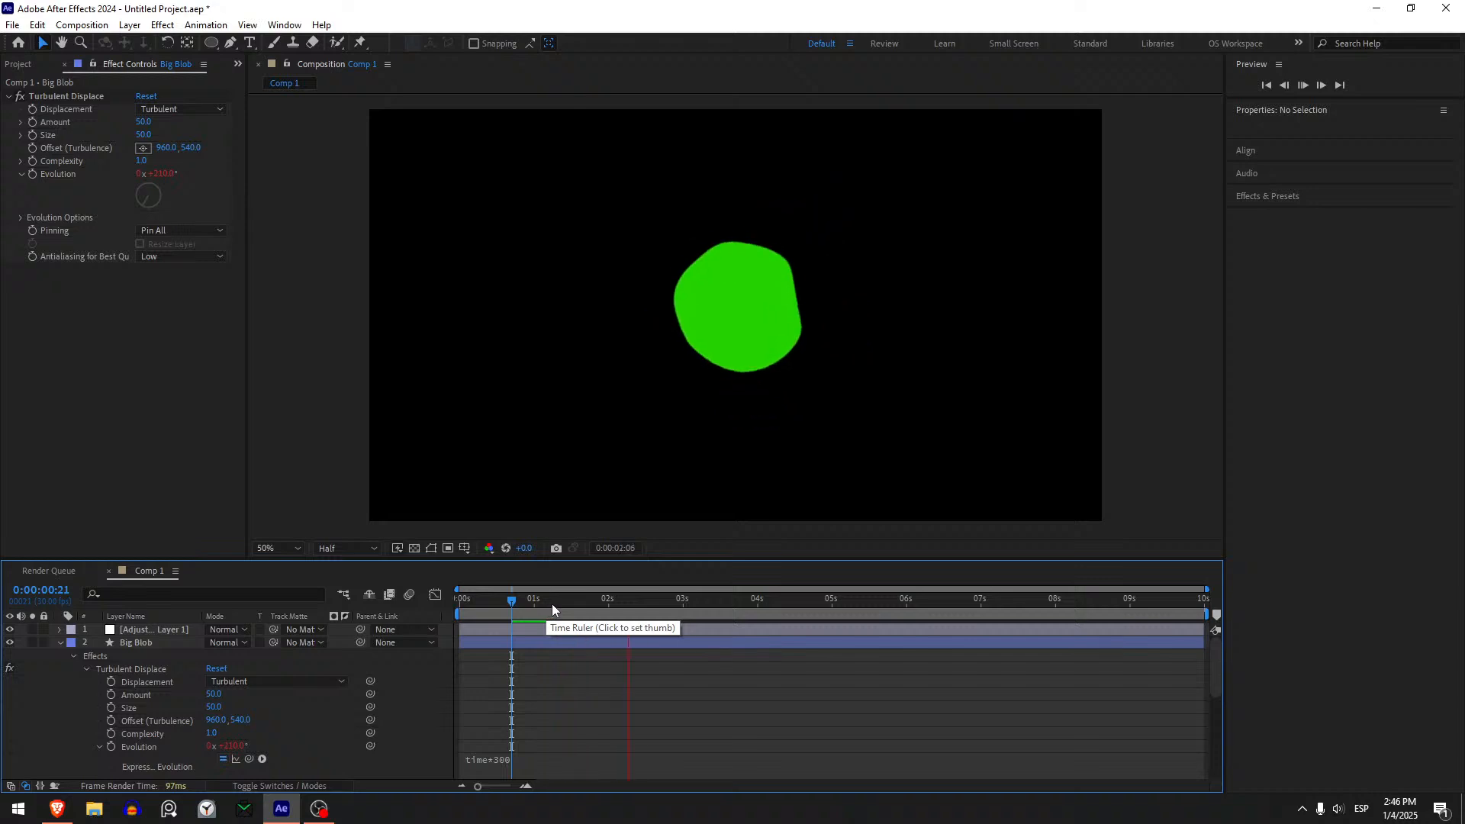
drag(551, 603, 580, 611)
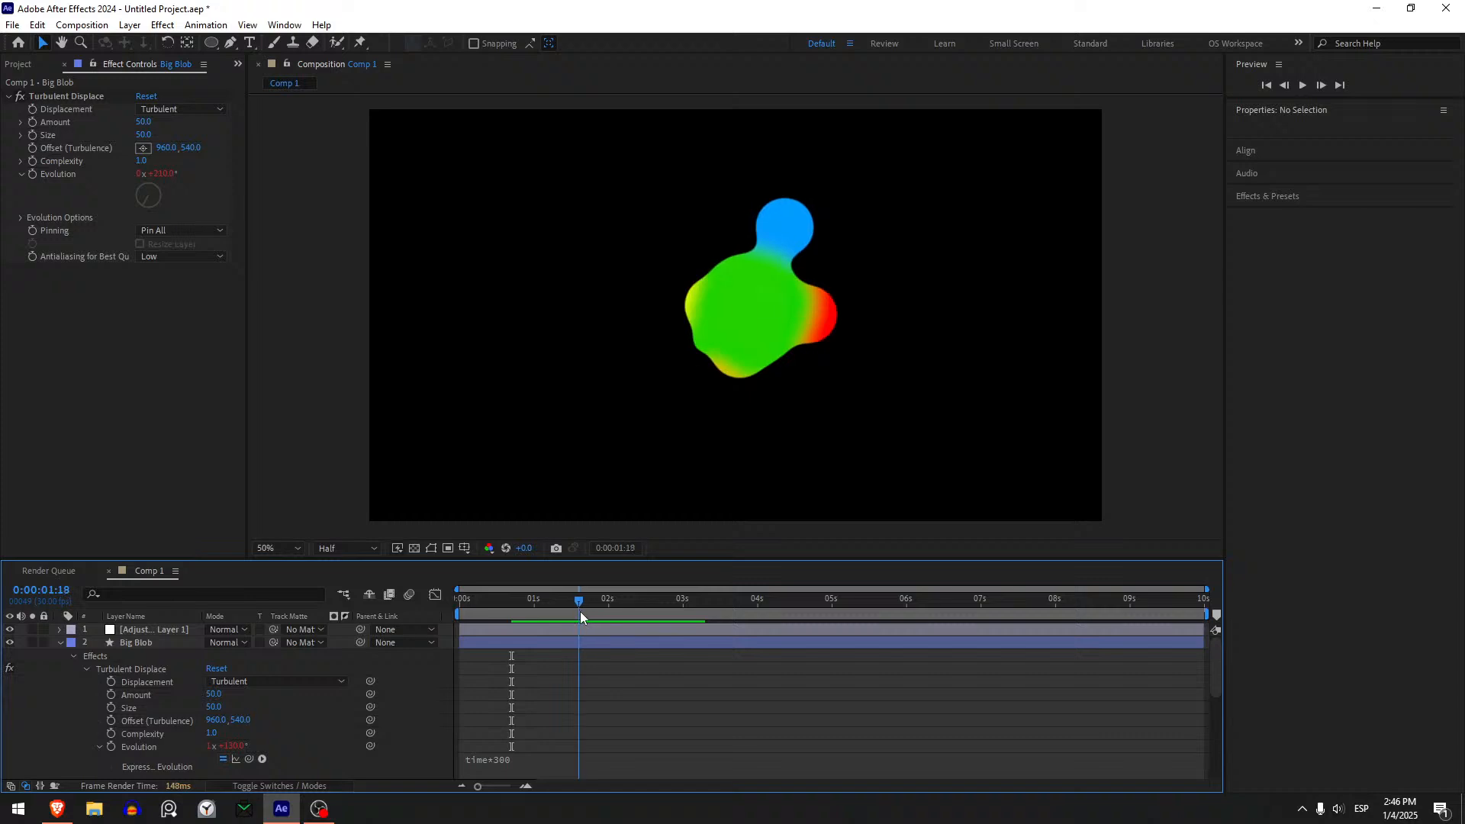
- Keyframe Big Blob's Turbulent Displace Amount at 0 at 0:00:00:21, aligned with its first Scale keyframe
click(30, 122)
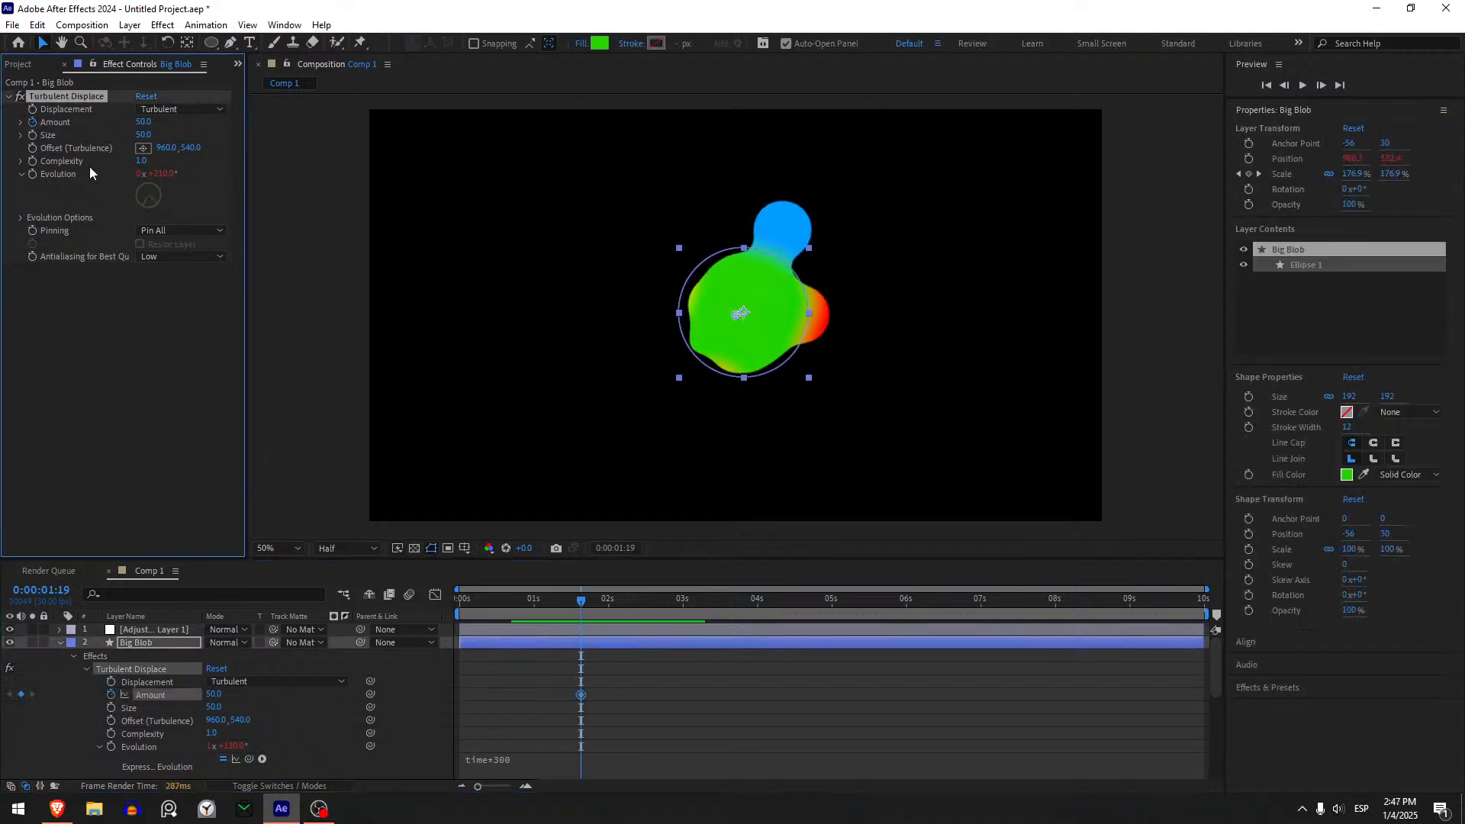
key(u)
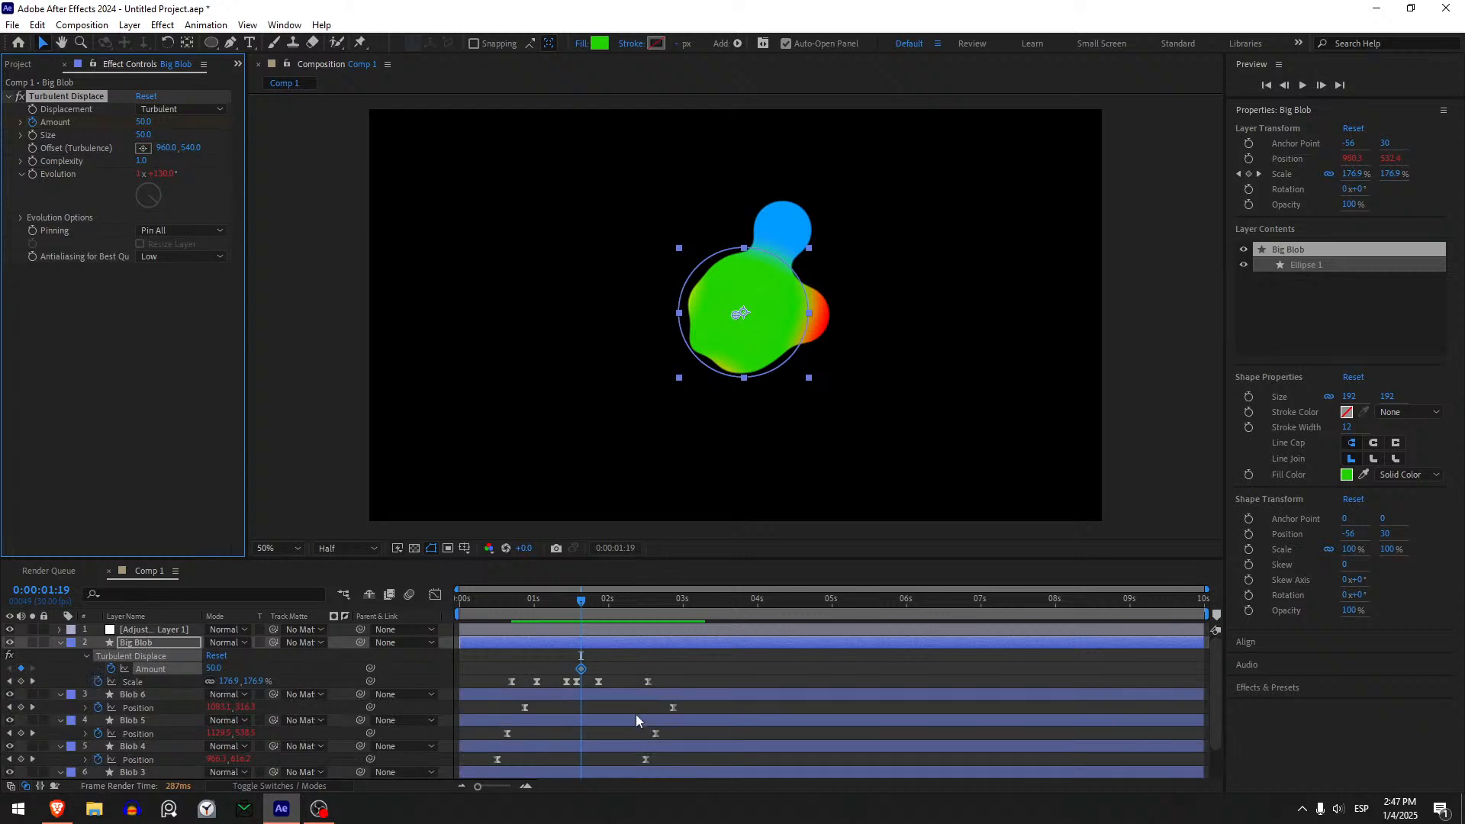
drag(551, 607, 511, 622)
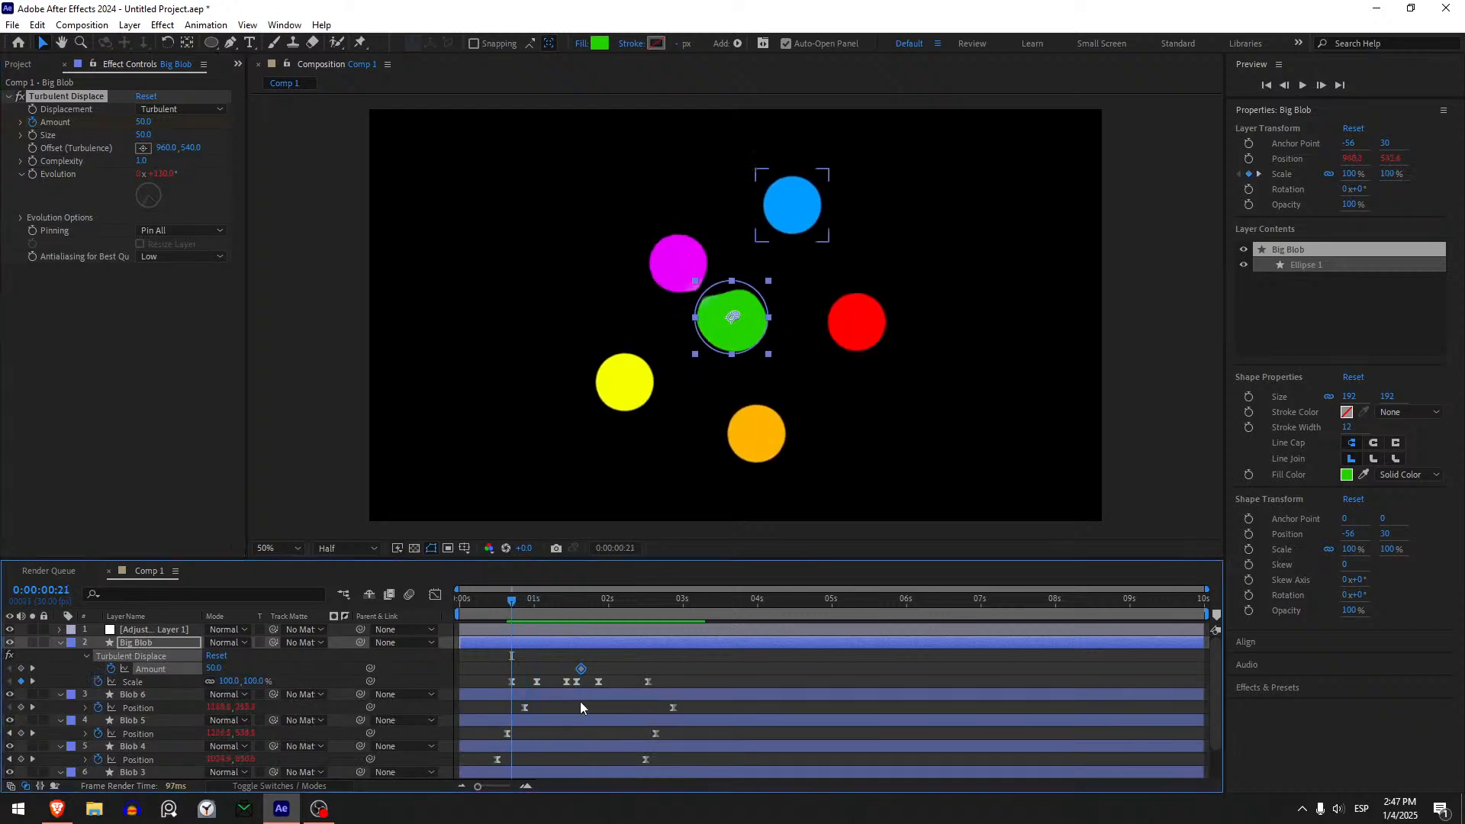
drag(581, 670, 513, 676)
text(0)
key(Return)
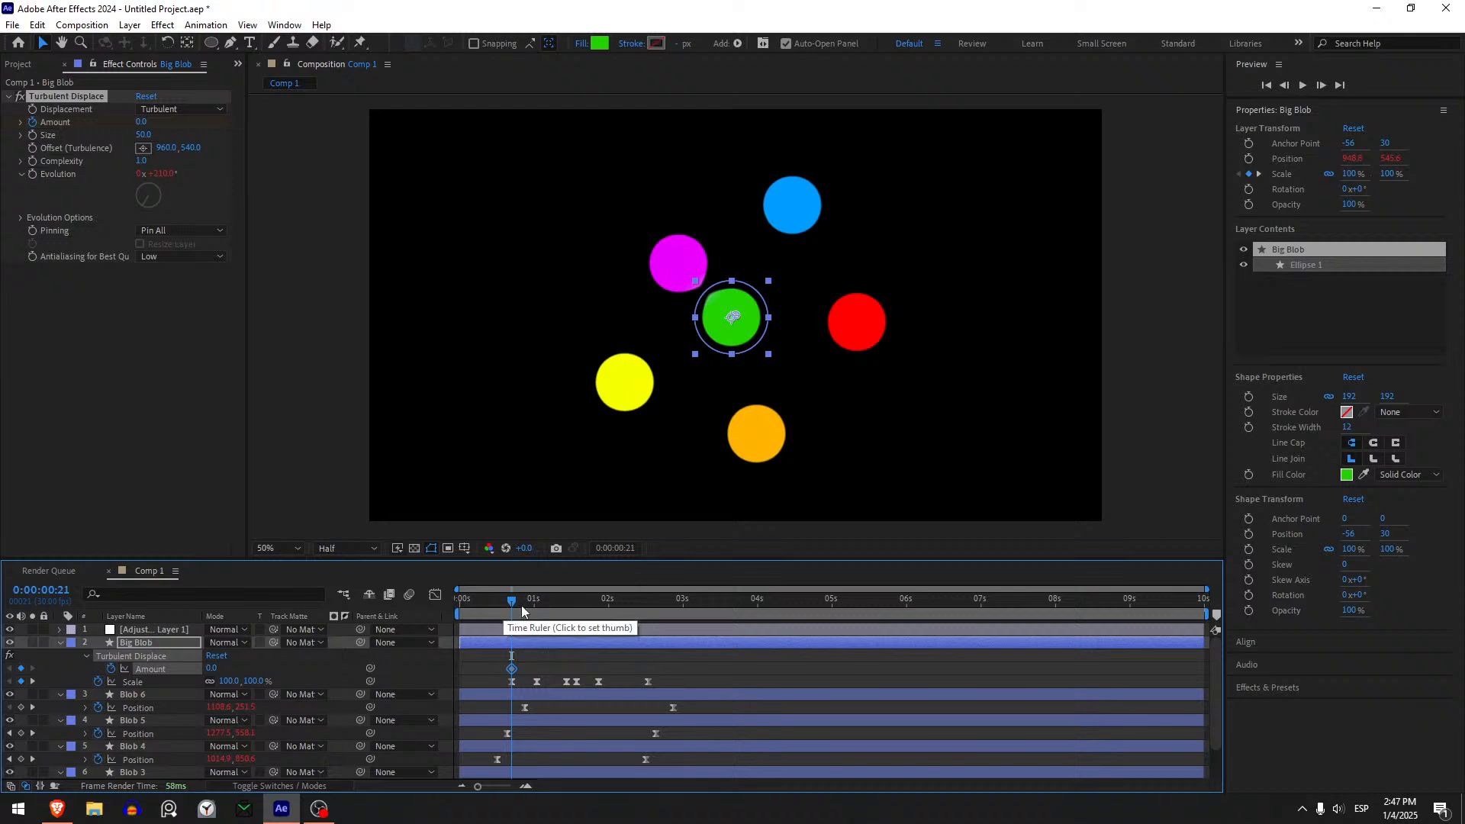
- Keyframe Big Blob's Turbulent Displace Amount at 40 at 0:00:01:09
drag(521, 605, 557, 609)
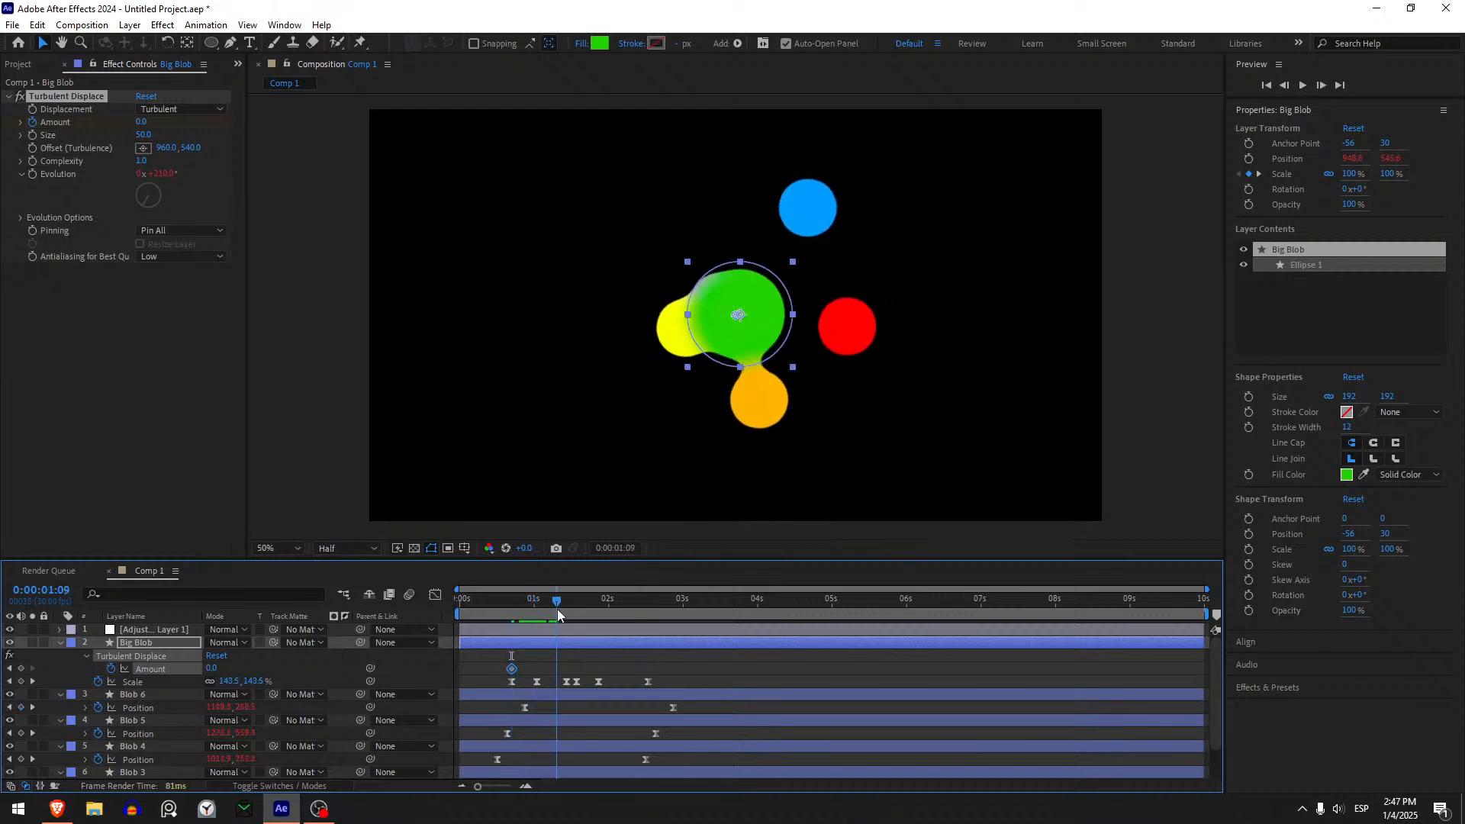
click(212, 668)
text(30)
key(Return)
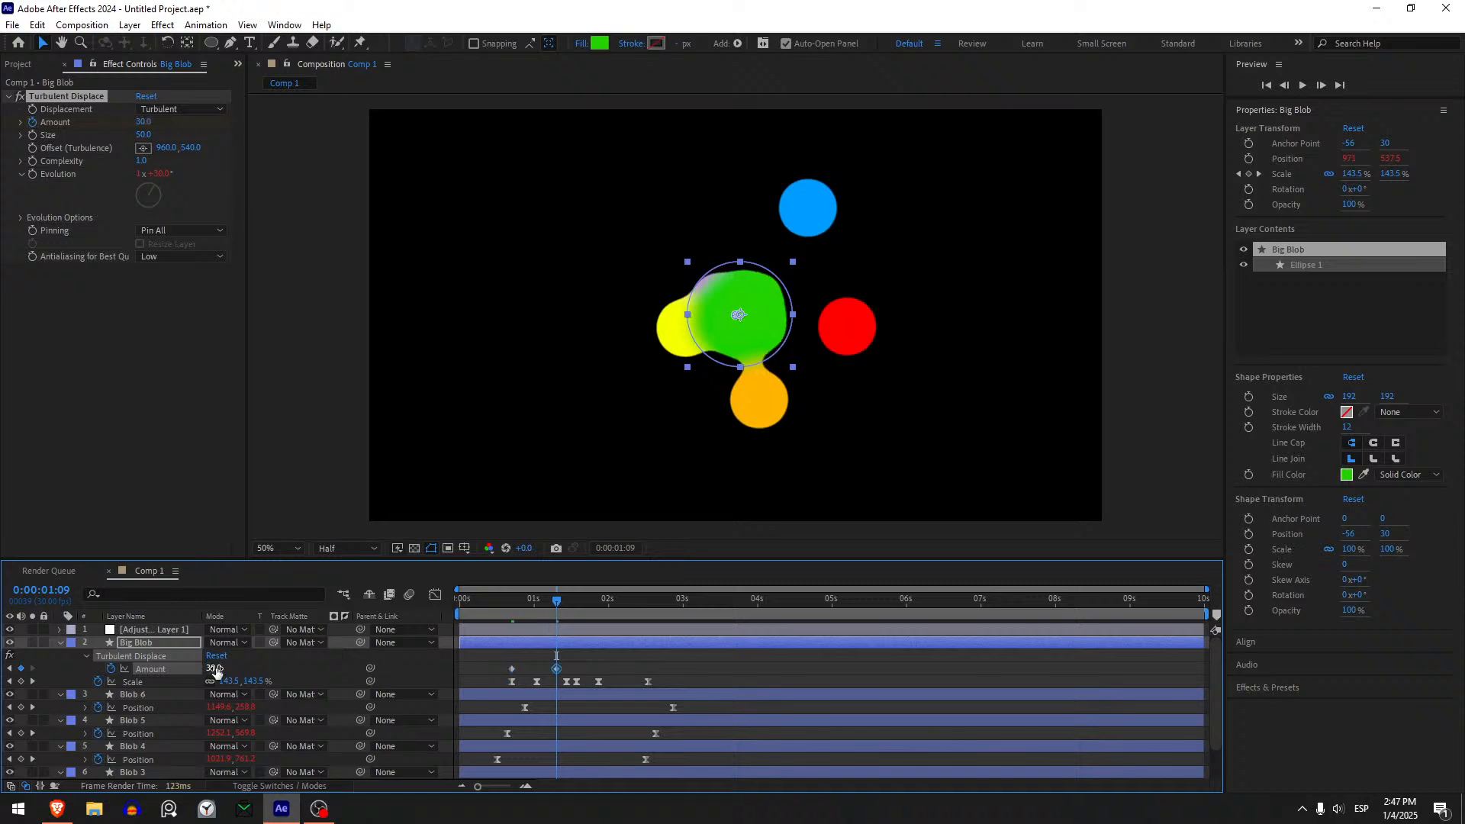
drag(216, 670, 237, 669)
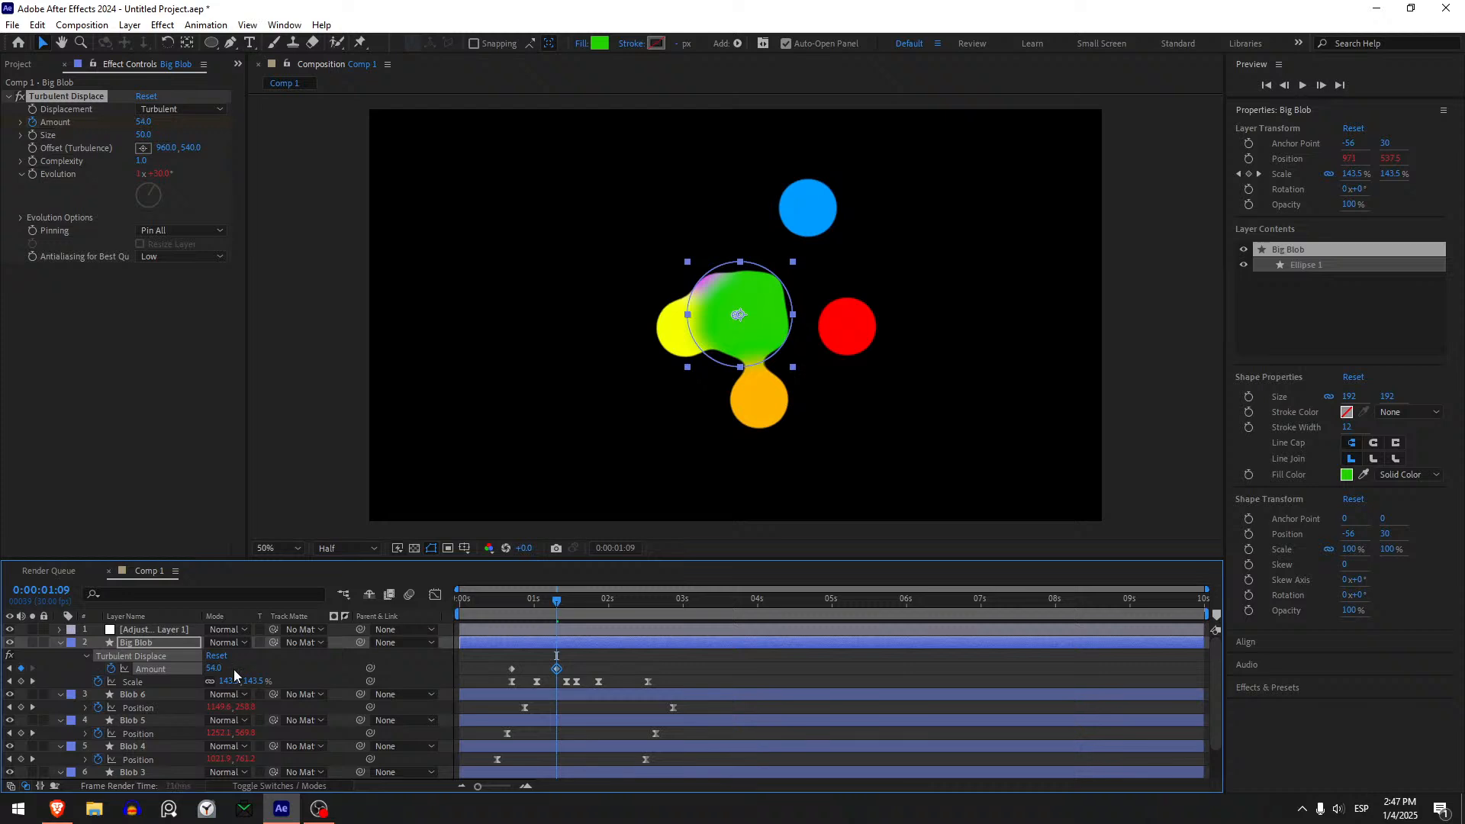
click(212, 667)
text(40)
key(Return)
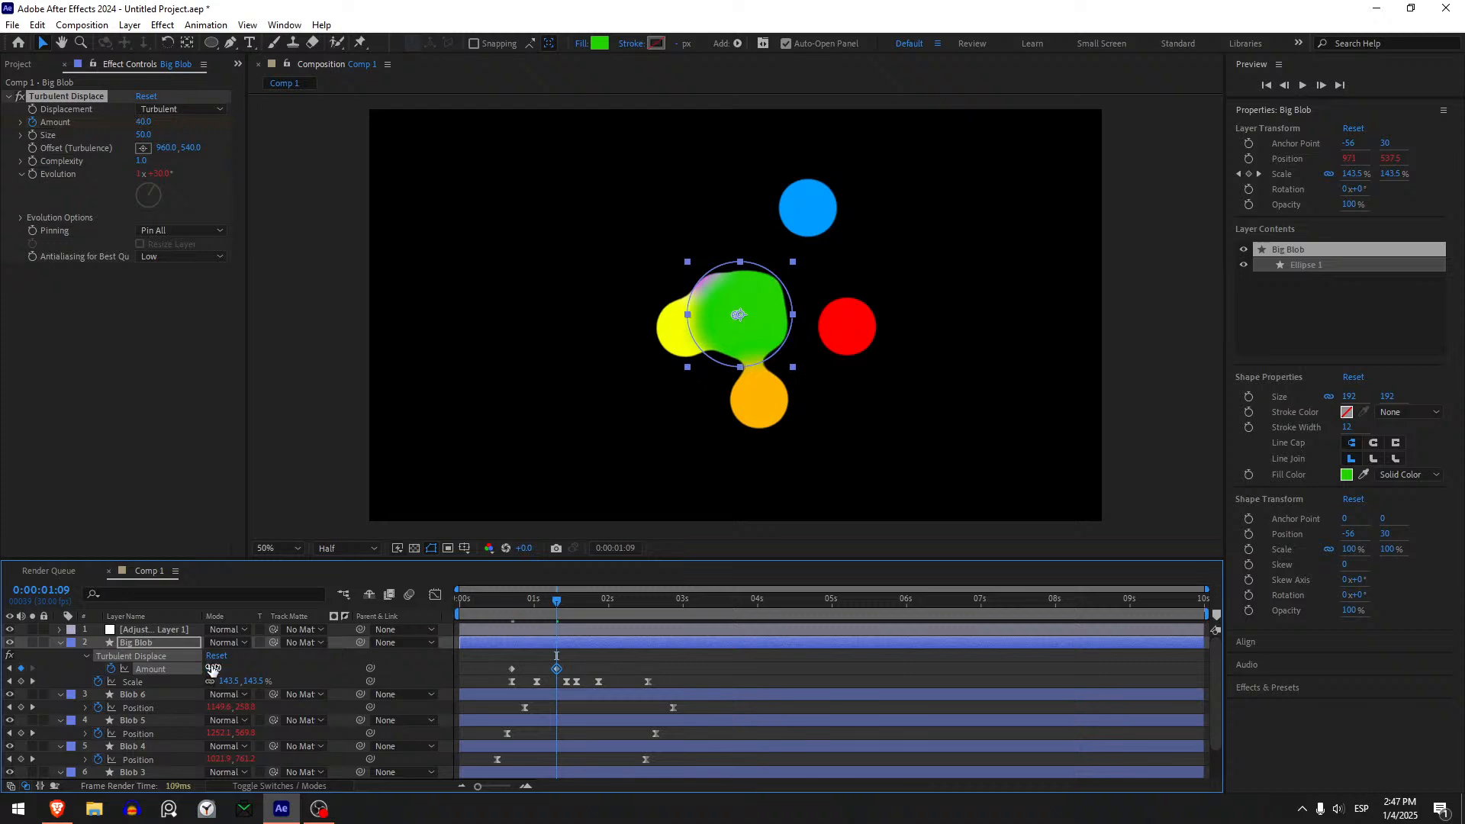
- Hold the Turbulent Displace Amount at 40 with a keyframe at 0:00:02:00 and keyframe it at 0 at 0:00:02:24
drag(561, 601, 613, 615)
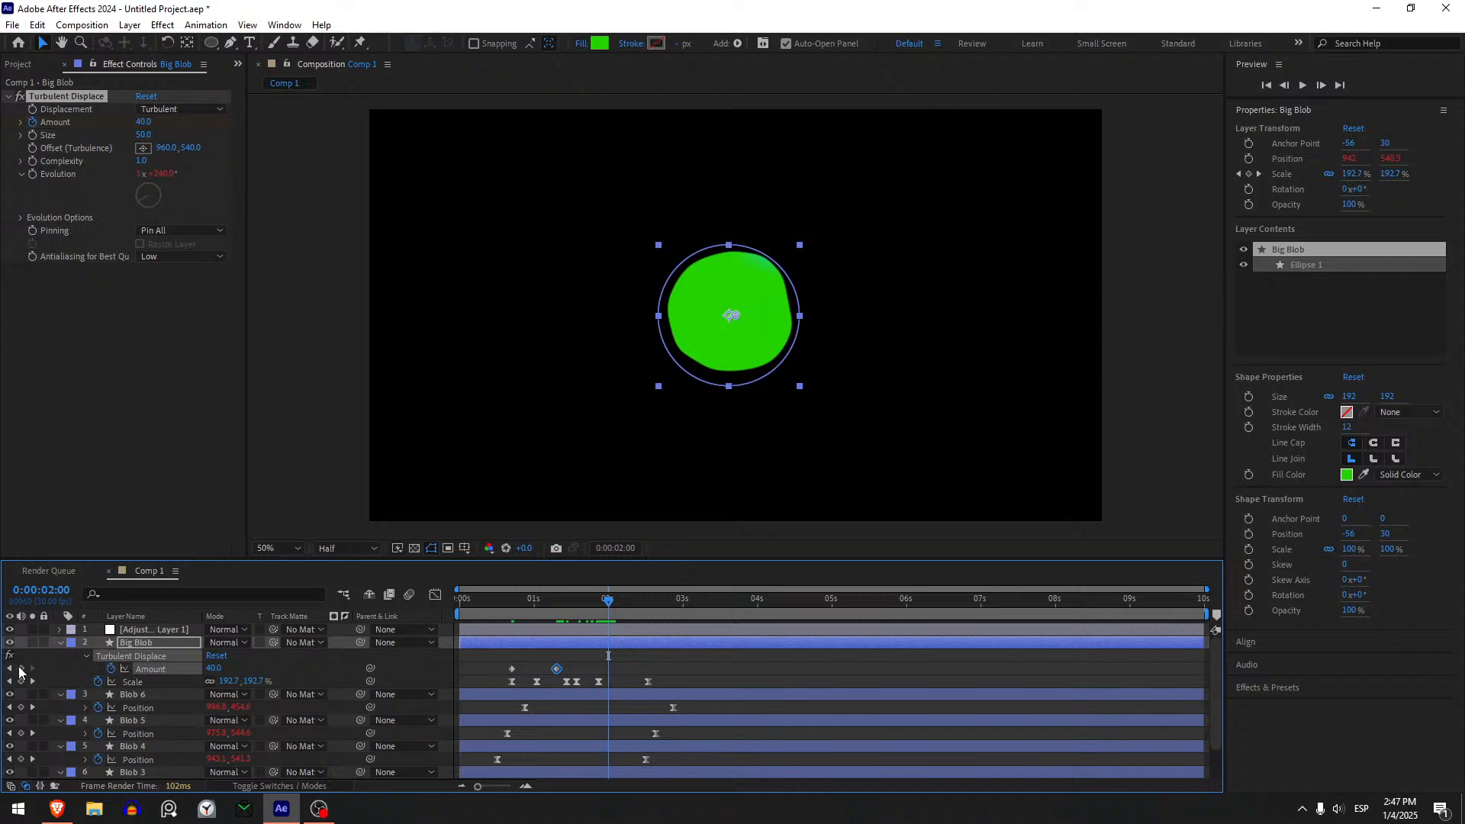
drag(639, 607, 669, 603)
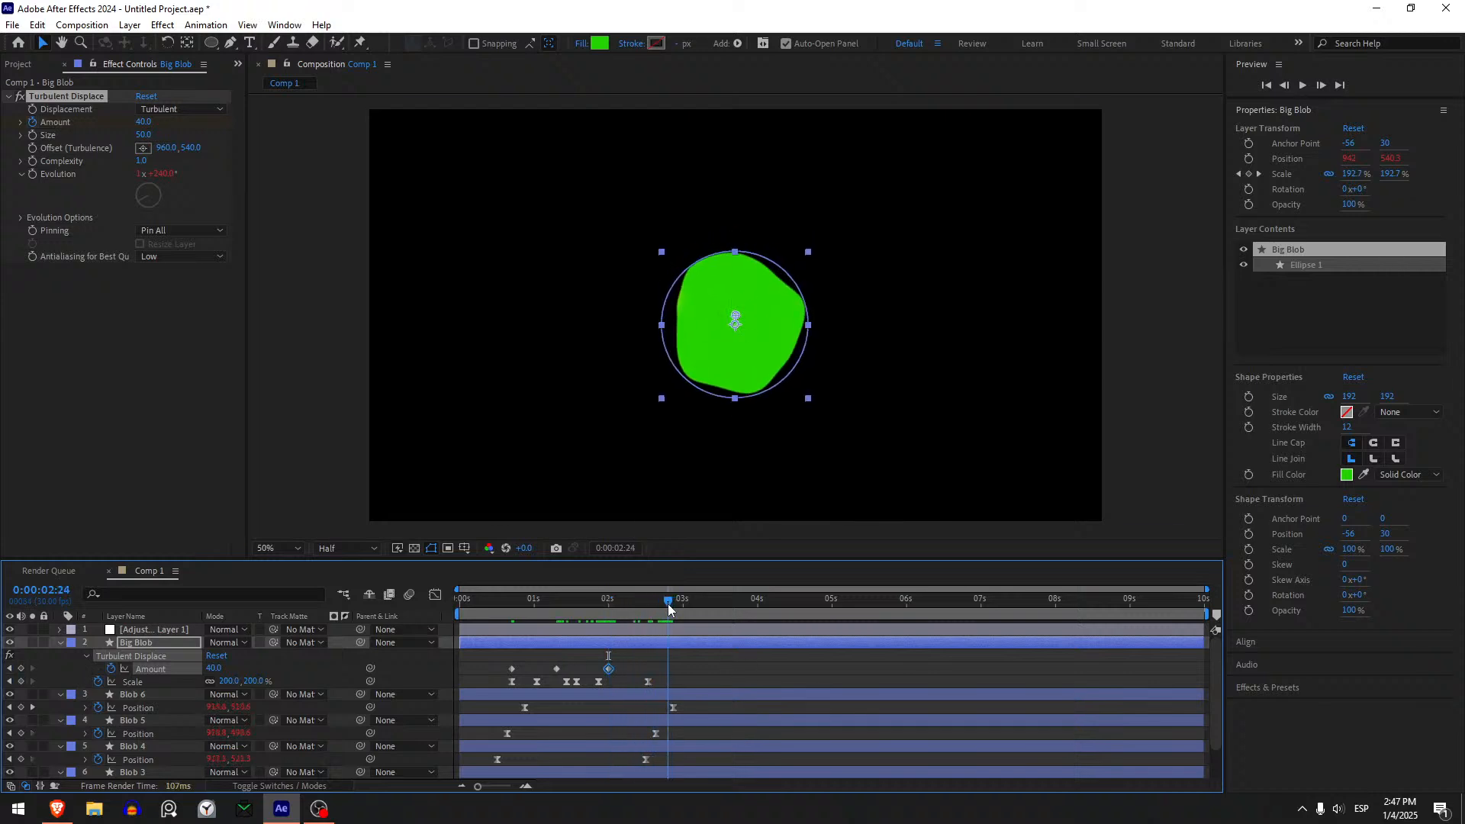
click(214, 668)
key(Return)
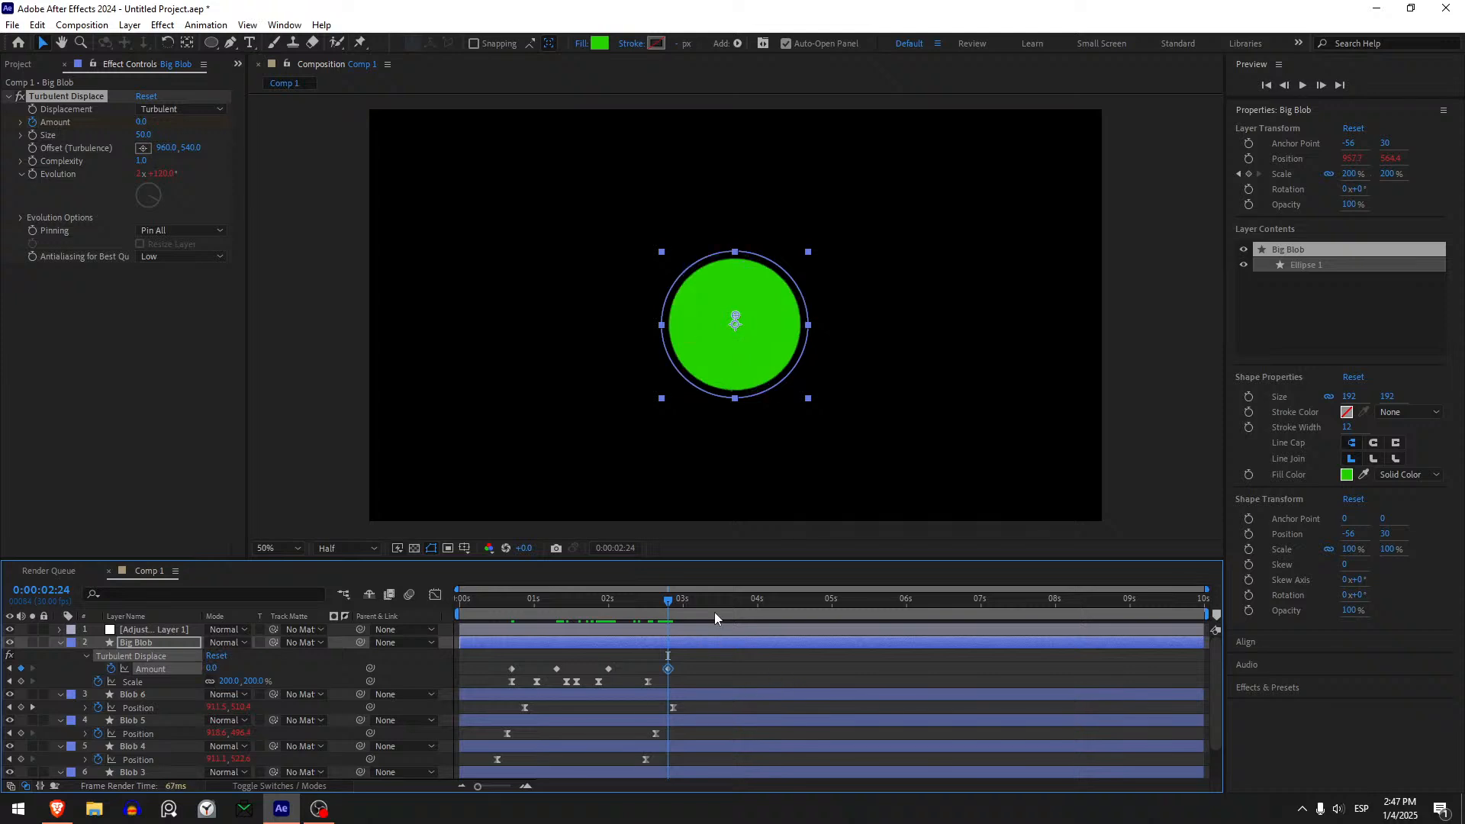
- Apply Easy Ease to all four Turbulent Displace Amount keyframes and preview the animation from the start
drag(679, 670, 488, 662)
key(F9)
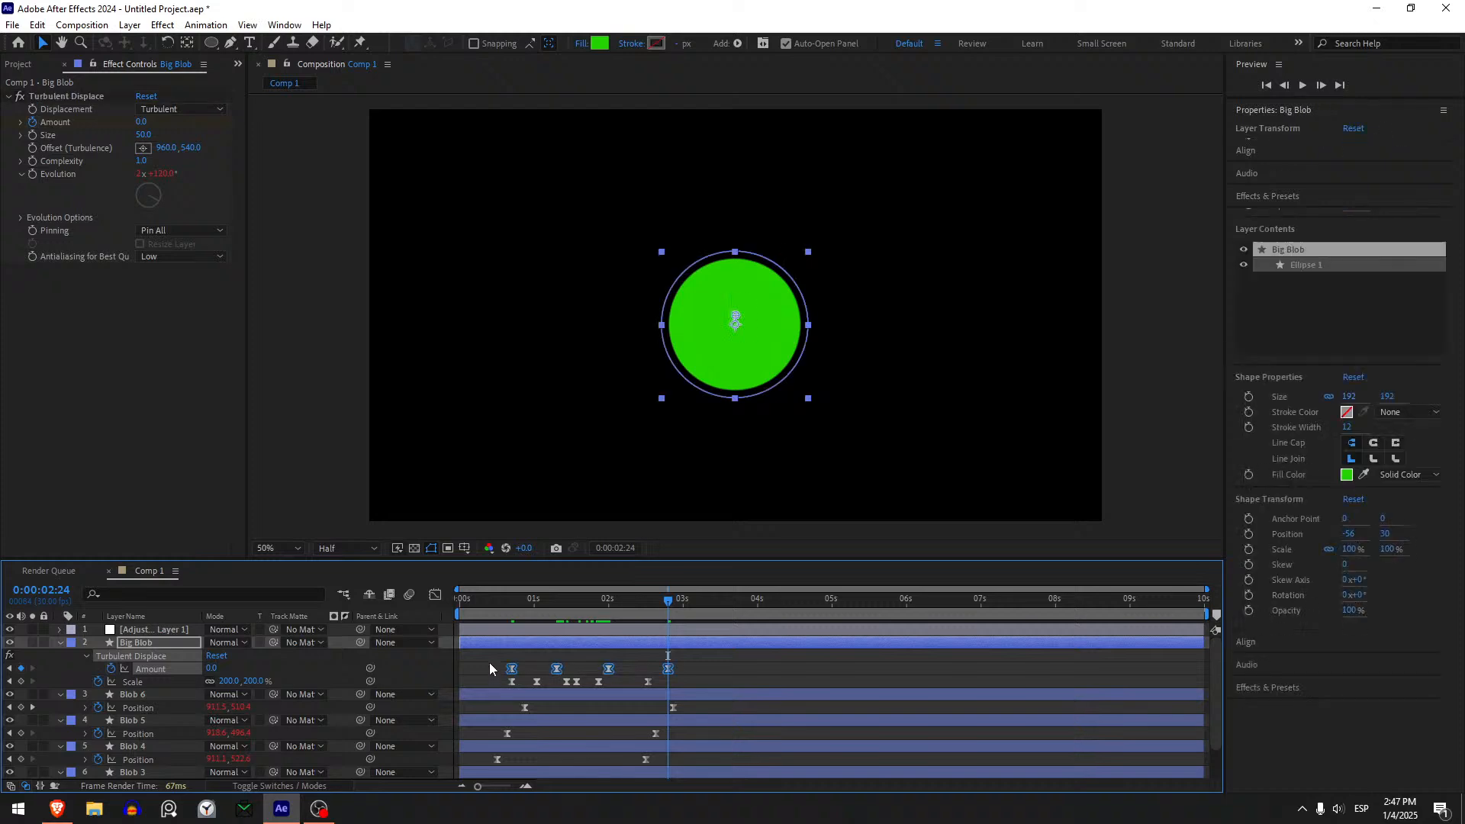
click(490, 669)
key(Home)
key(space)
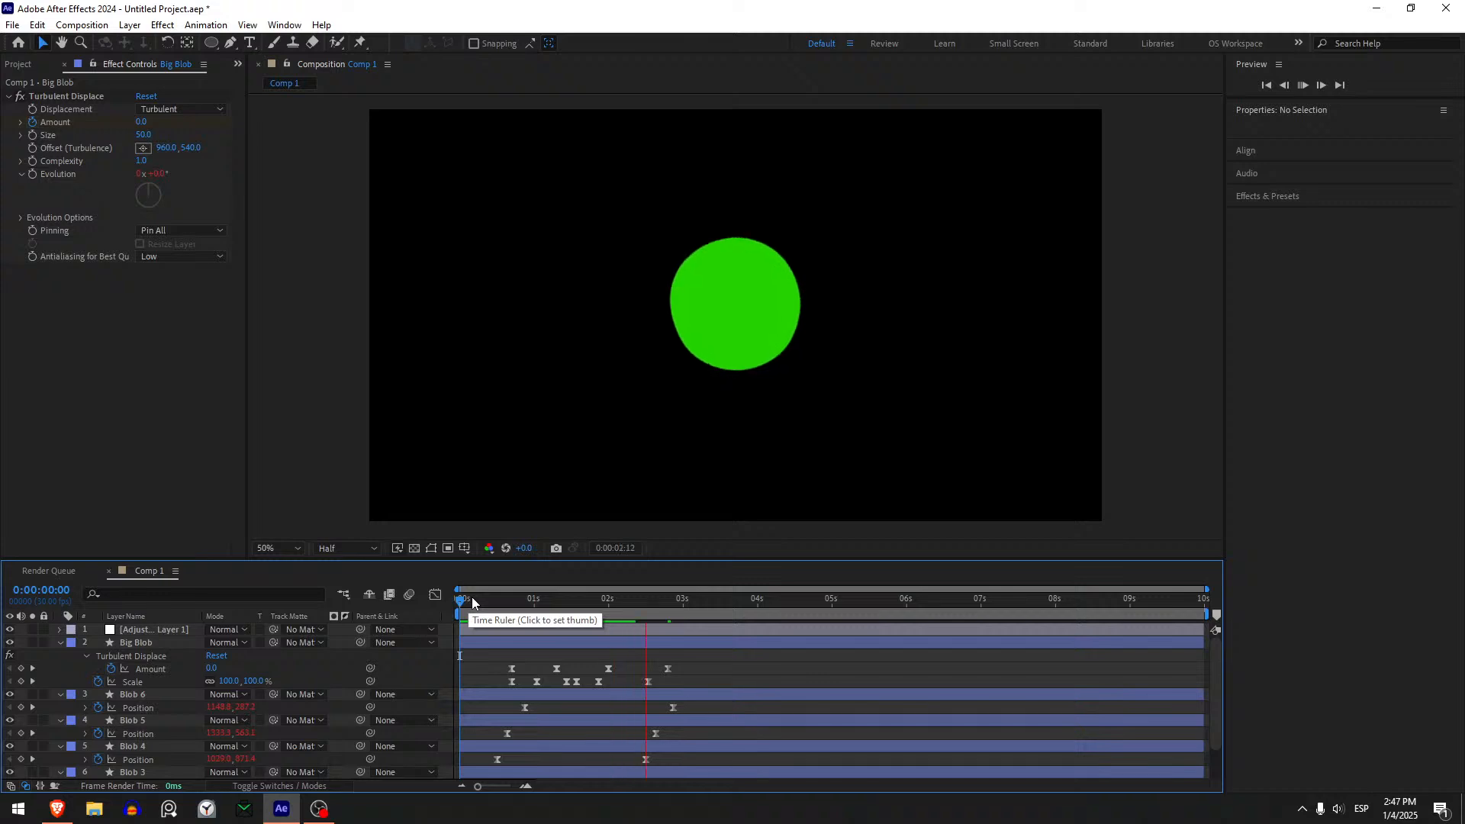
- Move the last Amount keyframe to about 3.5 seconds, lengthen its incoming ease in the speed graph, and preview
drag(471, 596, 718, 667)
click(435, 595)
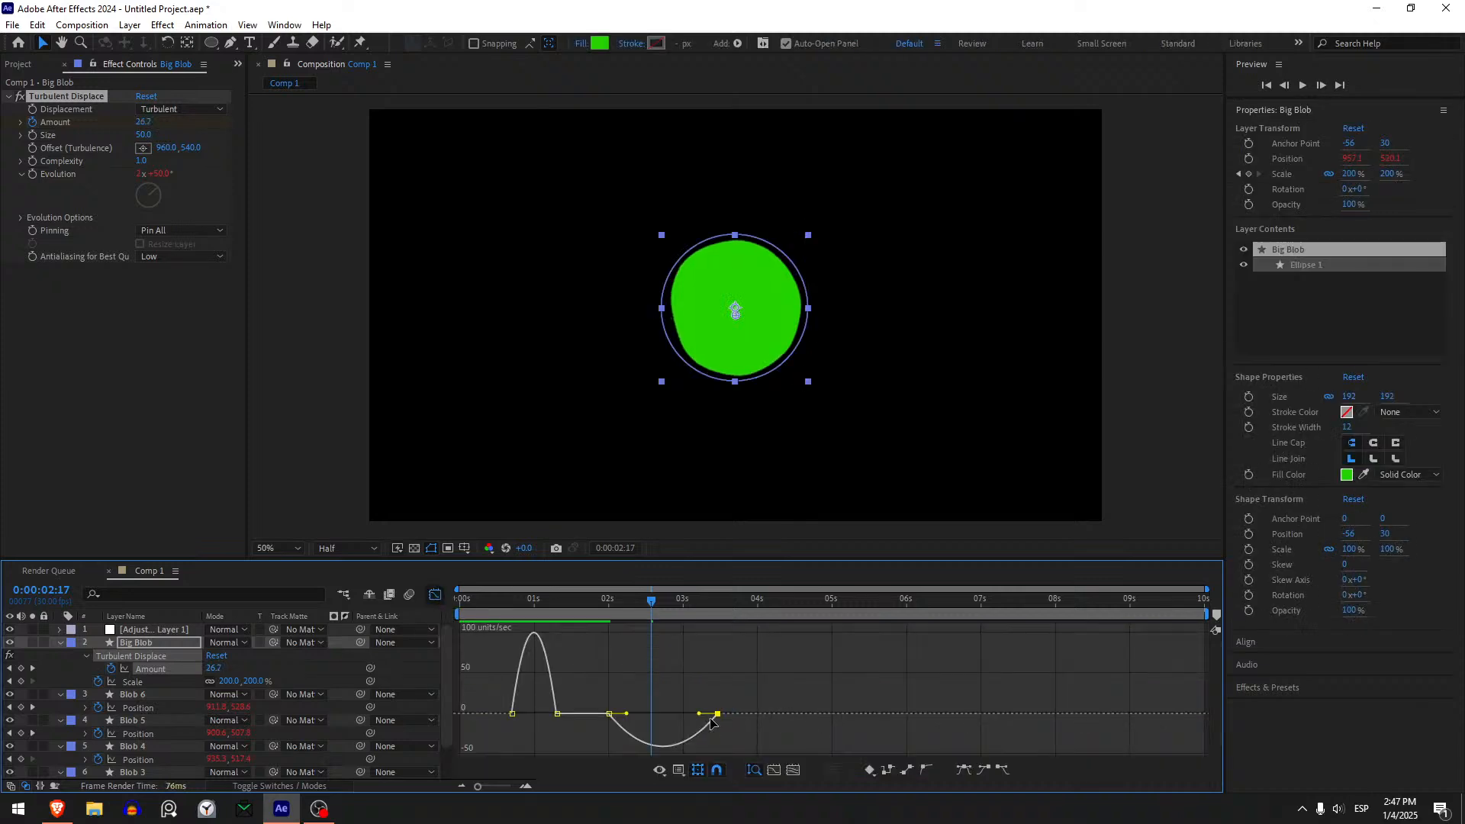
drag(701, 717, 678, 715)
click(434, 595)
click(497, 601)
key(space)
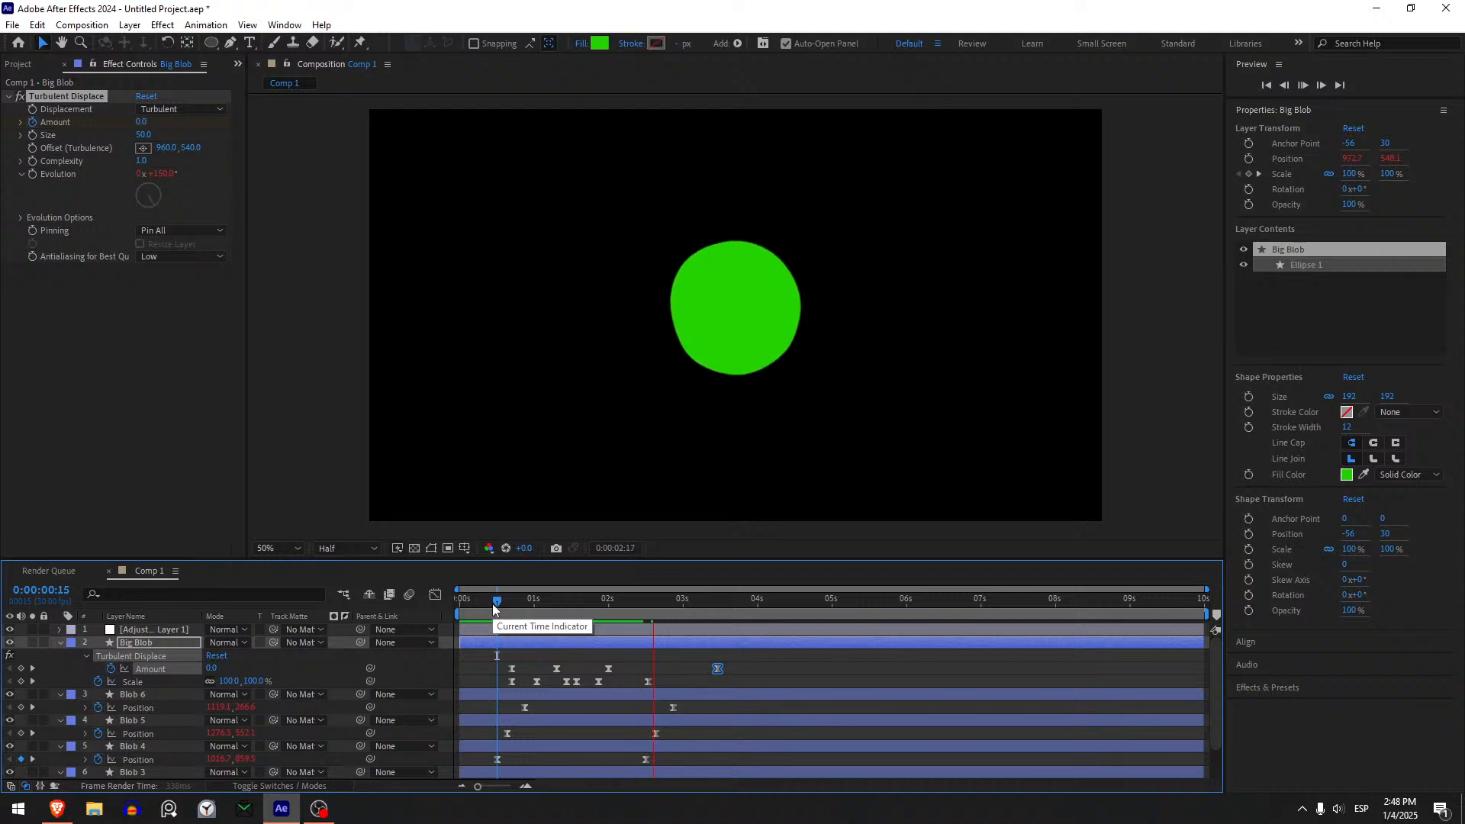
- Replay the whole blob animation from the start to check the merging, growth and turbulence
drag(496, 603, 460, 602)
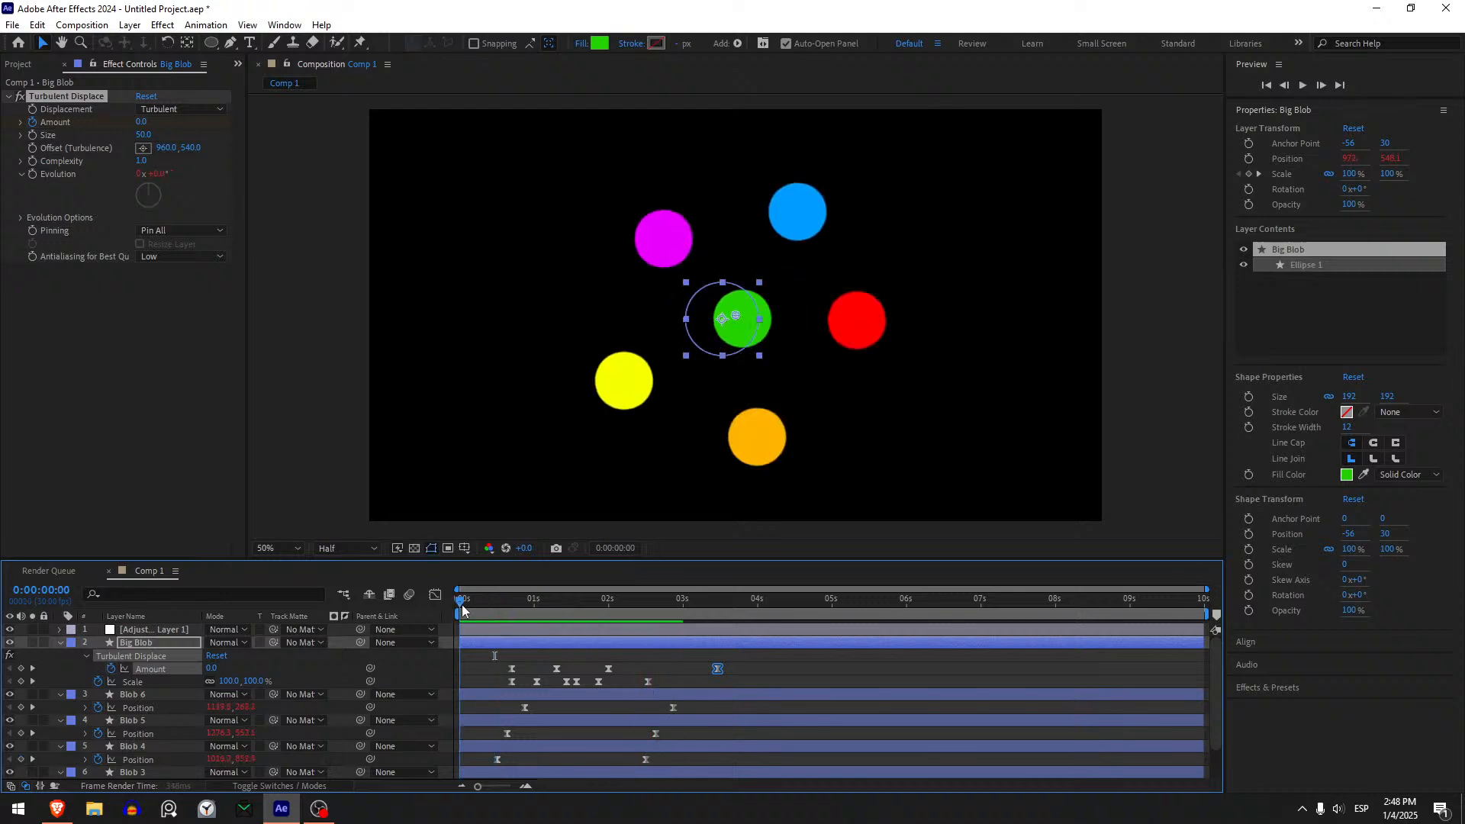
key(space)
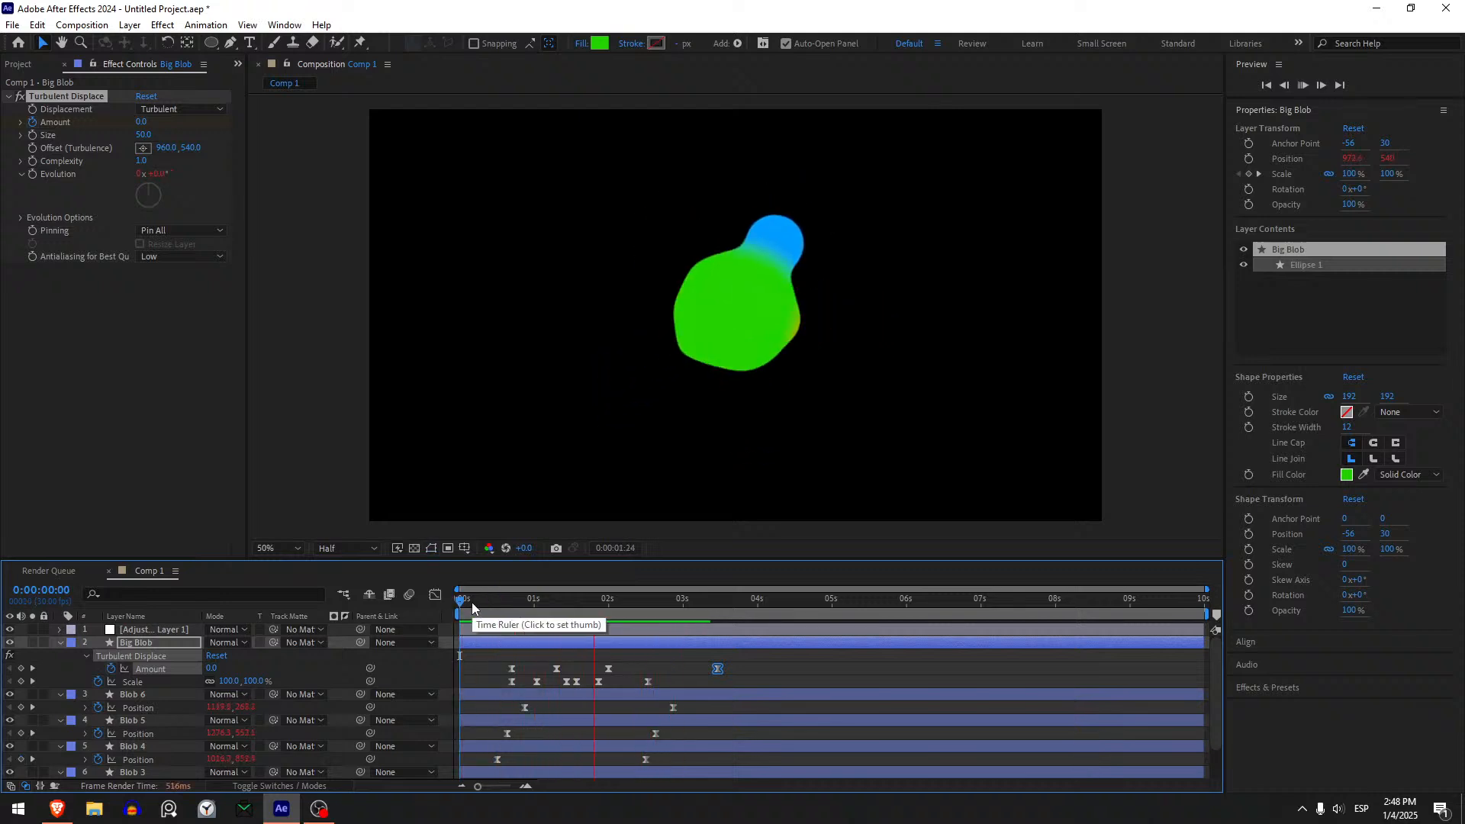
click(471, 602)
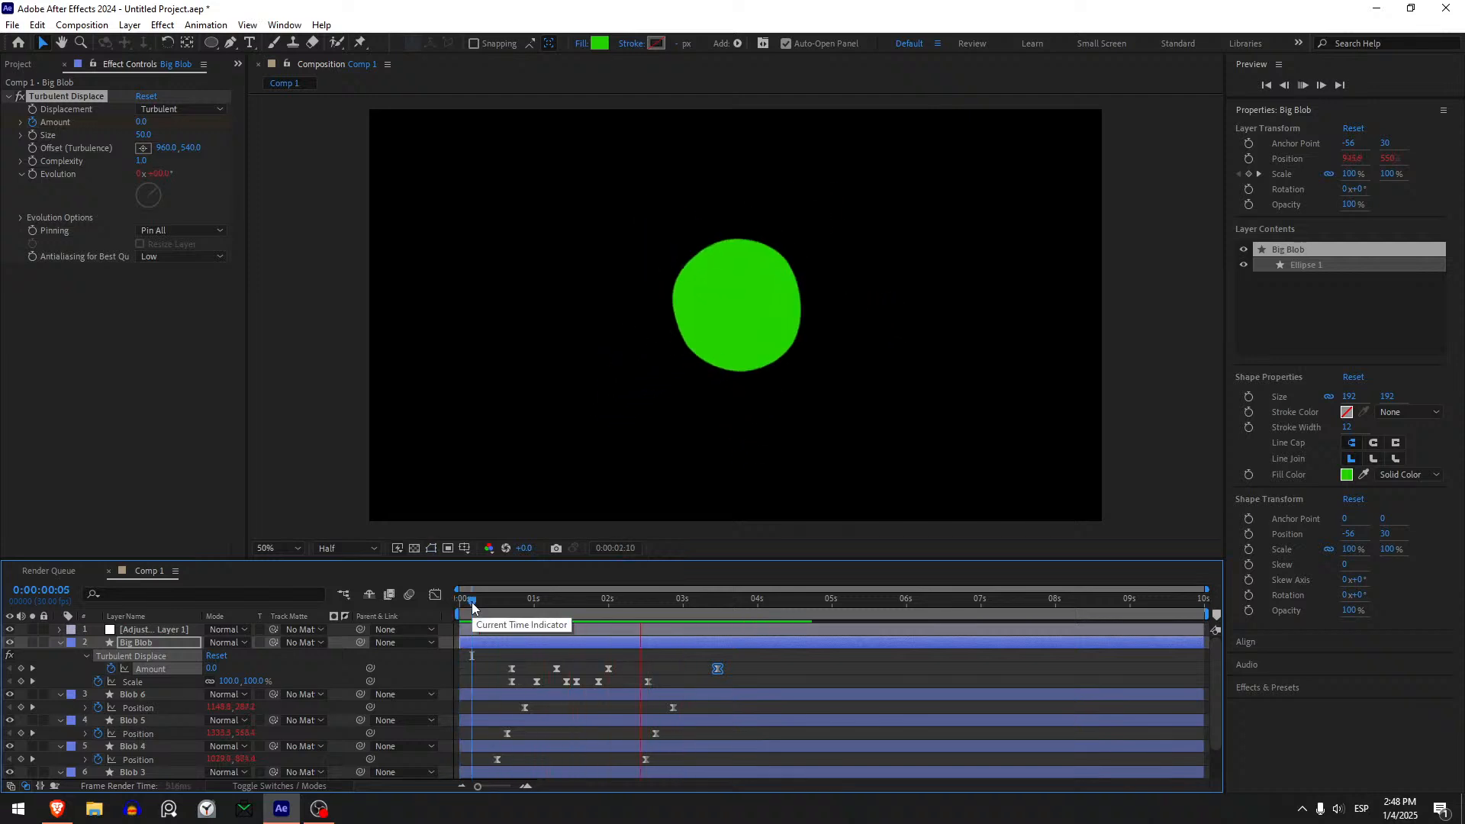
drag(472, 606, 442, 627)
key(space)
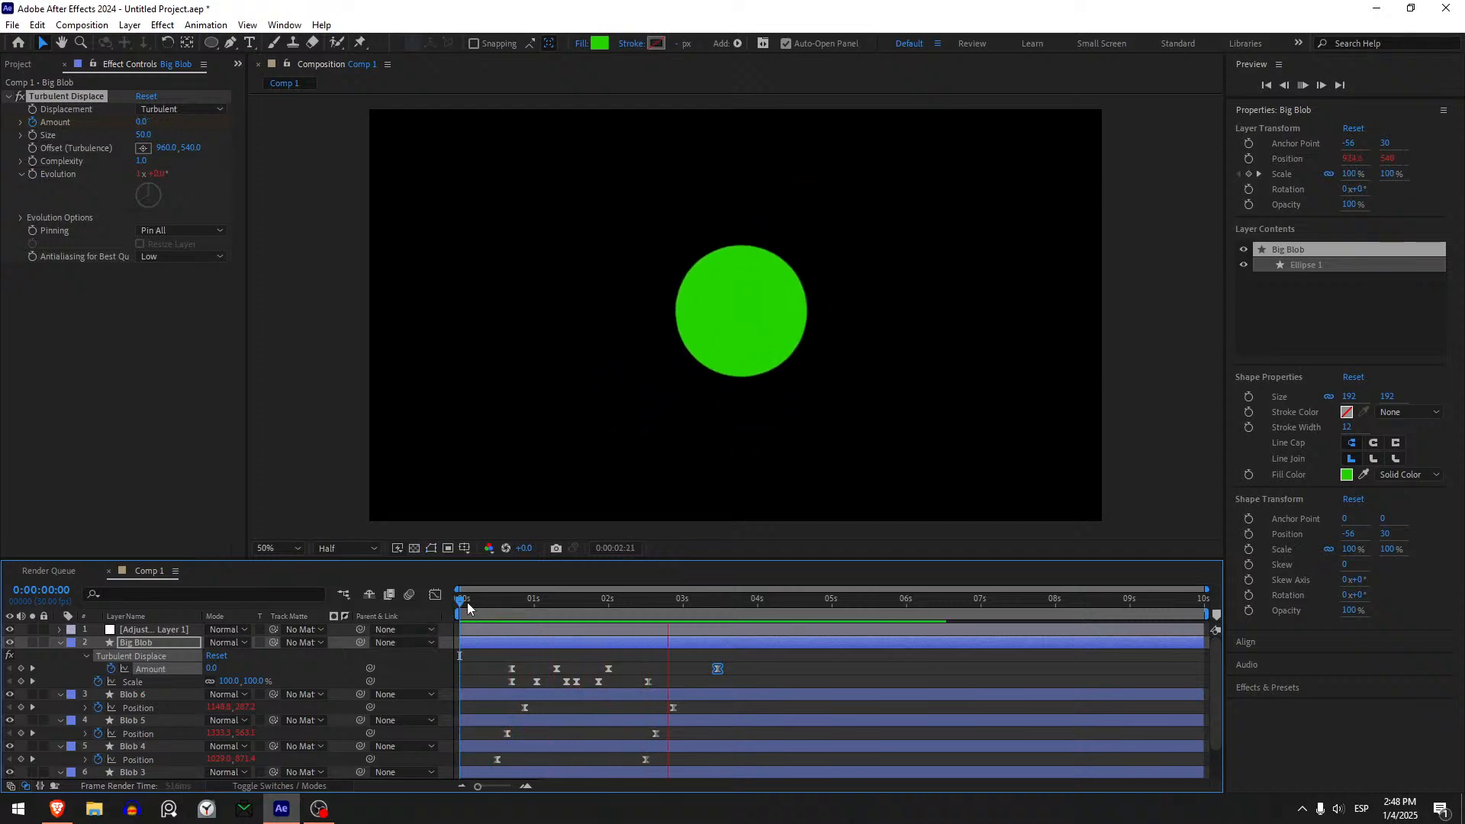
click(461, 605)
key(space)
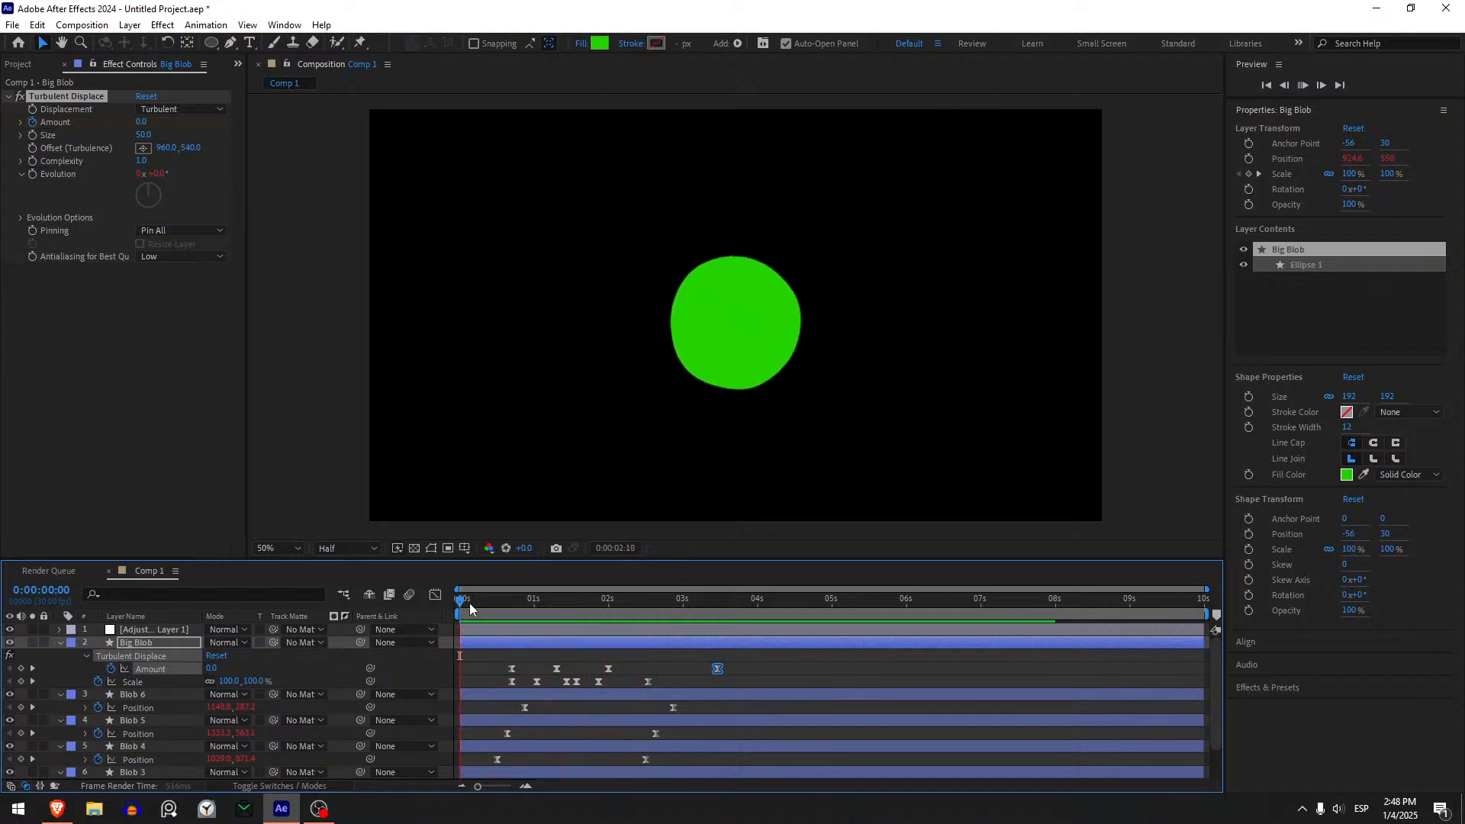
- Add a Slider Control effect to the Big Blob layer
drag(464, 608, 624, 610)
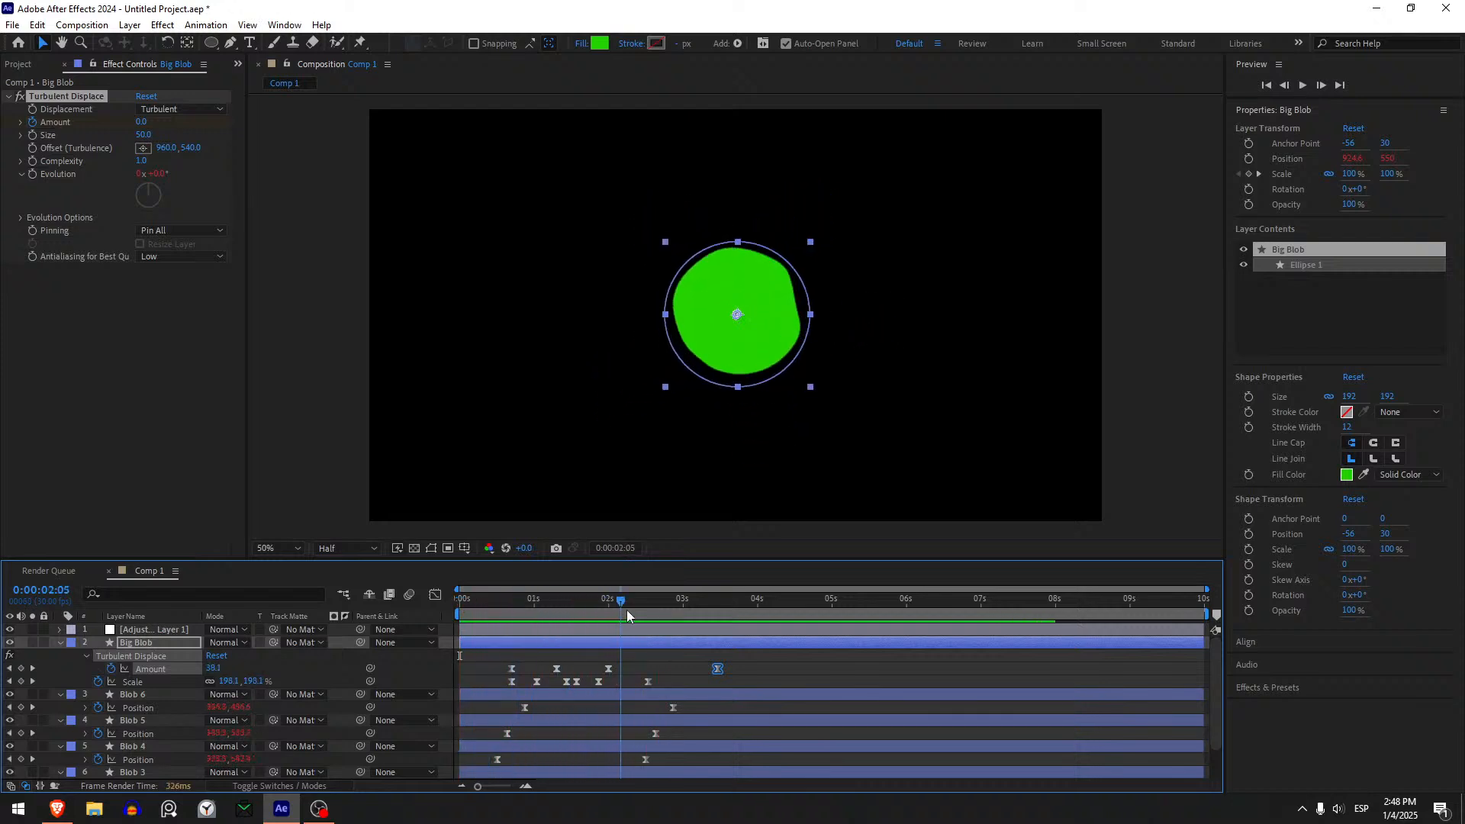
click(656, 656)
key(u)
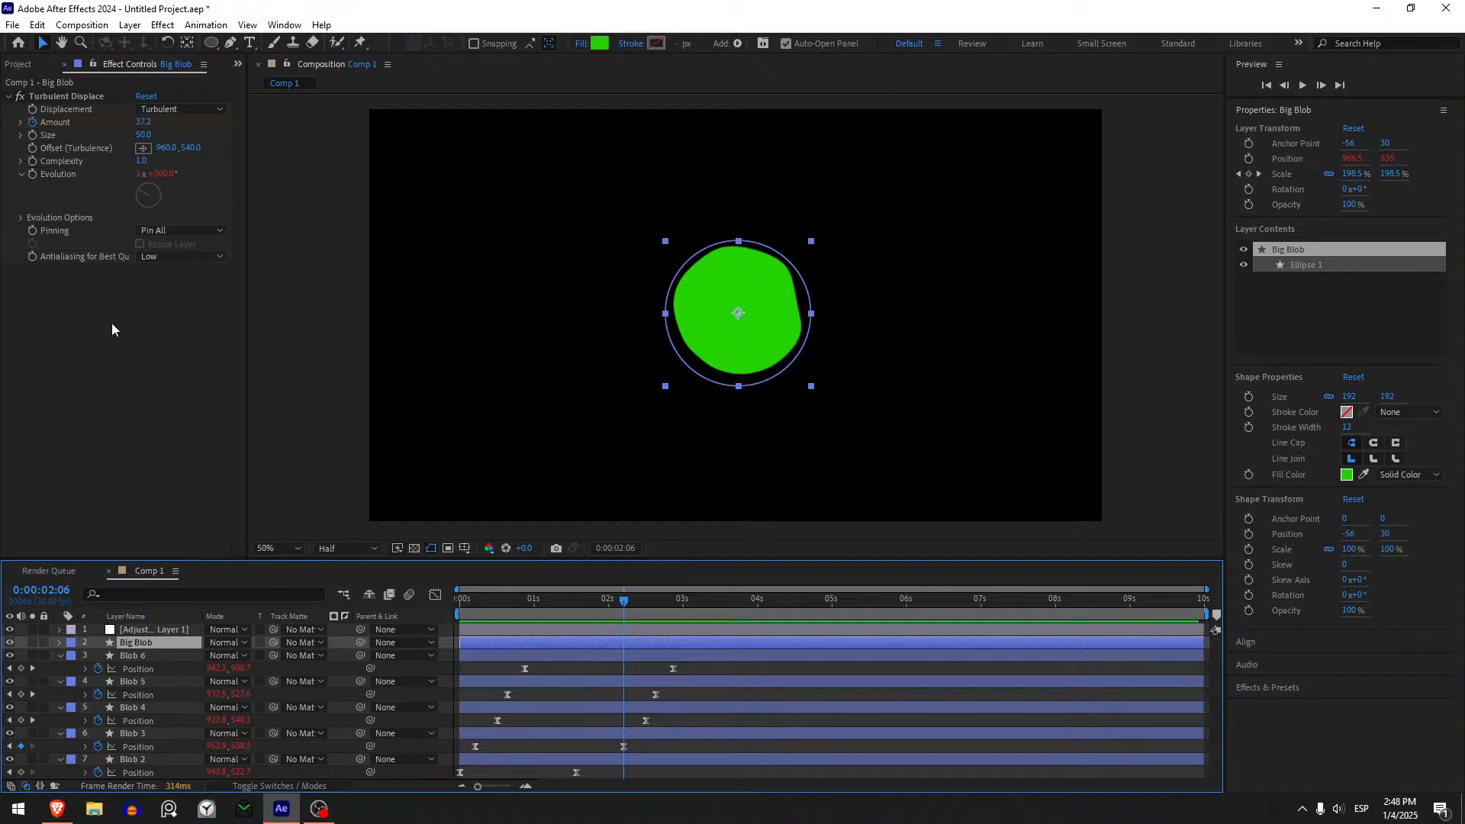
key(ctrl+space)
text(slider)
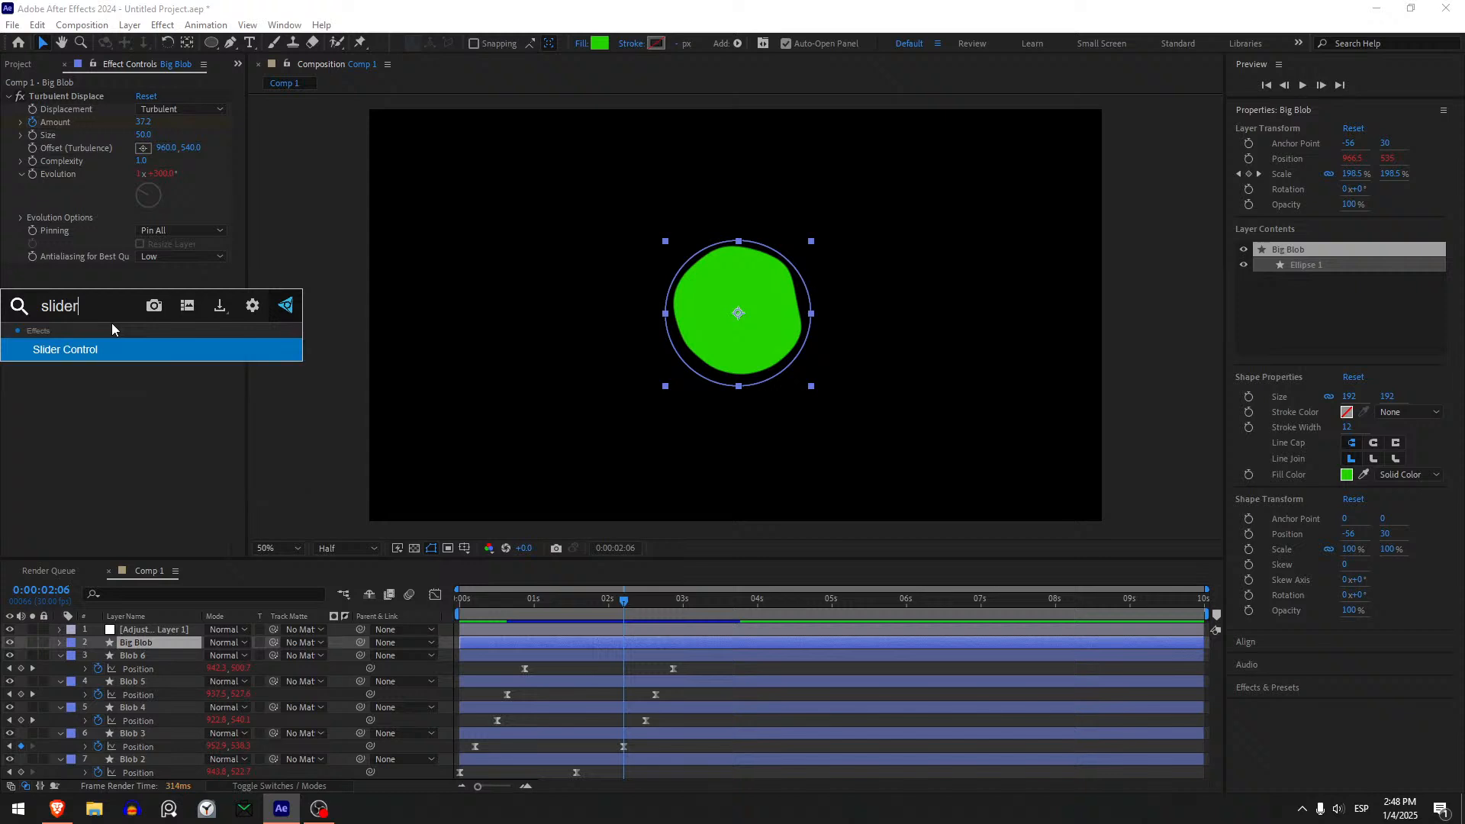
key(Return)
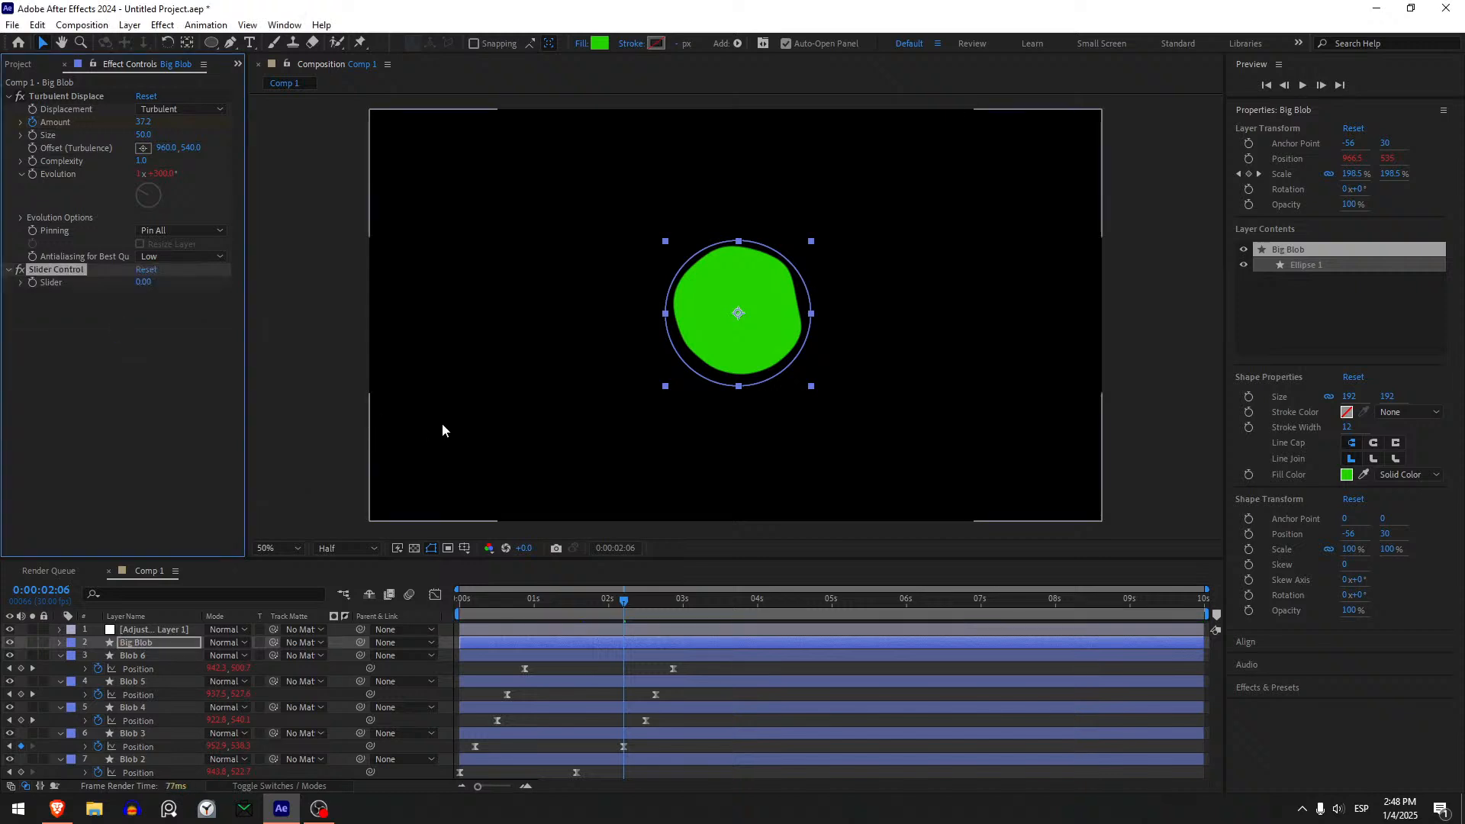
- Replace the 50 amplitude in Big Blob's Position wiggle expression with a link to the Slider Control's Slider
key(p)
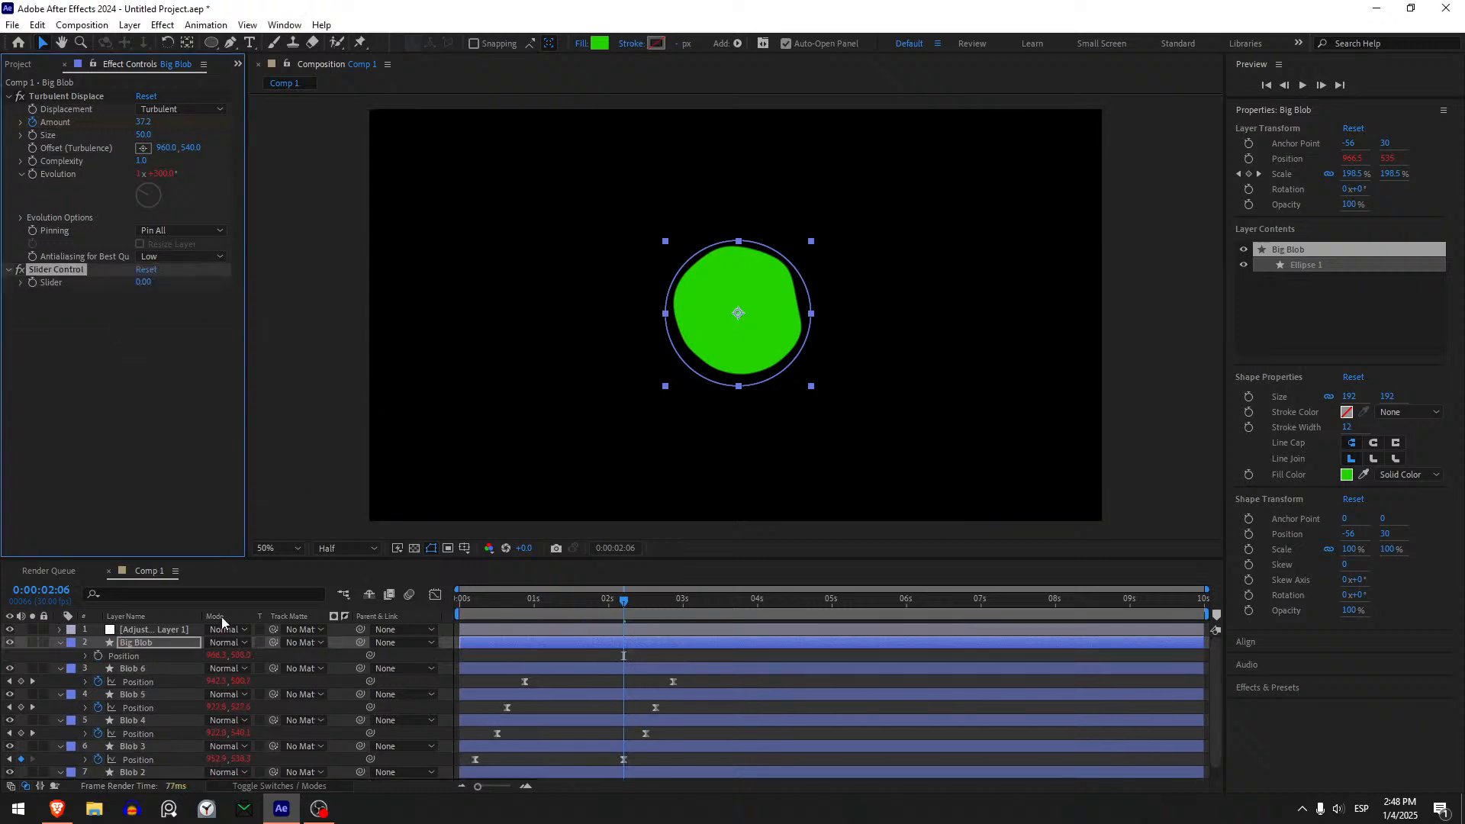
click(85, 656)
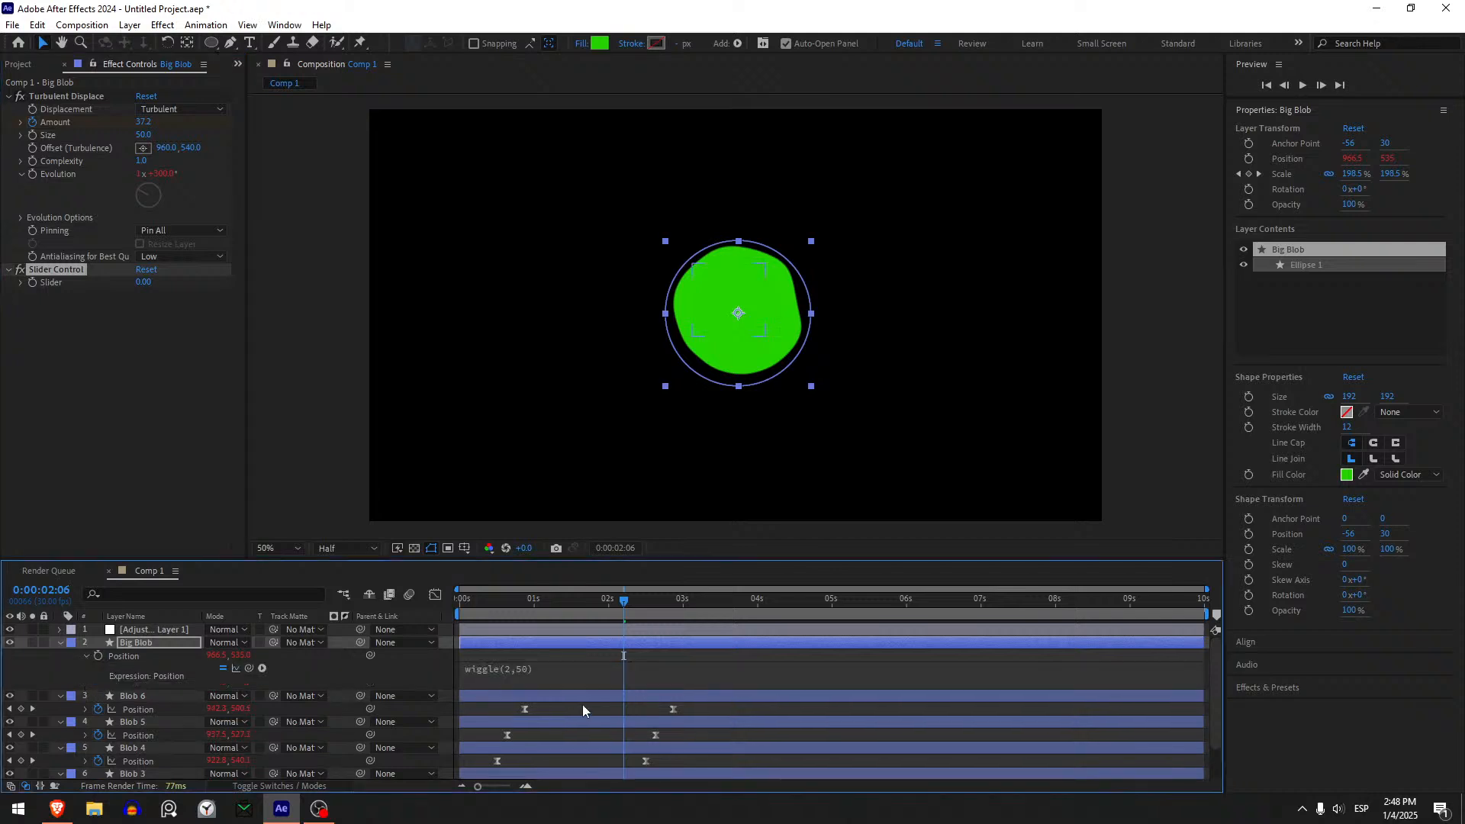
click(514, 671)
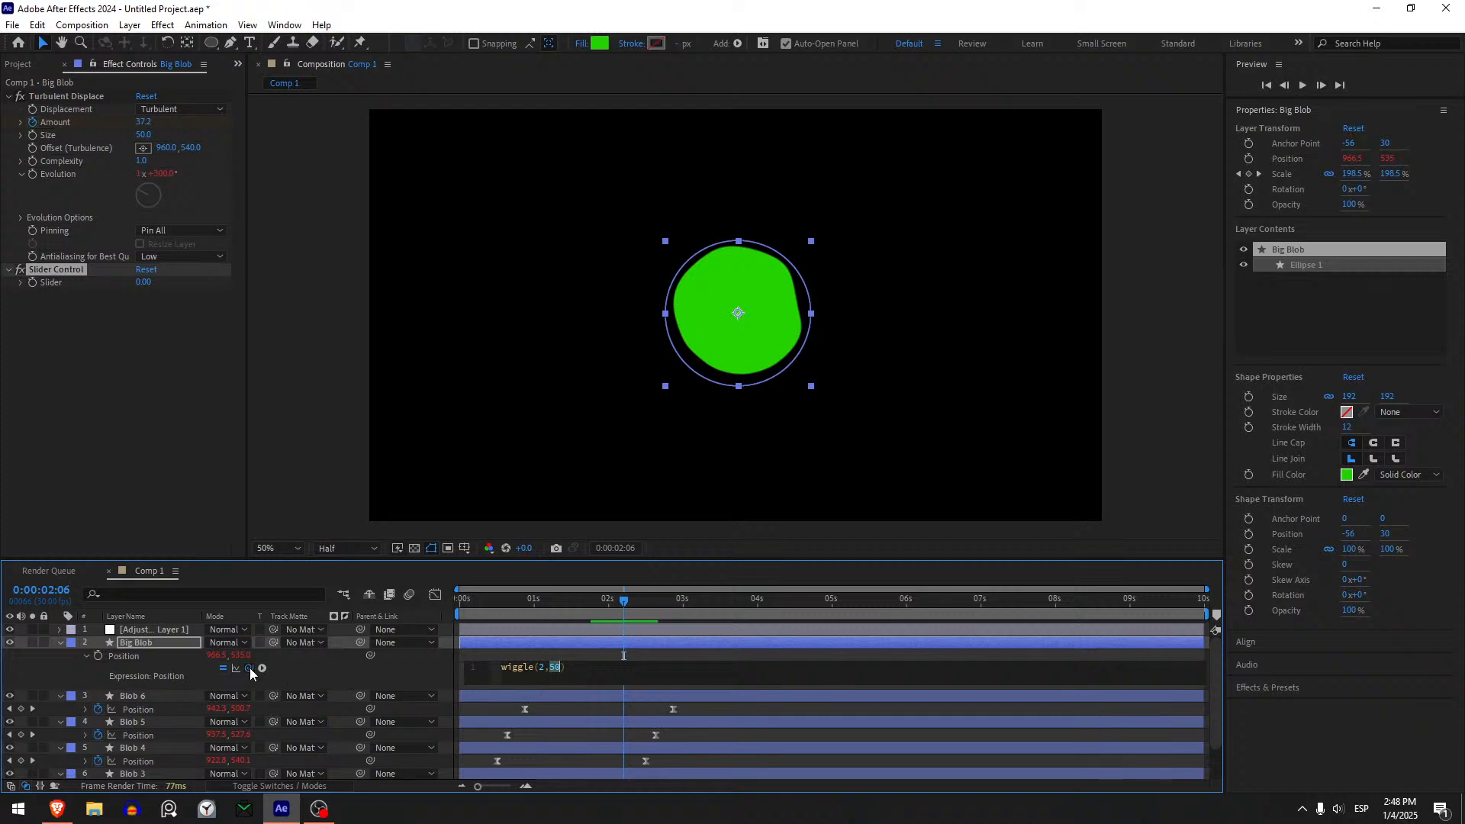
drag(249, 667, 54, 282)
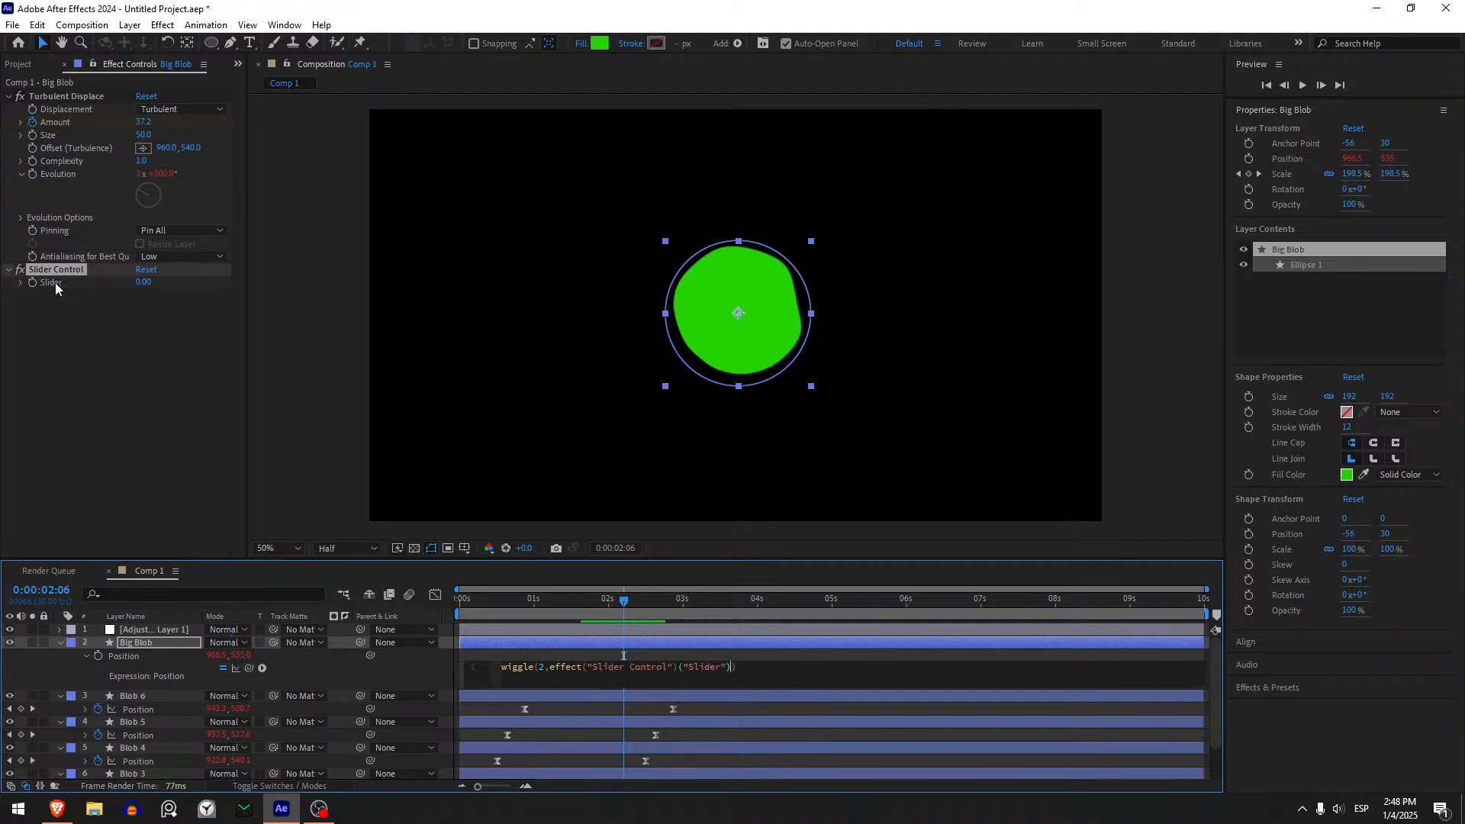
click(662, 651)
- Enable keyframing for Big Blob's Slider at 0:00:02:00 and set its value to 50
click(653, 644)
key(u)
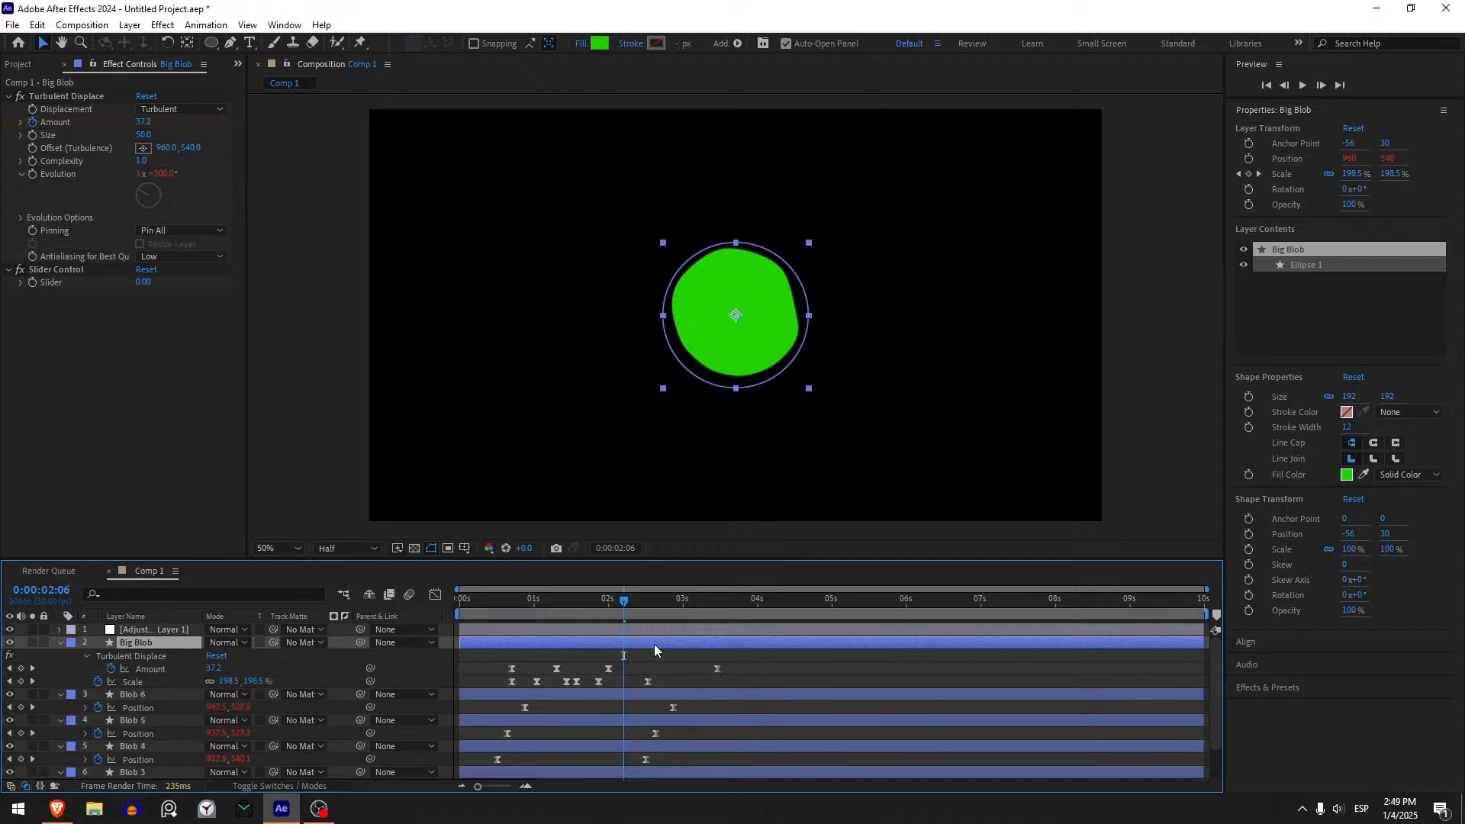
mouse_move(618, 603)
mouse_down()
mouse_move(557, 620)
mouse_move(608, 615)
mouse_up()
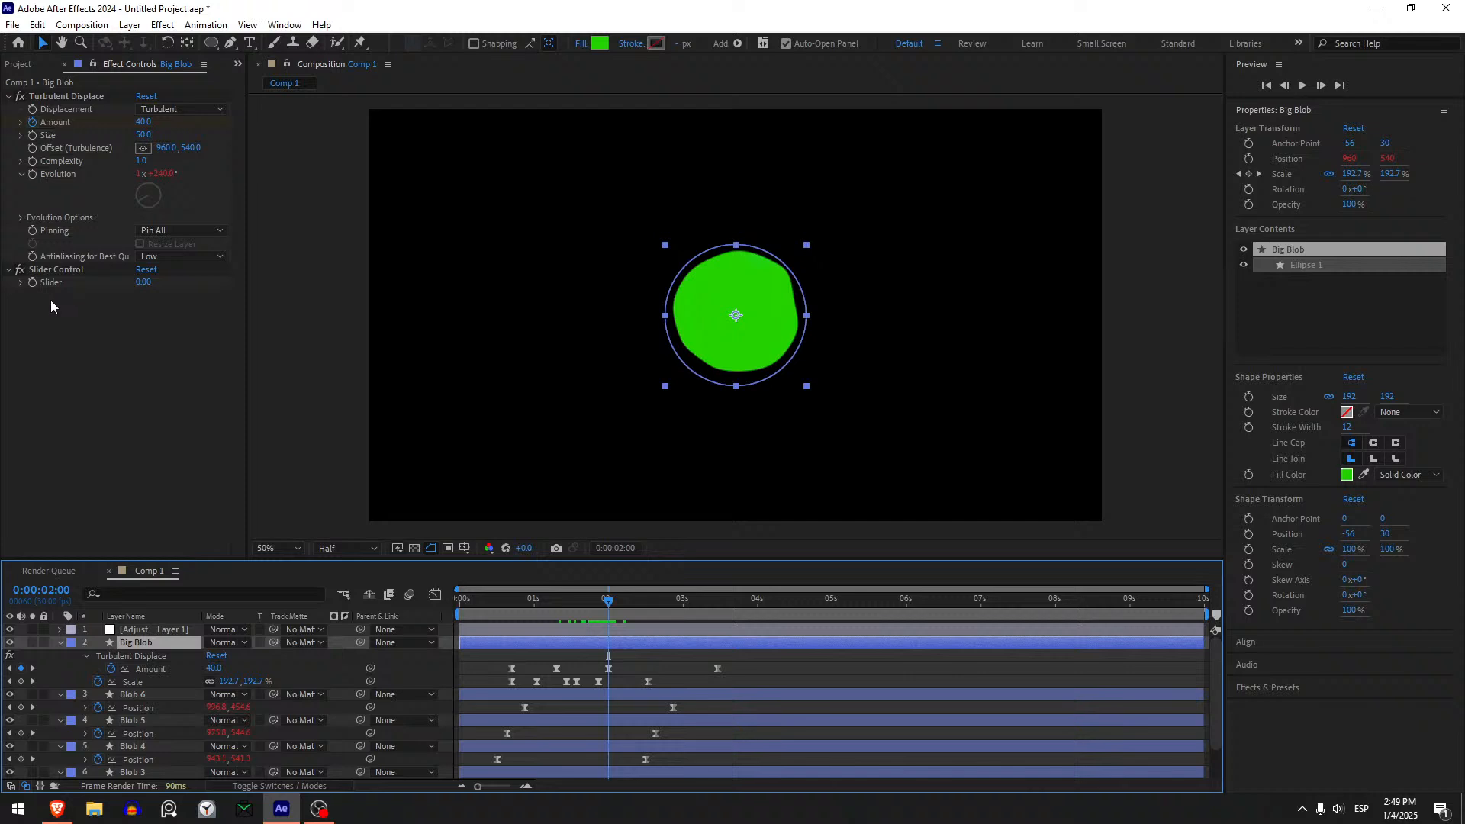
click(29, 283)
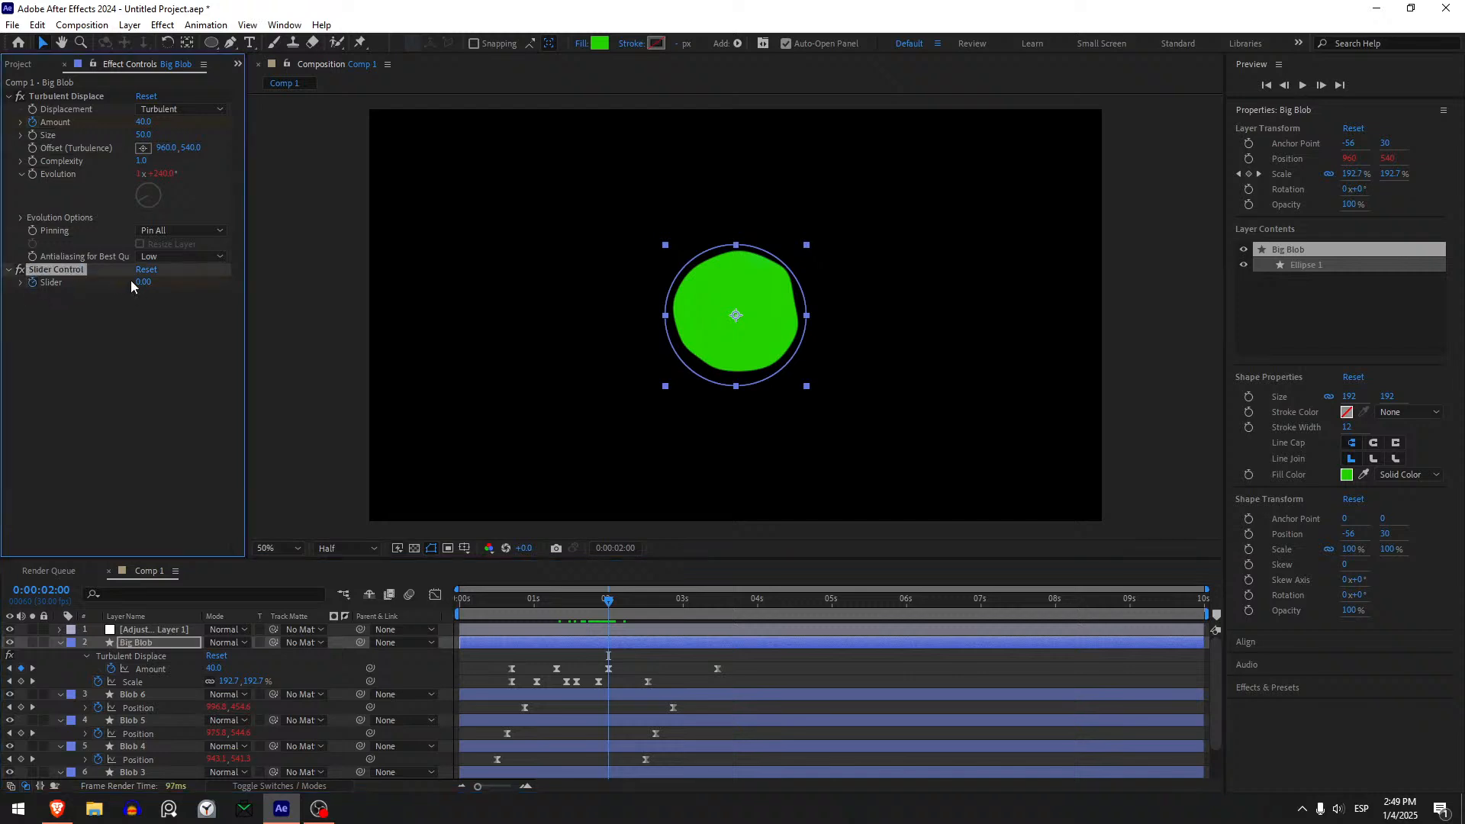
click(138, 282)
text(50)
key(Return)
- Keyframe Big Blob's Slider at 0 at 0:00:03:14, aligned with the last Turbulent Displace Amount keyframe
click(661, 601)
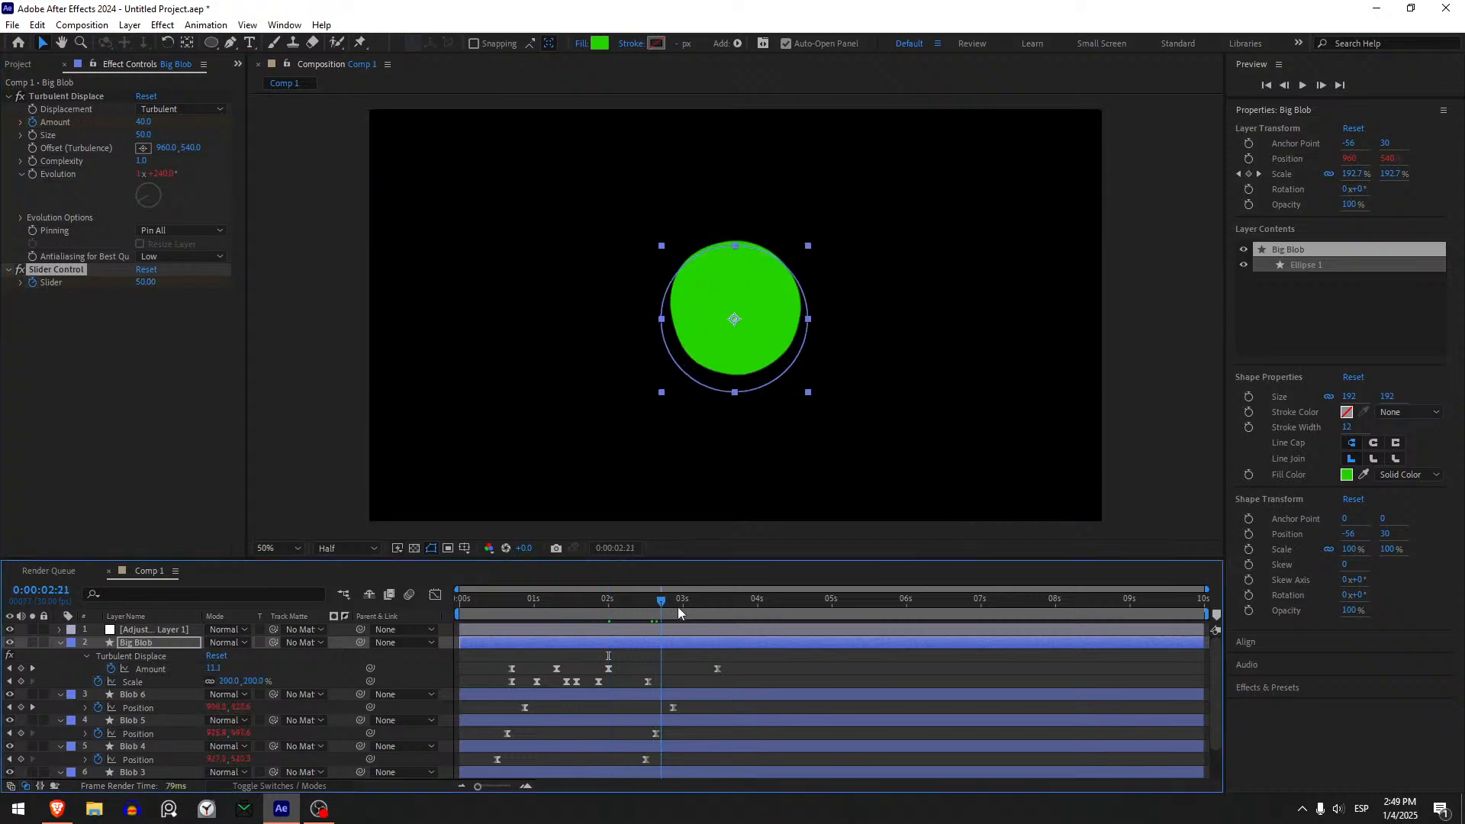
drag(677, 608, 717, 607)
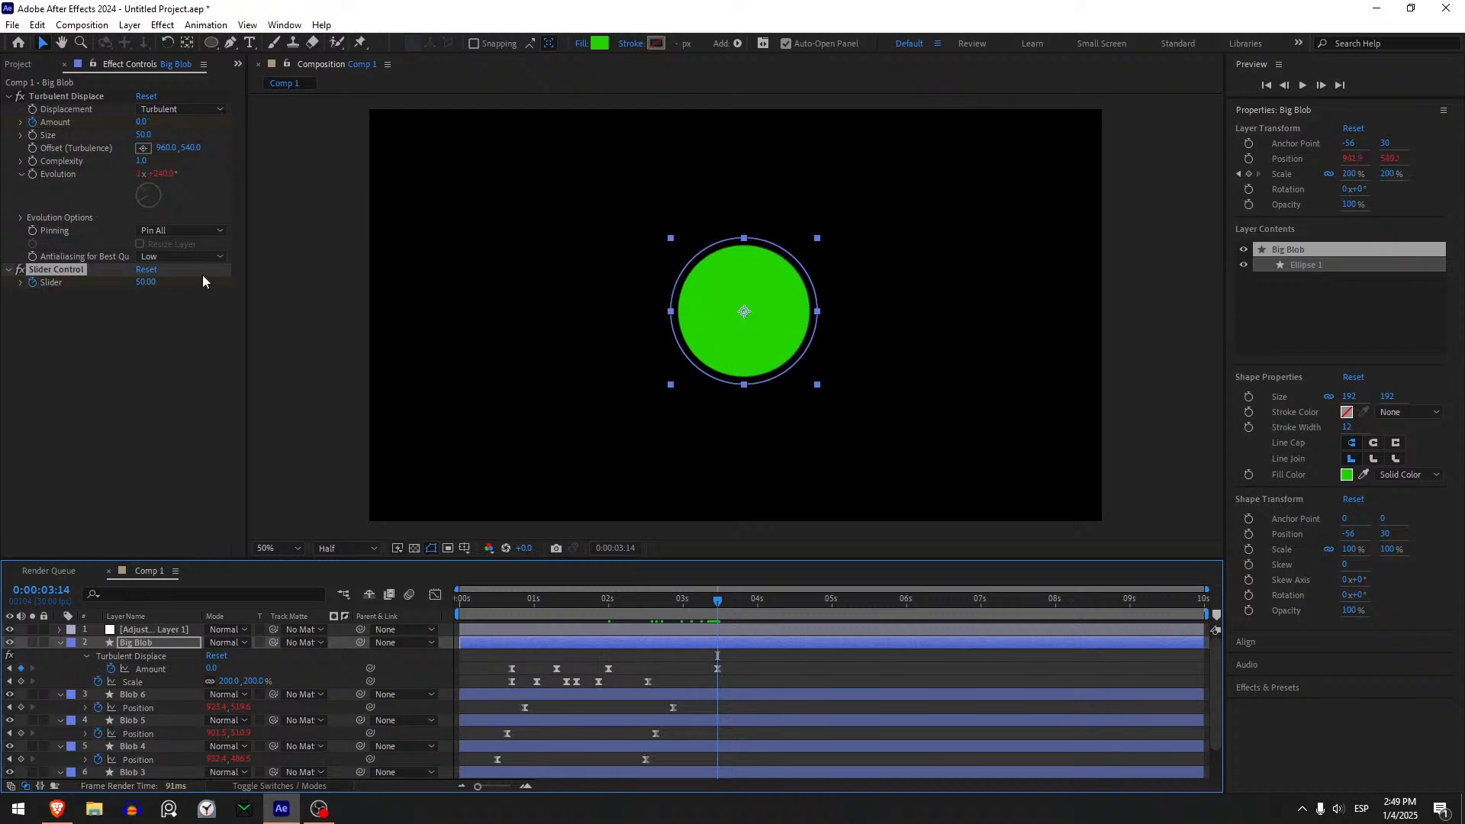
click(149, 282)
text(0)
key(Return)
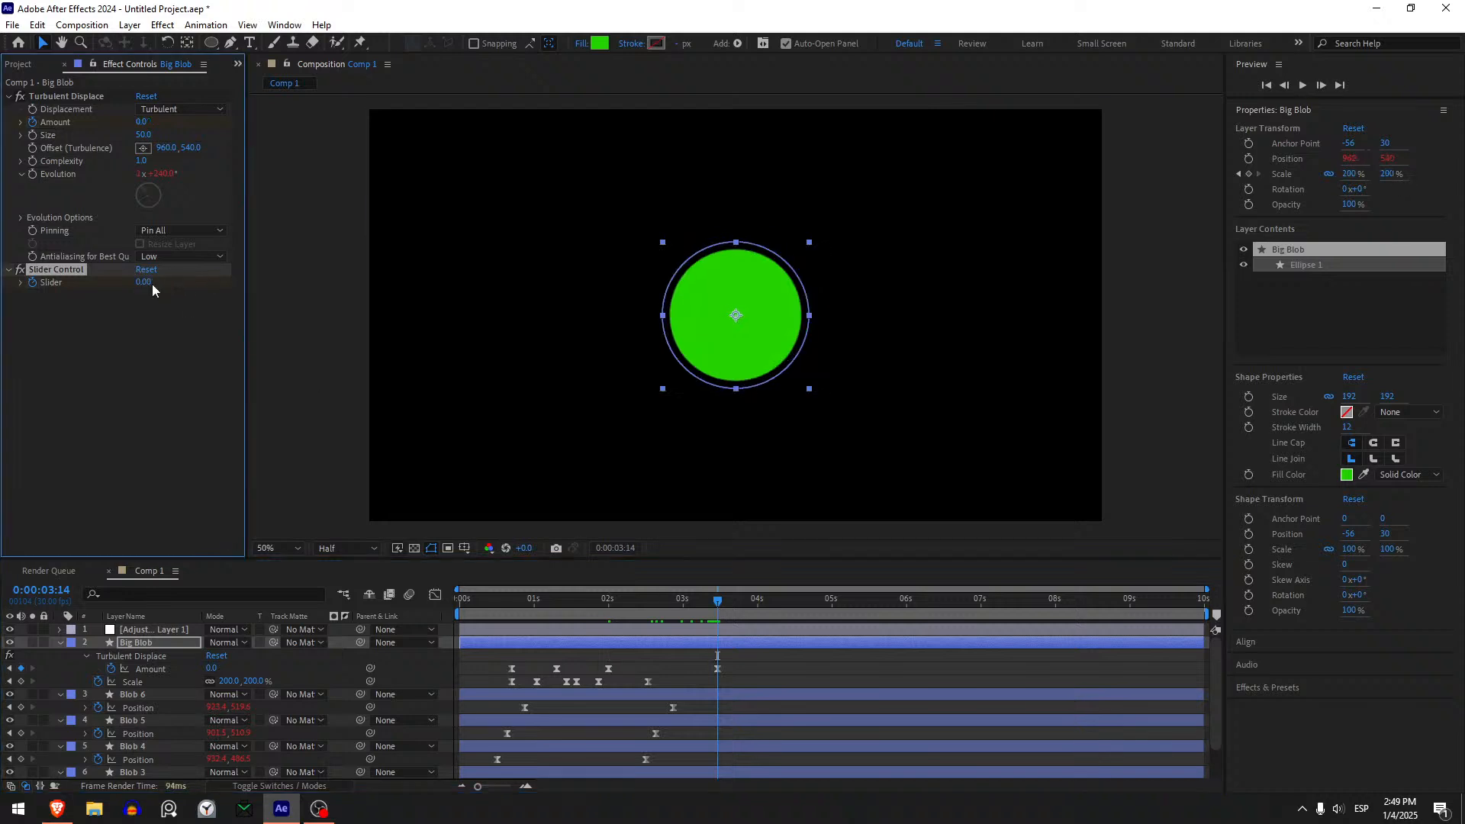
- Apply Easy Ease to both Slider keyframes and preview the animation from 0:00:01:17
key(u)
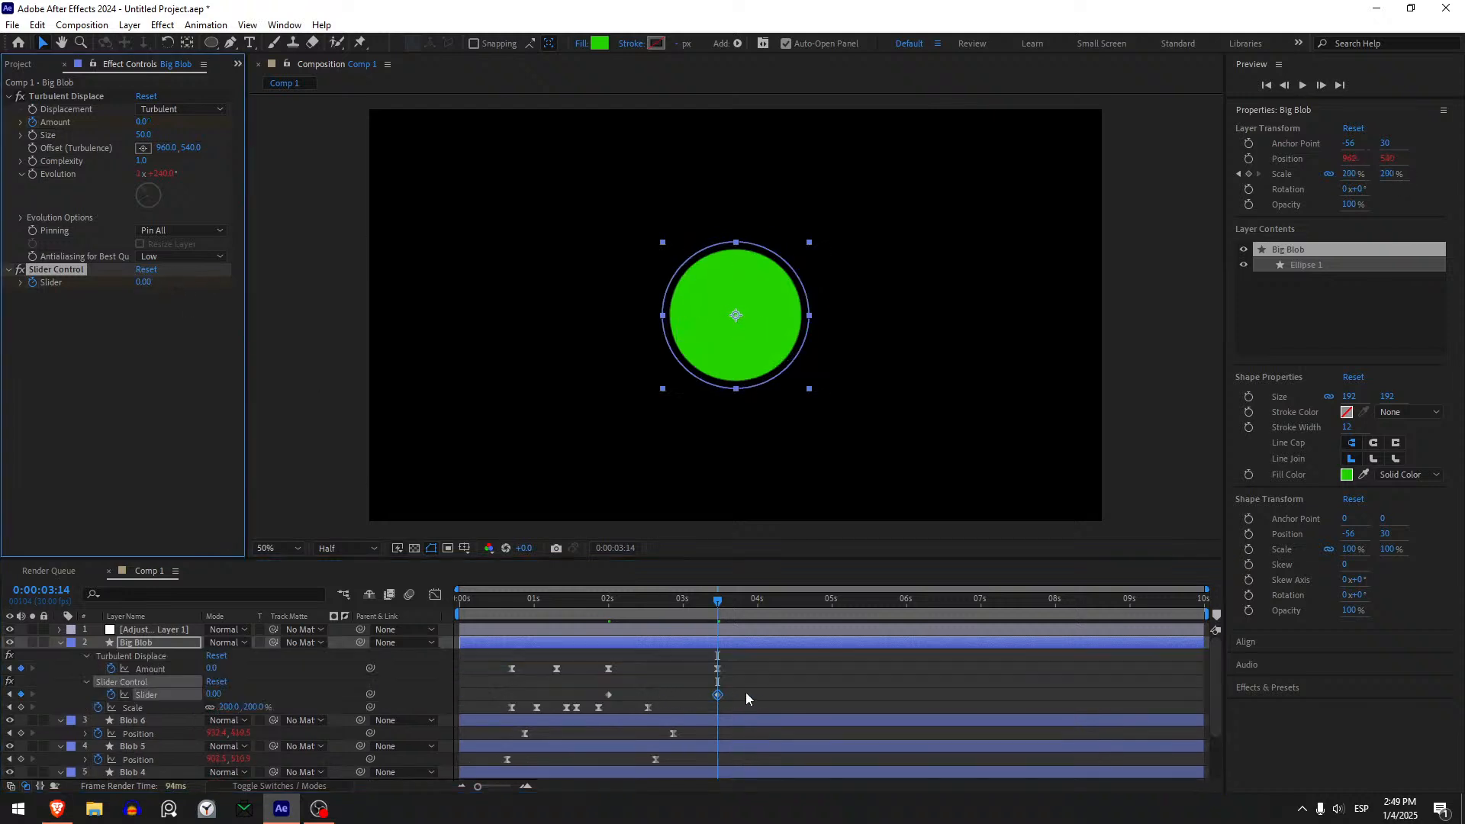
drag(744, 693, 583, 690)
key(F9)
click(577, 607)
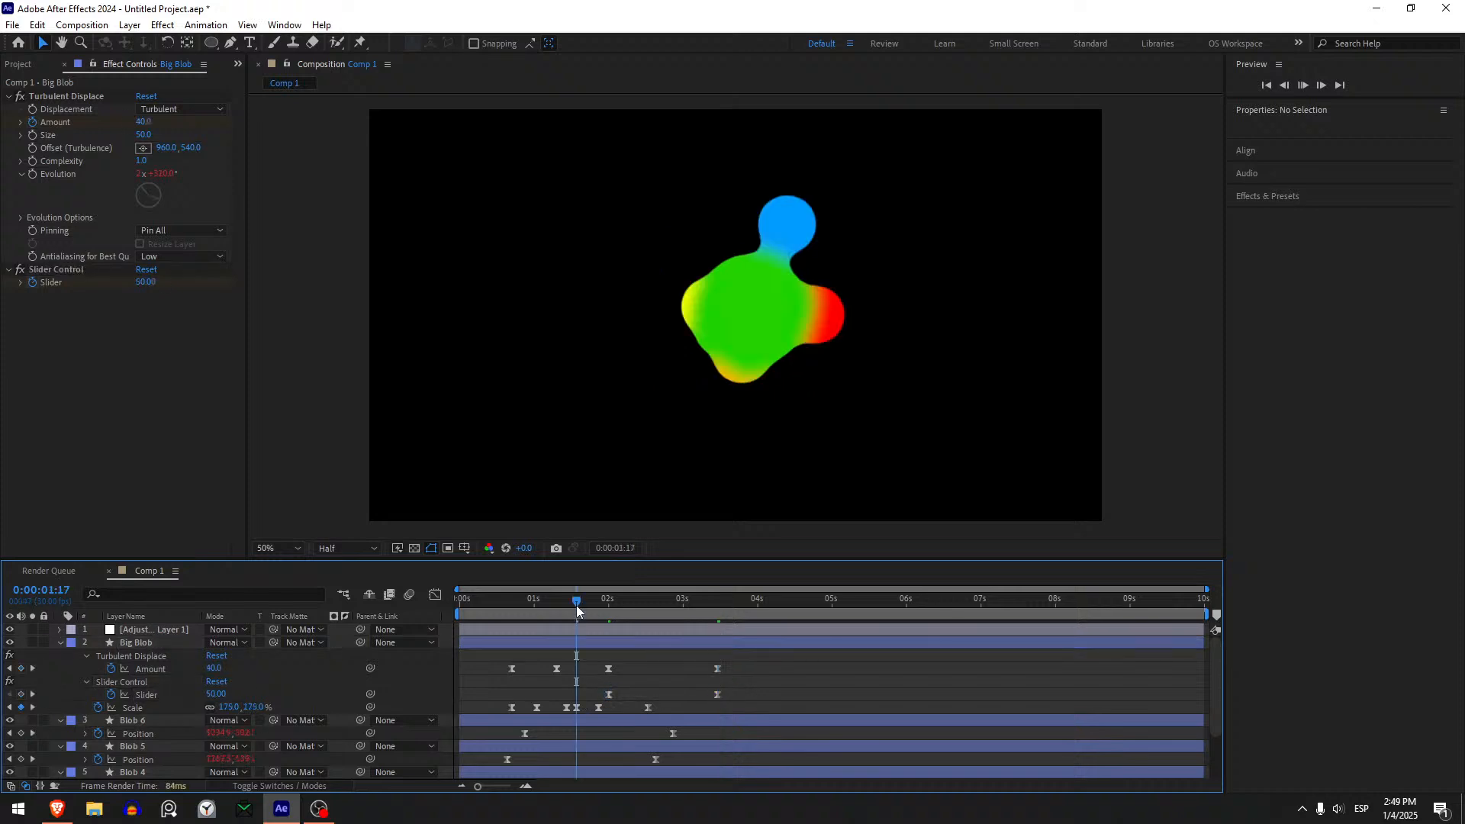
key(space)
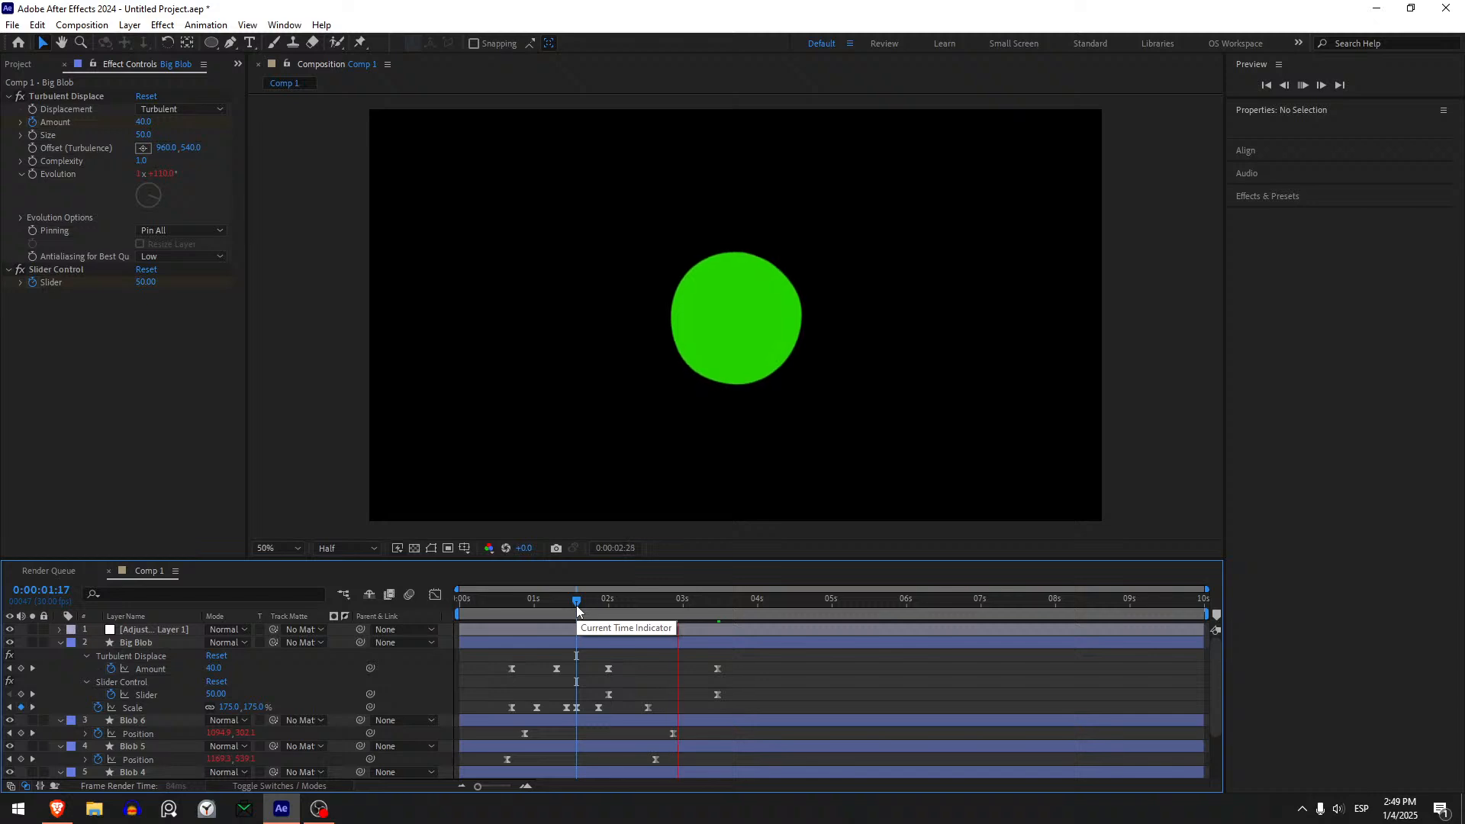
key(space)
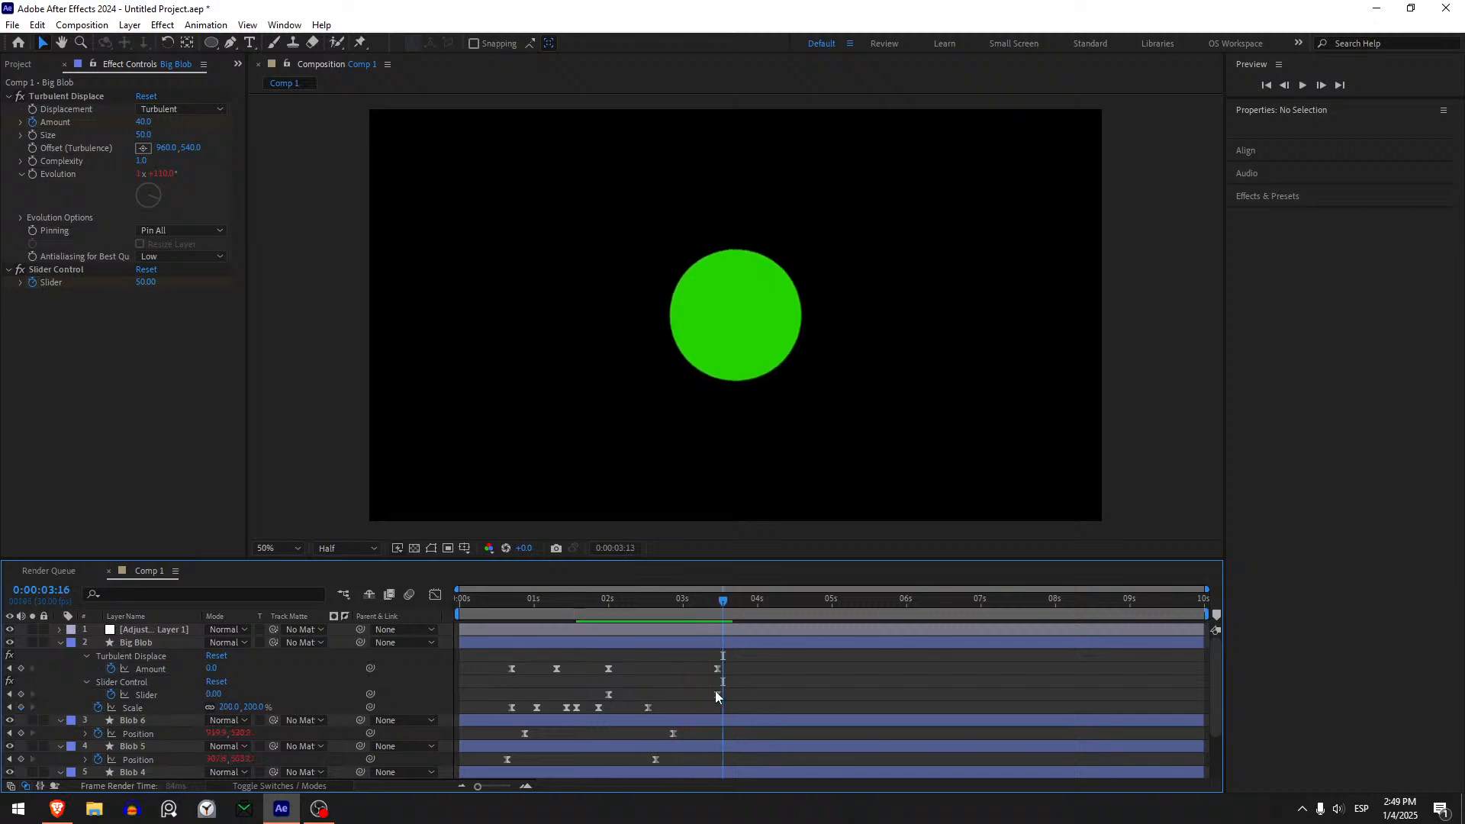
- Move the last Slider keyframe to about 3.7 seconds, lengthen its incoming ease in the speed graph, and preview
click(715, 695)
key(shift+F3)
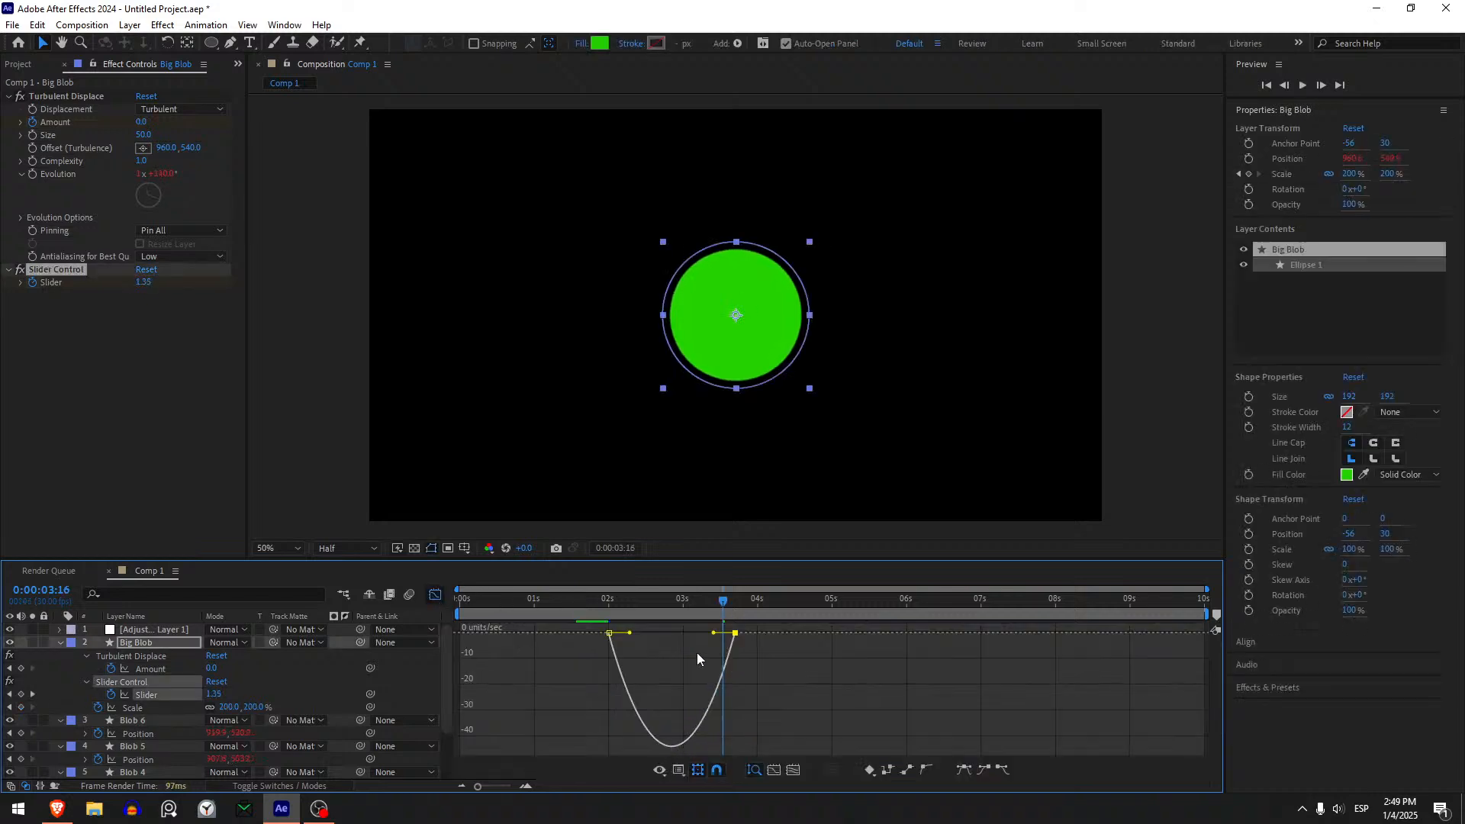
drag(713, 633, 686, 633)
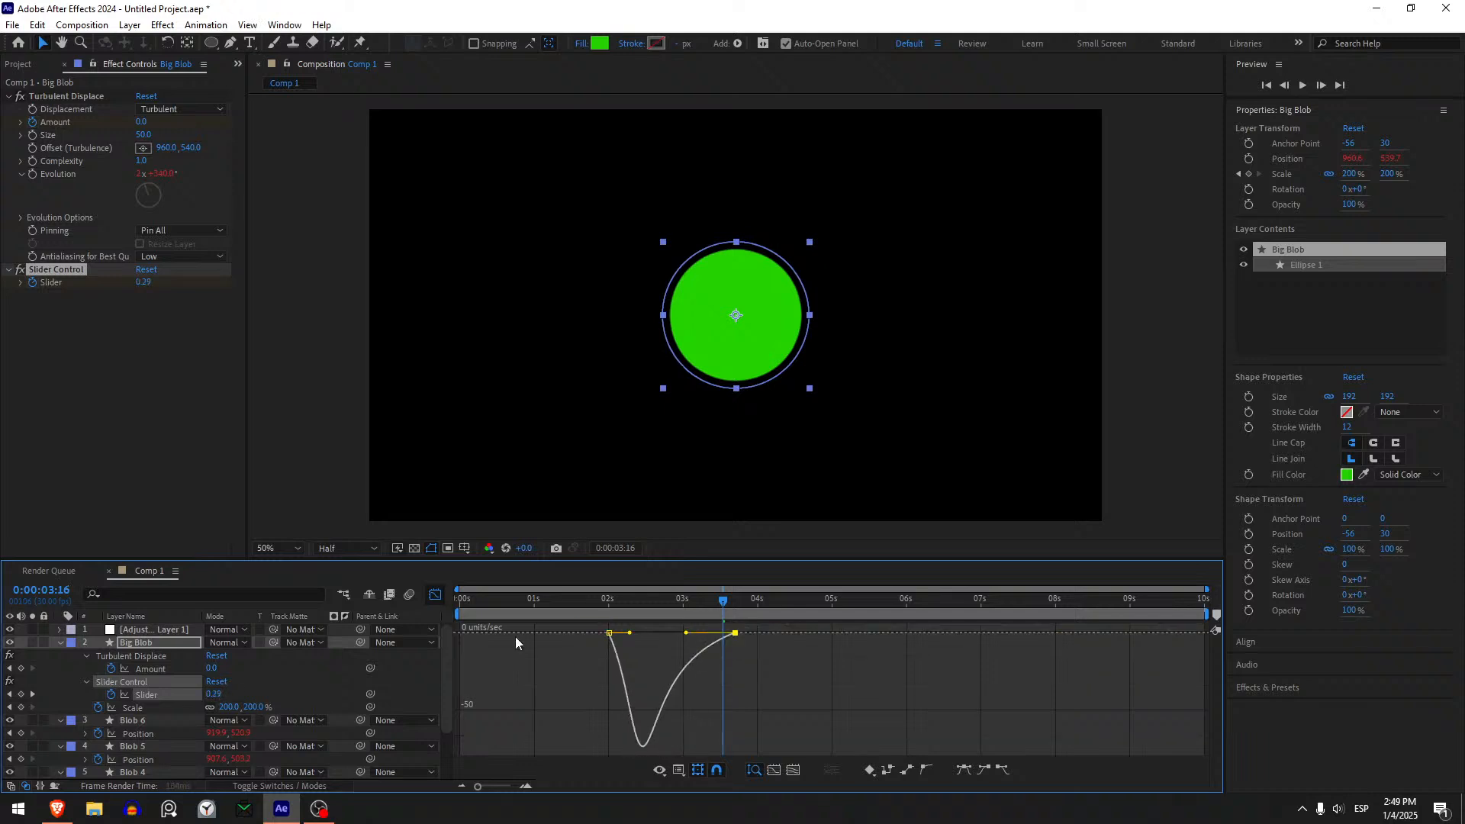
click(435, 594)
click(579, 601)
key(space)
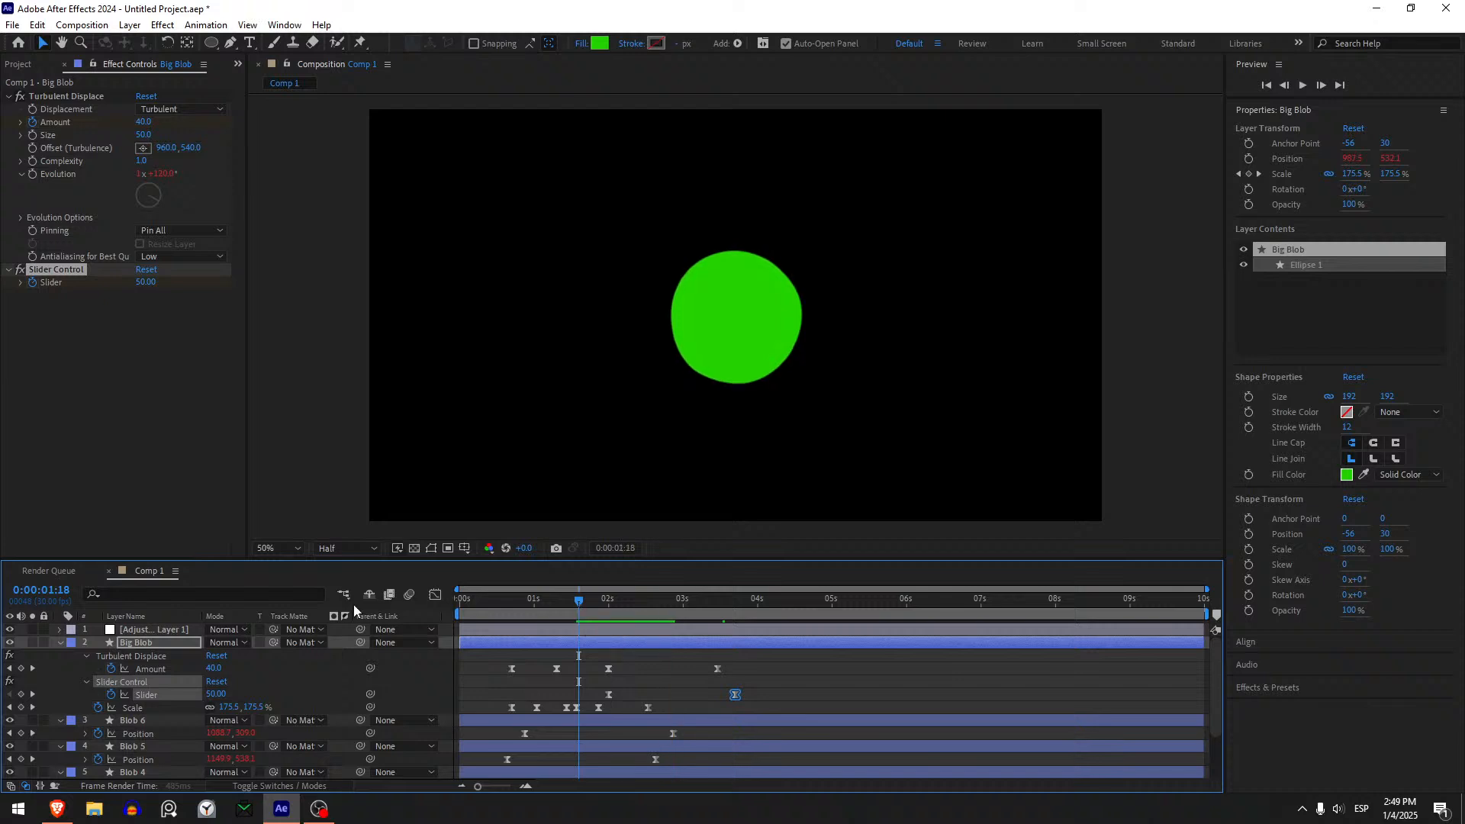
- Replay the animation from the start to check how Big Blob's wiggle settles
key(Home)
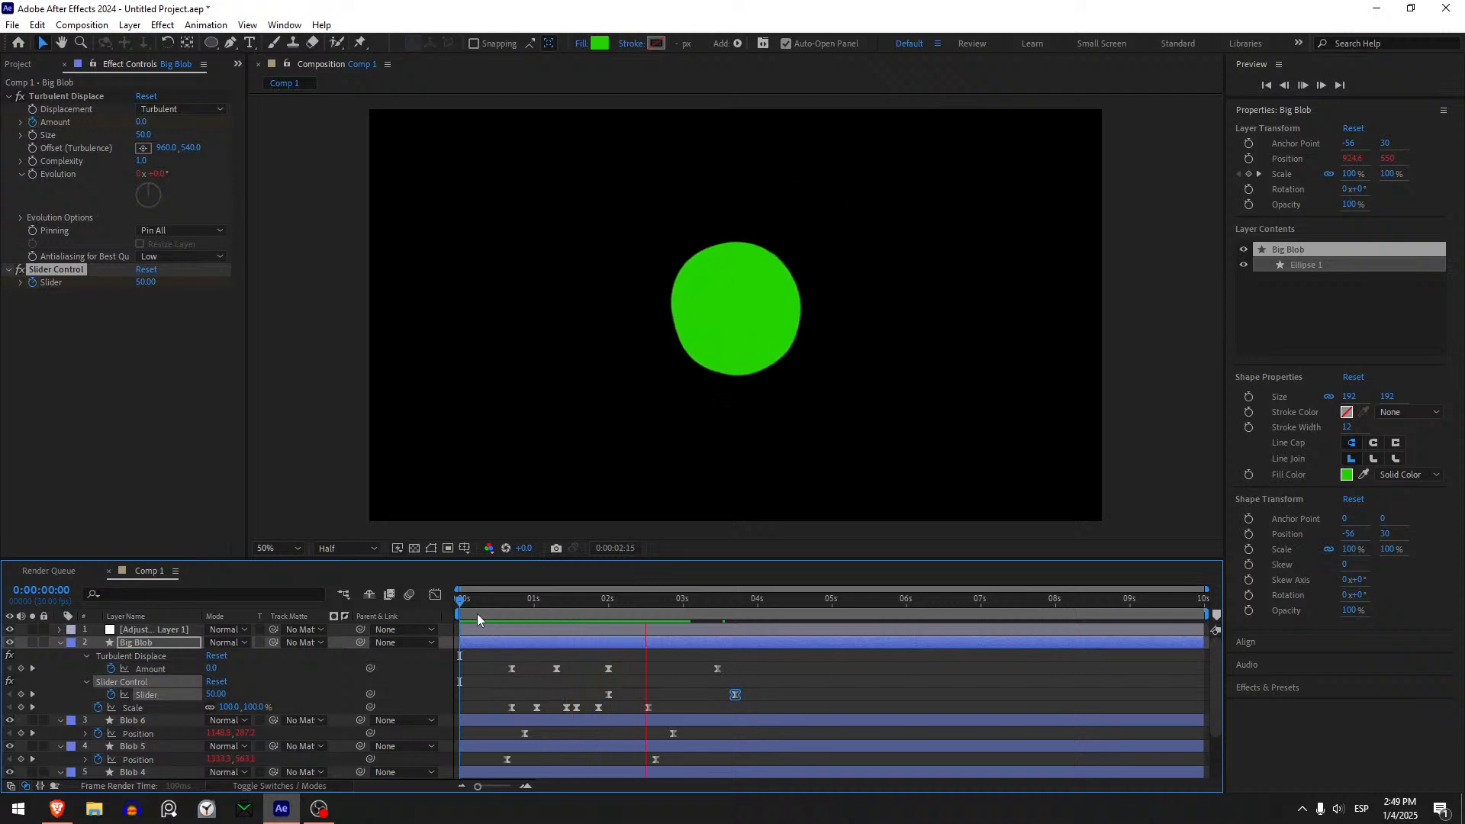
key(space)
key(space)
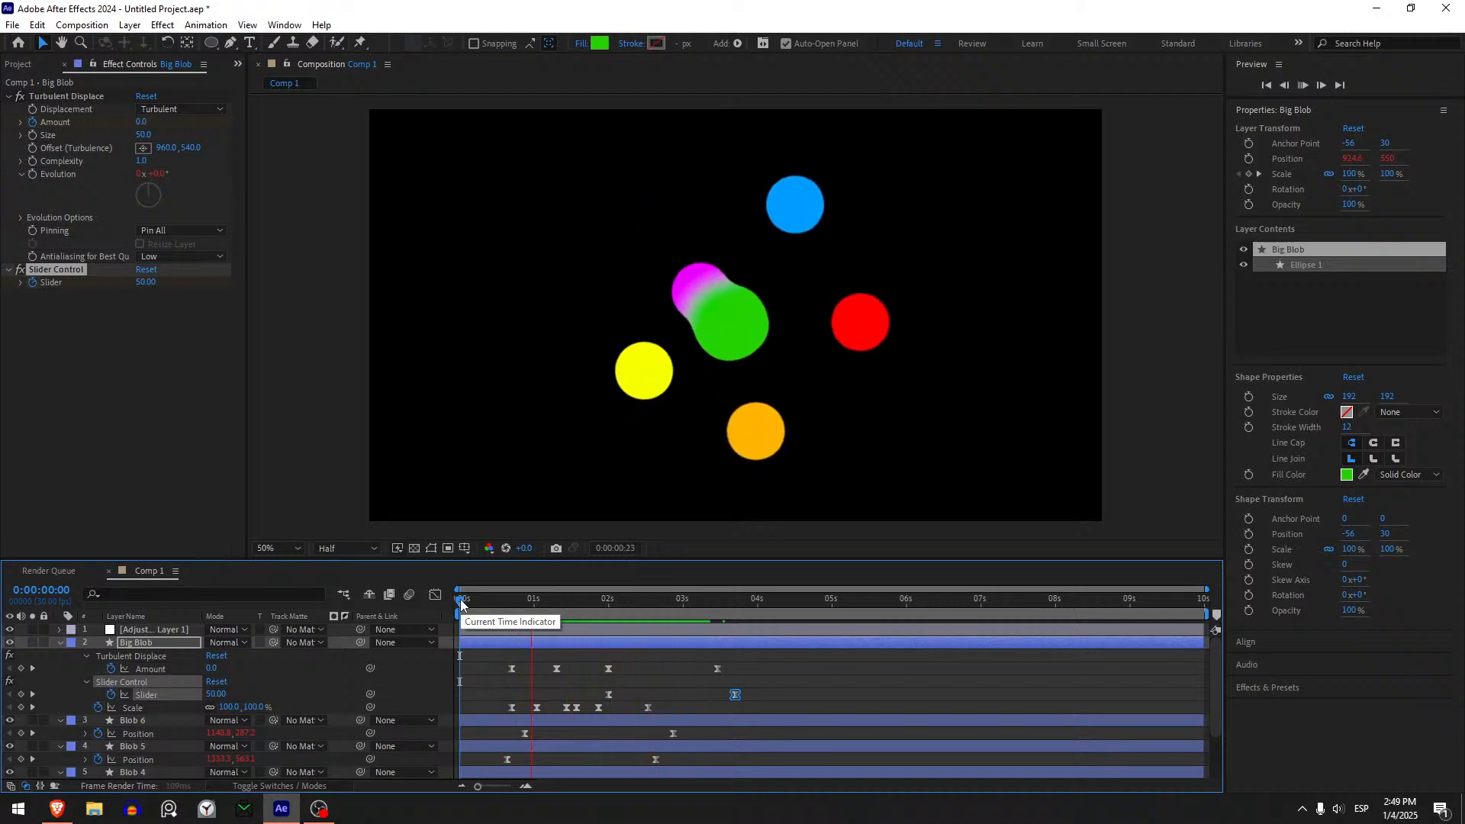
key(space)
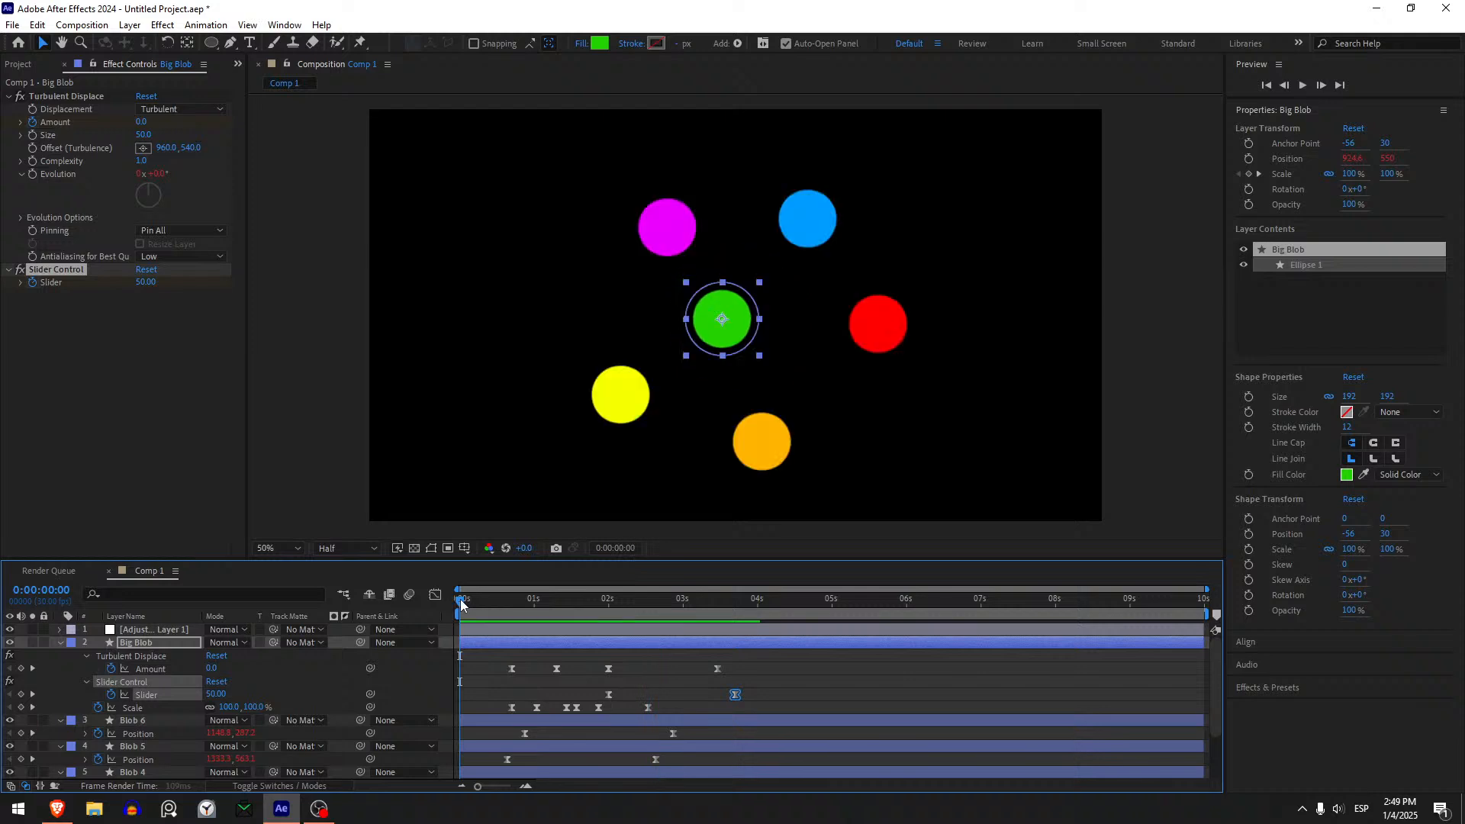
key(space)
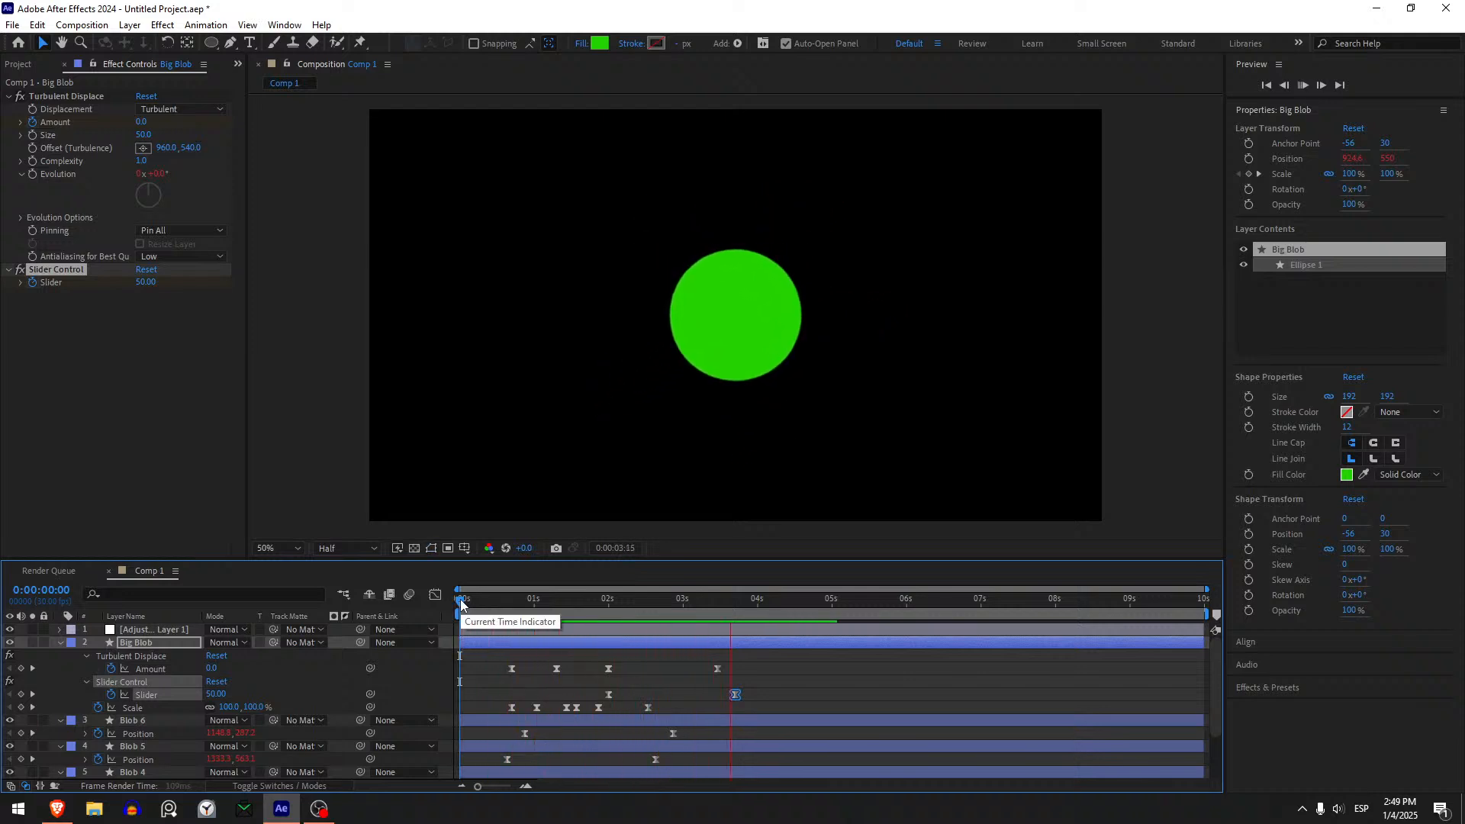
- Deselect everything and collapse the revealed keyframe properties of all layers
drag(460, 603, 501, 603)
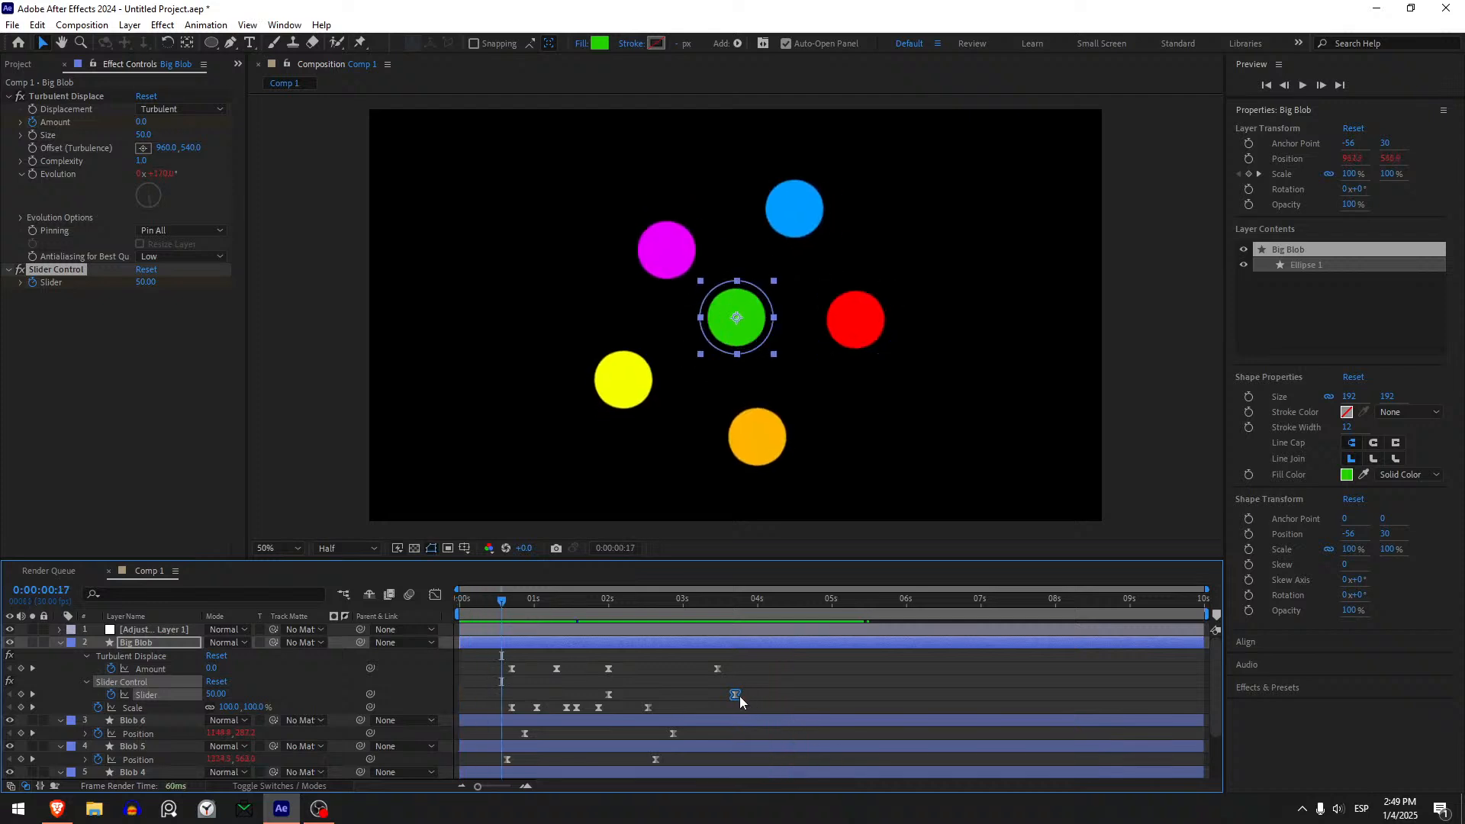
click(652, 688)
key(u)
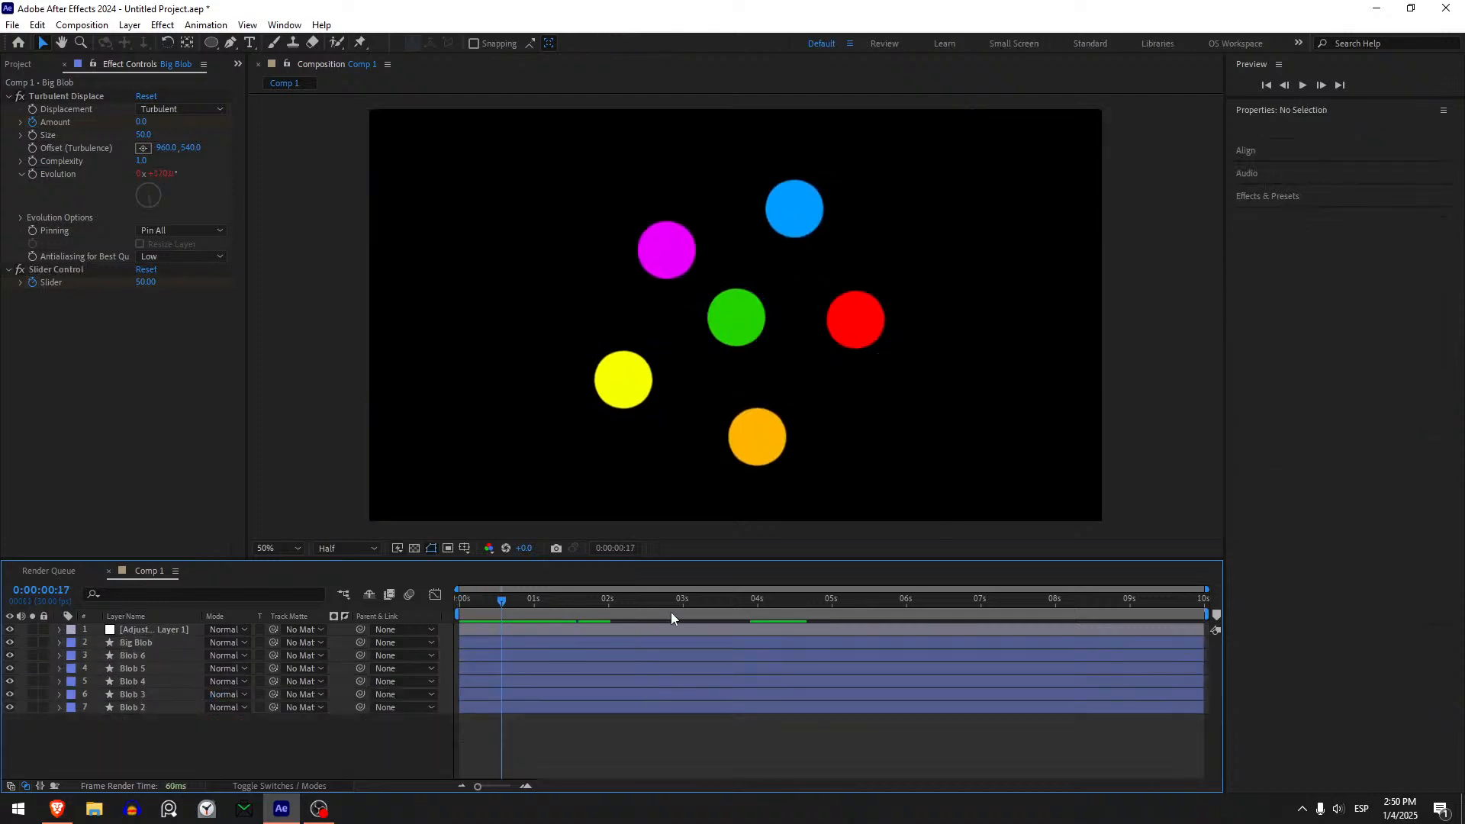
key(ctrl+s)
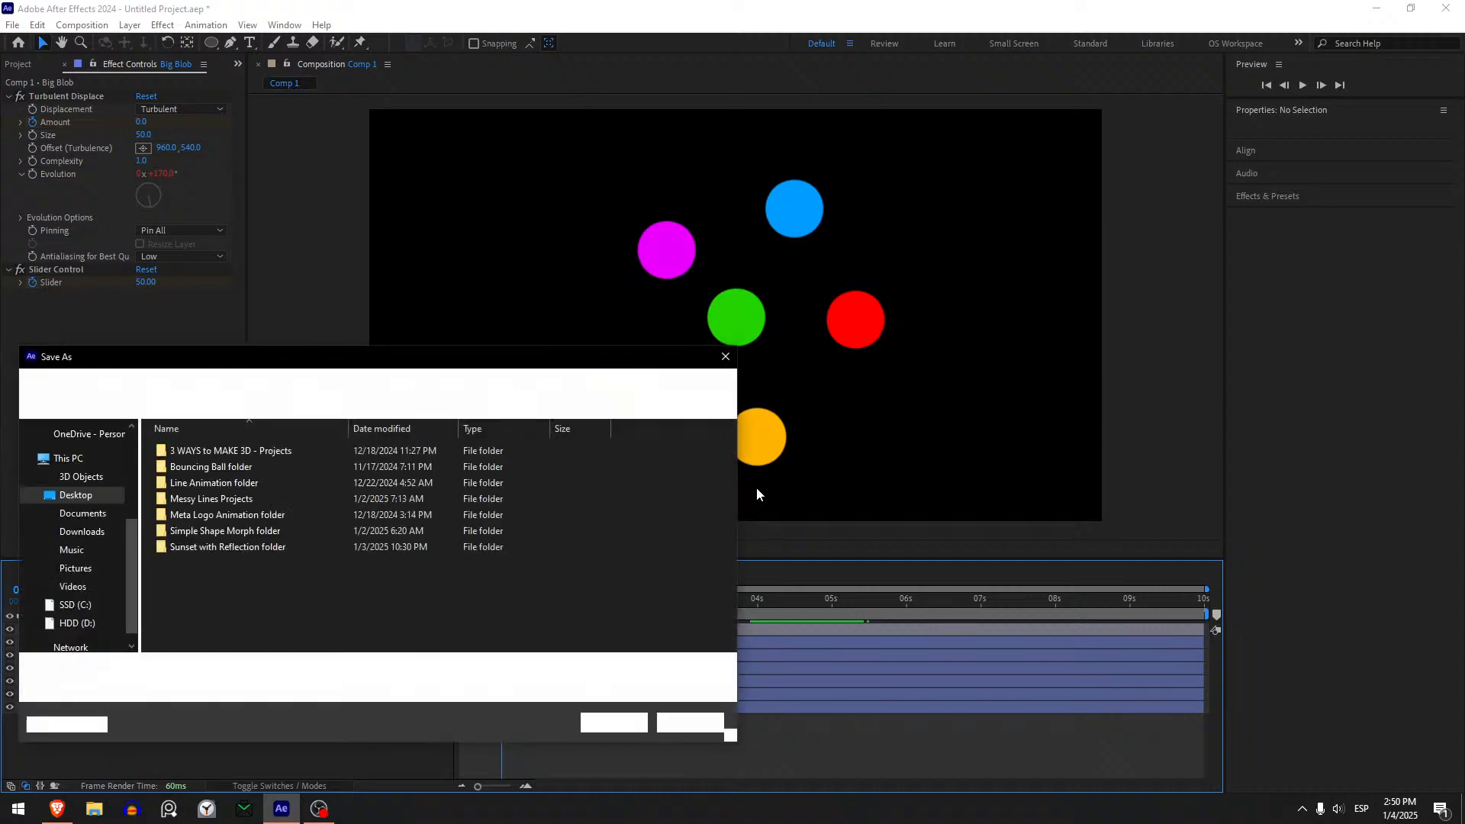
key(Escape)
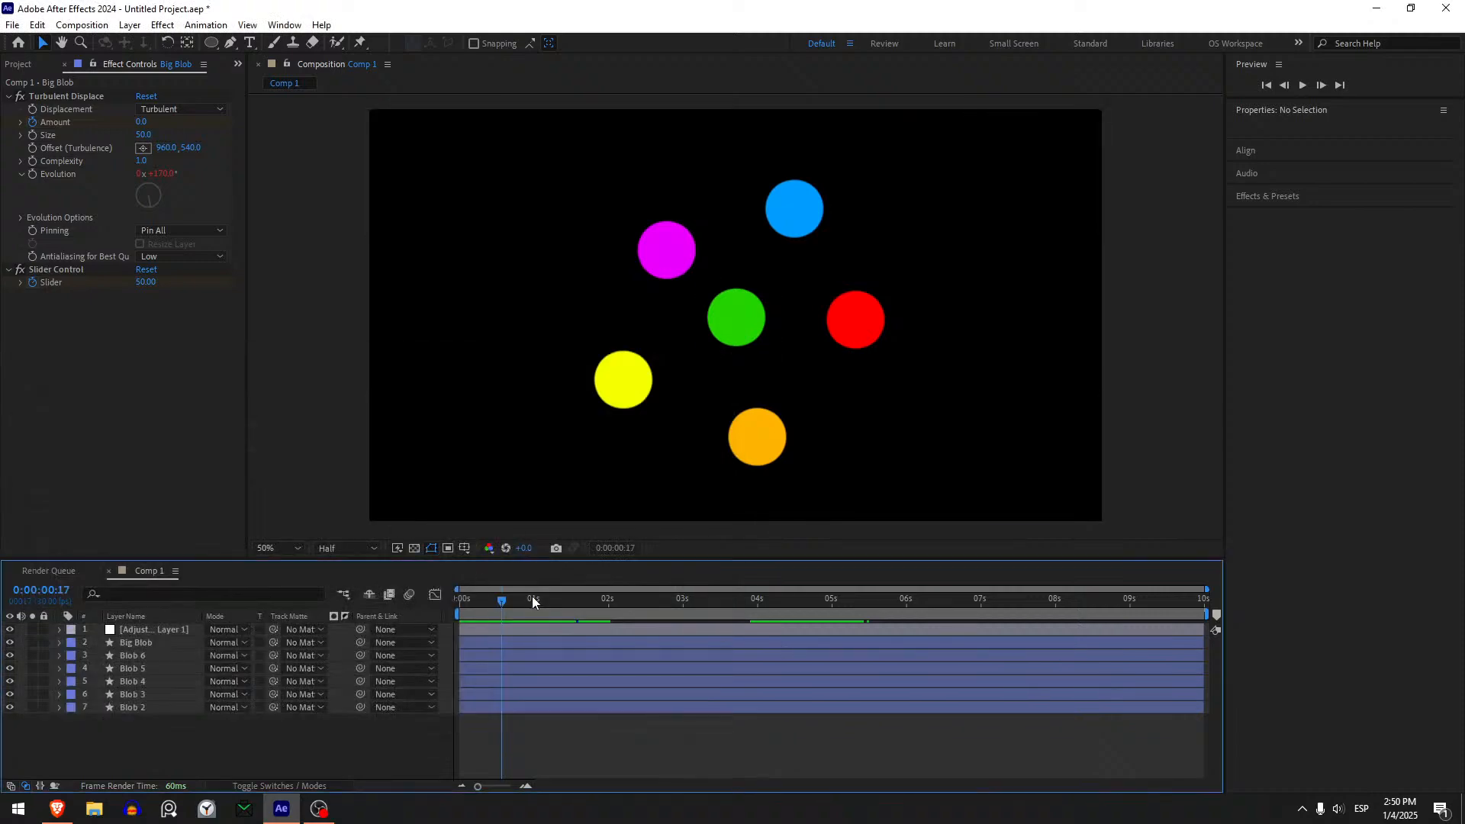
- Return to 0:00:00:00, add an Inner Shadow layer style to Blob 2, and expand its settings
drag(521, 606, 458, 614)
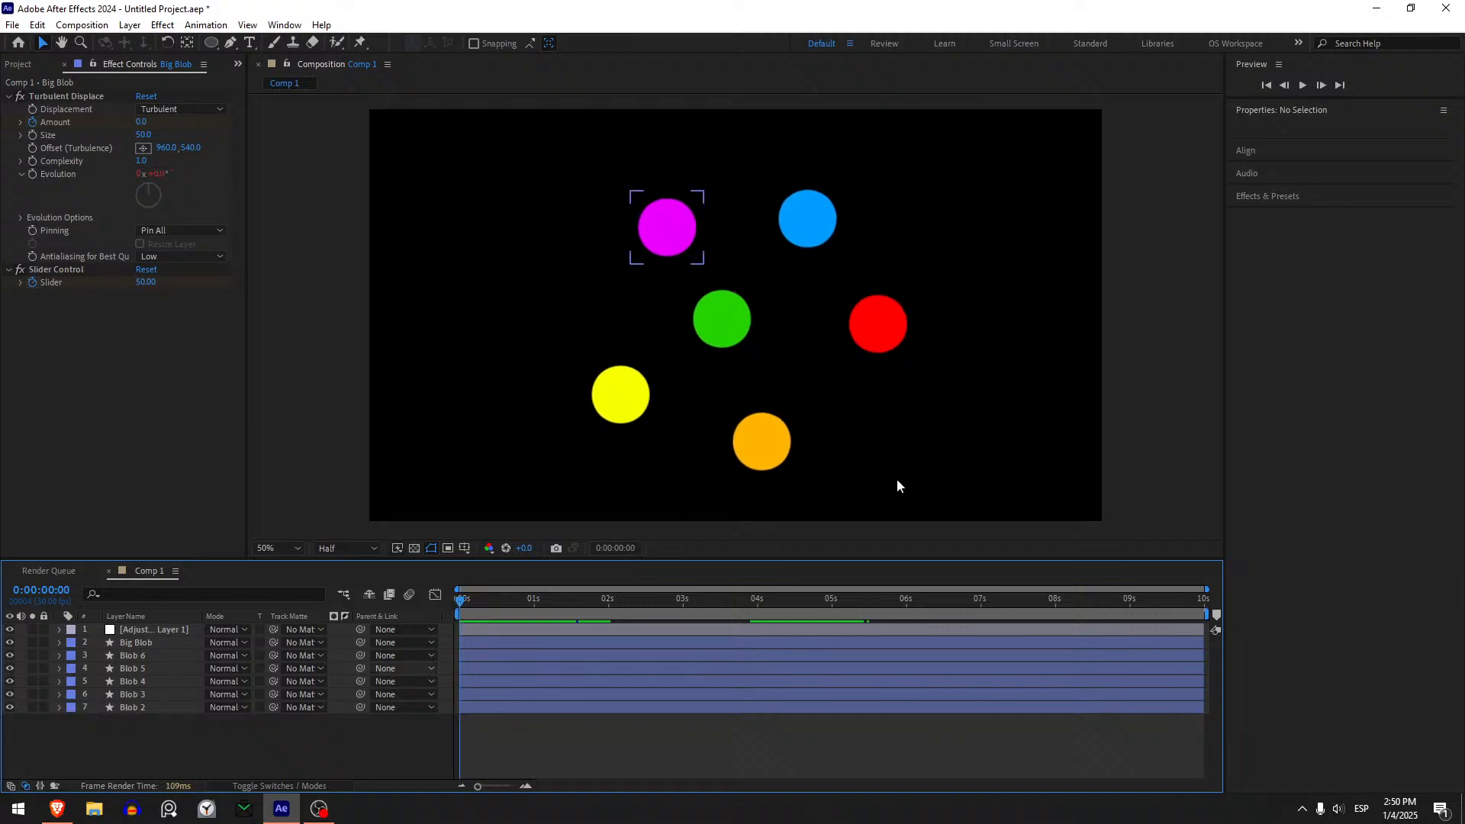
click(165, 713)
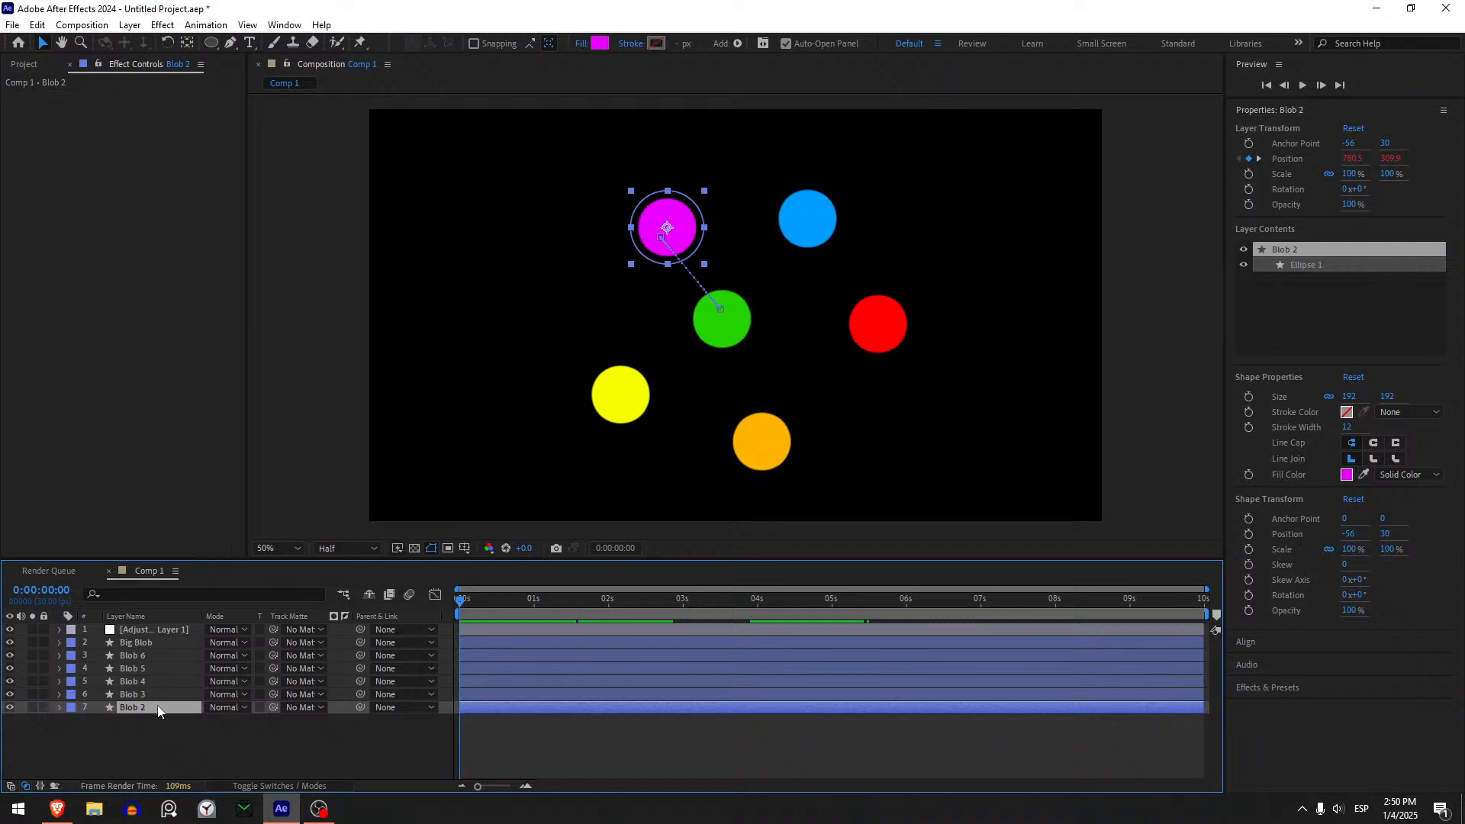
right_click(158, 711)
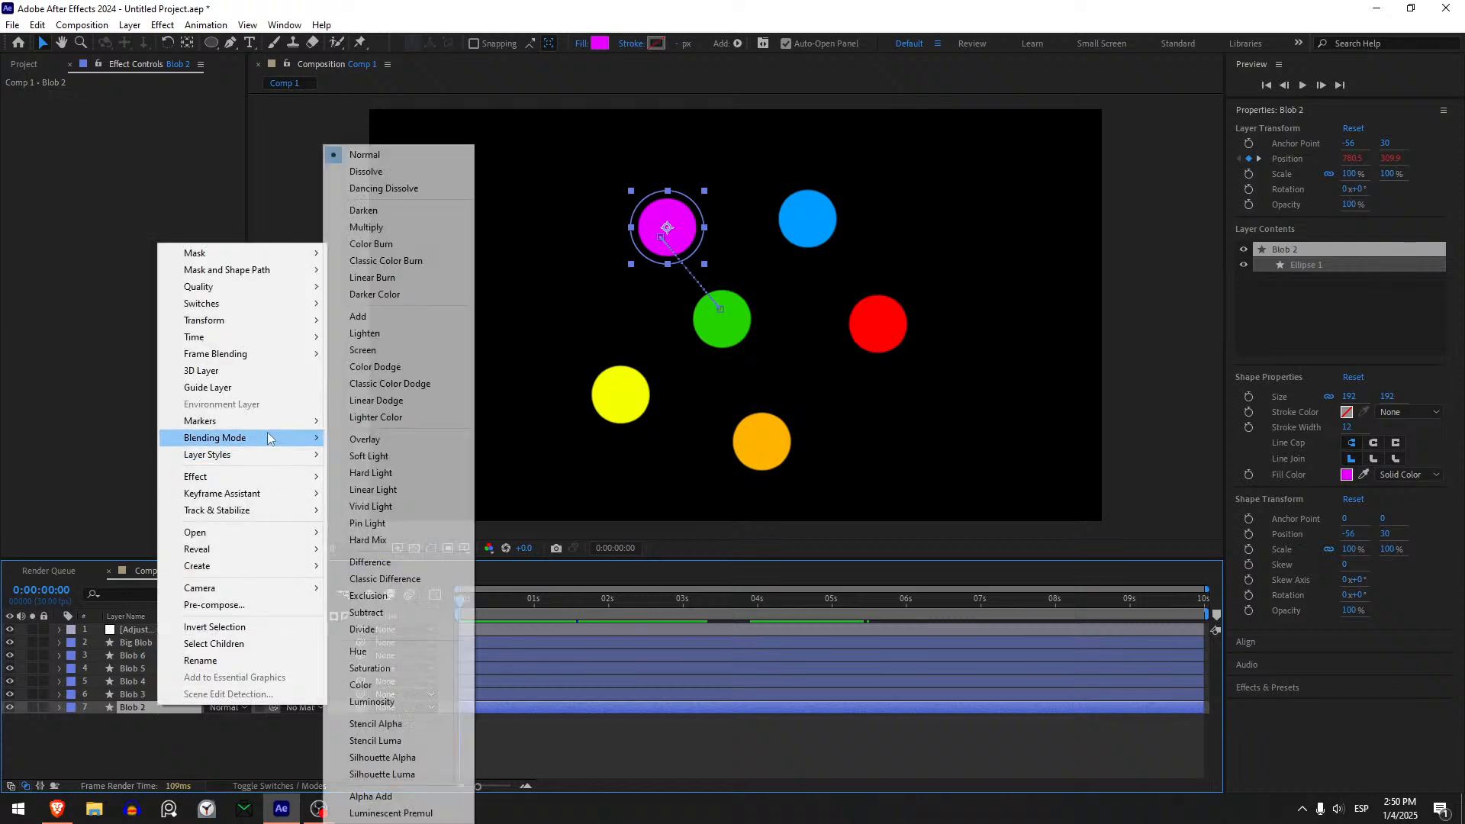
mouse_move(279, 458)
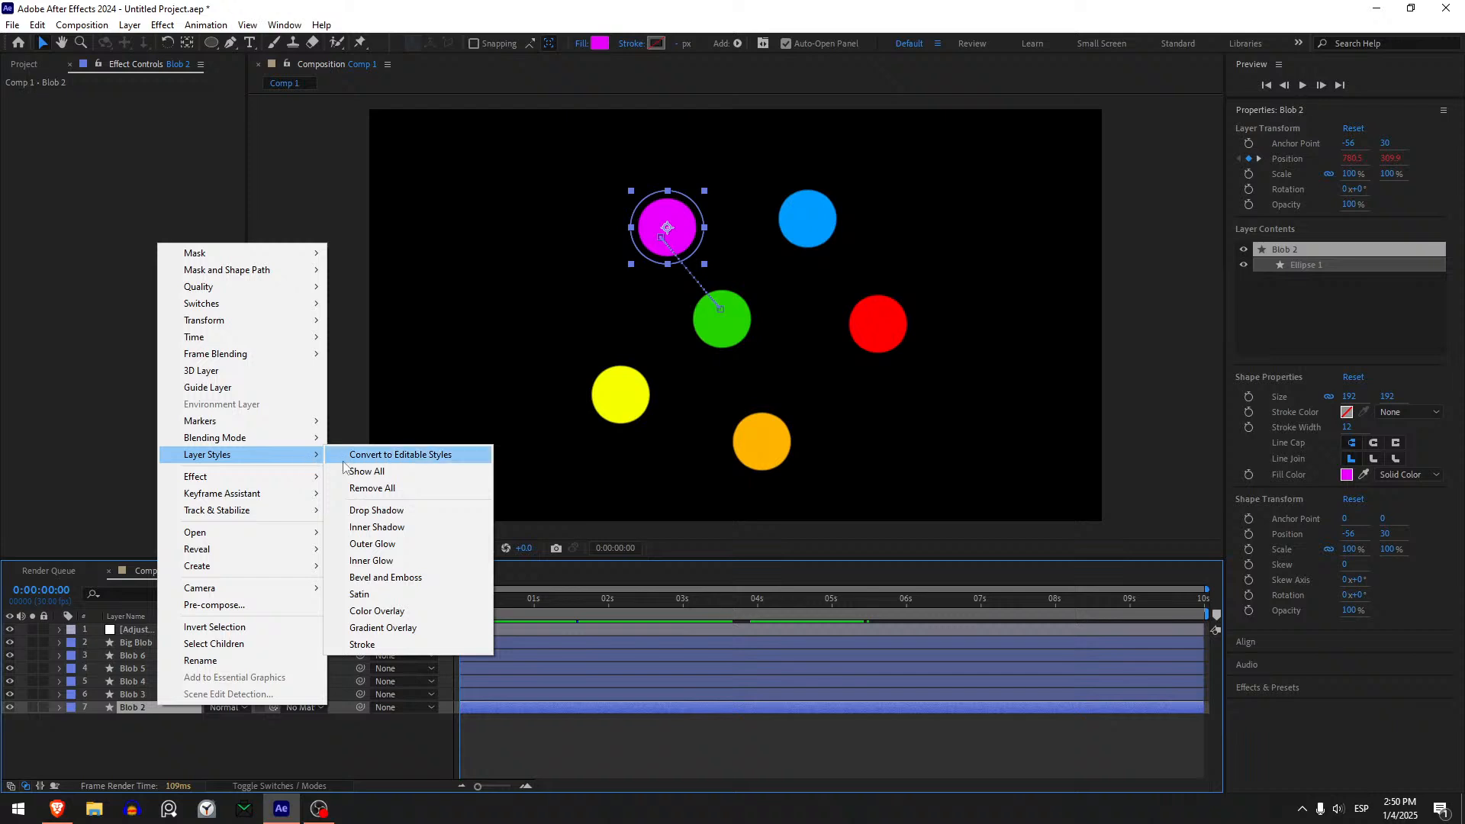
click(397, 527)
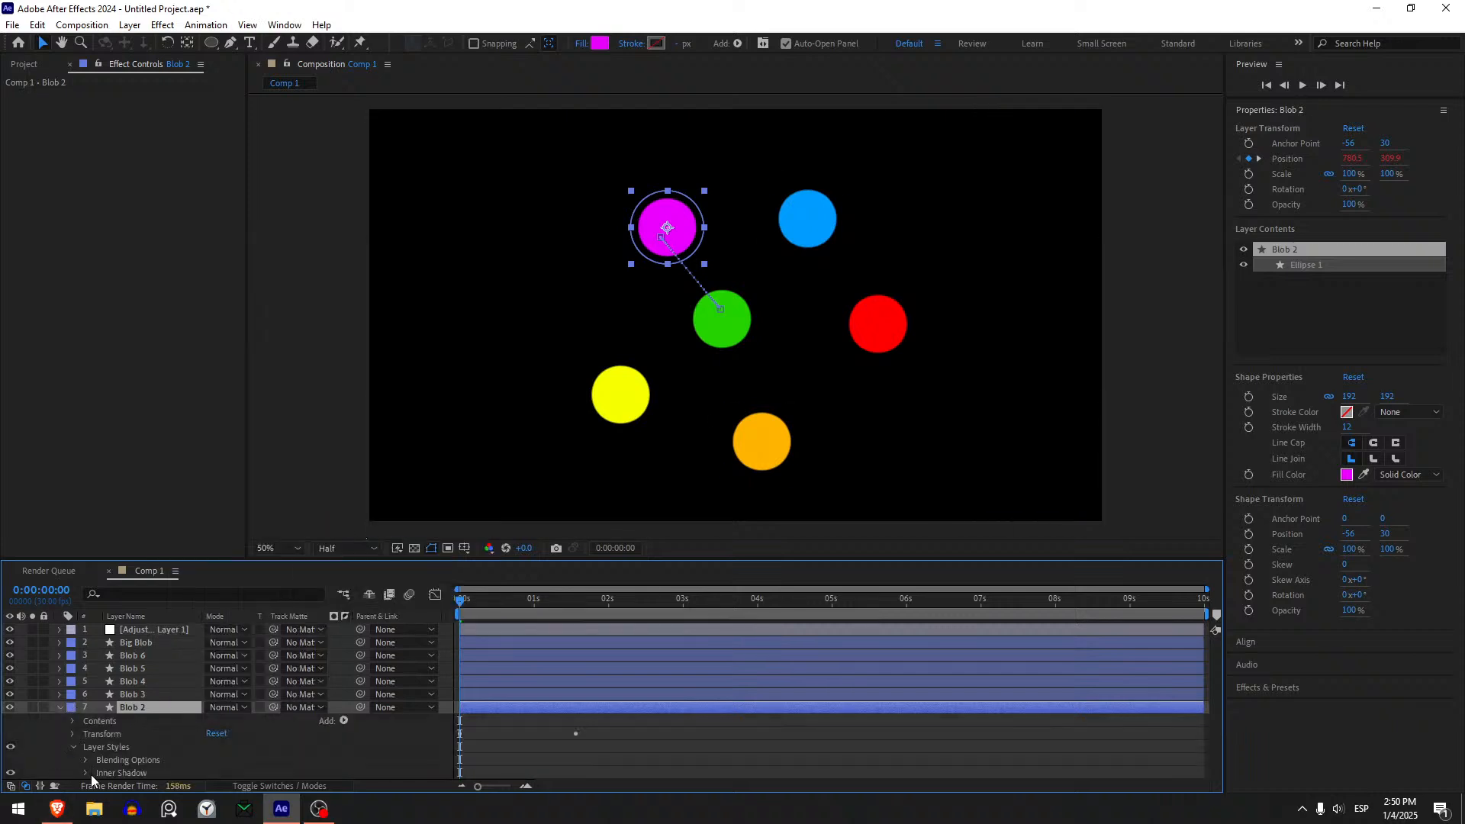
click(86, 773)
scroll(129, 710, down, 3)
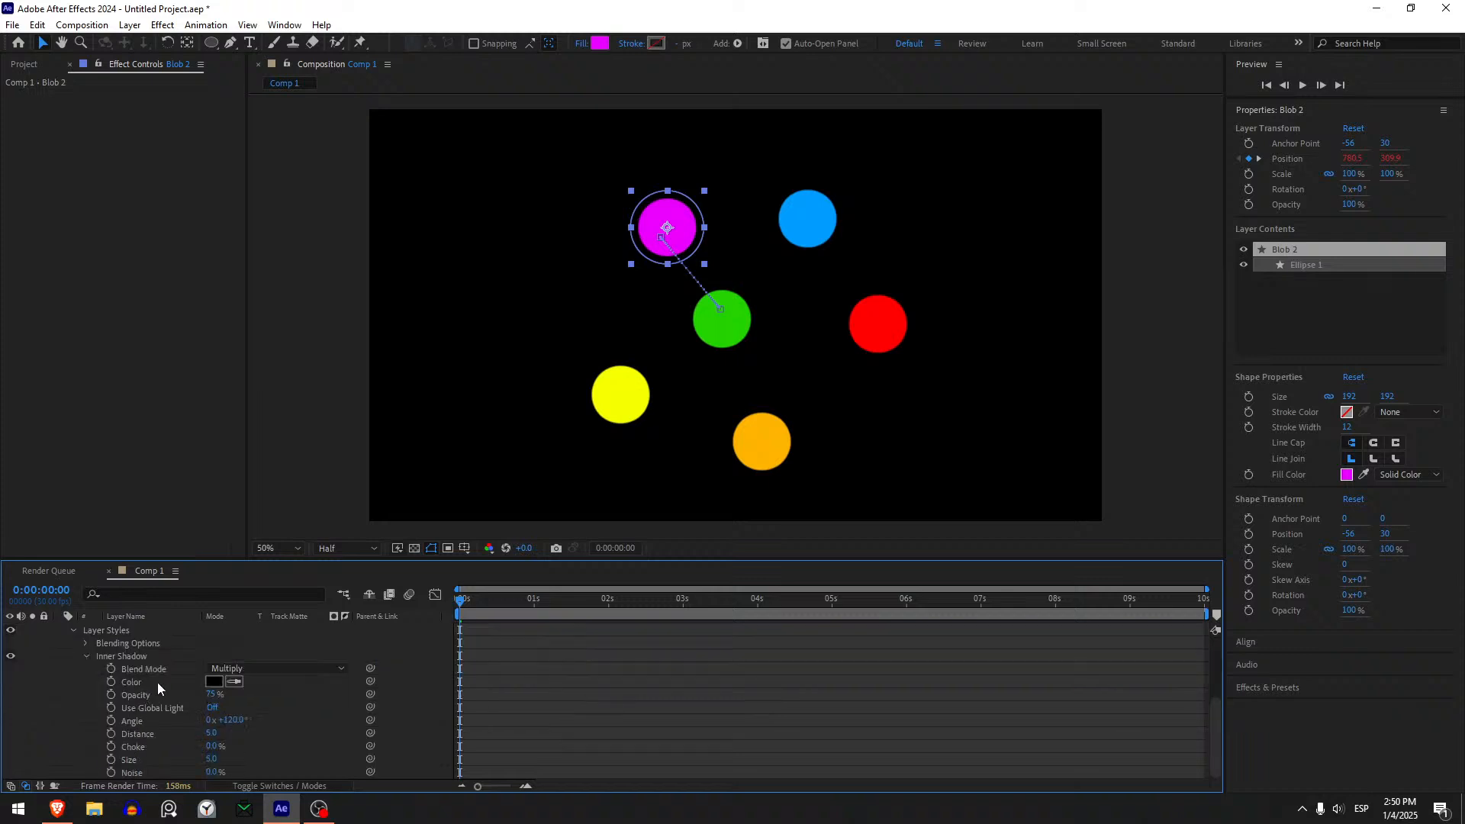
- Set the Inner Shadow on Blob 2 to distance 52, size 0 and angle 306°
scroll(679, 254, up, 1)
drag(679, 254, 663, 324)
scroll(663, 324, up, 1)
drag(533, 307, 583, 321)
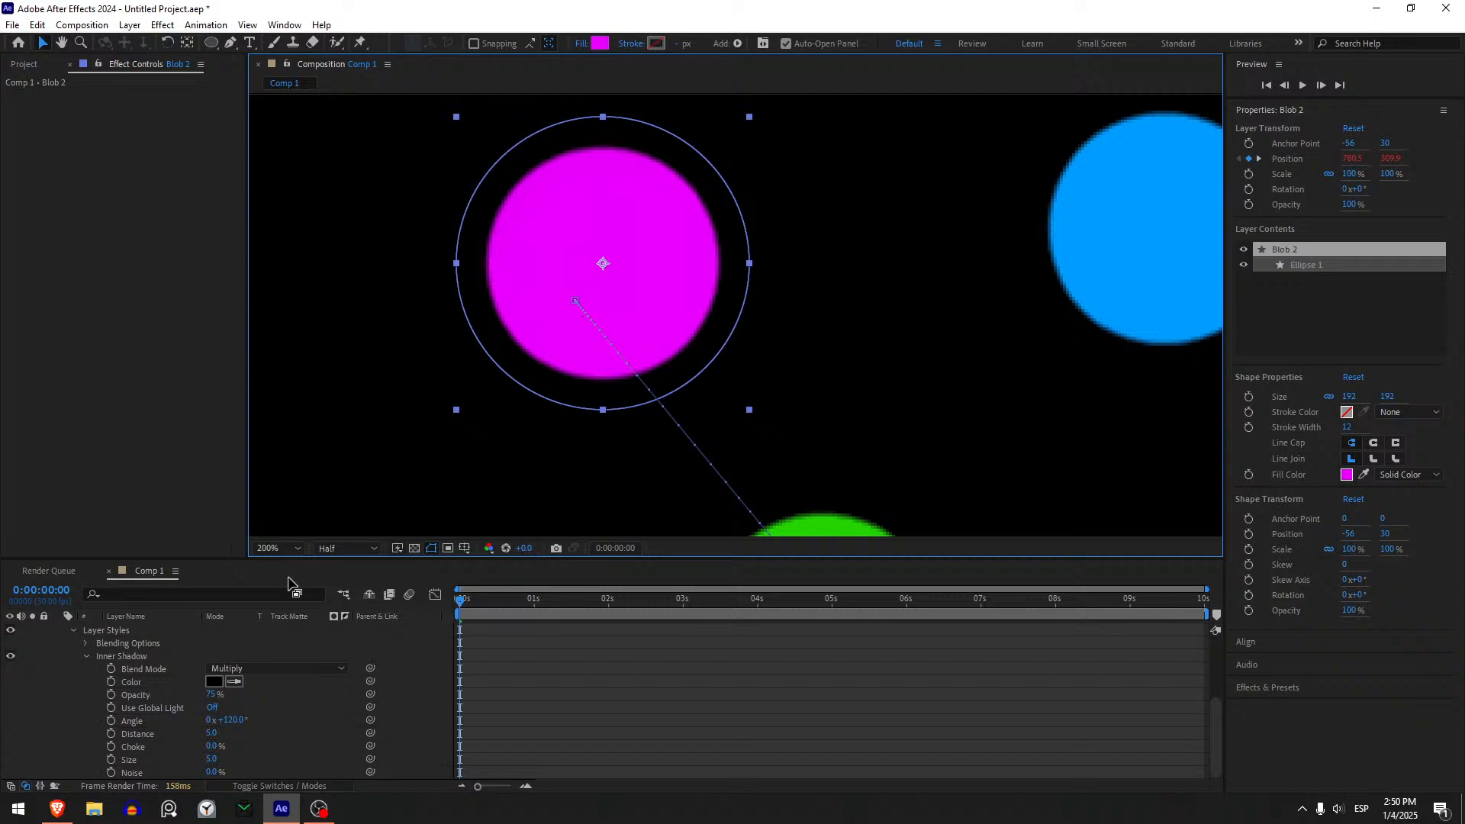
mouse_move(210, 733)
mouse_down()
mouse_move(244, 746)
mouse_move(129, 773)
mouse_move(222, 770)
mouse_move(114, 775)
mouse_up()
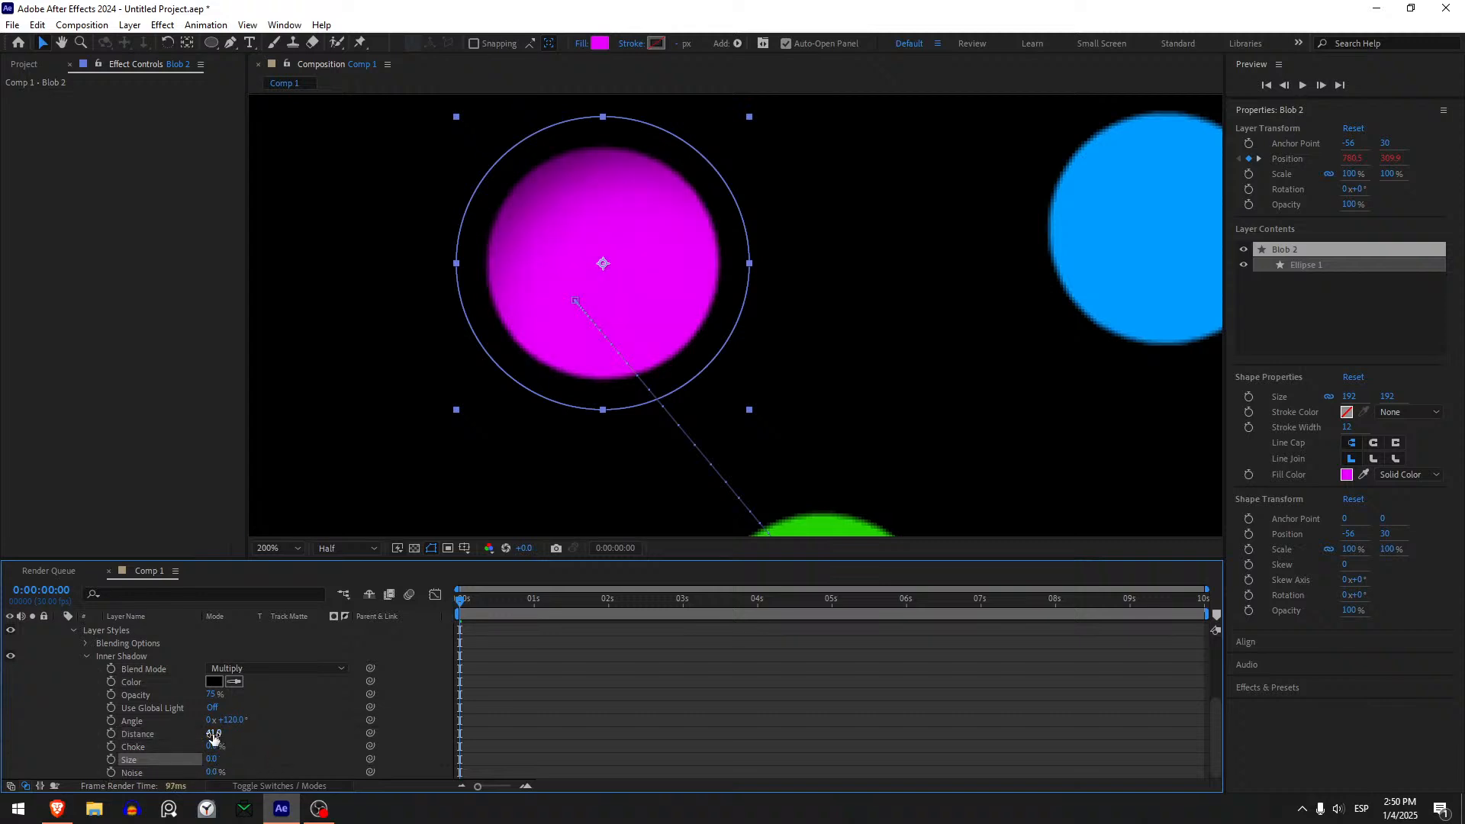
drag(213, 734, 220, 733)
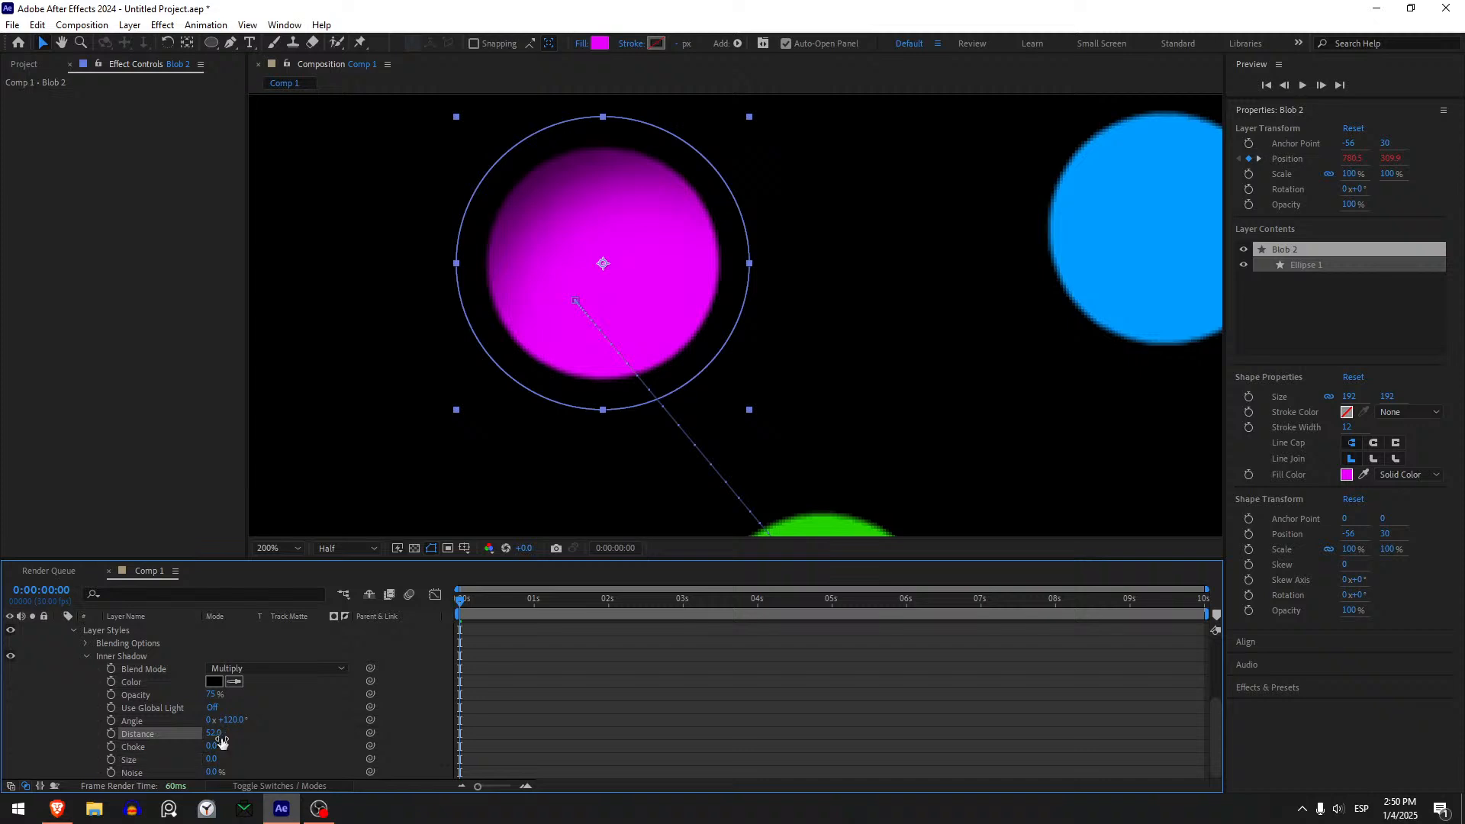
mouse_move(232, 724)
mouse_down()
mouse_move(379, 712)
mouse_move(358, 713)
mouse_up()
drag(209, 763, 264, 743)
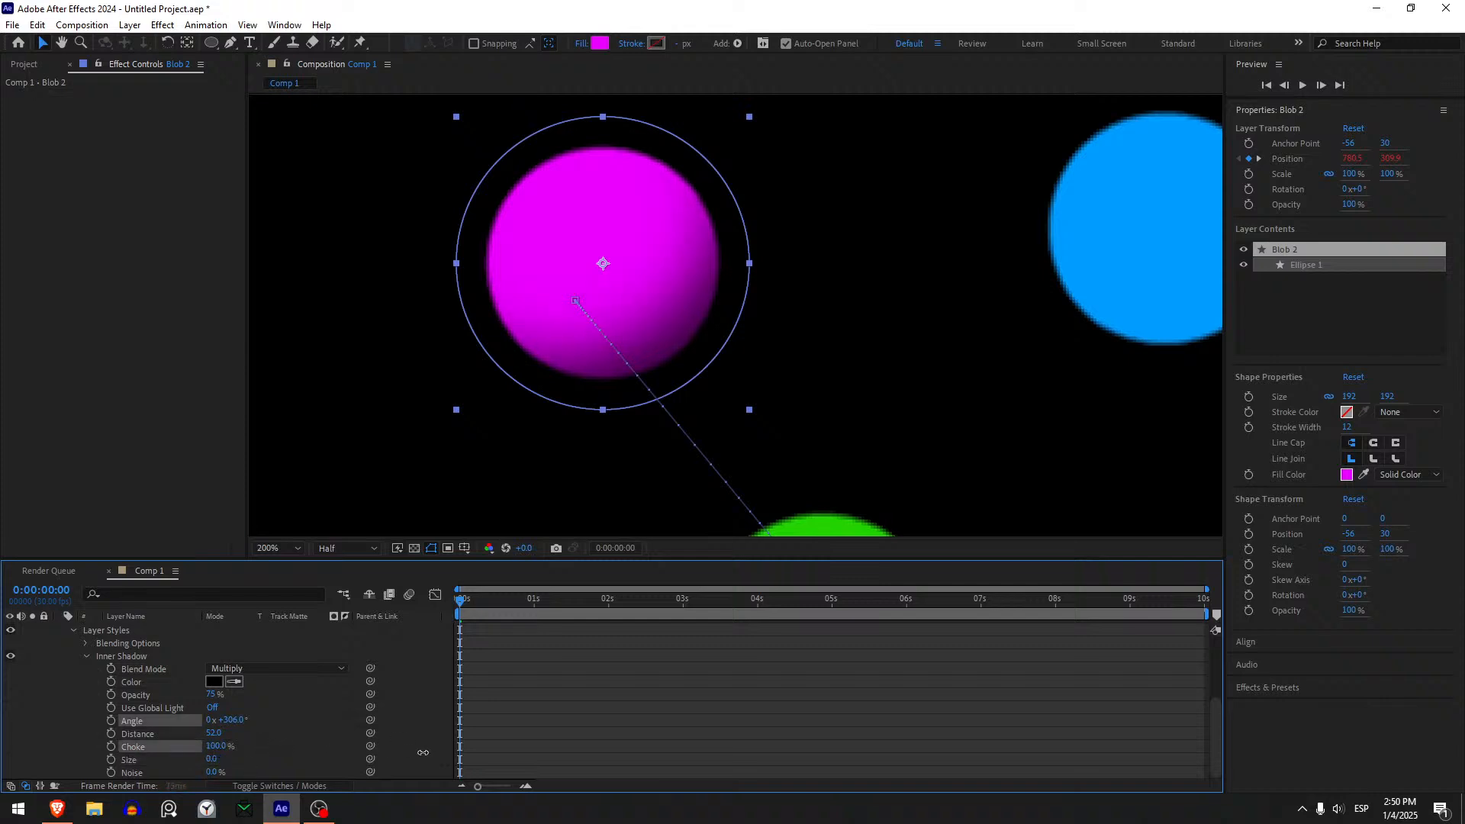
drag(423, 753, 517, 763)
key(ctrl+z)
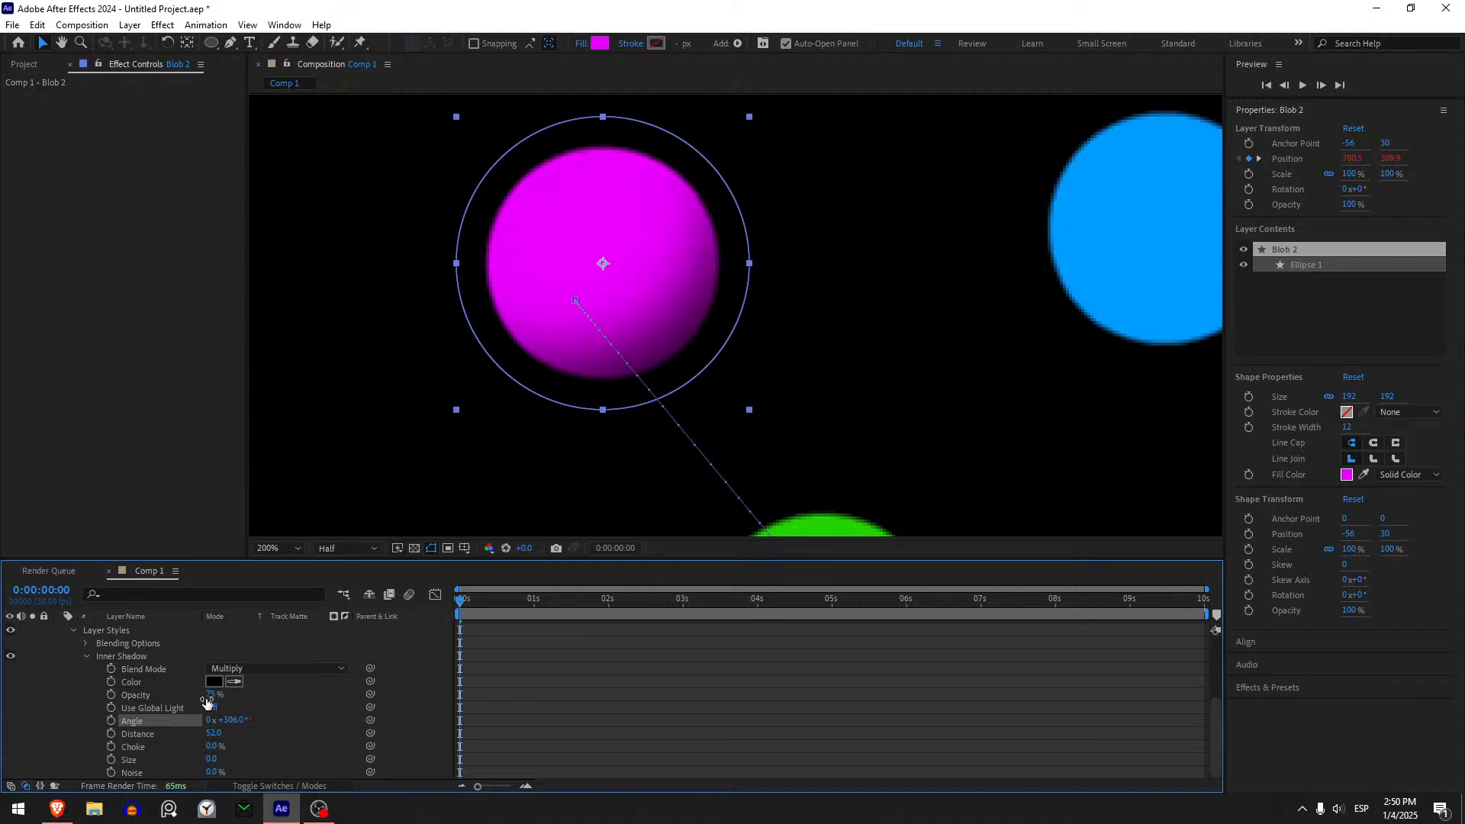
- Set the opacity of Blob 2's Inner Shadow to 78%
drag(213, 695, 217, 695)
drag(375, 717, 216, 697)
key(ctrl+z)
- Copy Blob 2's Inner Shadow style and paste it onto the layers from Blob 3 through Big Blob
scroll(328, 735, up, 1)
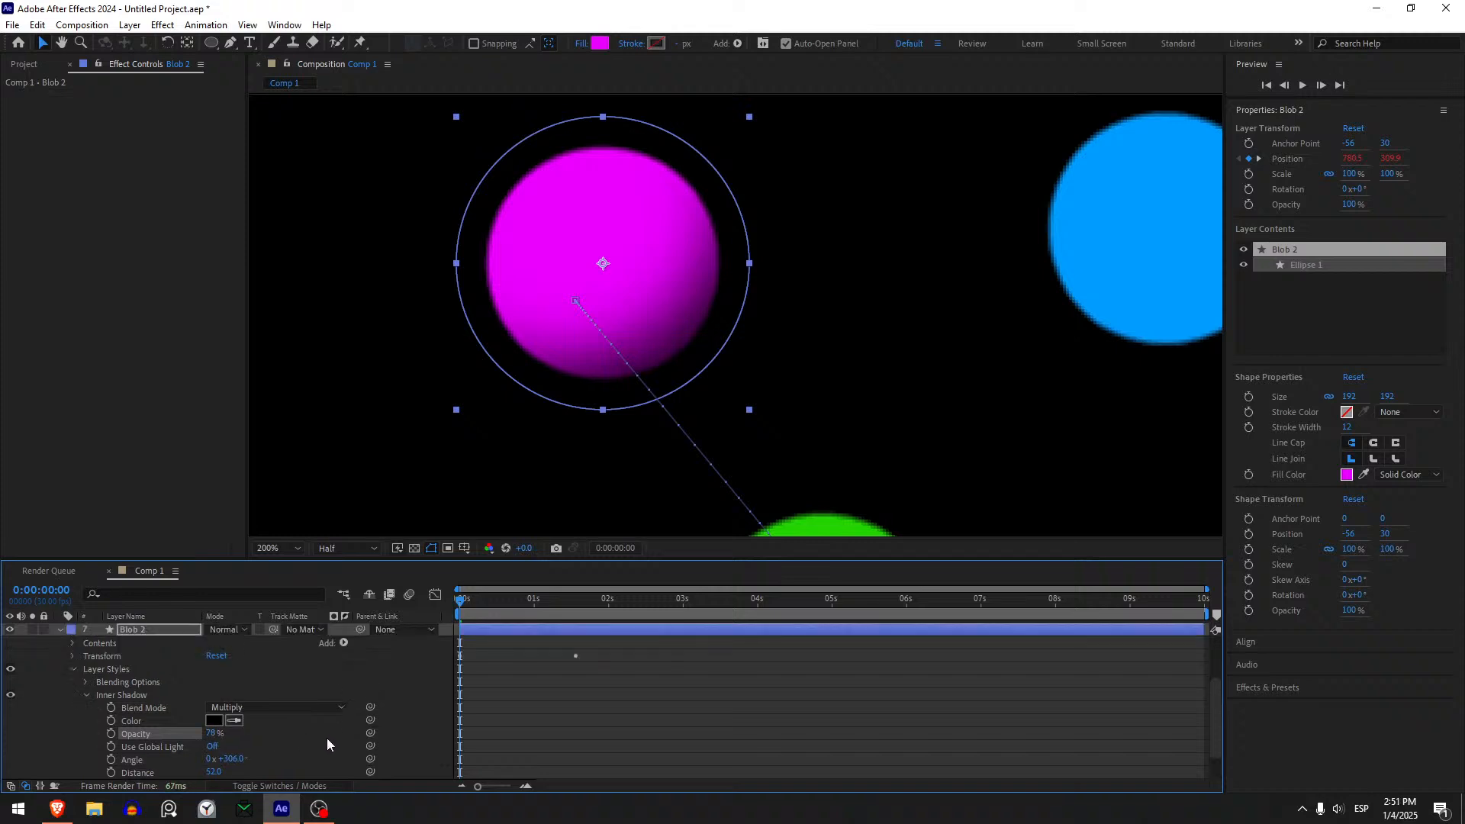
click(128, 699)
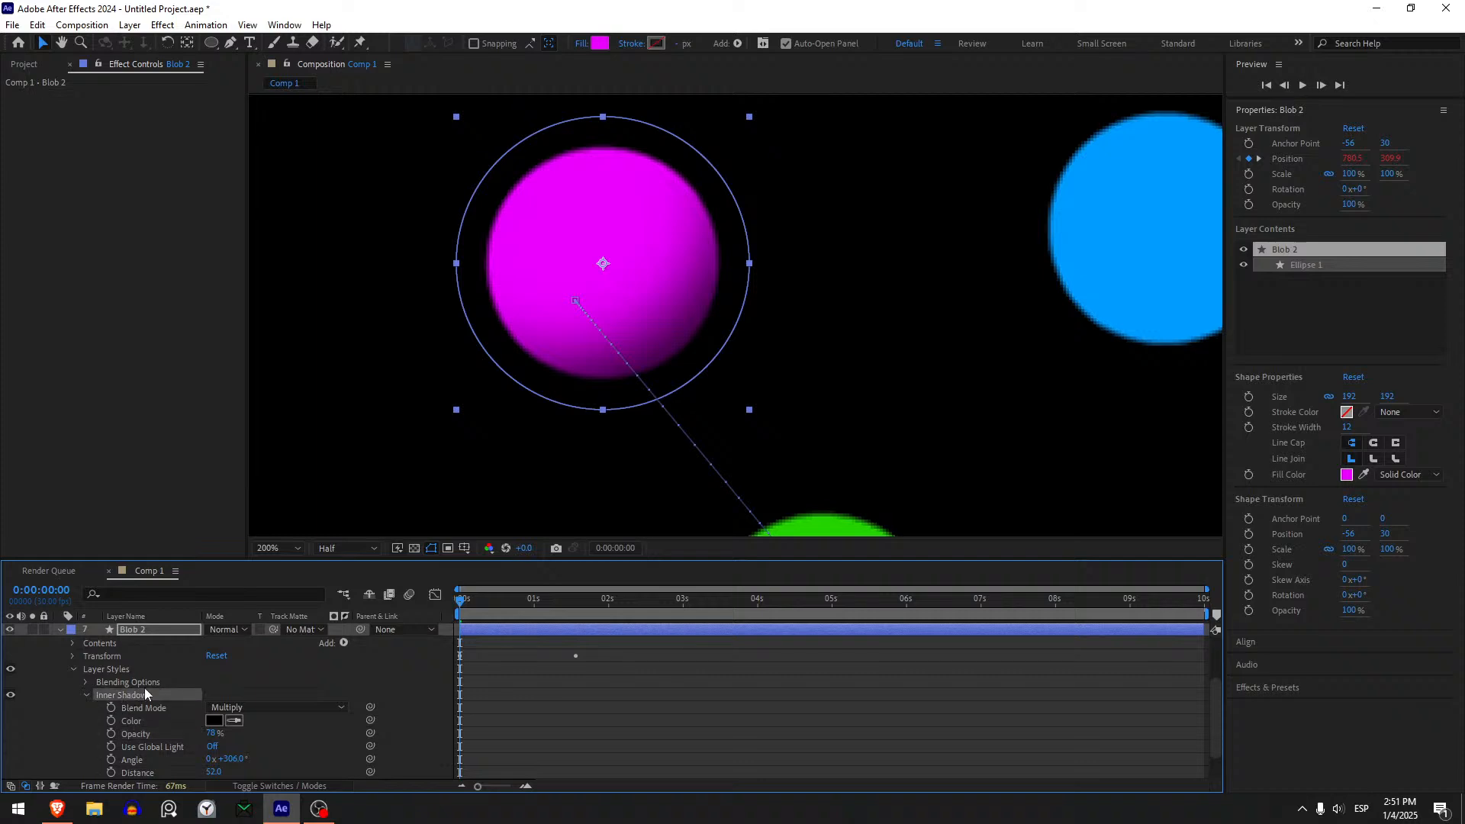
click(156, 631)
key(p)
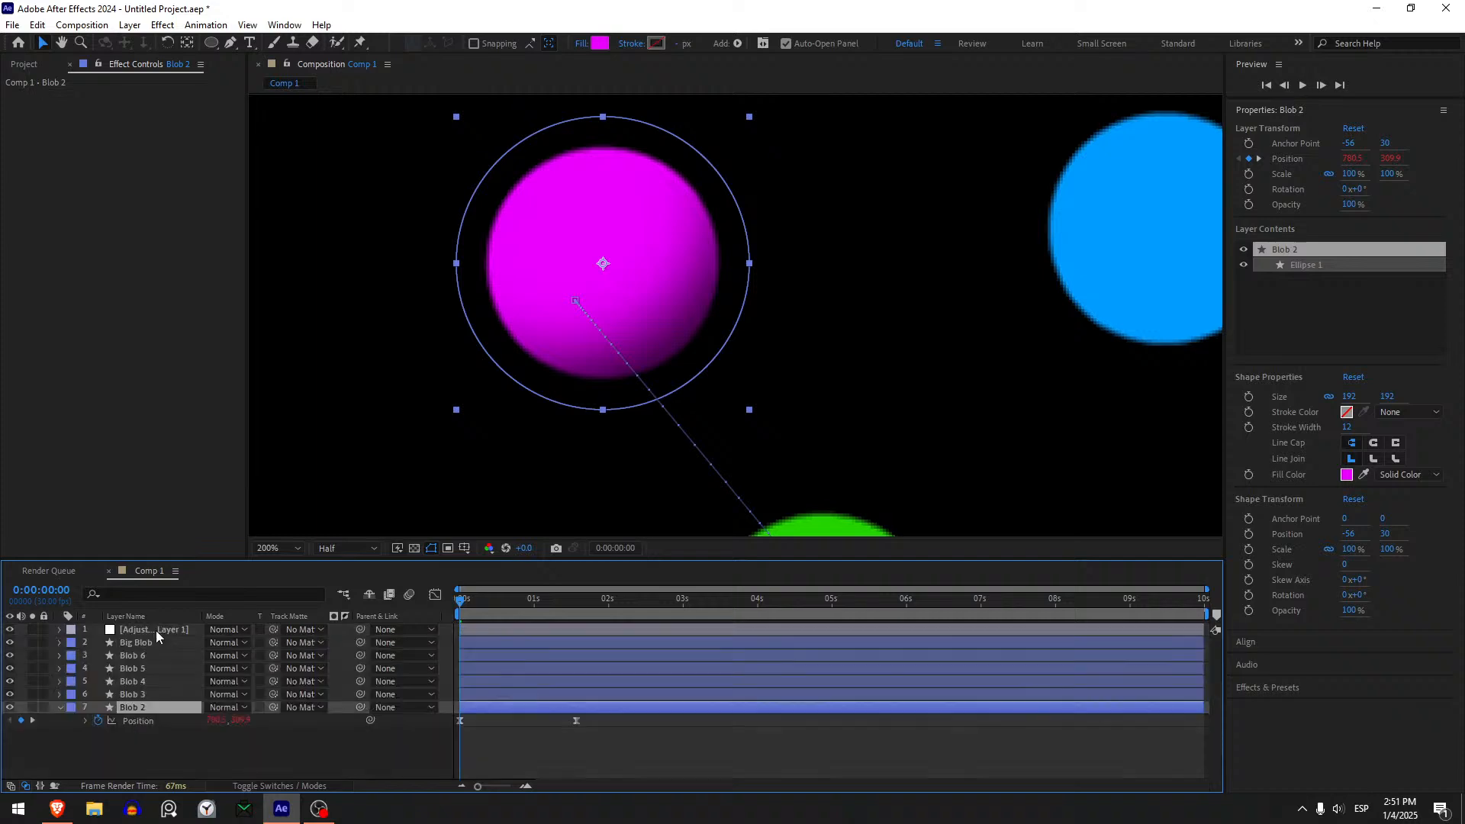
click(152, 695)
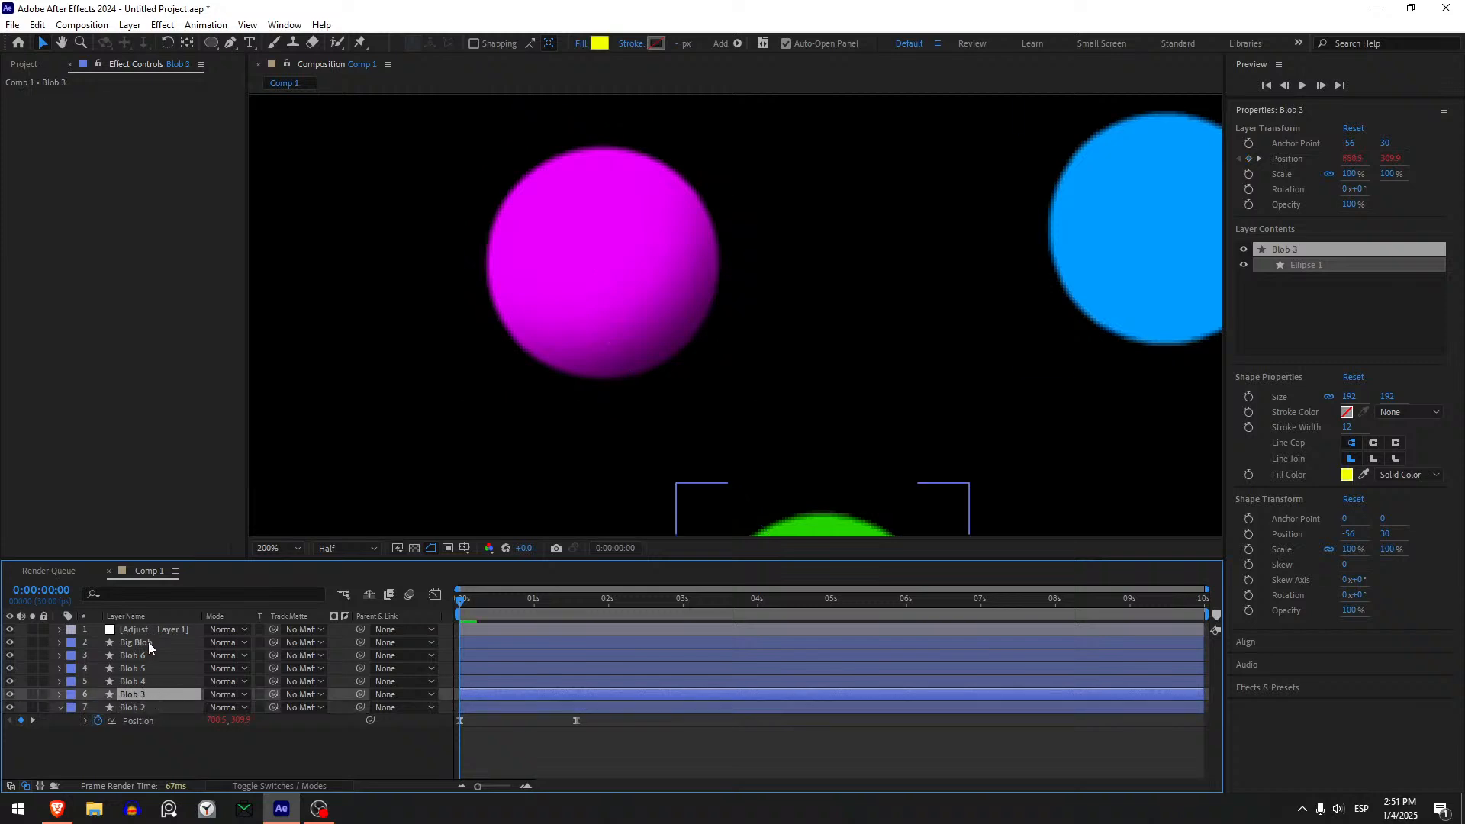
shift+click(148, 642)
scroll(596, 484, down, 4)
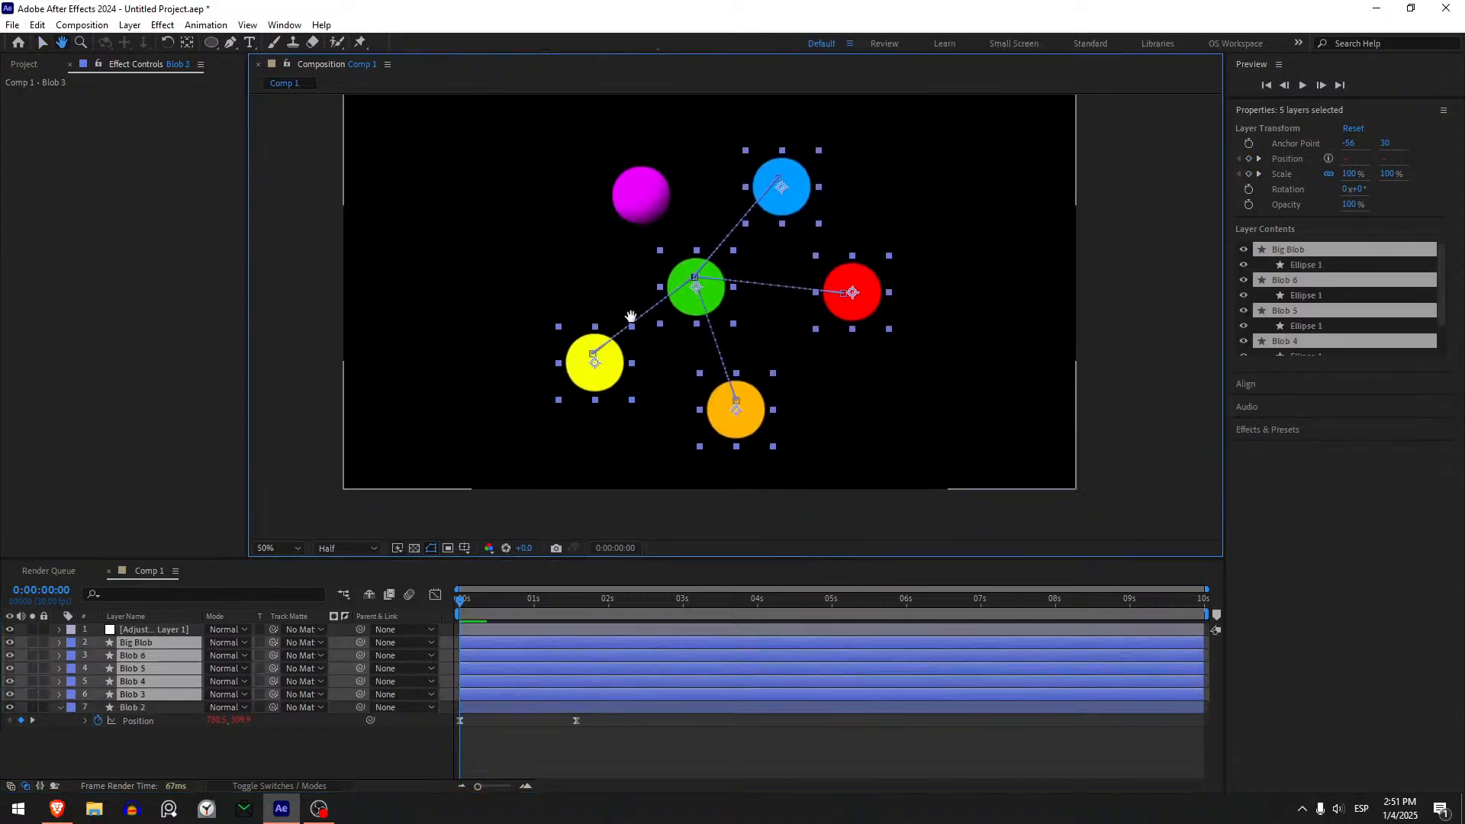
drag(631, 316, 616, 300)
drag(655, 414, 607, 469)
click(60, 642)
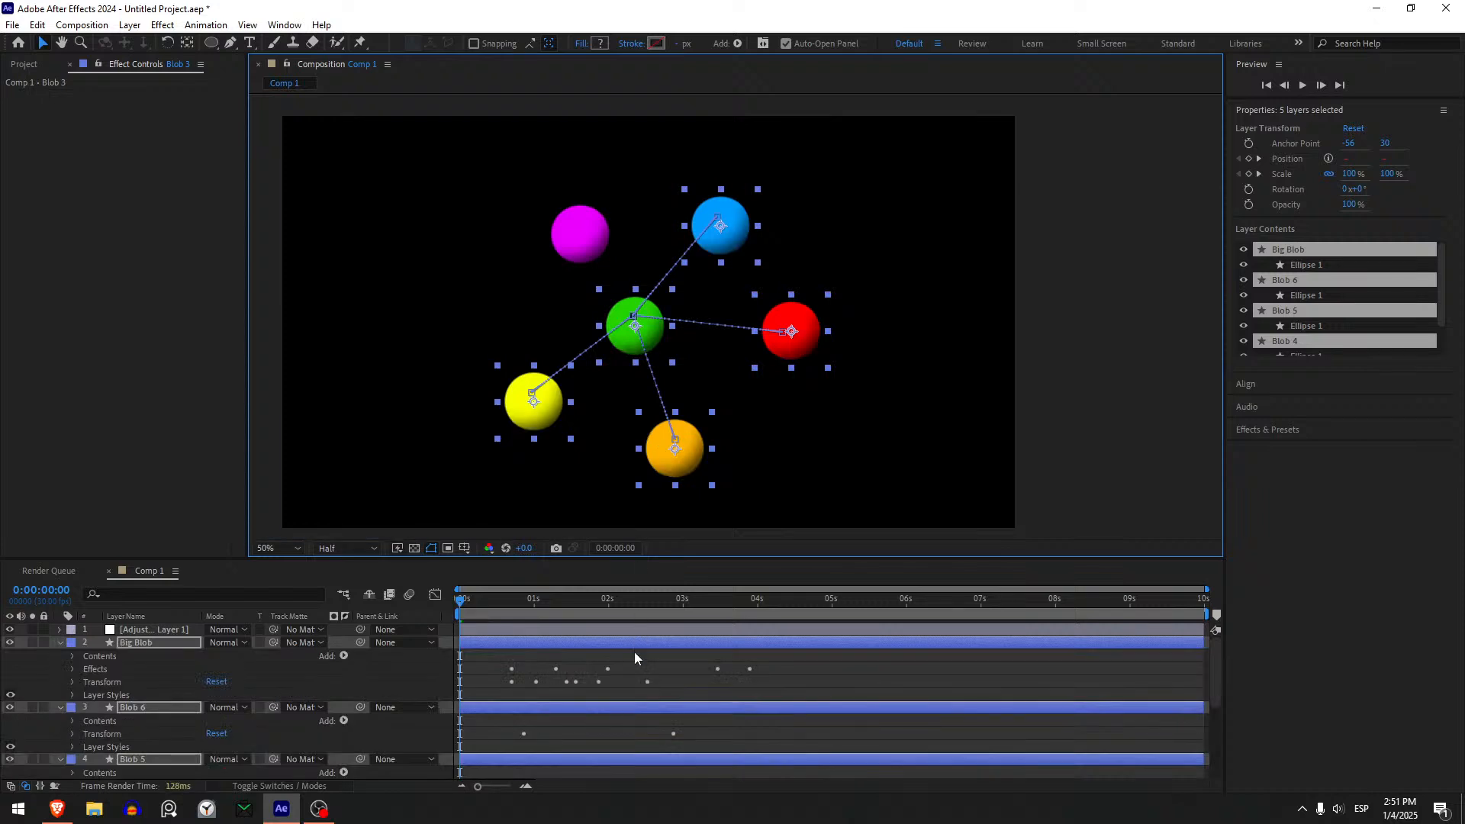
- Deselect all layers and collapse their expanded properties
click(768, 675)
key(u)
key(u)
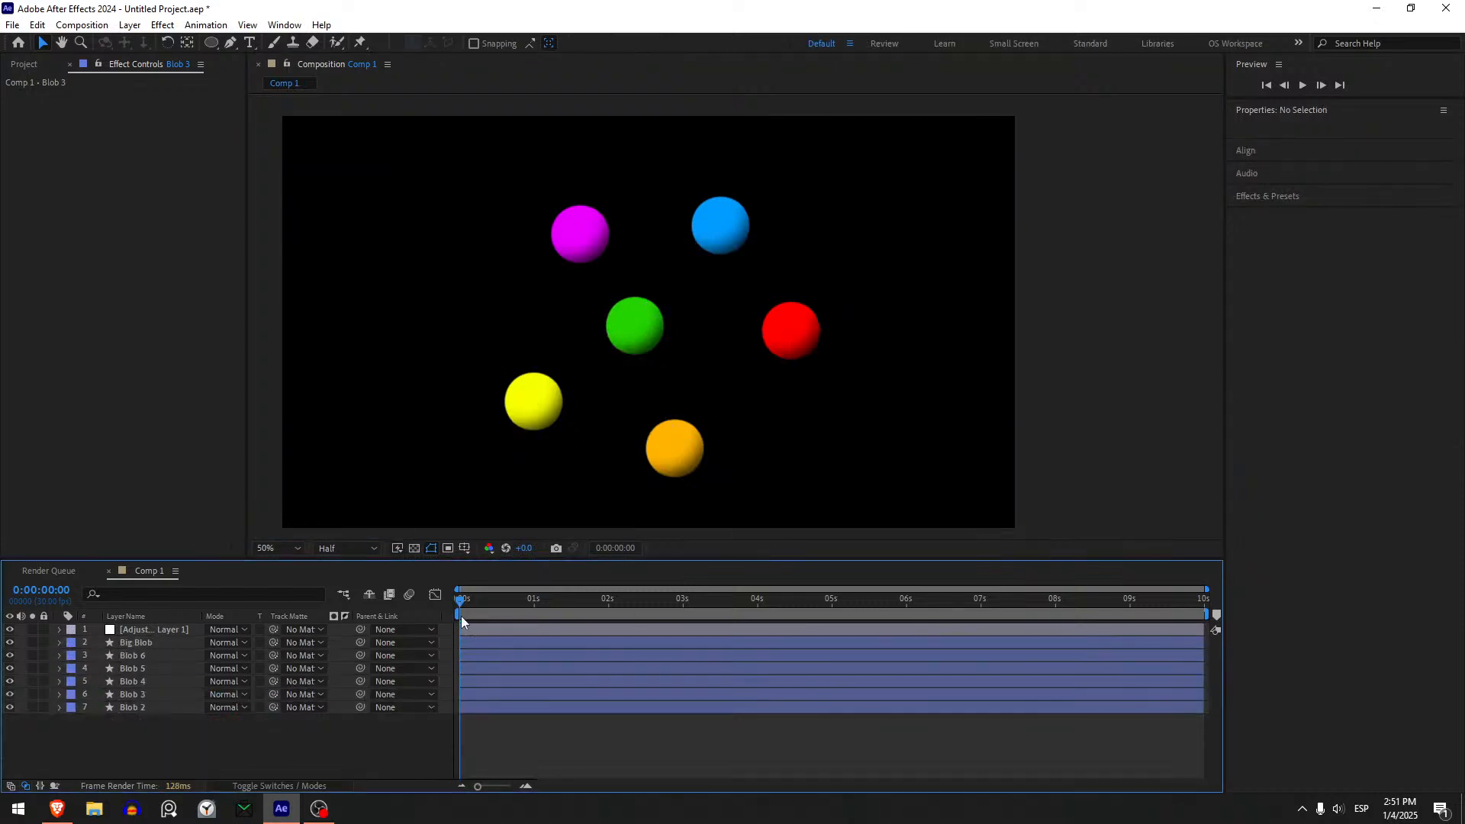
- Preview the shaded blobs merging from the start, and stop near the beginning of the timeline
key(space)
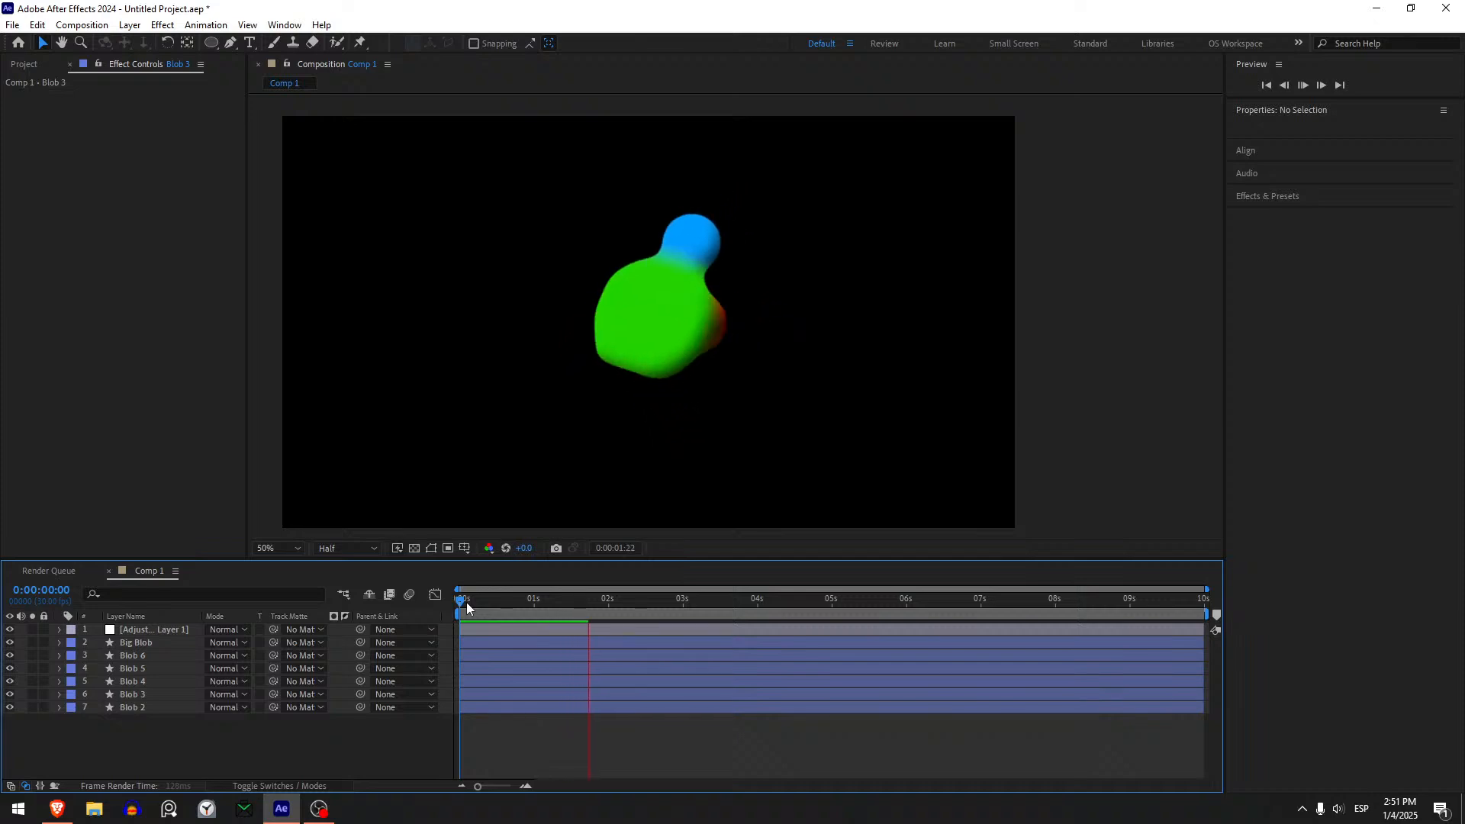
key(space)
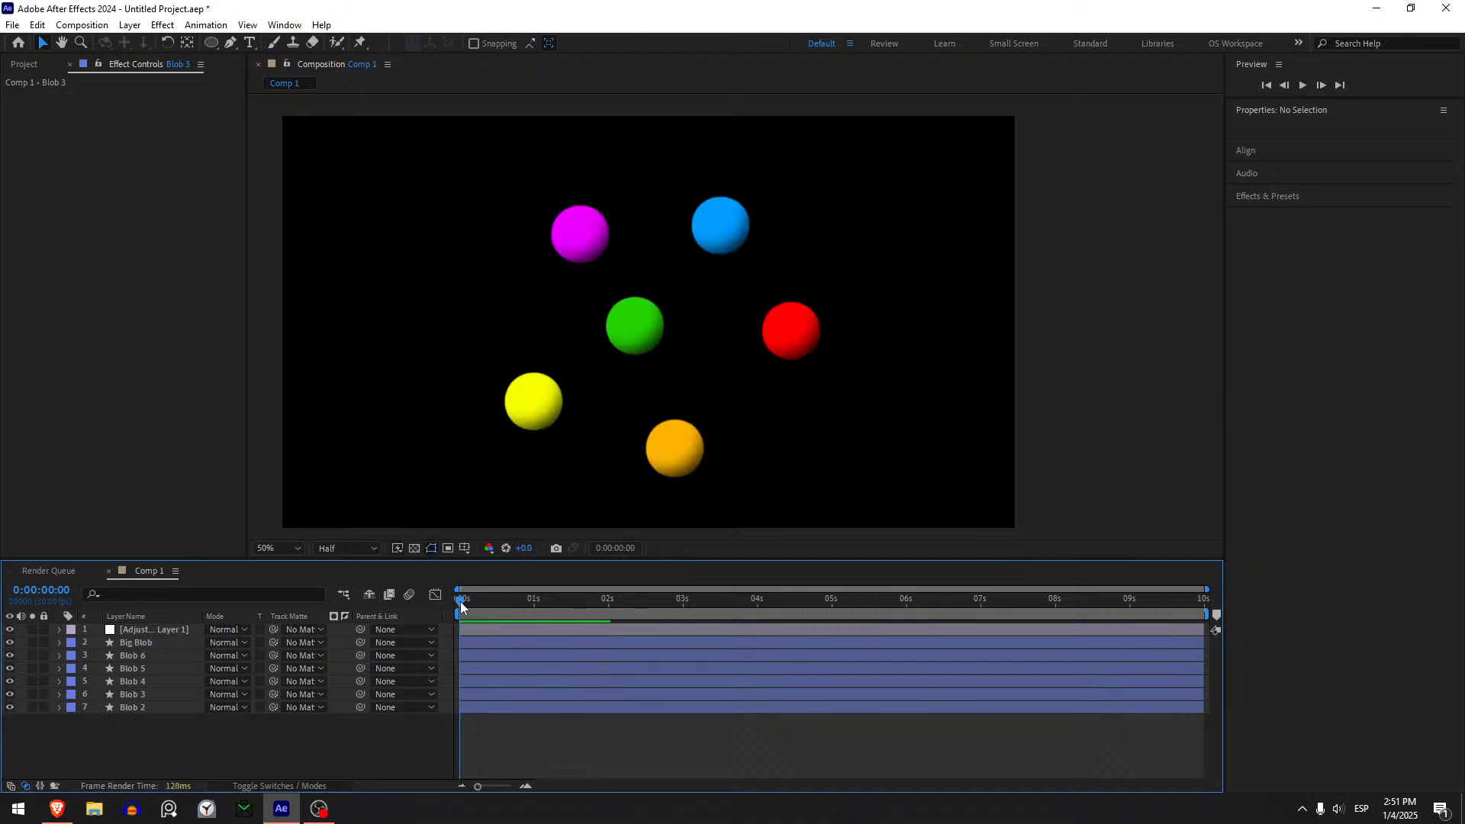
key(space)
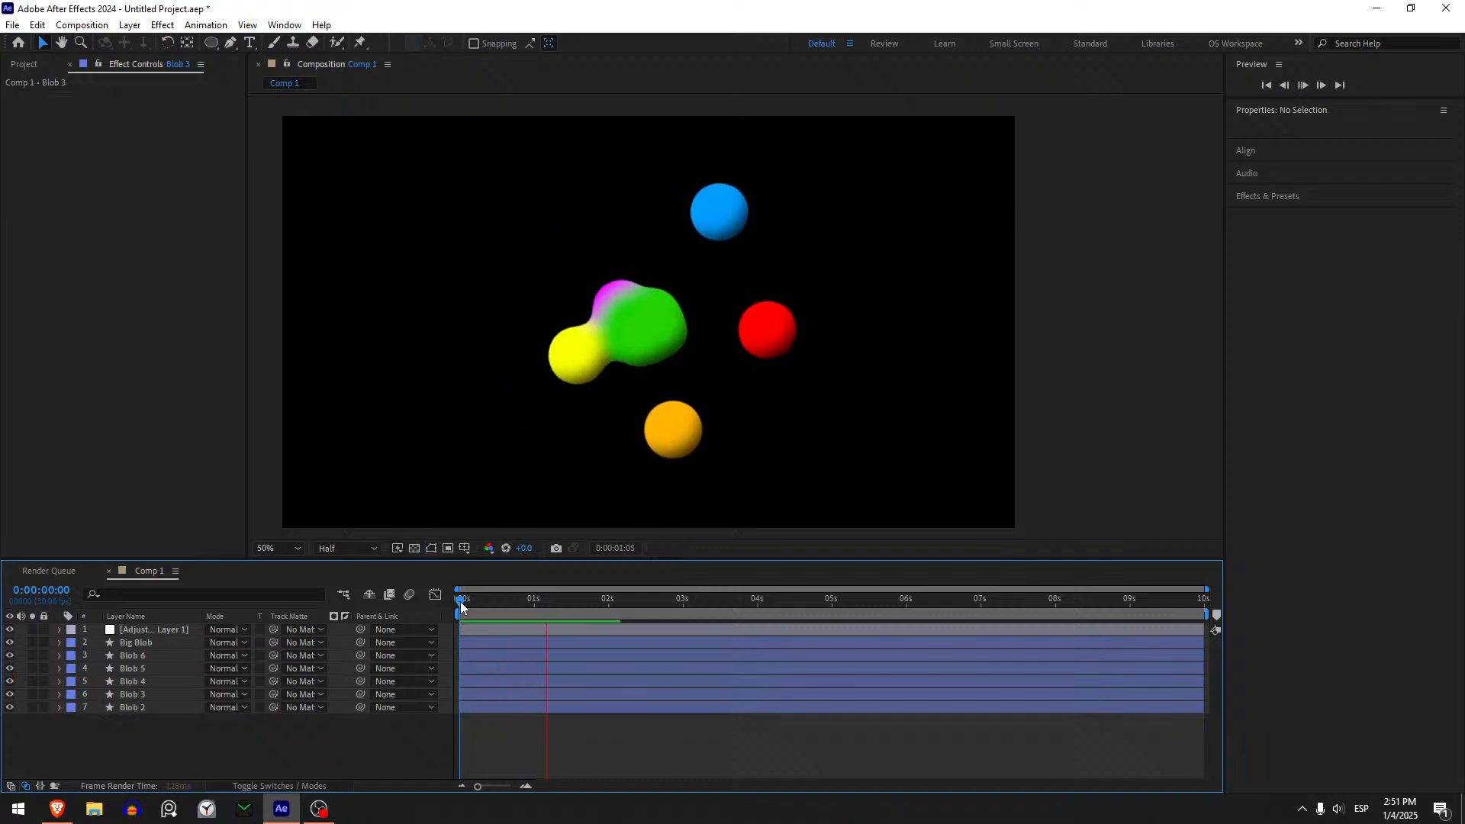
mouse_move(460, 601)
mouse_down()
mouse_move(480, 602)
mouse_move(461, 603)
mouse_up()
click(148, 694)
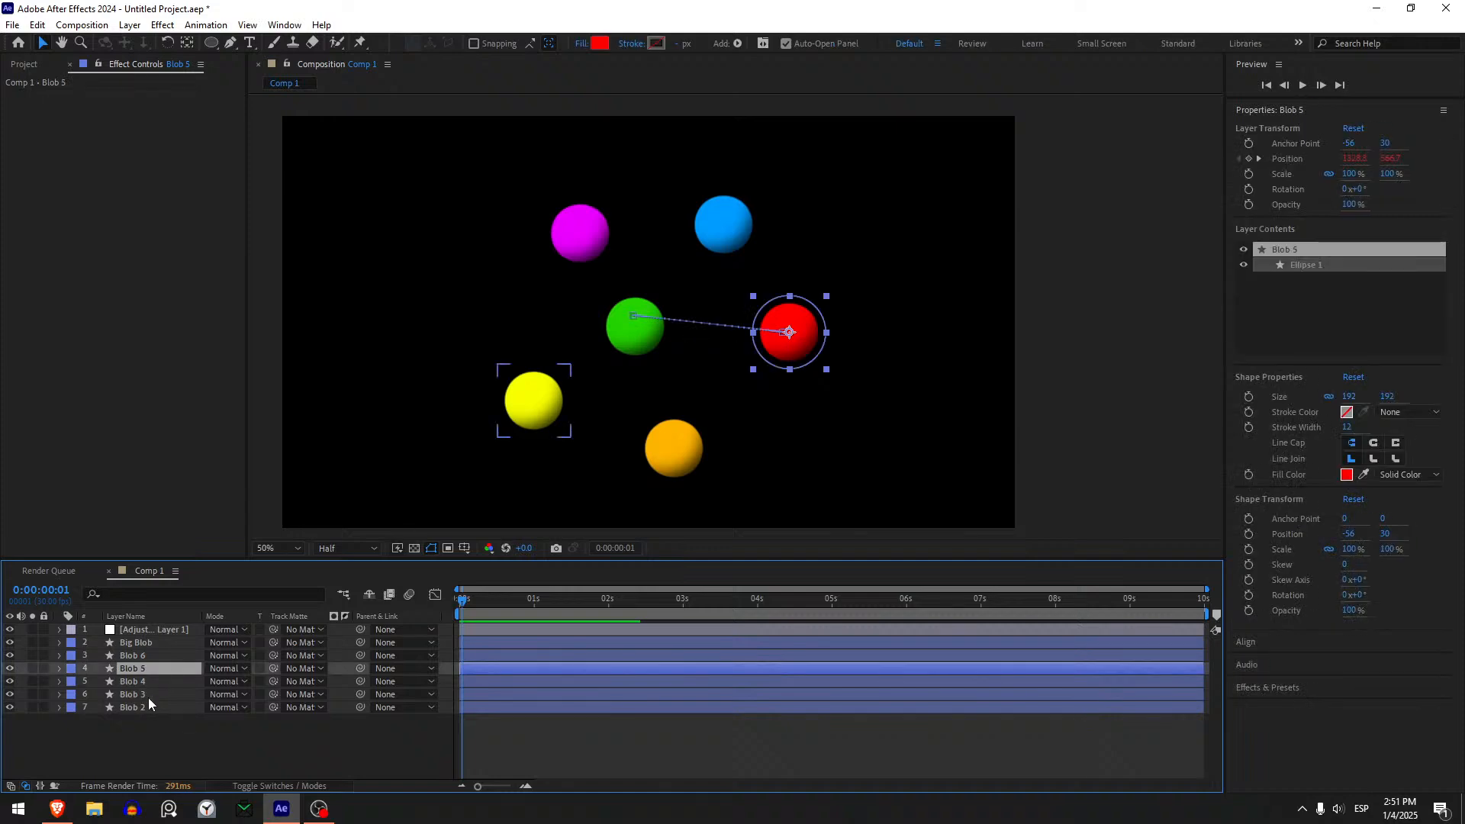
click(144, 670)
click(136, 639)
click(136, 632)
click(146, 656)
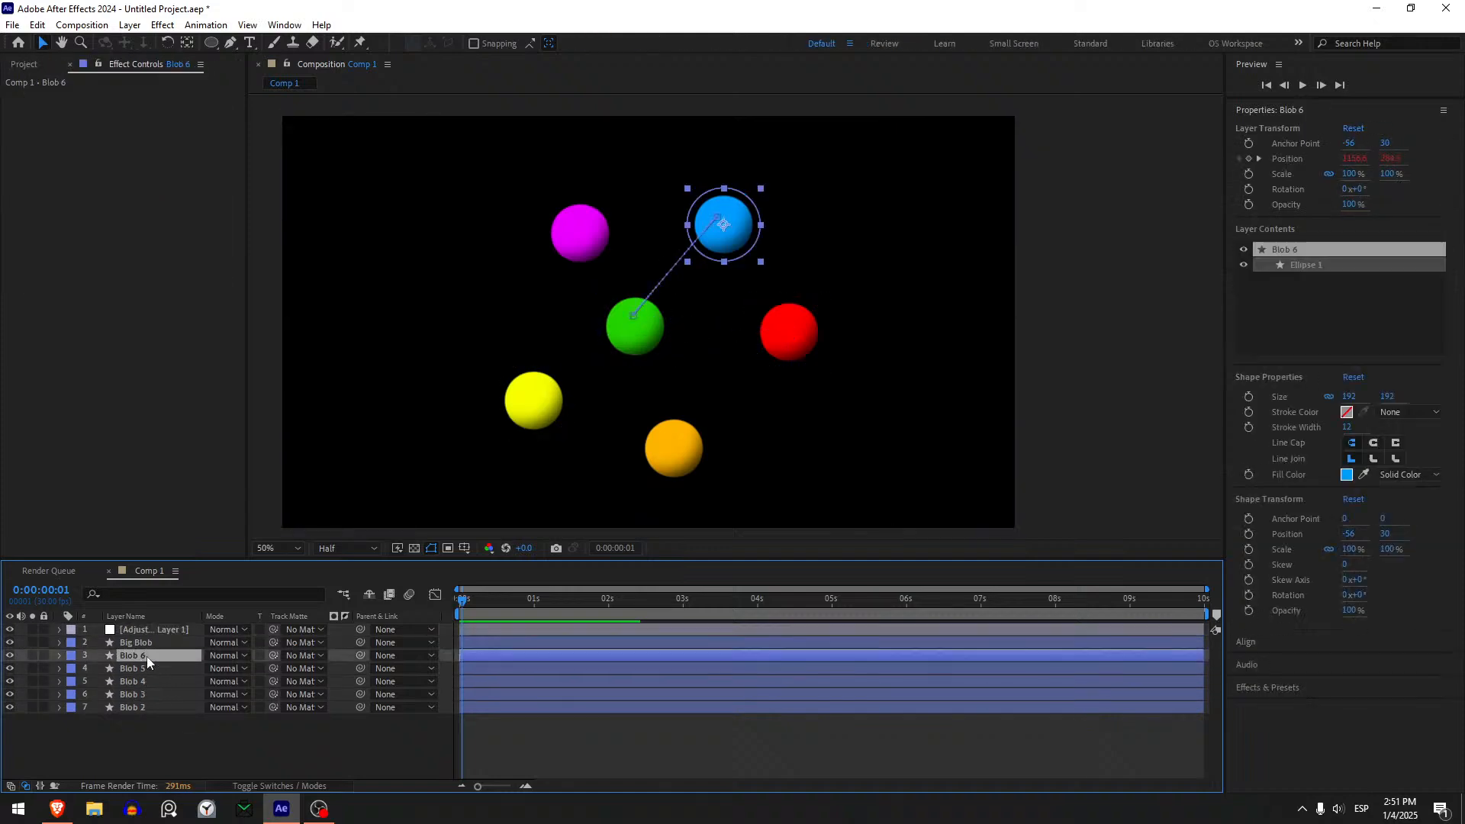
click(144, 668)
click(142, 642)
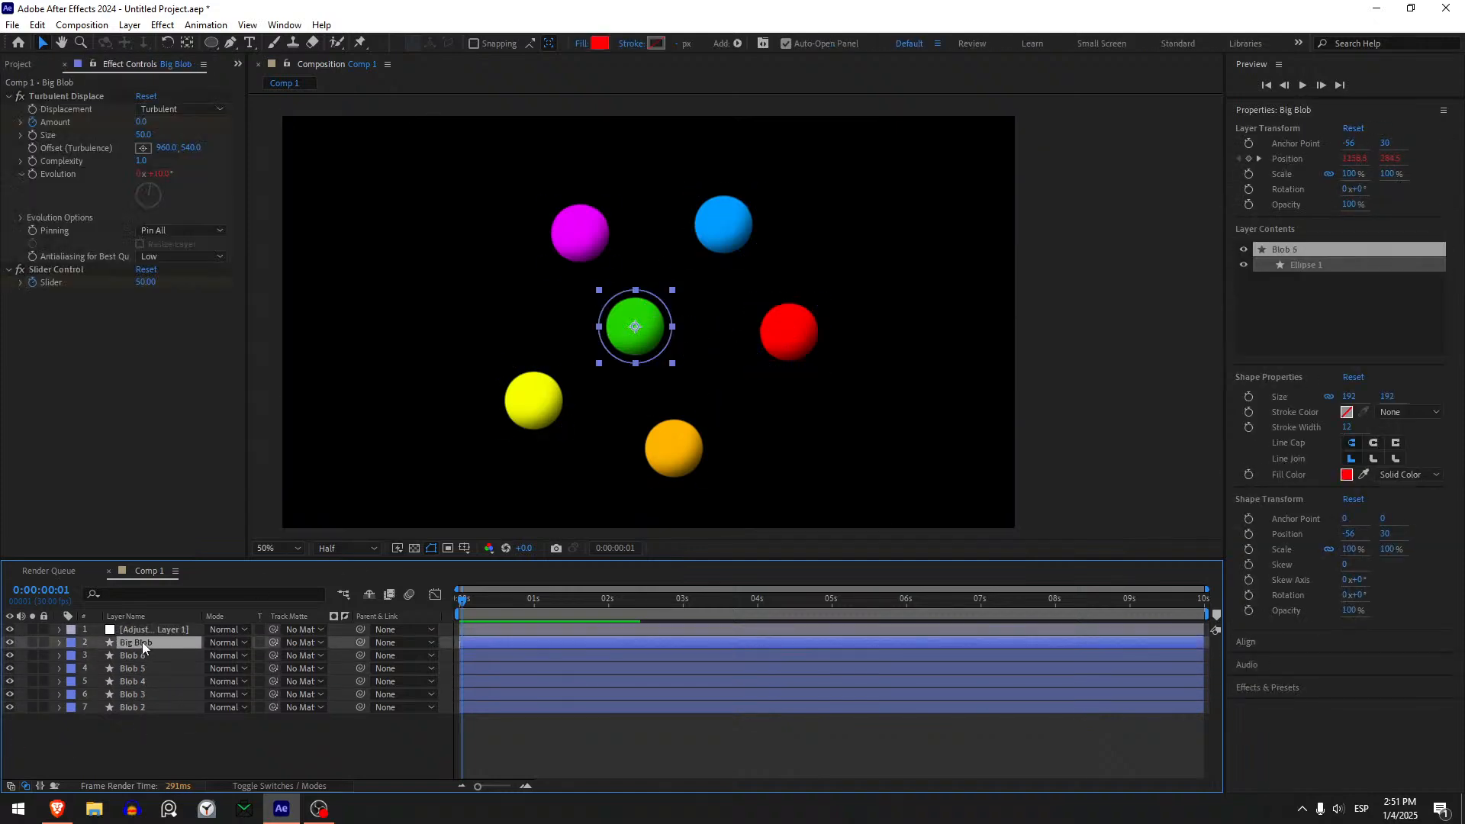
click(156, 707)
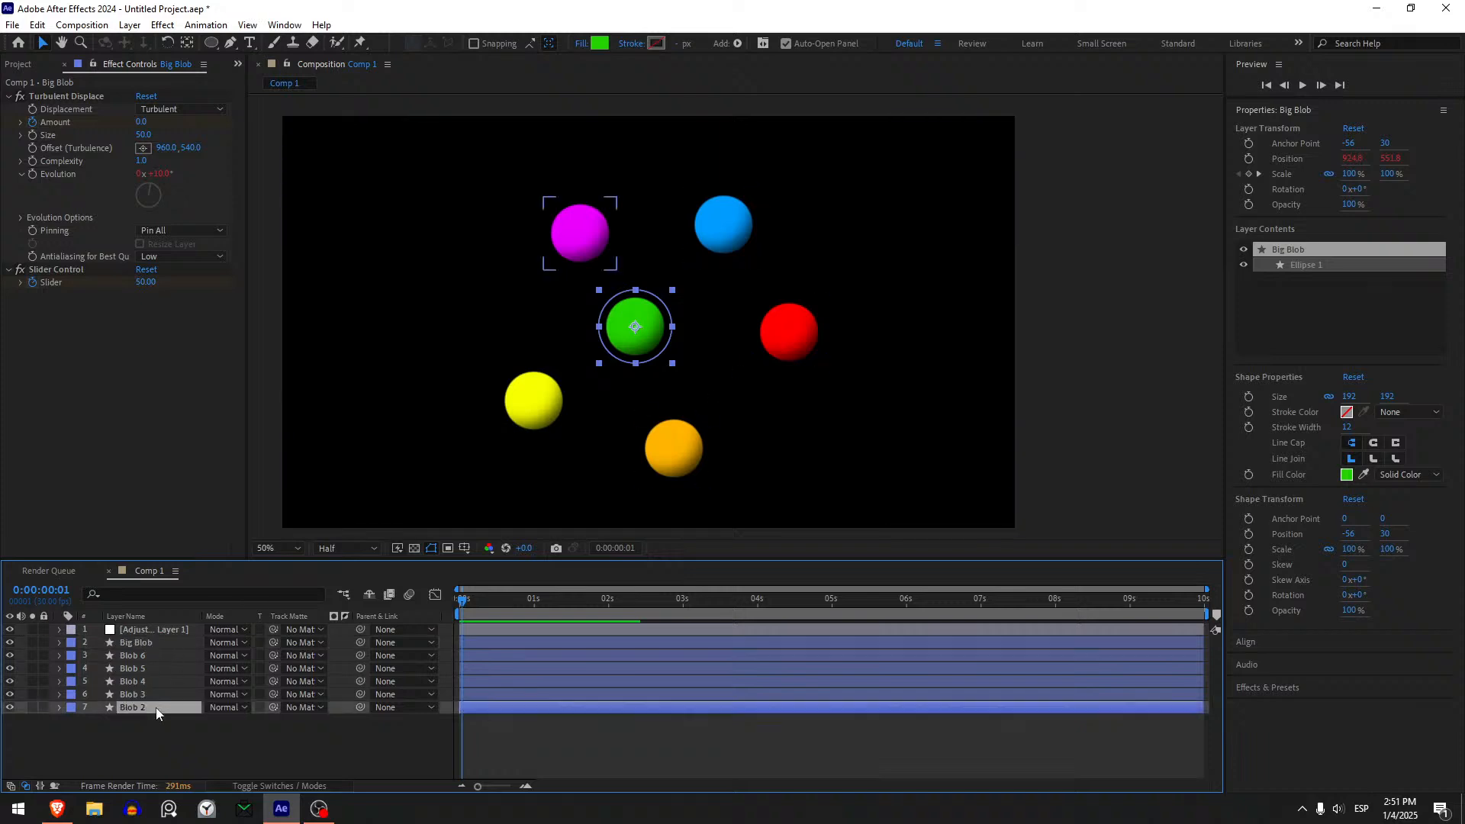
click(133, 655)
- Change Big Blob's fill type from solid colour to Linear Gradient
click(136, 642)
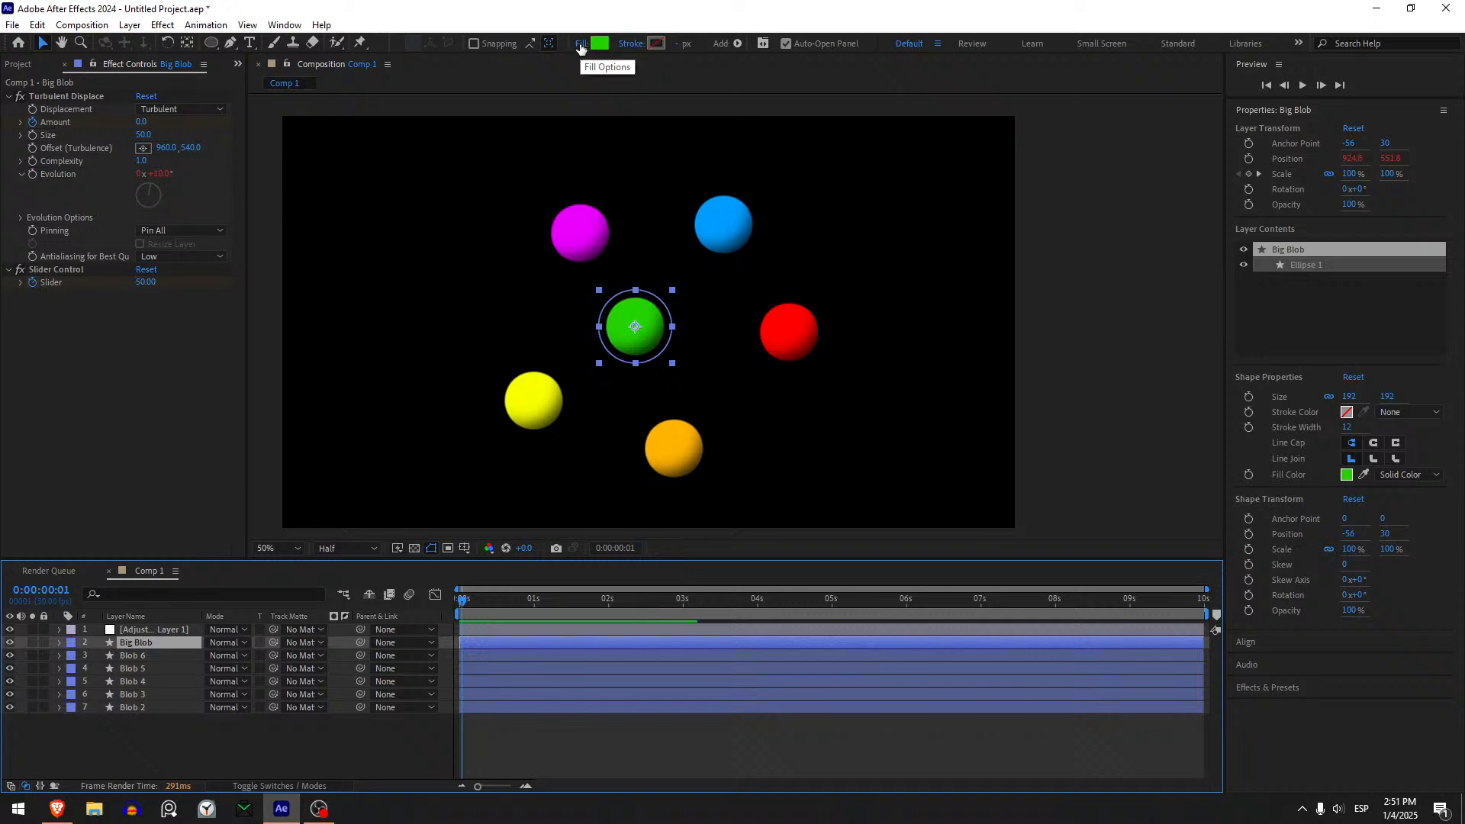
click(581, 43)
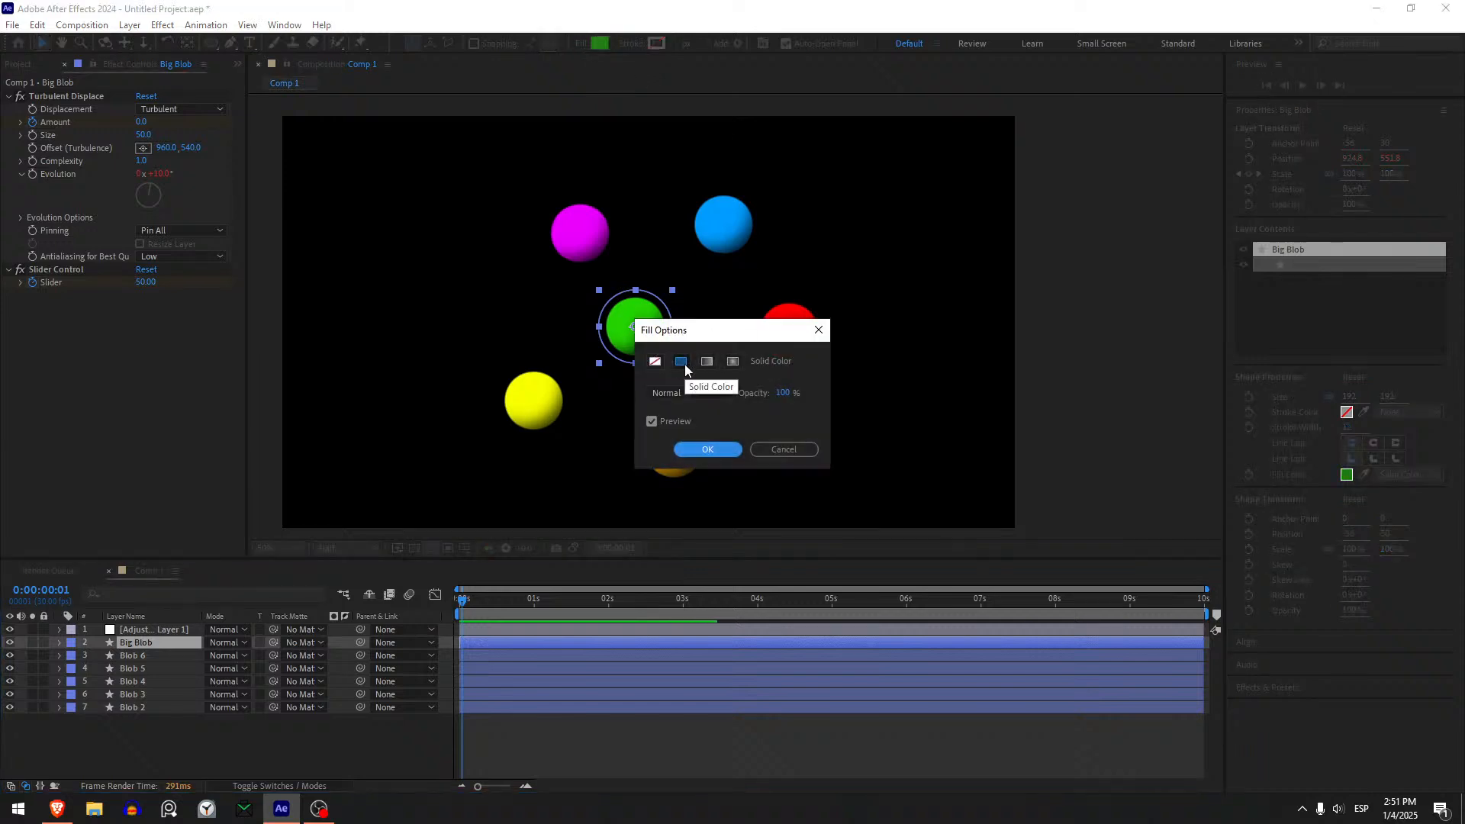
click(706, 362)
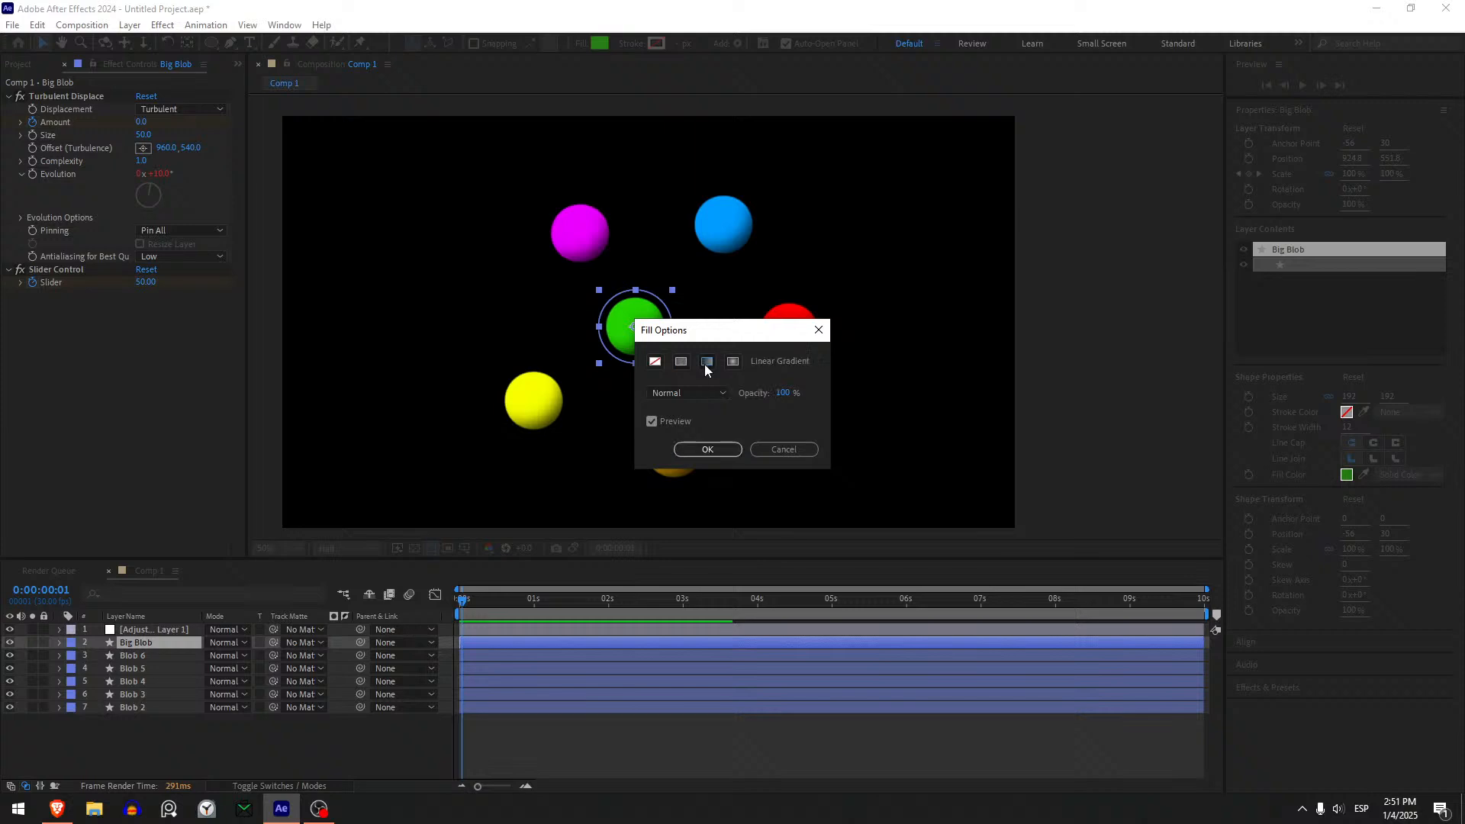
click(725, 449)
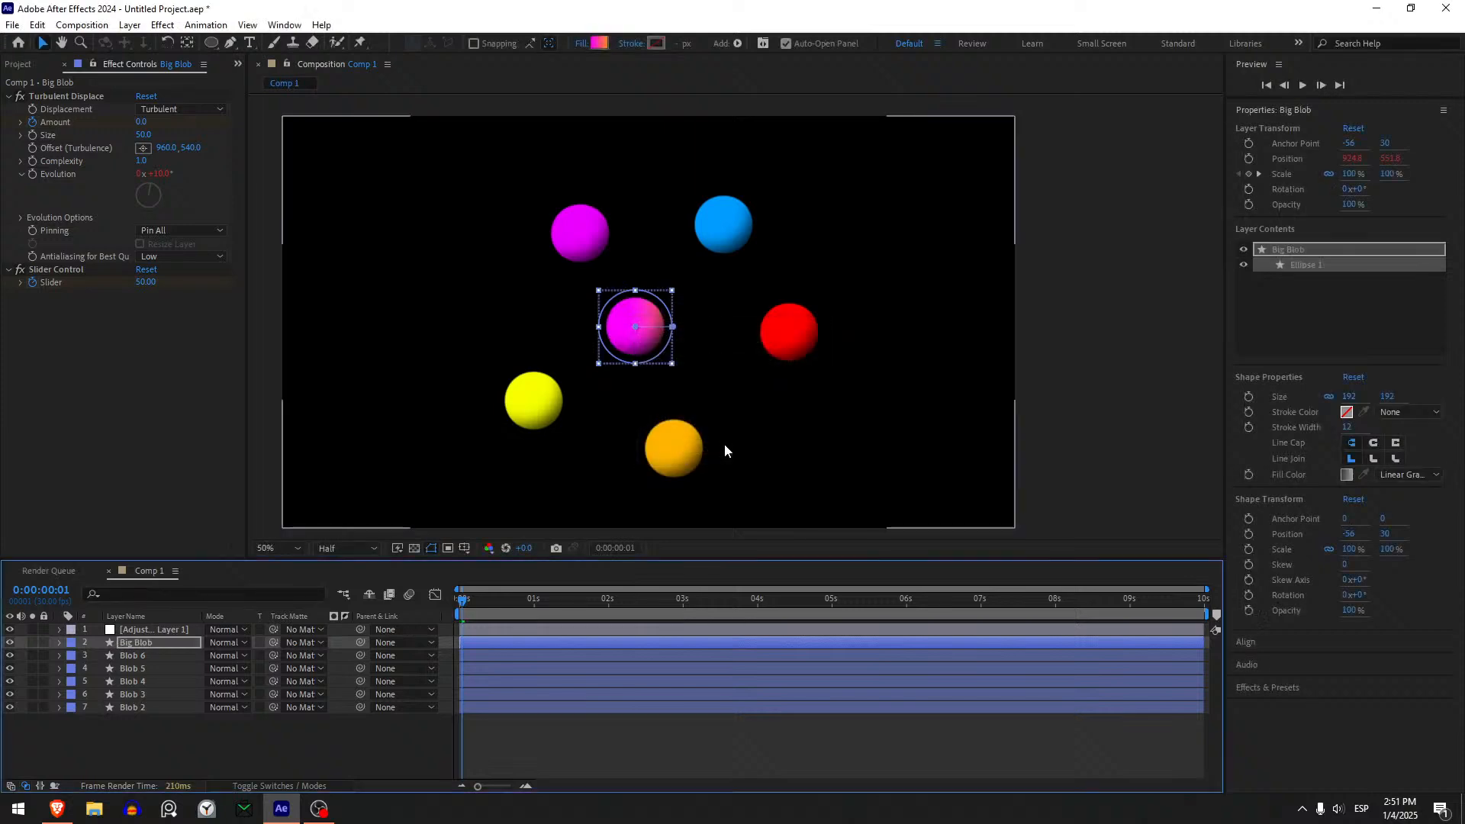
- Colour Big Blob's gradient from pink FD35FF to orange FFA200, and fit its start and end points to the circle's opposite edges
click(602, 48)
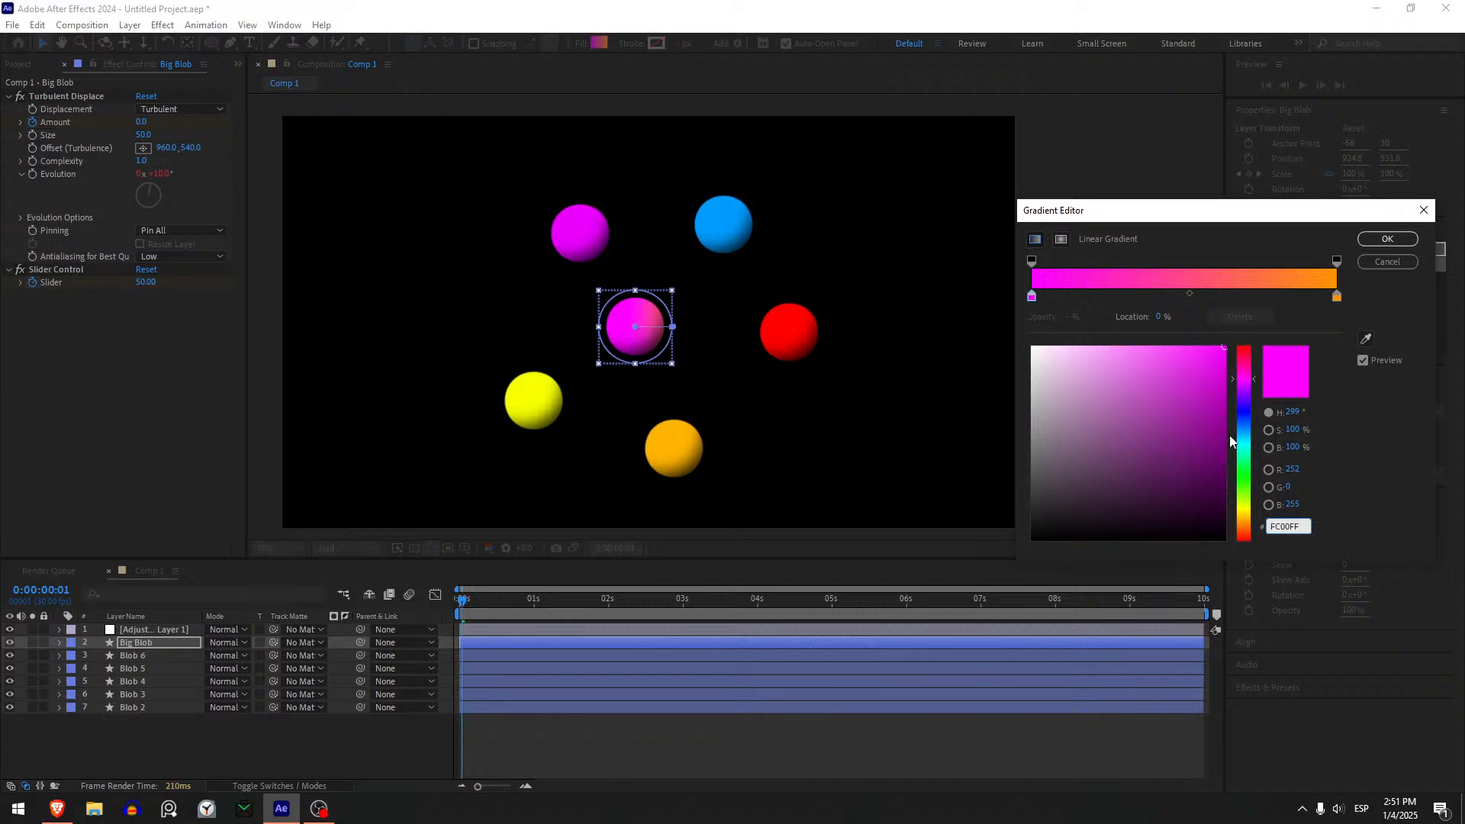
drag(1197, 394, 1263, 330)
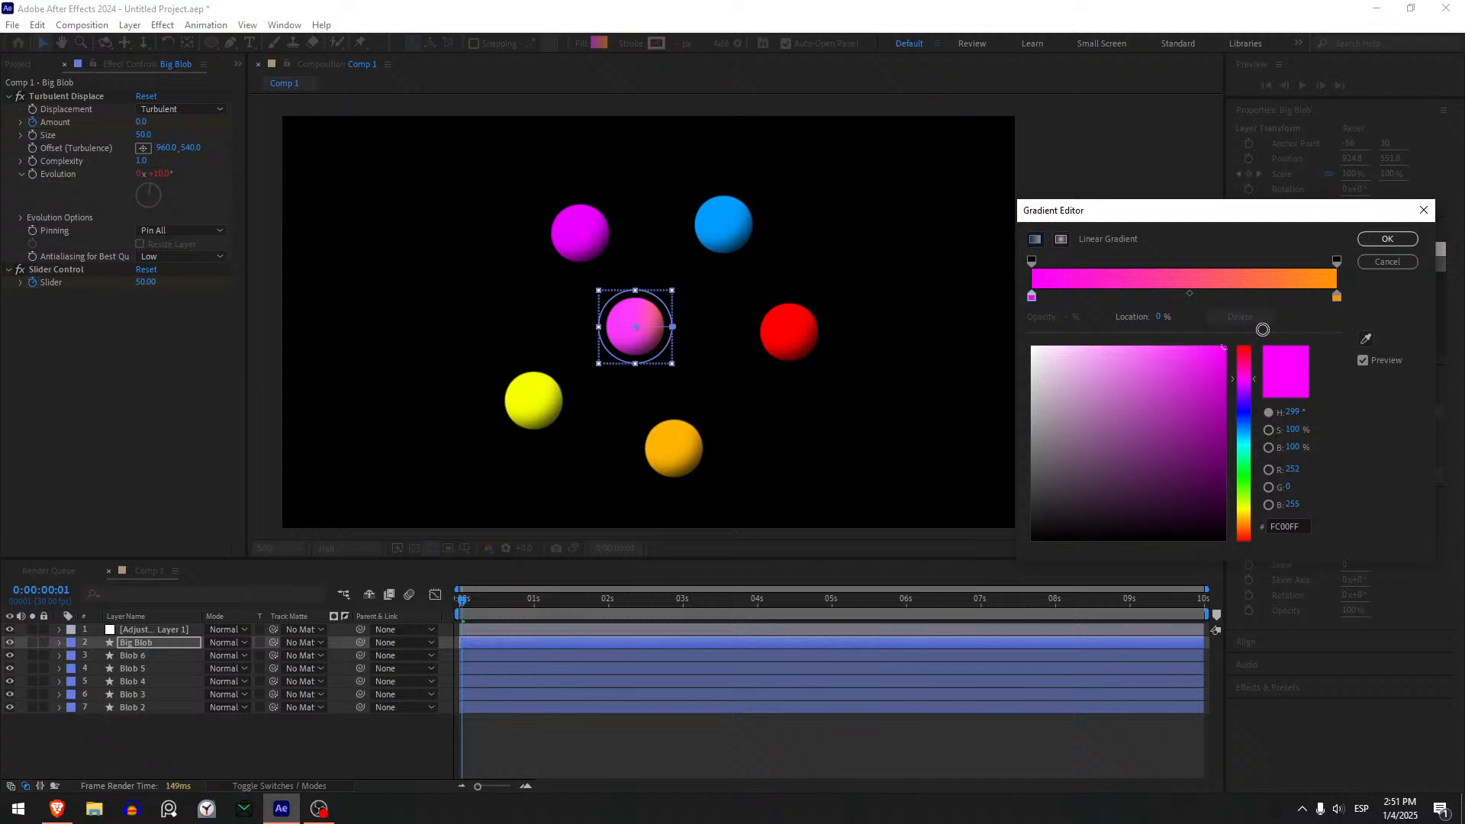
click(1336, 299)
click(1243, 390)
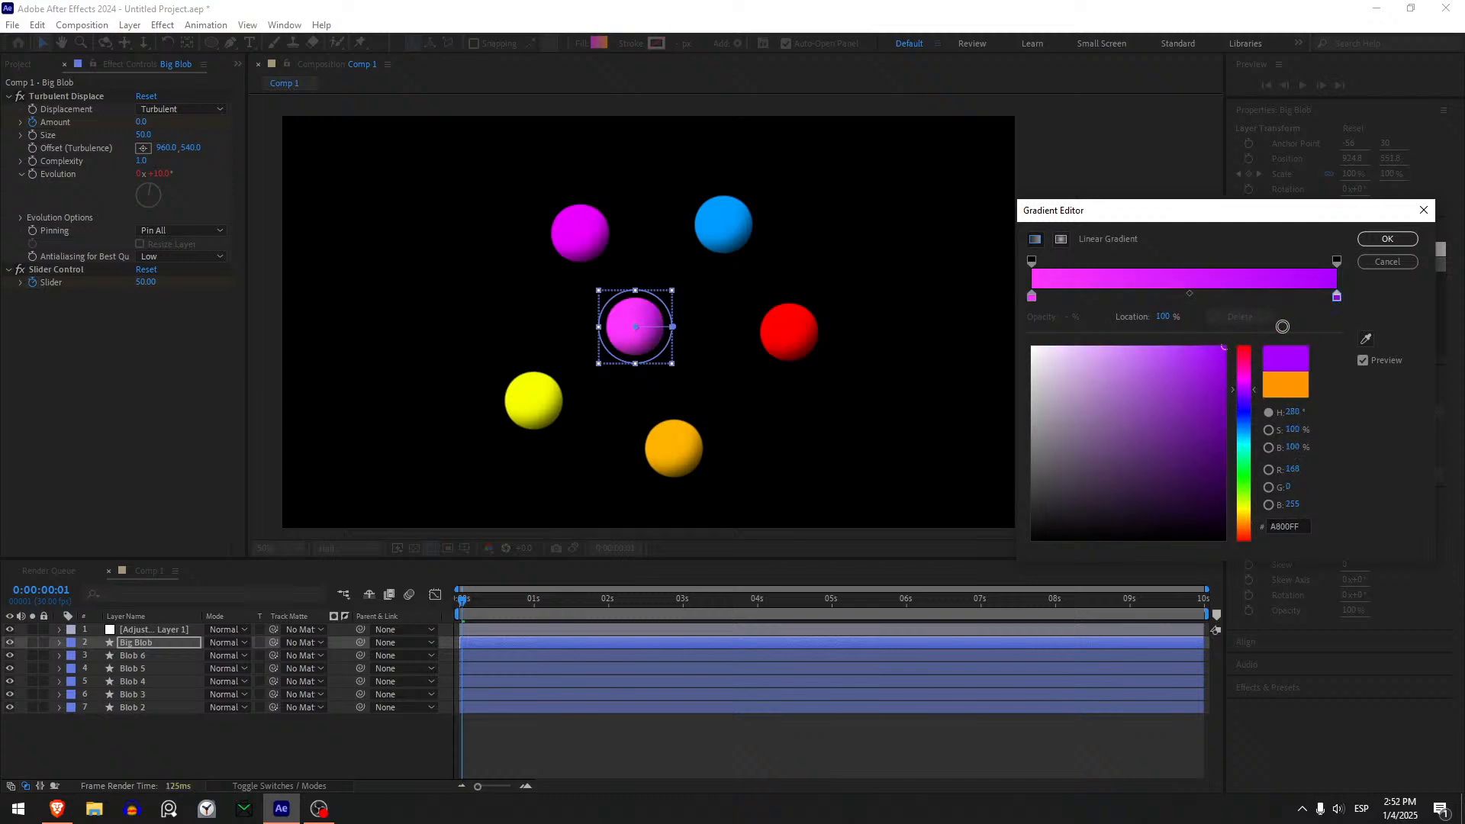
click(1244, 526)
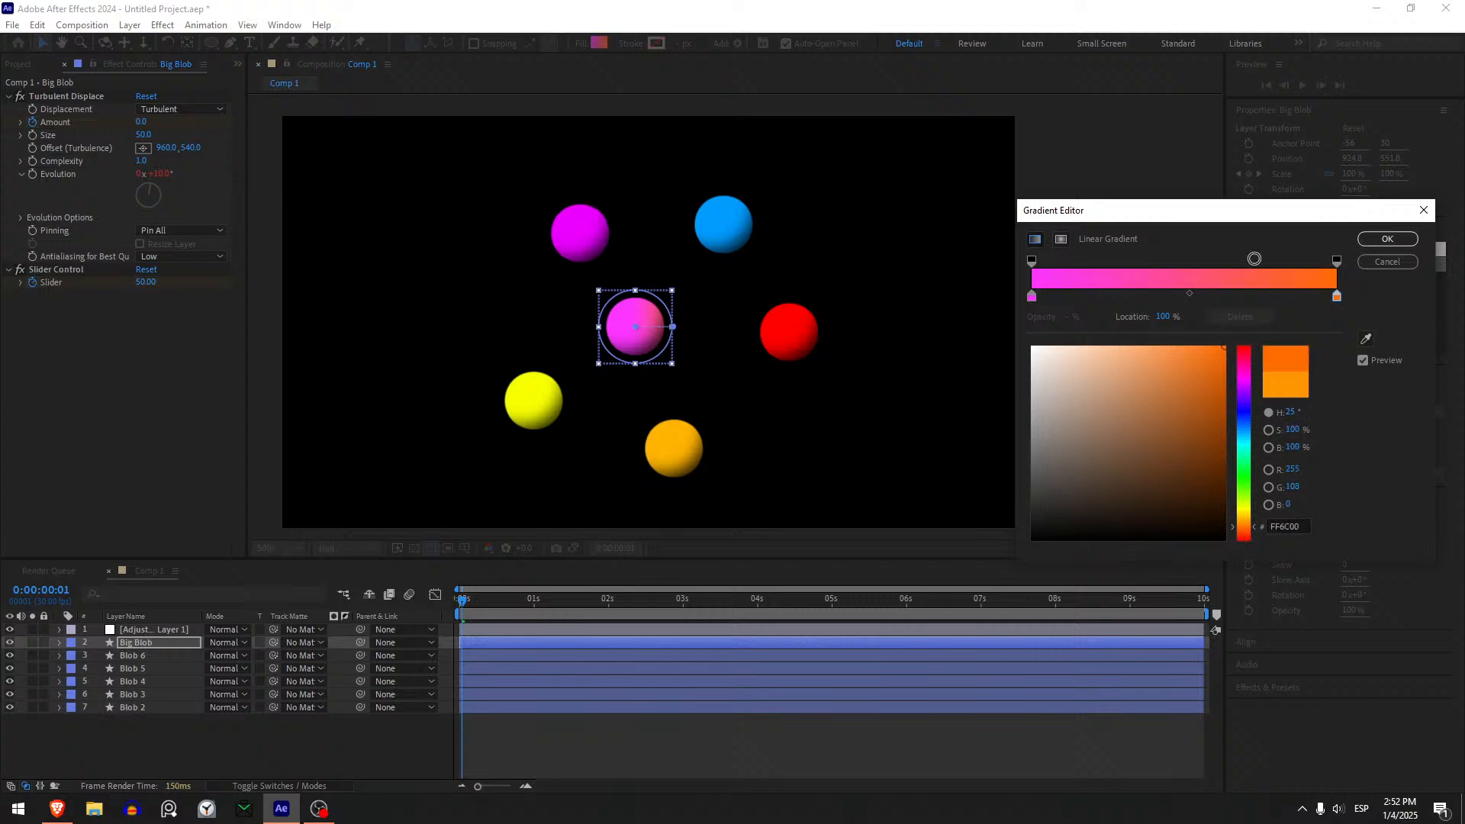
click(1245, 520)
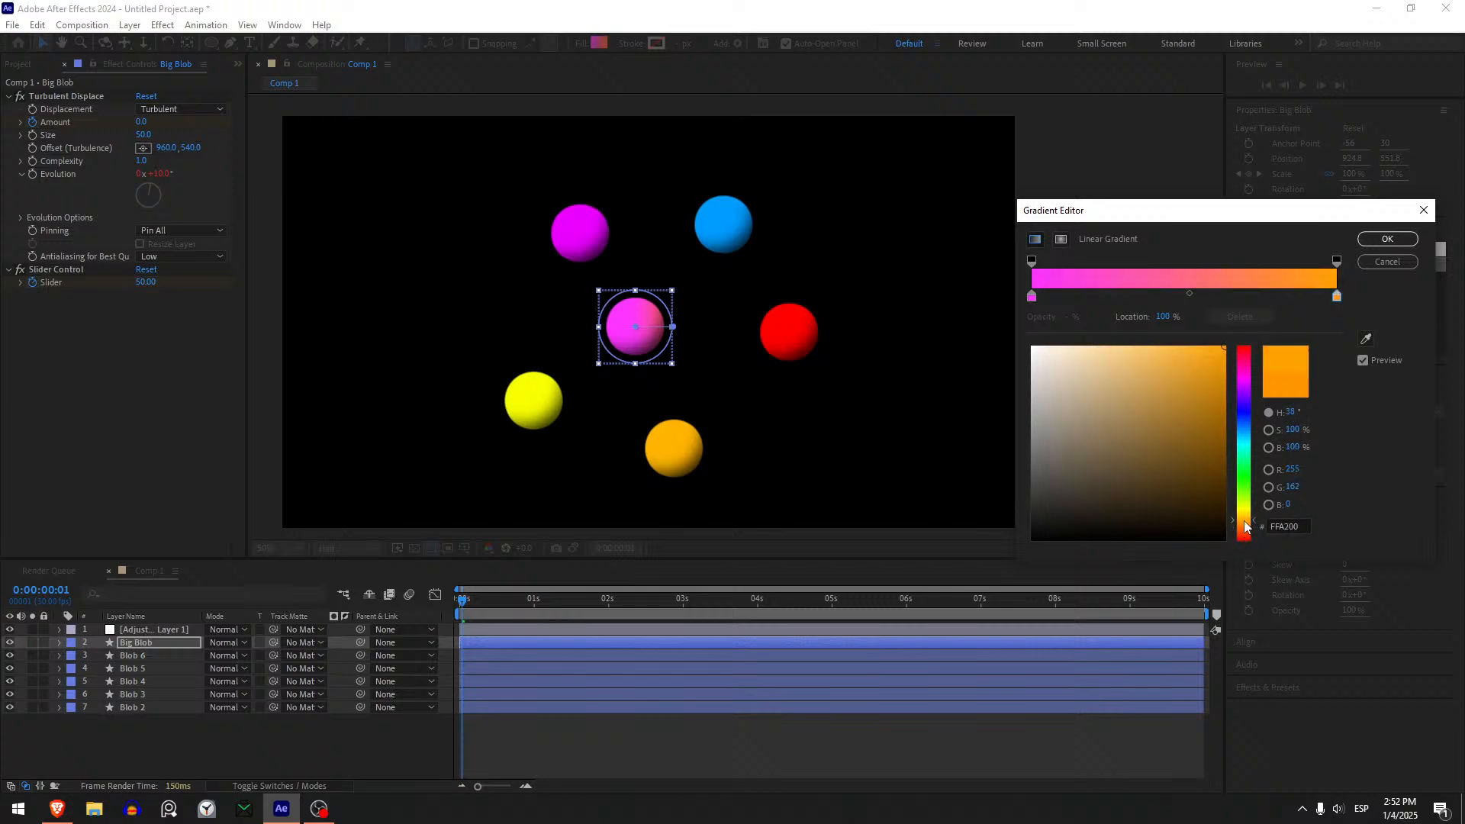
click(1386, 240)
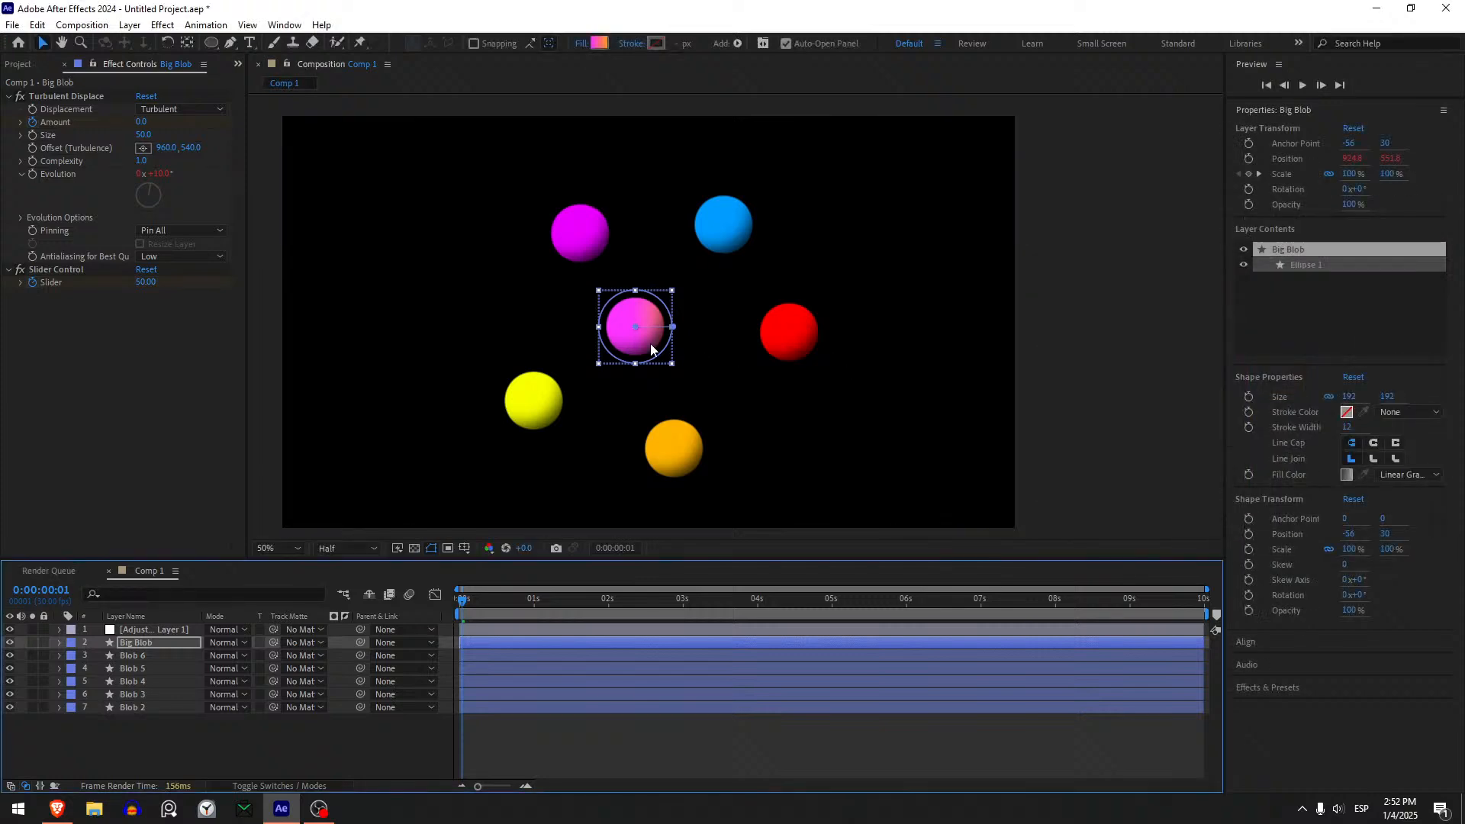
drag(608, 327, 665, 332)
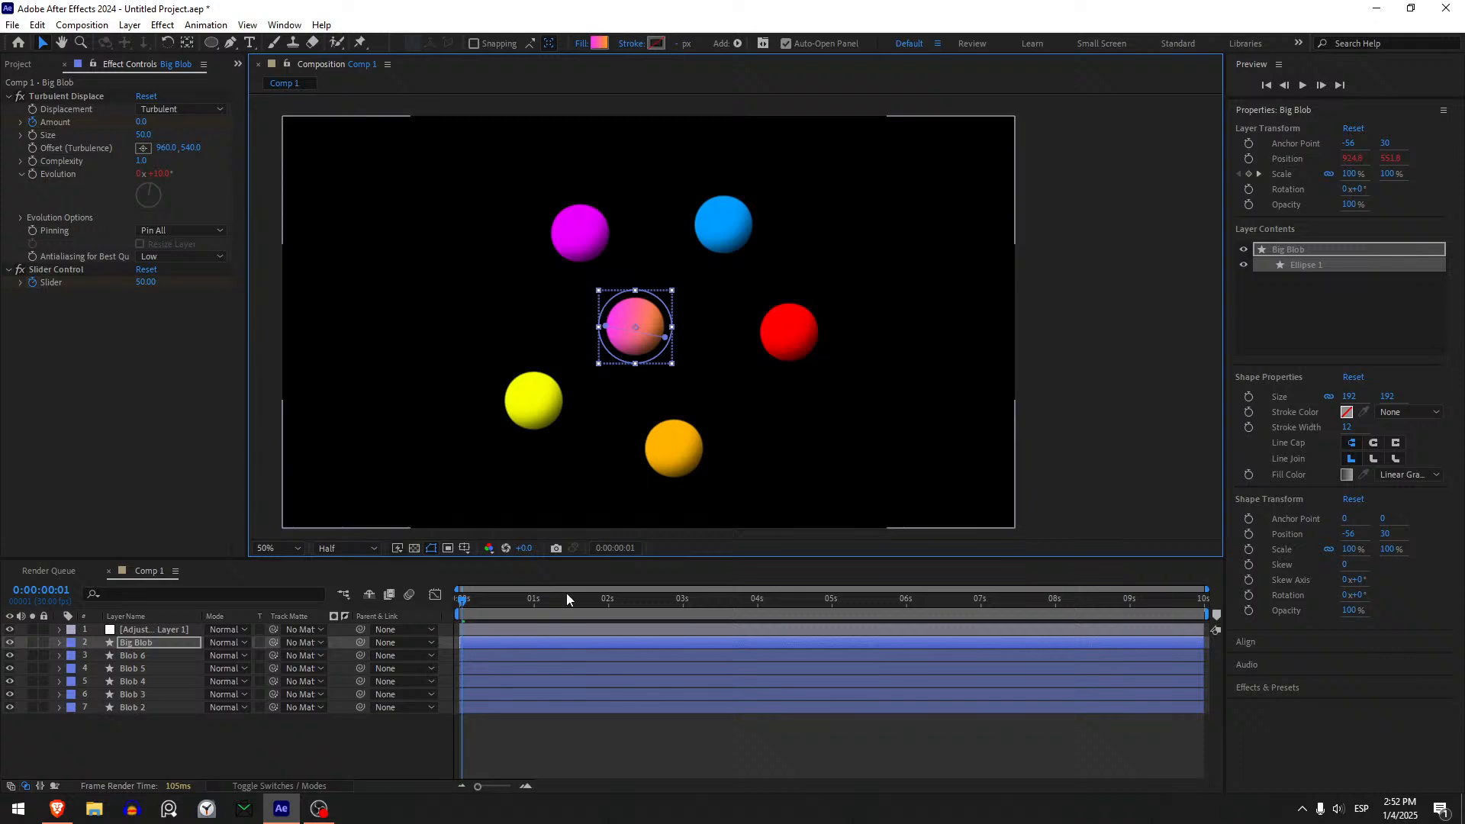
click(507, 744)
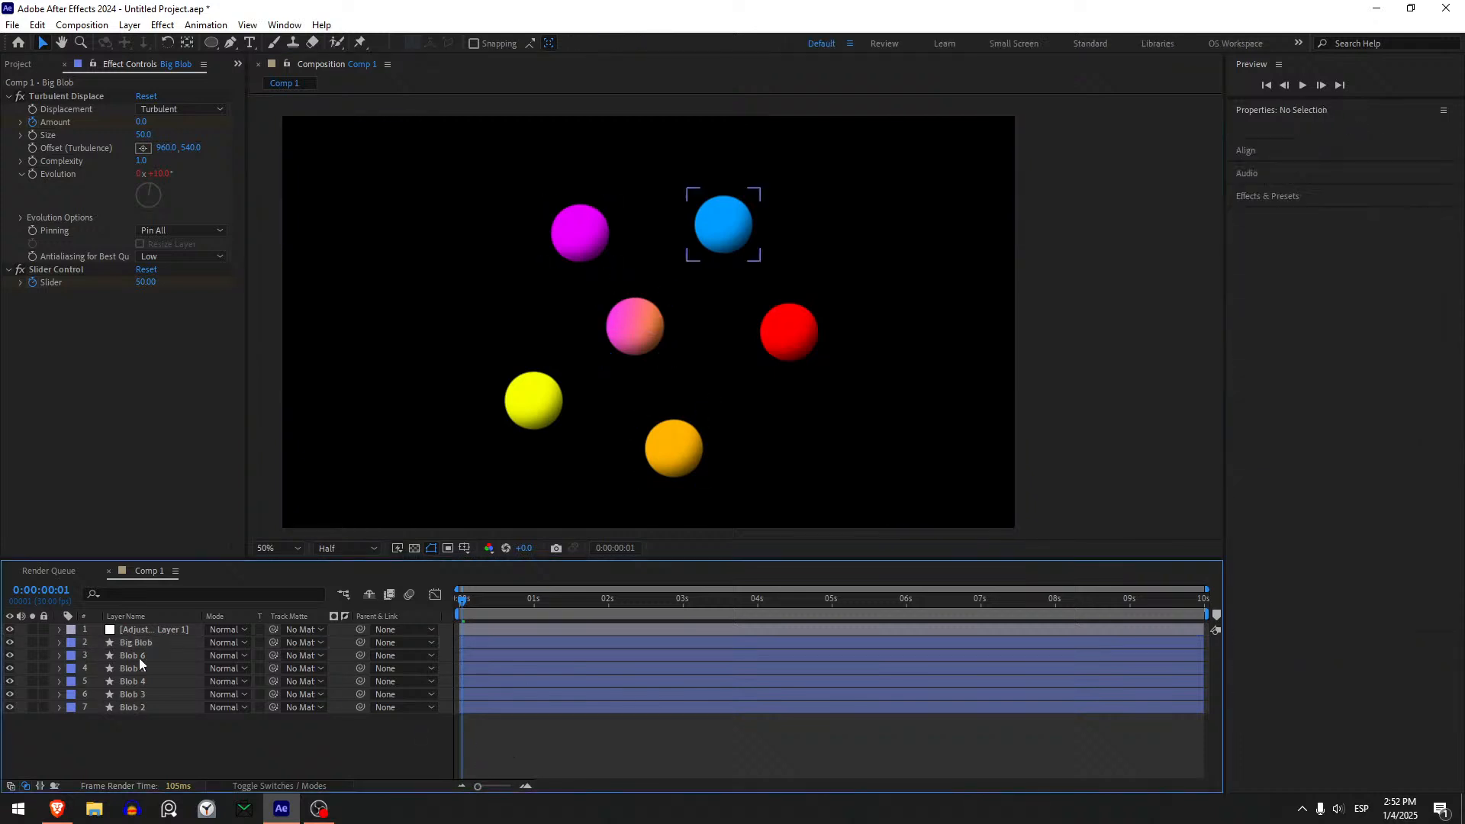
- Change Blob 2's fill colour to purple C000FF
click(142, 708)
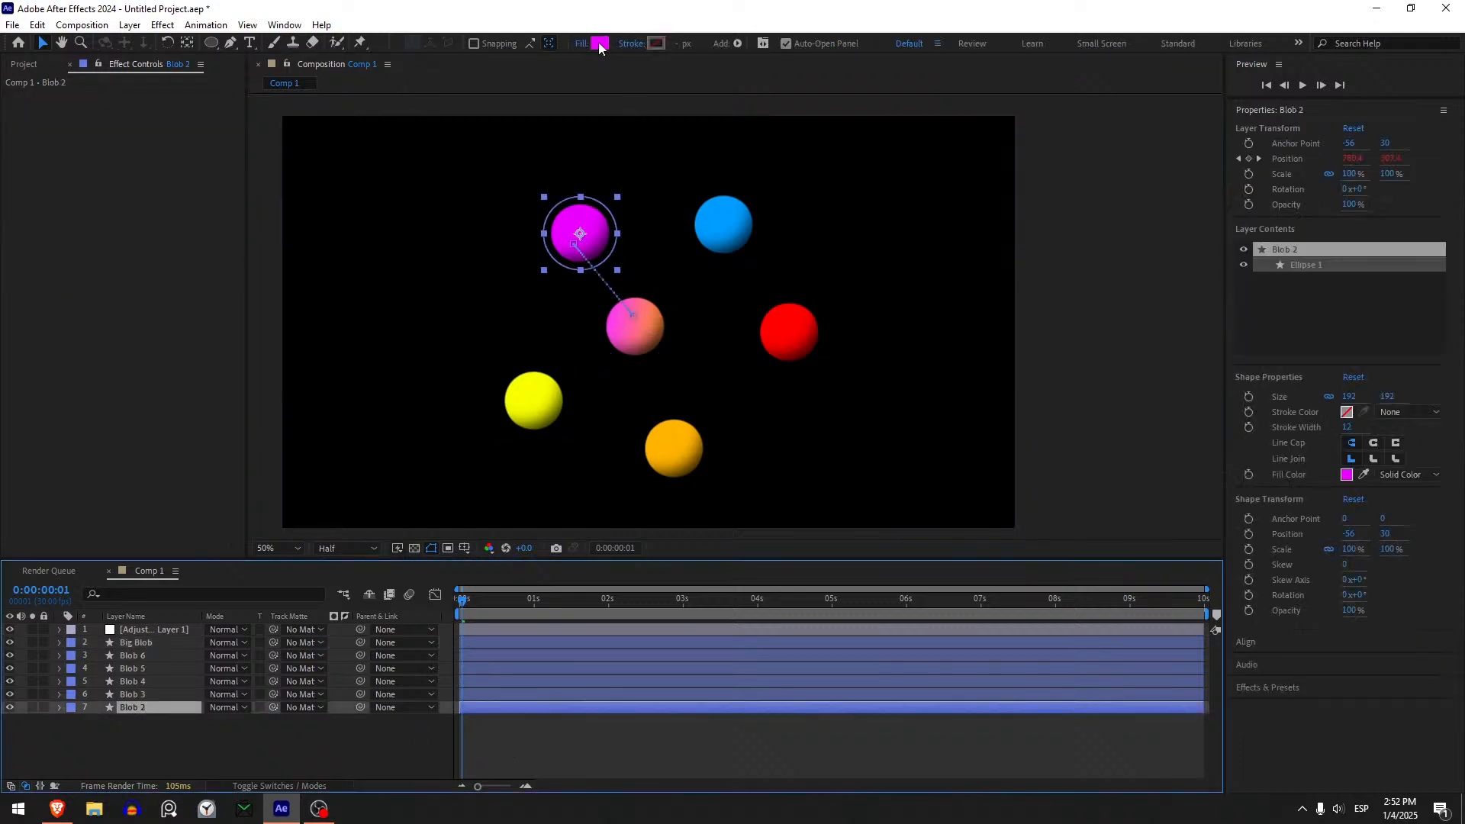
click(600, 46)
drag(1129, 604, 1227, 517)
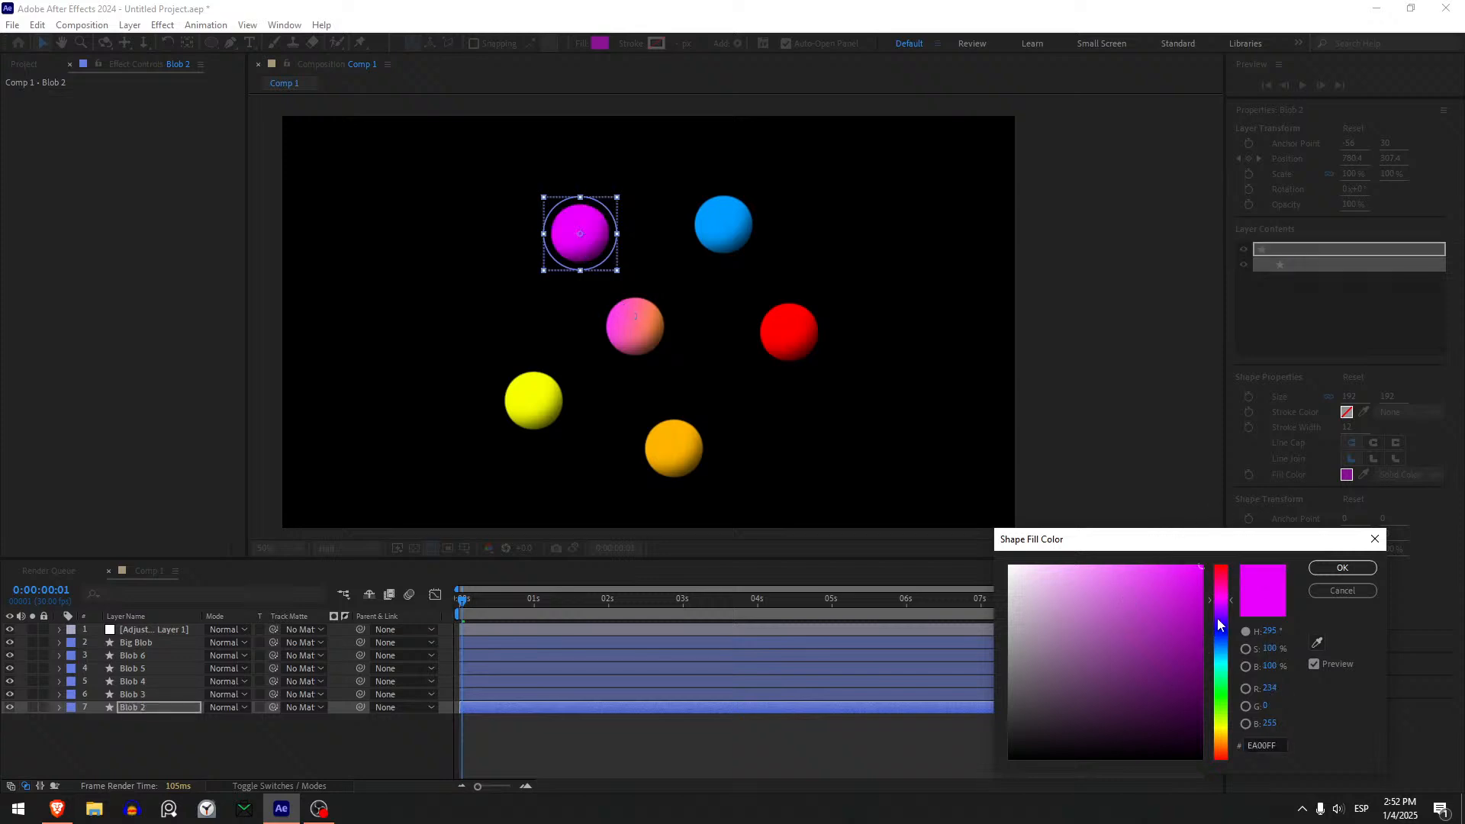
drag(1218, 624, 1222, 611)
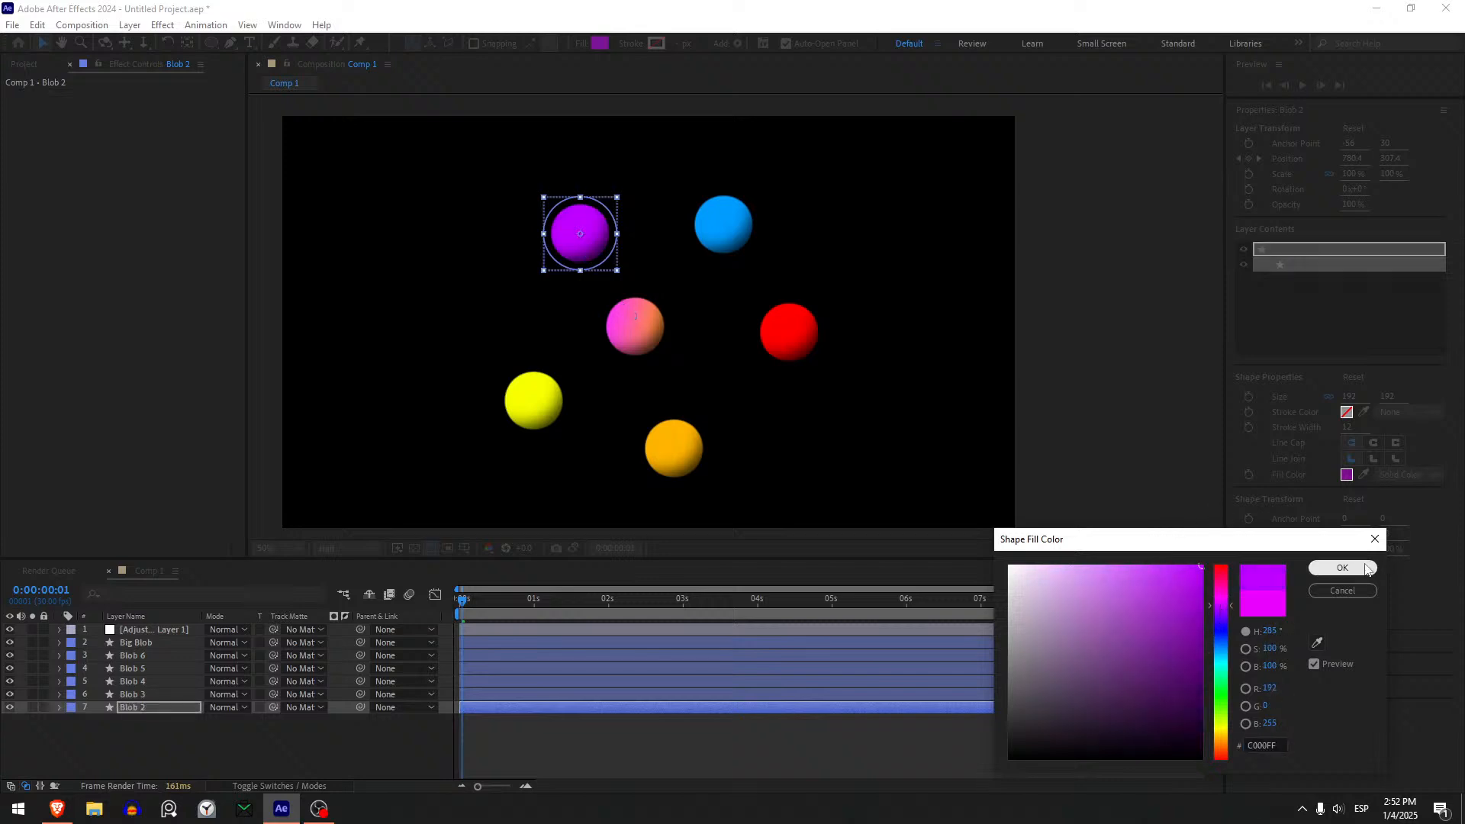
click(1342, 568)
- Change Blob 3's fill colour to light green 5FFF85
click(181, 693)
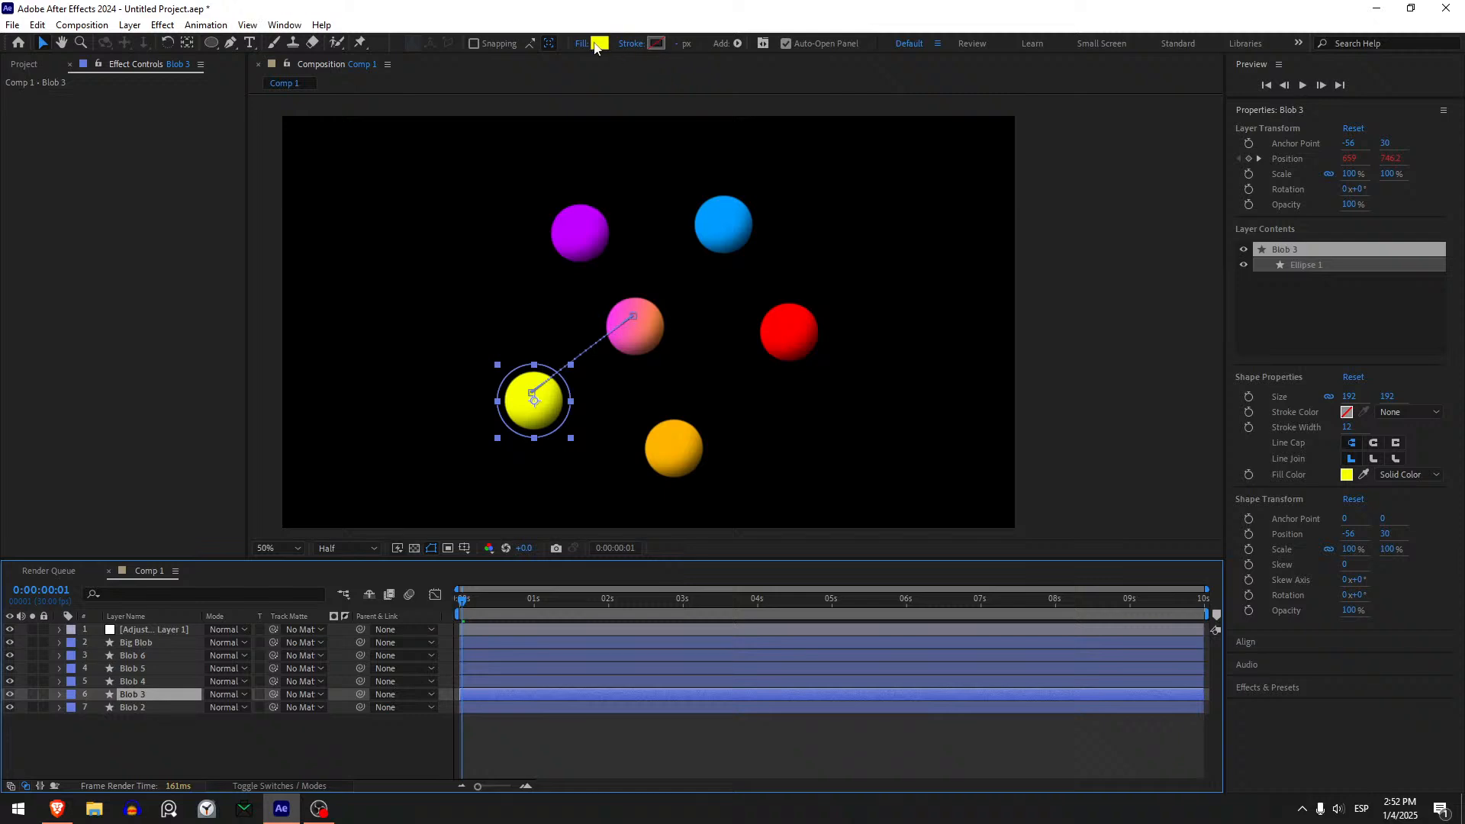
click(600, 43)
drag(1224, 701, 1228, 692)
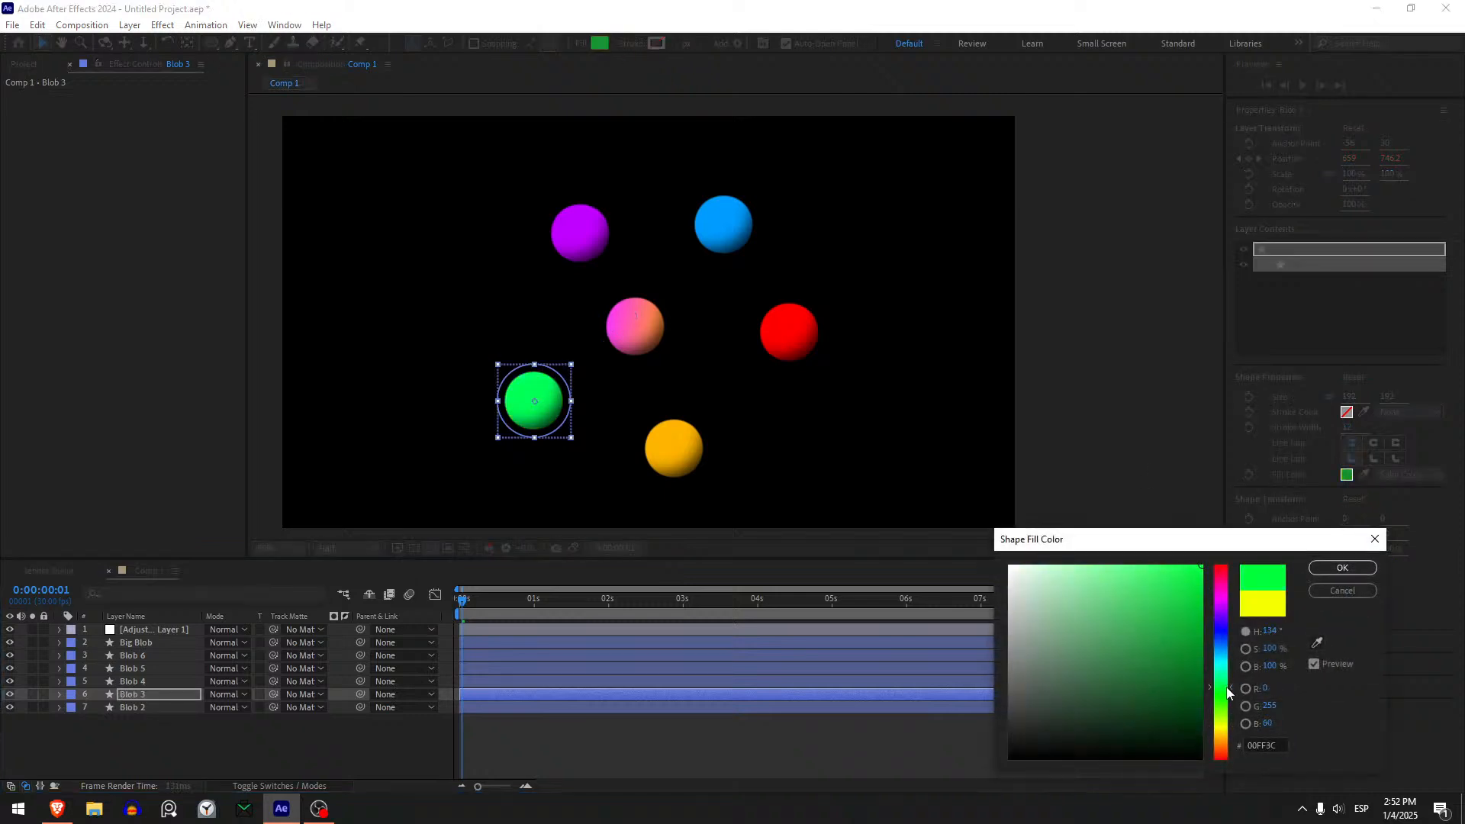
drag(1130, 567, 1130, 551)
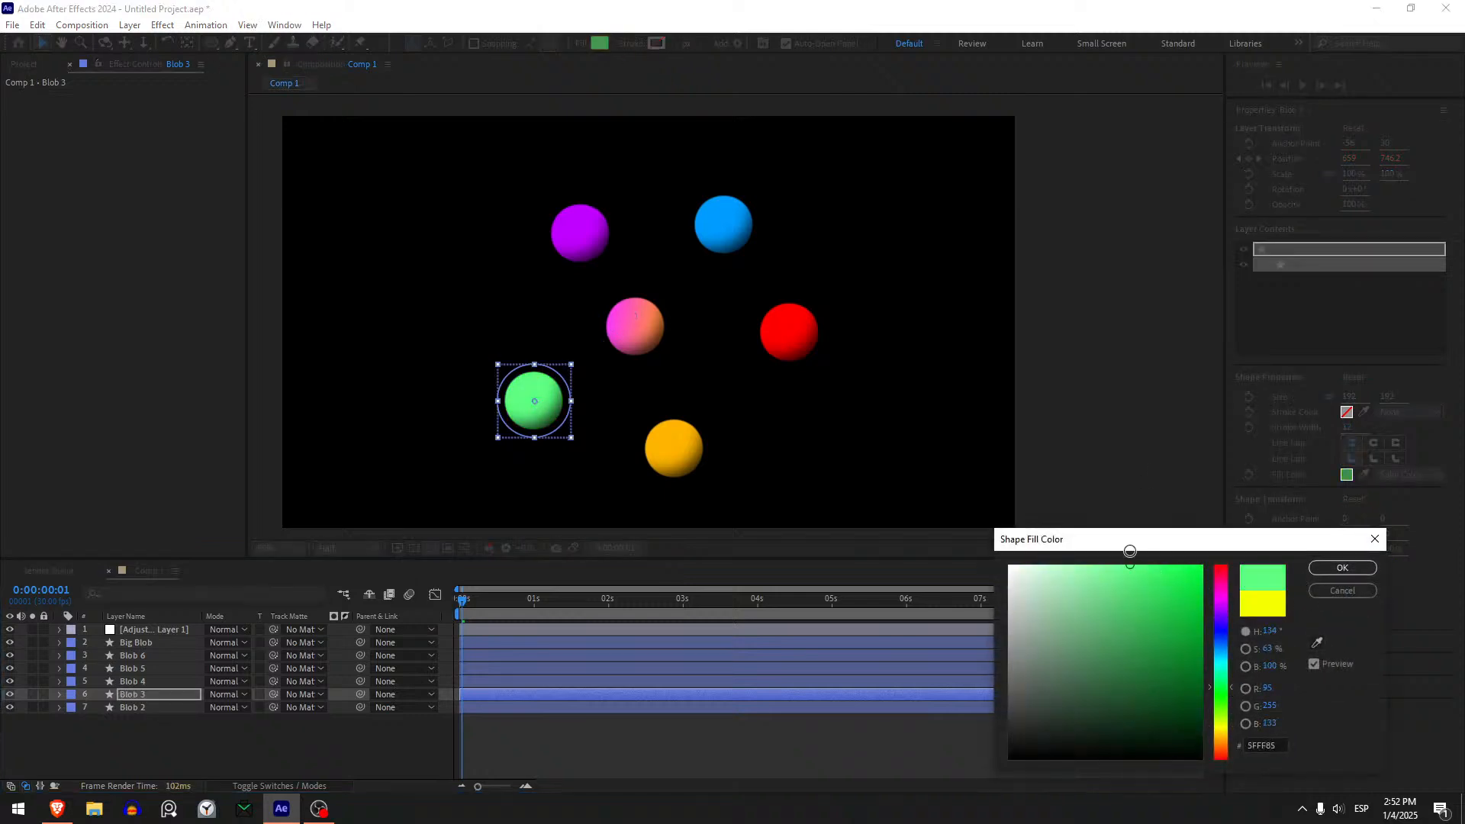
click(1342, 568)
- Change Blob 4's fill colour to a darker orange, E27409
click(673, 448)
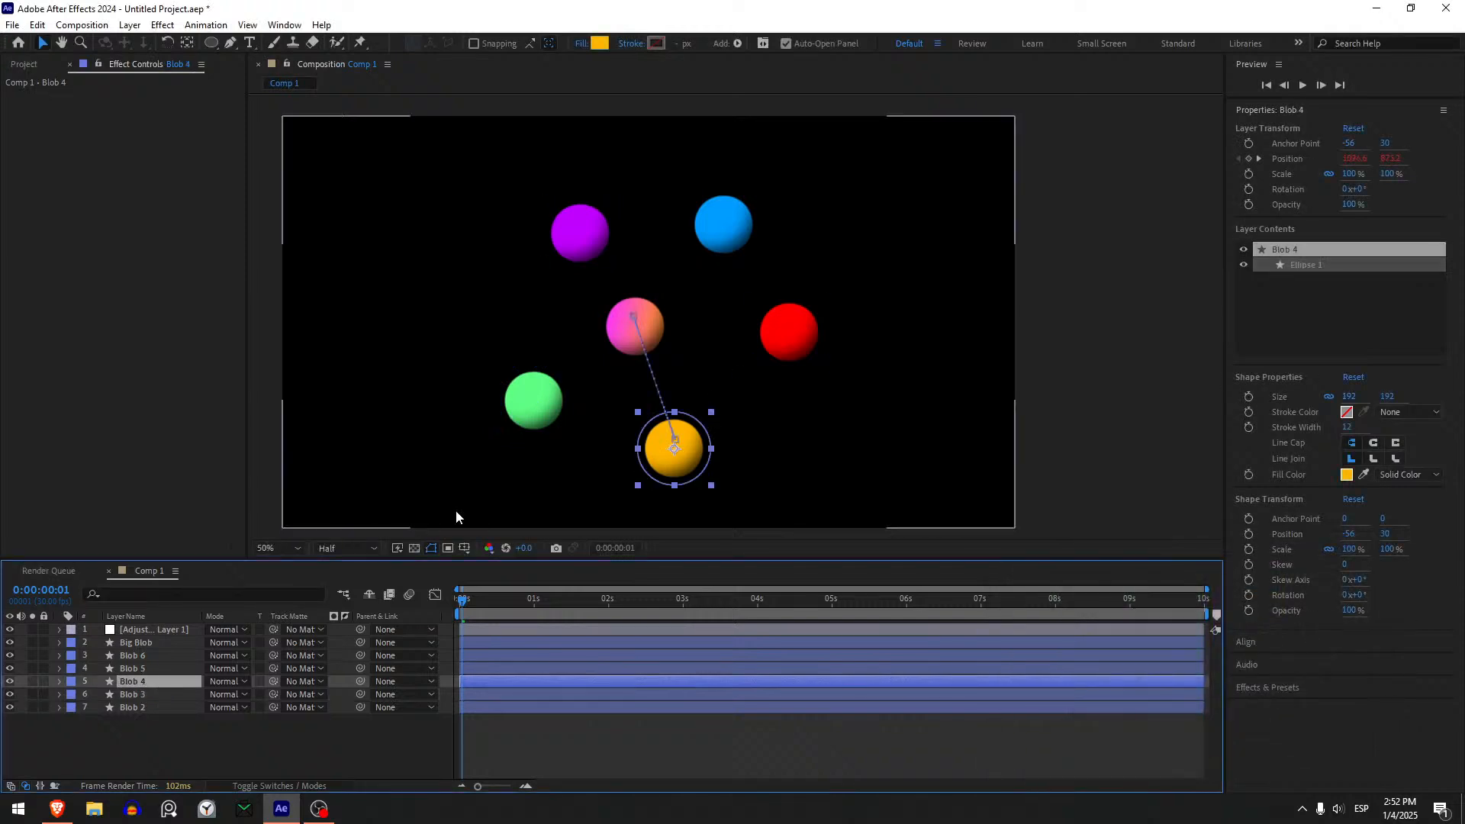
click(600, 45)
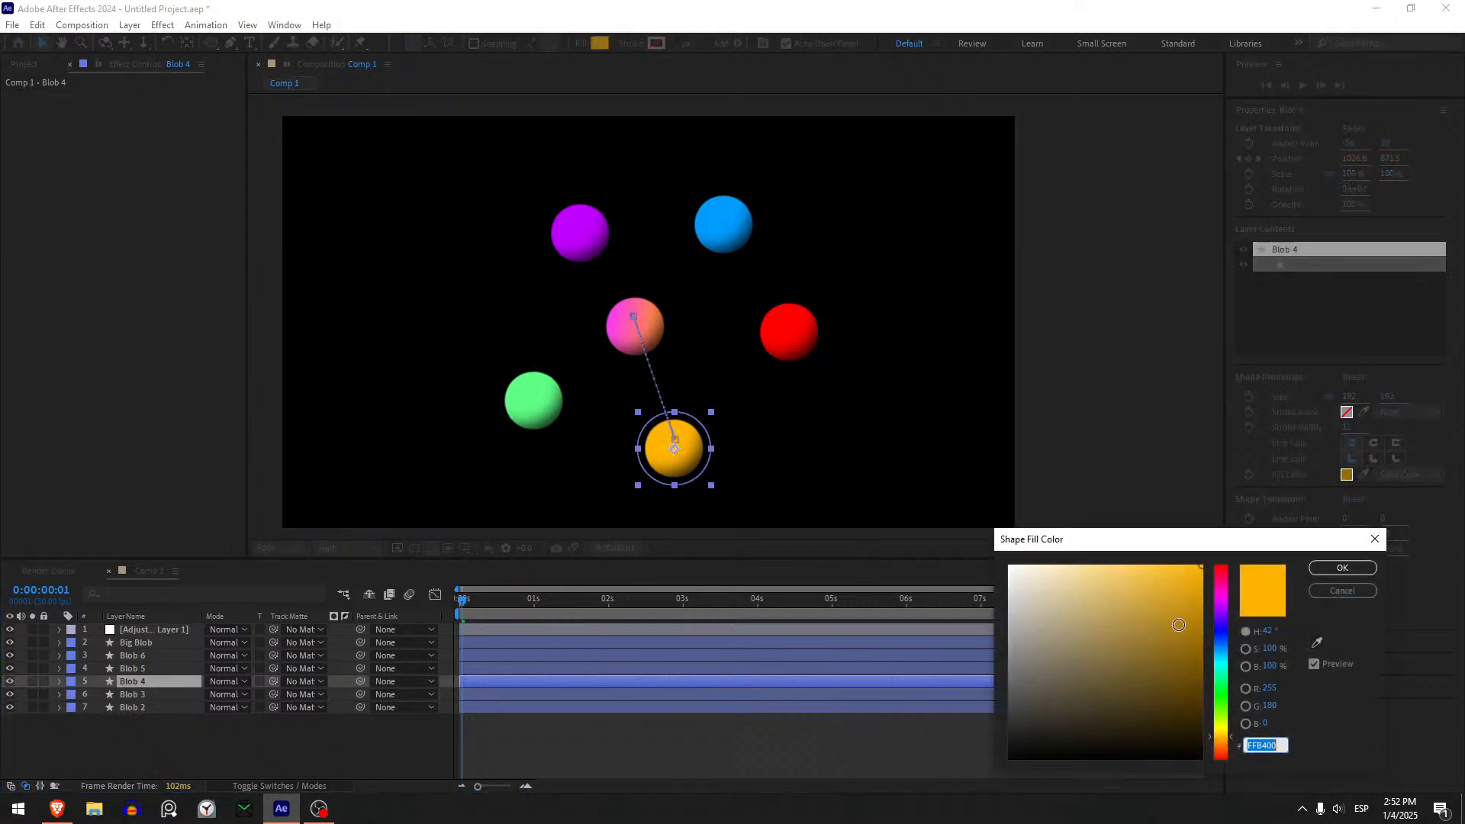
mouse_move(1171, 596)
mouse_down()
mouse_move(1168, 557)
mouse_move(1237, 563)
mouse_move(1256, 616)
mouse_move(1256, 589)
mouse_move(1194, 587)
mouse_up()
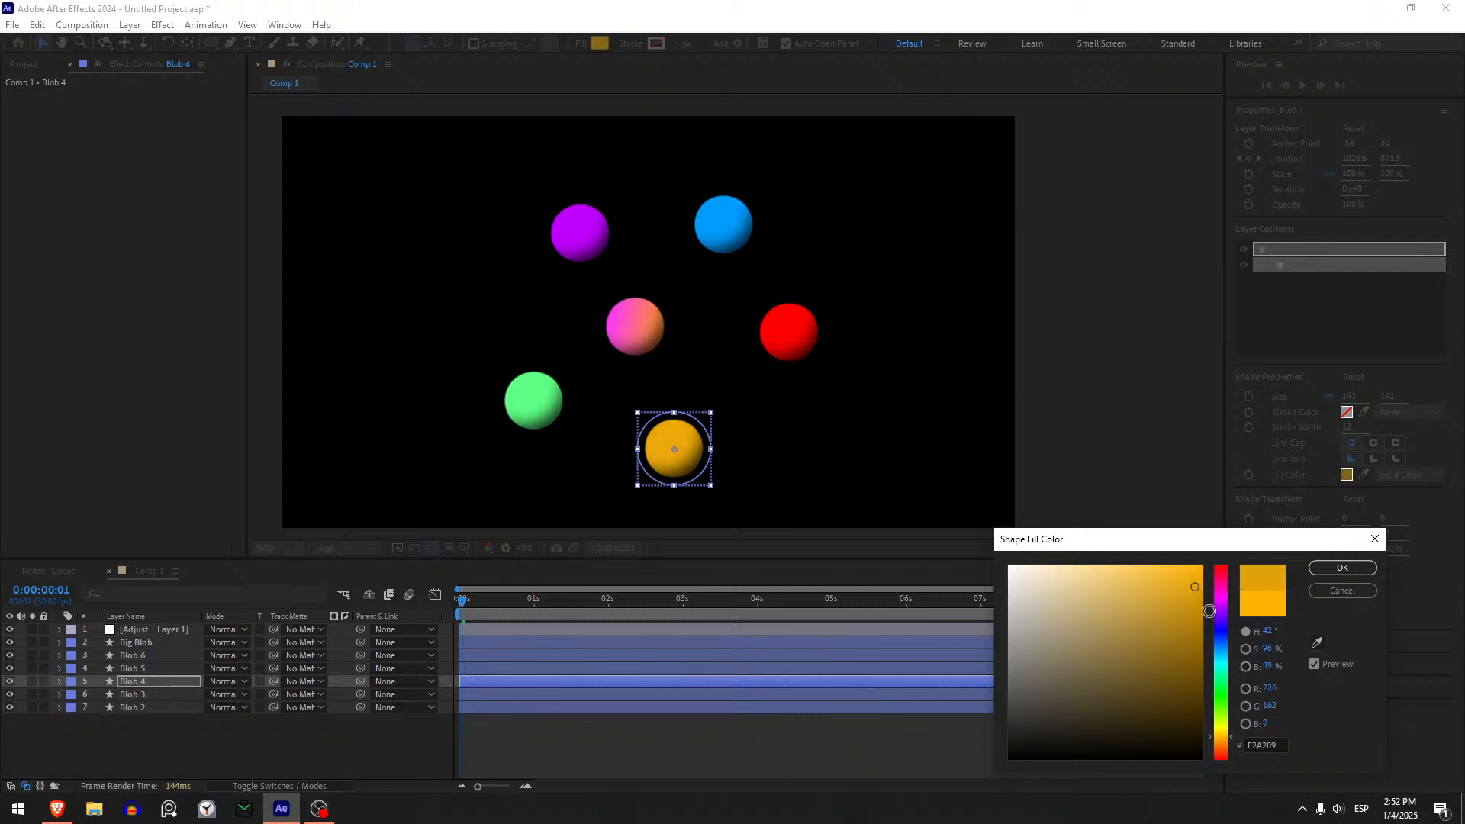
click(1220, 743)
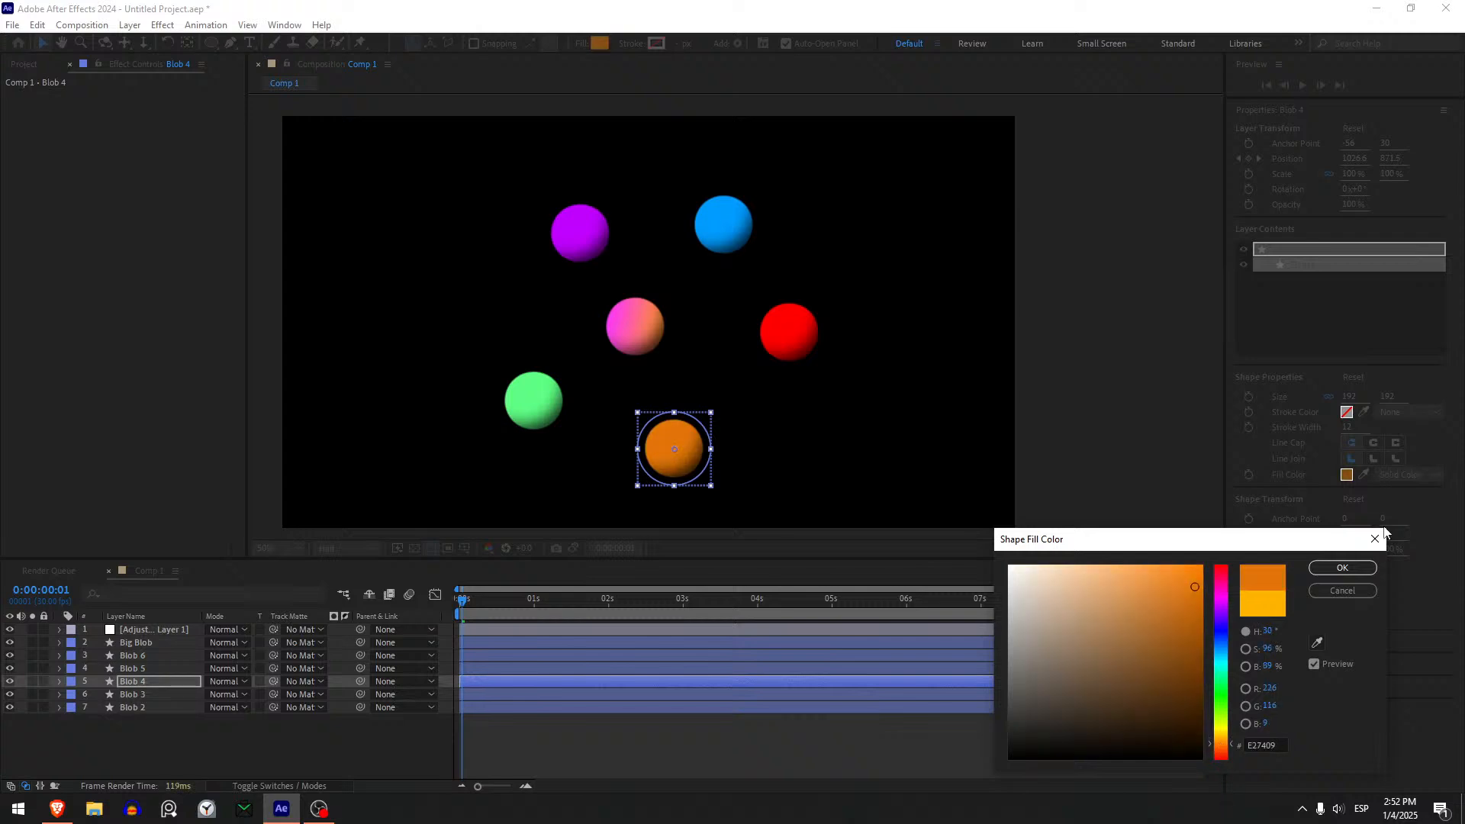
click(1342, 568)
- Change Blob 5's fill colour to bright turquoise 00FFEA
click(154, 669)
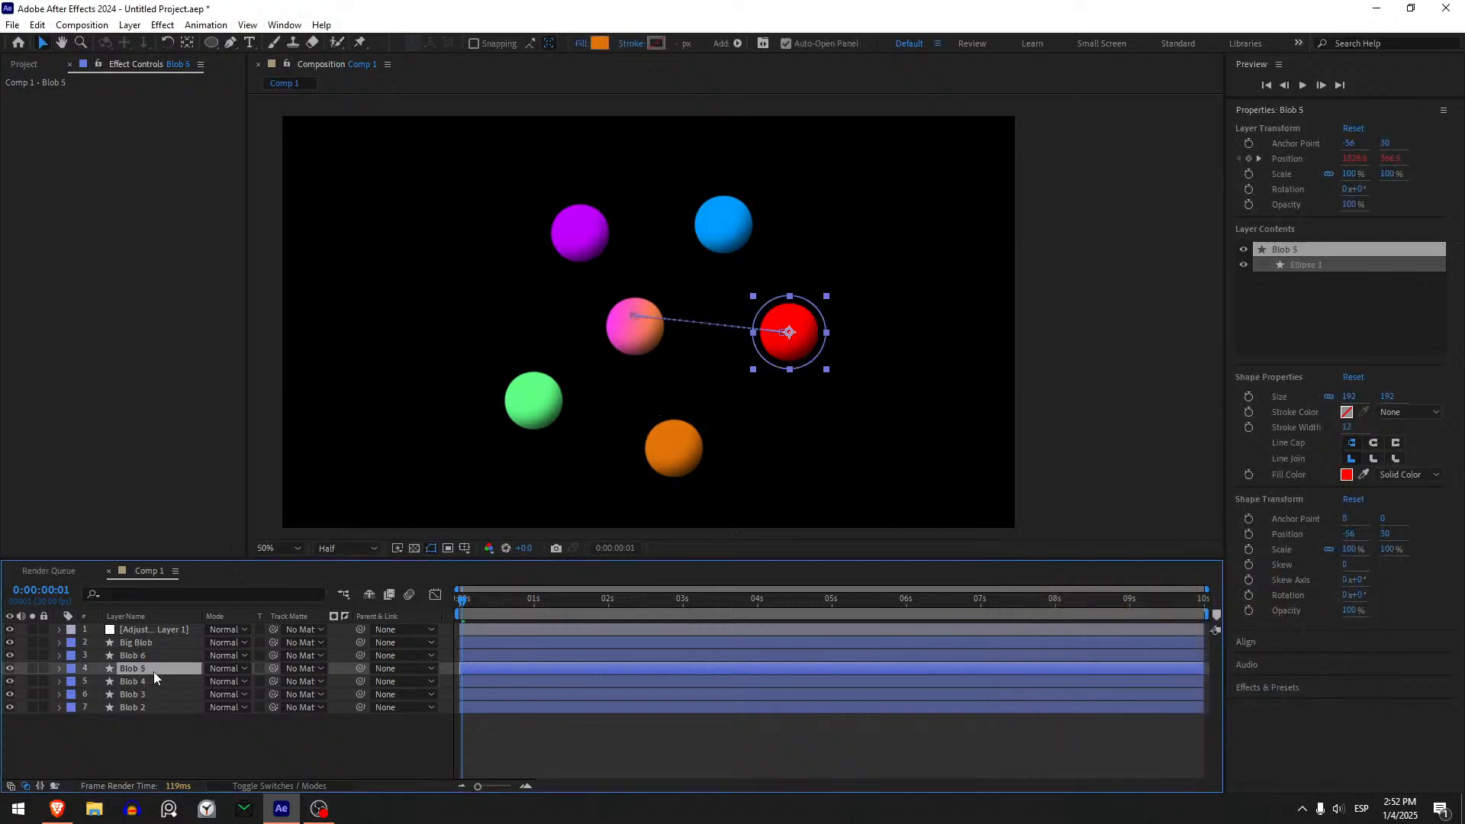
click(602, 43)
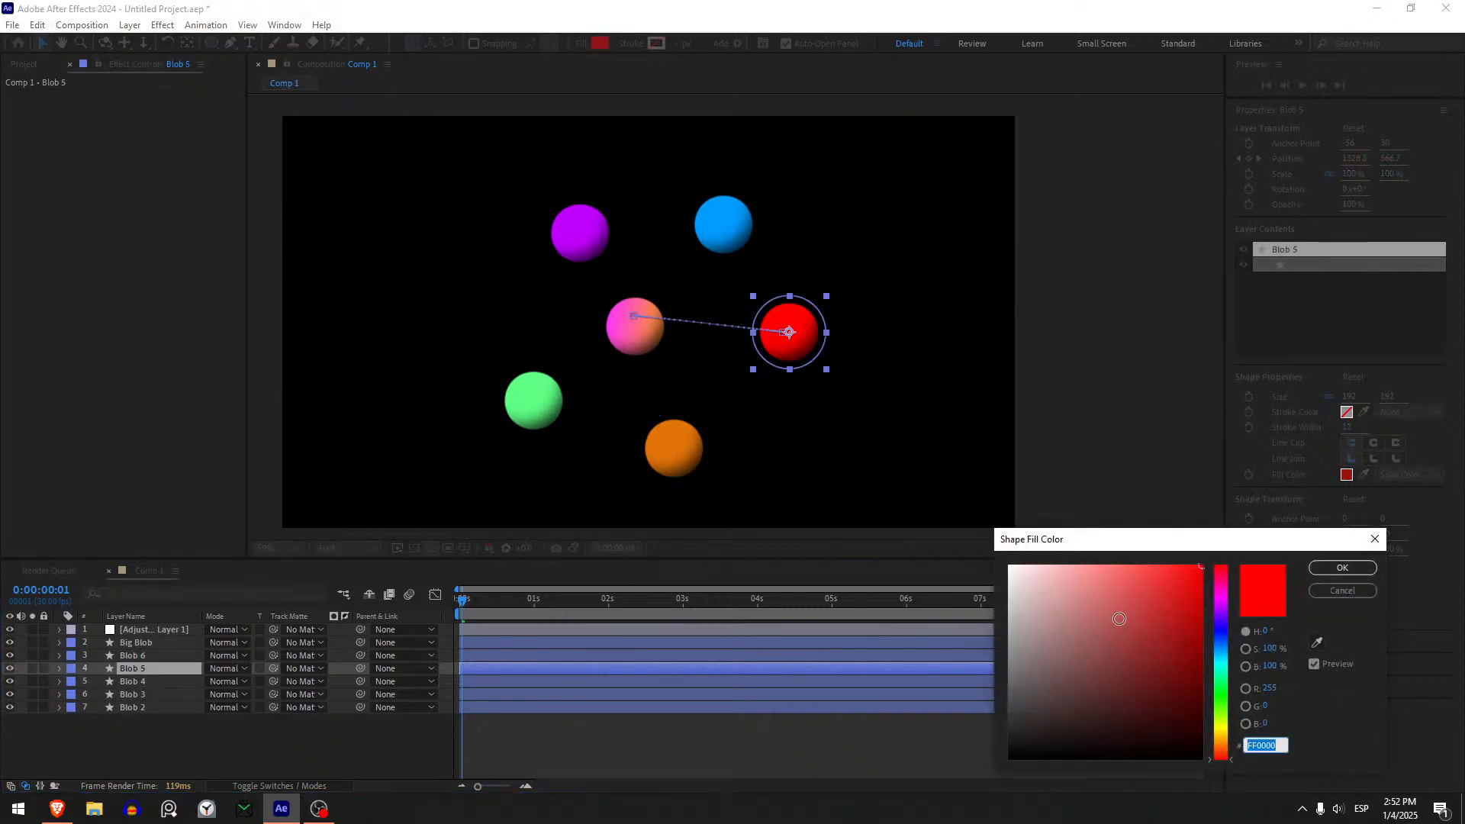
click(1220, 665)
click(1080, 639)
mouse_move(1122, 585)
mouse_down()
mouse_move(1132, 561)
mouse_move(1135, 609)
mouse_up()
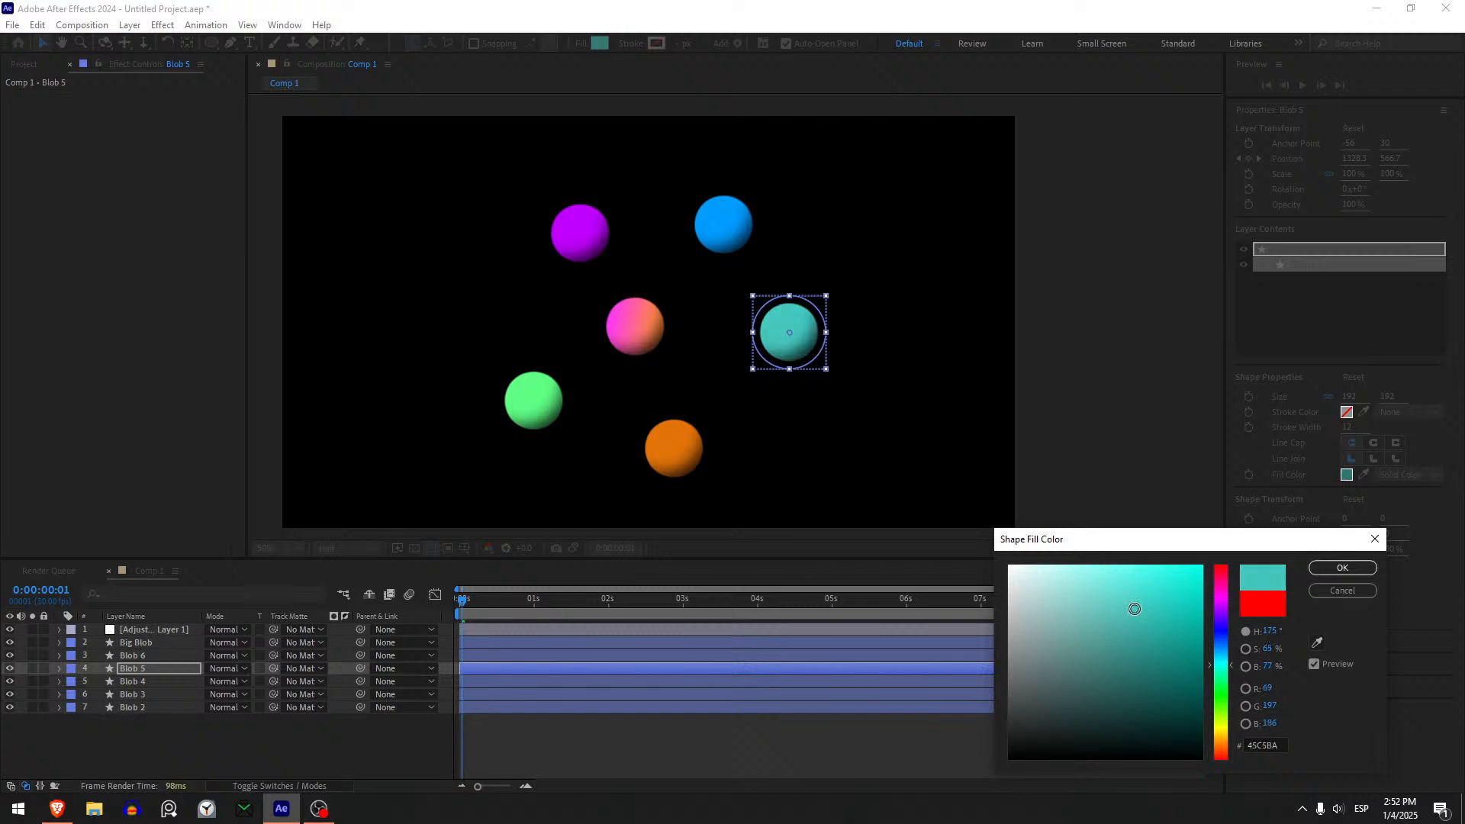
drag(1206, 522, 1204, 534)
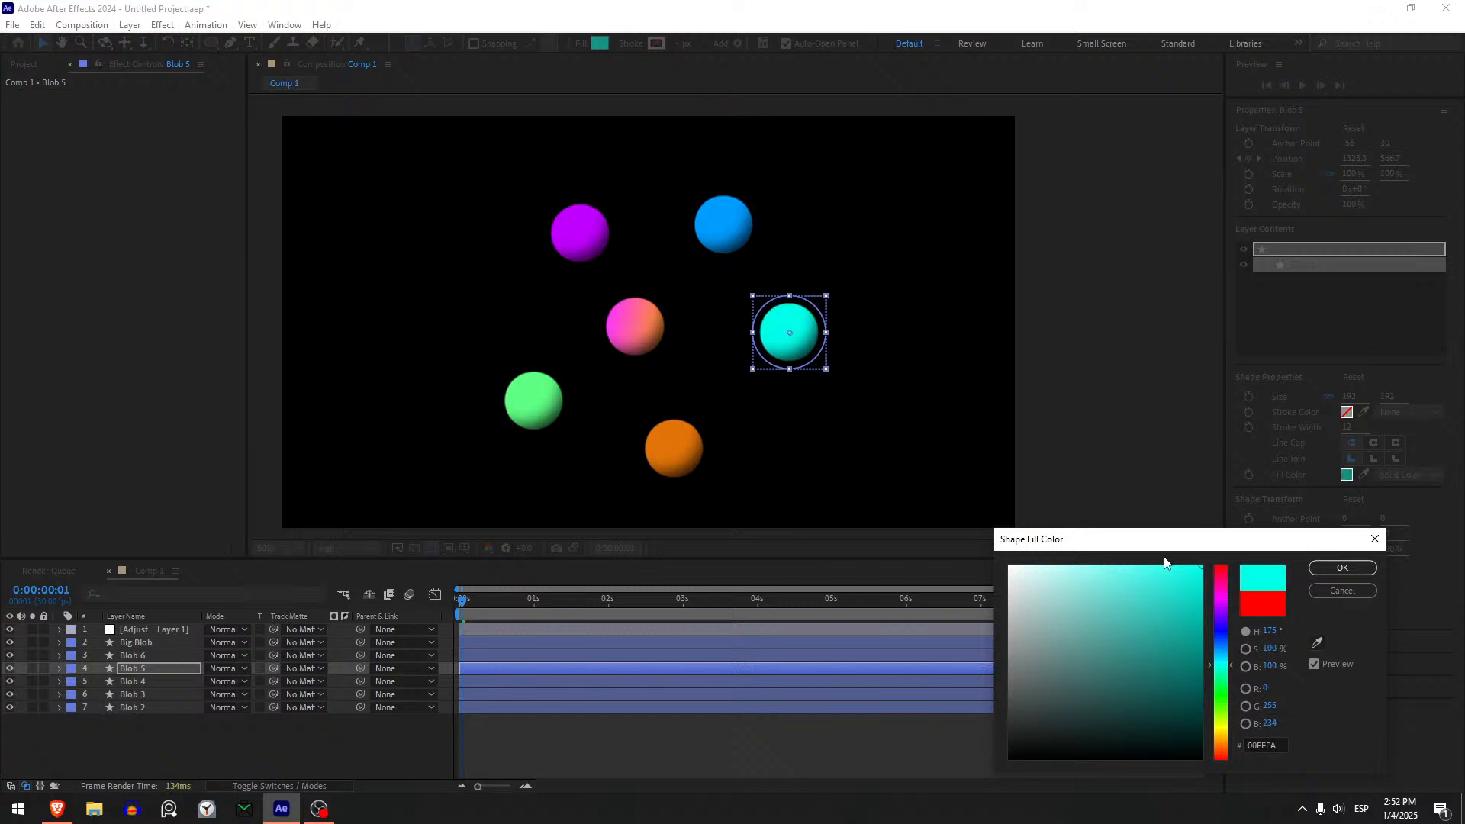
click(1342, 568)
- Darken Blob 6's fill colour to blue 118BD8
click(140, 656)
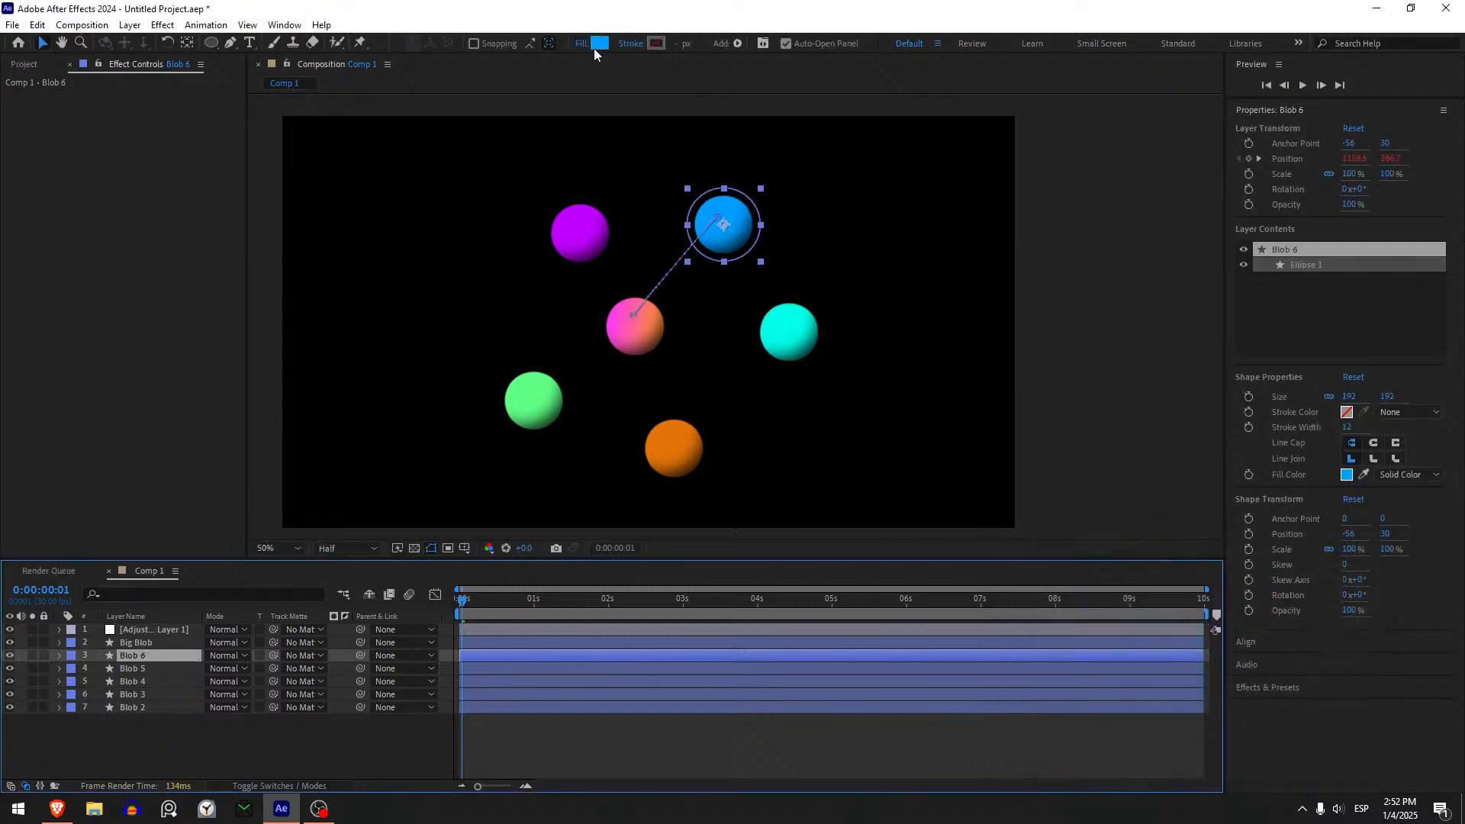
click(600, 43)
mouse_move(1160, 595)
mouse_down()
mouse_move(1154, 569)
mouse_move(1188, 602)
mouse_up()
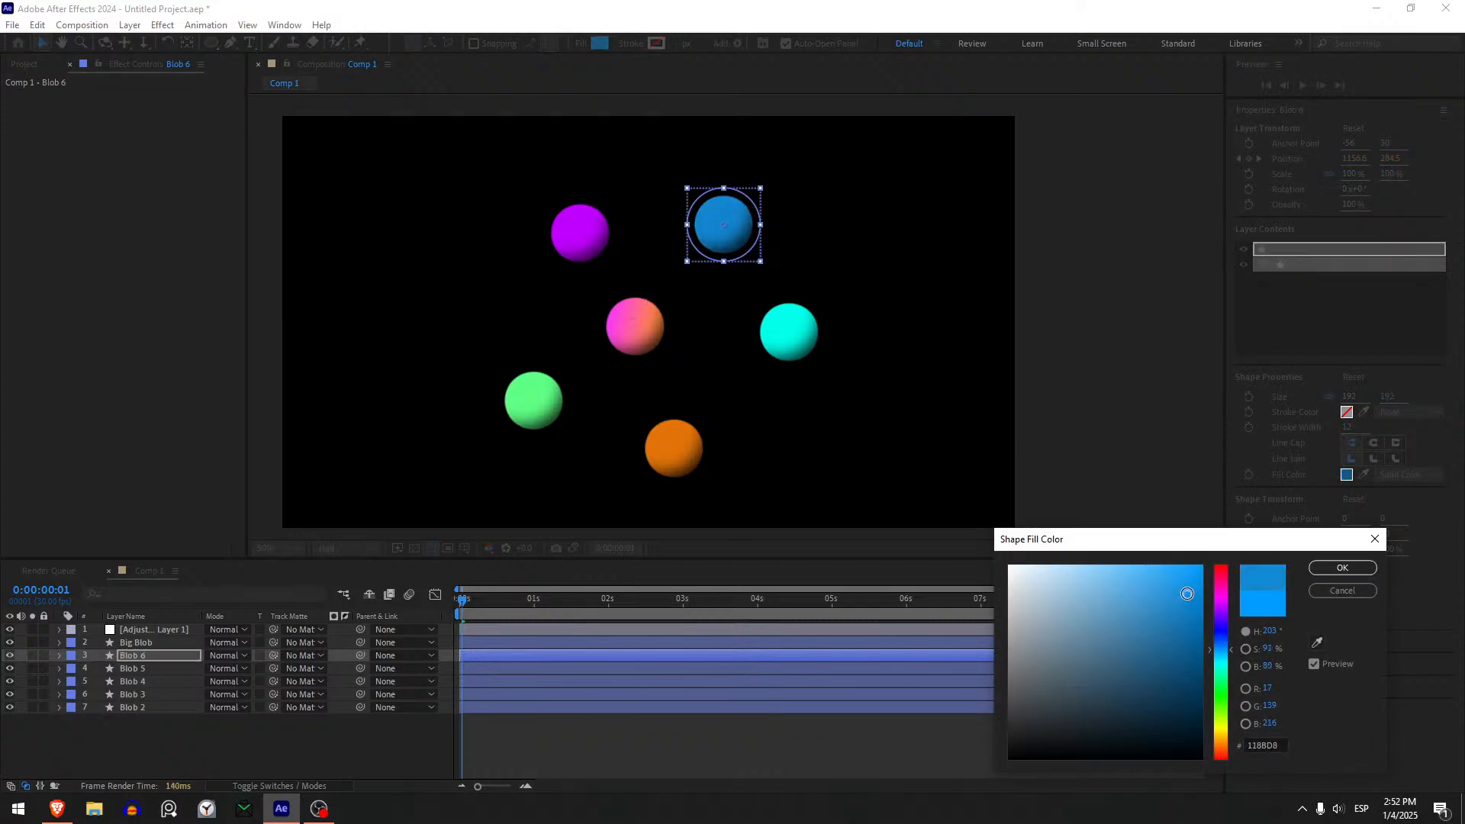
click(1342, 567)
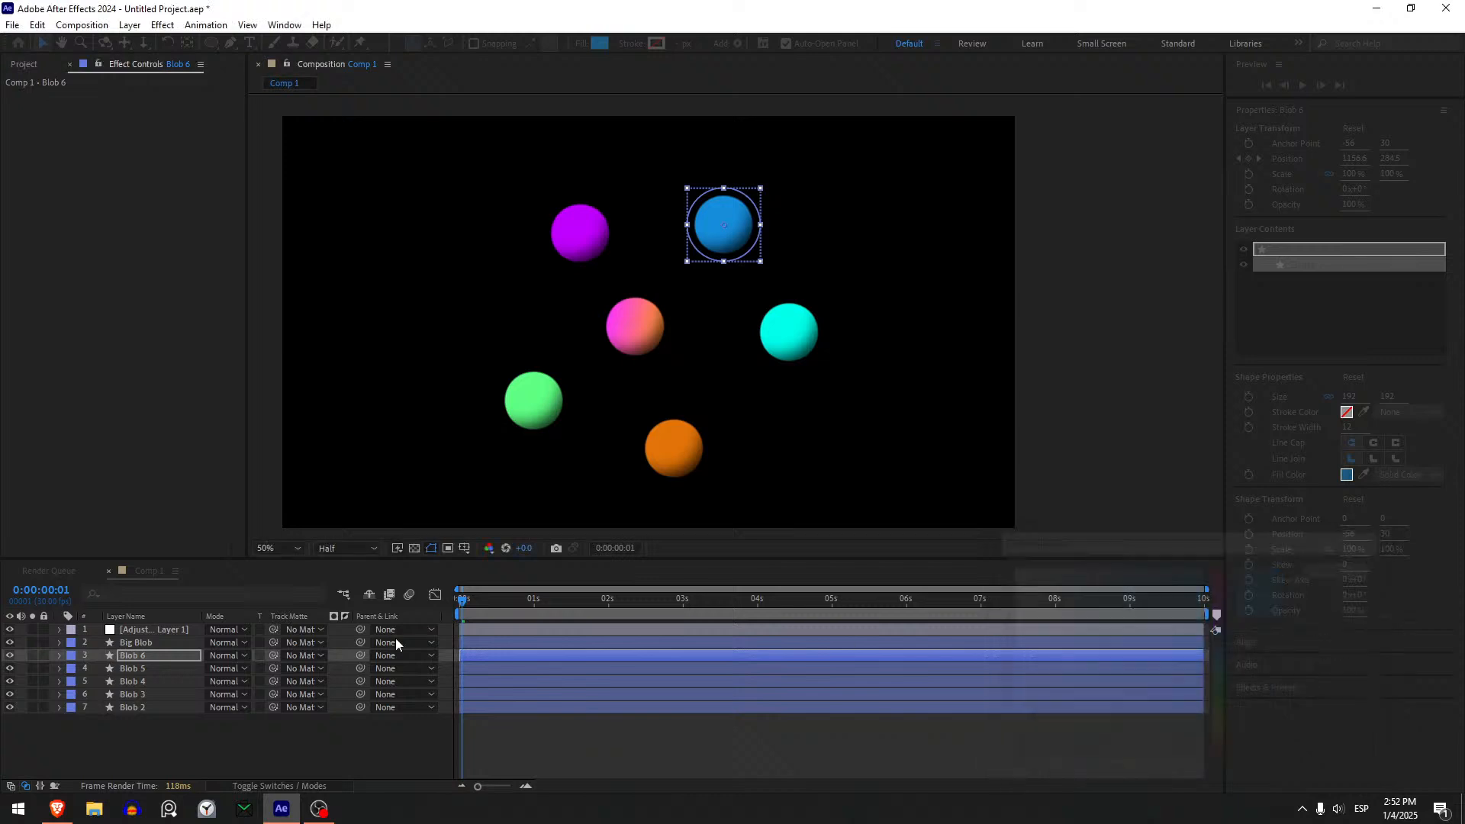
- Recolour Blob 3's fill to soft yellow FCFE46
click(160, 693)
click(600, 43)
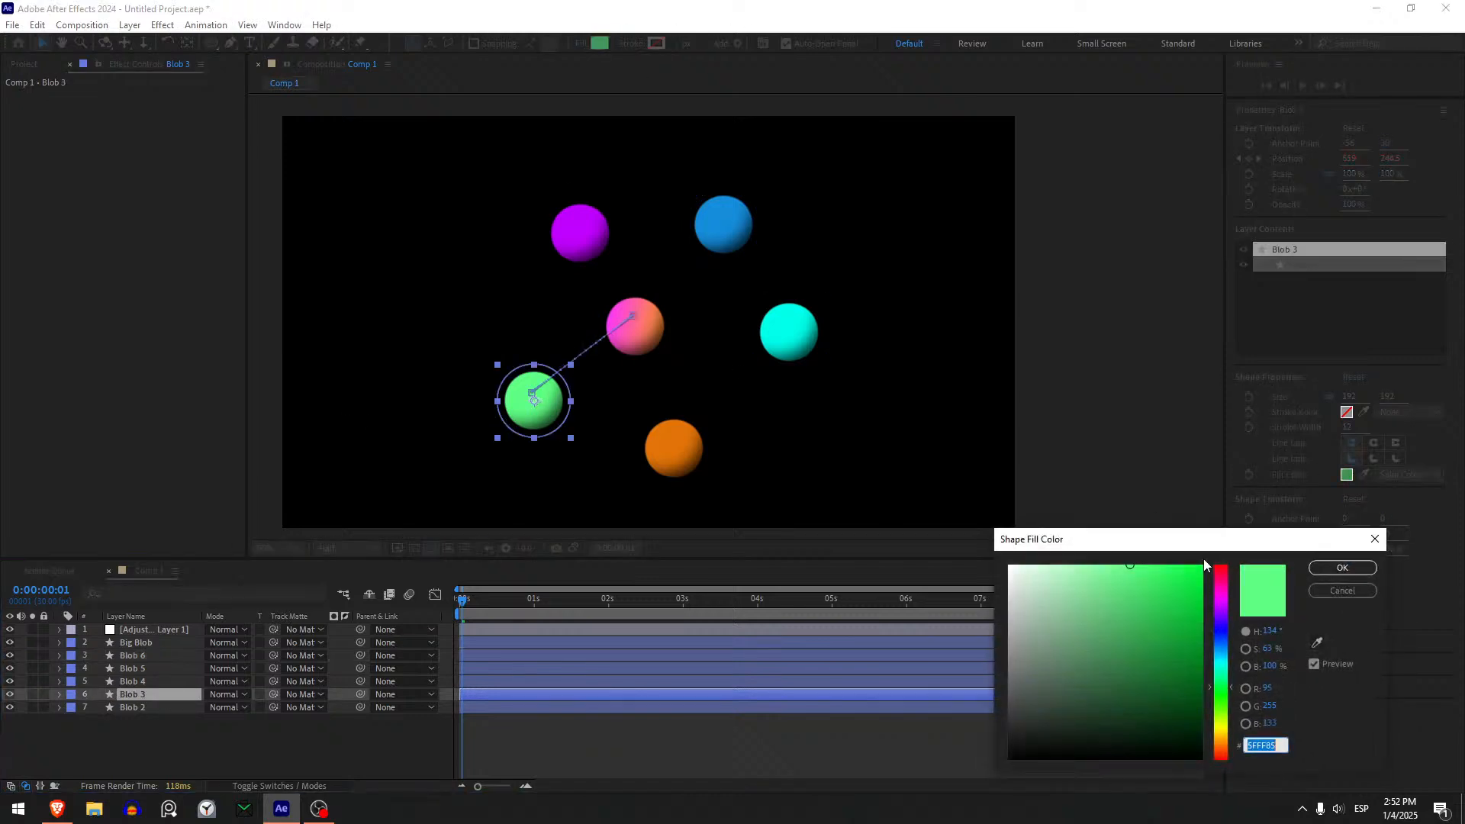
click(1221, 678)
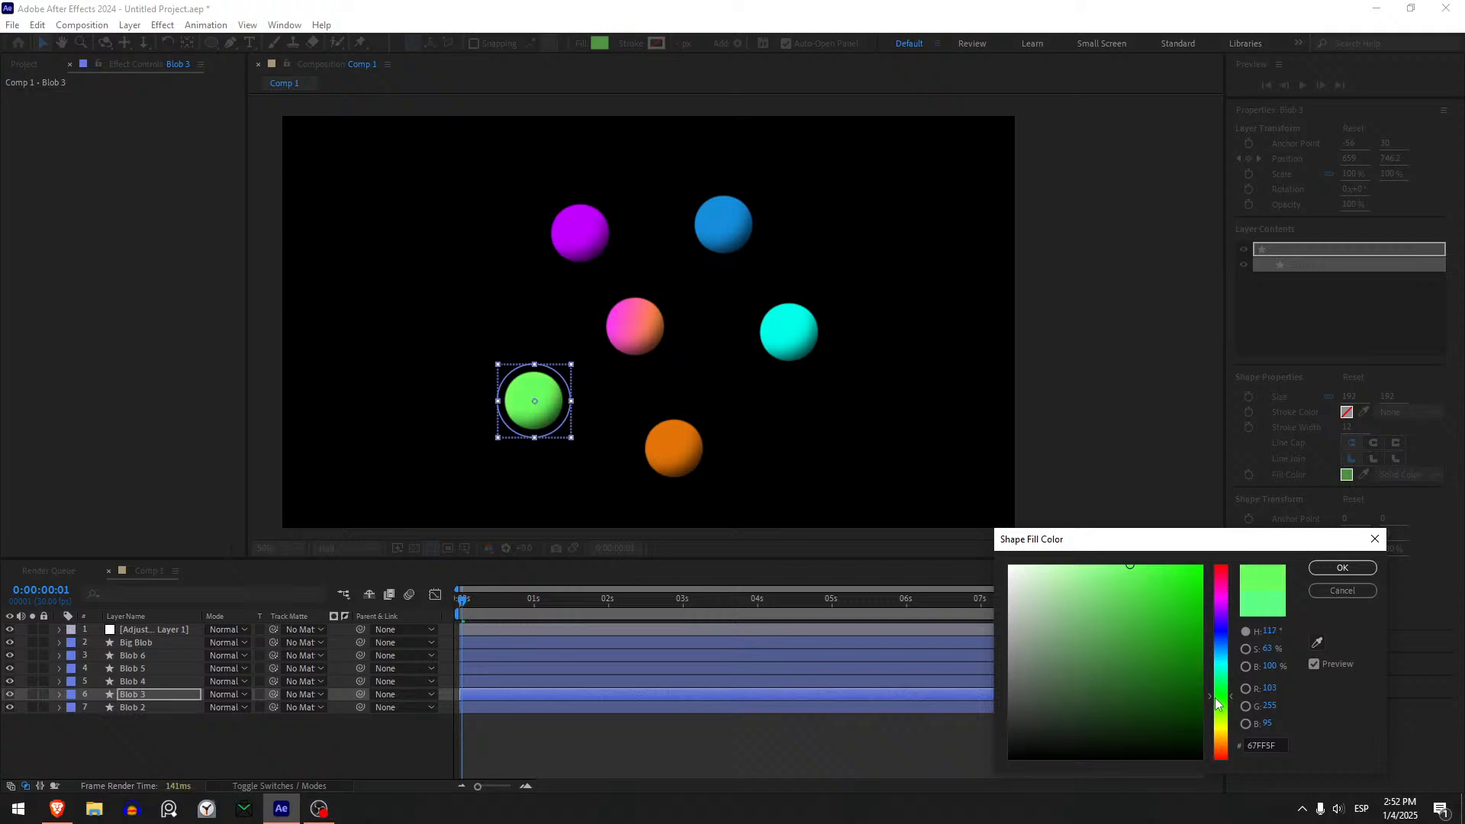
mouse_move(1175, 594)
mouse_down()
mouse_move(1154, 593)
mouse_move(1149, 566)
mouse_up()
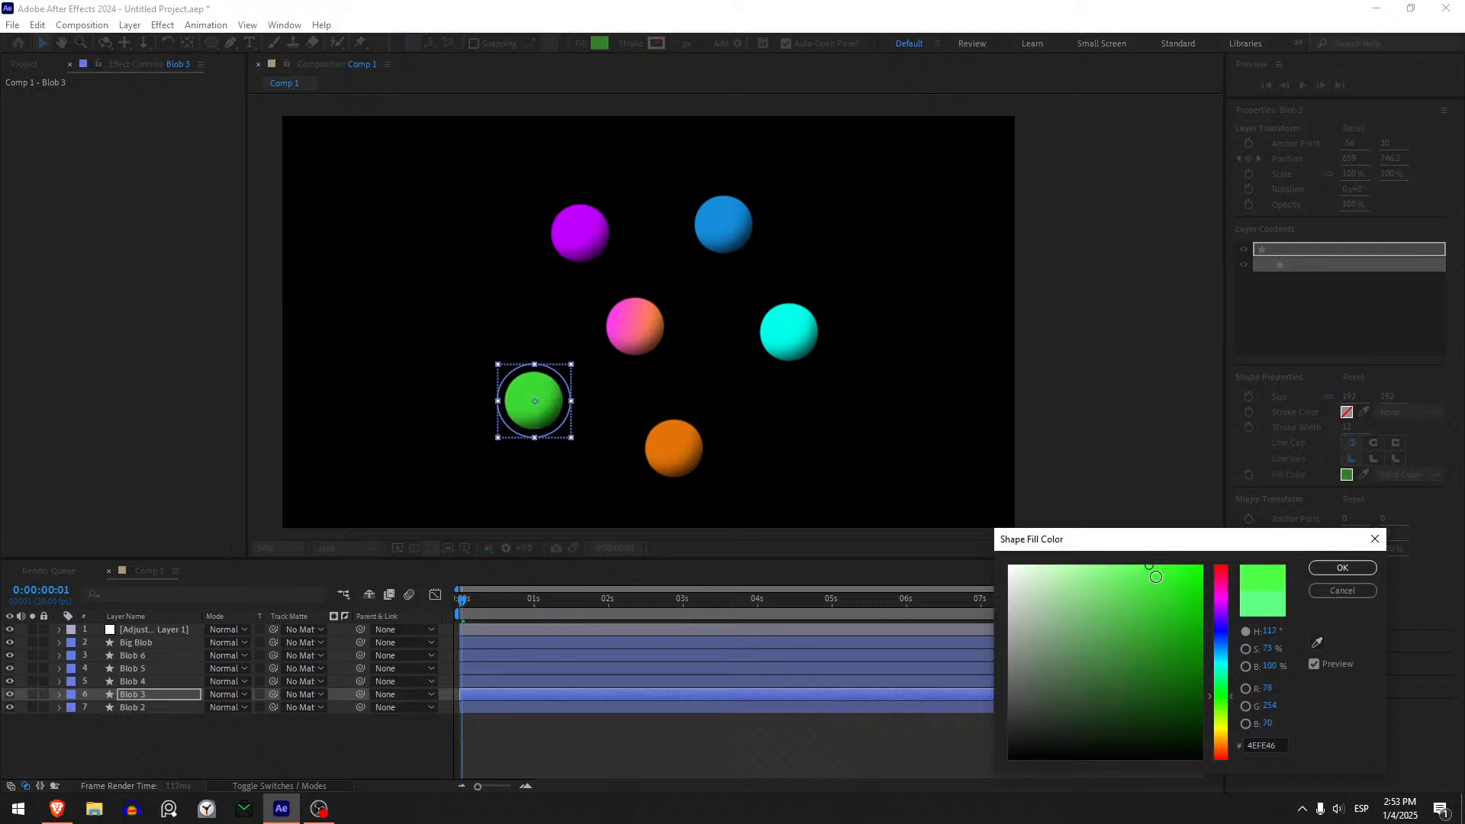
click(1223, 728)
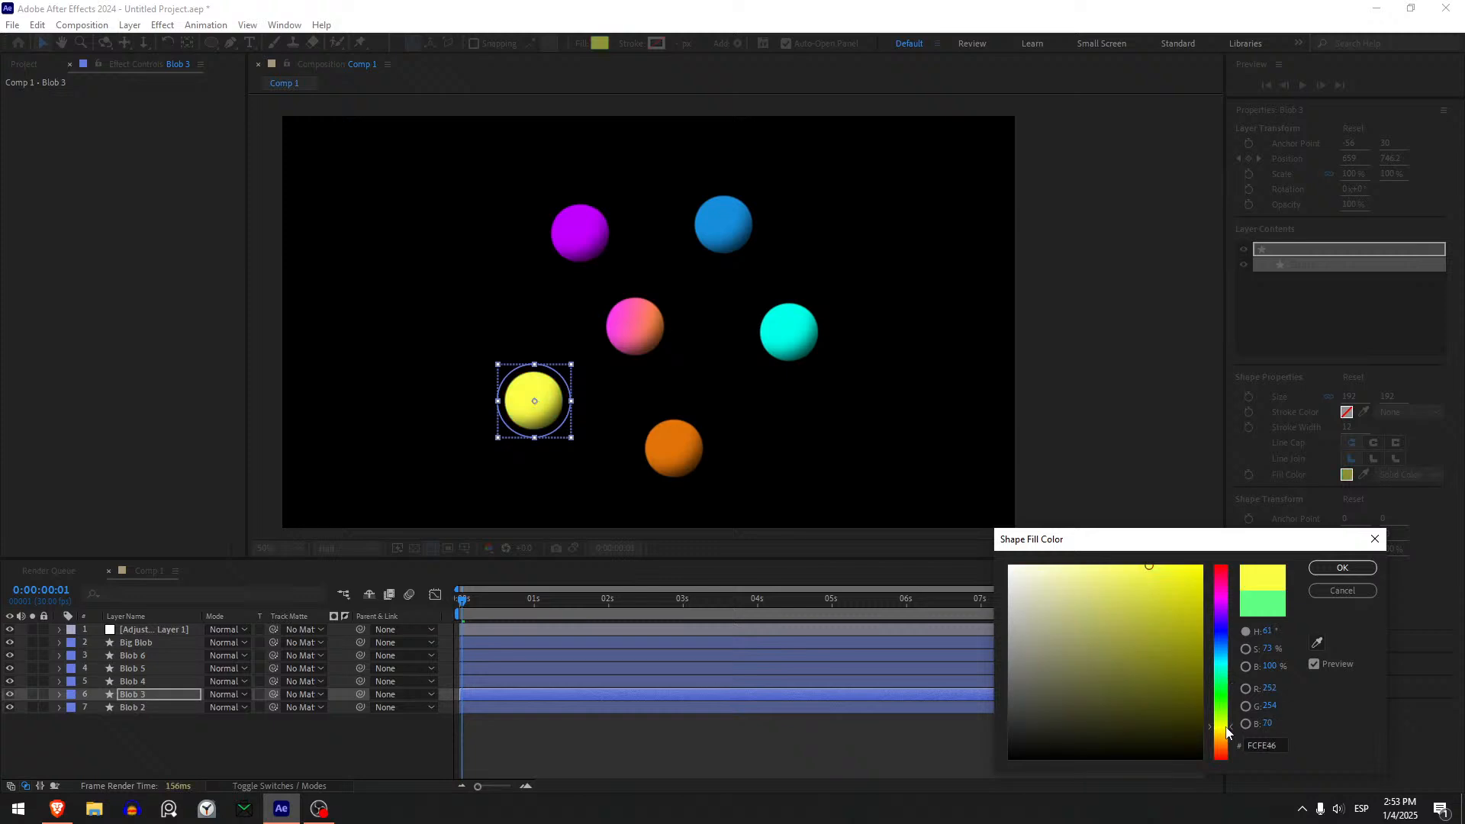
click(1341, 574)
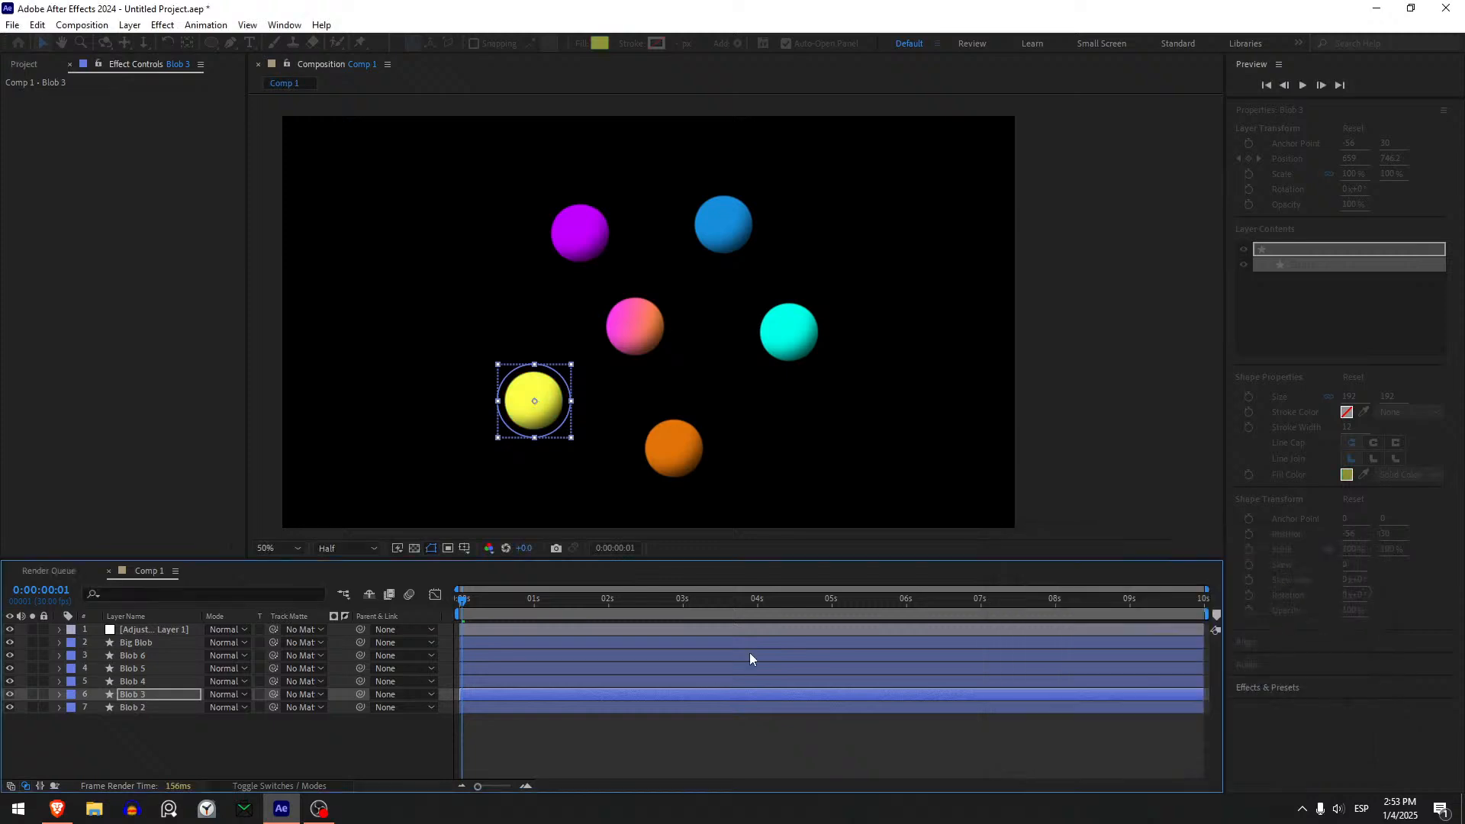
- Preview the recoloured blobs merging from the start of the timeline, stop playback, and select the adjustment layer
click(615, 728)
drag(465, 599, 449, 602)
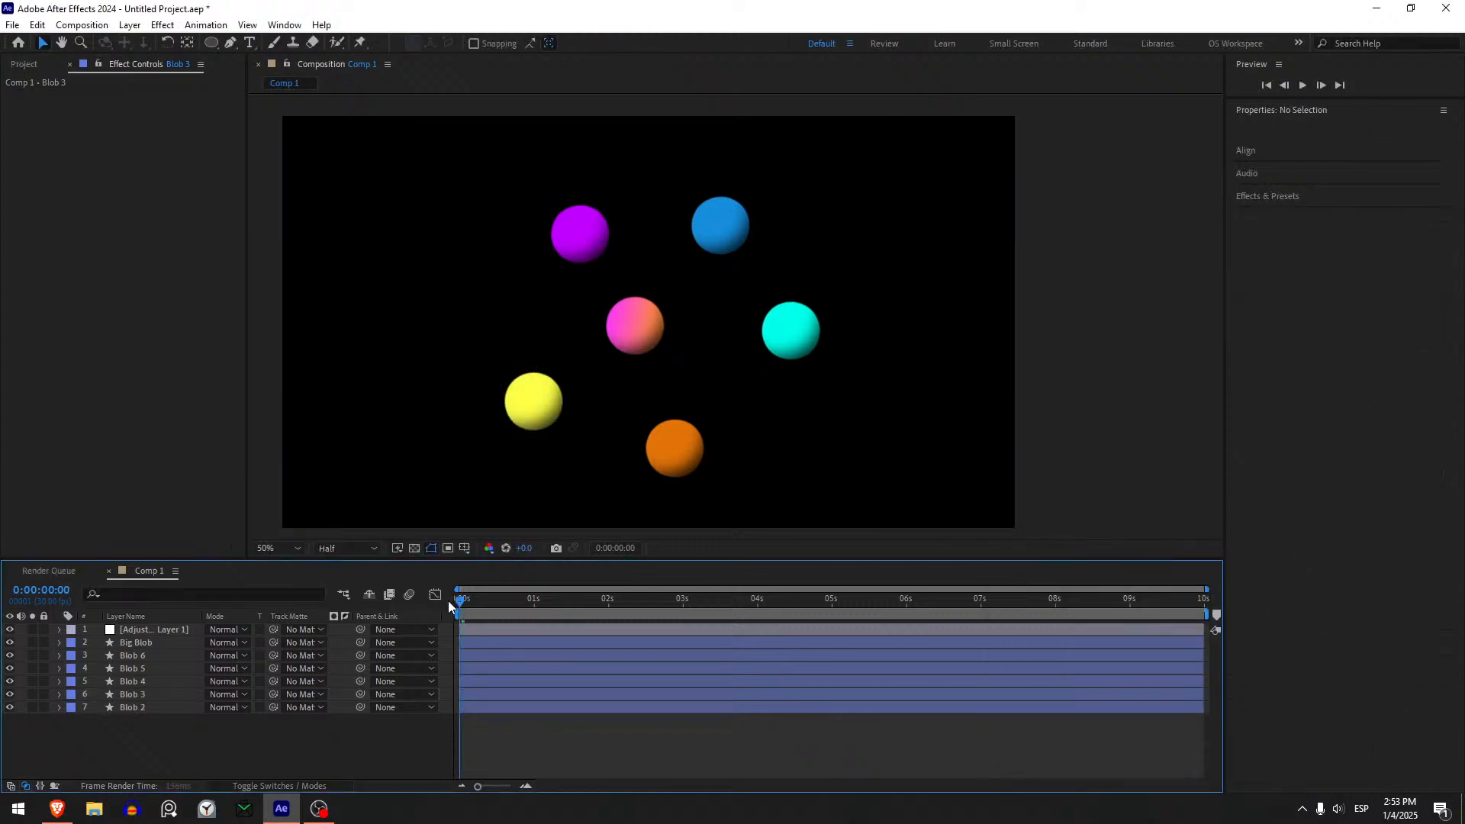
key(space)
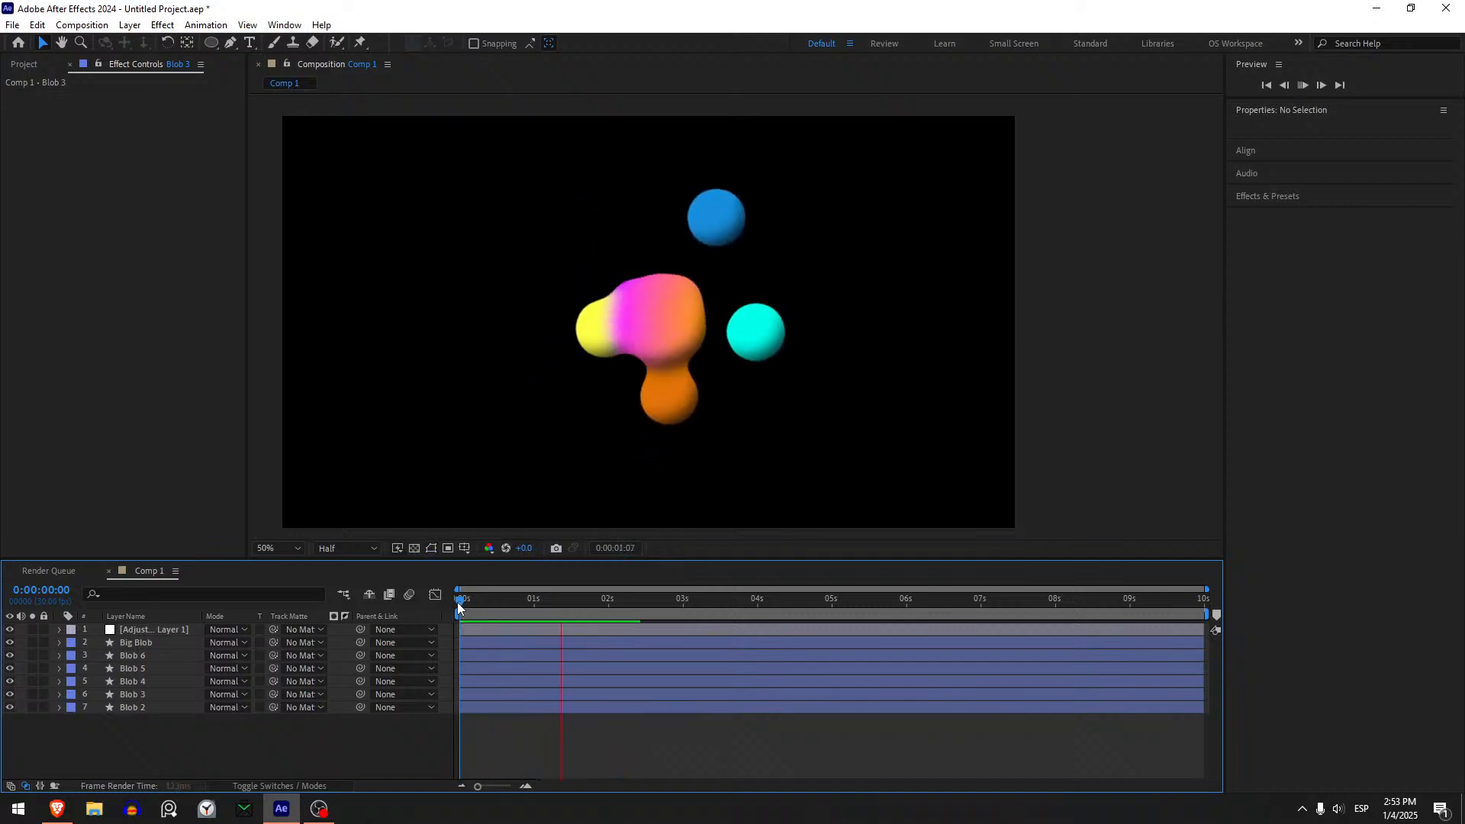
key(space)
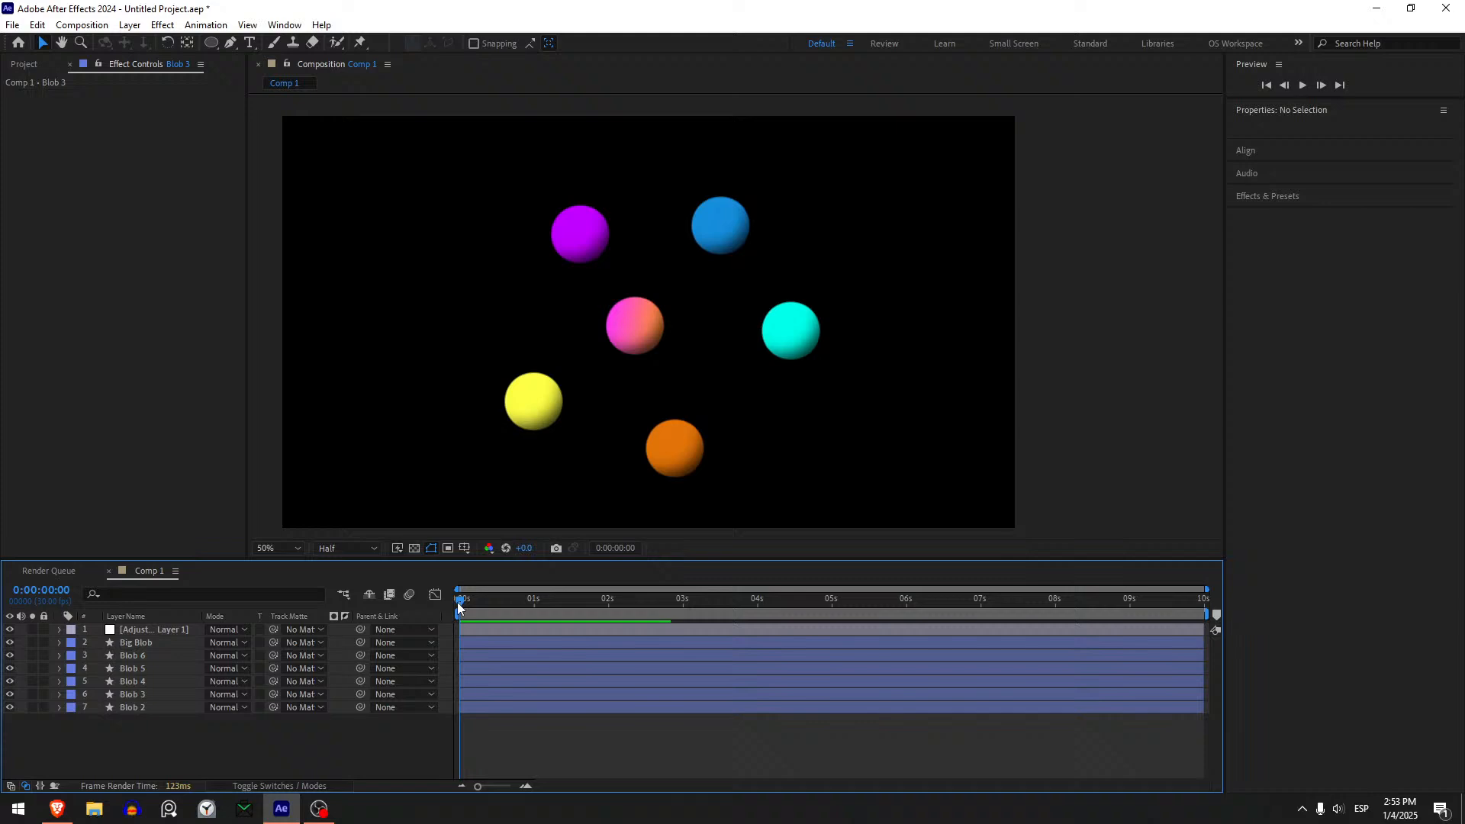
click(508, 633)
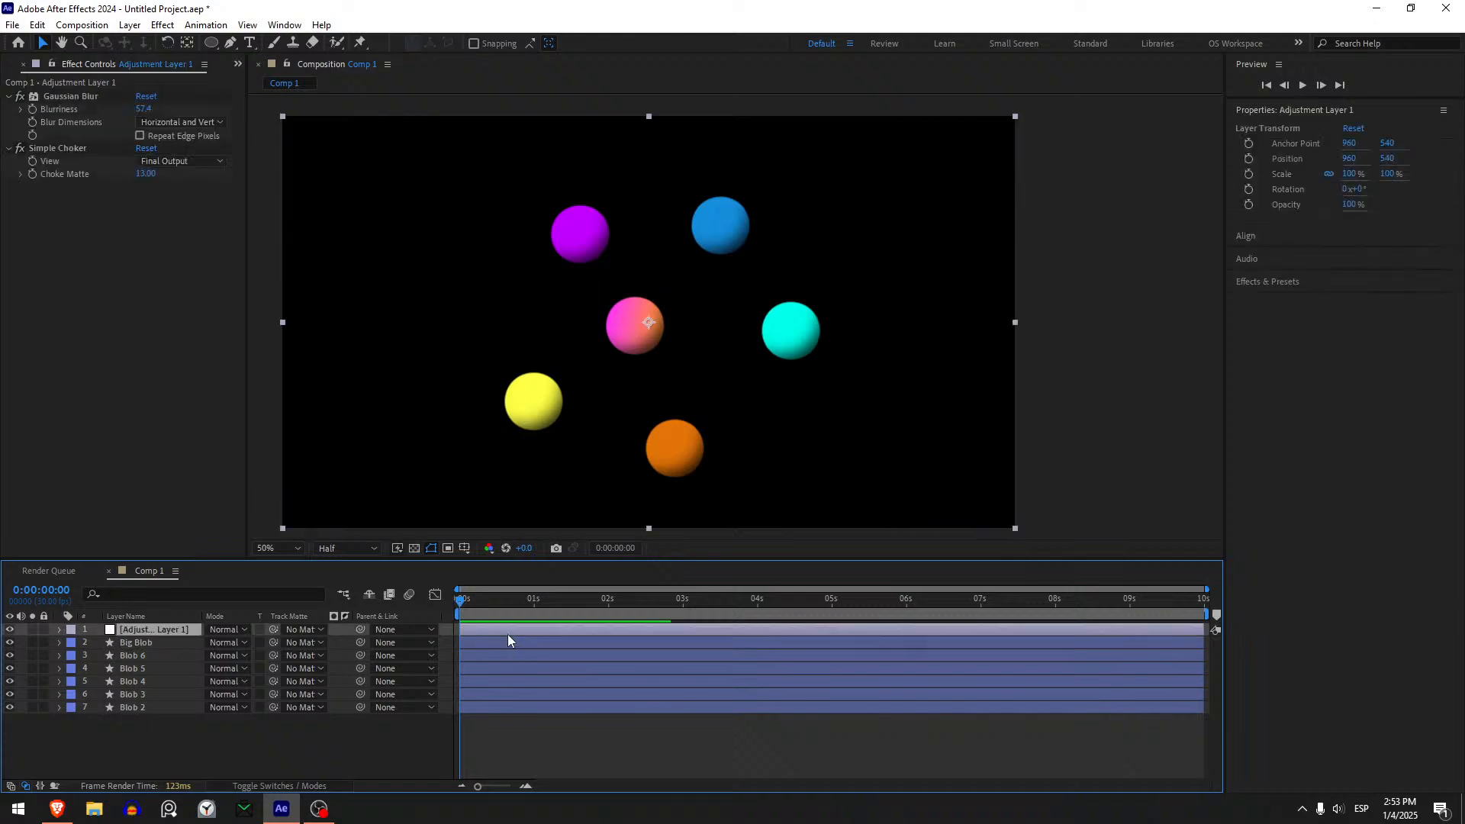
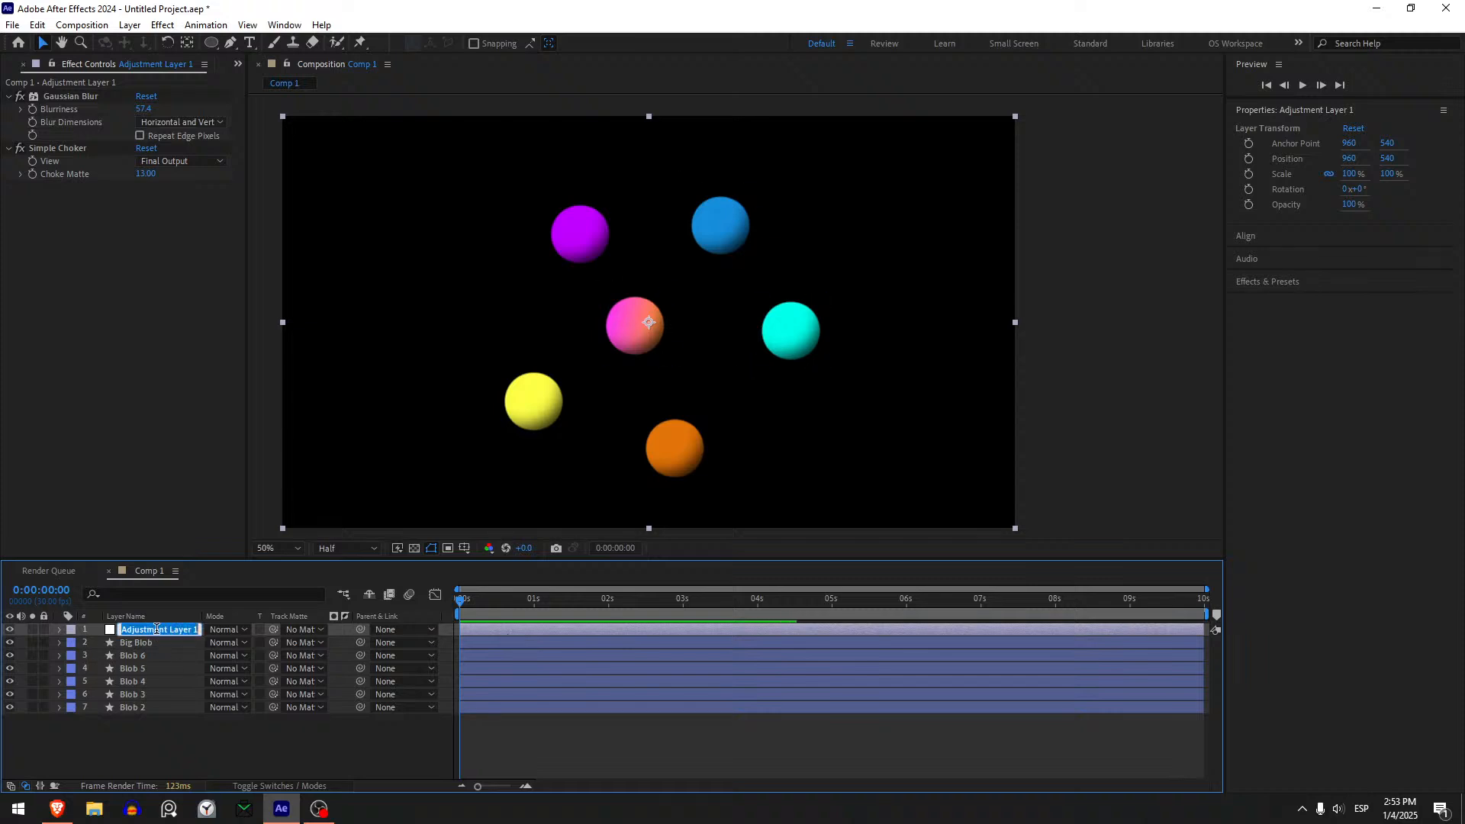
- Rename the adjustment layer as Liquid Effect
text(Liquid Effect)
key(Return)
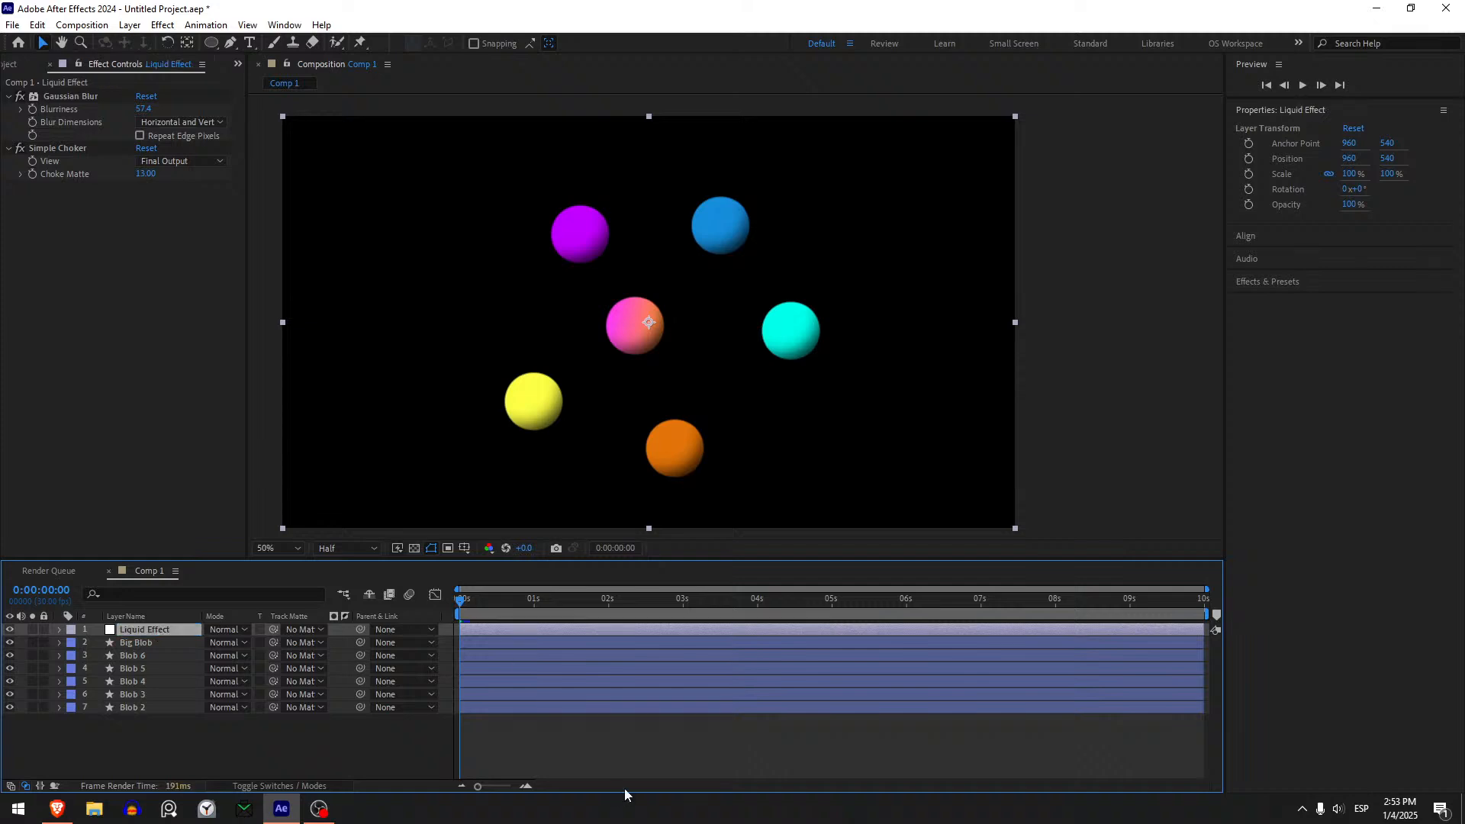
- Preview the merging blobs from the start of the timeline and return the playhead to 0:00
click(605, 762)
key(space)
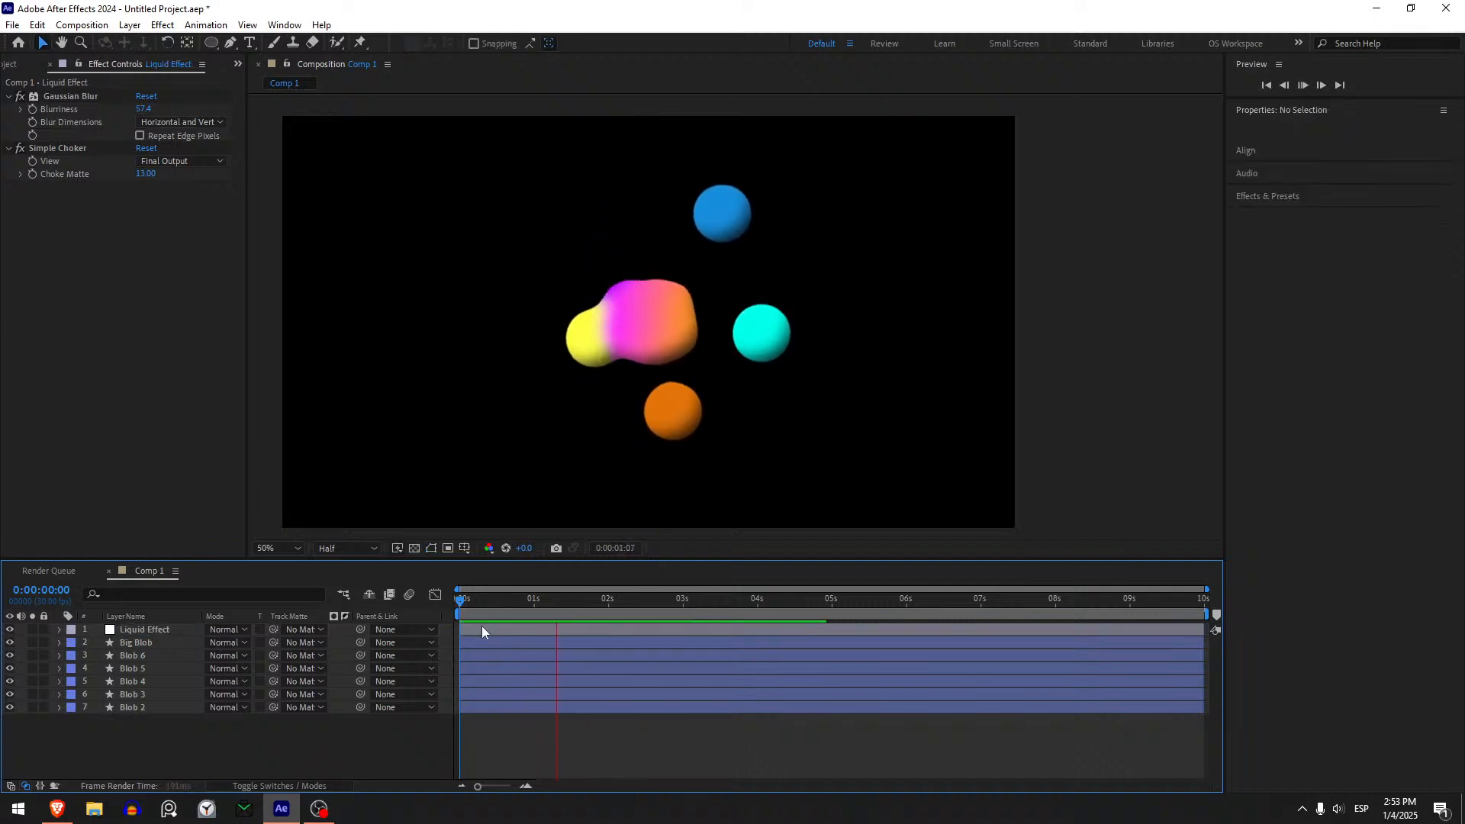
drag(470, 598, 368, 598)
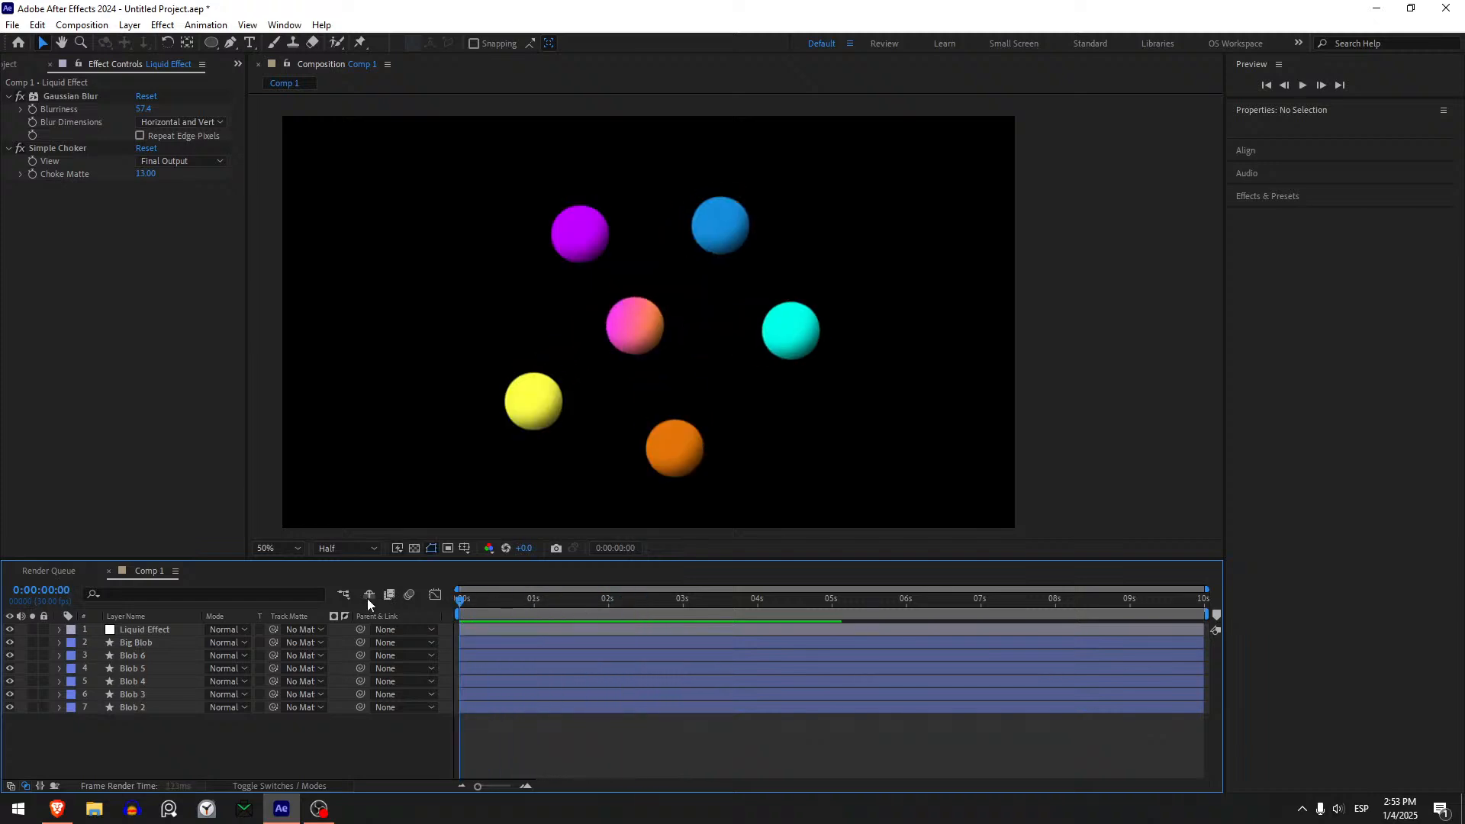
click(482, 629)
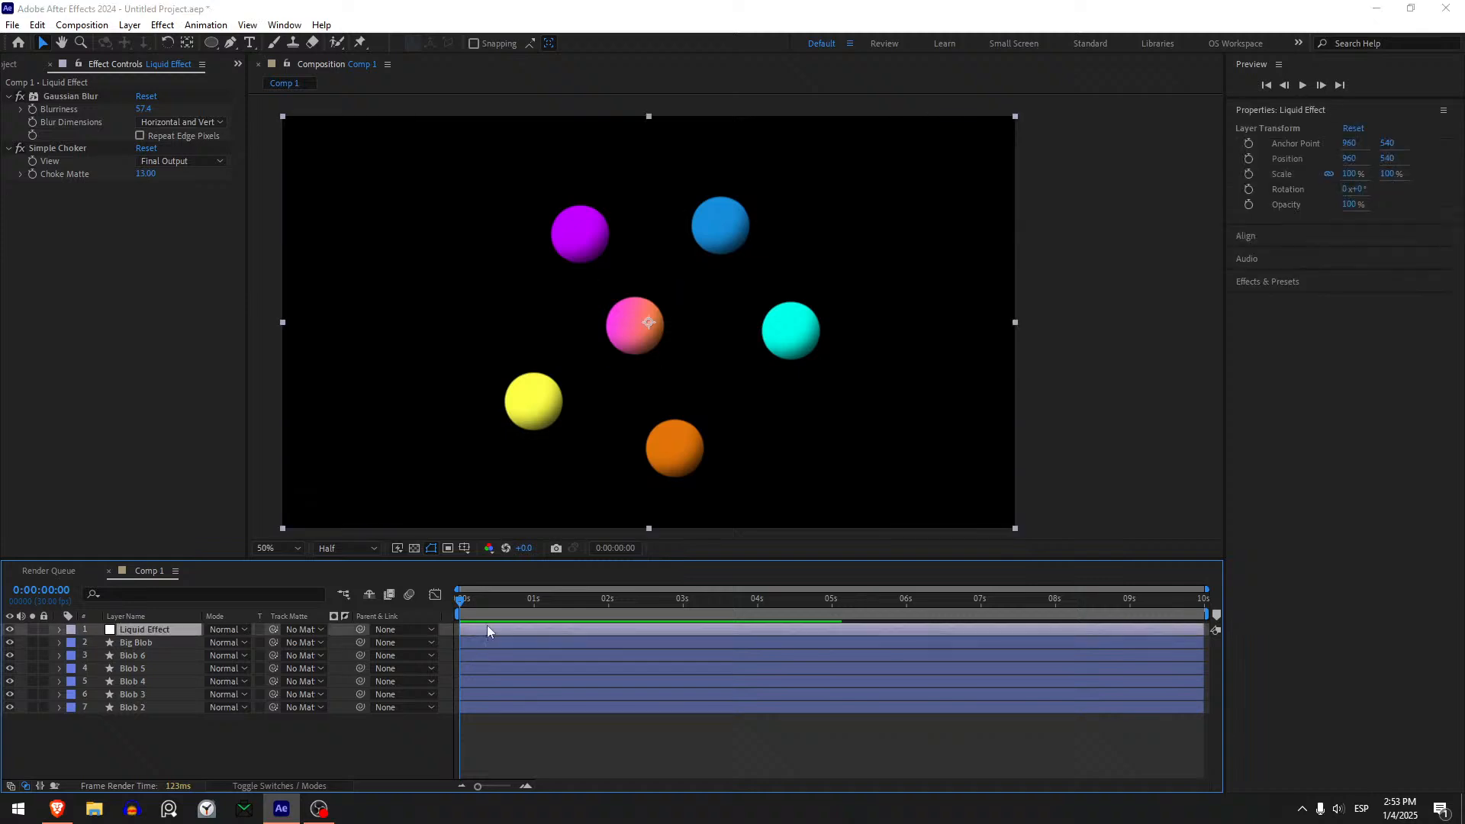
key(ctrl+y)
click(983, 611)
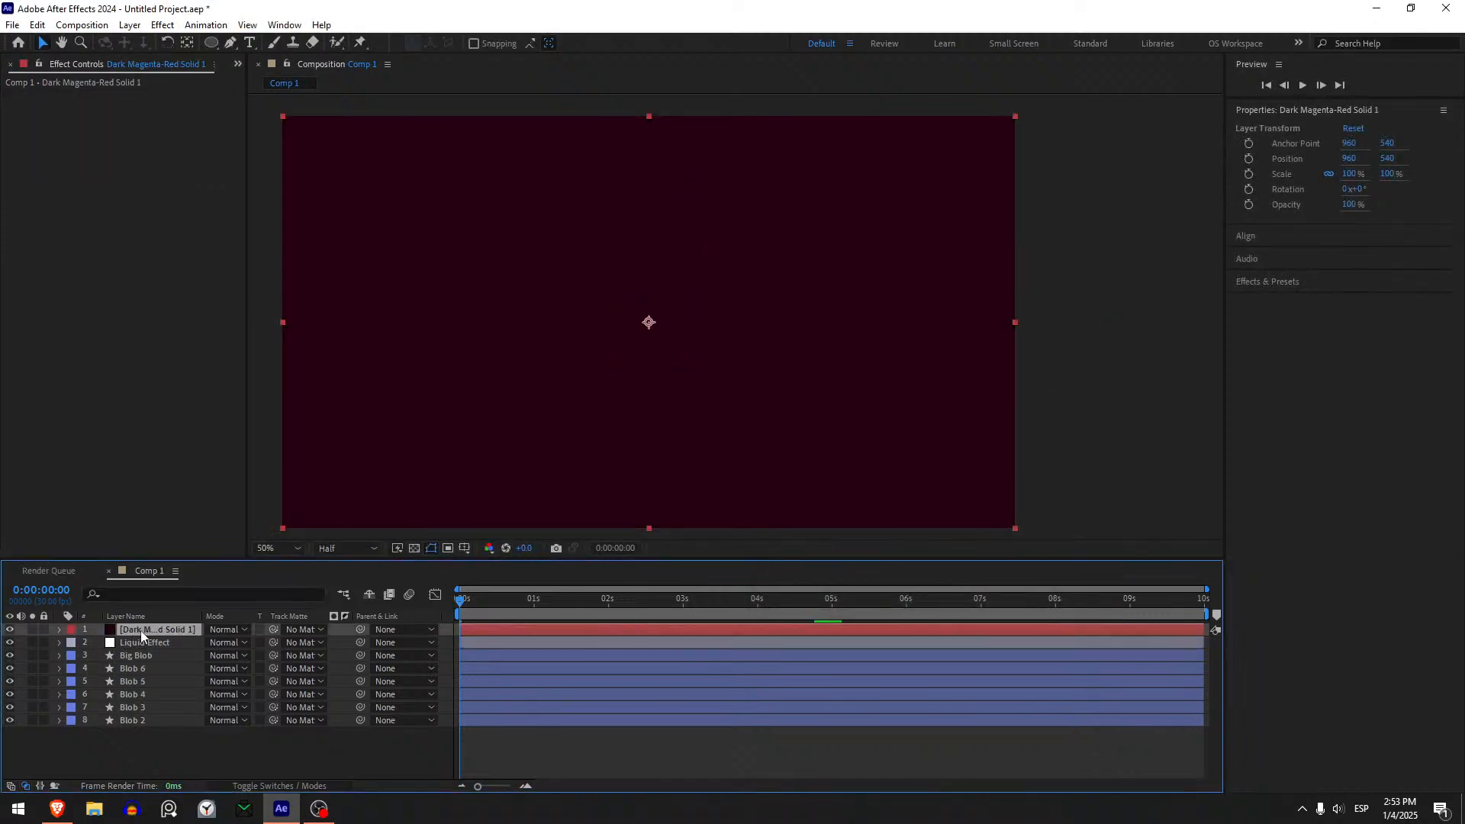
drag(140, 630, 159, 731)
drag(473, 594, 537, 606)
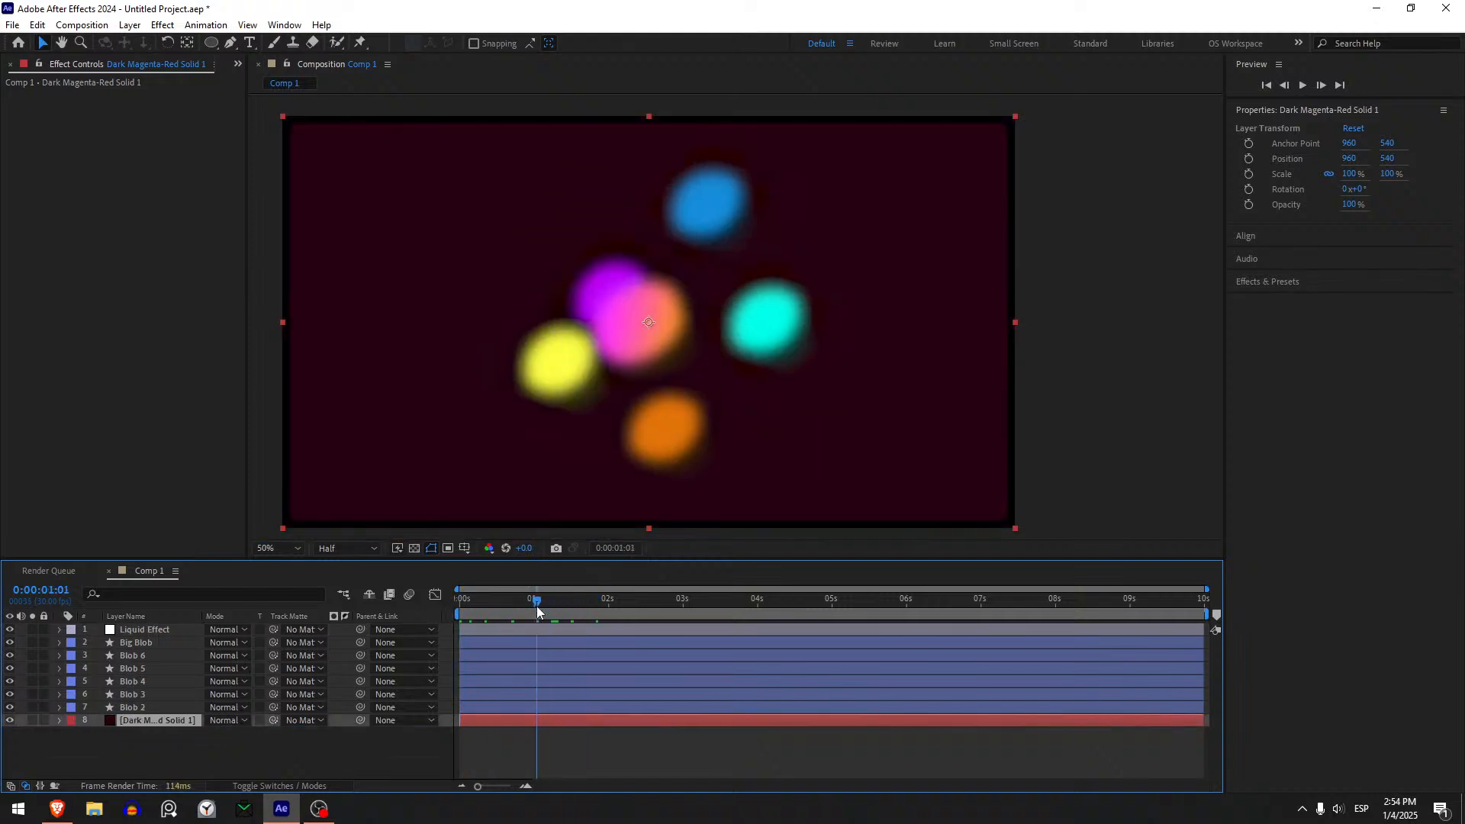
key(Delete)
- Pre-compose the Liquid Effect layer and all blob layers into a new composition named Liquid Animation
click(489, 632)
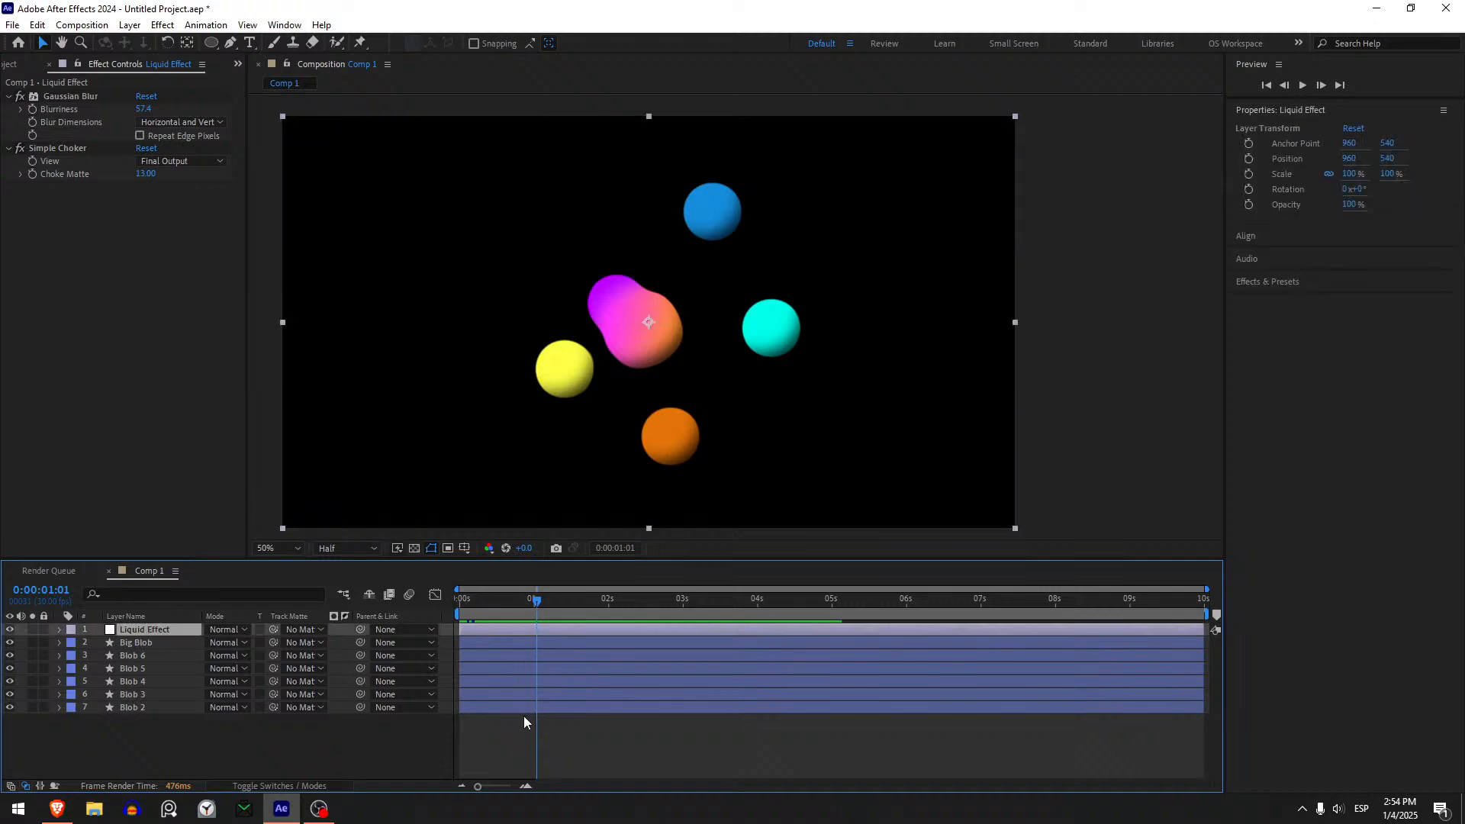
shift+click(520, 709)
key(ctrl+shift+c)
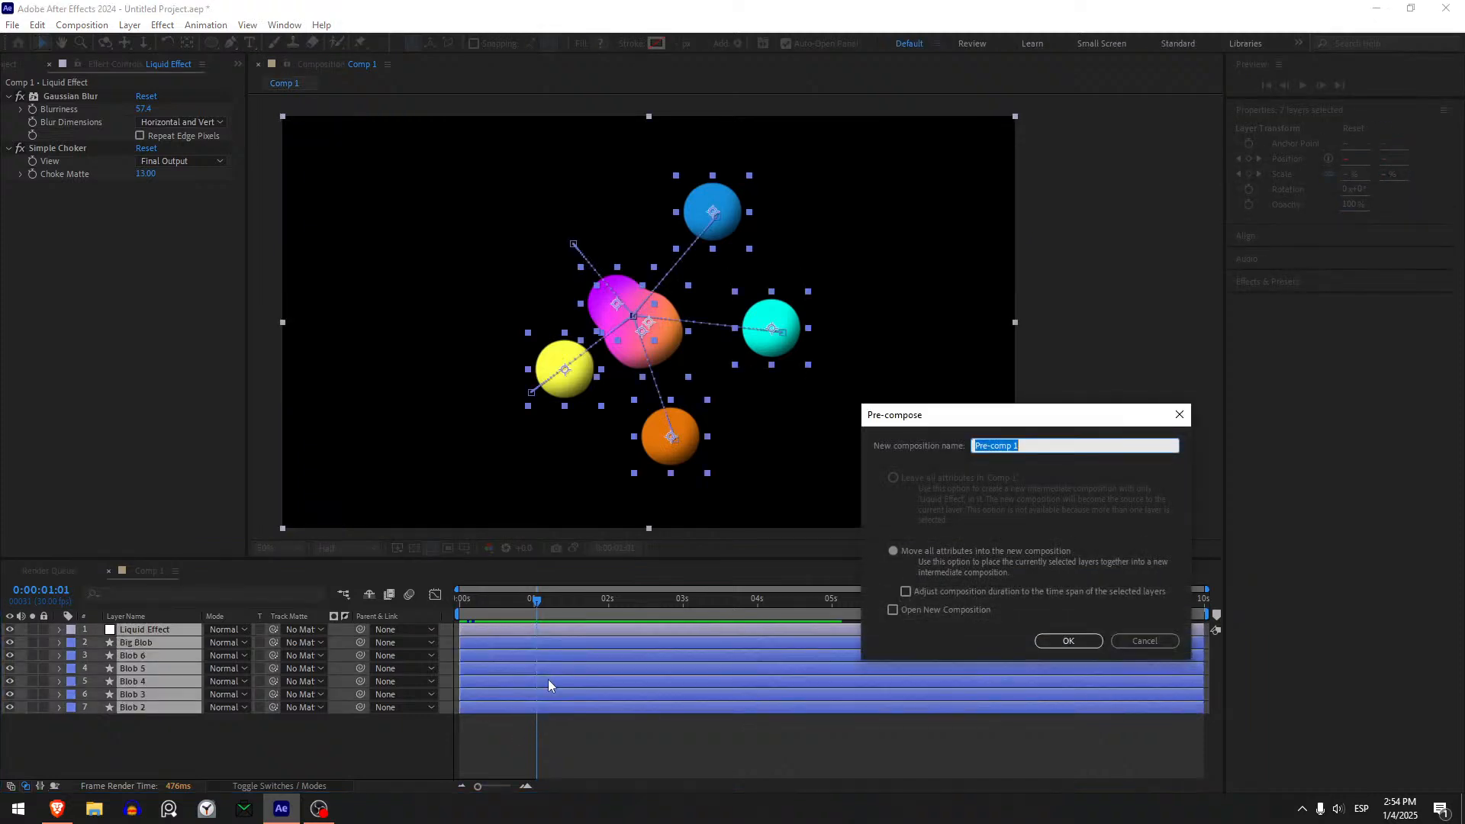
text(Liquid Animation)
key(Return)
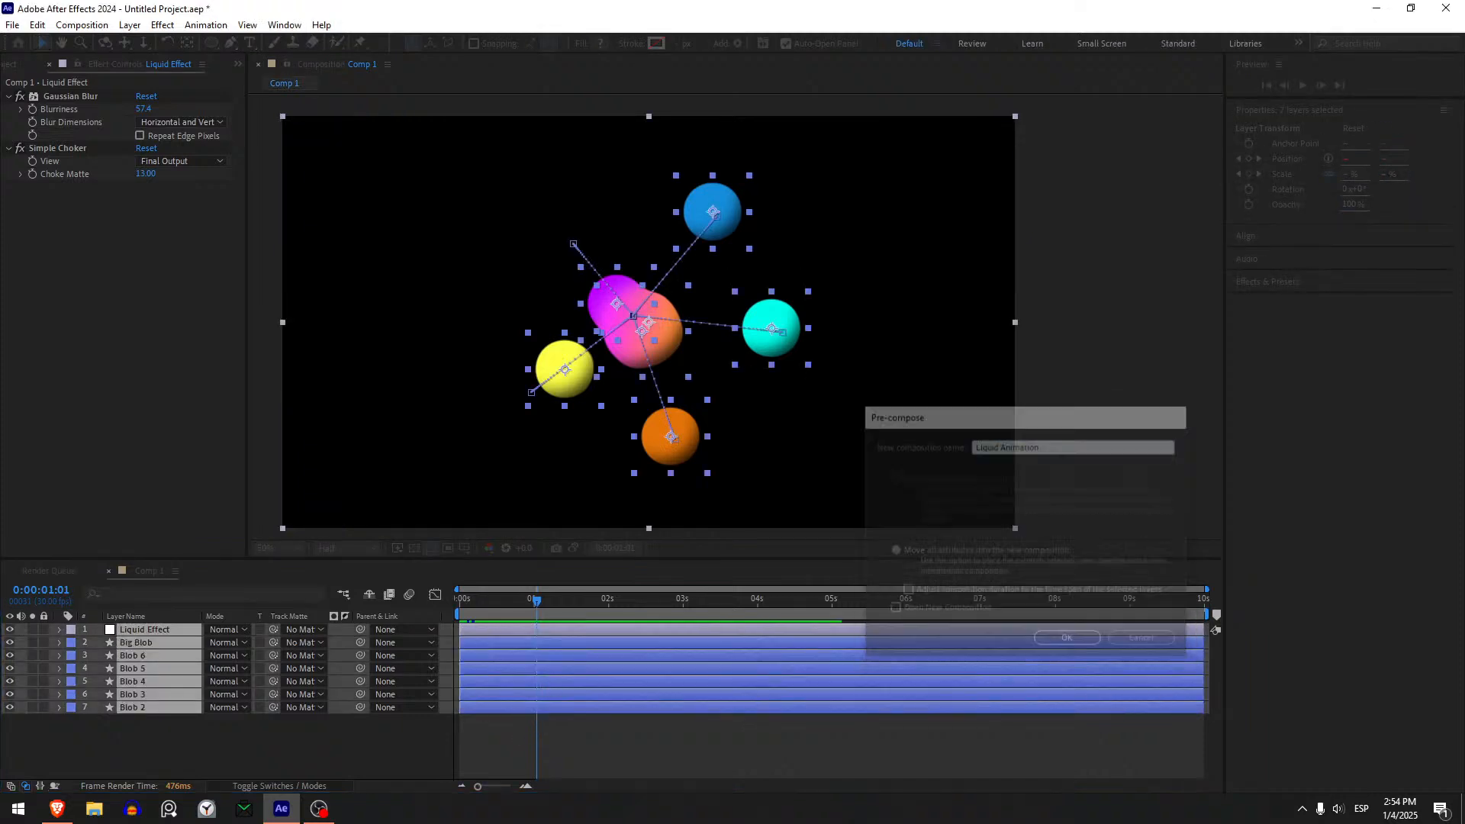
- Add a 1920 x 1080 px dark magenta-red solid beneath the Liquid Animation layer and return the playhead to the start
key(ctrl+y)
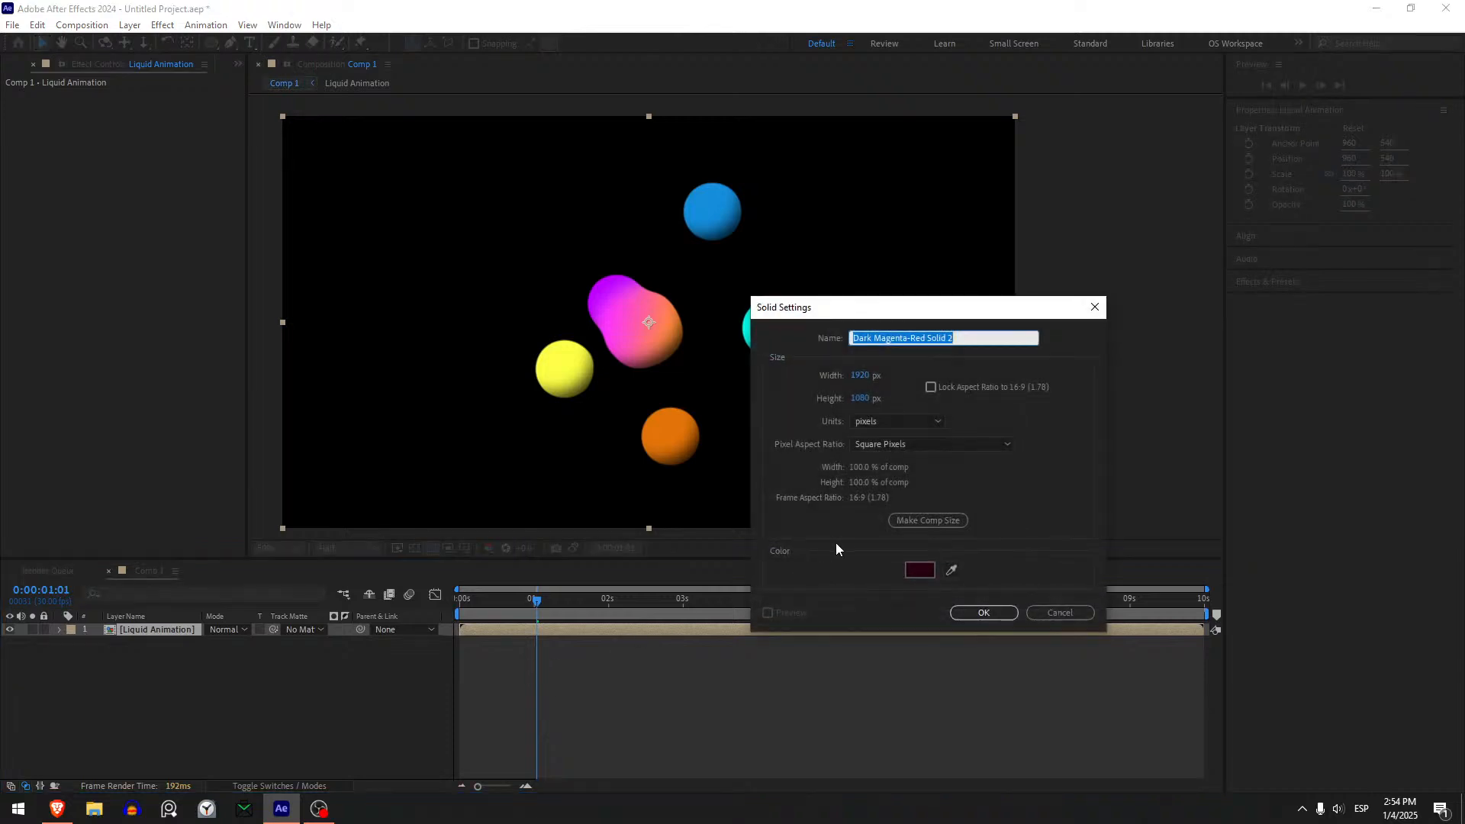
click(959, 606)
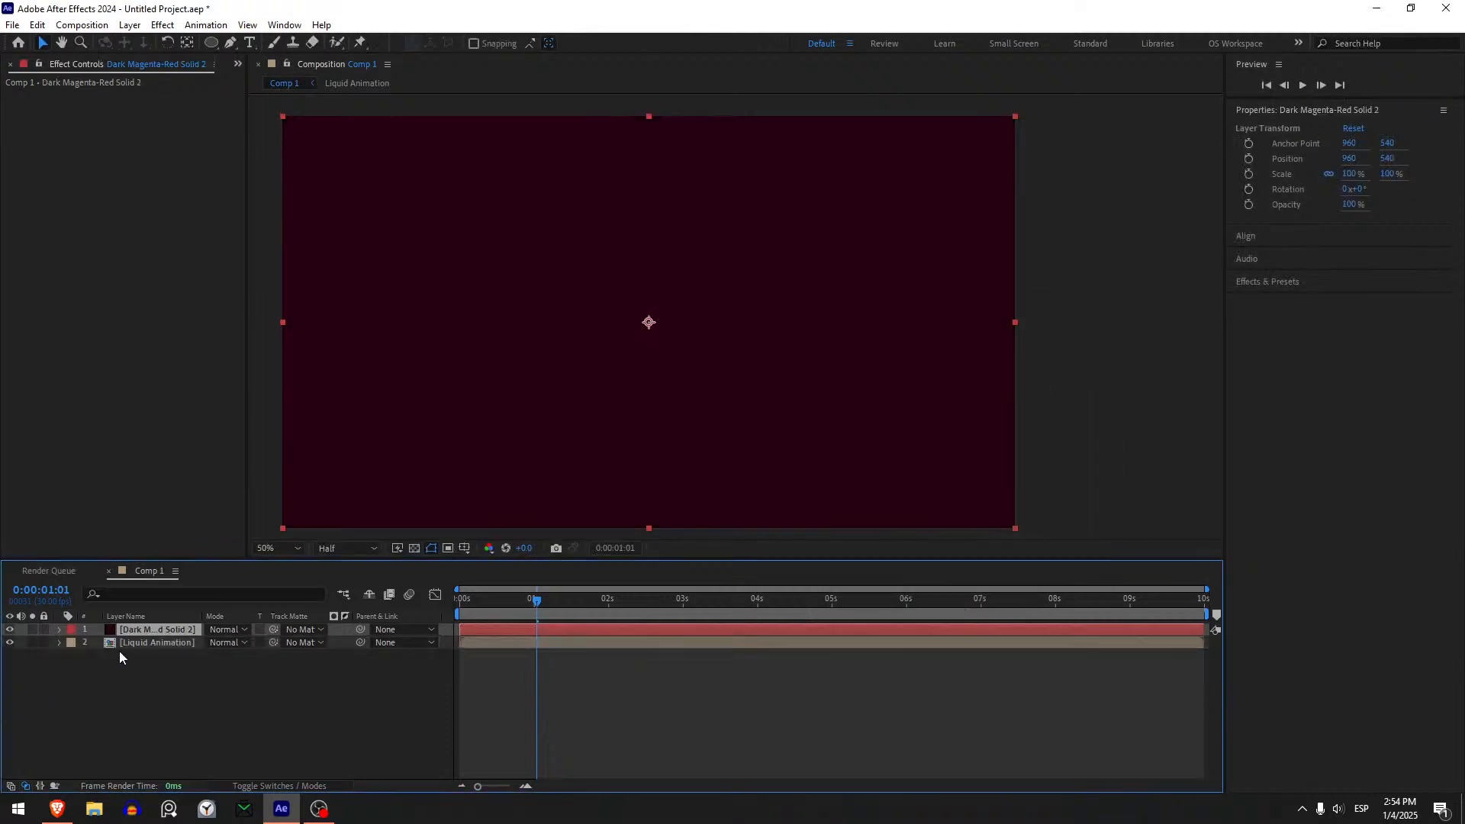
drag(119, 657, 140, 657)
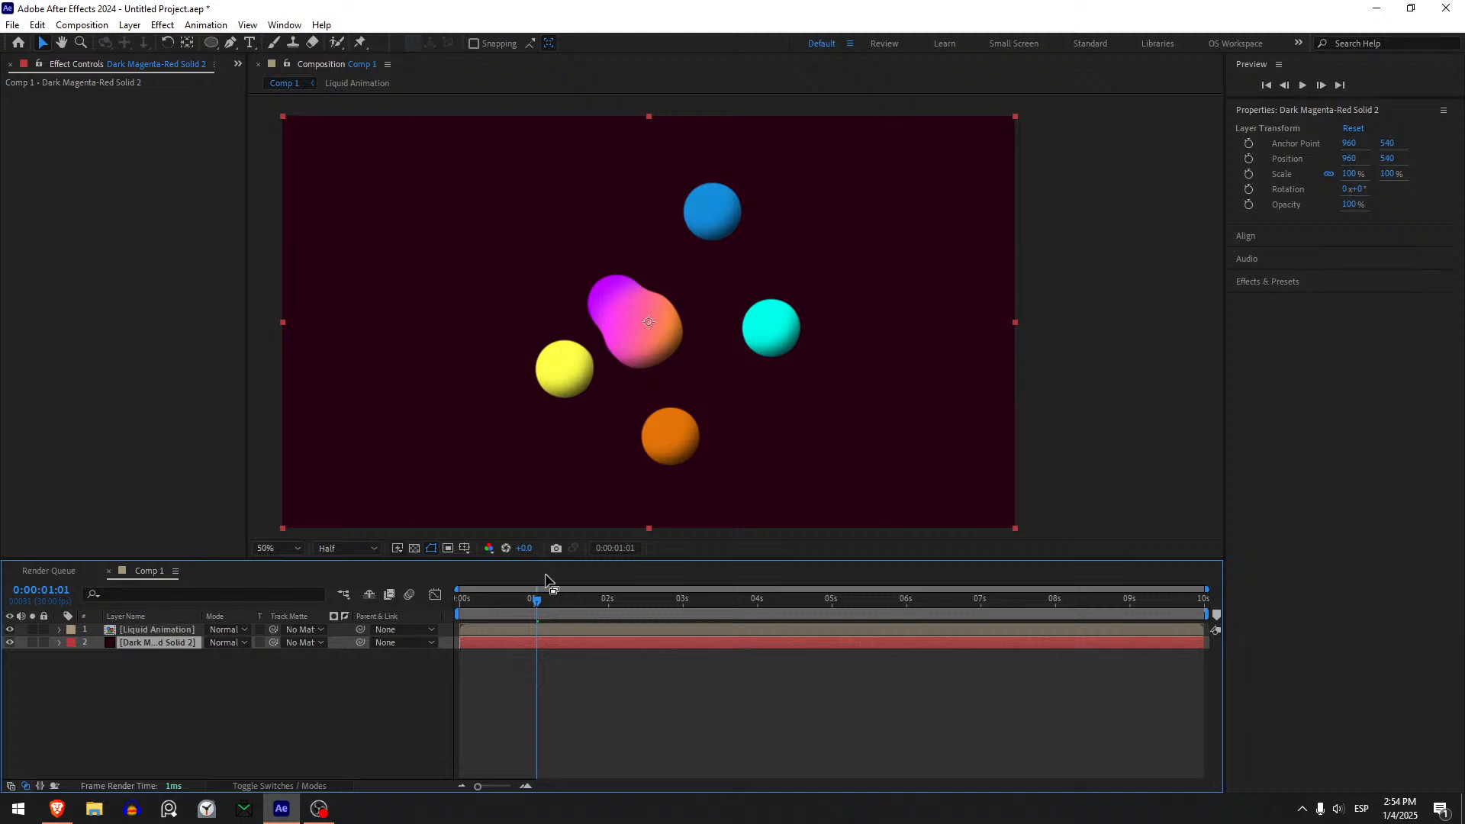
drag(538, 600, 441, 620)
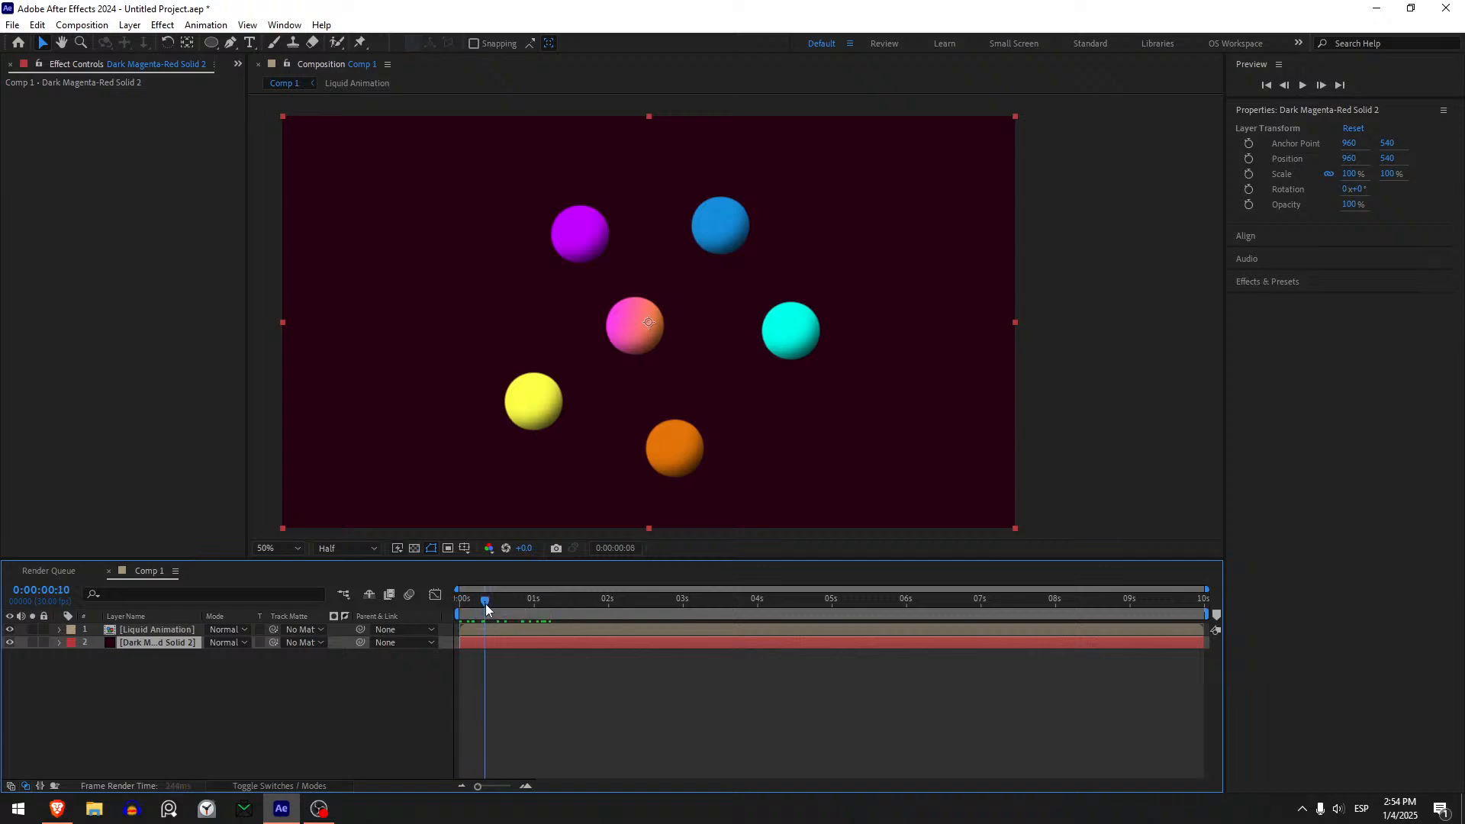
- Change the background solid's colour to deep purple 280342
key(ctrl+shift+y)
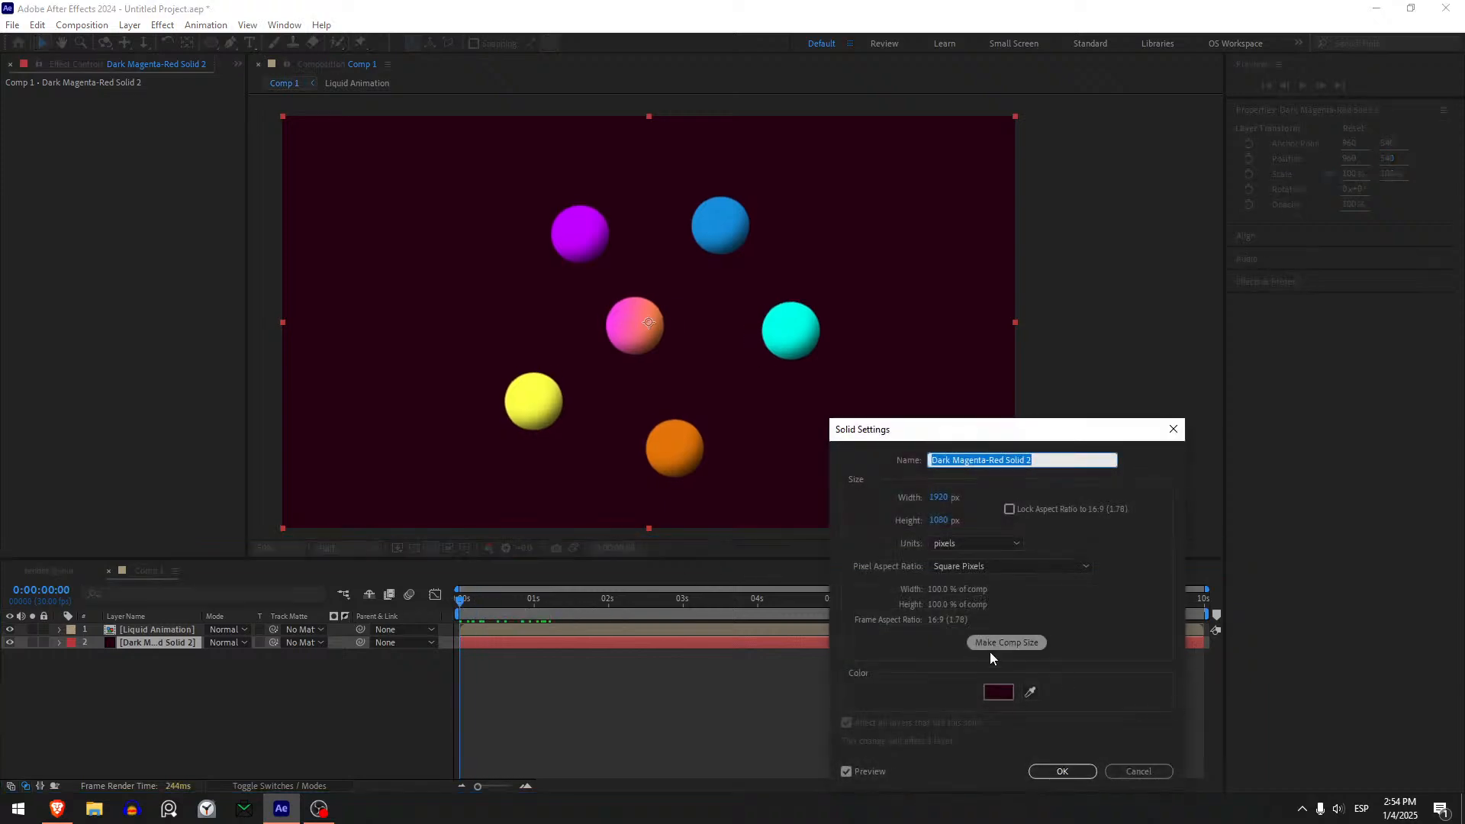
click(989, 692)
drag(1223, 691, 1223, 647)
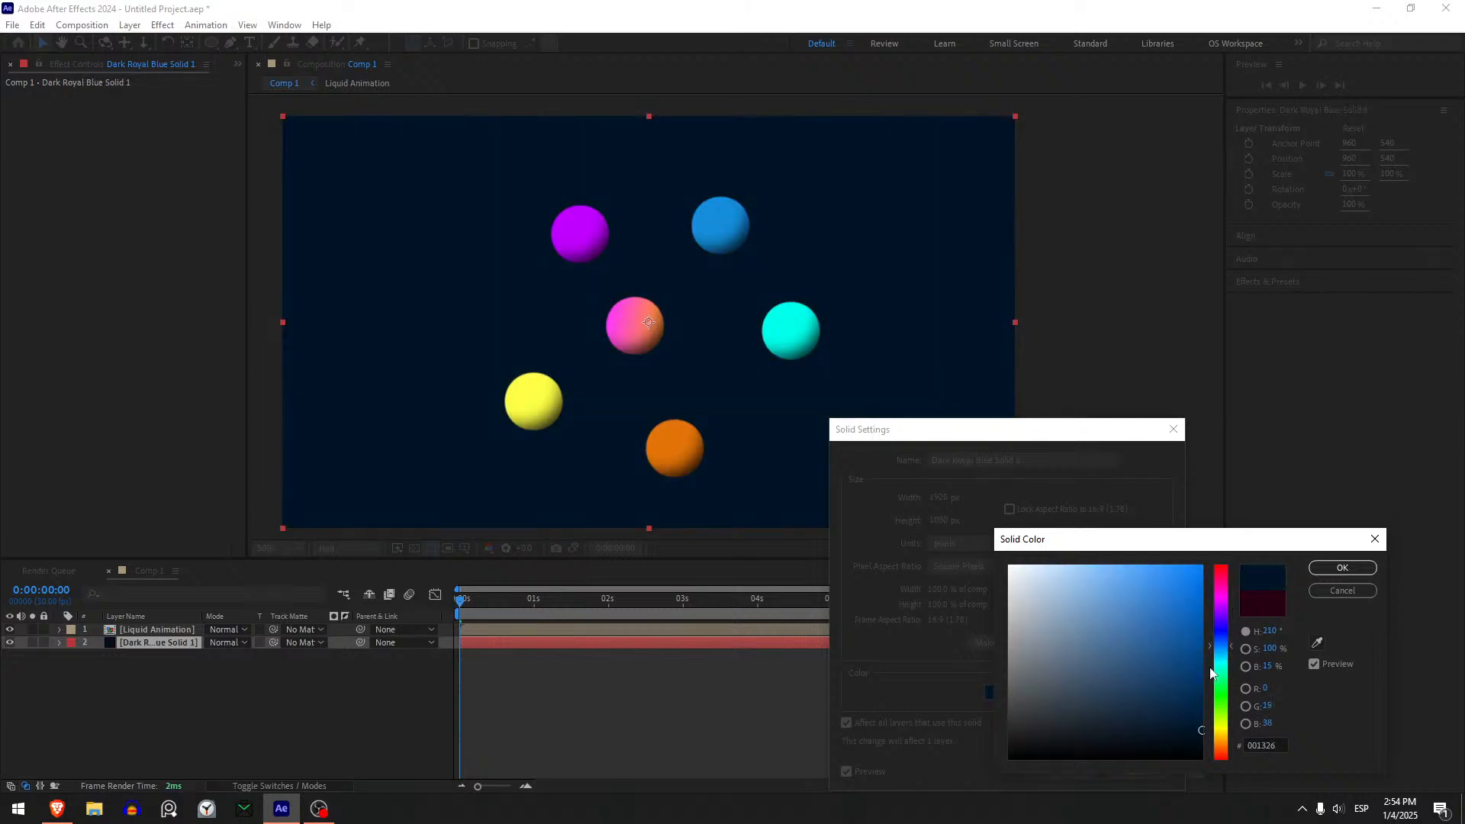
drag(1223, 648, 1225, 612)
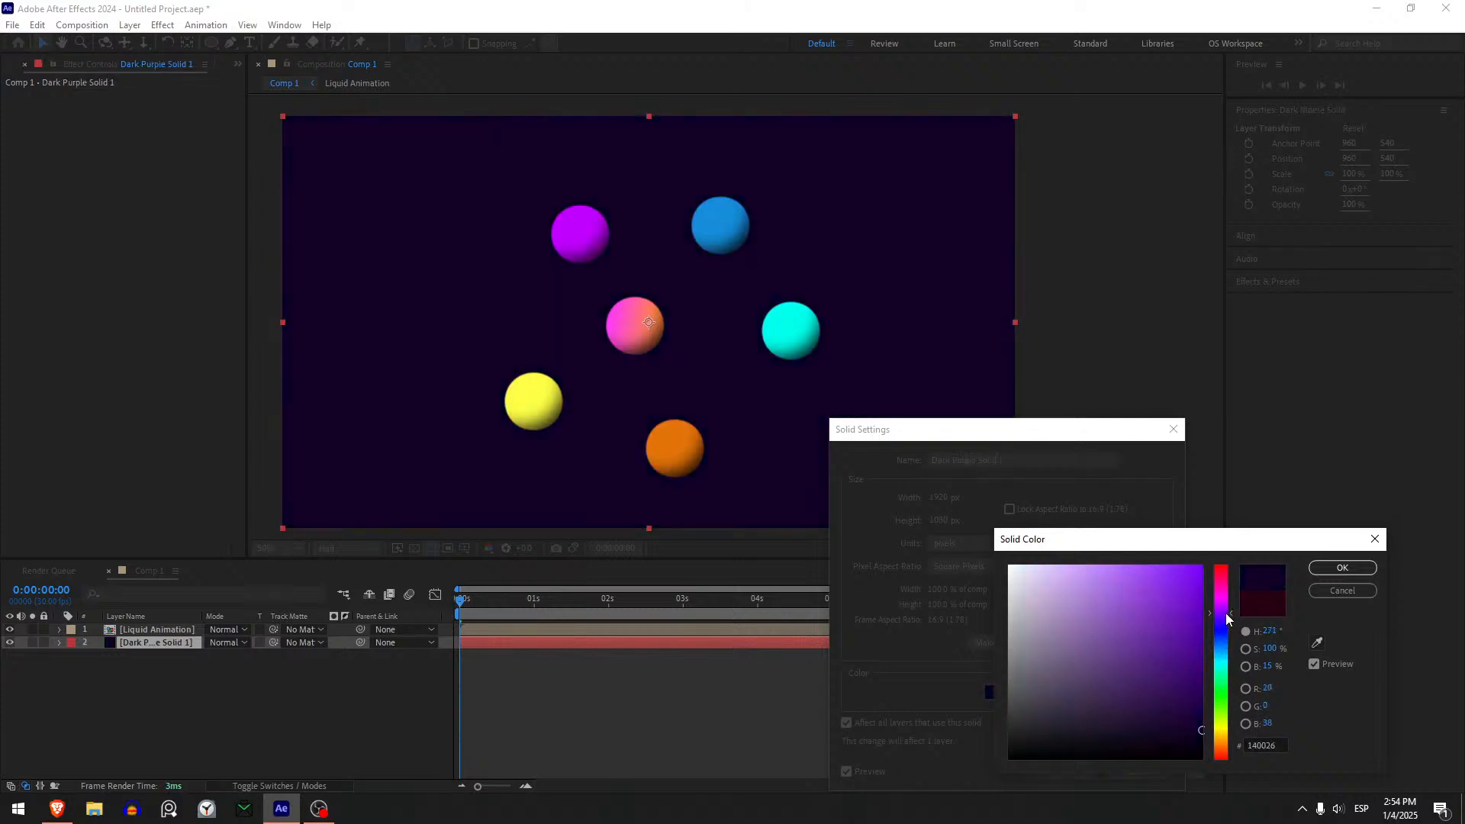
mouse_move(1171, 654)
mouse_down()
mouse_move(1199, 682)
mouse_move(1193, 709)
mouse_up()
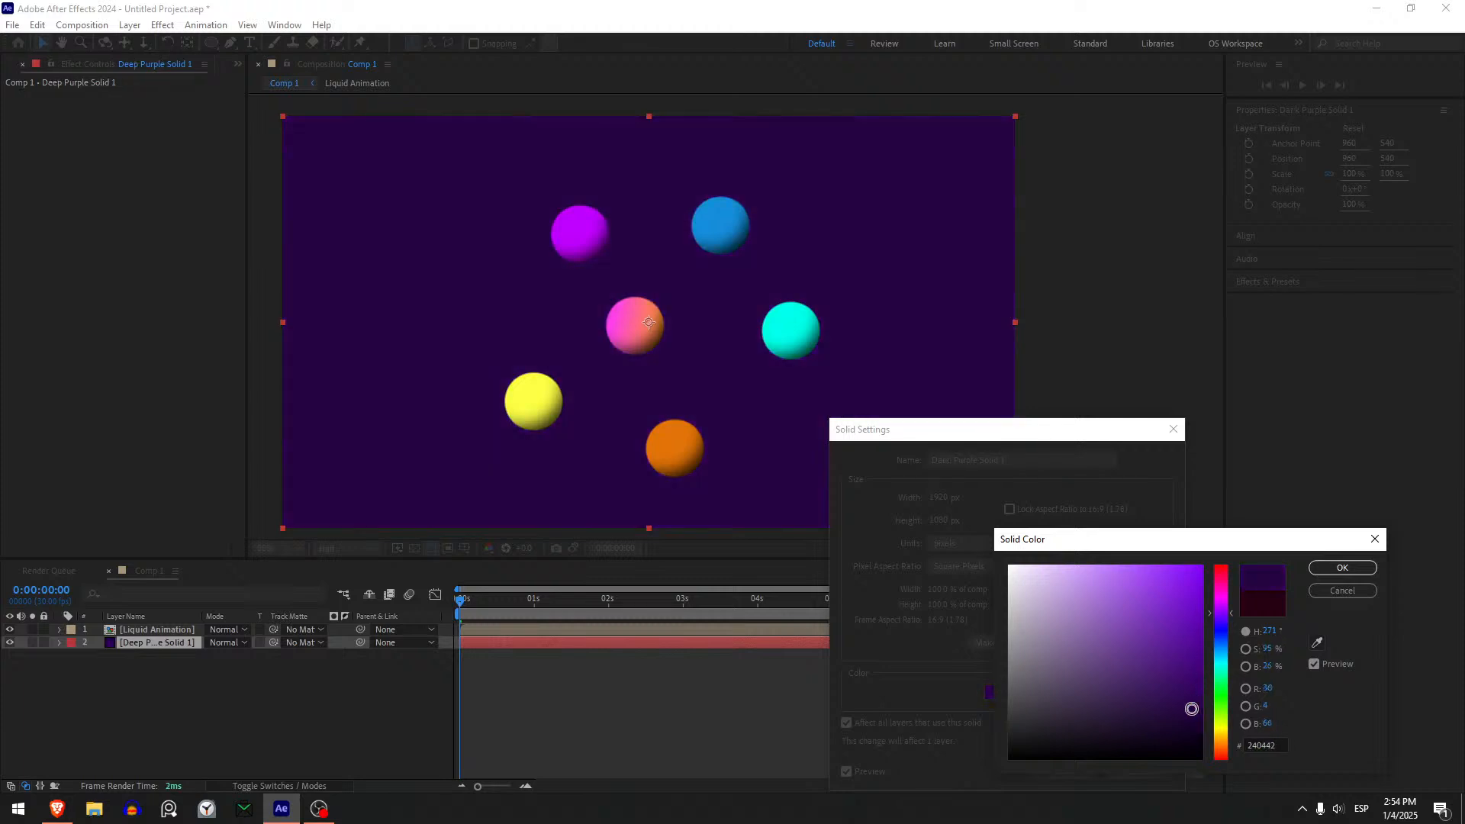
drag(1218, 638, 1224, 626)
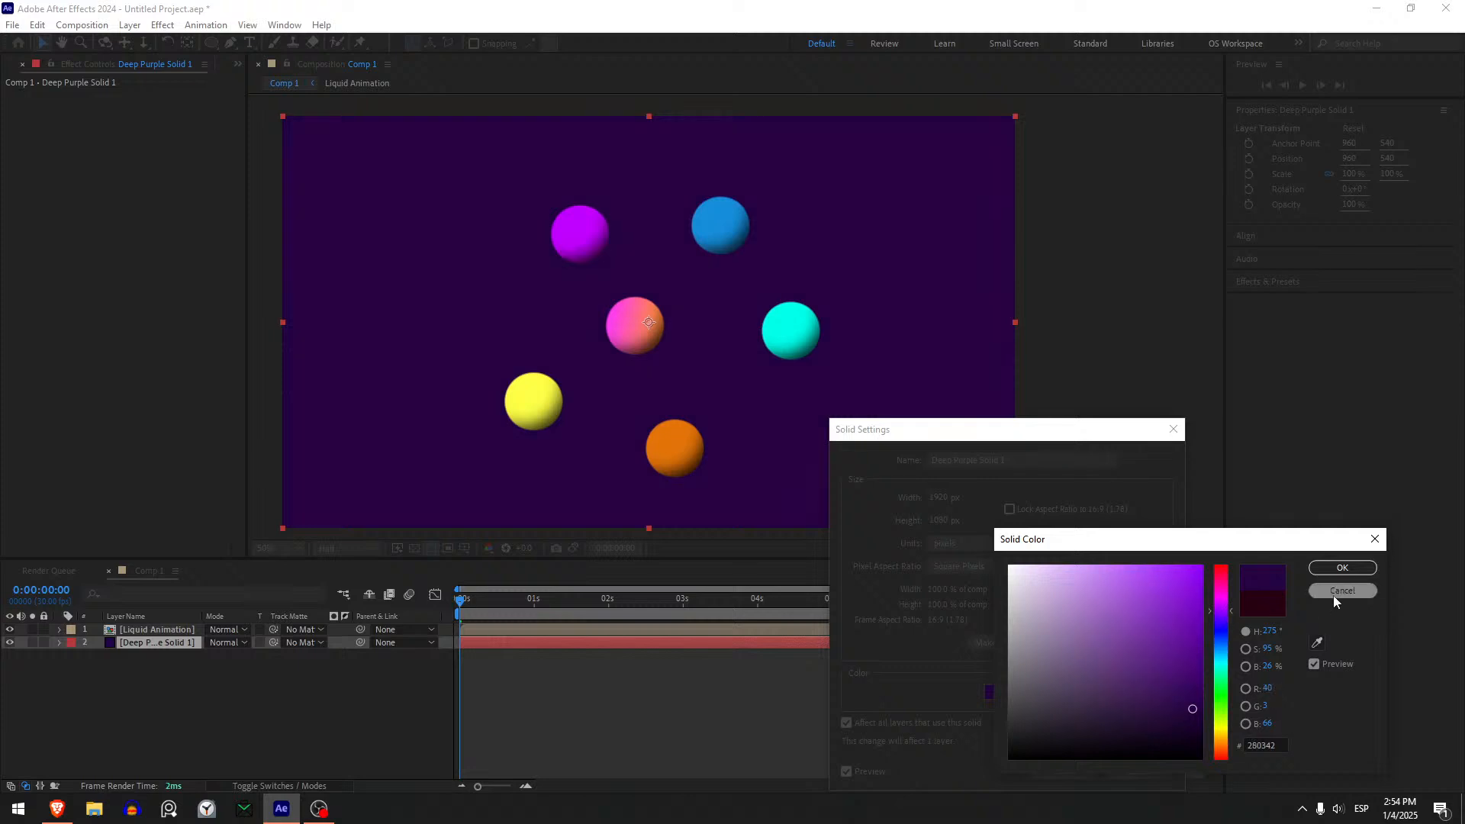
click(1342, 568)
click(1063, 776)
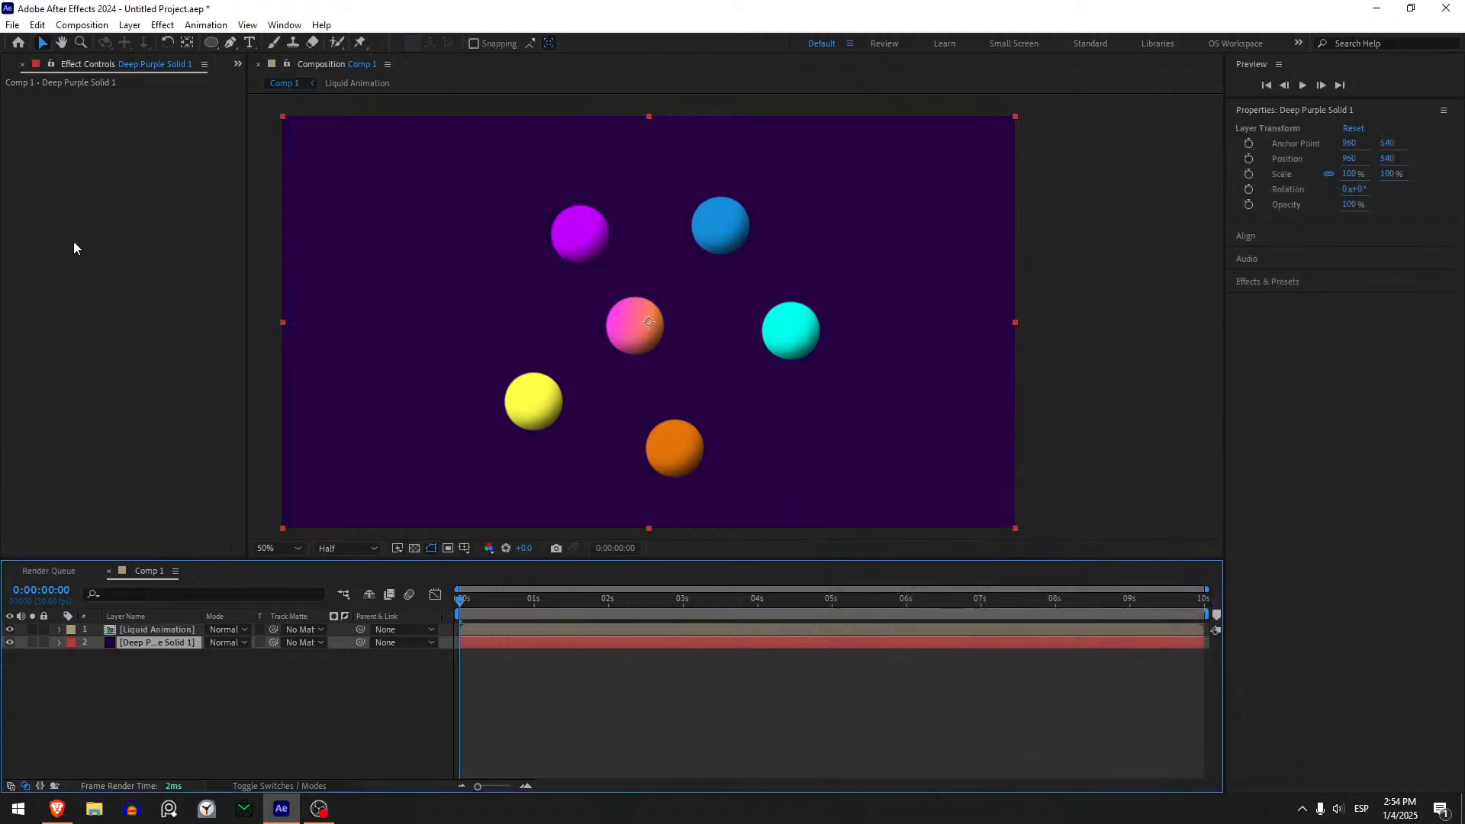
- Apply the CC Vignette effect to the purple background solid
key(ctrl+space)
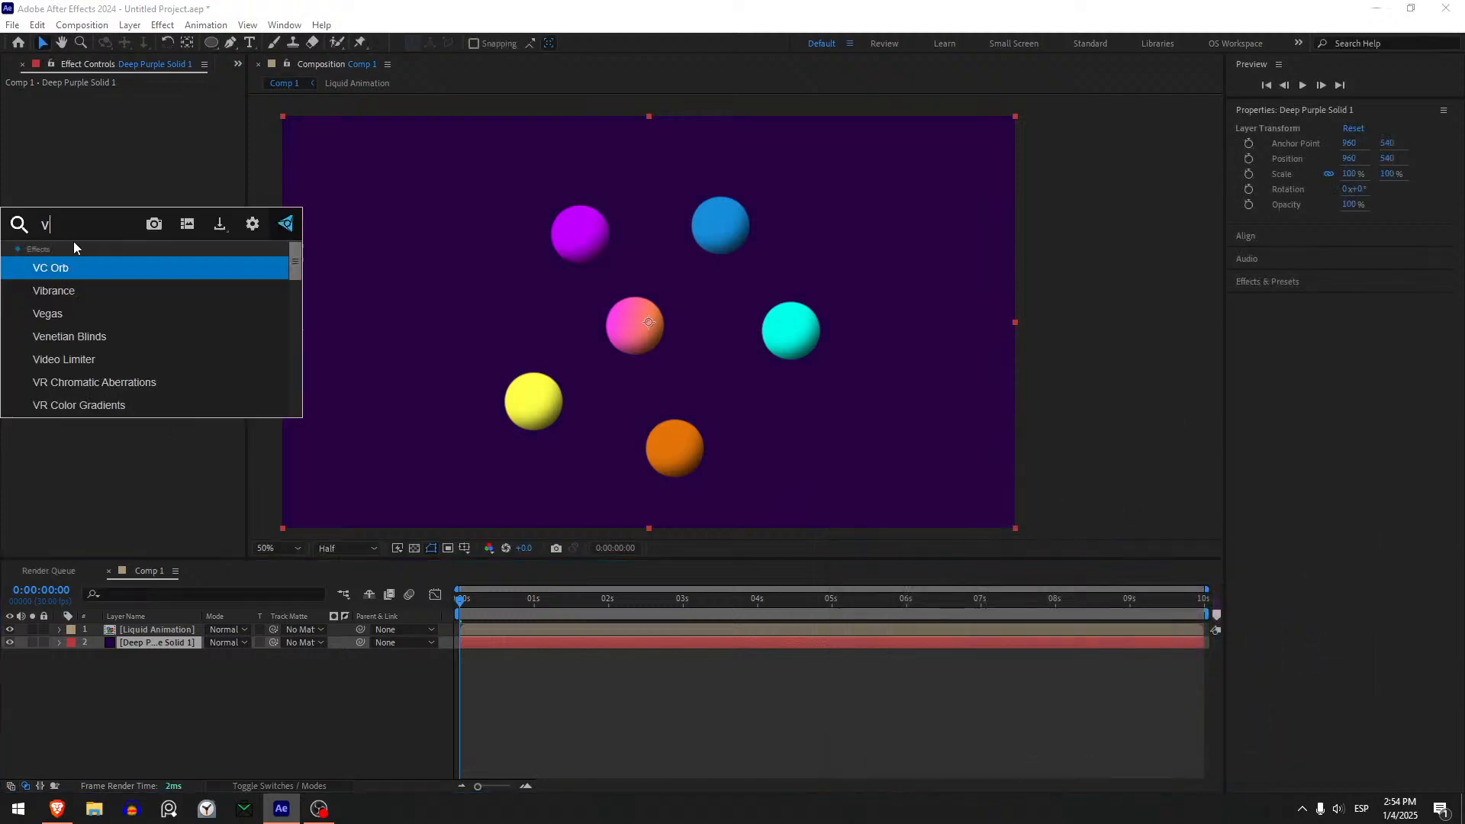
text(vignet)
key(Return)
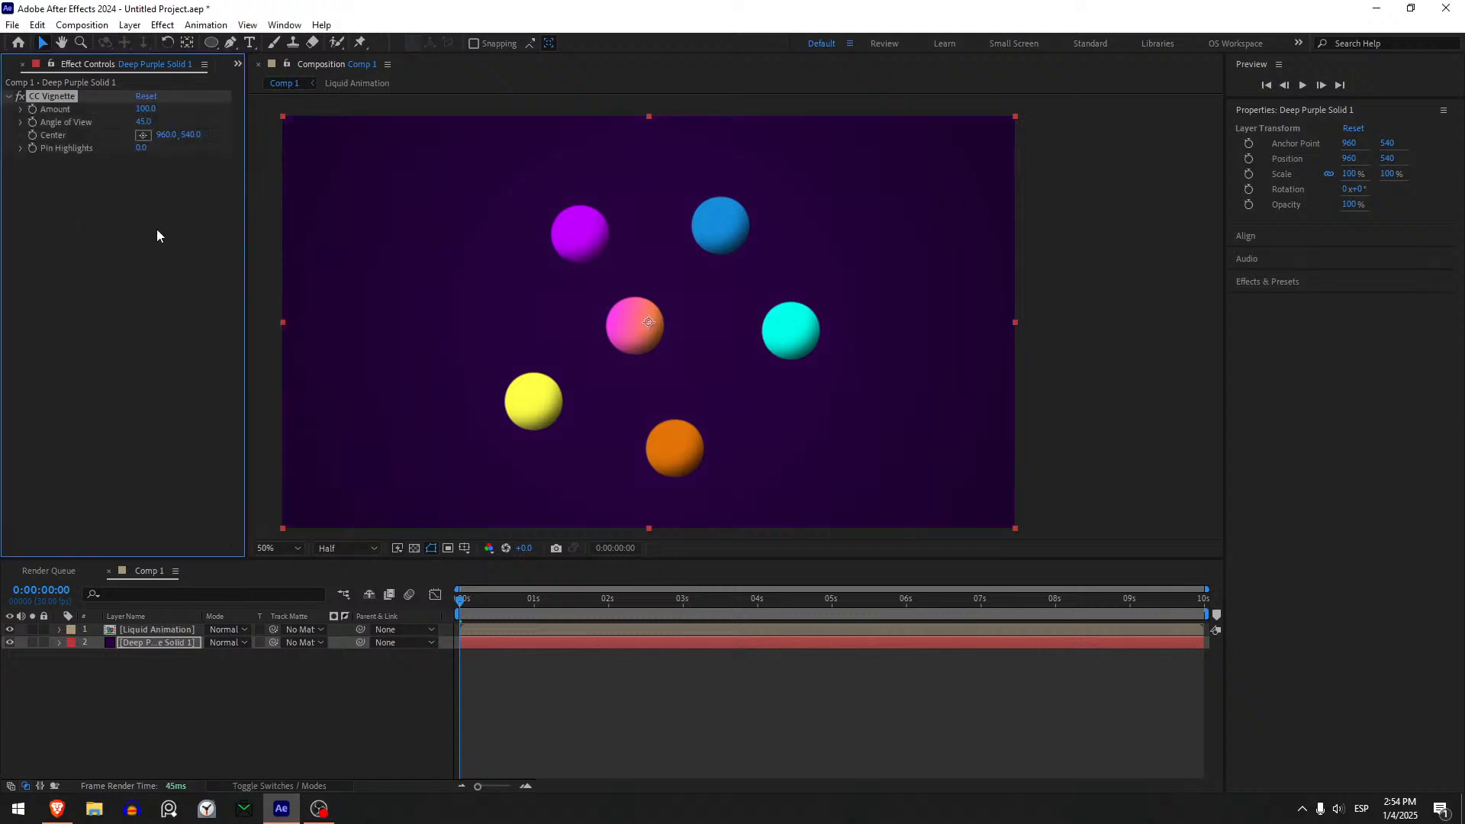
- Apply a Drop Shadow effect to the Liquid Animation layer with Distance 50 and Softness 100
click(175, 630)
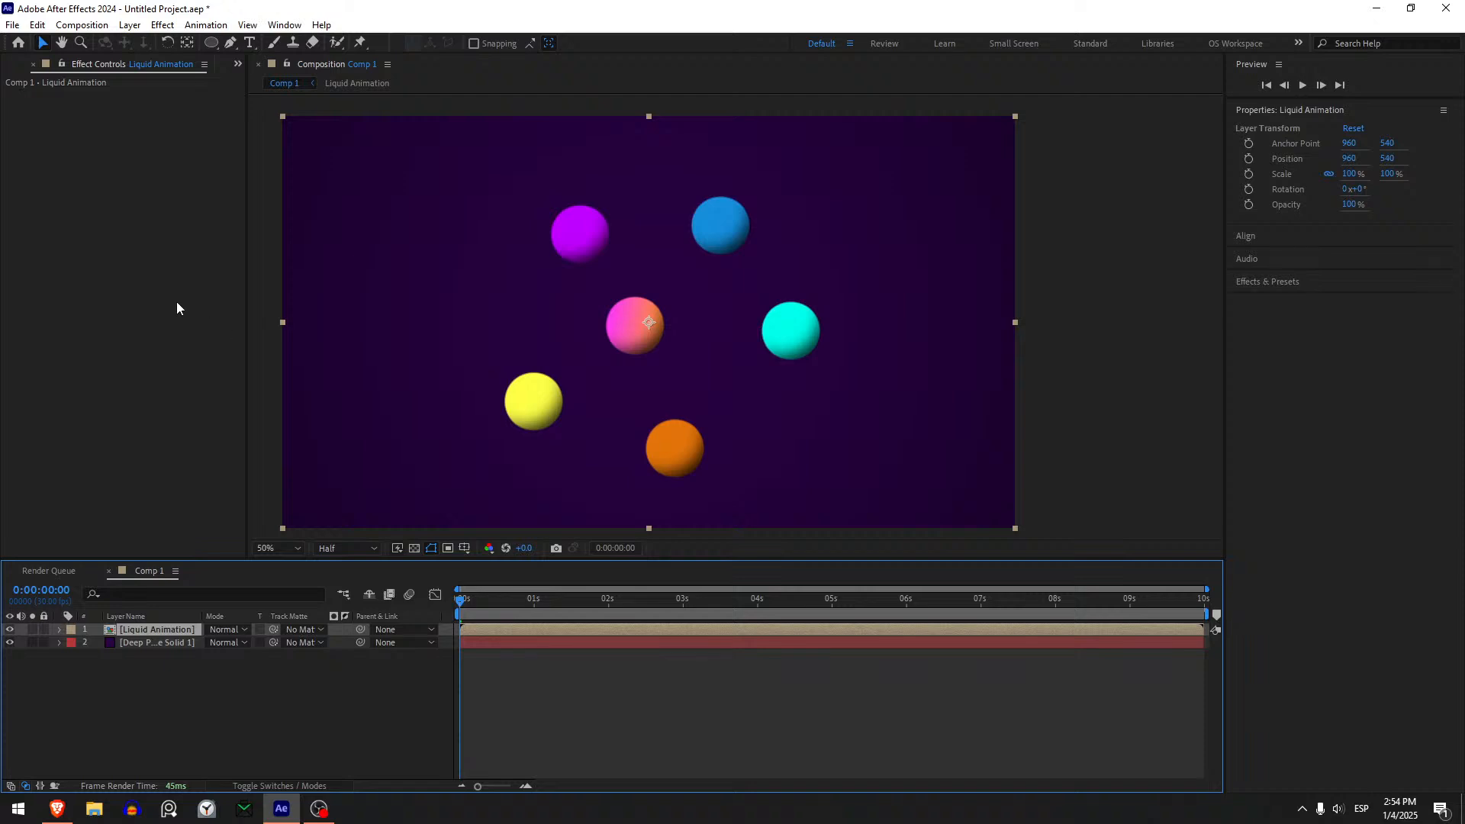
key(ctrl+space)
text(drop)
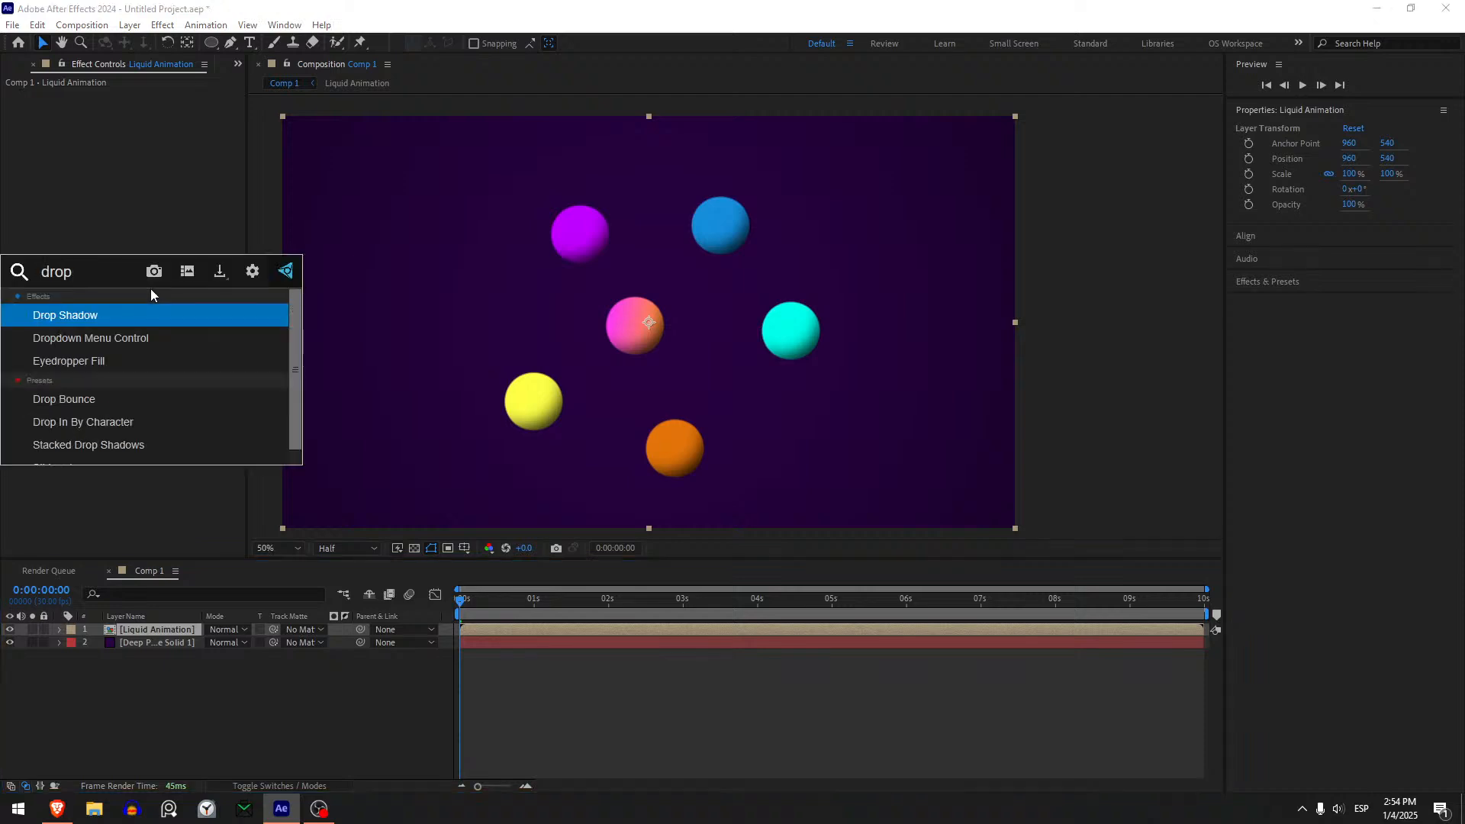
key(Return)
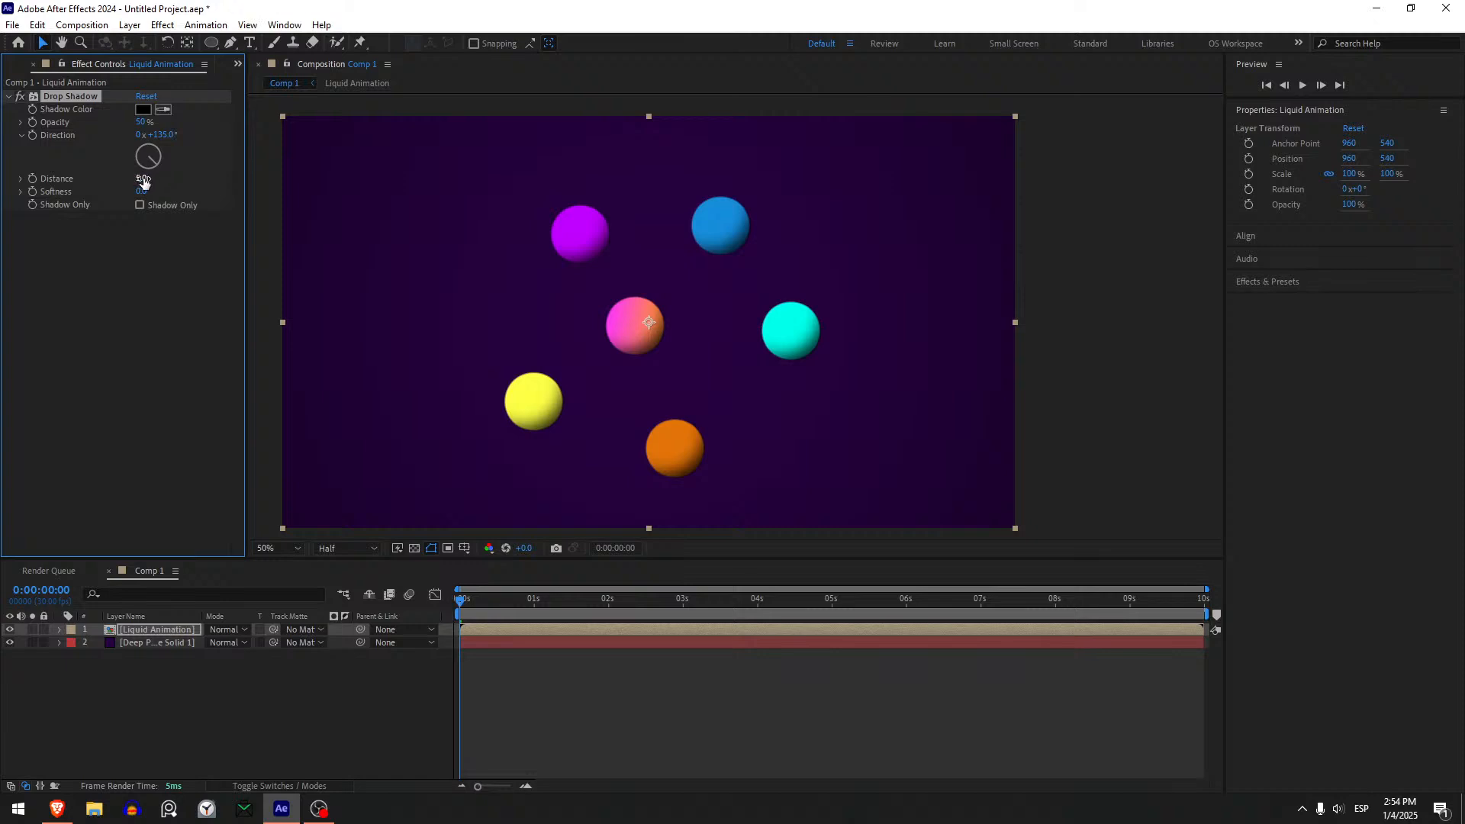
drag(144, 180, 156, 180)
click(108, 258)
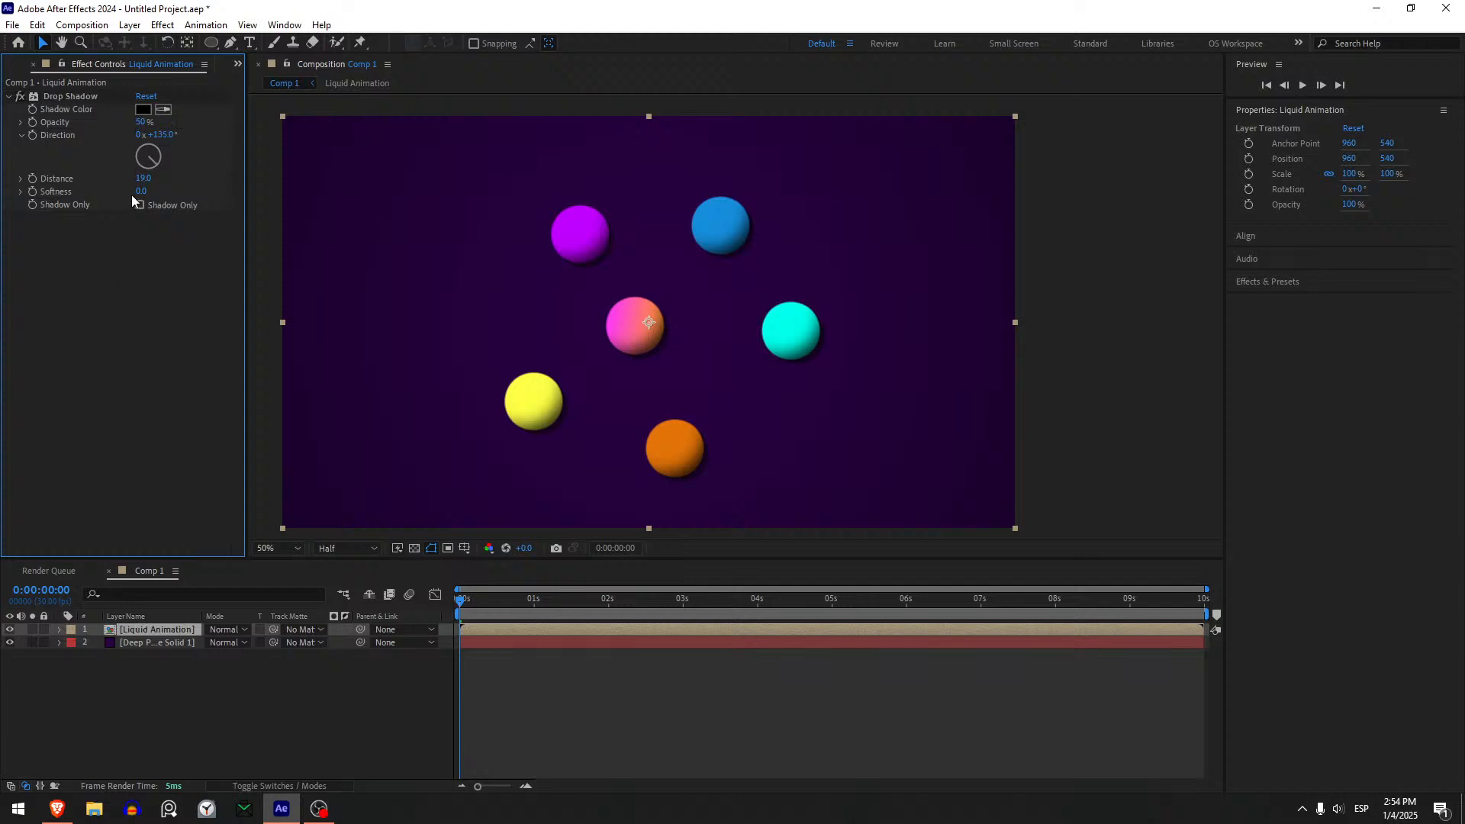
click(142, 181)
text(50)
key(Tab)
text(100)
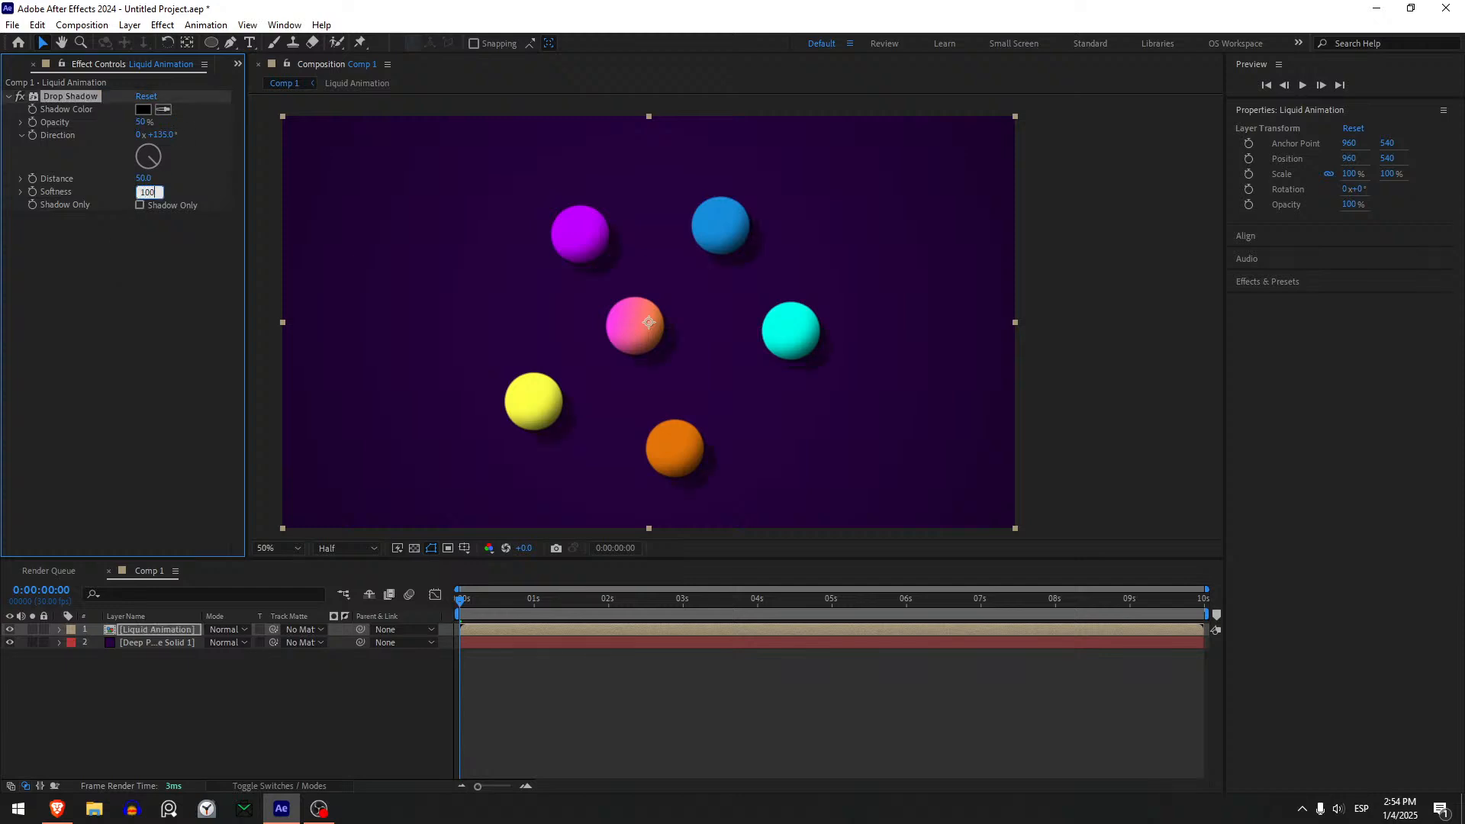
key(Return)
- Preview the shadowed blobs merging over the purple background and return the playhead to the start
key(space)
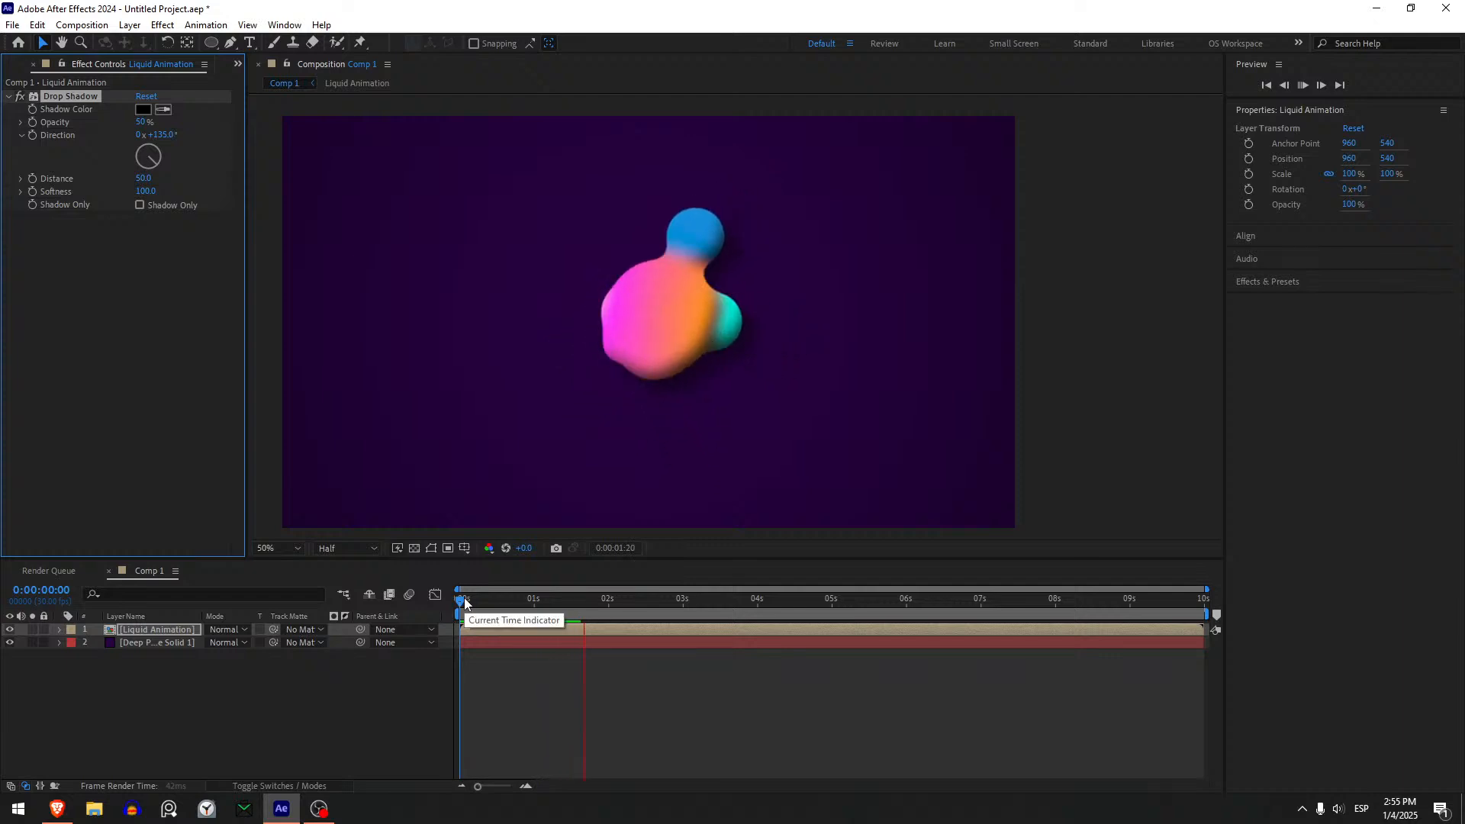
click(433, 609)
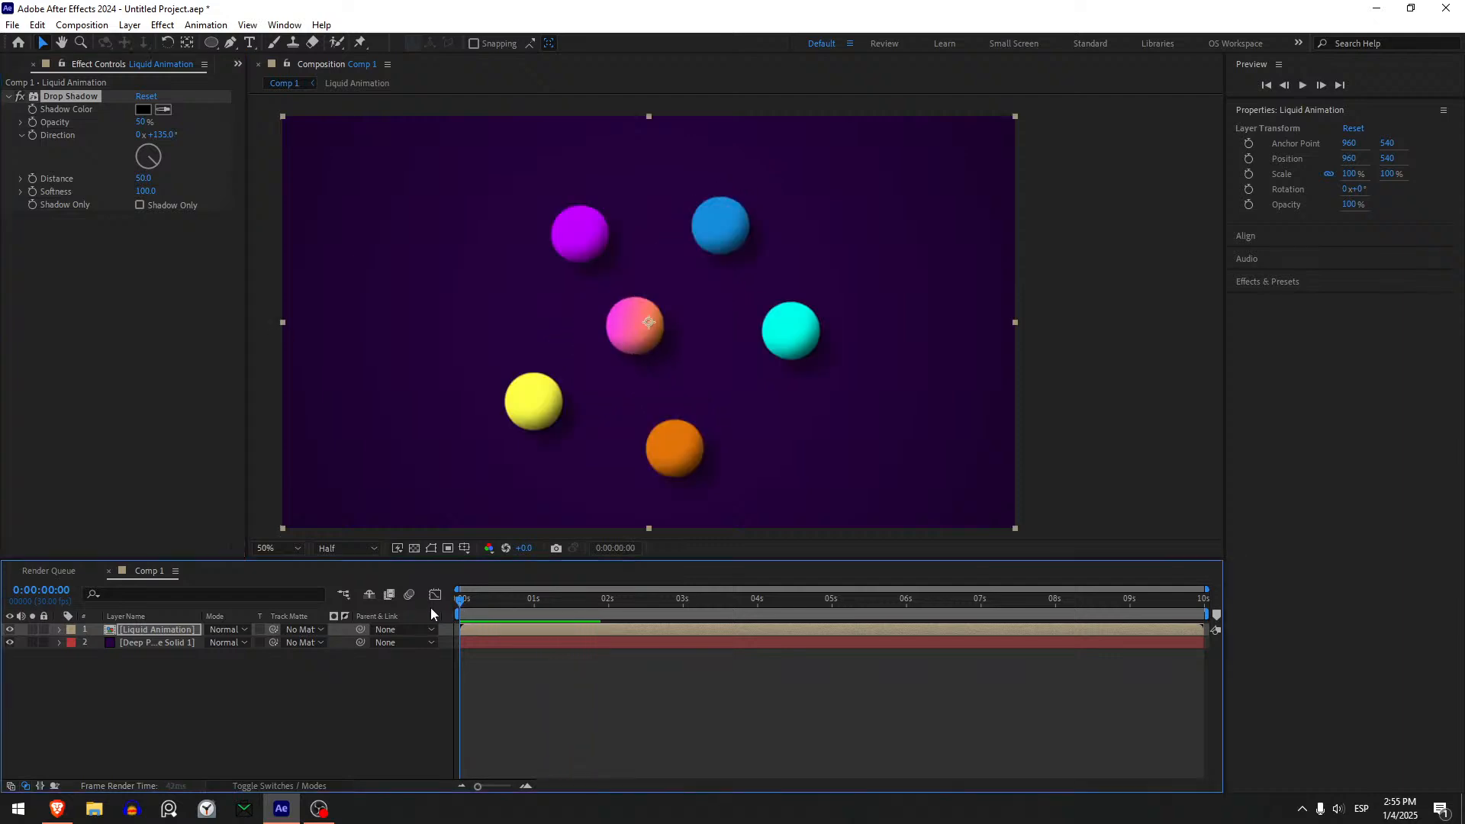
click(480, 607)
drag(479, 607, 431, 606)
- Apply a Glow effect to the Liquid Animation layer with threshold 89.4%, radius 70 and intensity 1.5, and duplicate the effect
key(ctrl+space)
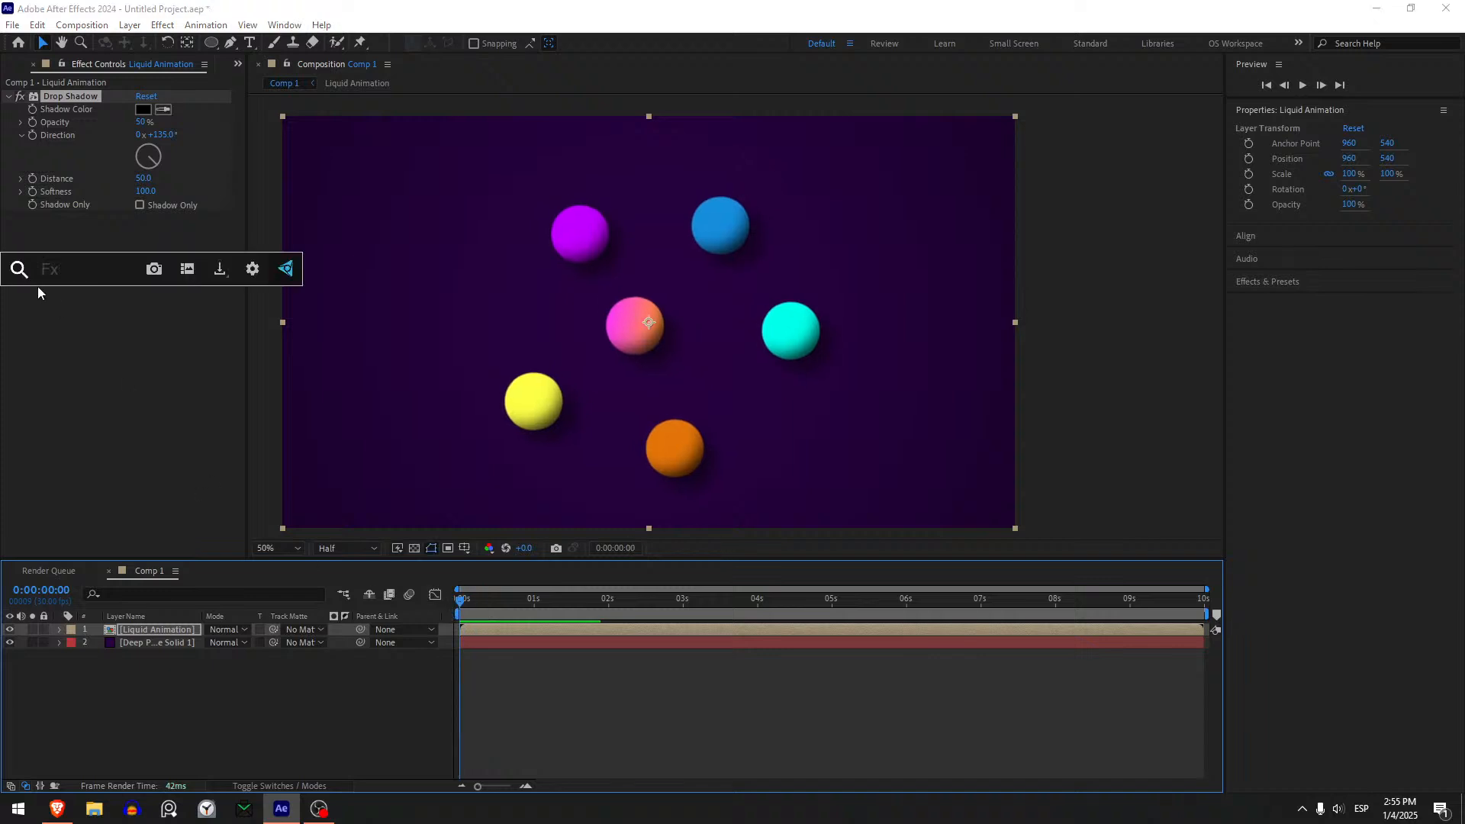
text(glow)
key(Return)
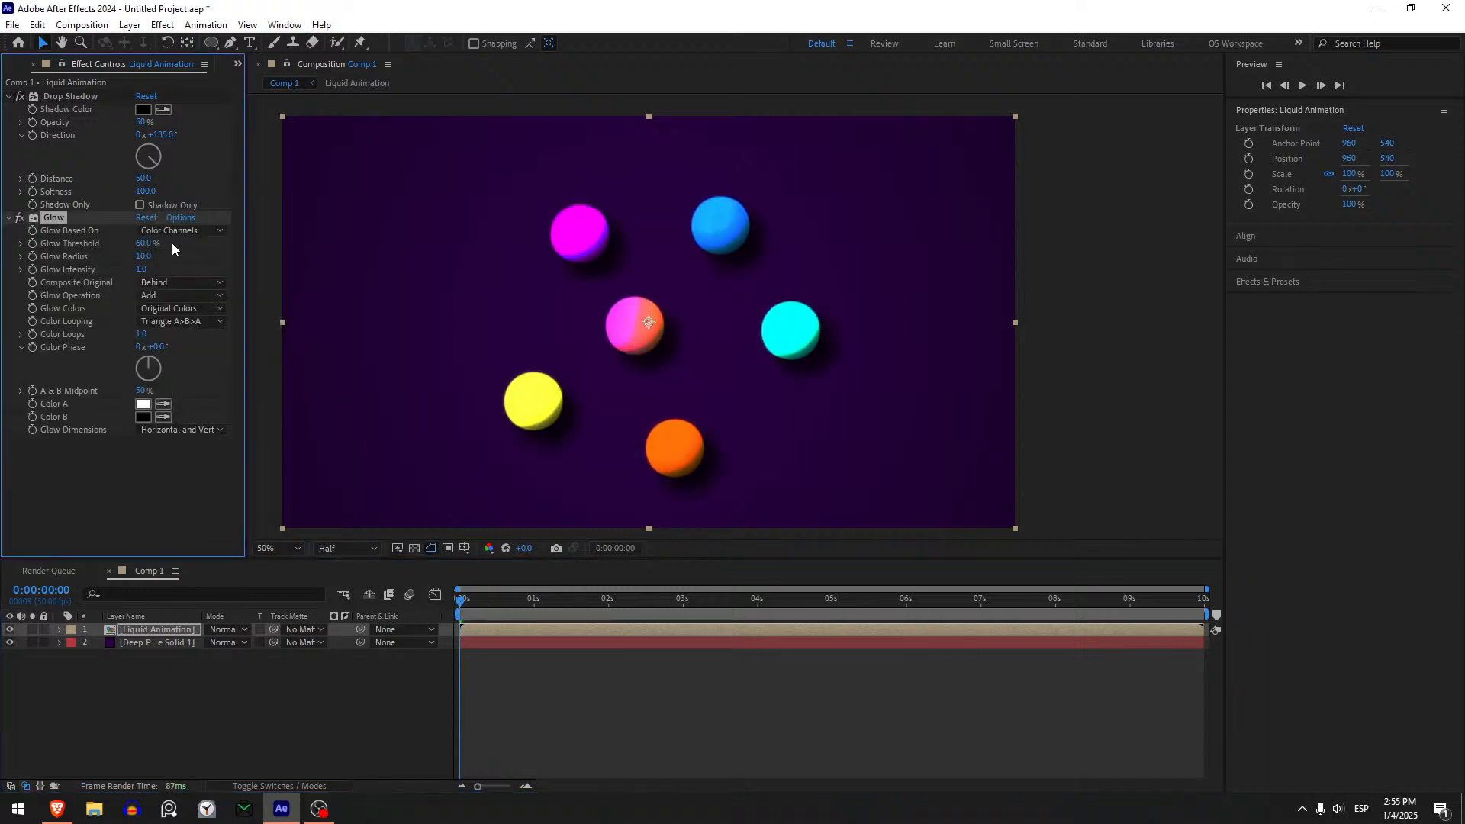
drag(137, 256, 165, 256)
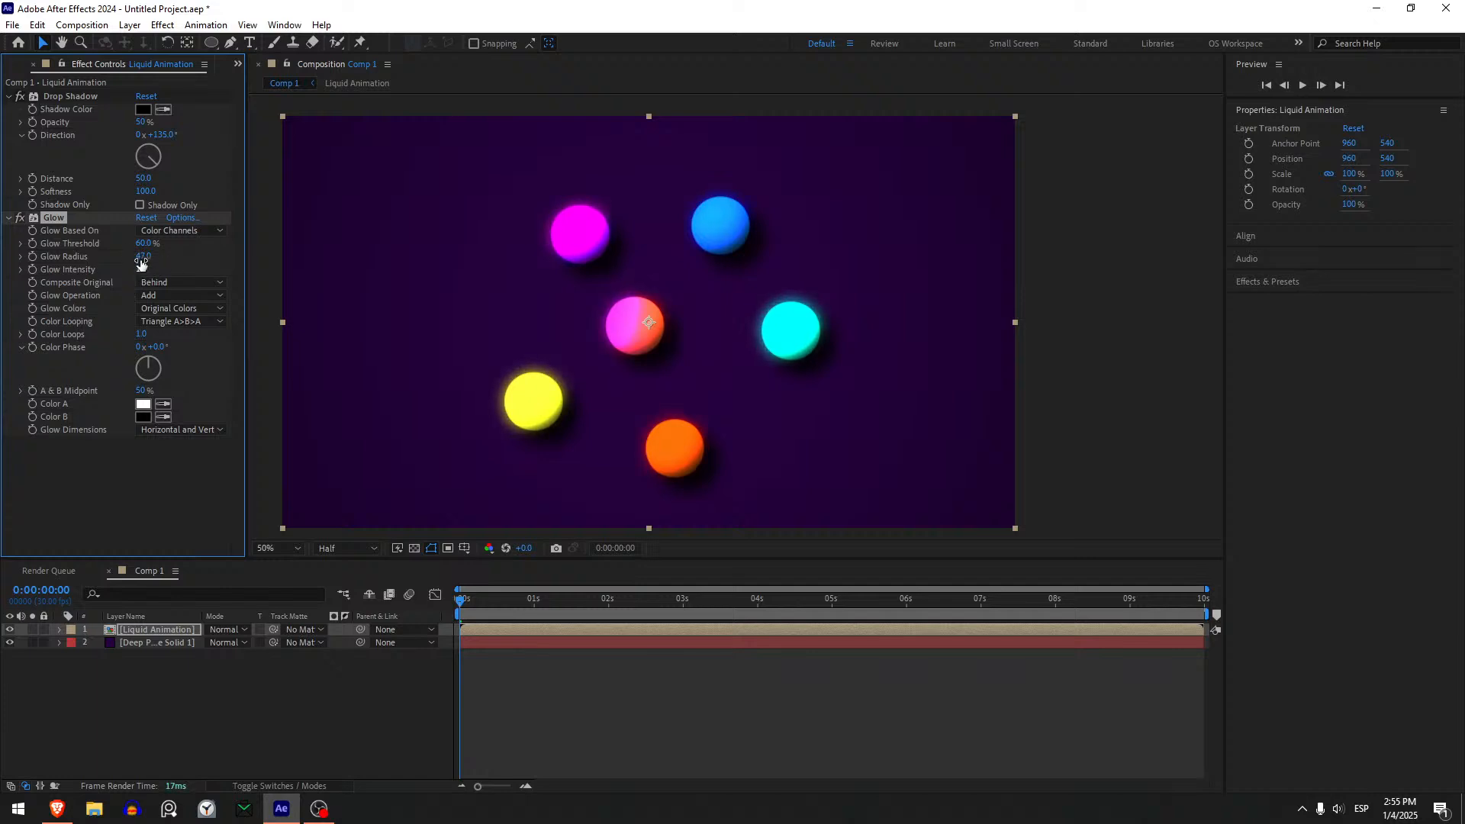
drag(145, 249, 232, 248)
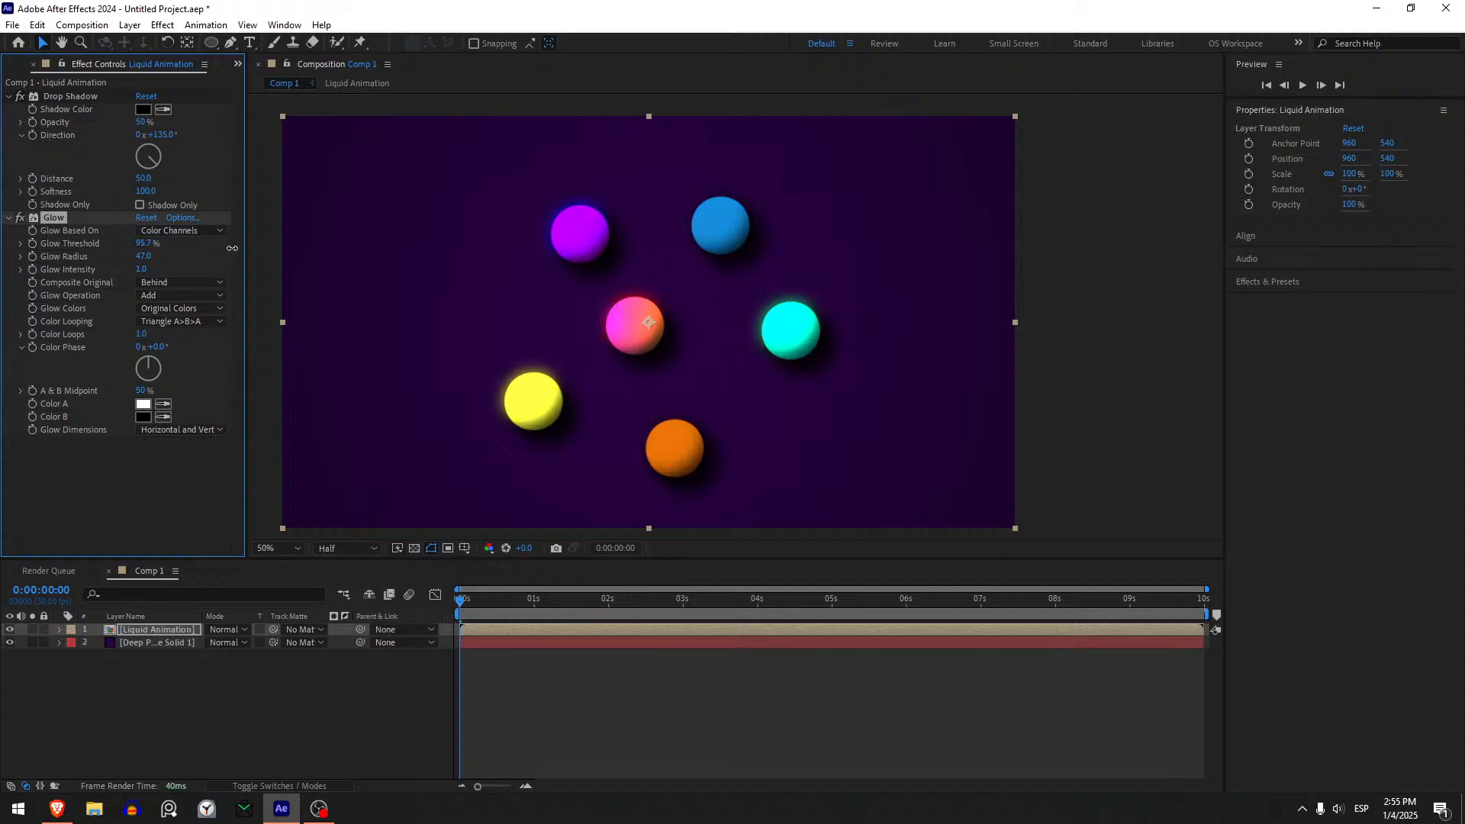
drag(144, 244, 163, 255)
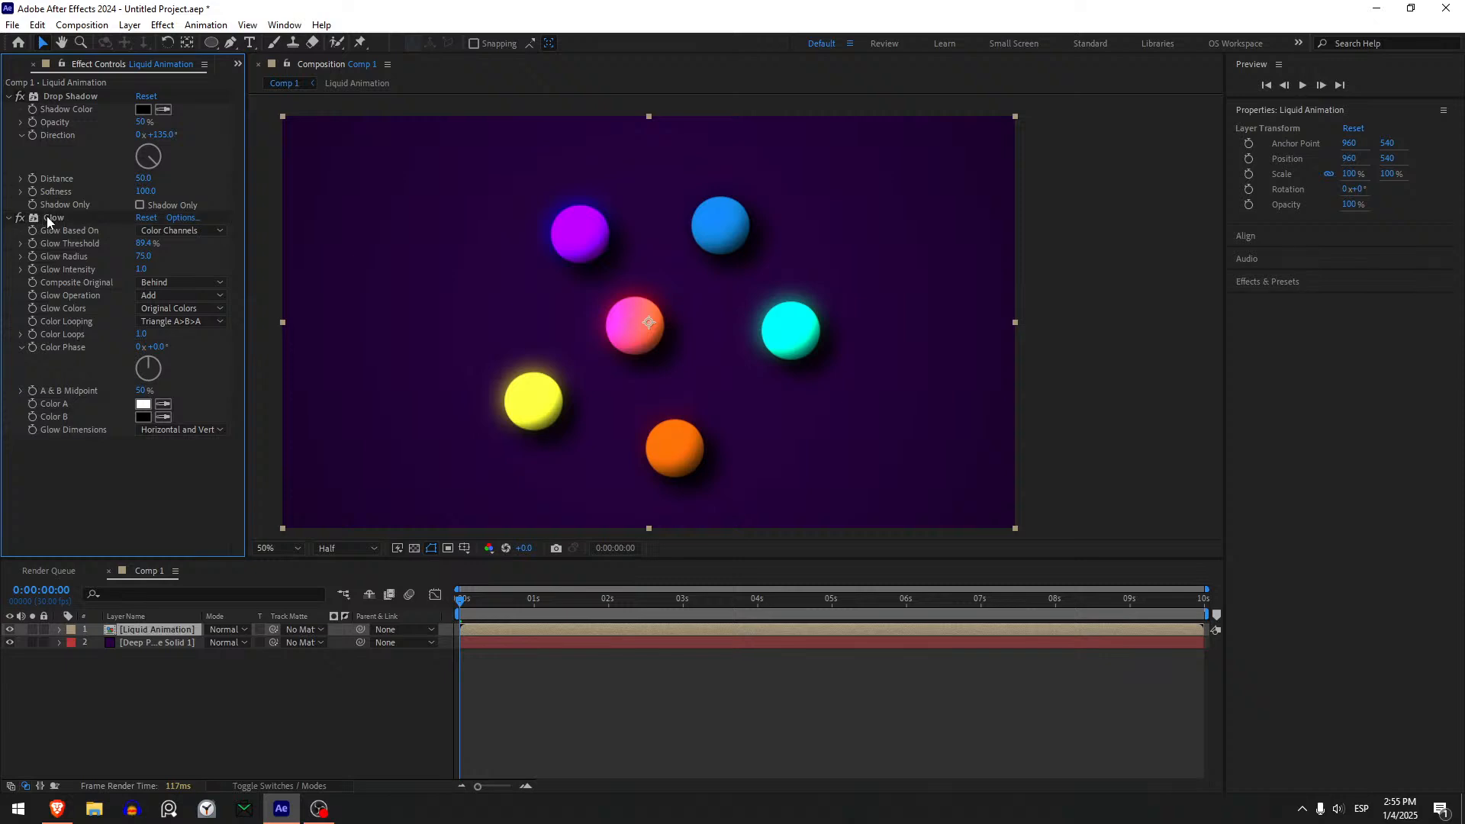
drag(141, 269, 179, 264)
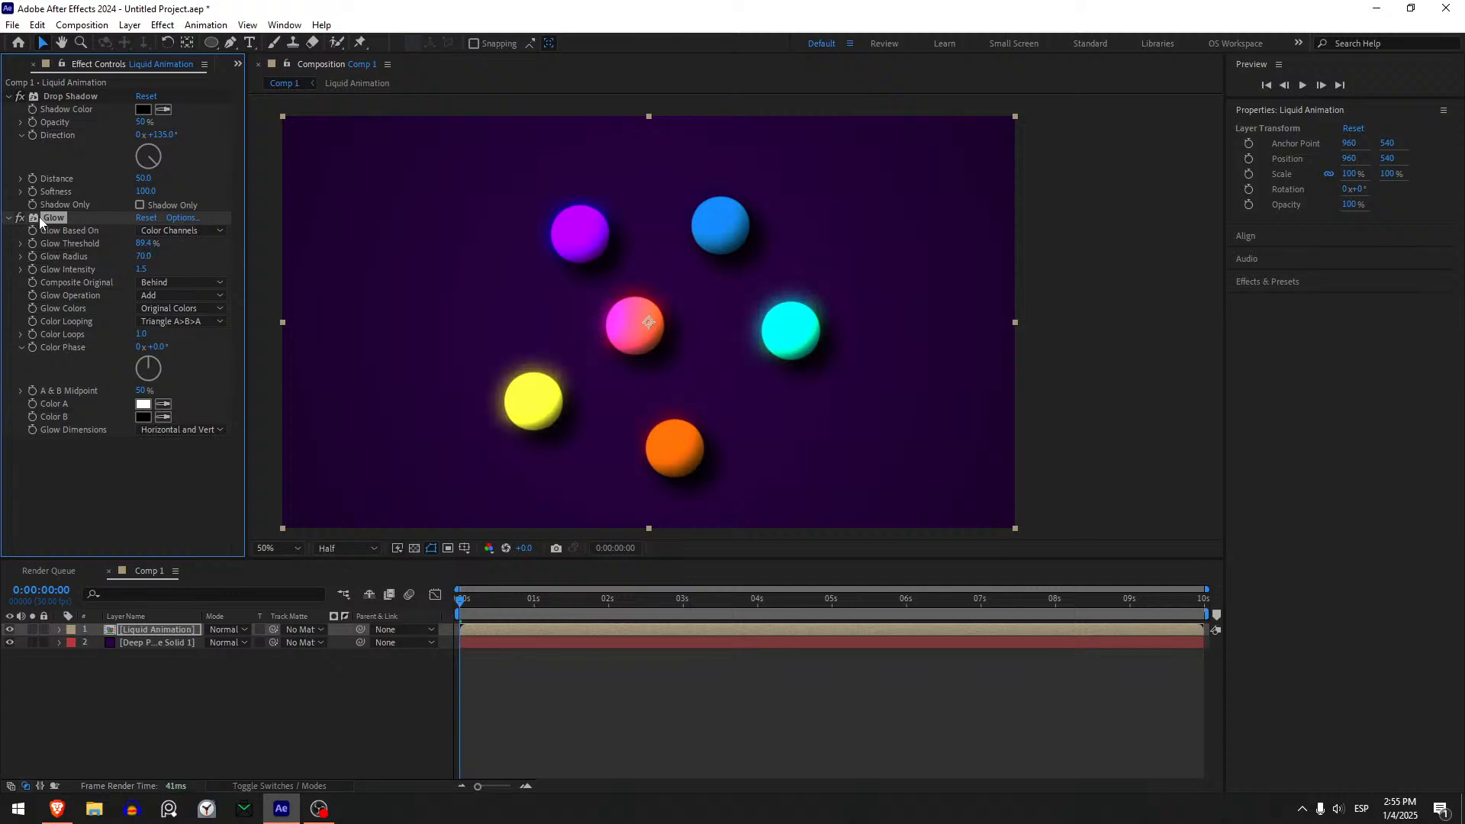
key(ctrl+d)
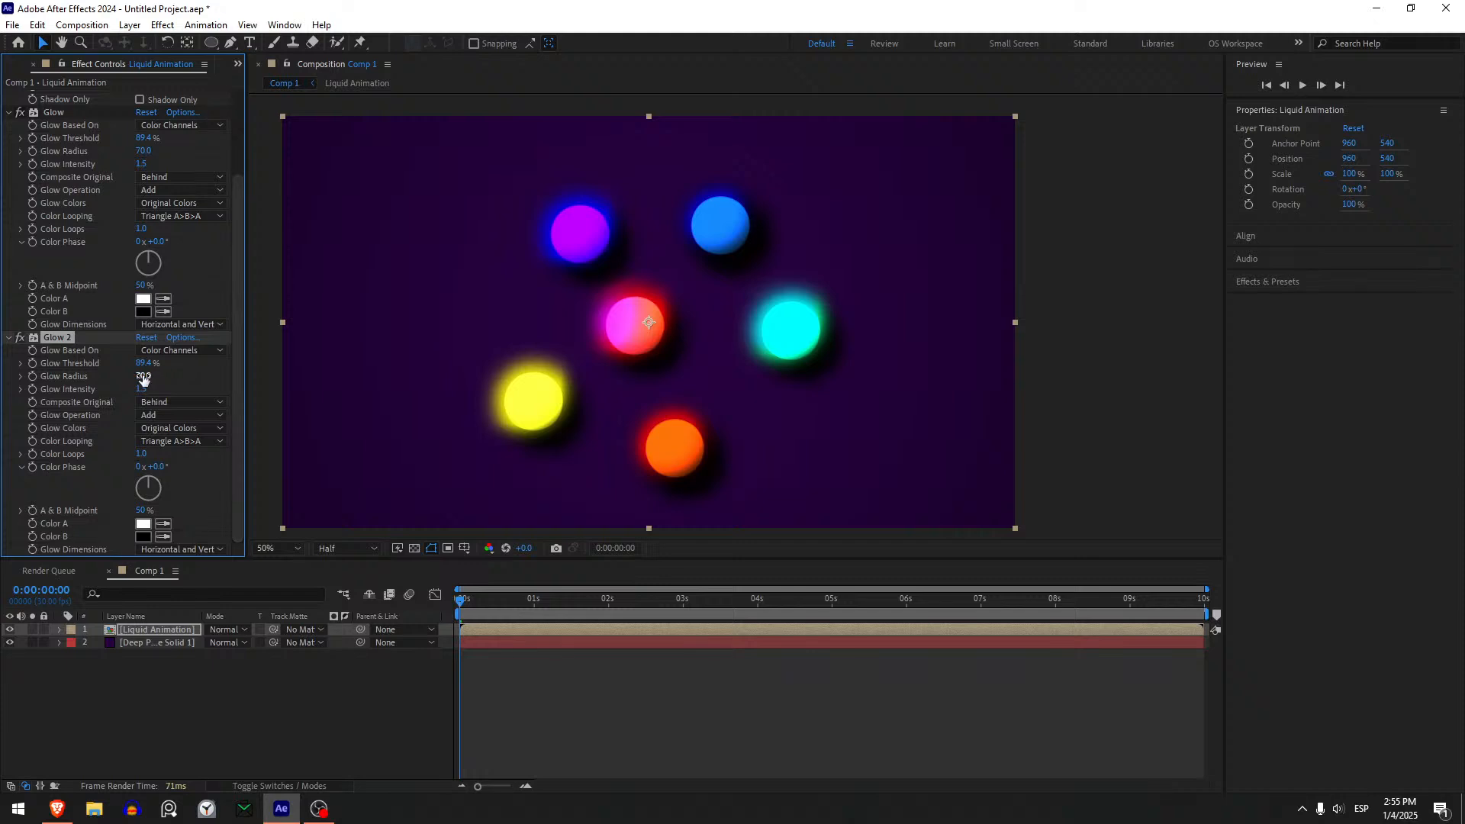
- Set the second Glow effect on the Liquid Animation layer to threshold 23.1%, radius 429 and intensity 1.0
drag(152, 376, 165, 374)
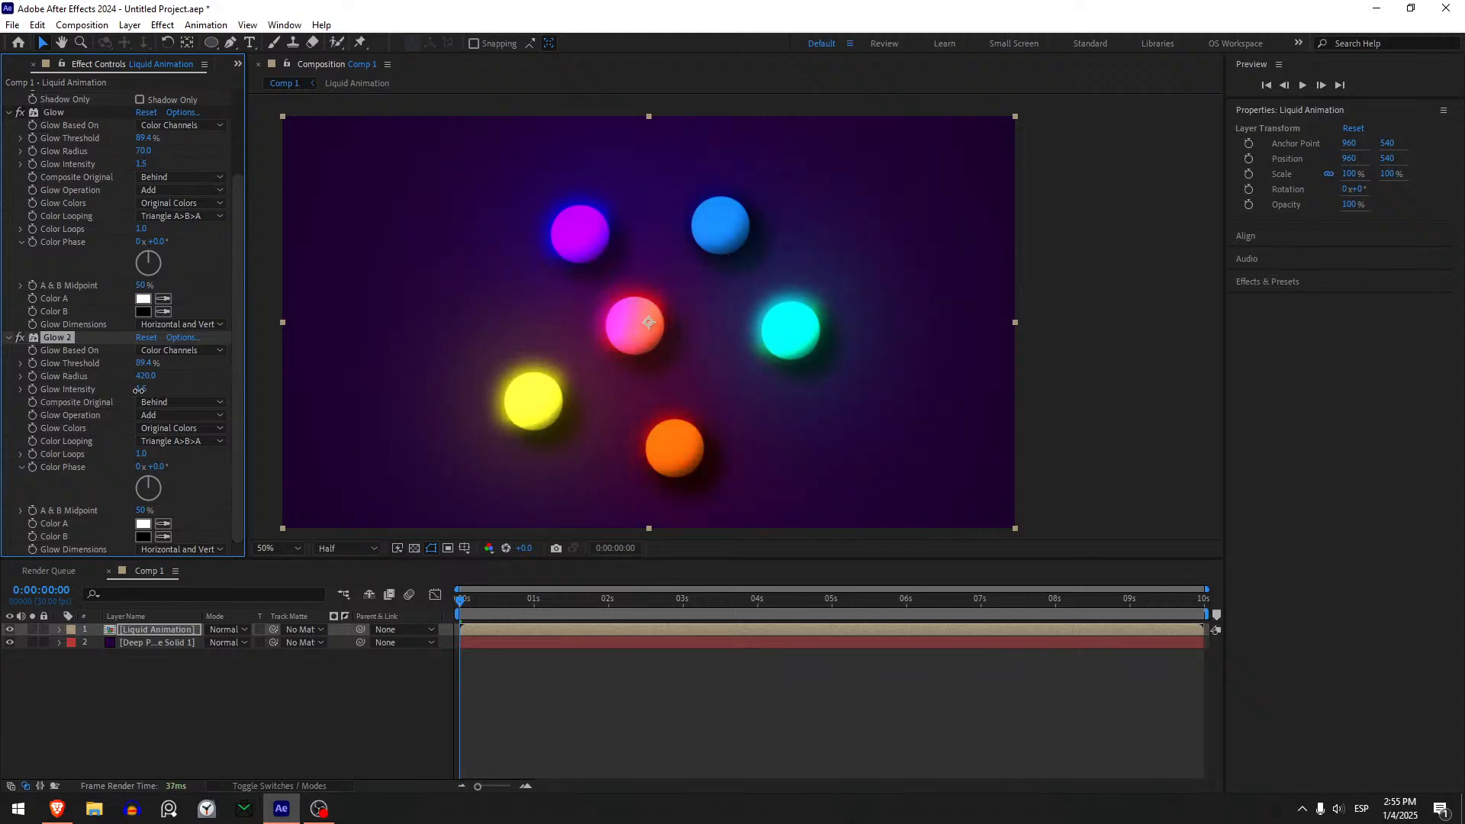
drag(95, 405, 173, 367)
drag(69, 388, 119, 393)
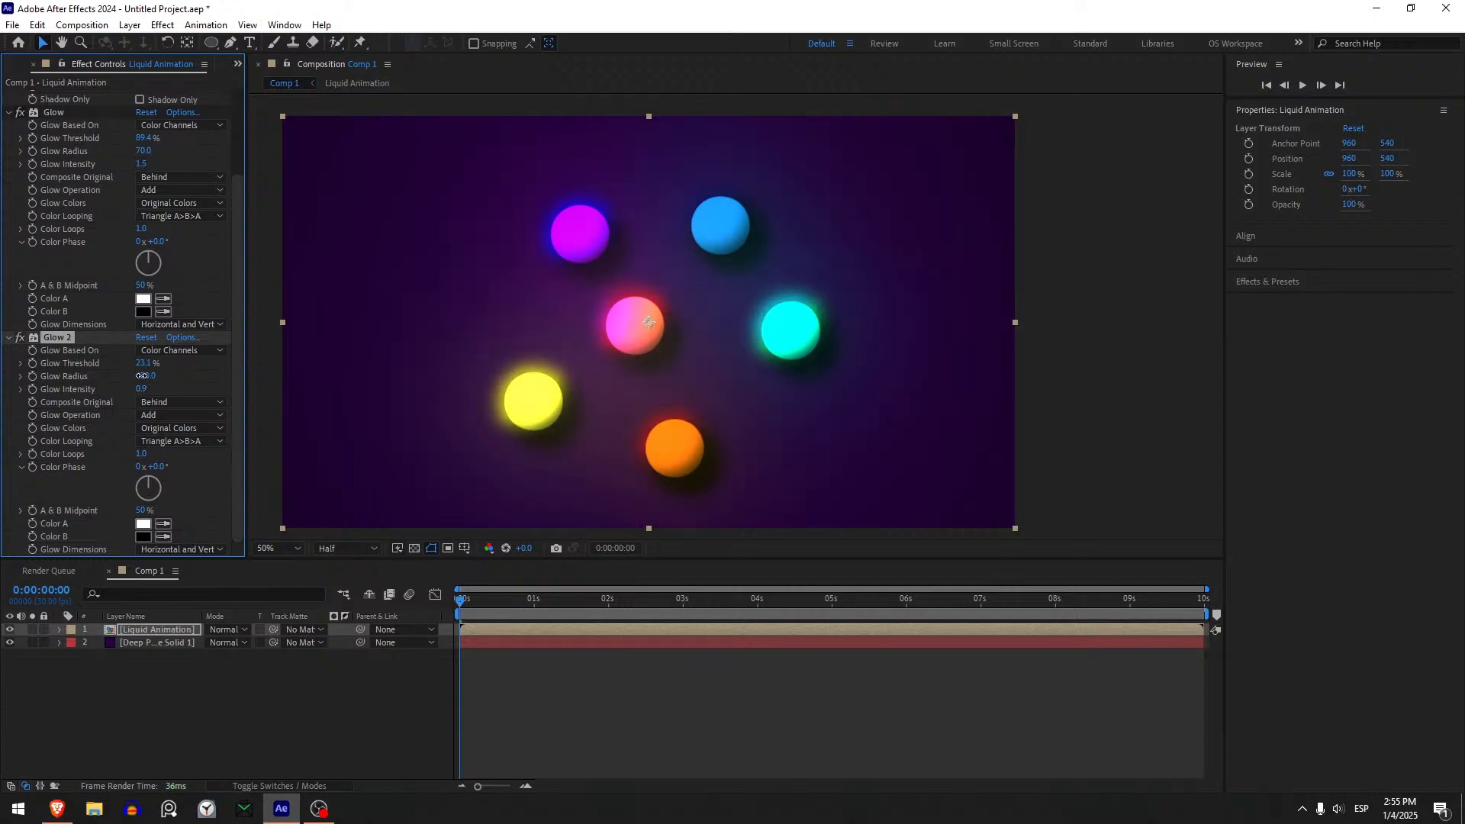
mouse_move(133, 383)
mouse_down()
mouse_move(159, 380)
mouse_move(122, 392)
mouse_up()
mouse_move(151, 380)
mouse_down()
mouse_move(118, 385)
mouse_move(170, 380)
mouse_move(93, 391)
mouse_move(162, 386)
mouse_up()
- Set the first Glow to threshold 100%, radius 70 and intensity 0.7, and the second Glow's intensity to 1.1
mouse_move(141, 164)
mouse_down()
mouse_move(107, 180)
mouse_move(137, 140)
mouse_move(124, 146)
mouse_move(171, 158)
mouse_move(129, 165)
mouse_move(161, 152)
mouse_up()
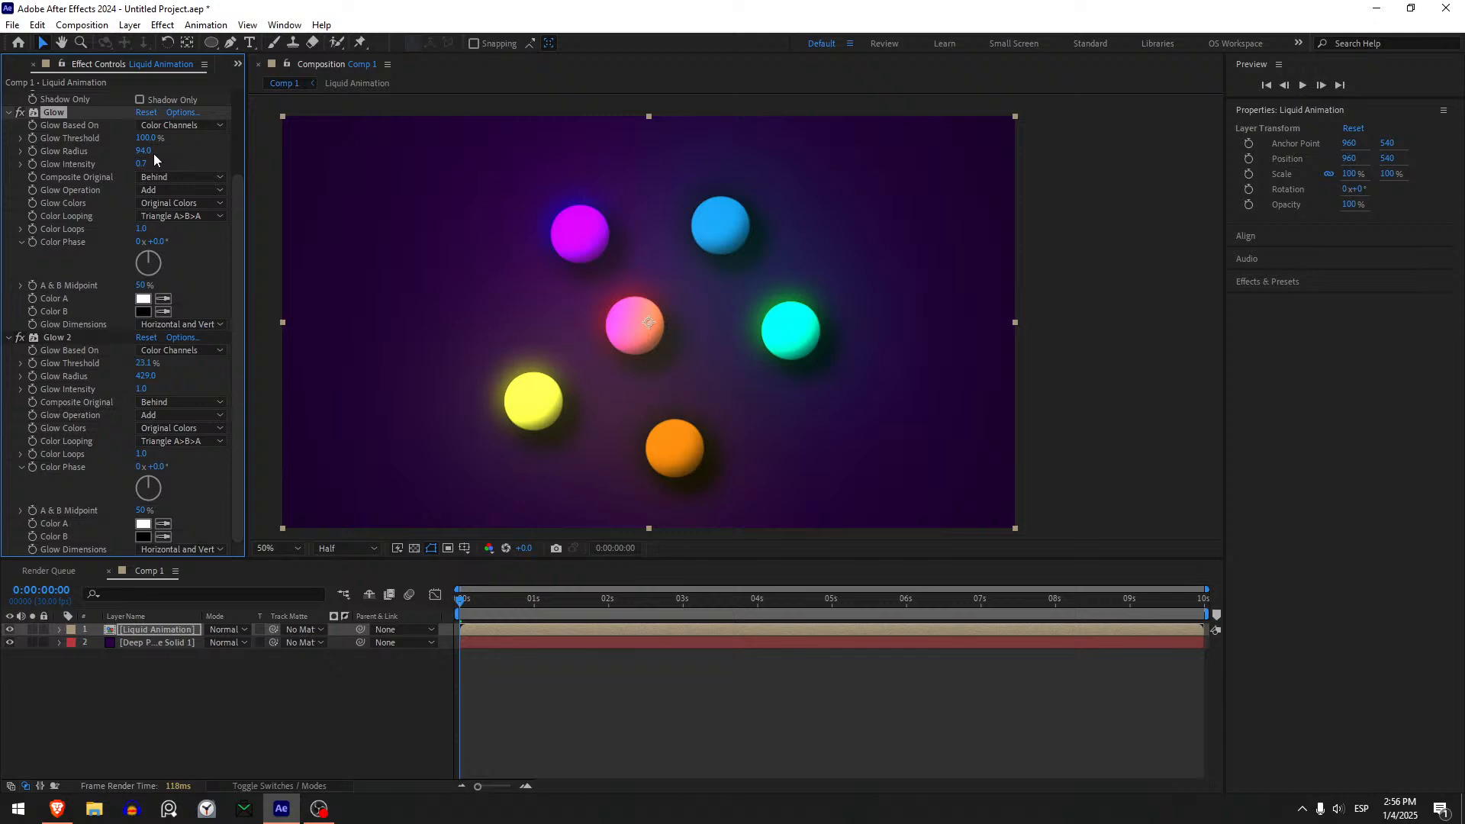
key(ctrl+z)
click(112, 364)
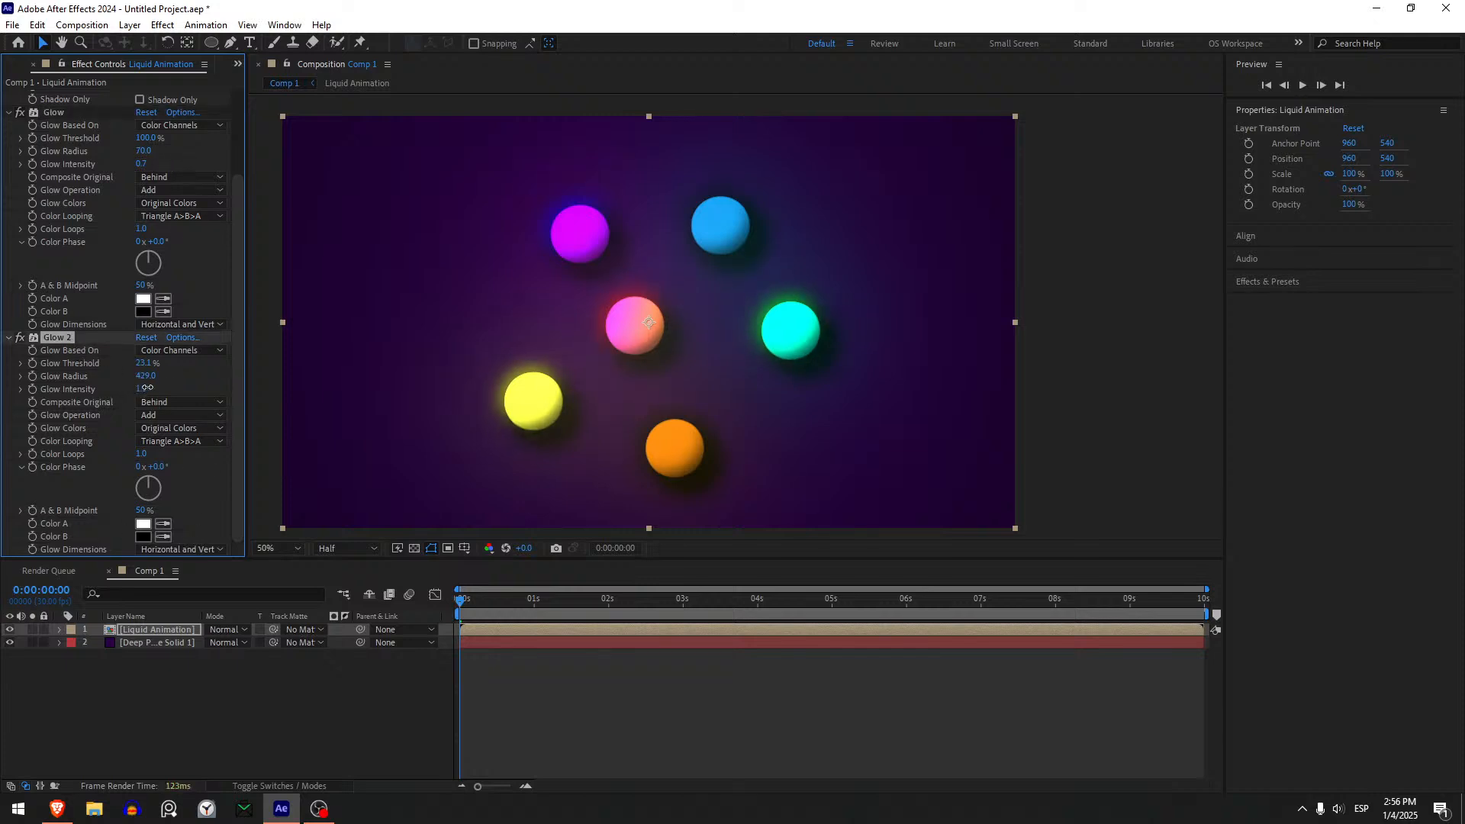
mouse_move(147, 388)
mouse_down()
mouse_move(174, 392)
mouse_move(147, 371)
mouse_up()
- Set the first Glow effect to threshold 55.7%, radius 53 and intensity 0.4
scroll(94, 293, up, 1)
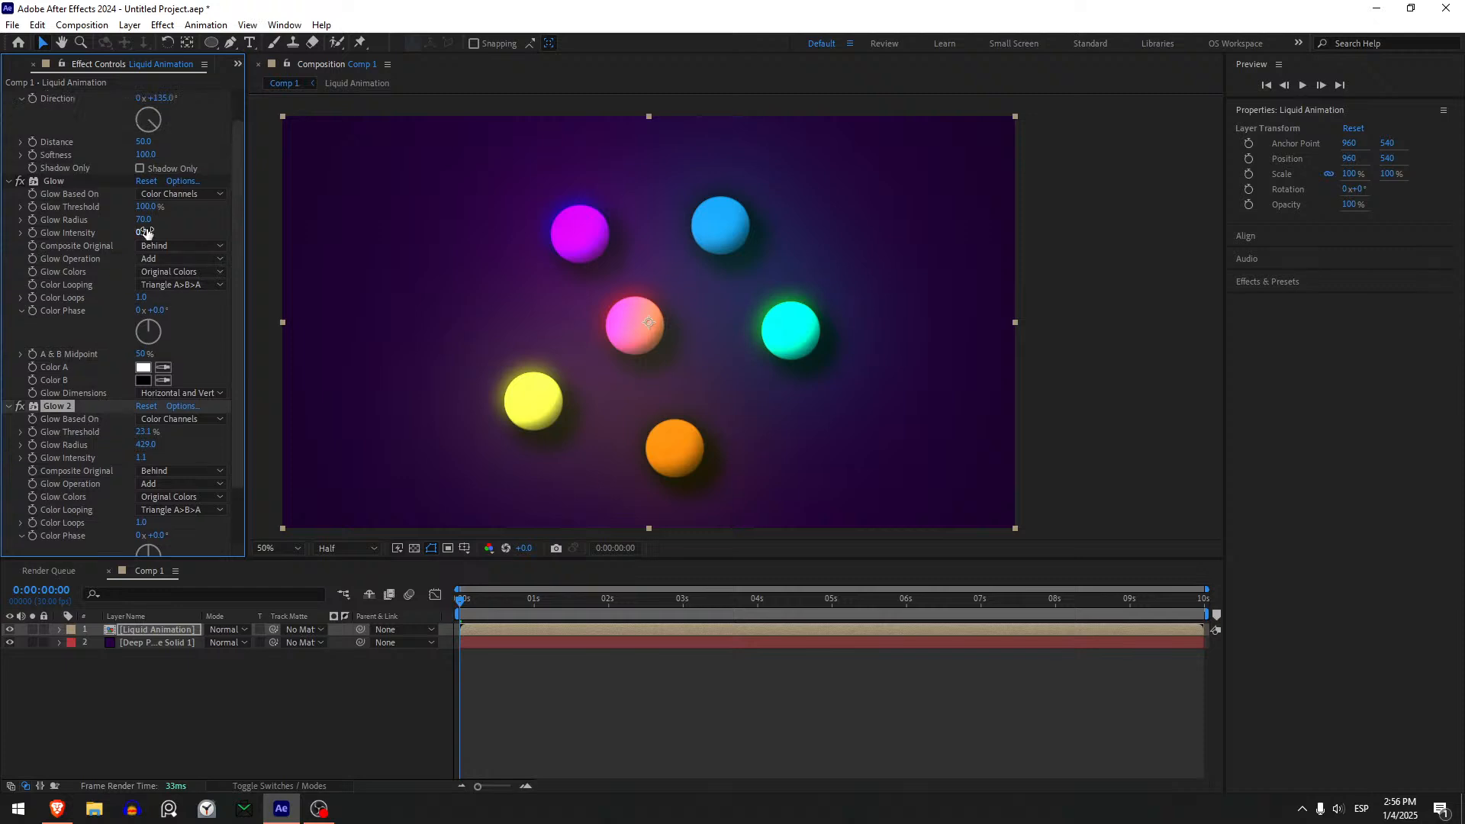
mouse_move(143, 220)
mouse_down()
mouse_move(168, 231)
mouse_move(187, 221)
mouse_move(84, 221)
mouse_move(129, 218)
mouse_up()
key(ctrl+z)
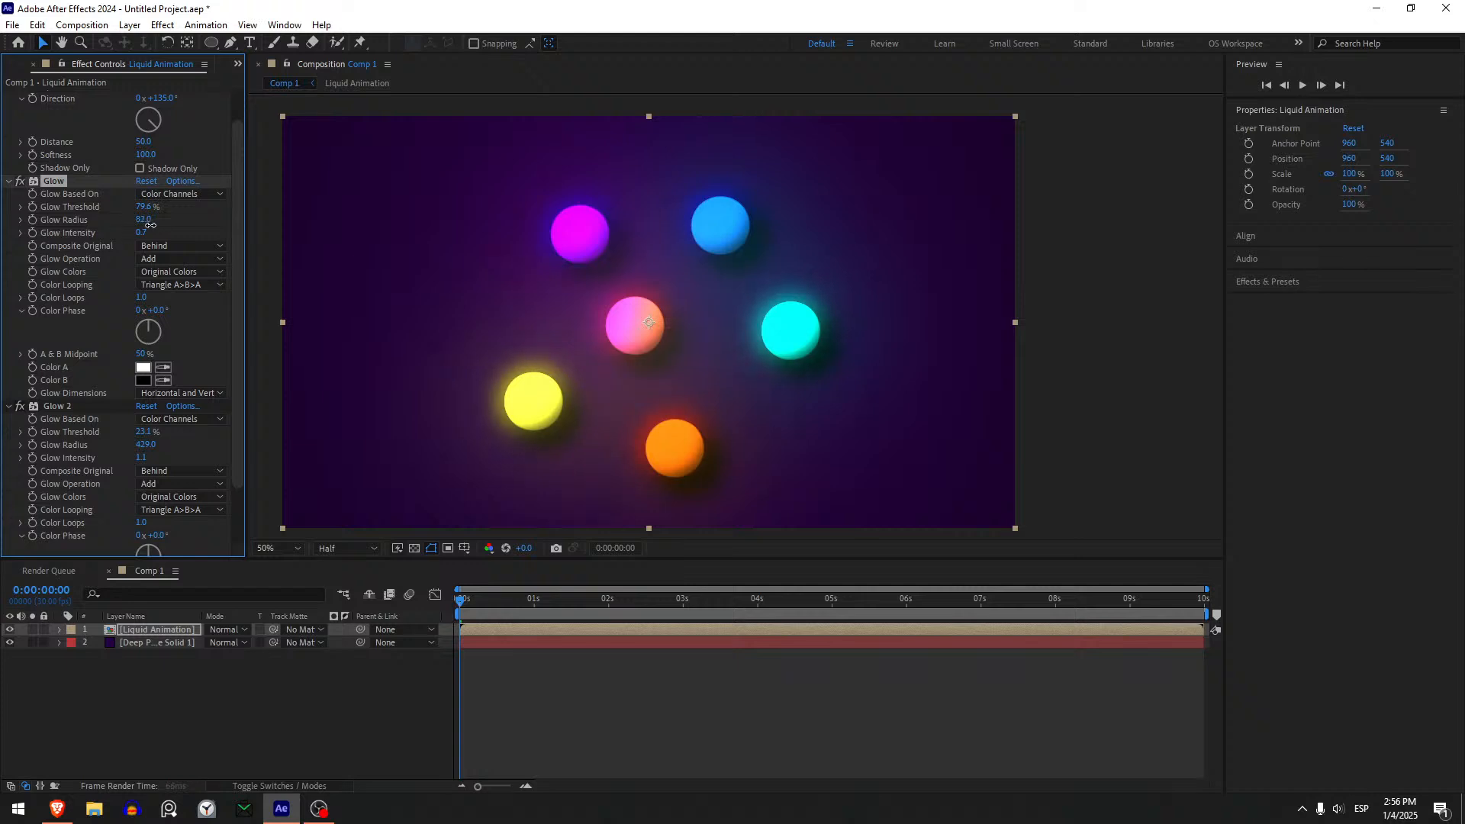
drag(151, 225, 138, 231)
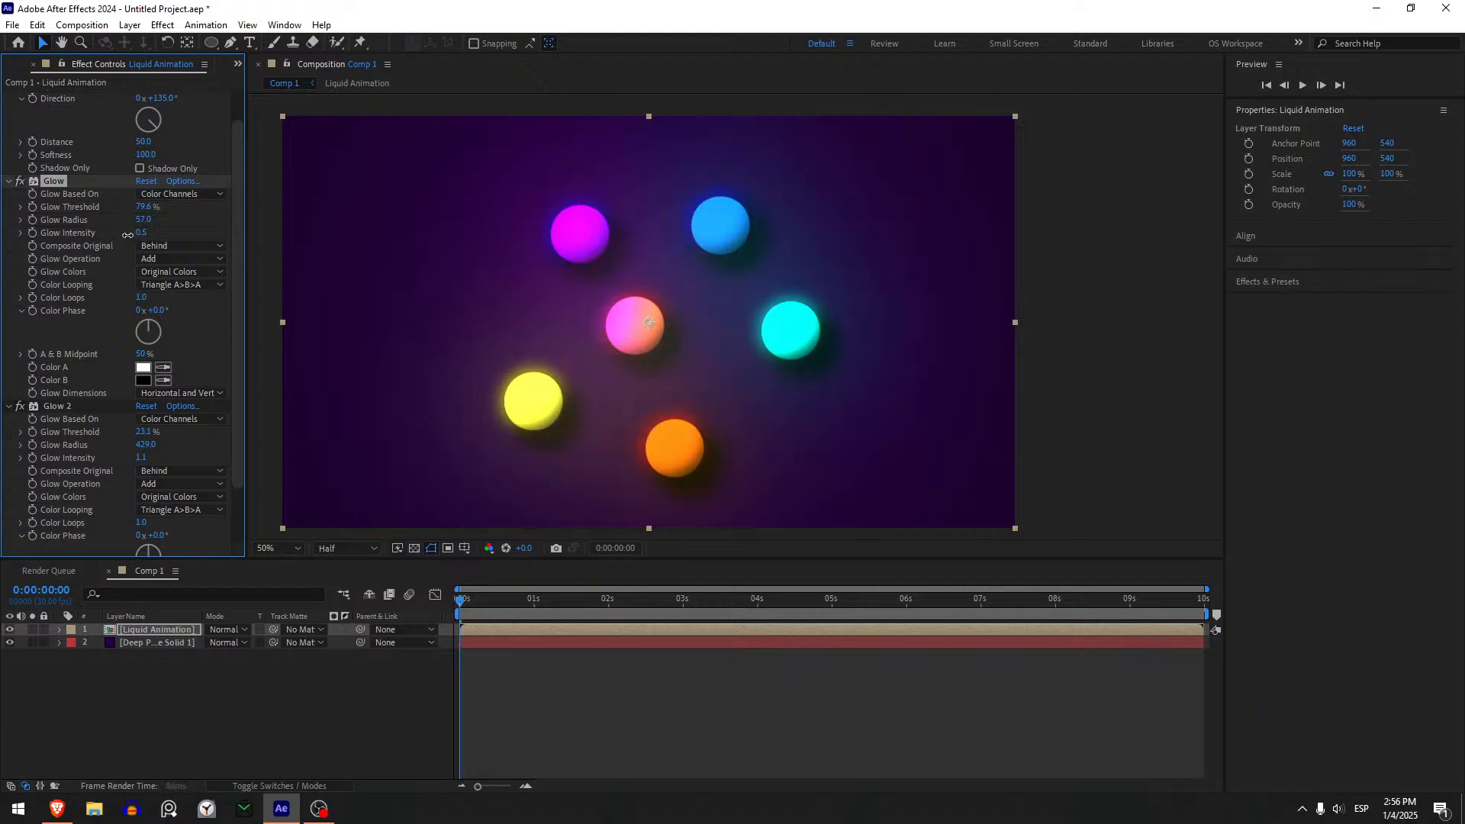
mouse_move(124, 216)
mouse_down()
mouse_move(89, 226)
mouse_move(127, 225)
mouse_up()
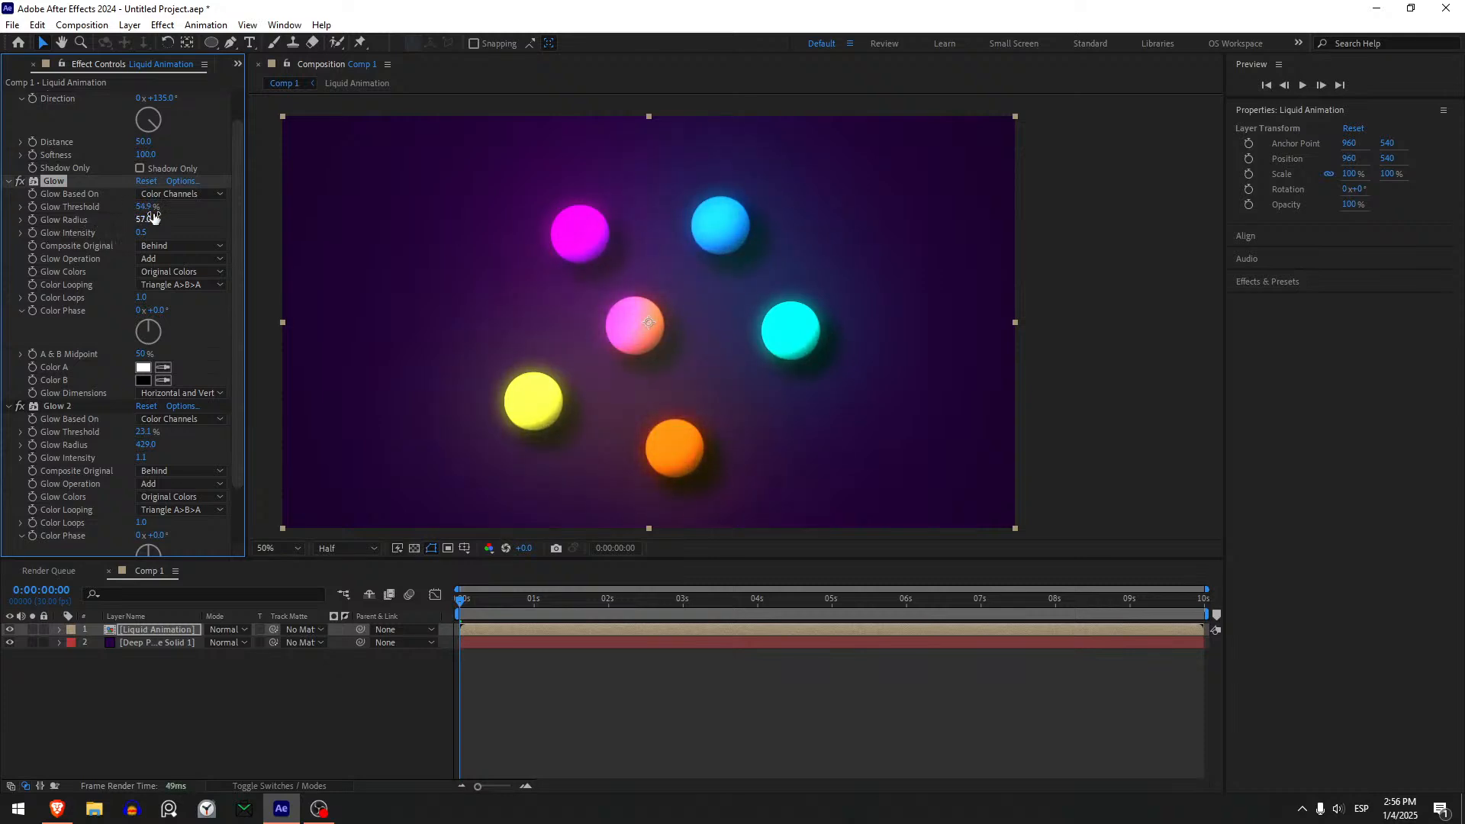
mouse_move(139, 223)
mouse_down()
mouse_move(119, 236)
mouse_move(151, 206)
mouse_up()
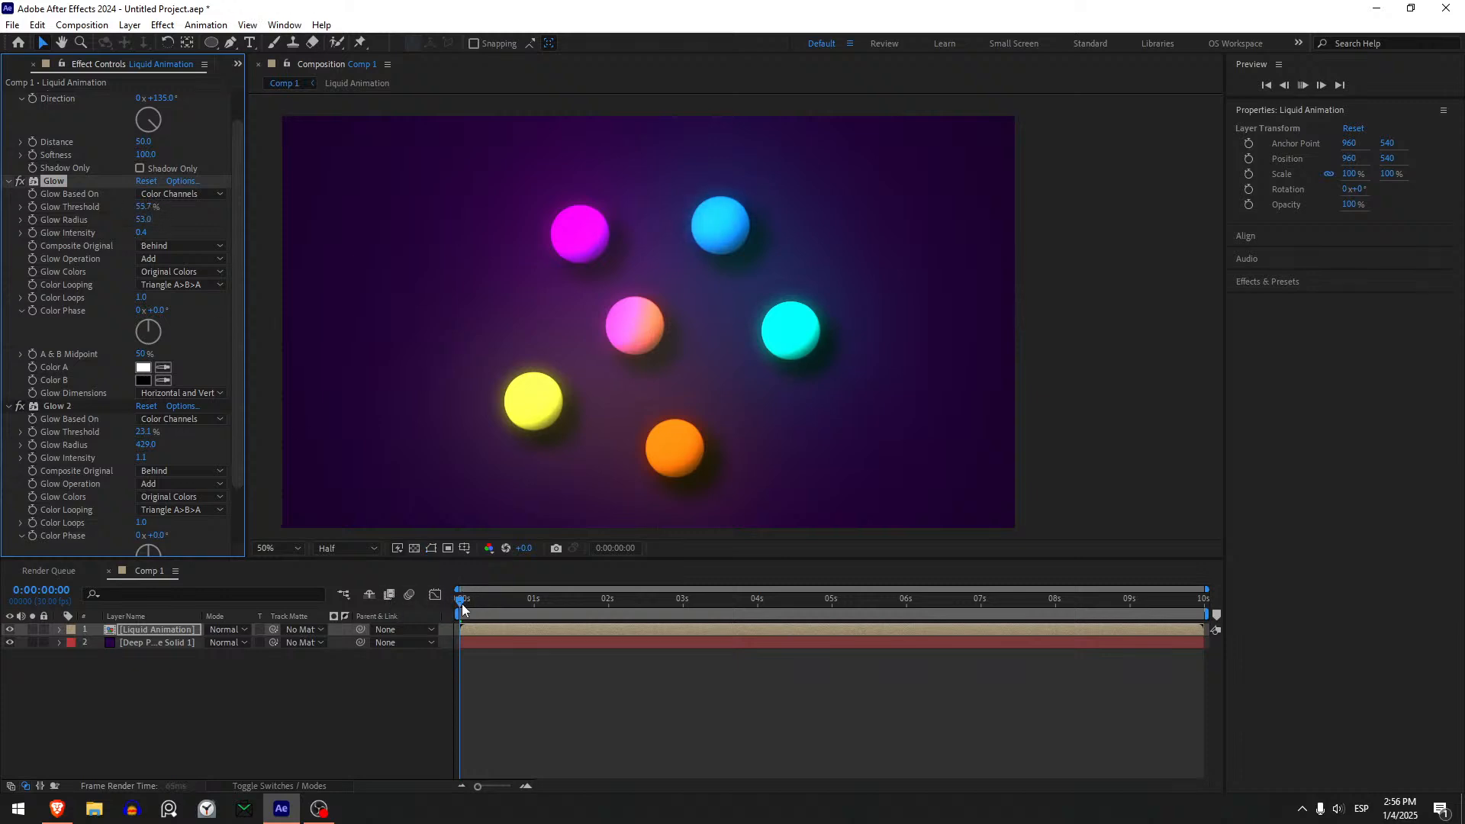
- At the merged-blob frame 0:00:02:03, set the first Glow's threshold to 100% and the second Glow to threshold 27.8% and intensity 0.8
key(space)
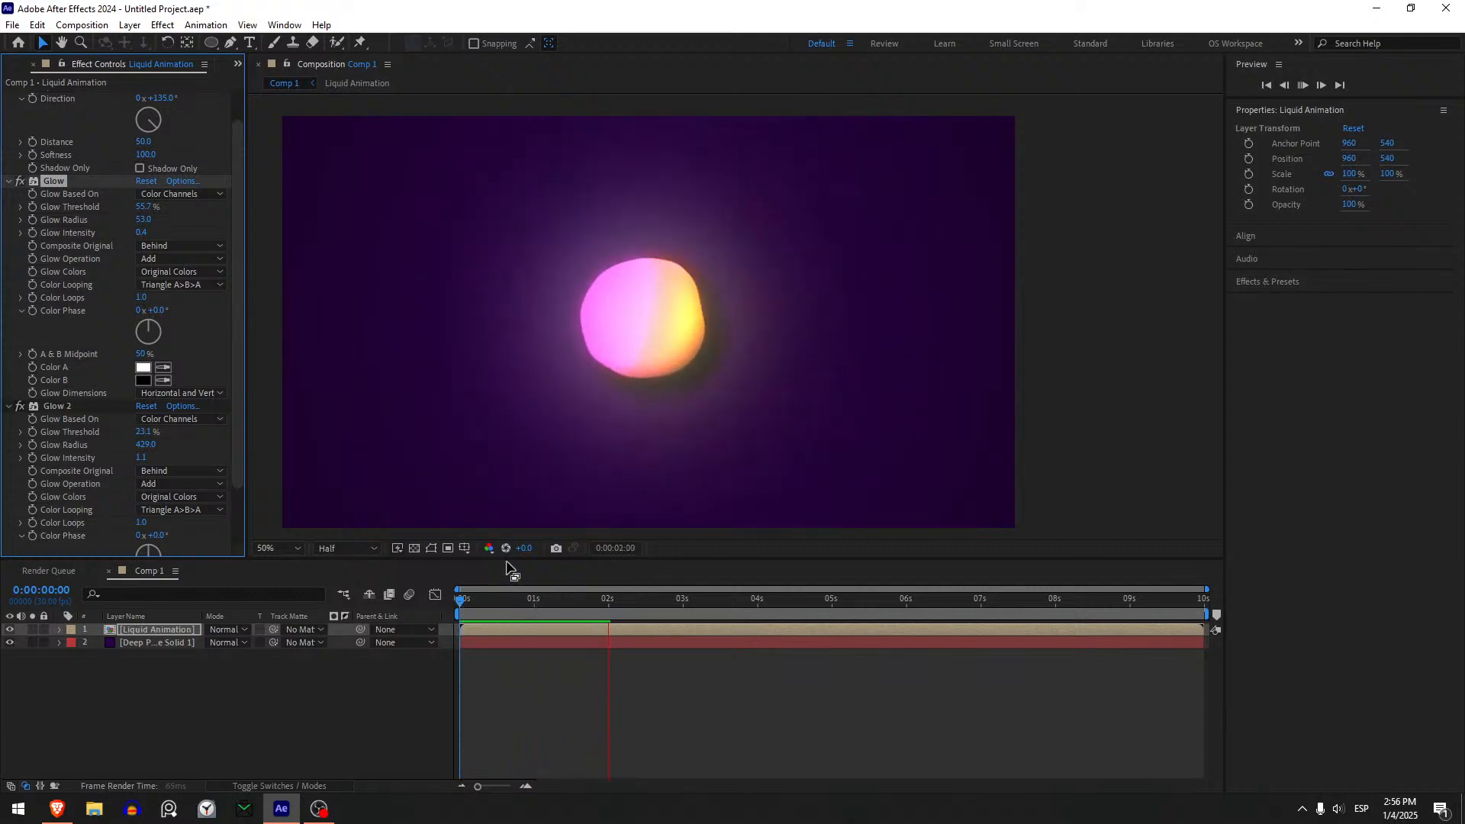
key(space)
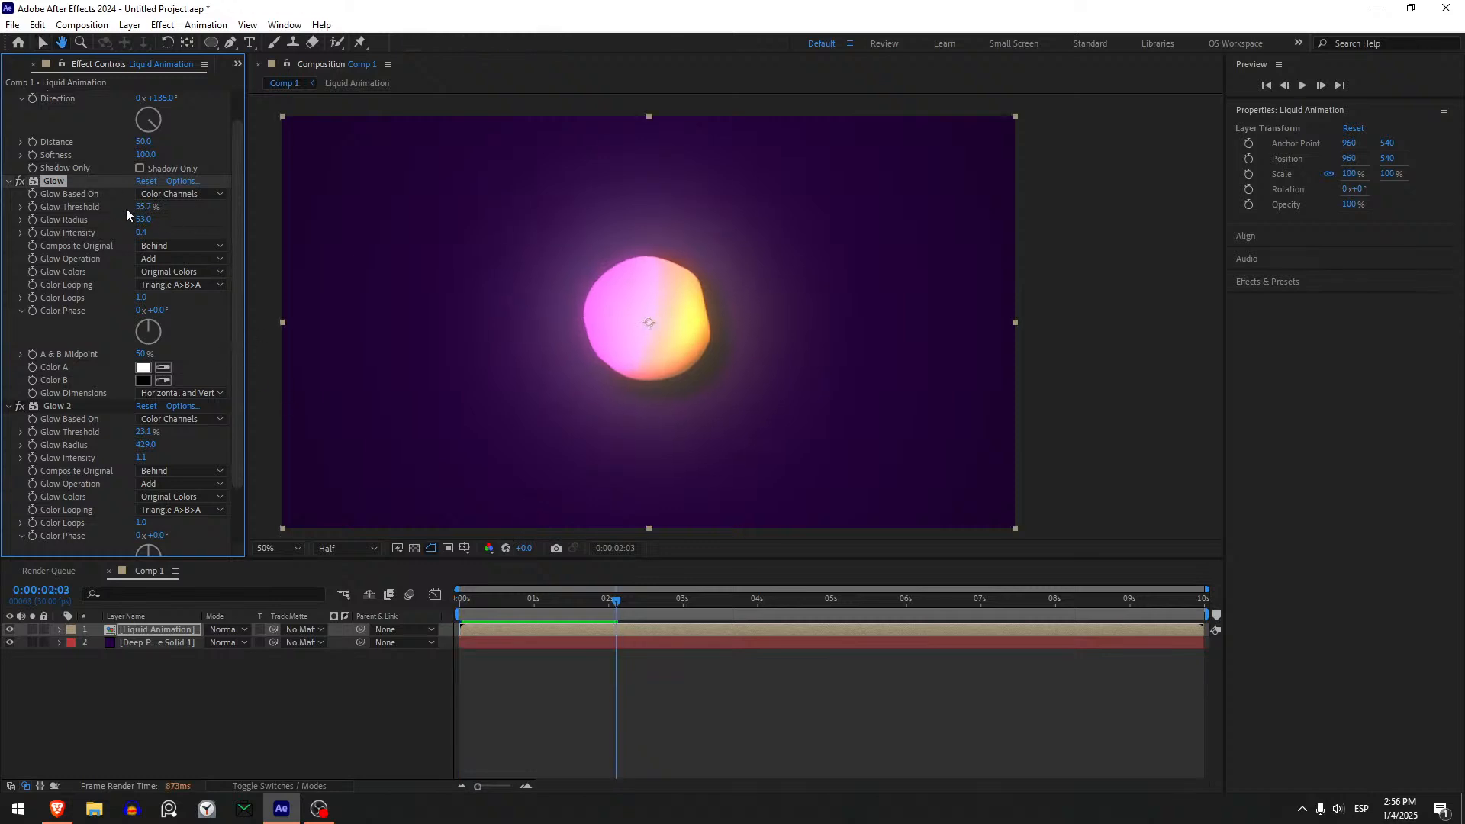
drag(143, 208, 322, 214)
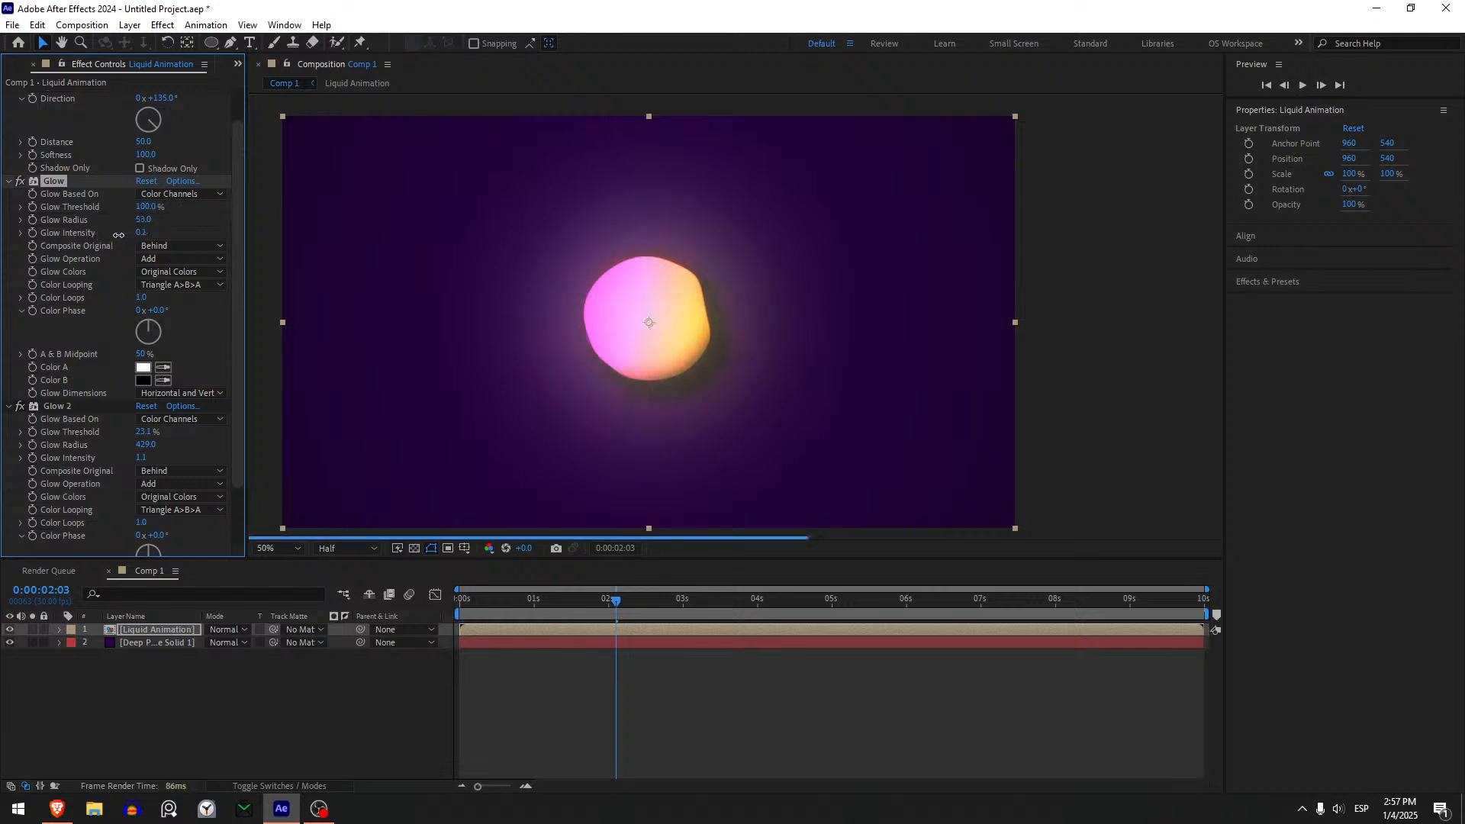
mouse_move(142, 446)
mouse_down()
mouse_move(118, 436)
mouse_move(157, 458)
mouse_move(131, 471)
mouse_up()
key(ctrl+z)
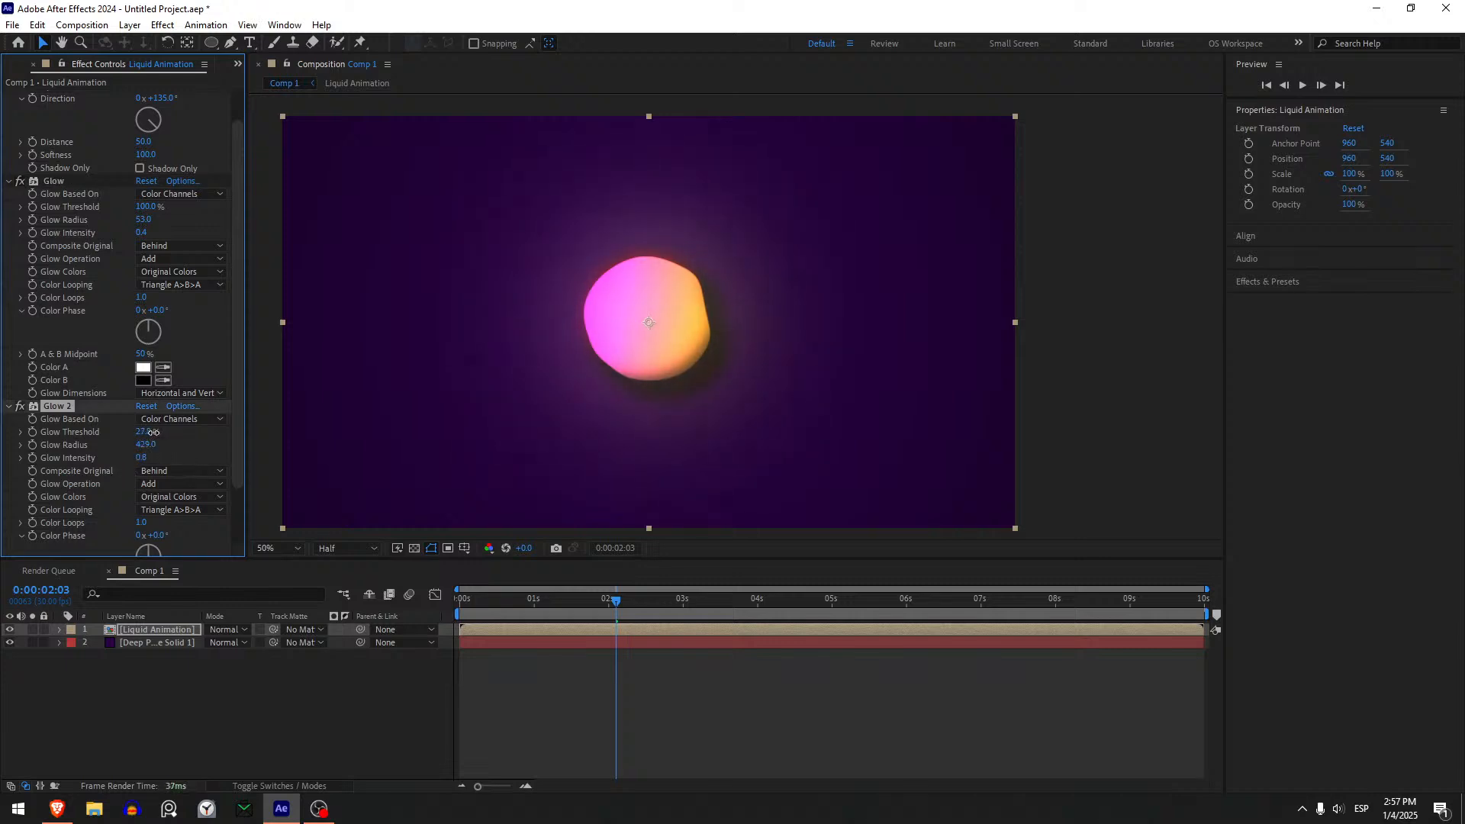
- Preview the animation briefly from the start and set the first Glow's threshold to 83.1% and radius to 82
drag(615, 601, 440, 607)
key(space)
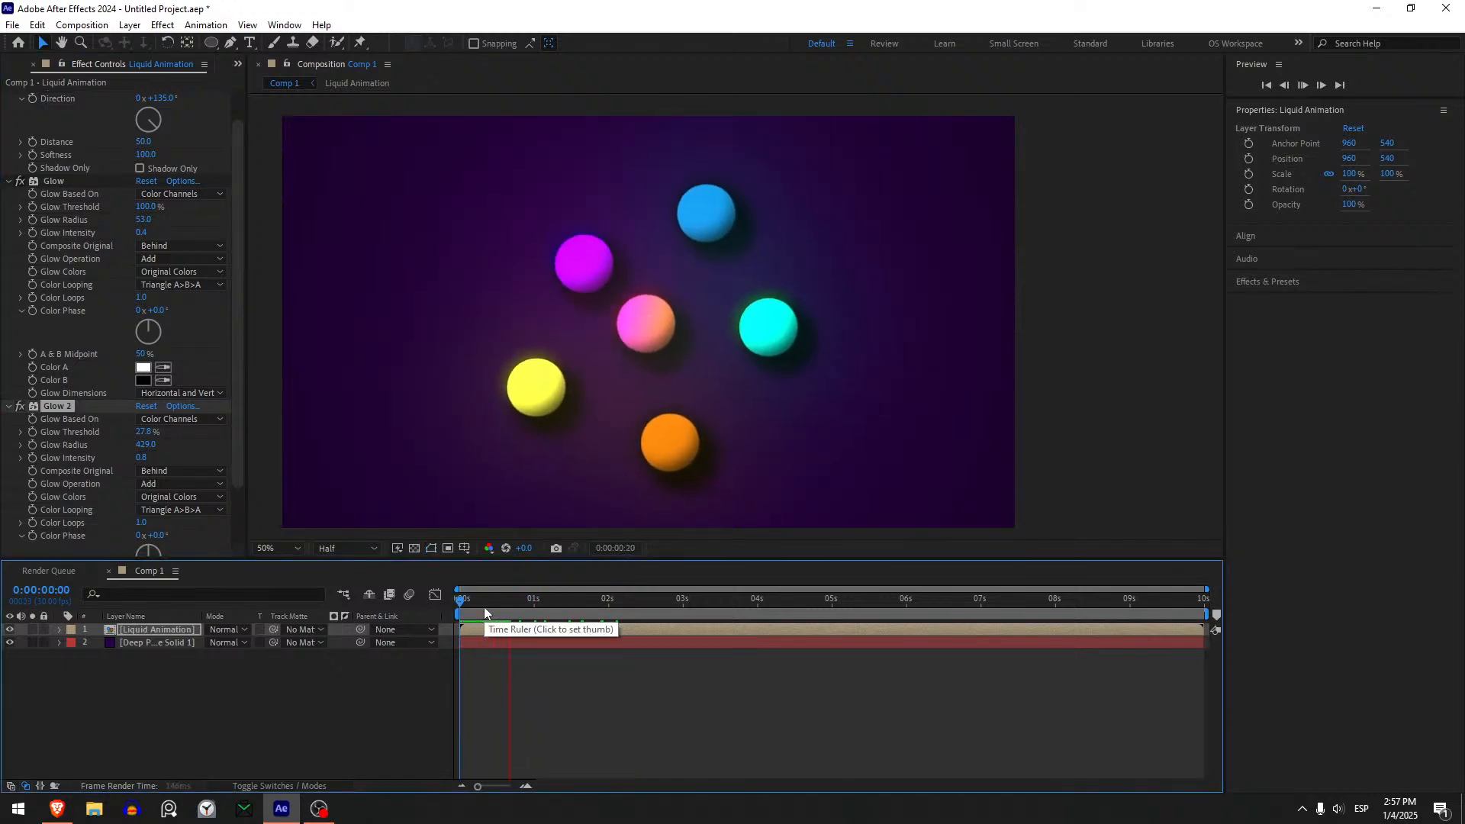
key(space)
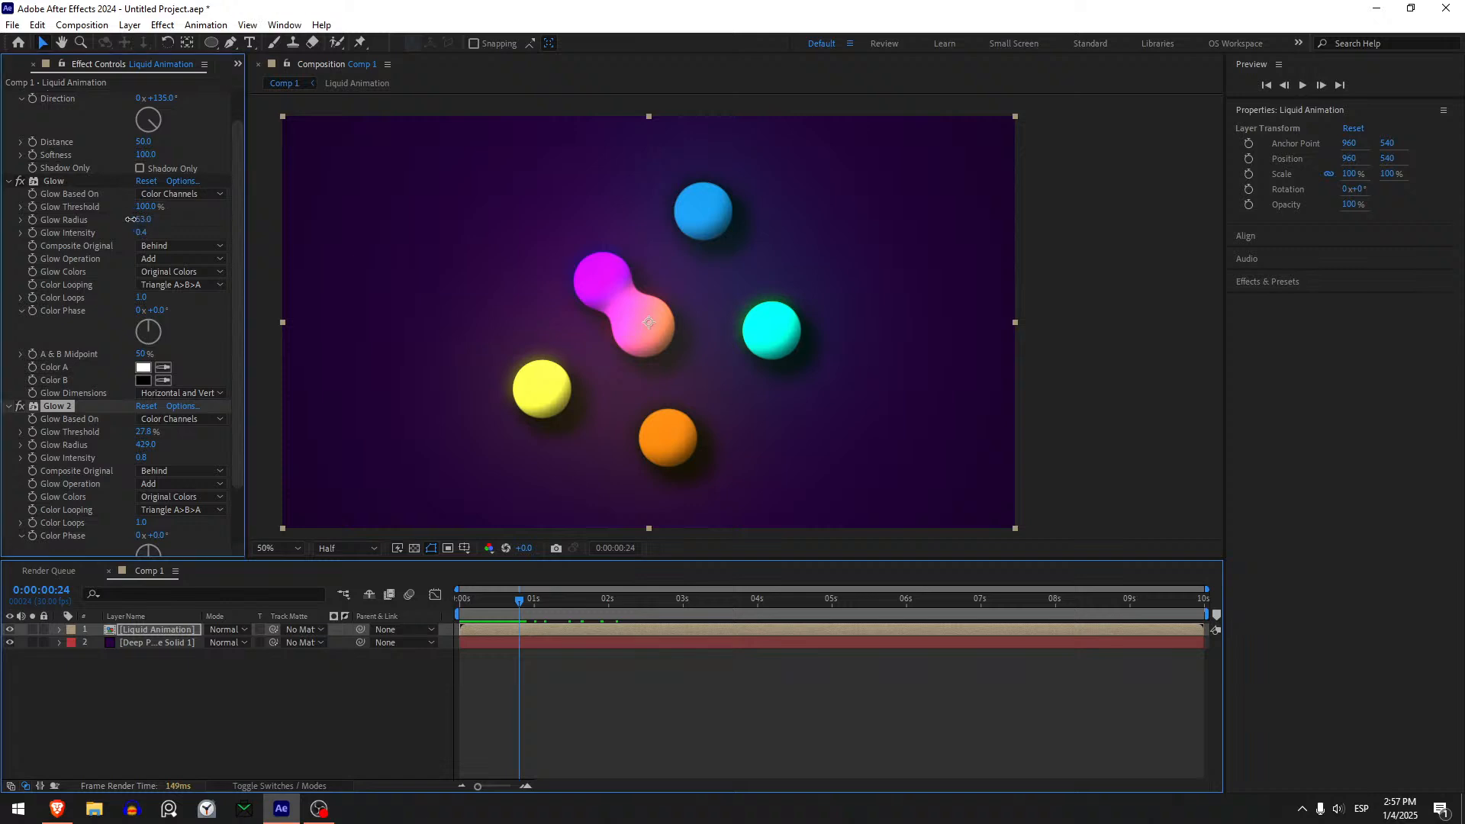
drag(130, 219, 172, 226)
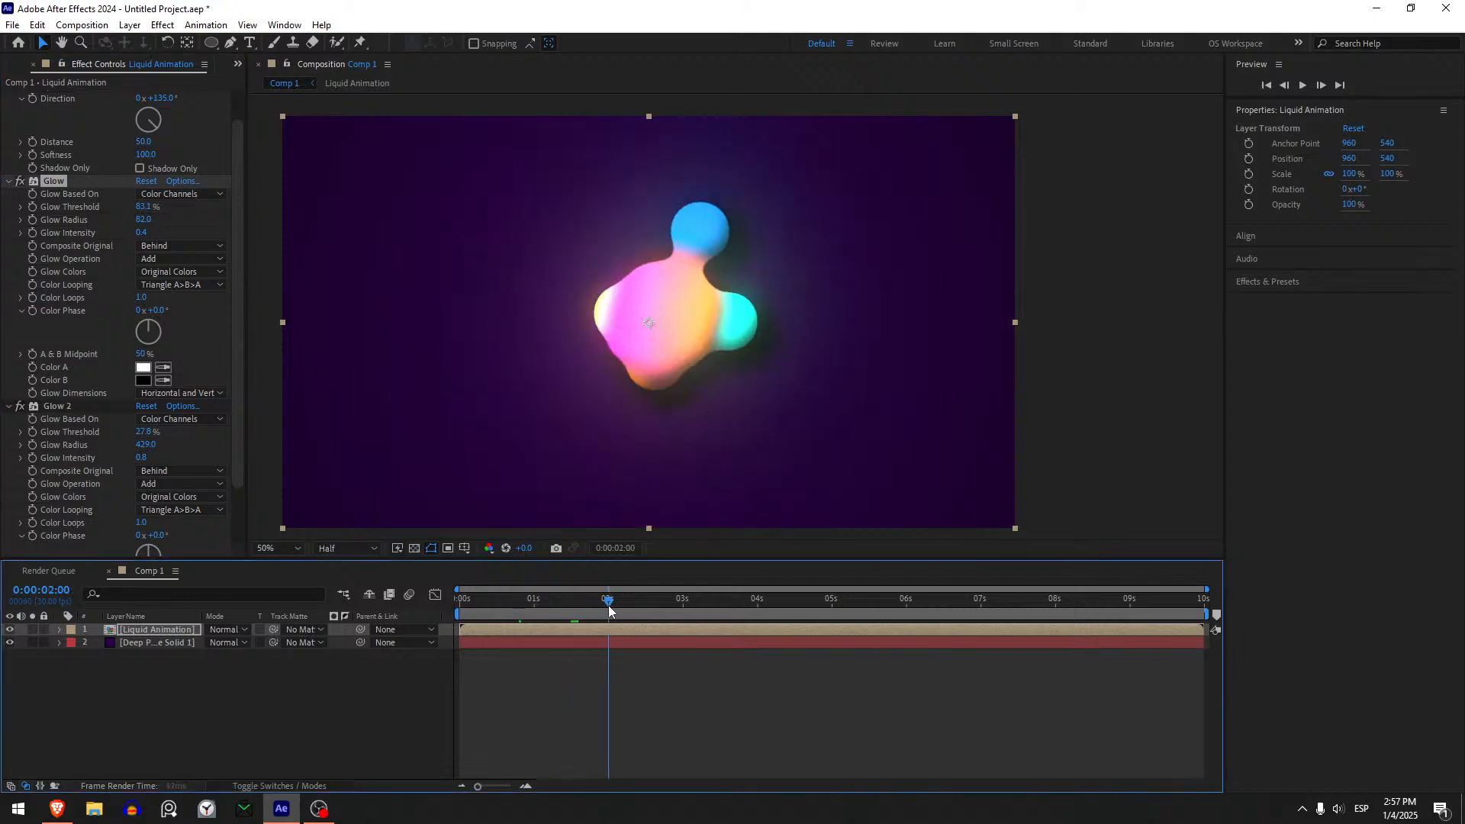
- Play the composition repeatedly from the start to examine the merging blobs with both glows, and return the playhead to the beginning
click(254, 612)
key(space)
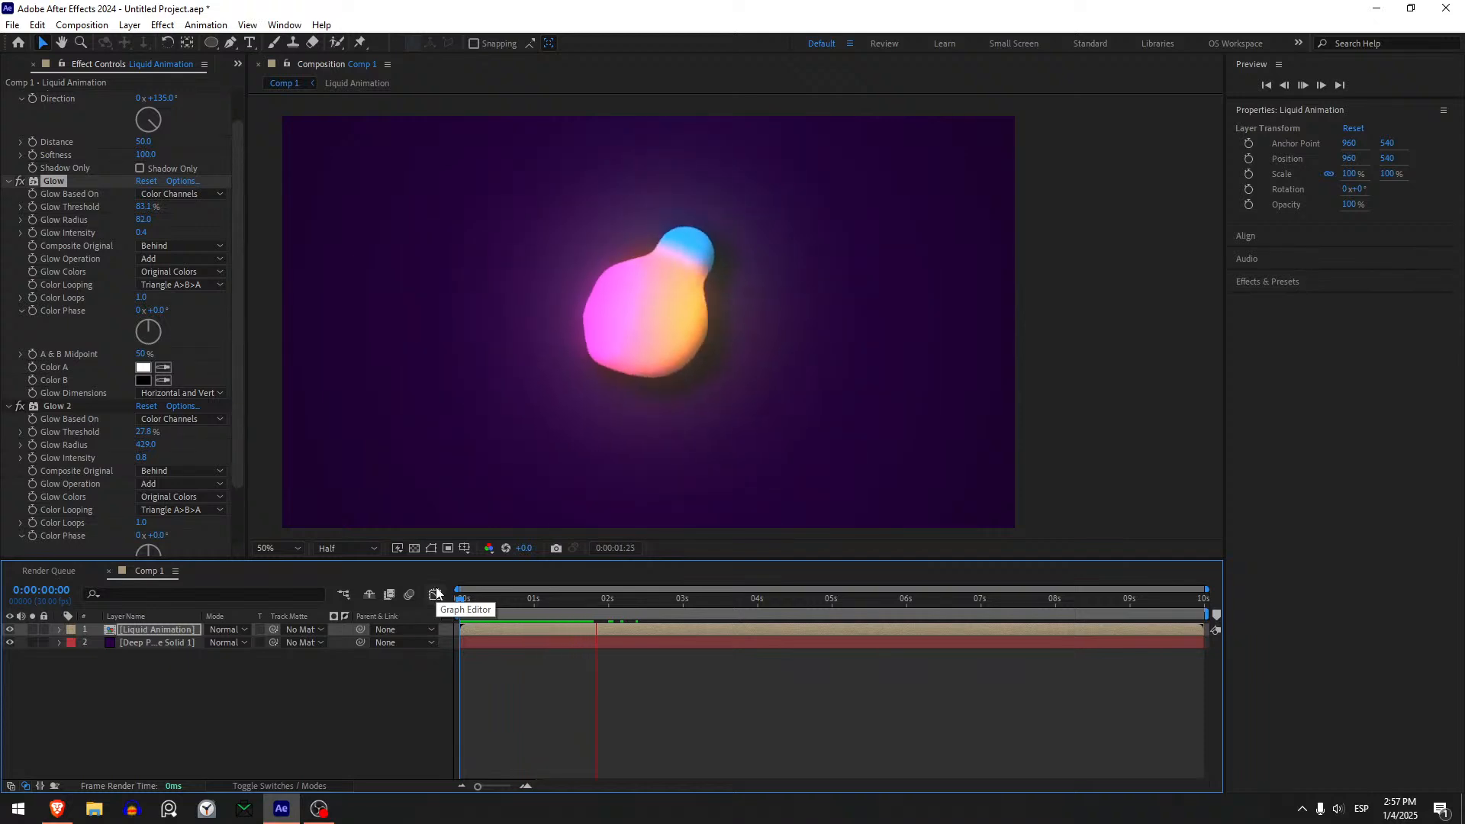
click(444, 608)
key(space)
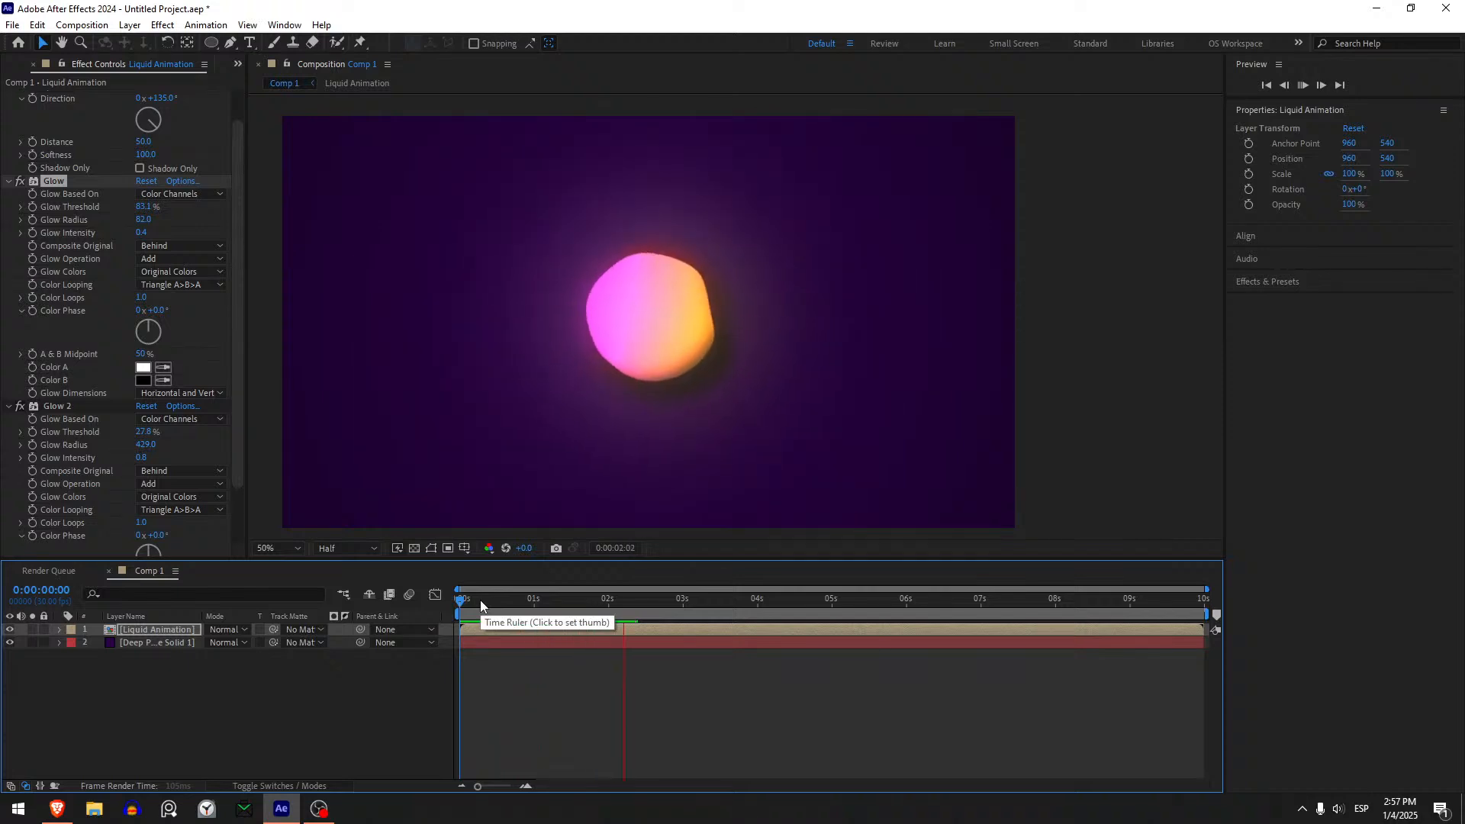
click(460, 605)
key(space)
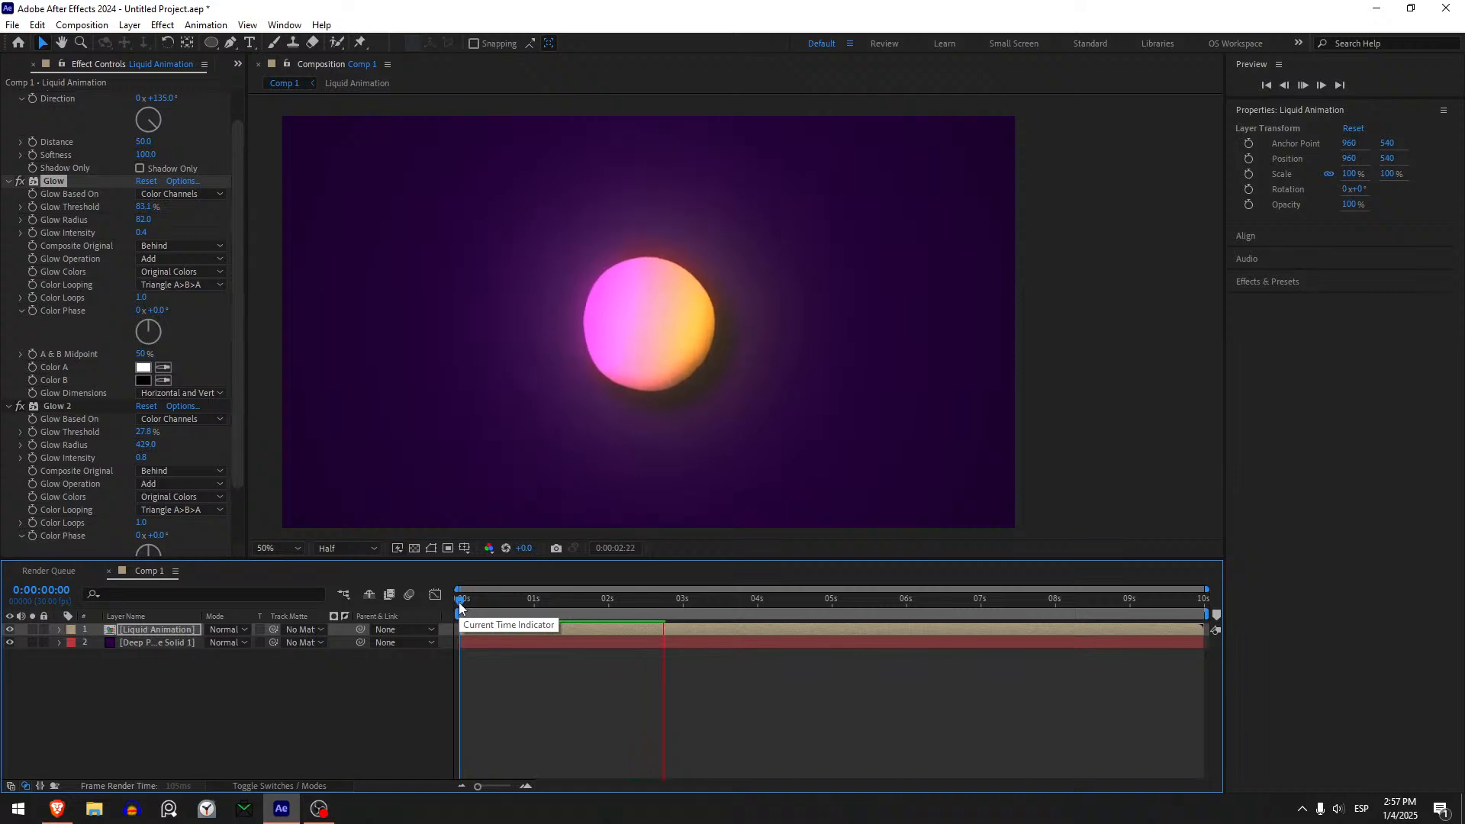
click(459, 605)
key(space)
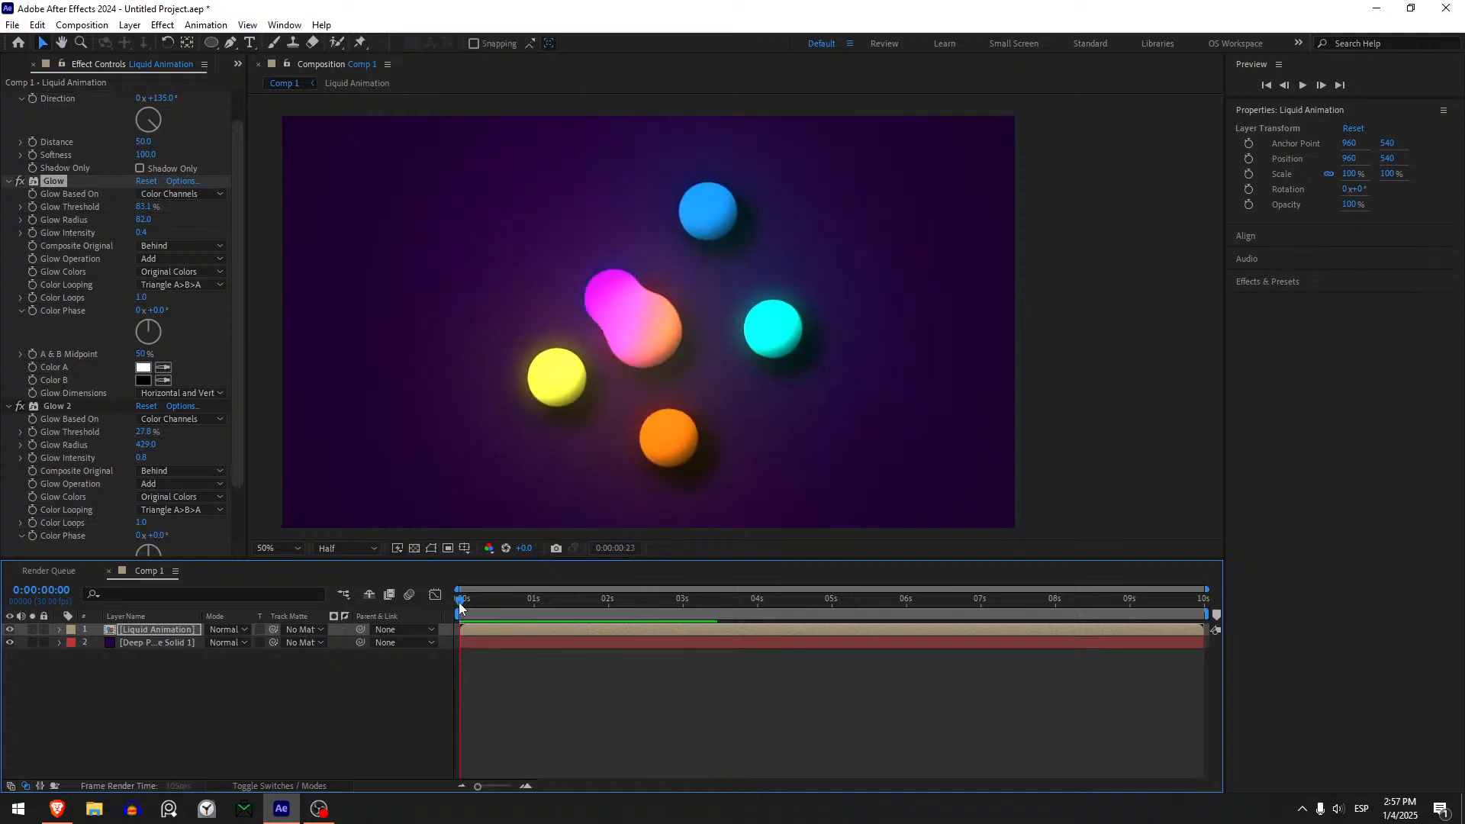
key(space)
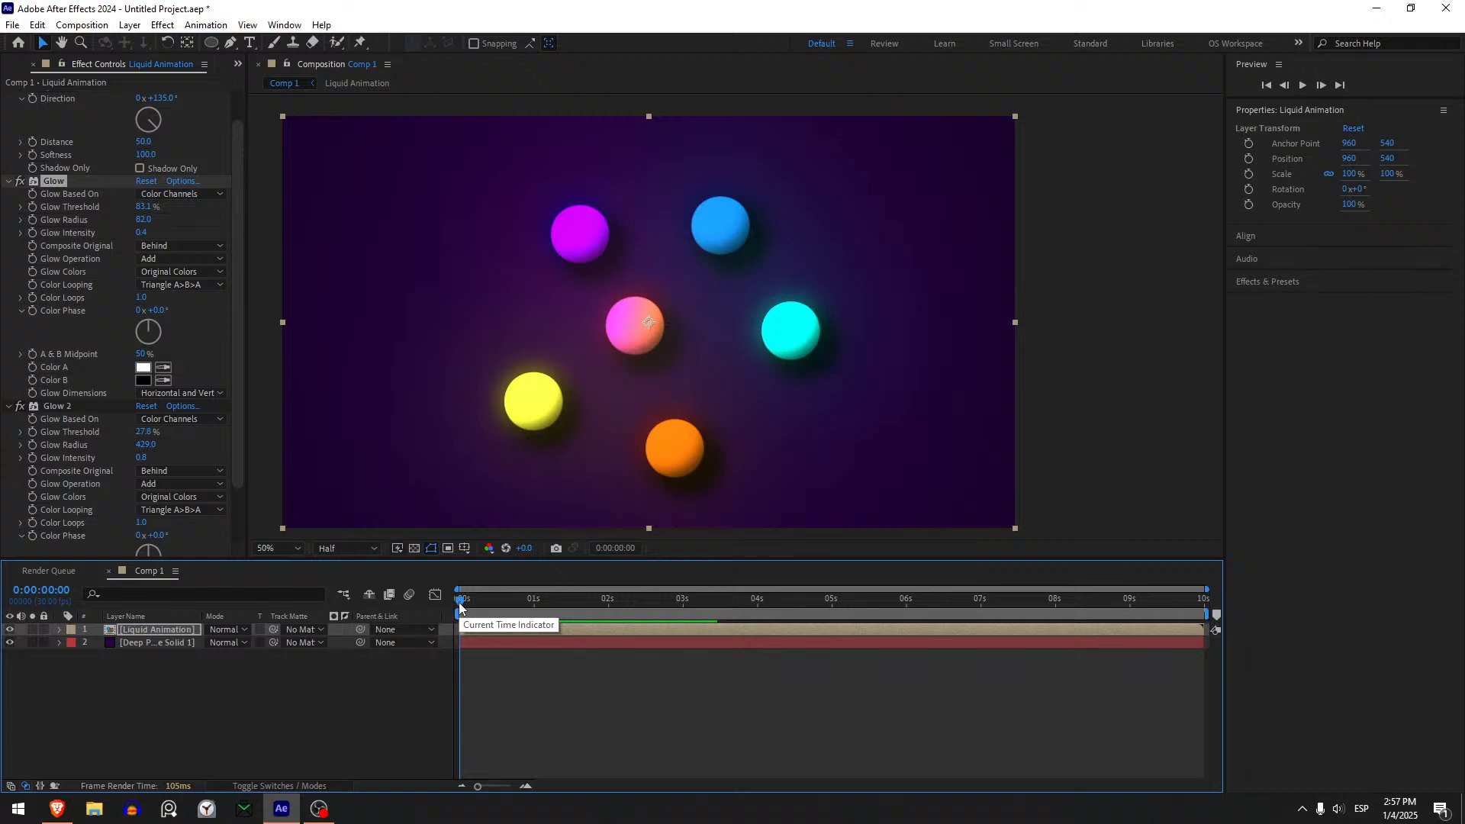
key(space)
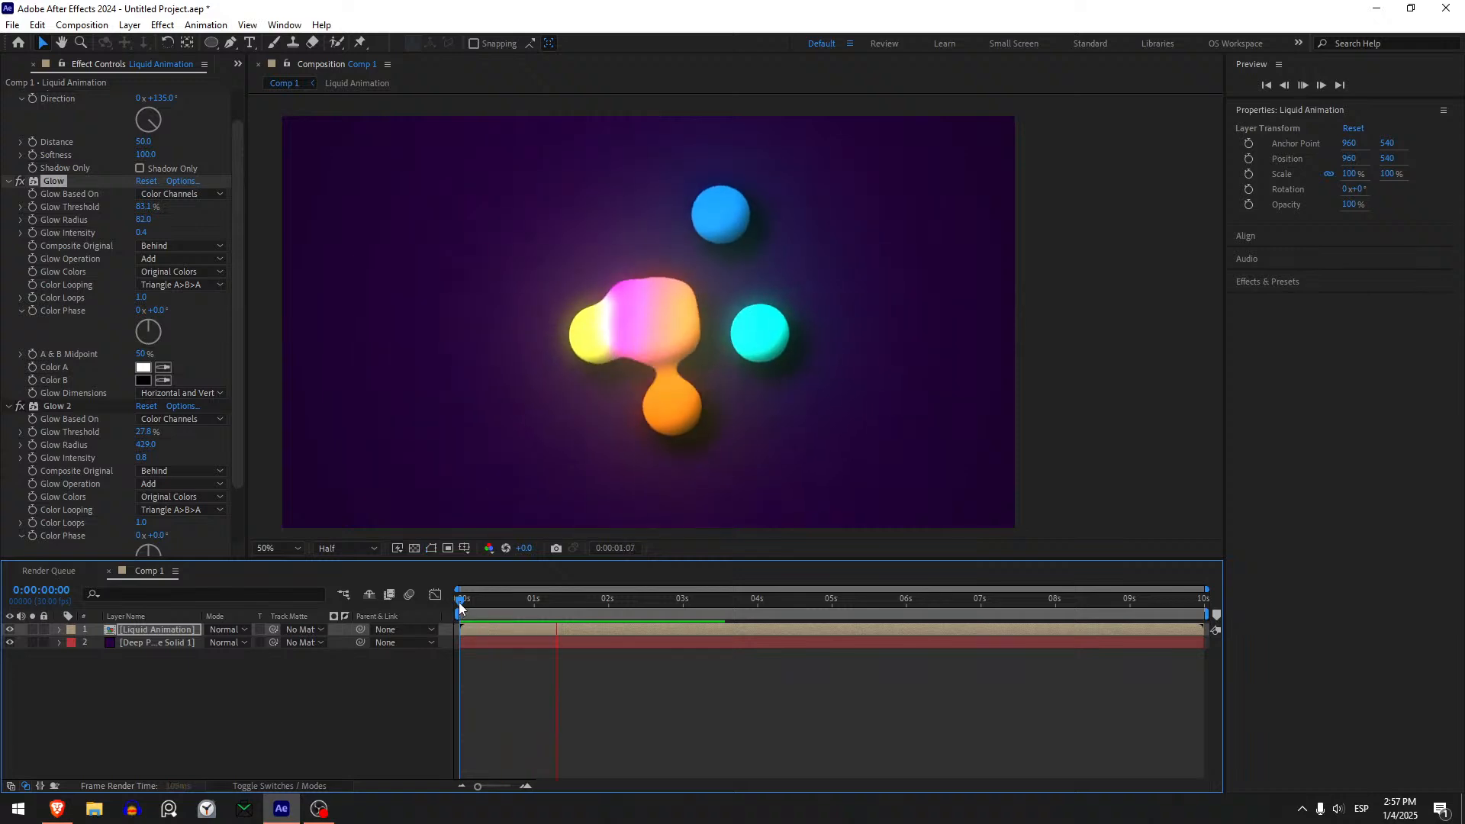
drag(460, 610, 369, 649)
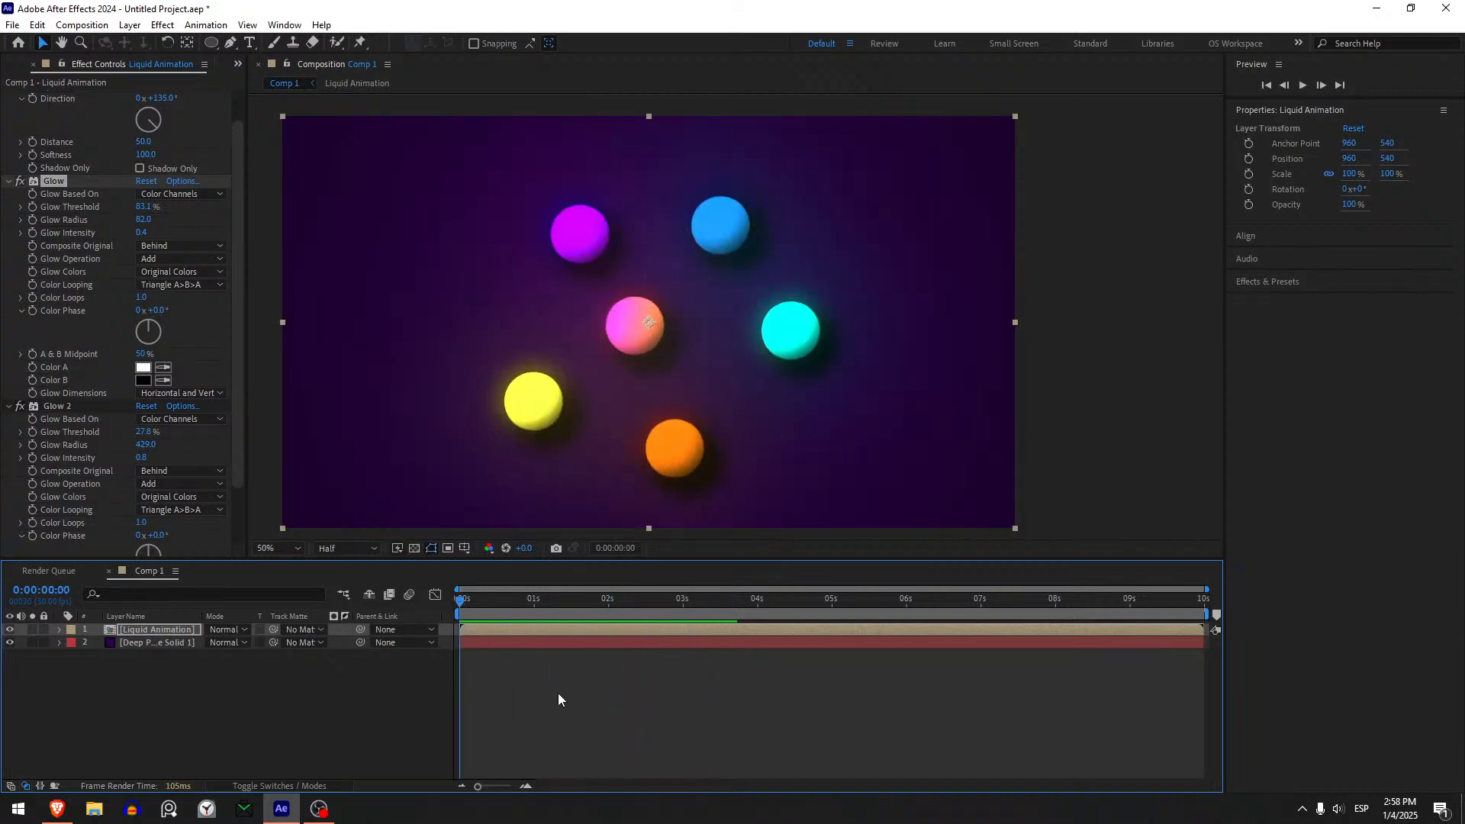